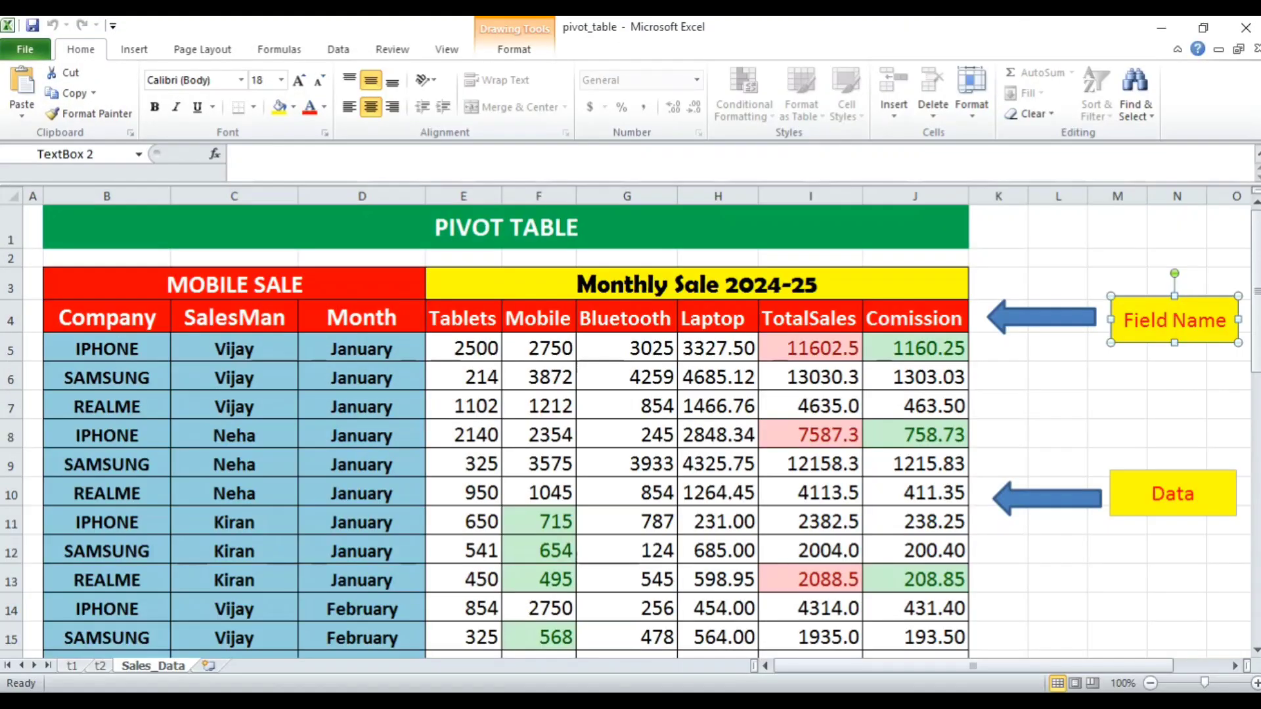
Review the Company, SalesMan and Month entries under the MOBILE SALE heading.
click(234, 284)
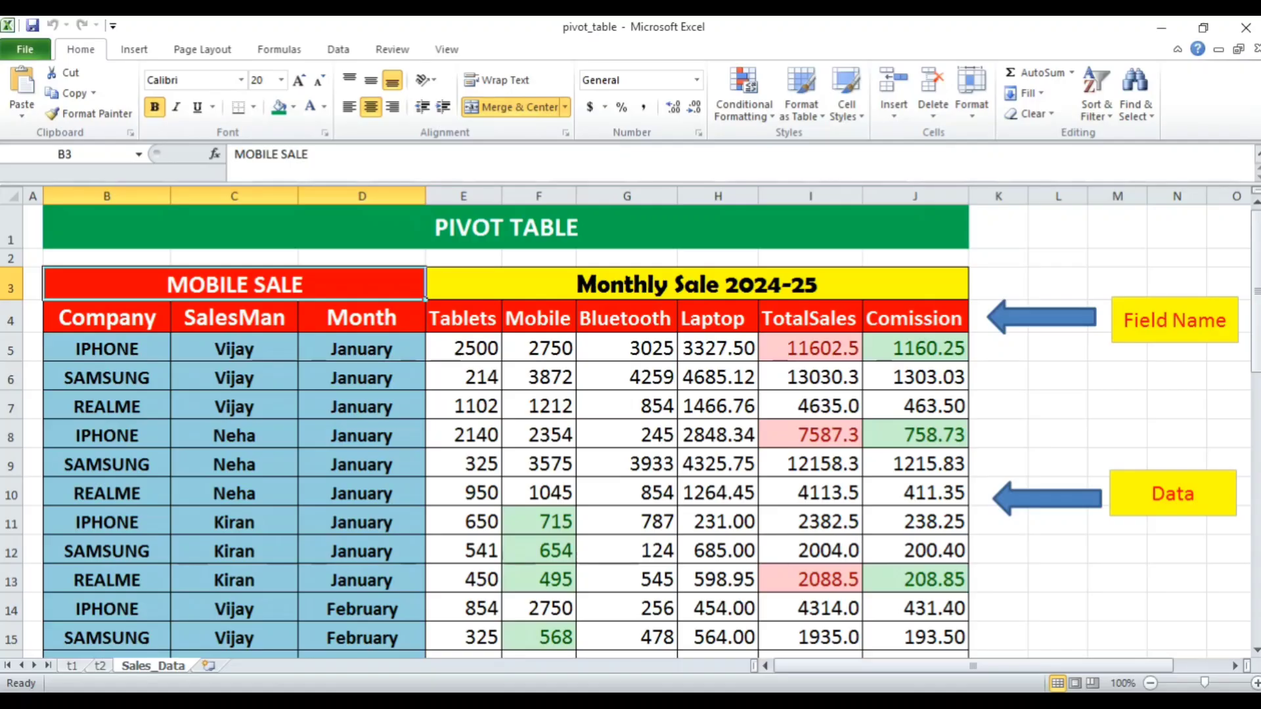
click(106, 349)
key(Down)
key(Down)
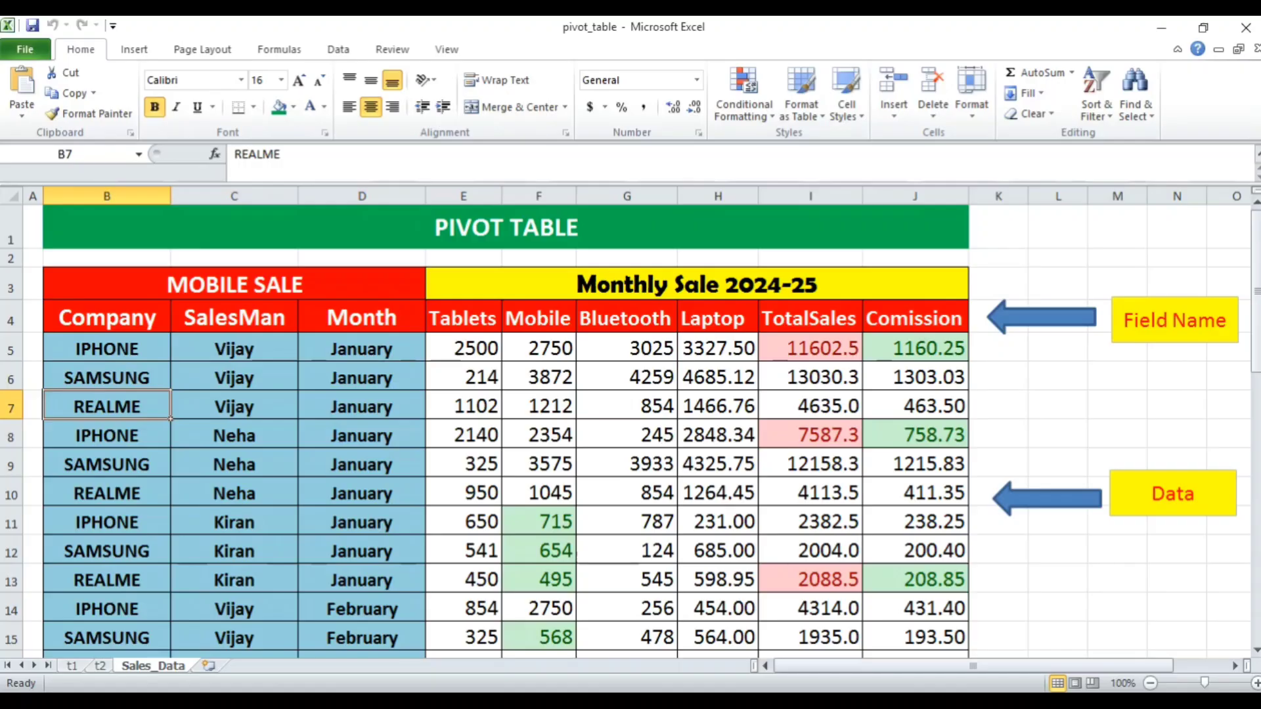
click(234, 377)
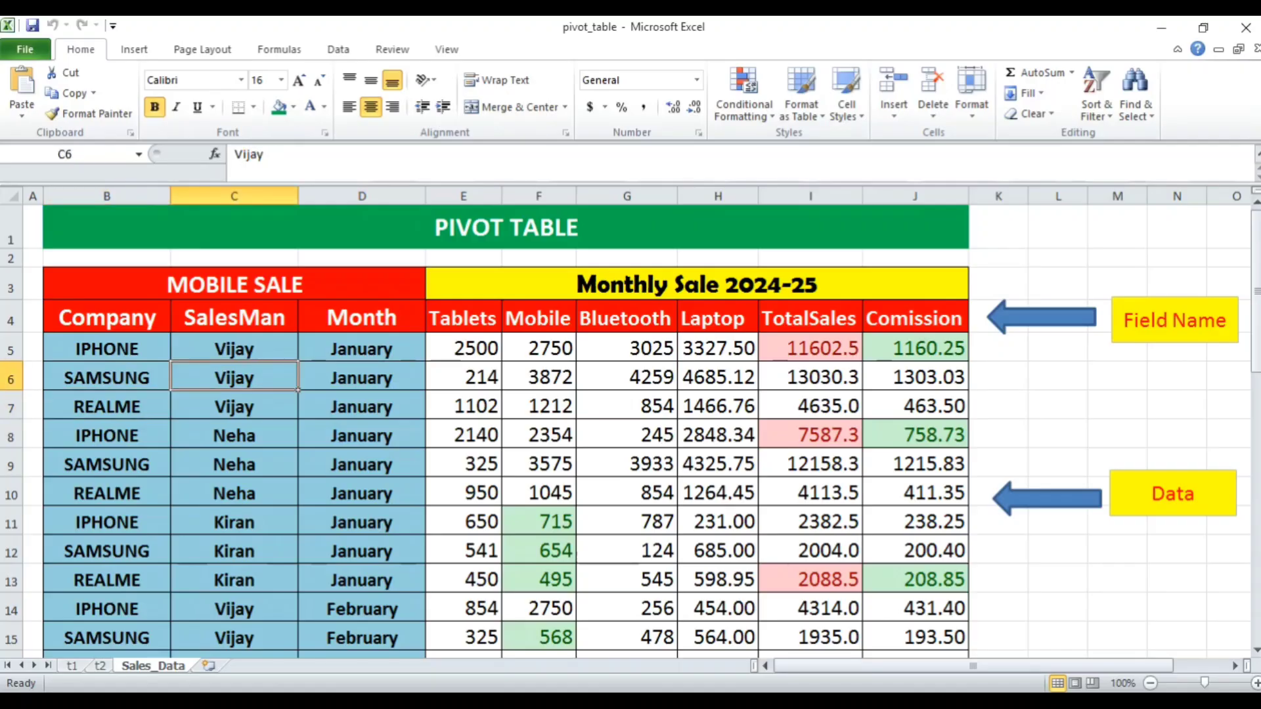
click(234, 464)
scroll(234, 464, down, 1)
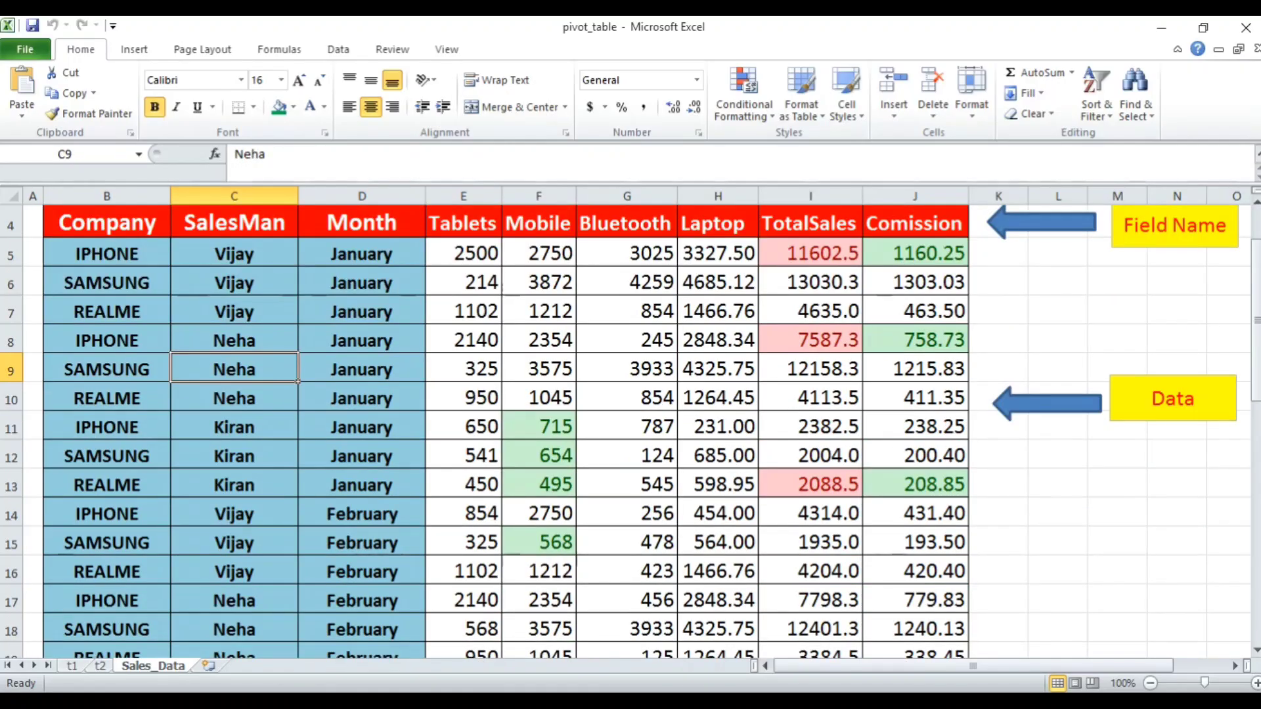
scroll(234, 465, down, 2)
click(234, 539)
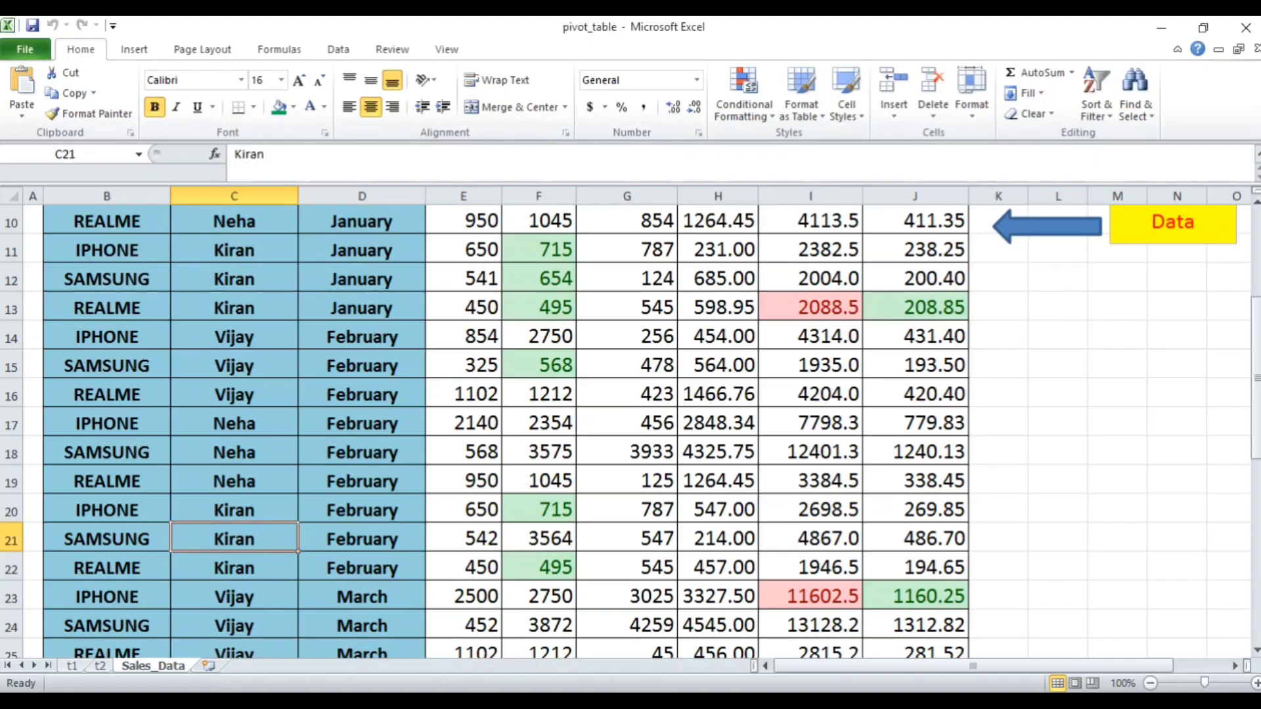
scroll(233, 538, down, 1)
scroll(625, 432, up, 4)
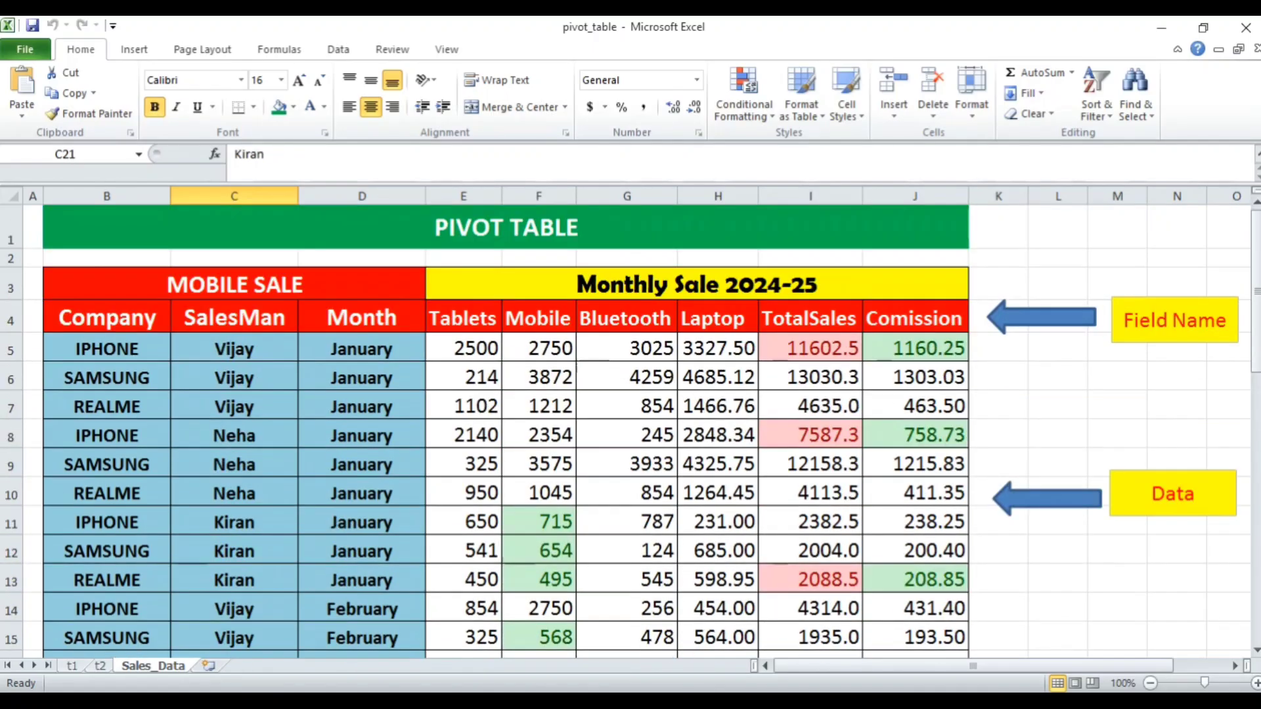
click(362, 349)
click(361, 378)
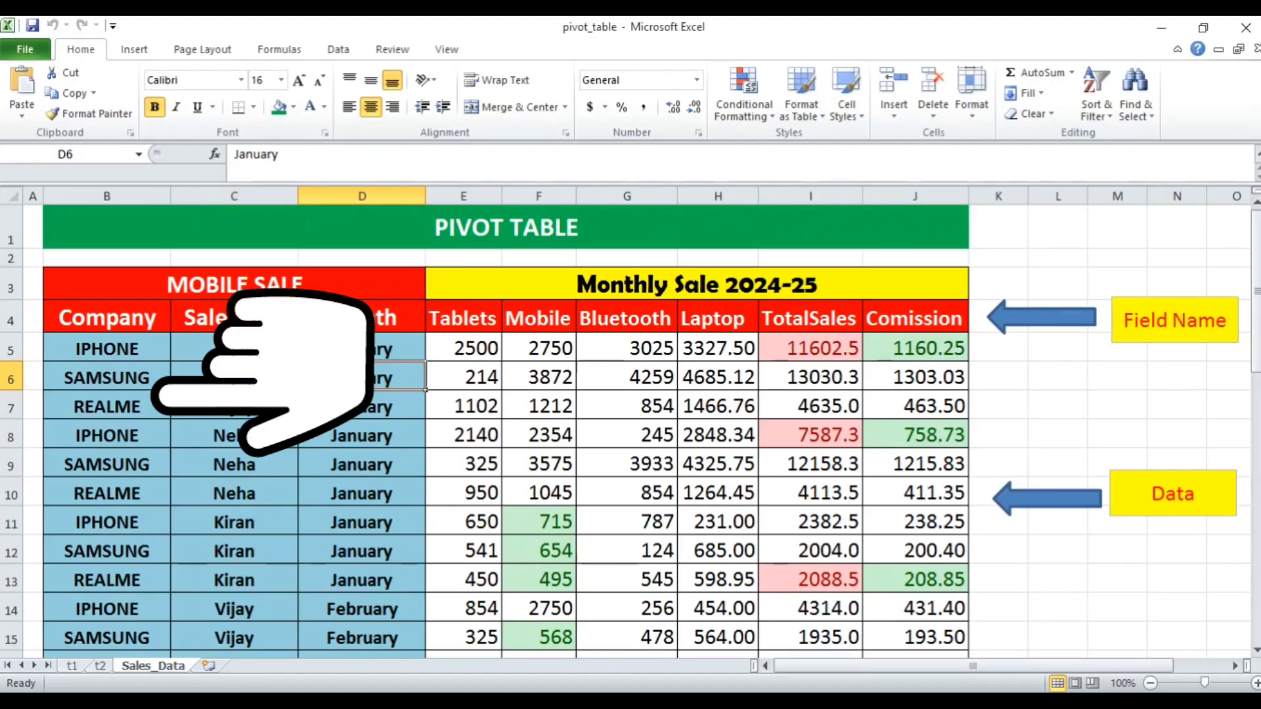
Examine the Tablets, Mobile, Bluetooth, Laptop and TotalSales columns and the formula in the first Comission cell.
click(464, 319)
click(538, 318)
click(626, 318)
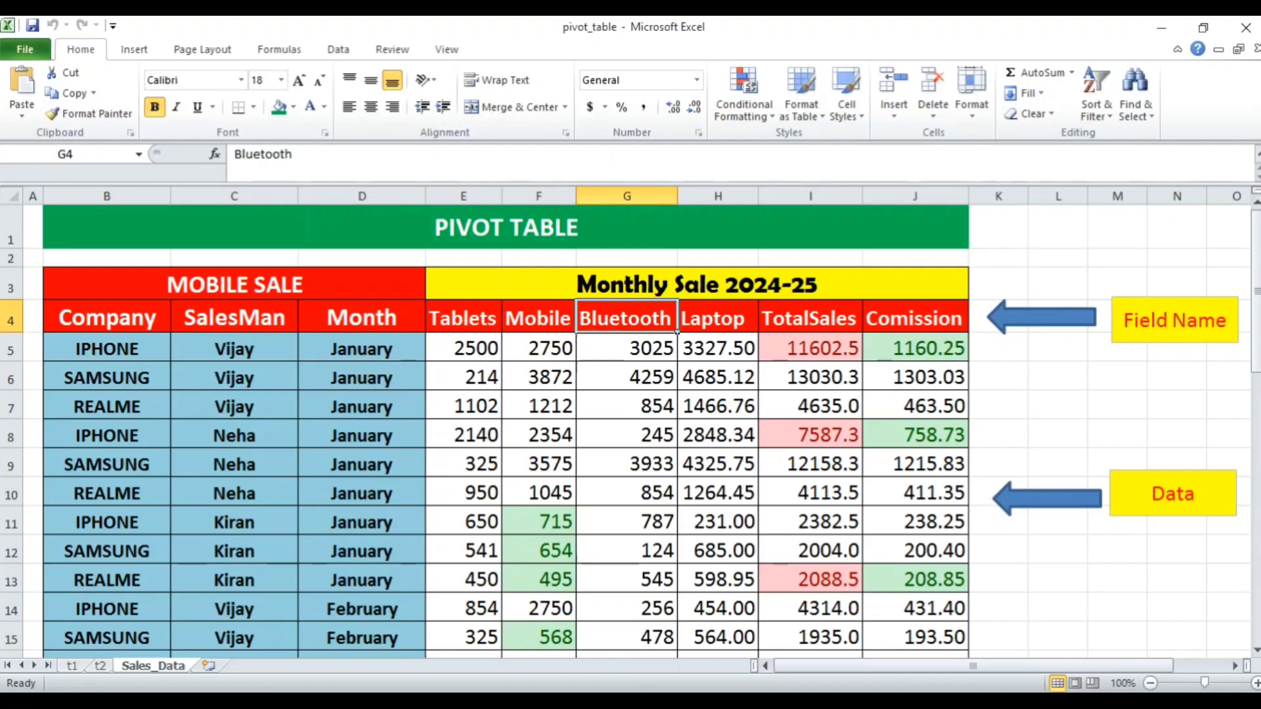
click(718, 318)
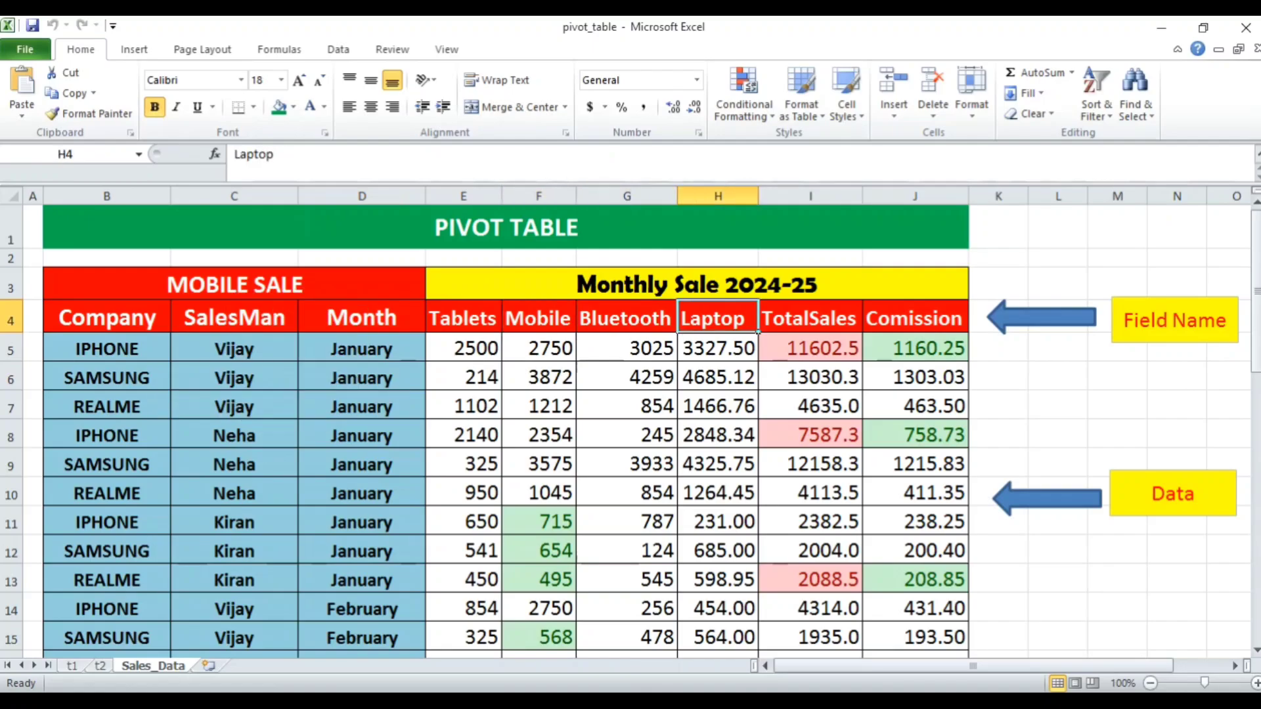
click(464, 196)
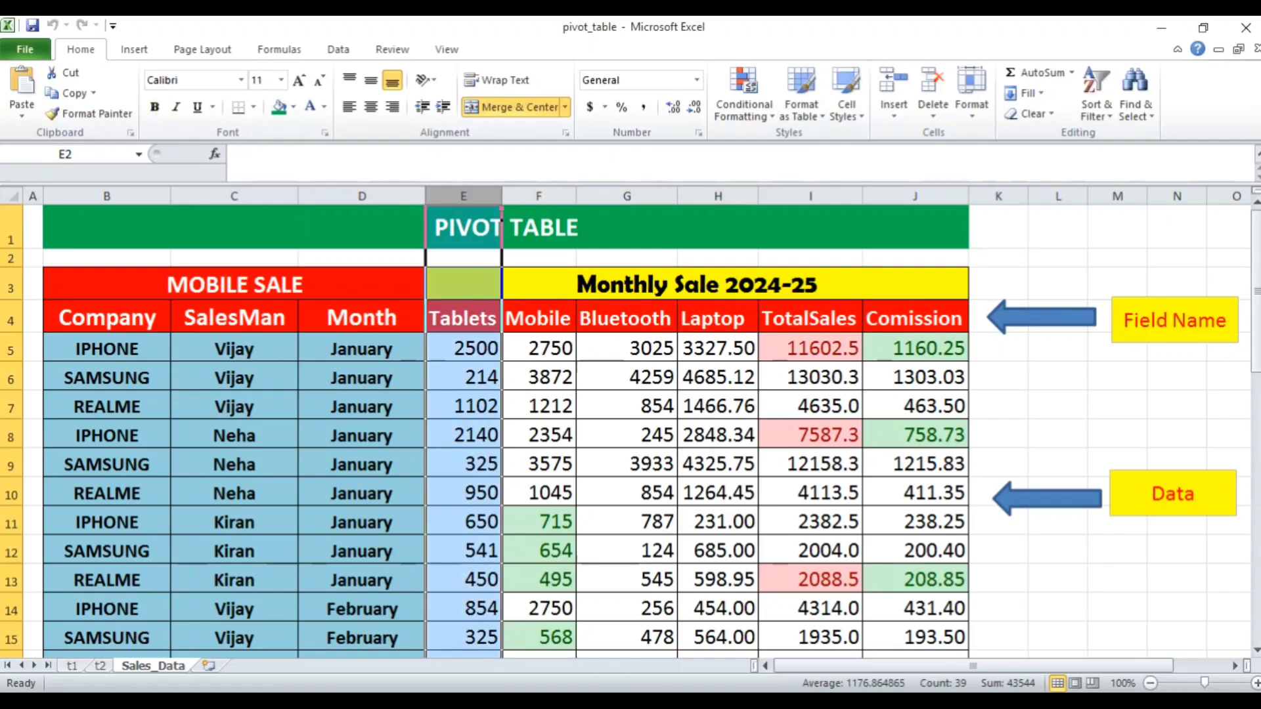
click(539, 197)
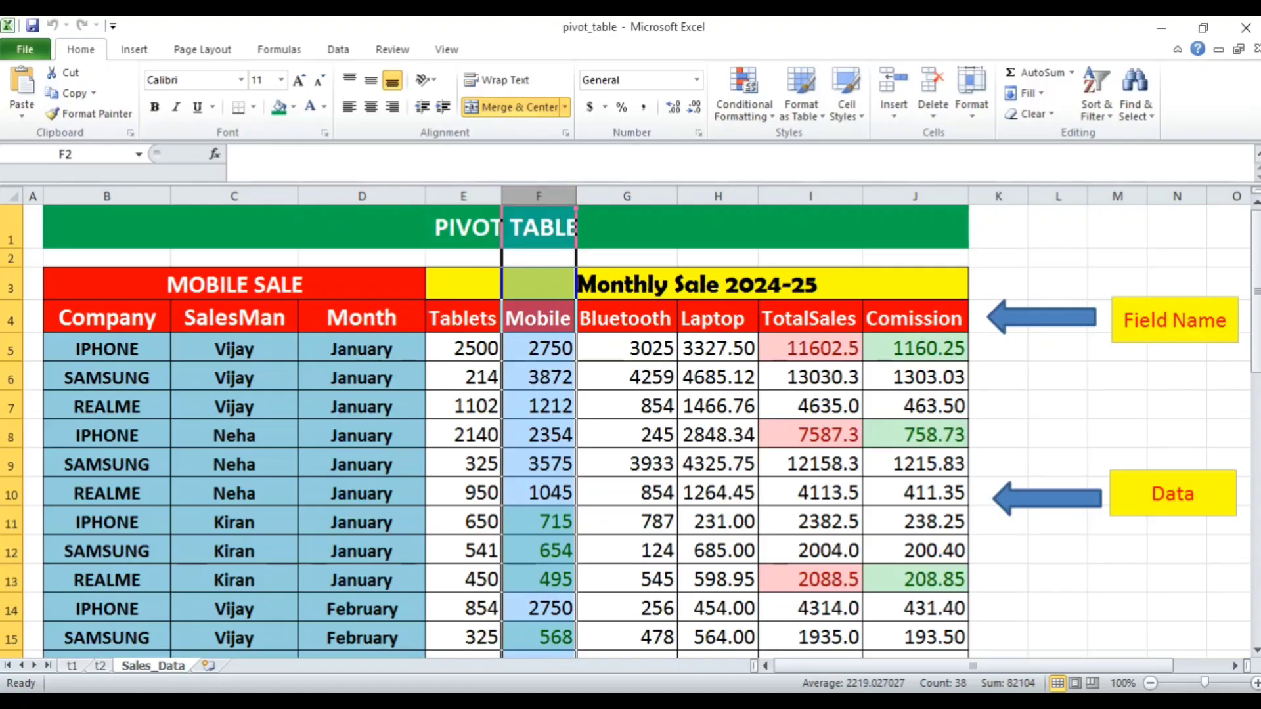
click(627, 197)
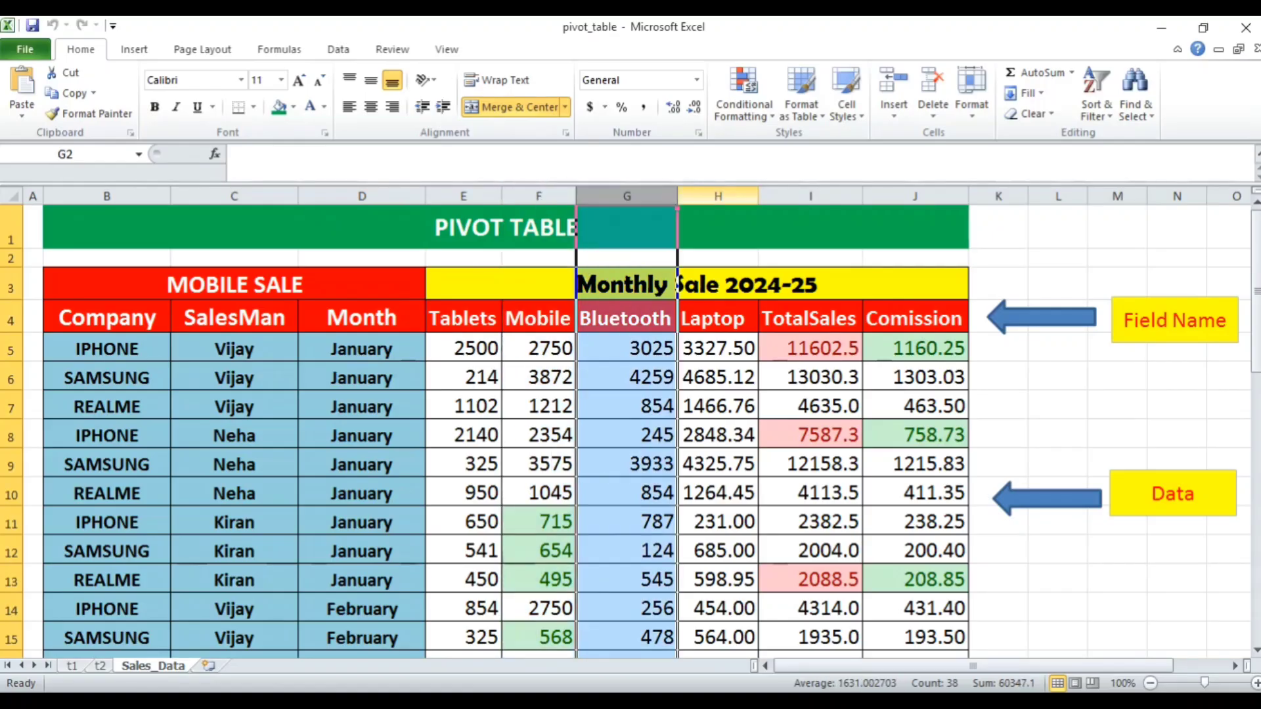
click(718, 196)
click(810, 196)
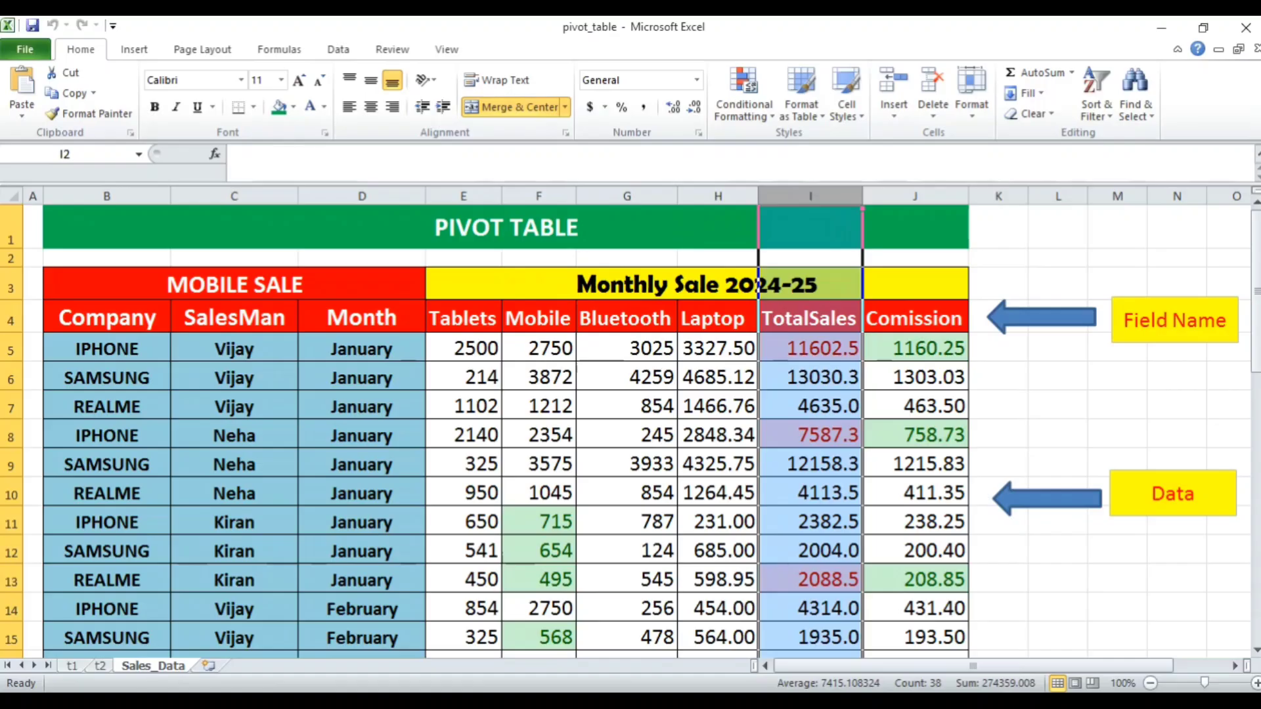
click(915, 348)
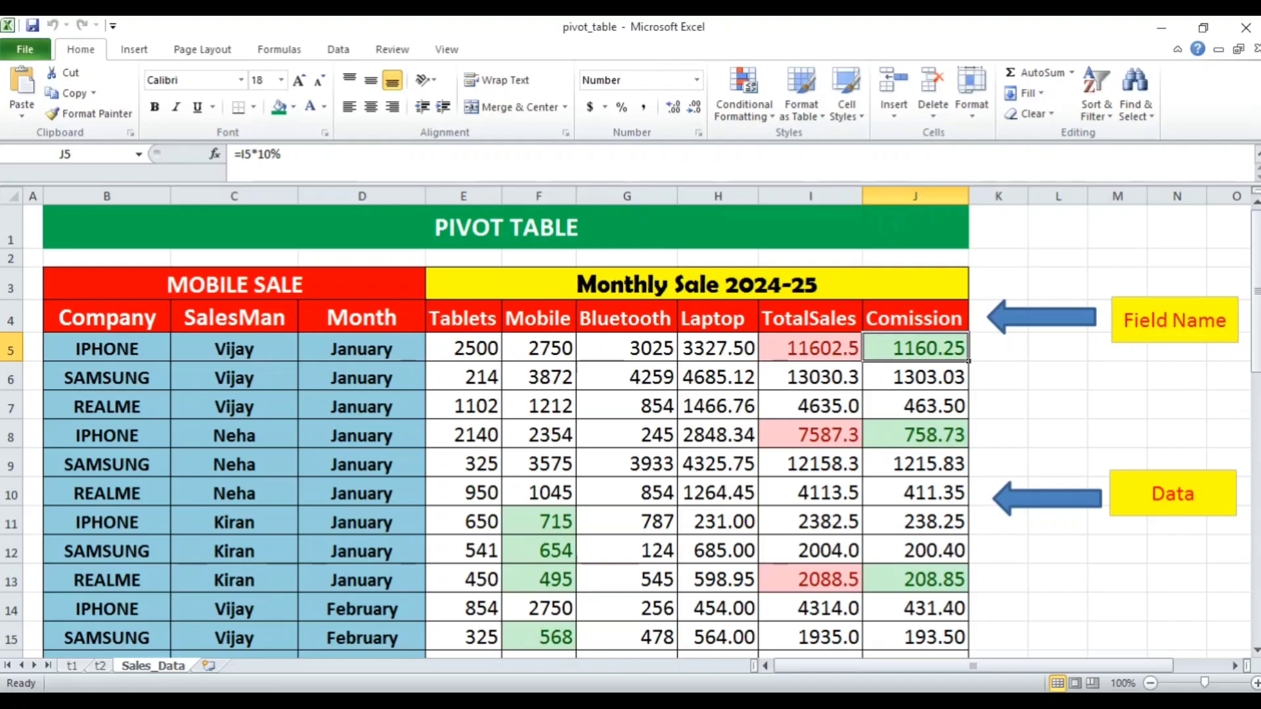
key(Up)
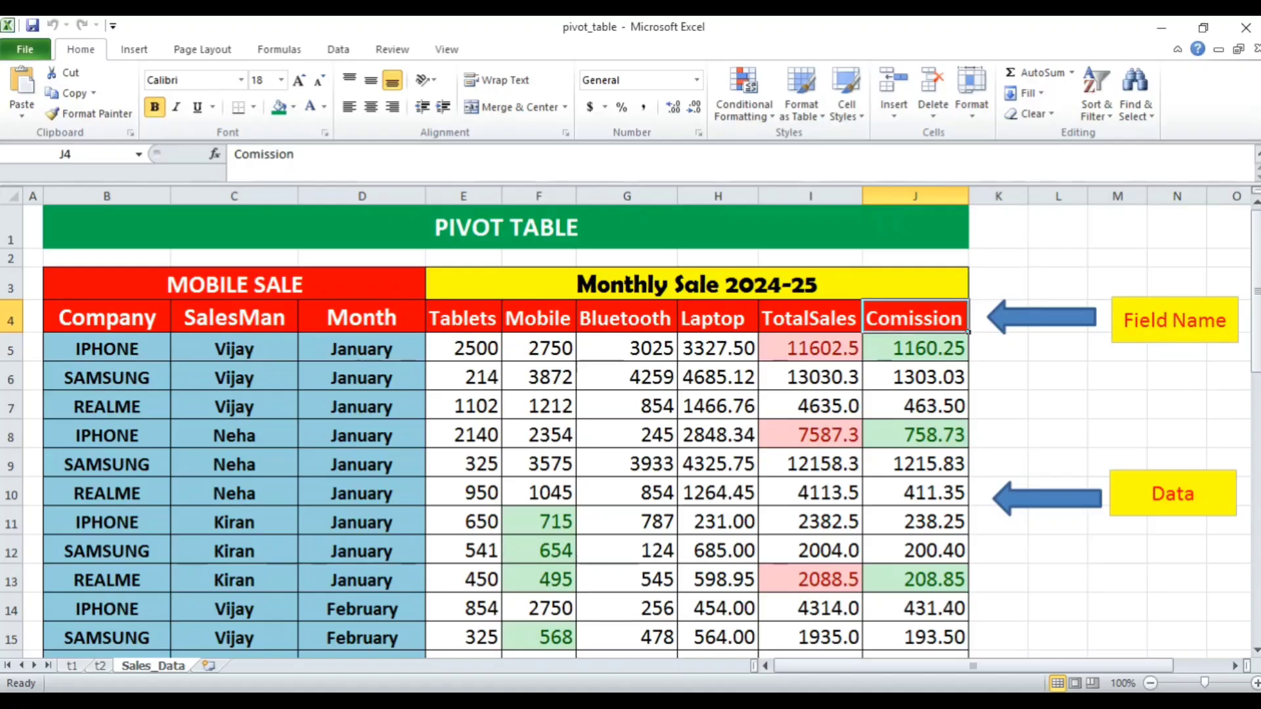
Check the Tablets and Mobile figures in the first two records and the row 4 field names from Company to Laptop.
click(539, 348)
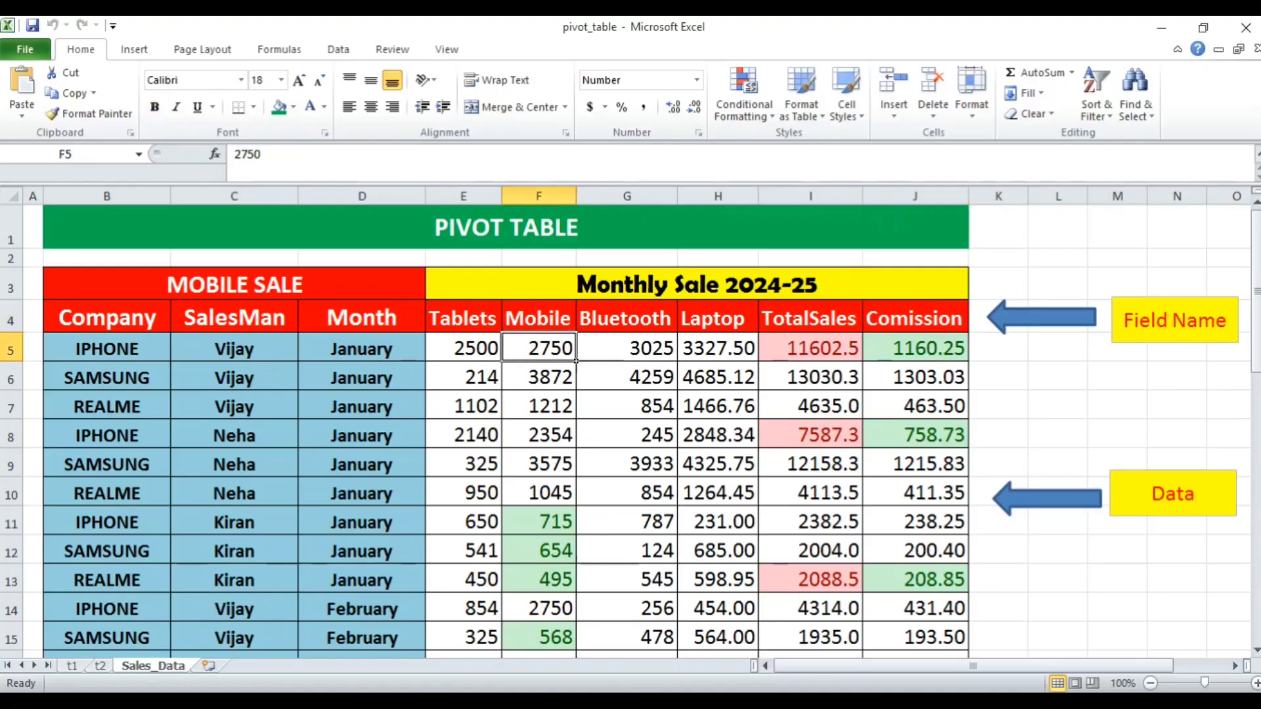
key(Left)
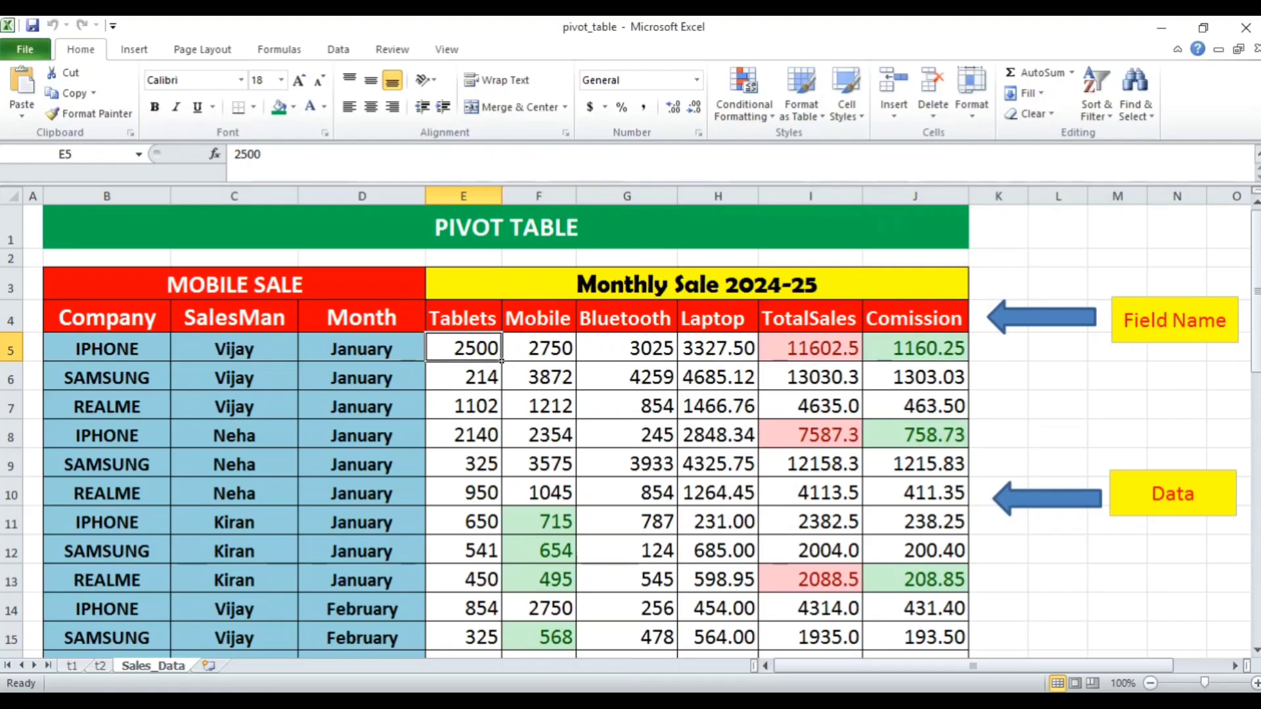
key(Down)
key(Right)
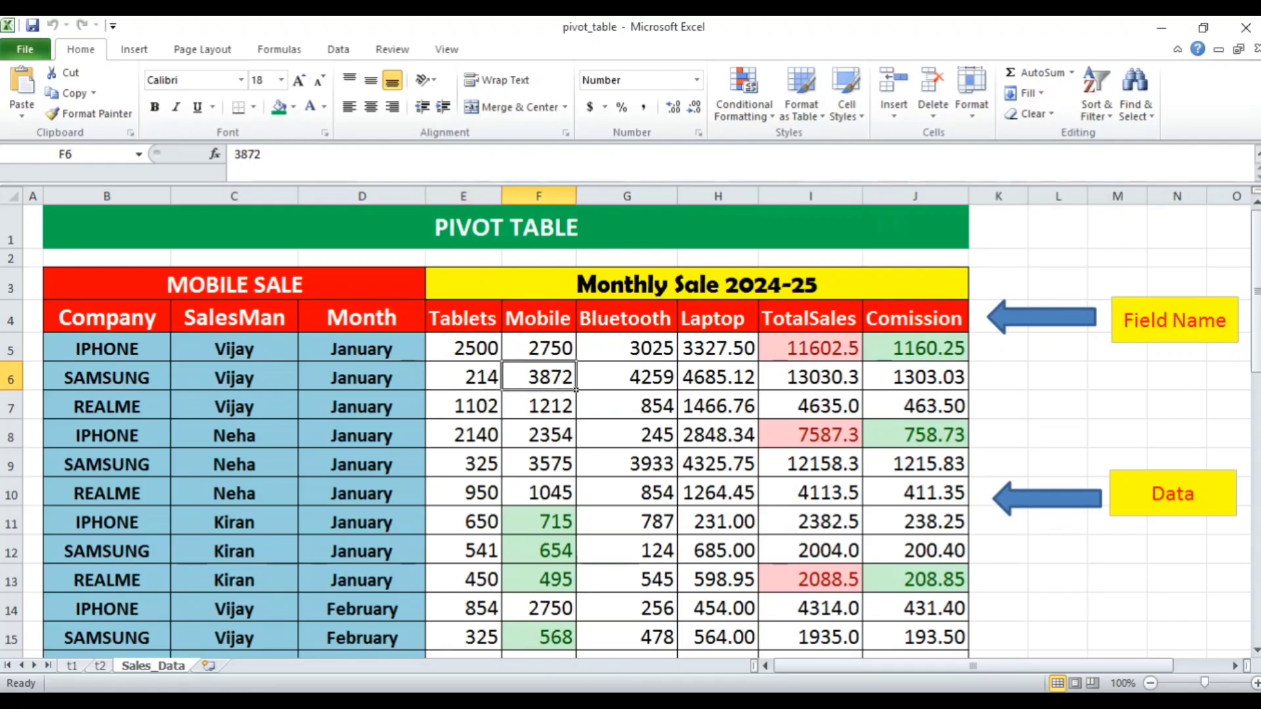
click(106, 317)
key(Right)
key(Right)
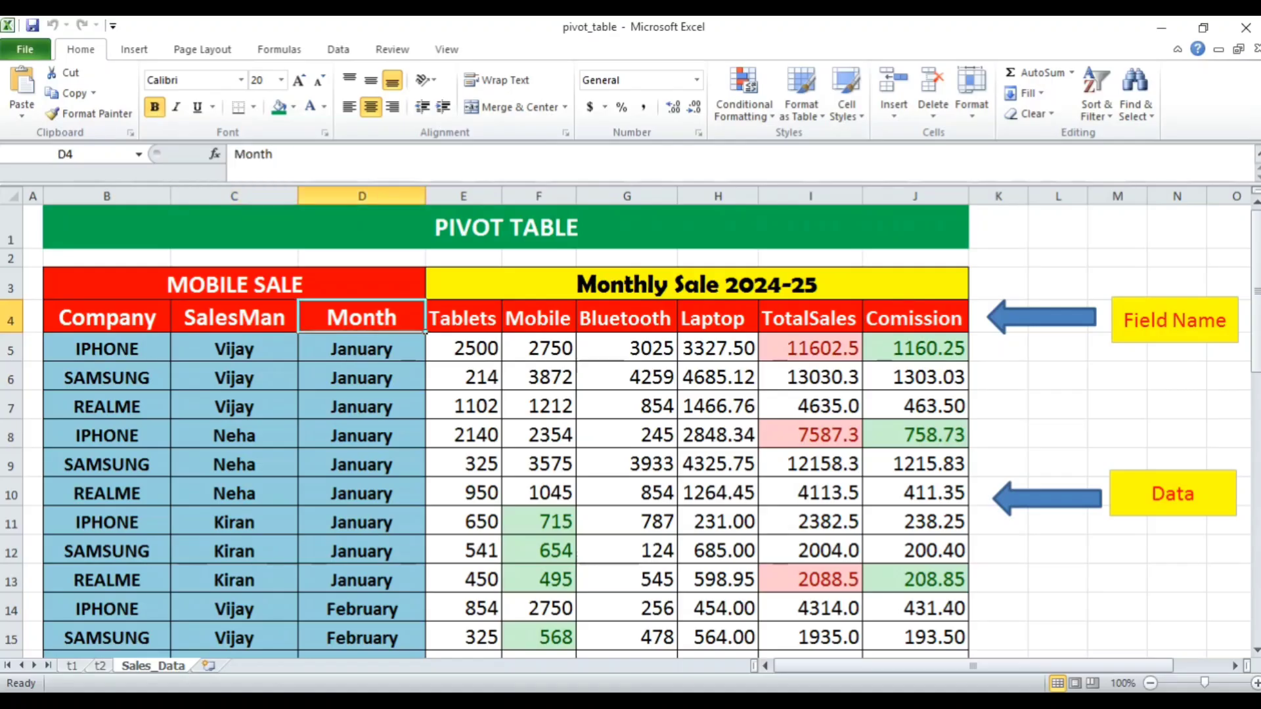
key(Right)
key(Right)
key(Right)
key(Right)
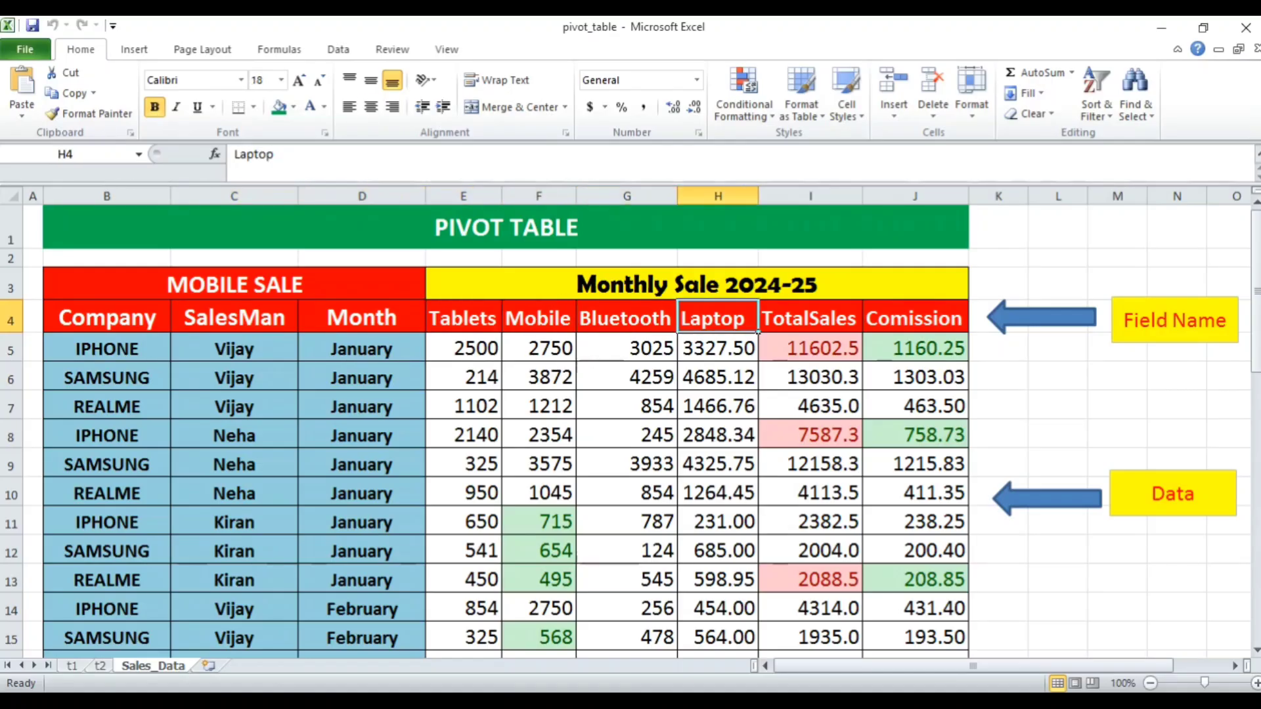
Inspect the first record's Company, SalesMan and Month values and the Company entries in the rows below it.
click(106, 349)
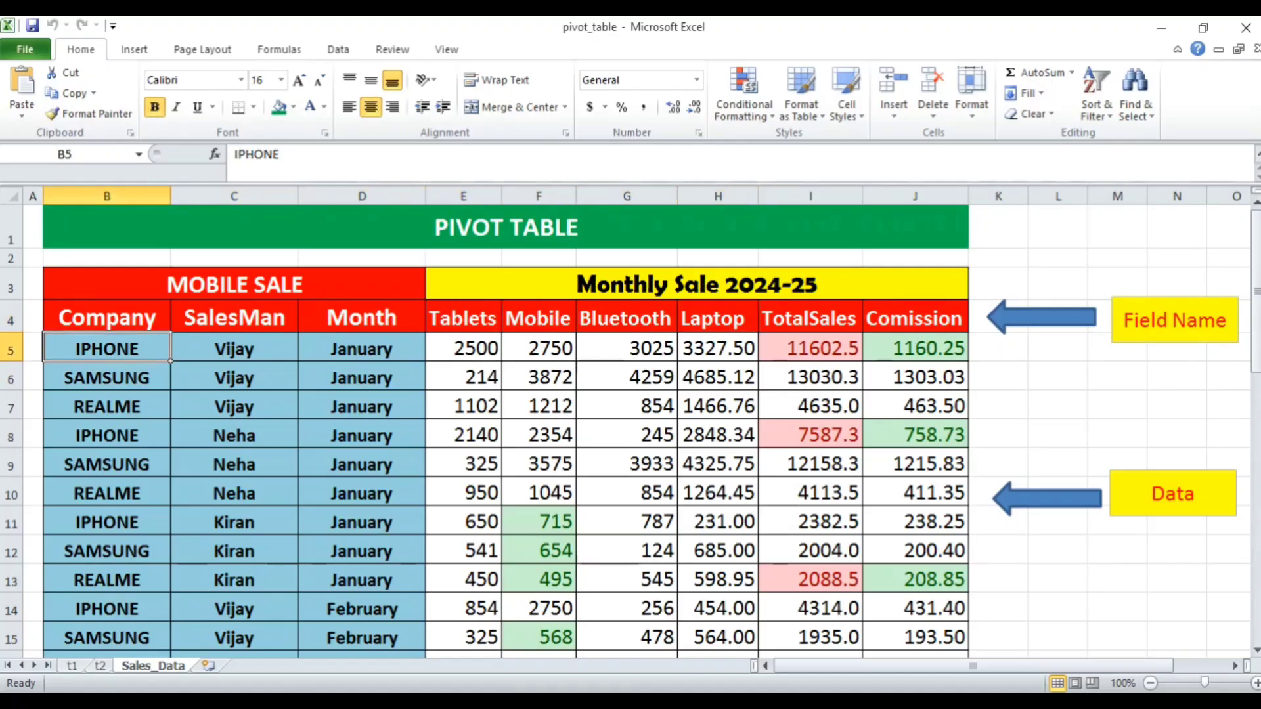
key(Right)
key(Right)
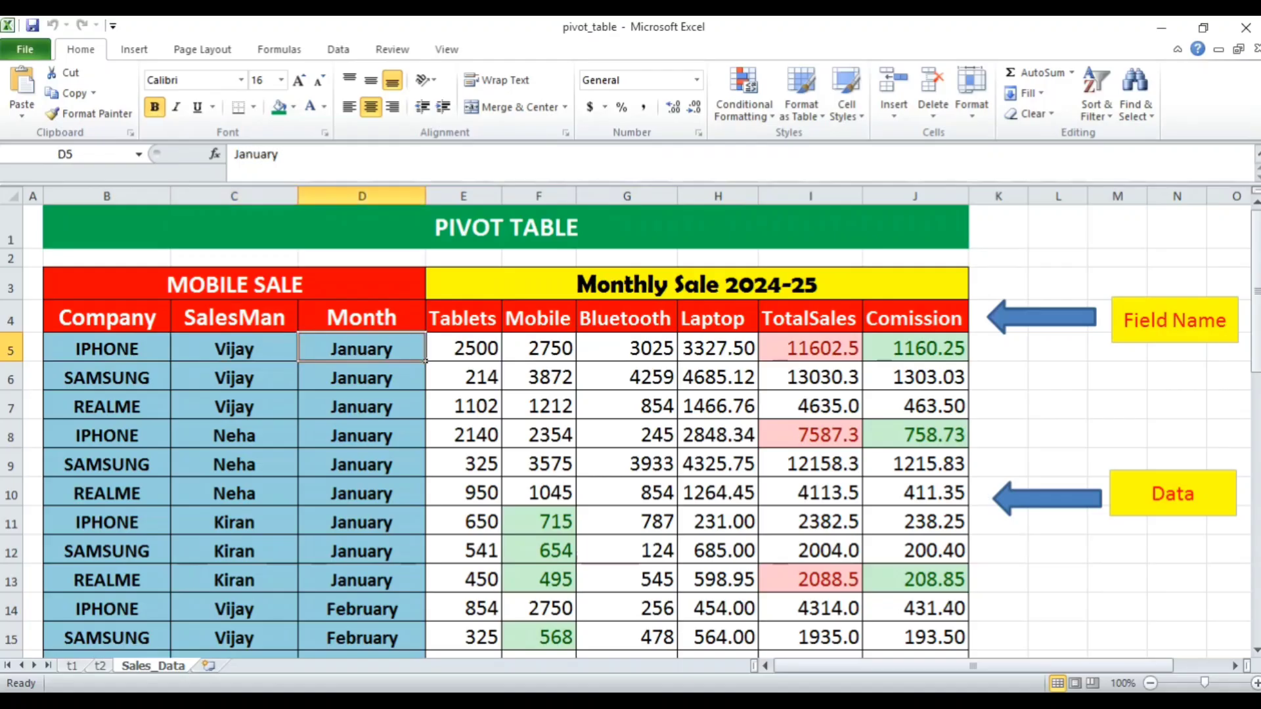
key(Left)
key(Left)
key(Down)
key(Down)
key(Down)
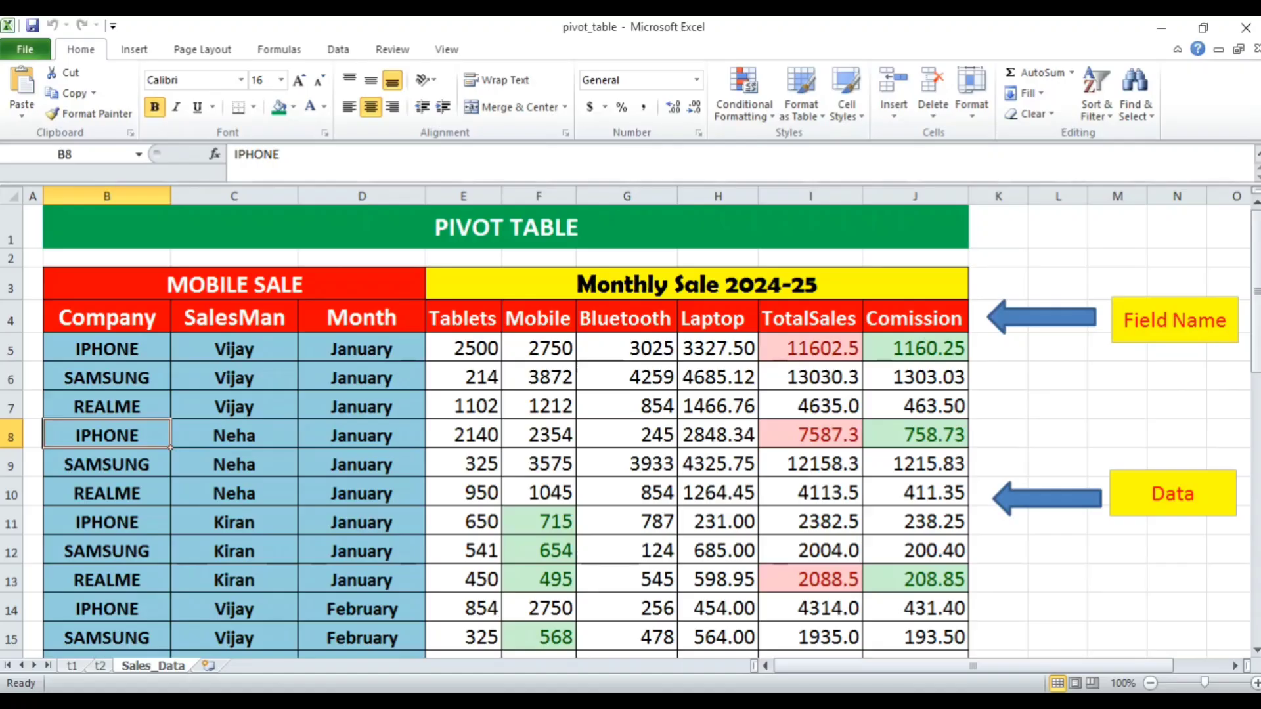
Look through the whole sales table down to the GRAND TOTAL row and return to its first rows.
scroll(630, 427, down, 13)
scroll(630, 427, up, 4)
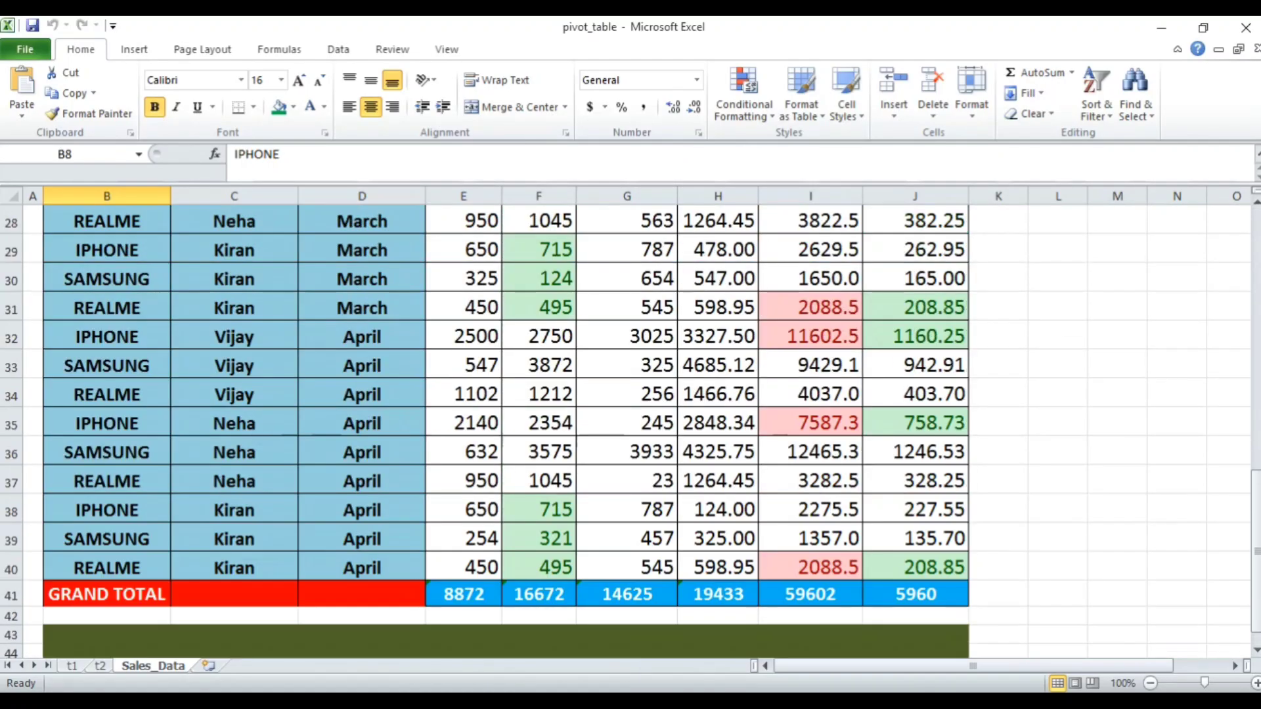
scroll(630, 426, up, 9)
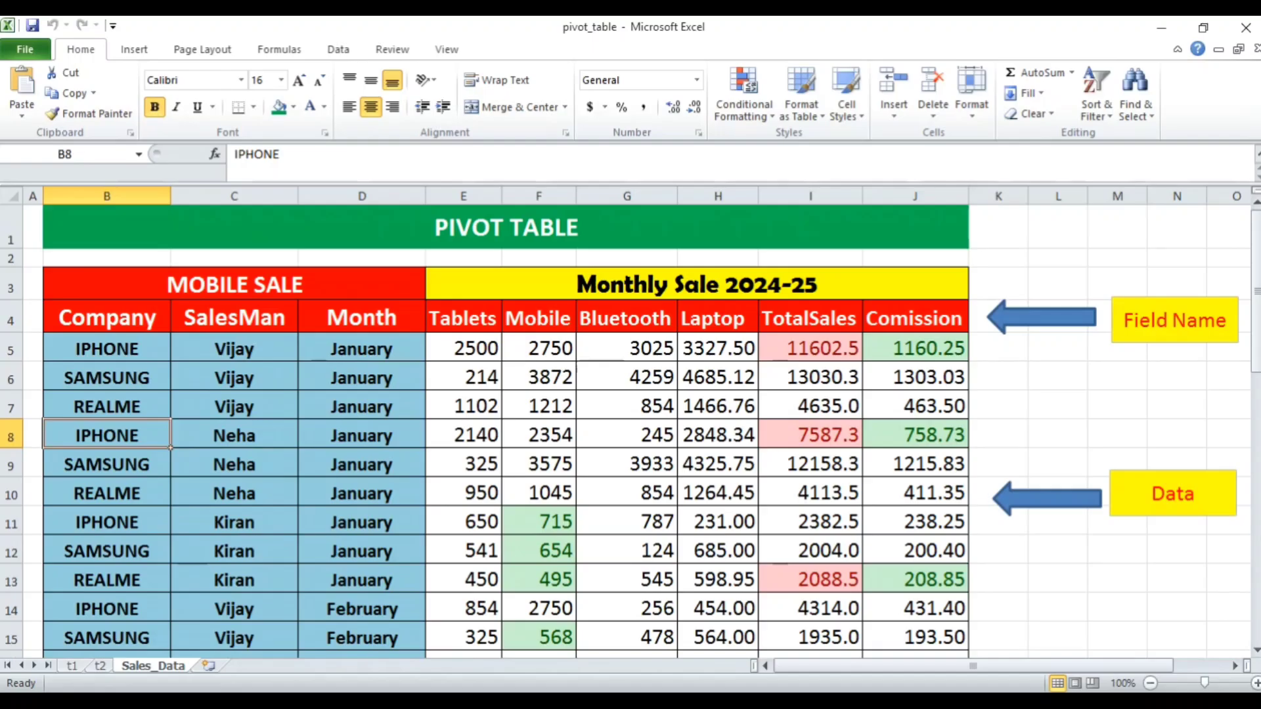
scroll(630, 427, down, 8)
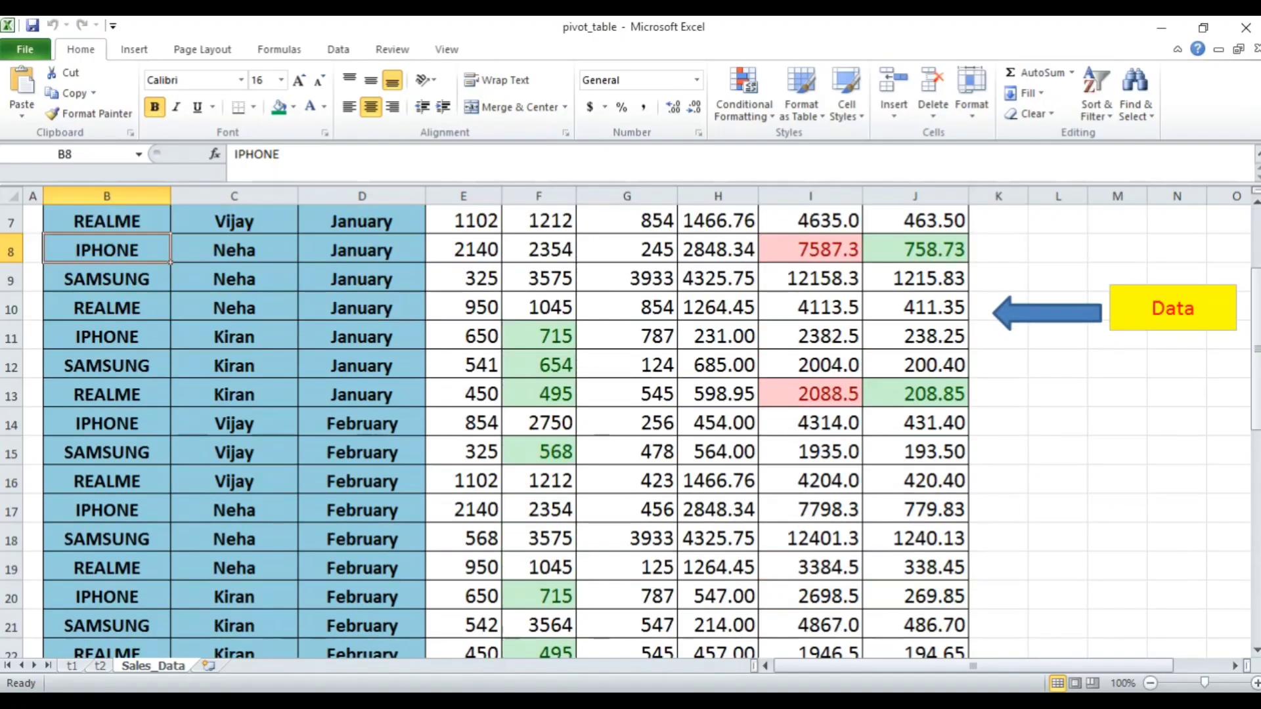
scroll(630, 427, down, 4)
scroll(631, 427, up, 2)
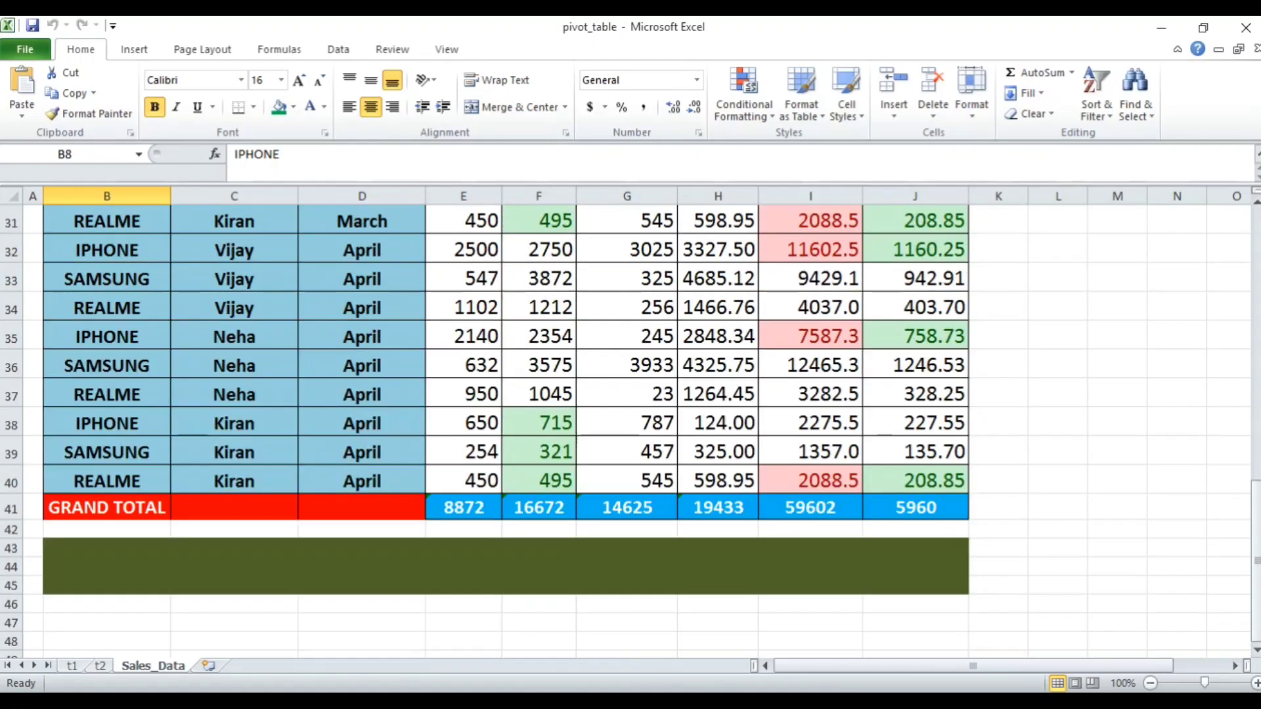
scroll(630, 427, up, 9)
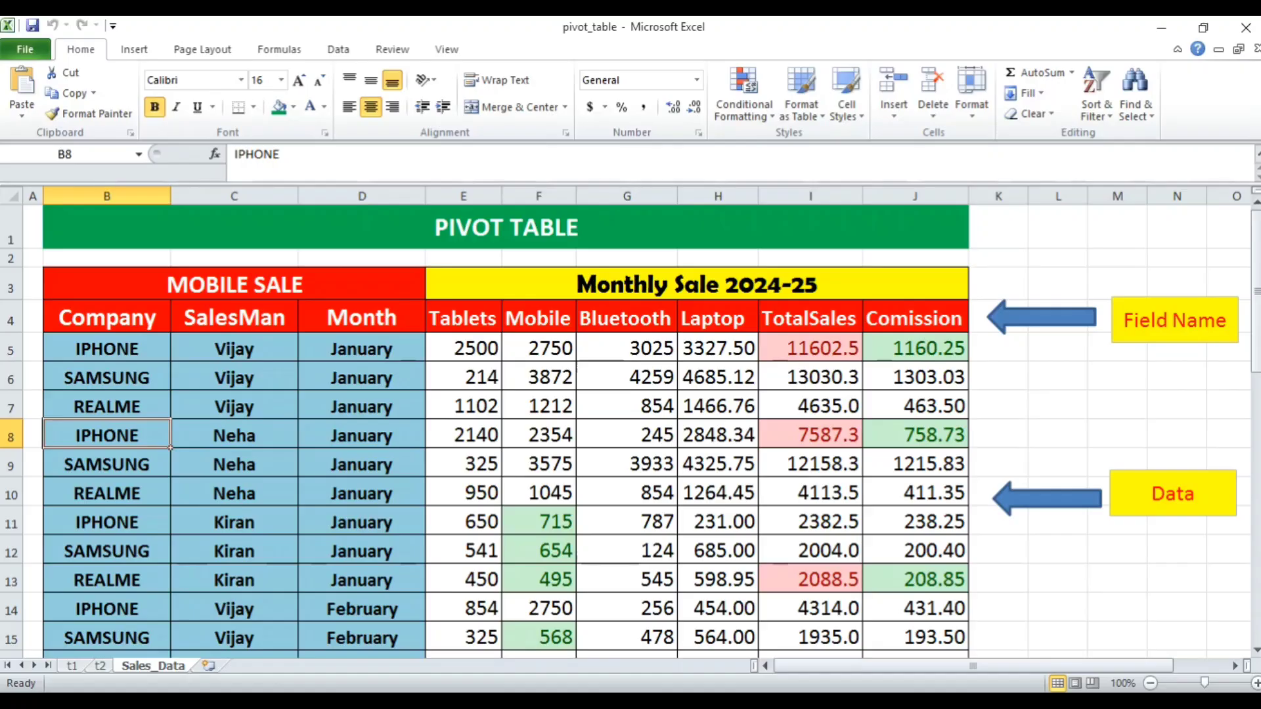
Examine the text and sales values of the first three data records in rows 5 to 7.
click(106, 349)
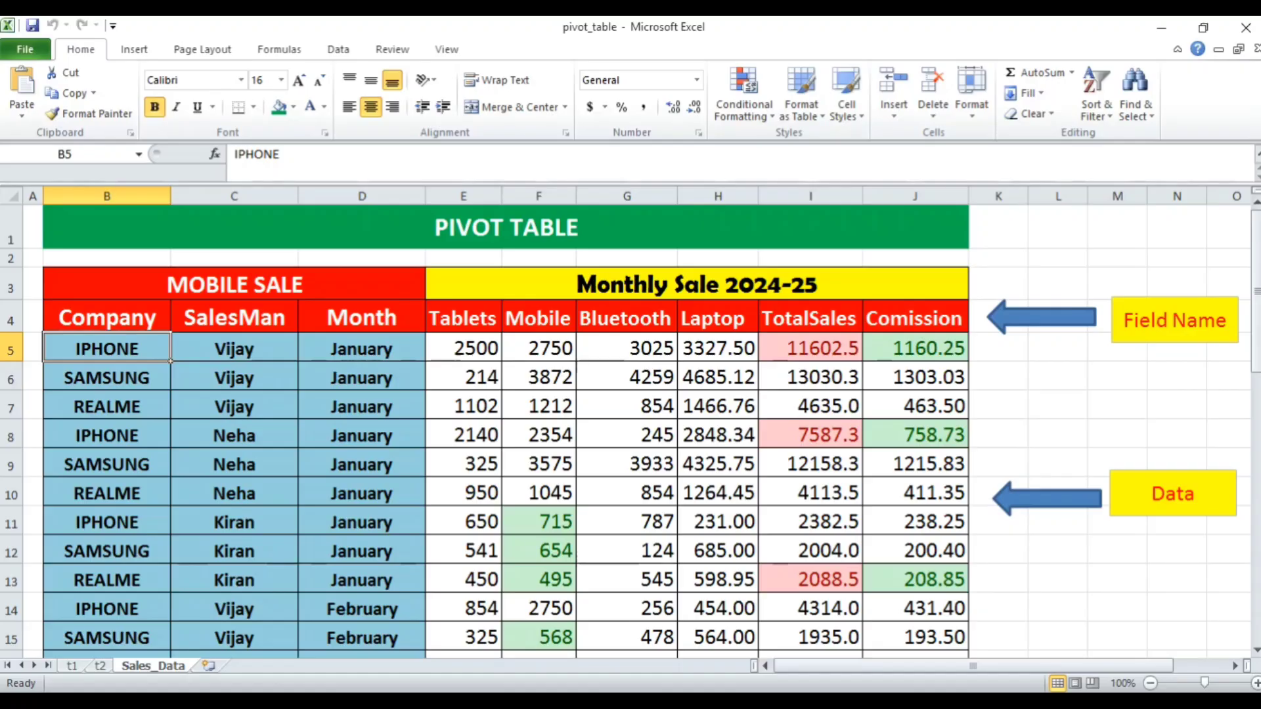
click(233, 349)
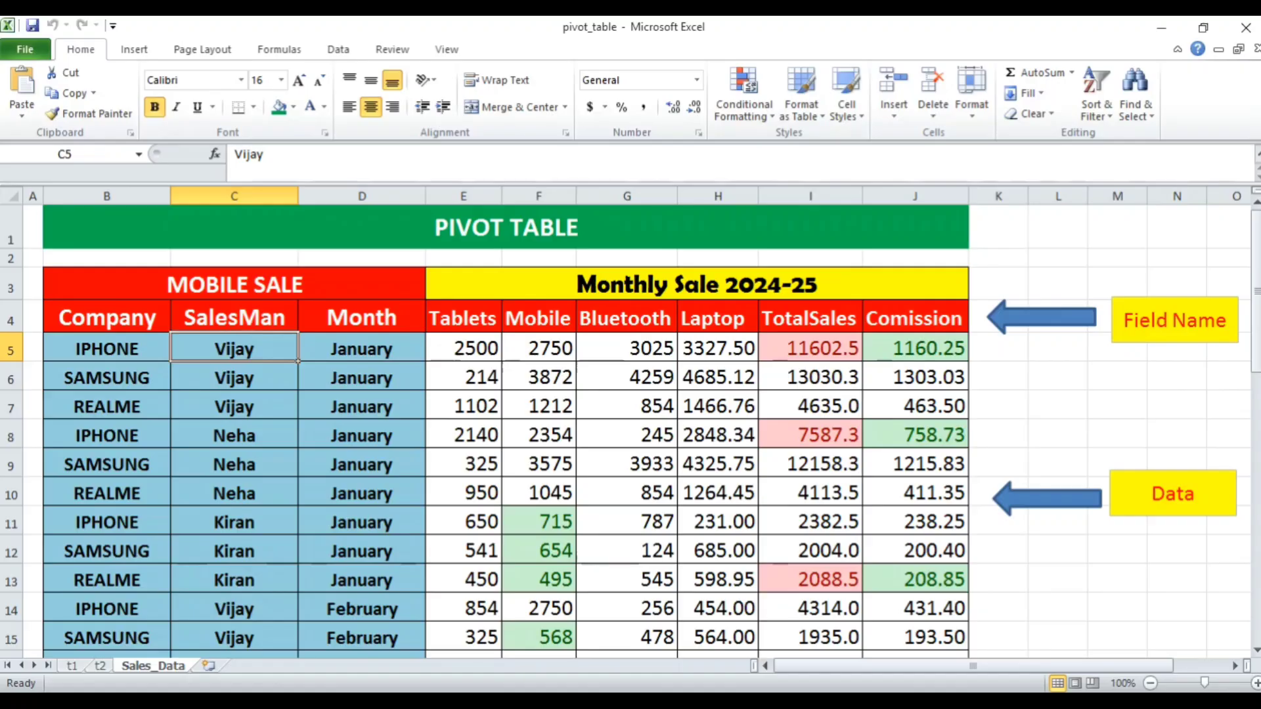
key(Right)
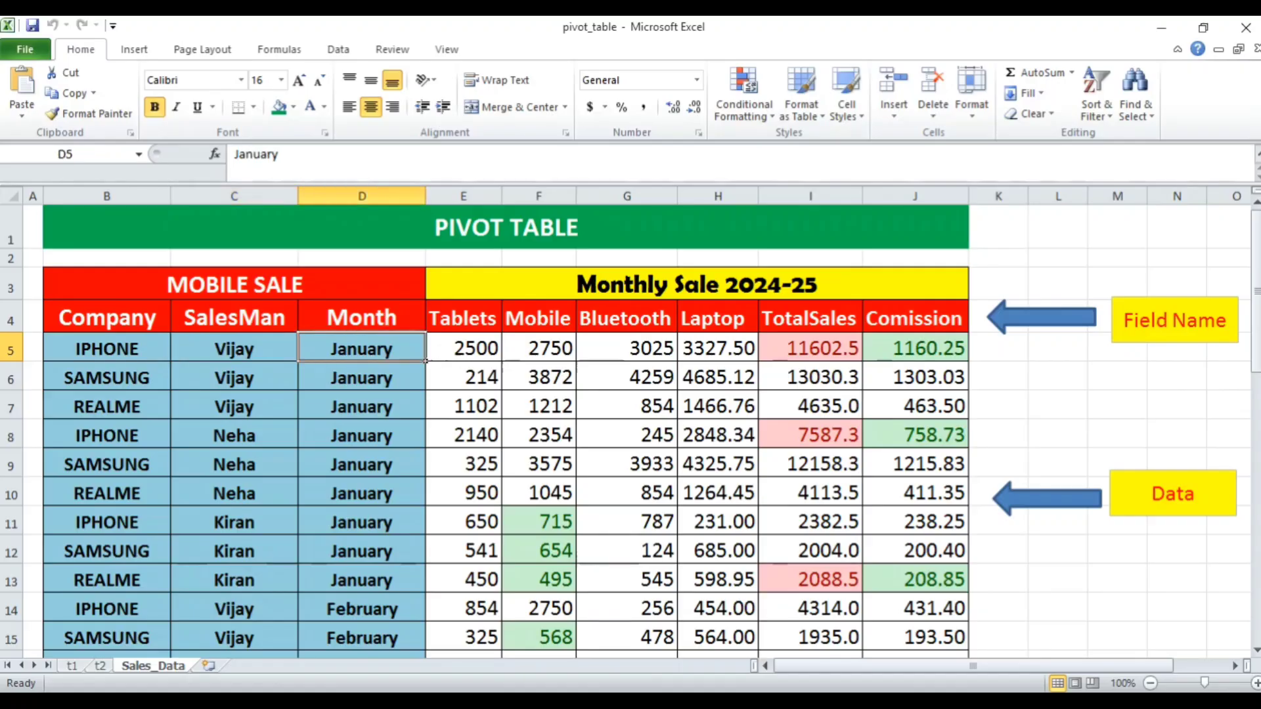
key(Down)
key(Right)
key(Right)
key(Right)
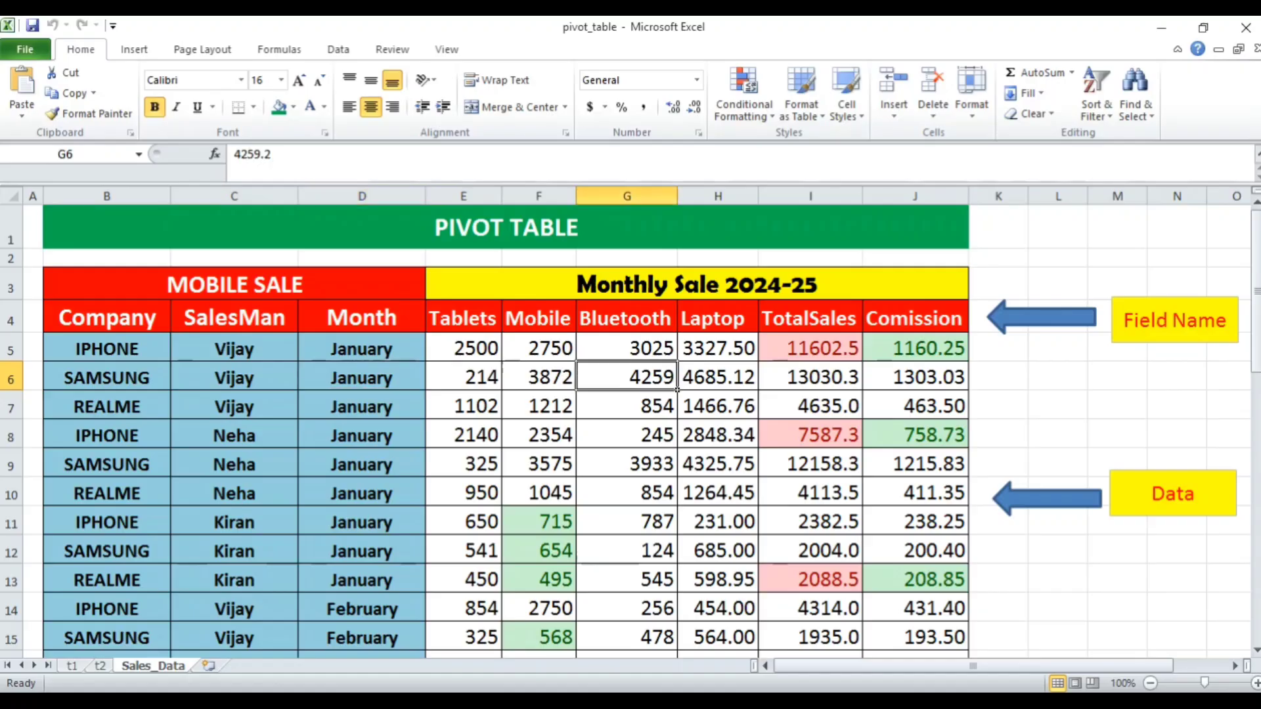
key(Down)
click(1117, 376)
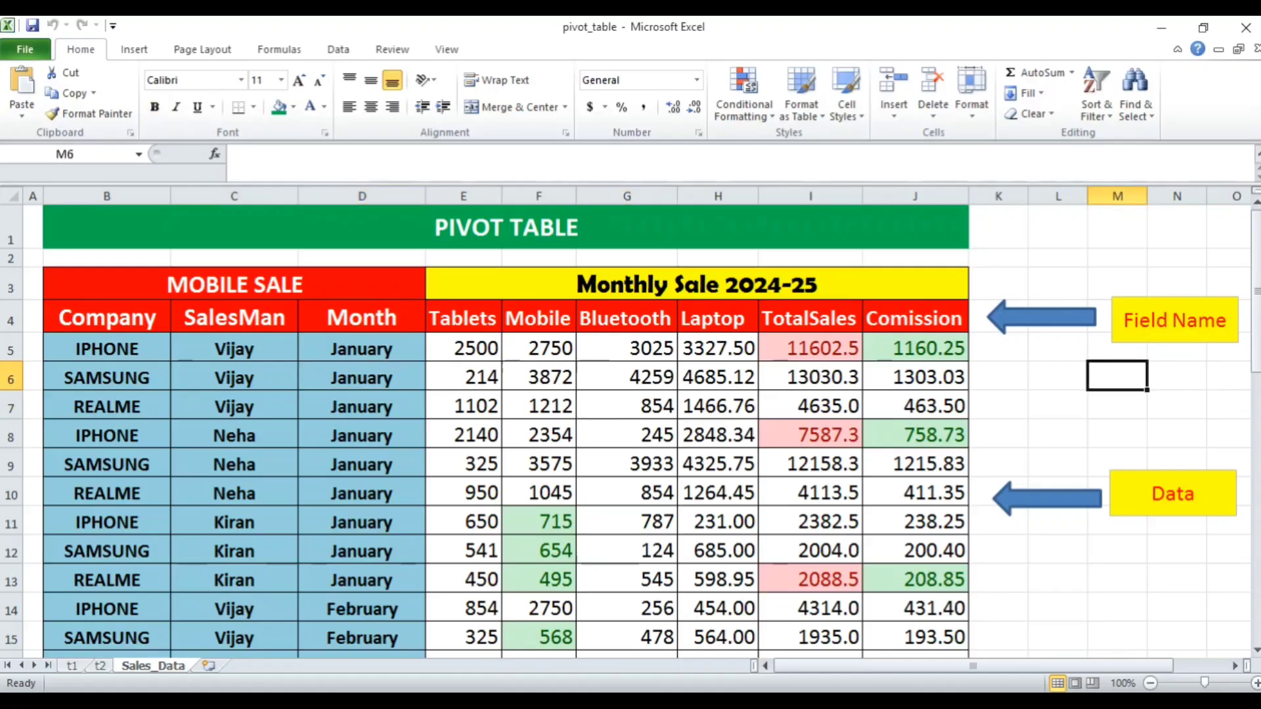
click(463, 377)
key(Right)
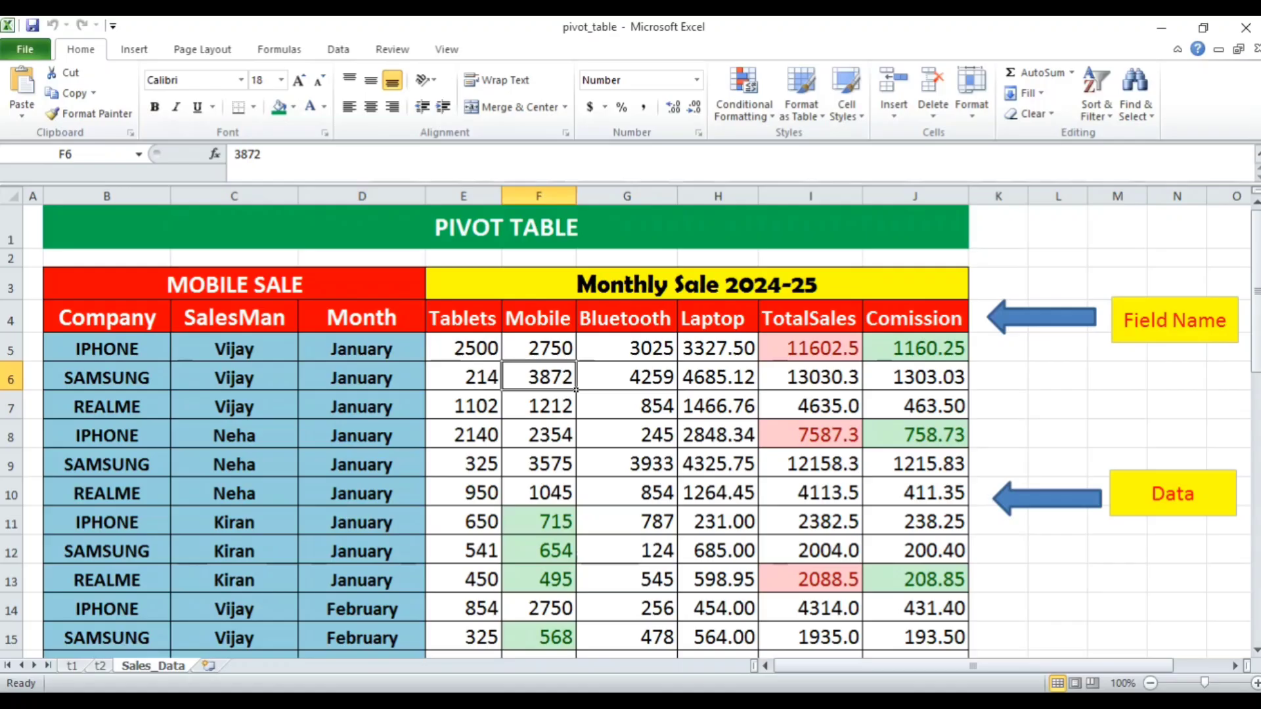
key(Down)
key(Left)
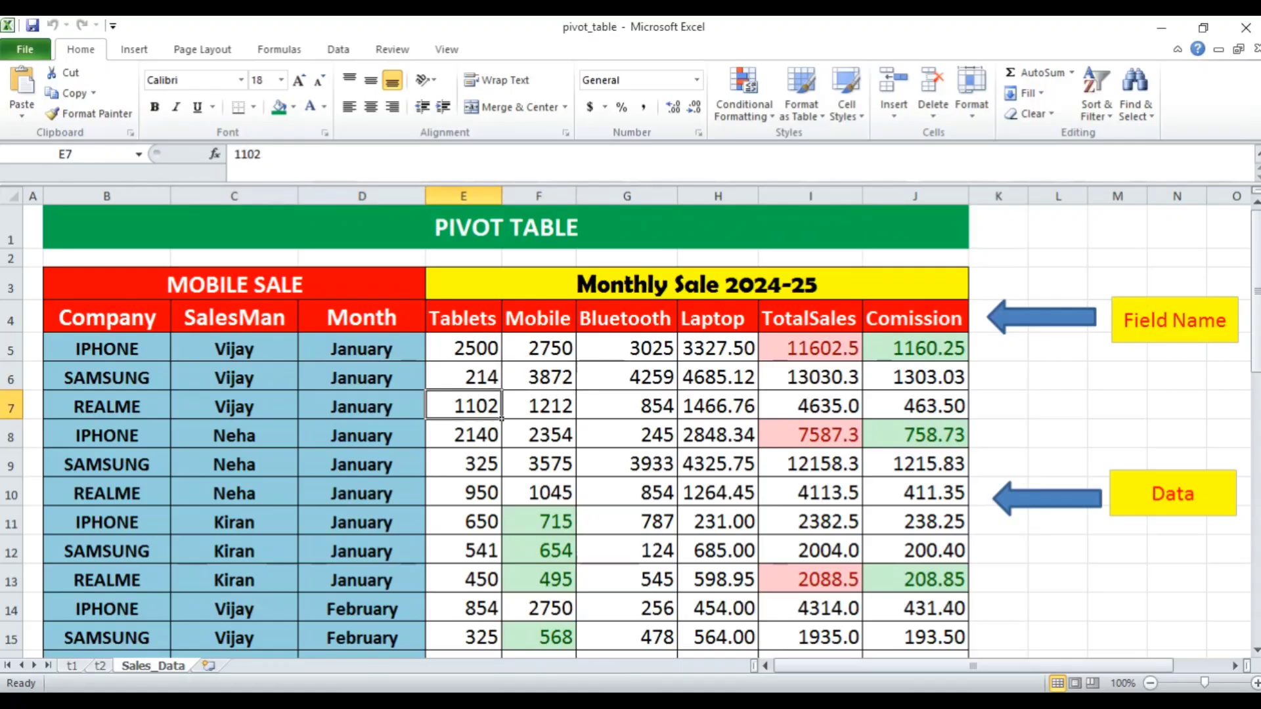
Examine the SalesMan, Month and sales values in rows 6 to 9 and in the records further down the table.
click(361, 376)
key(Down)
key(Left)
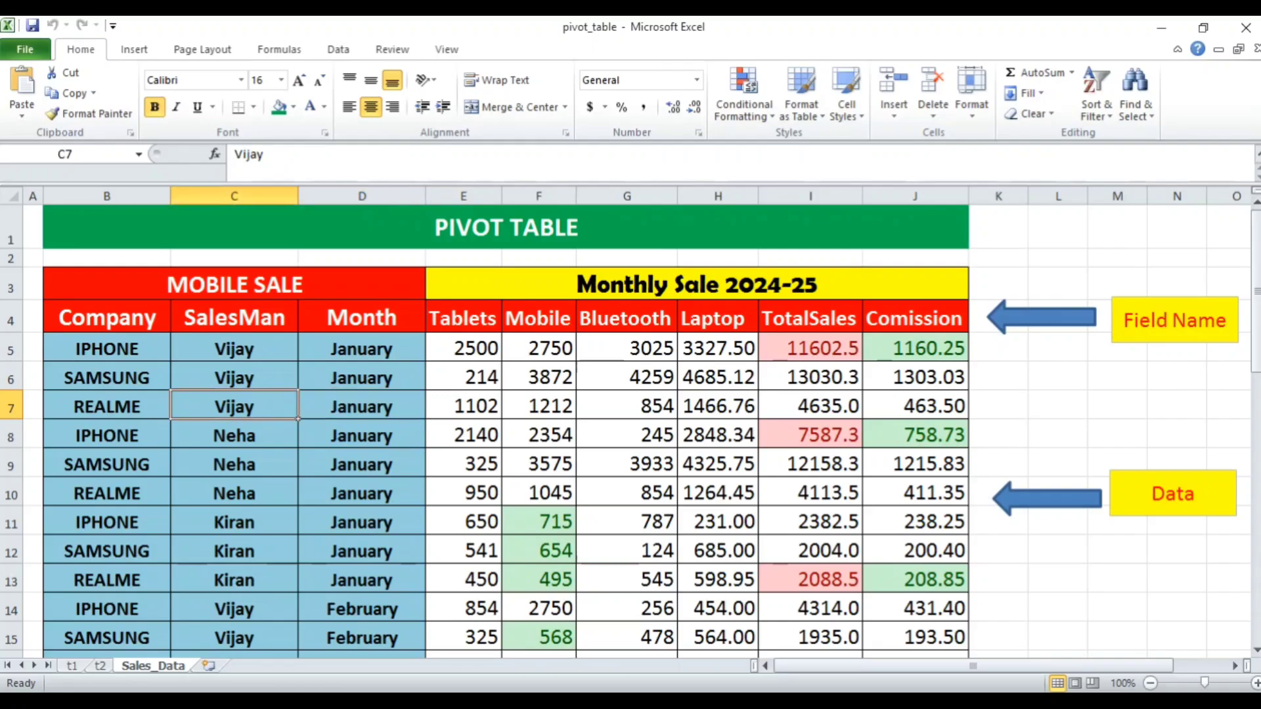
key(Down)
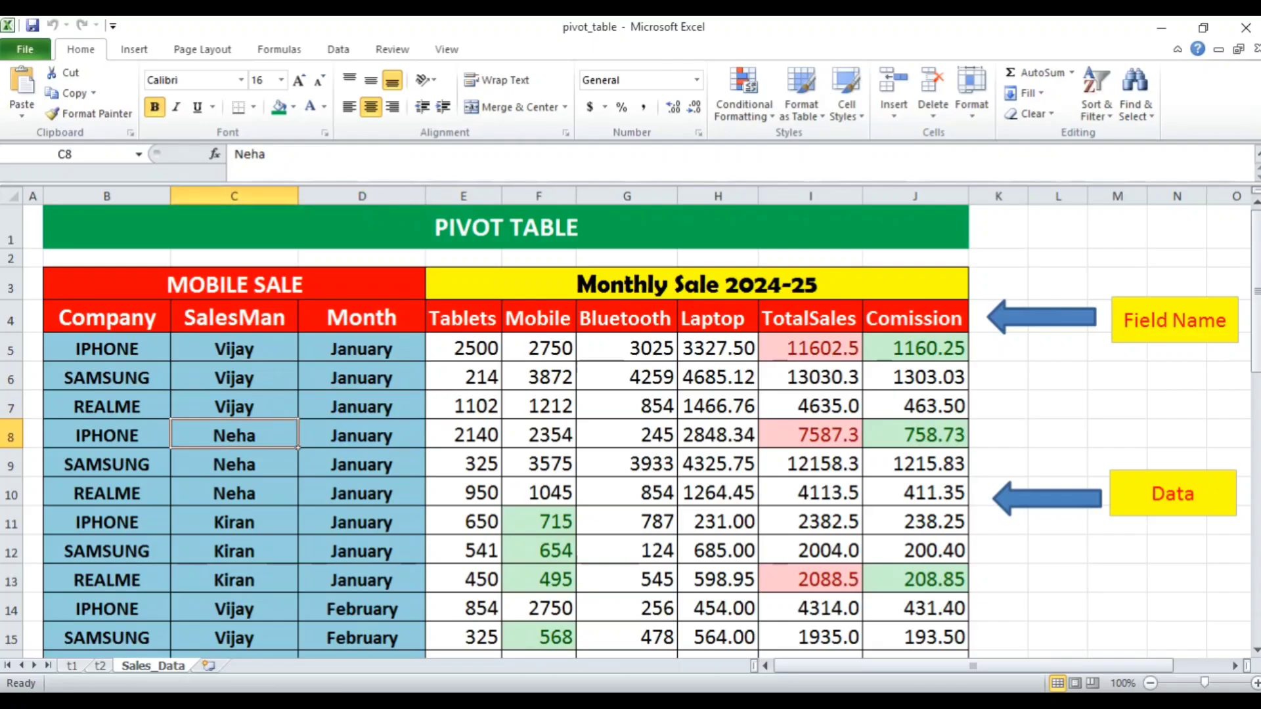
click(361, 463)
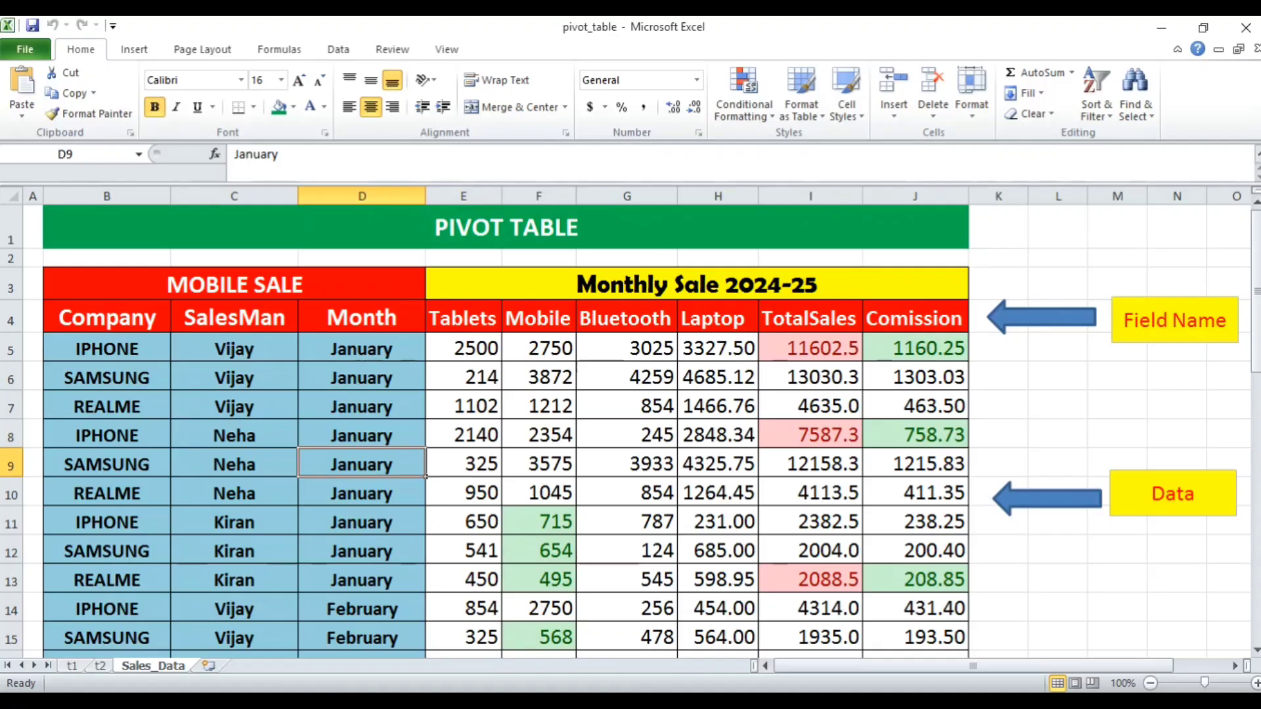
click(538, 405)
scroll(630, 431, down, 2)
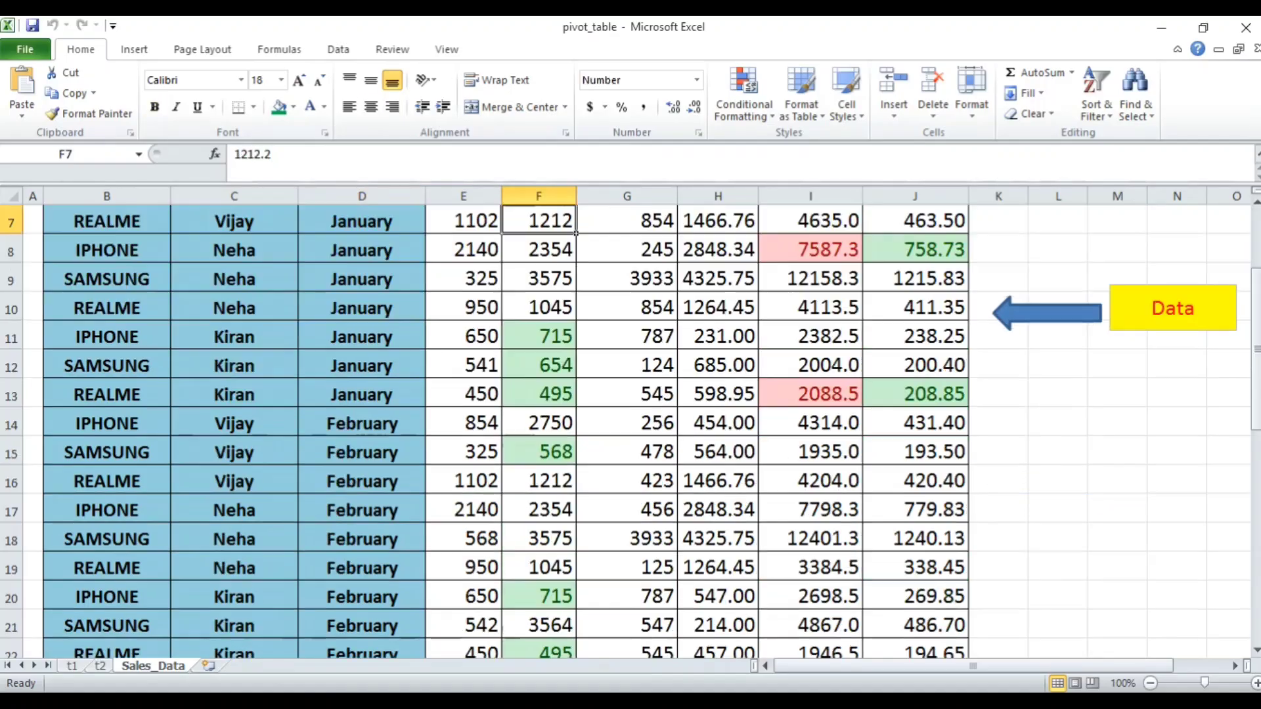
scroll(630, 432, down, 3)
click(718, 452)
scroll(718, 451, up, 5)
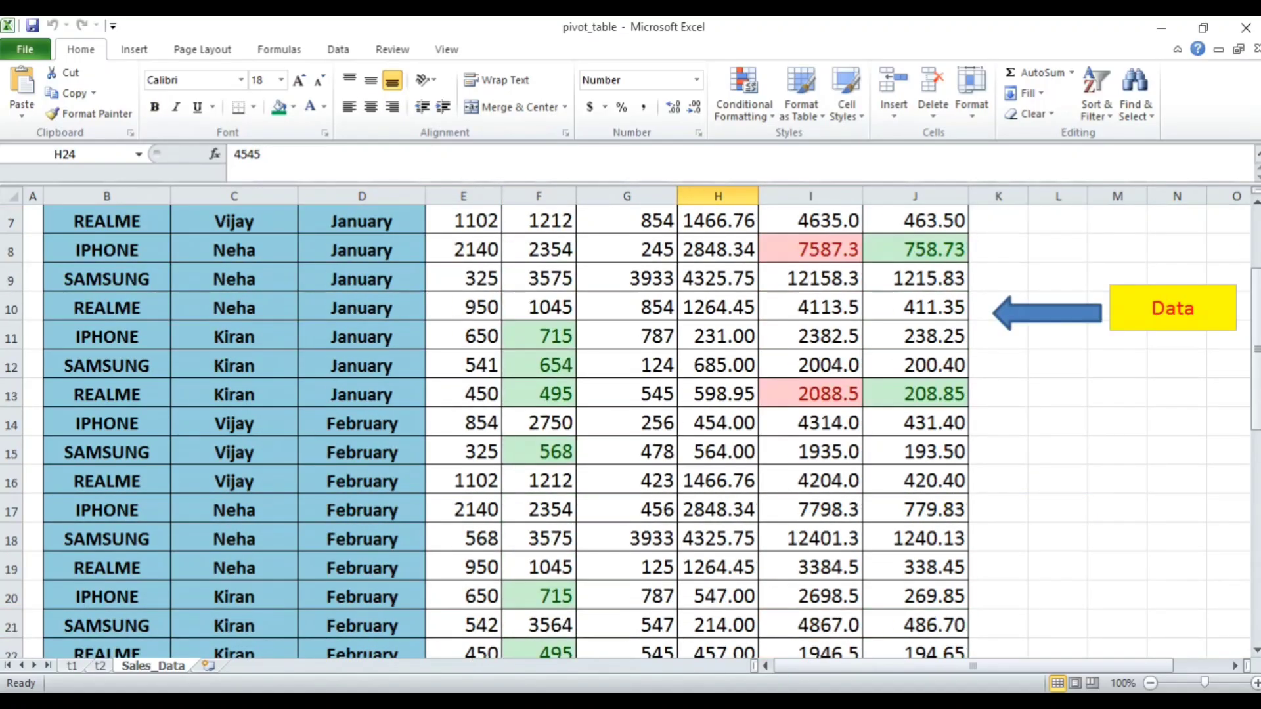
click(538, 405)
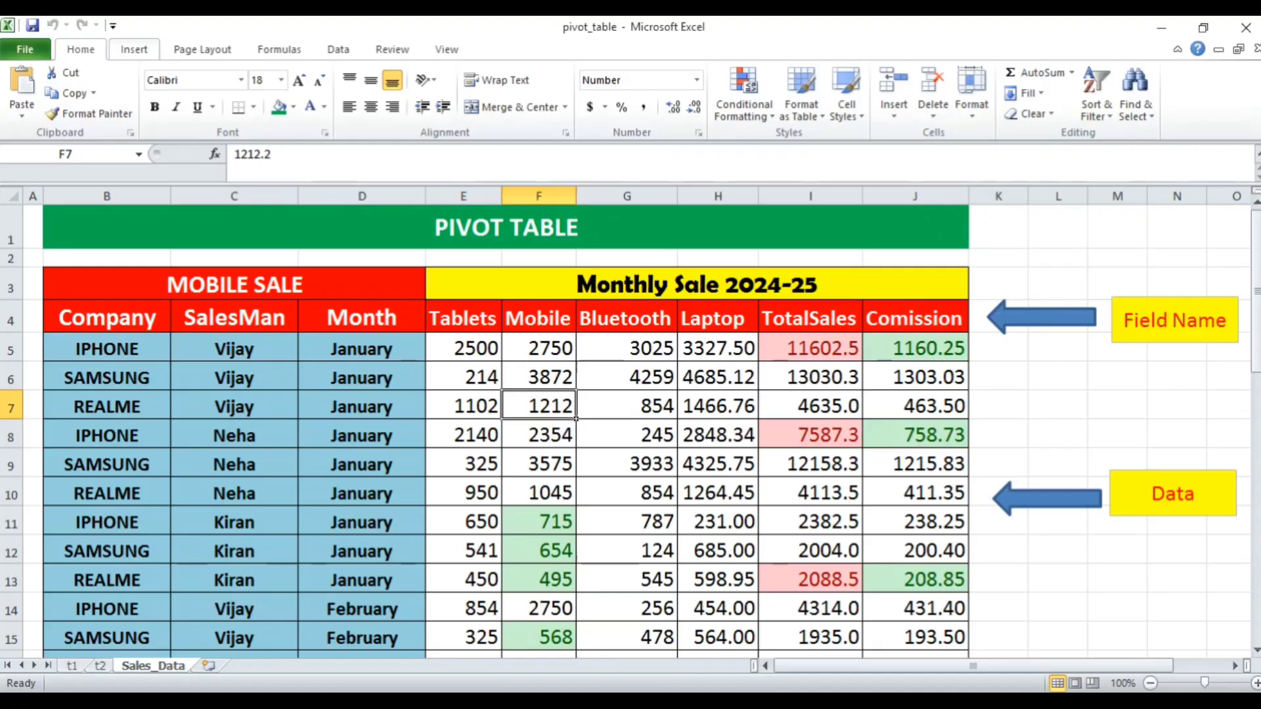
click(134, 49)
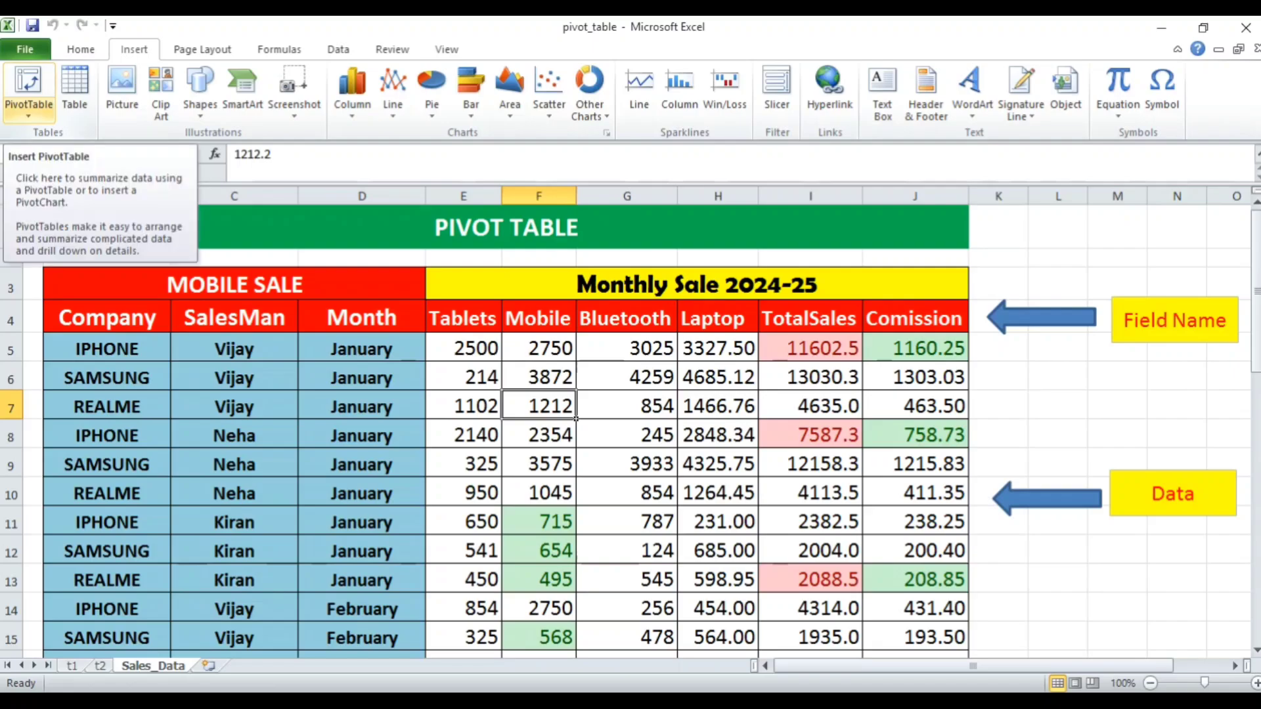
click(28, 113)
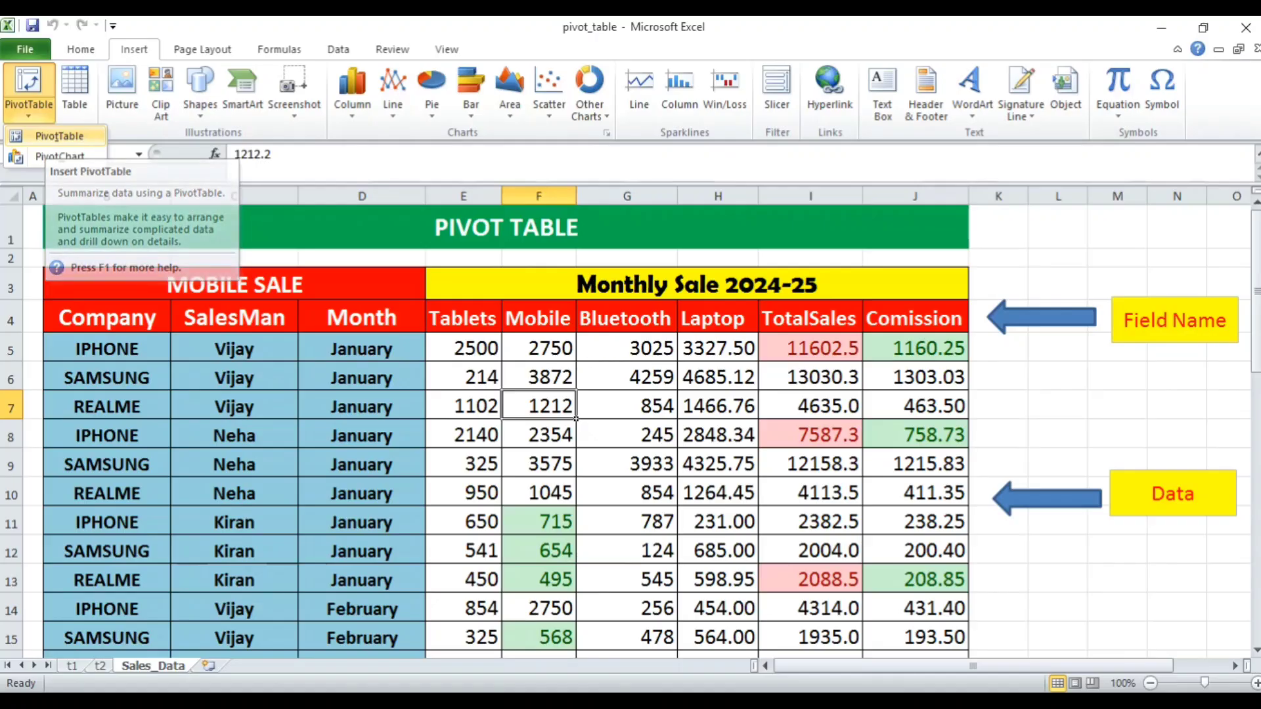
click(59, 136)
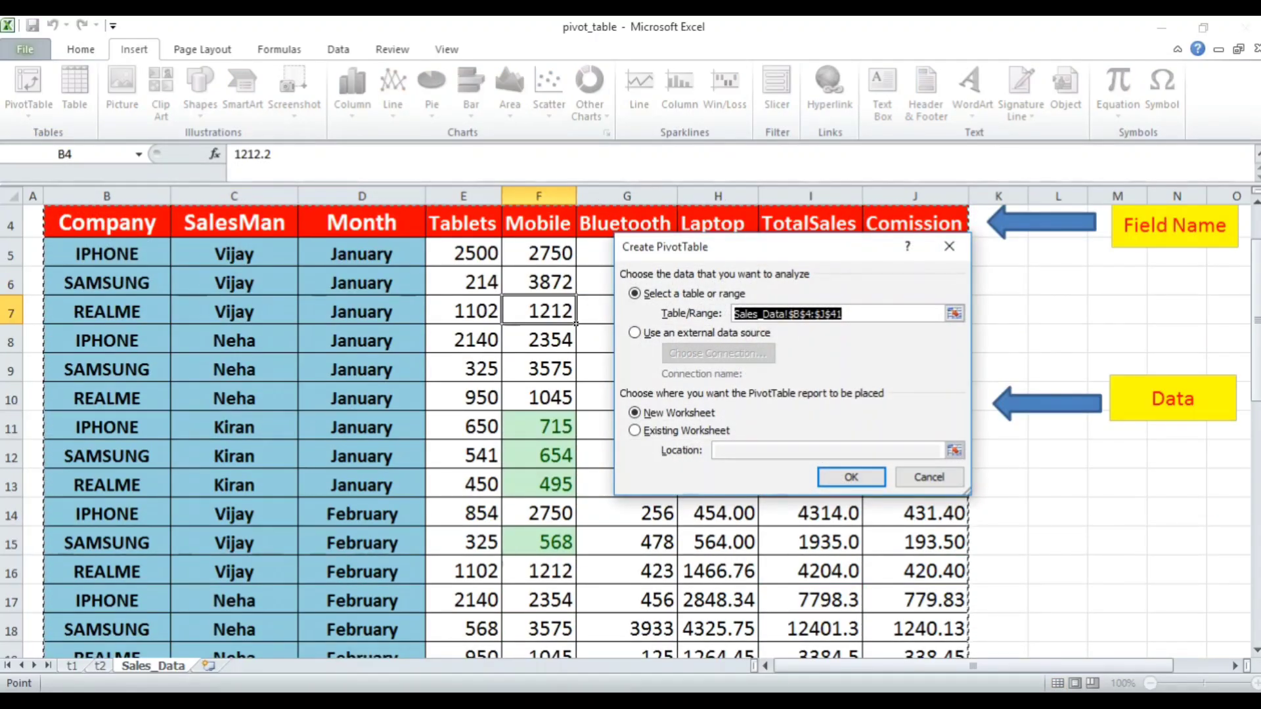
drag(775, 247, 548, 268)
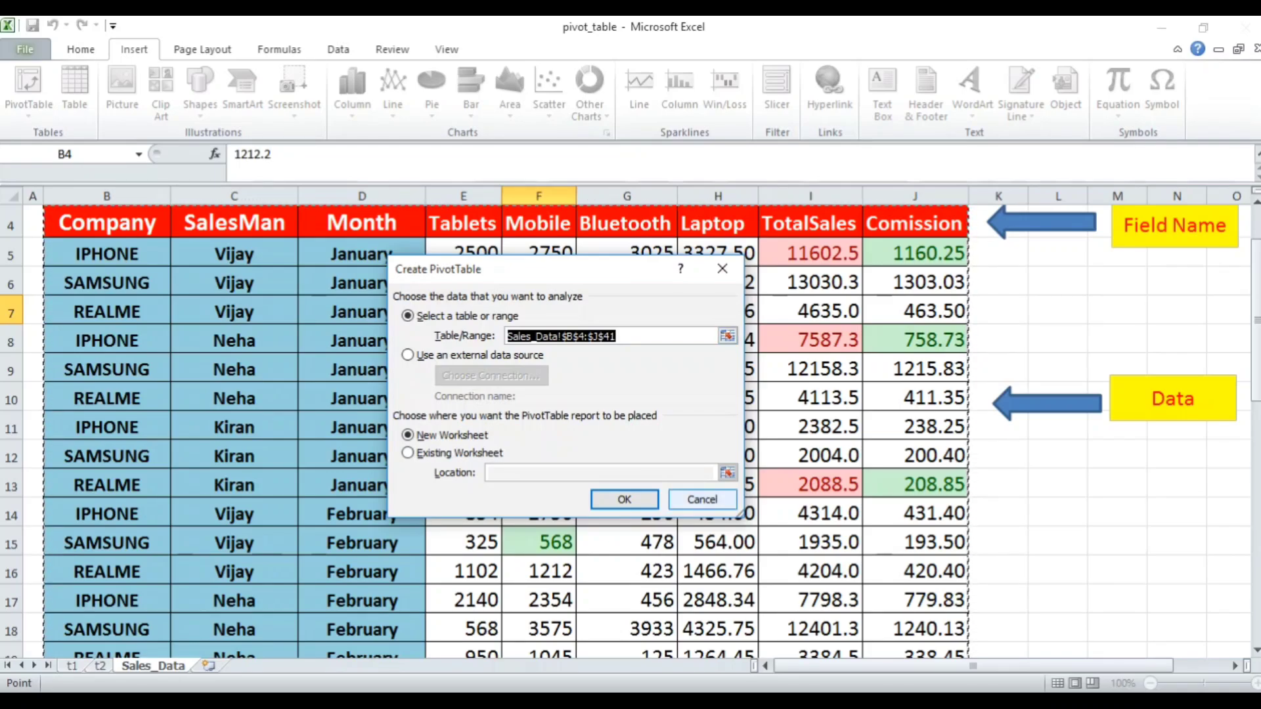
click(702, 499)
Start a PivotTable from empty cell M13 and set its source range to B4:J41 on the Sales_Data sheet.
click(1117, 456)
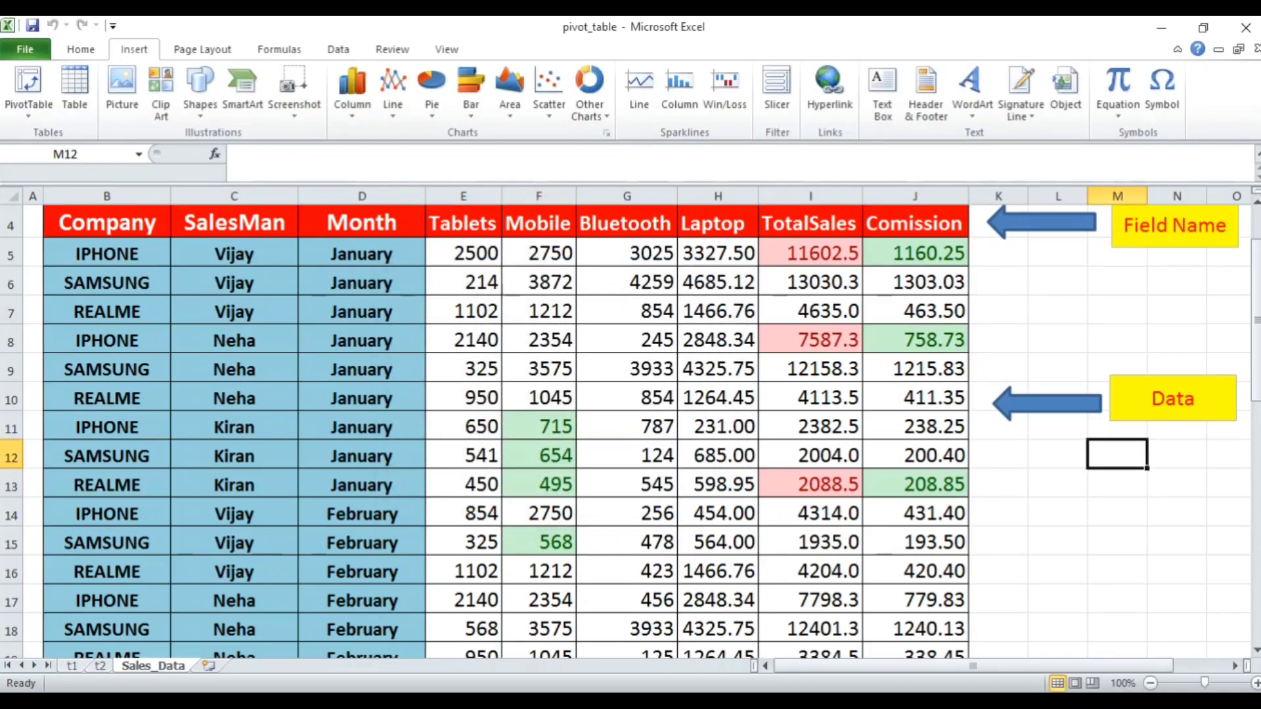
click(1117, 484)
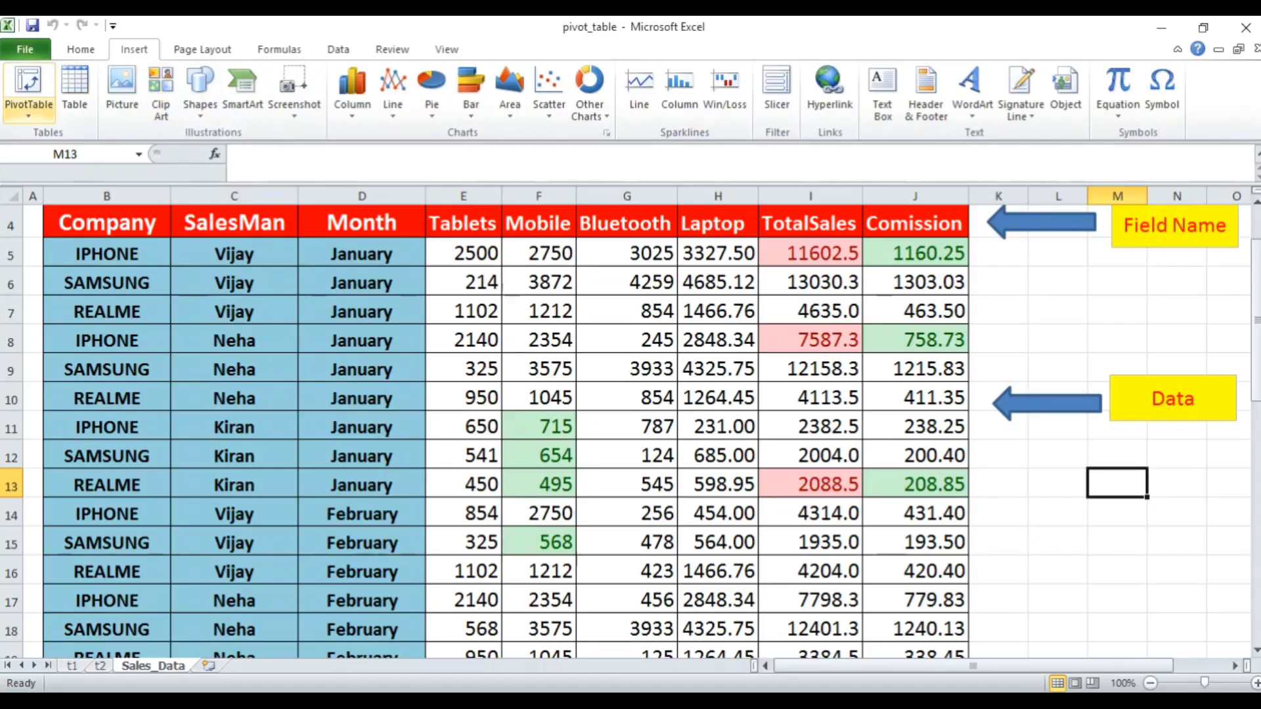
click(28, 80)
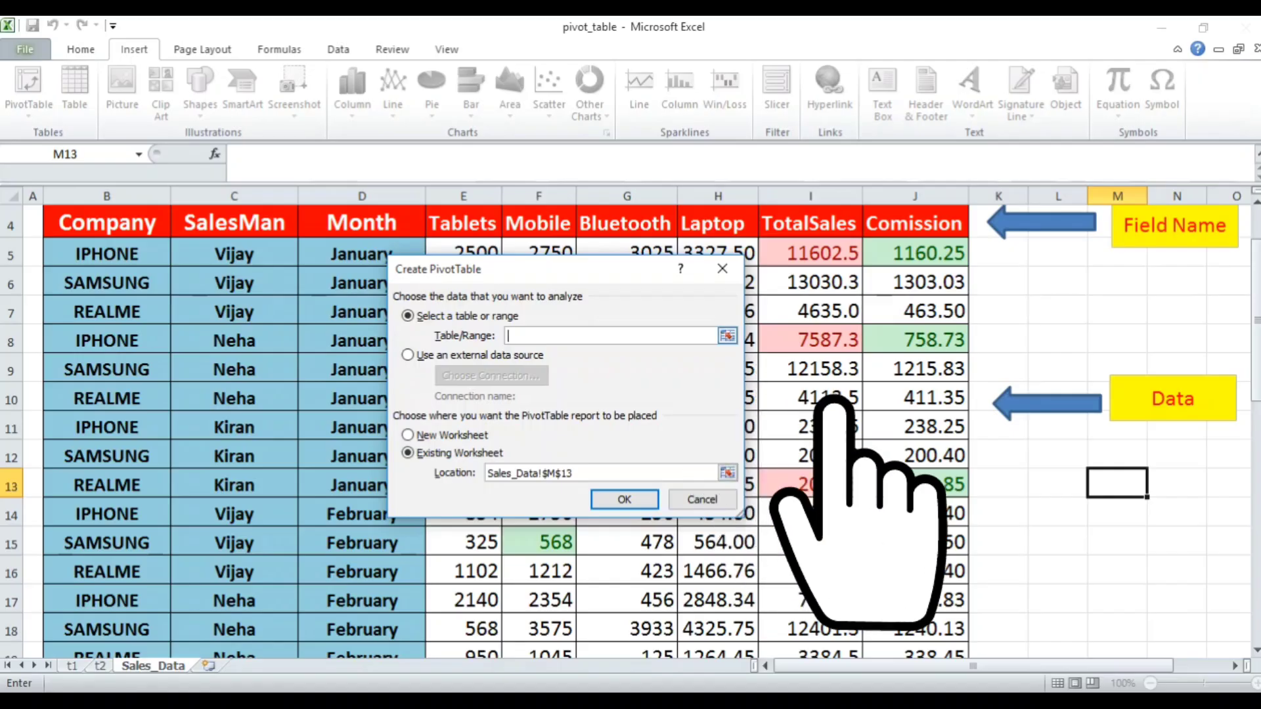
click(727, 336)
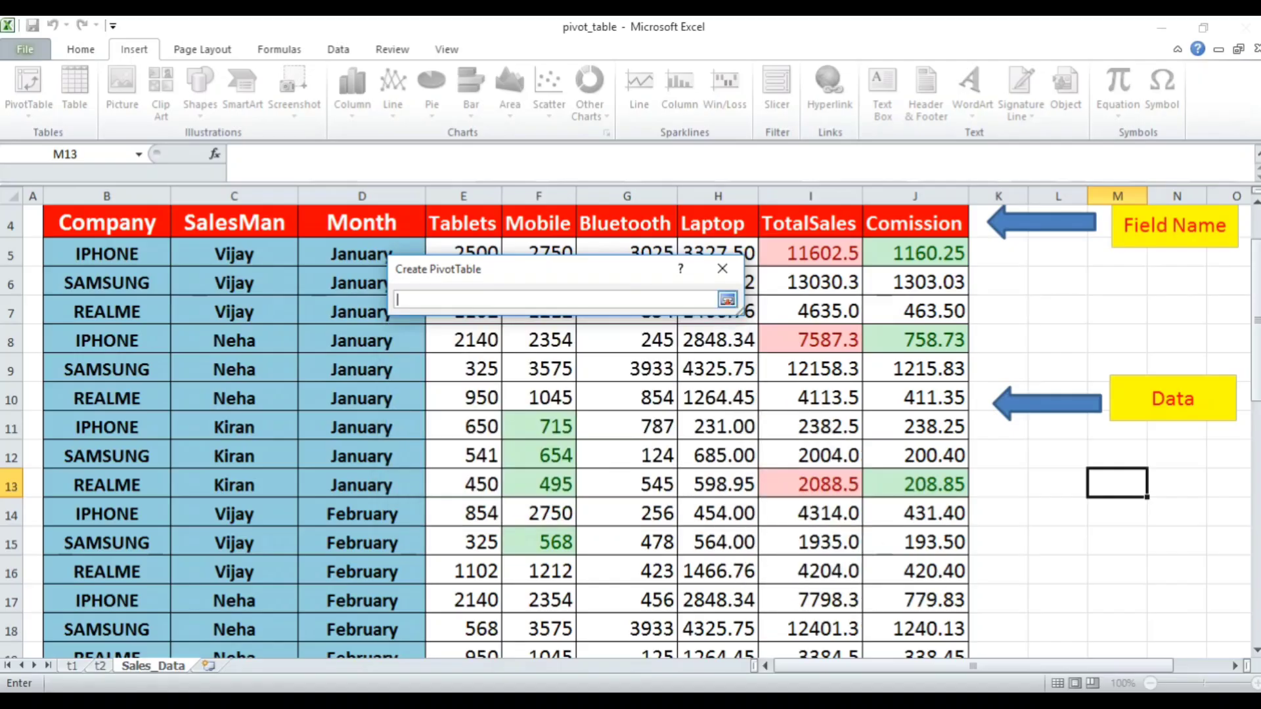
drag(151, 226, 920, 624)
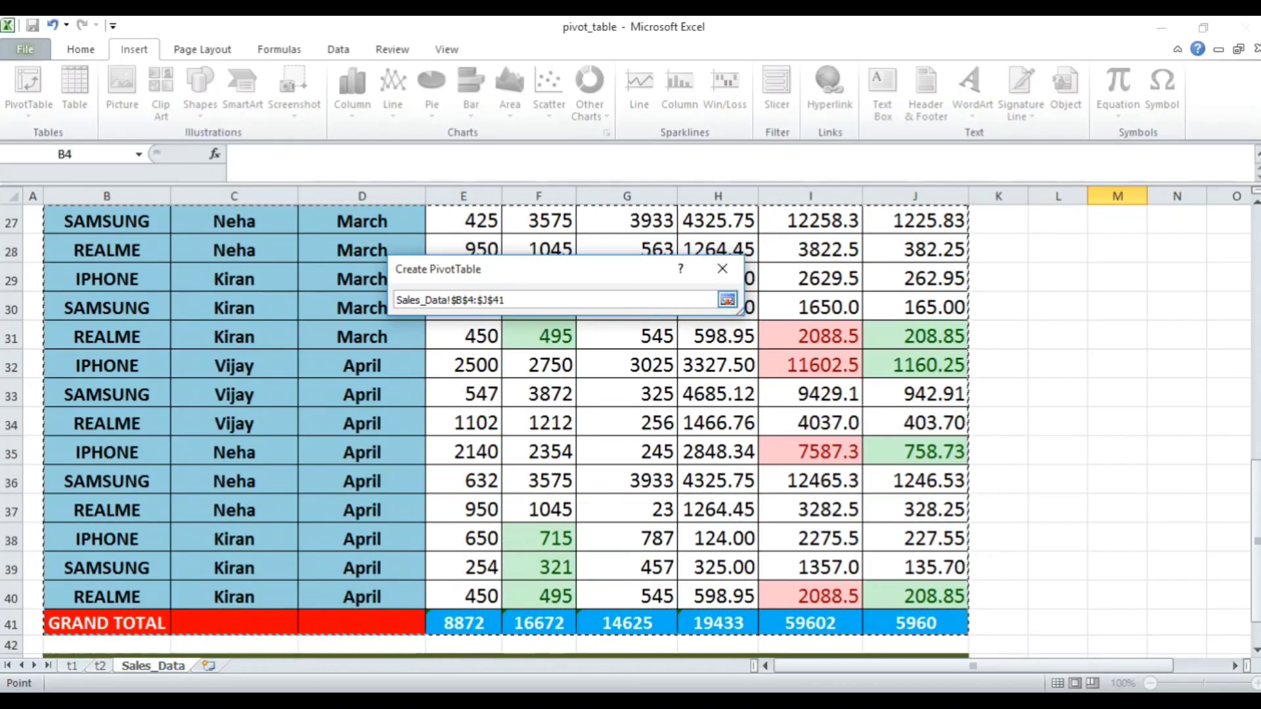
key(Return)
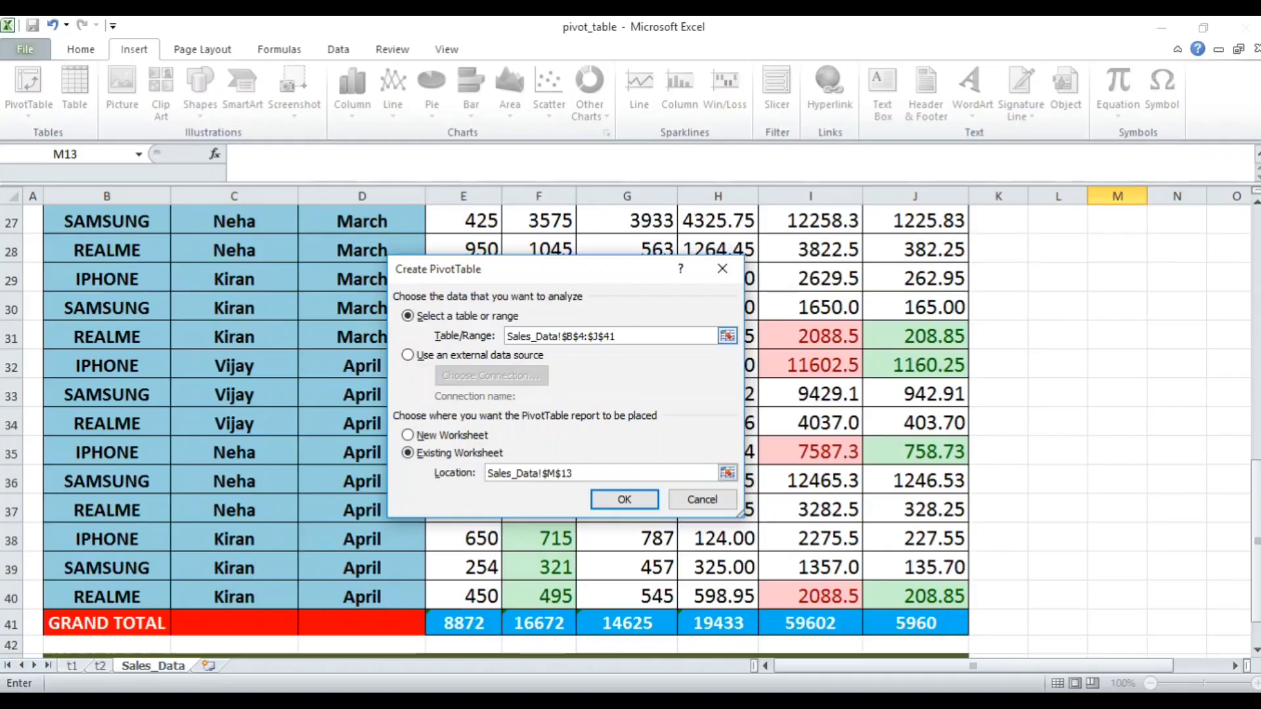
Choose a new worksheet as the location for the PivotTable report and create it.
drag(559, 269, 623, 274)
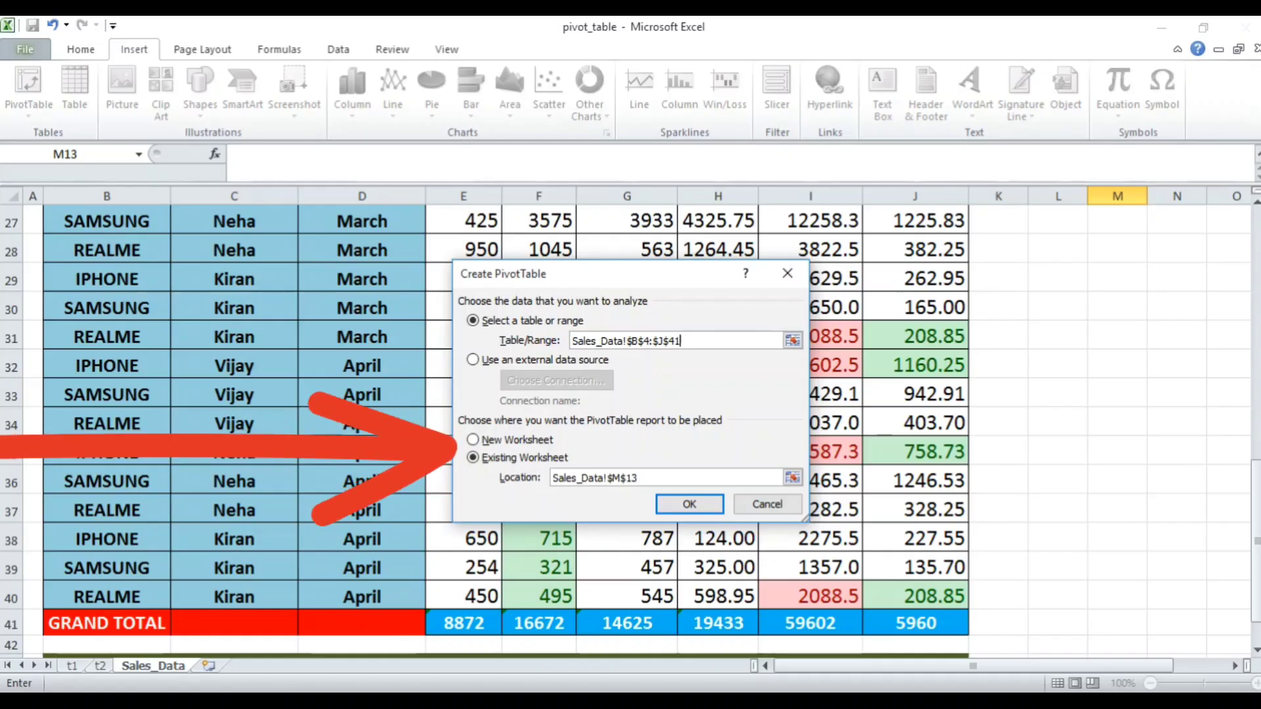
key(alt+n)
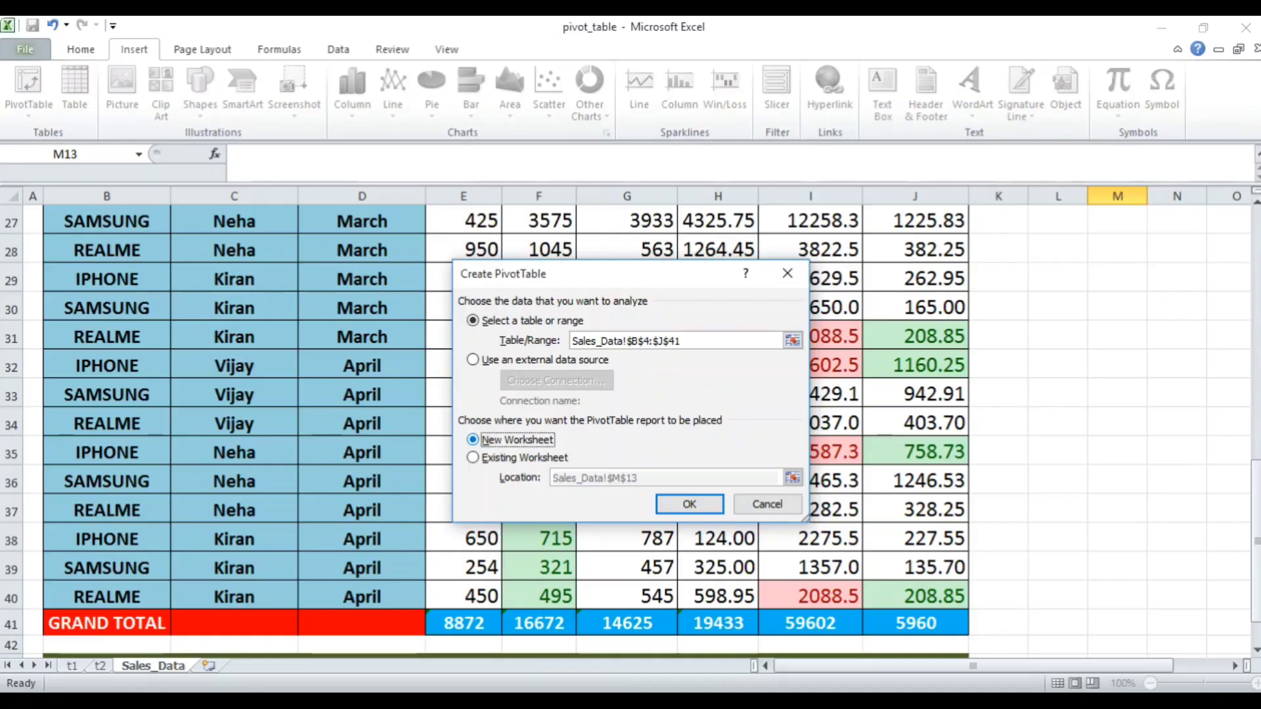
key(Return)
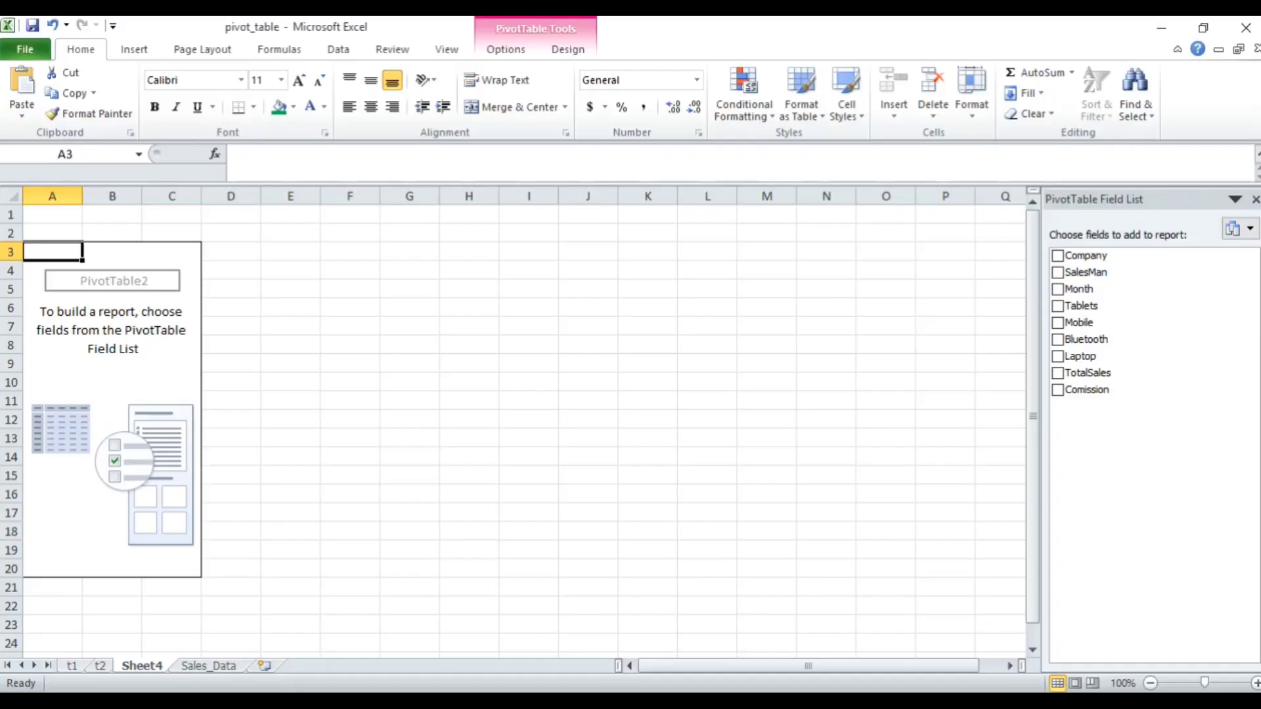
Inspect the empty PivotTable report area and compare its field list with the source table on the Sales_Data sheet.
click(112, 270)
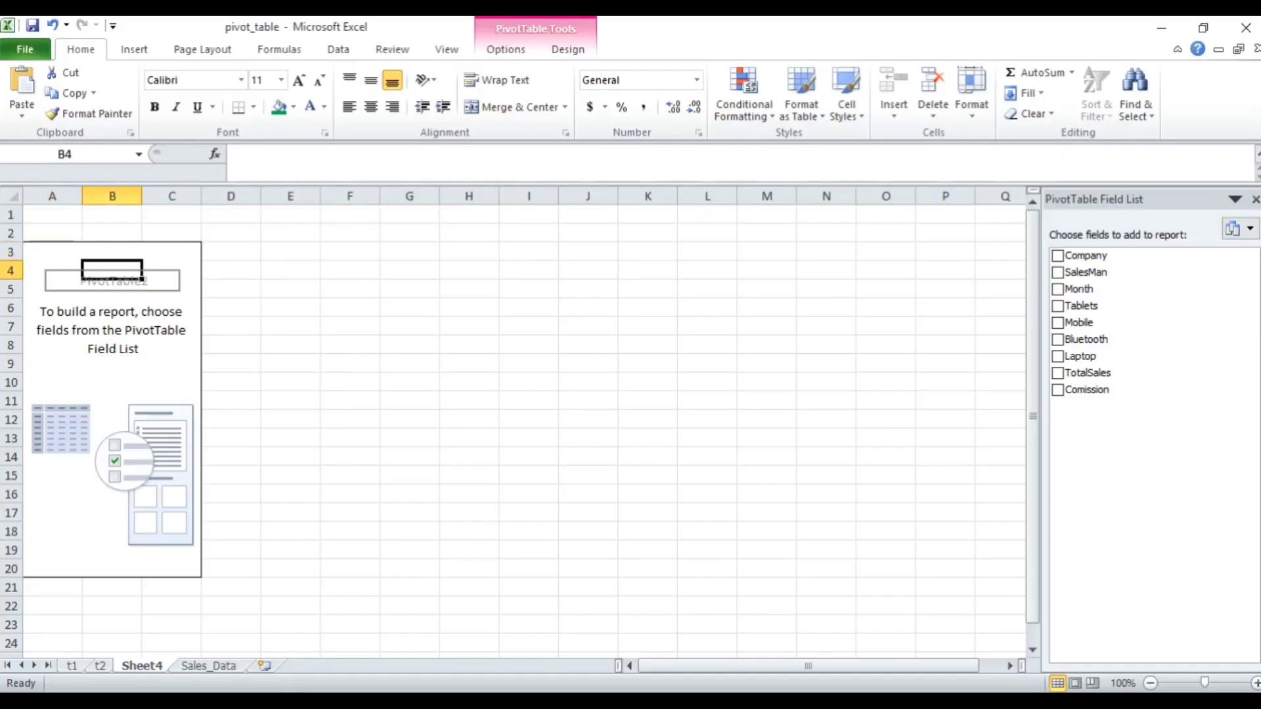
click(171, 345)
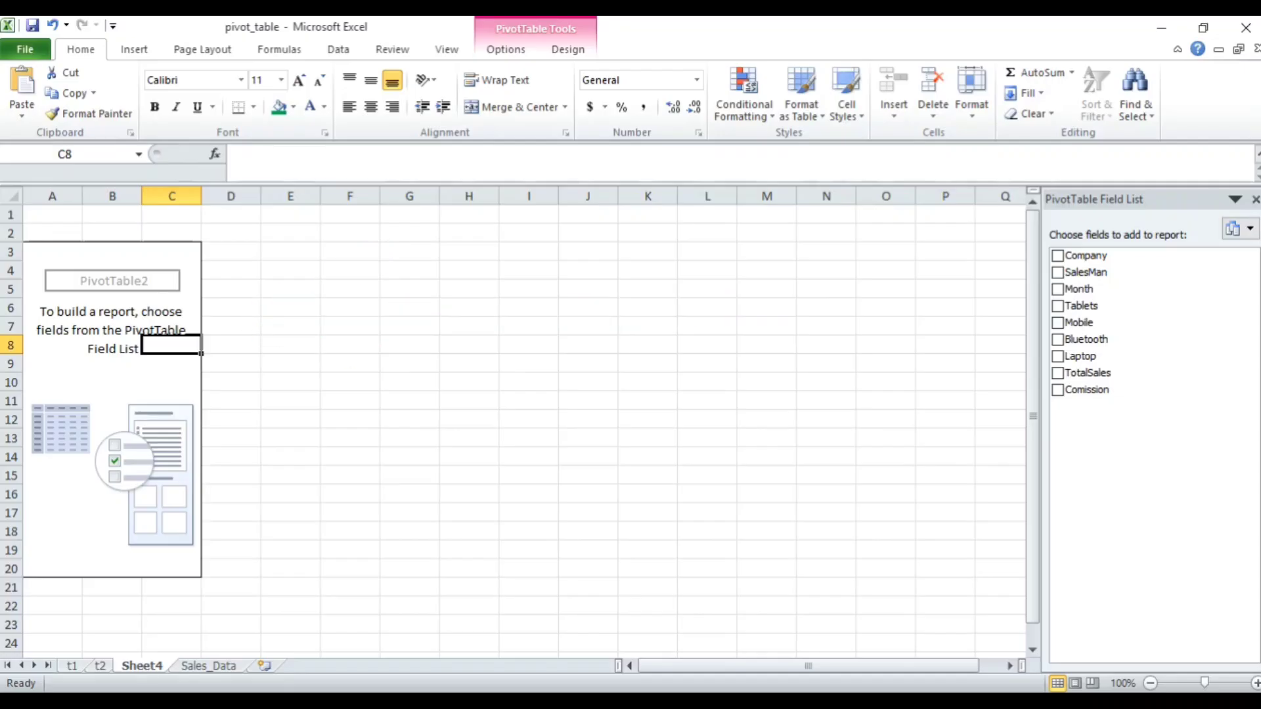
click(290, 364)
click(113, 289)
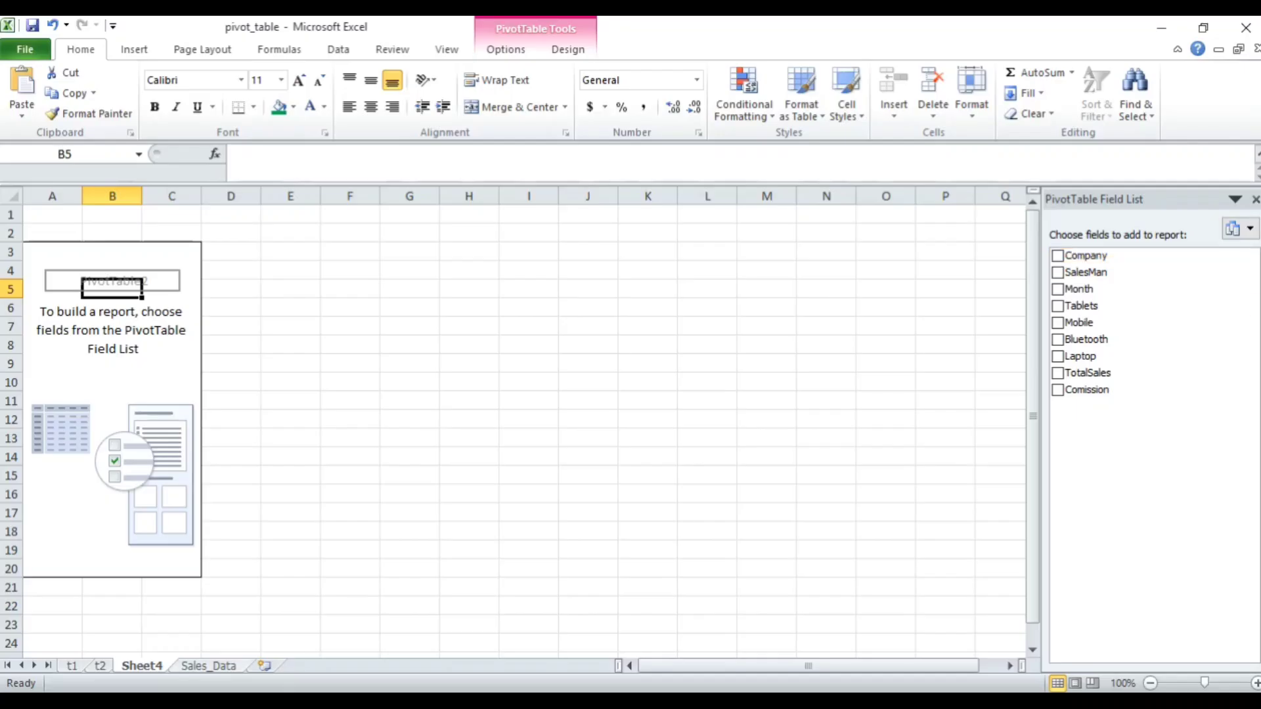
click(208, 665)
scroll(630, 430, up, 9)
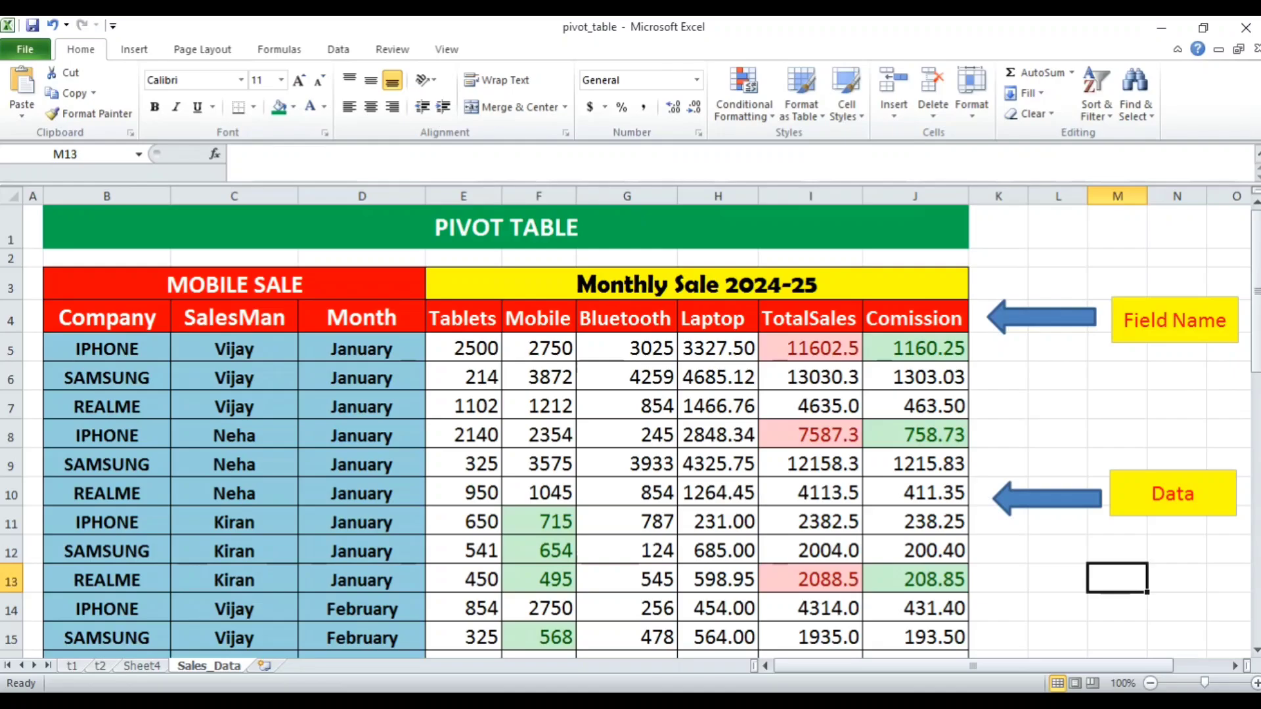
click(142, 666)
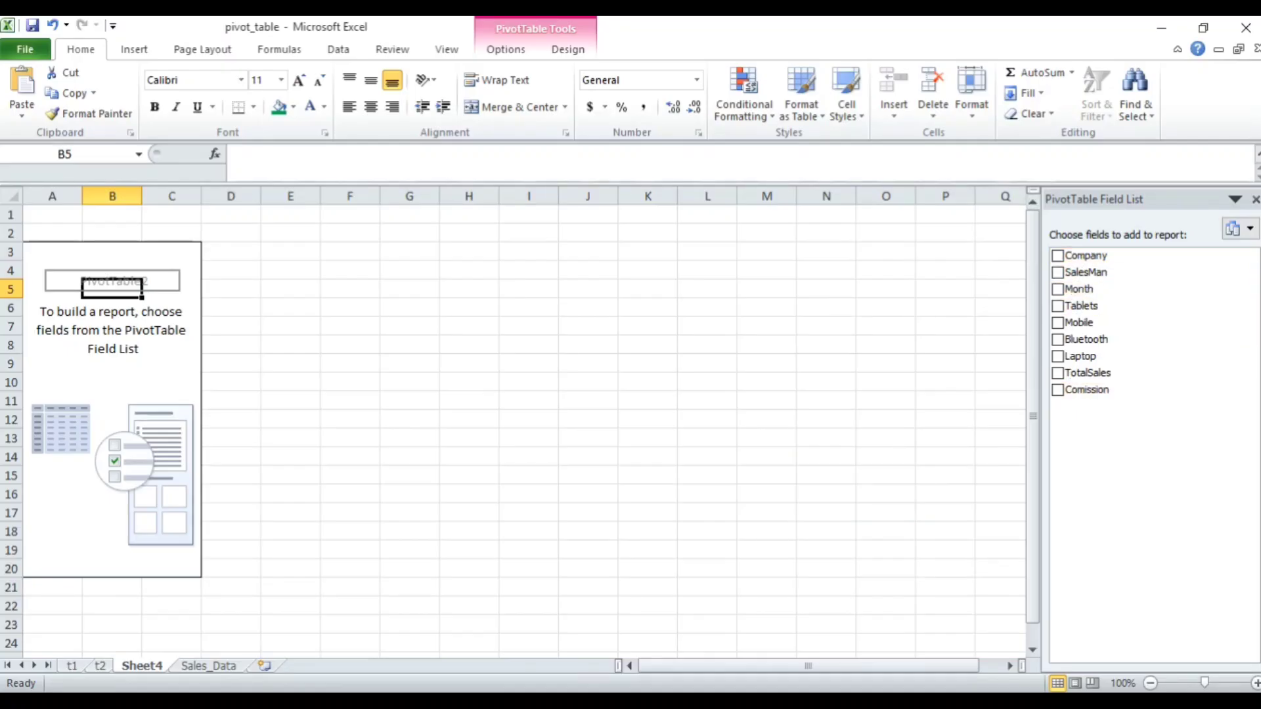
Hide the PivotTable Field List and show it again.
click(505, 50)
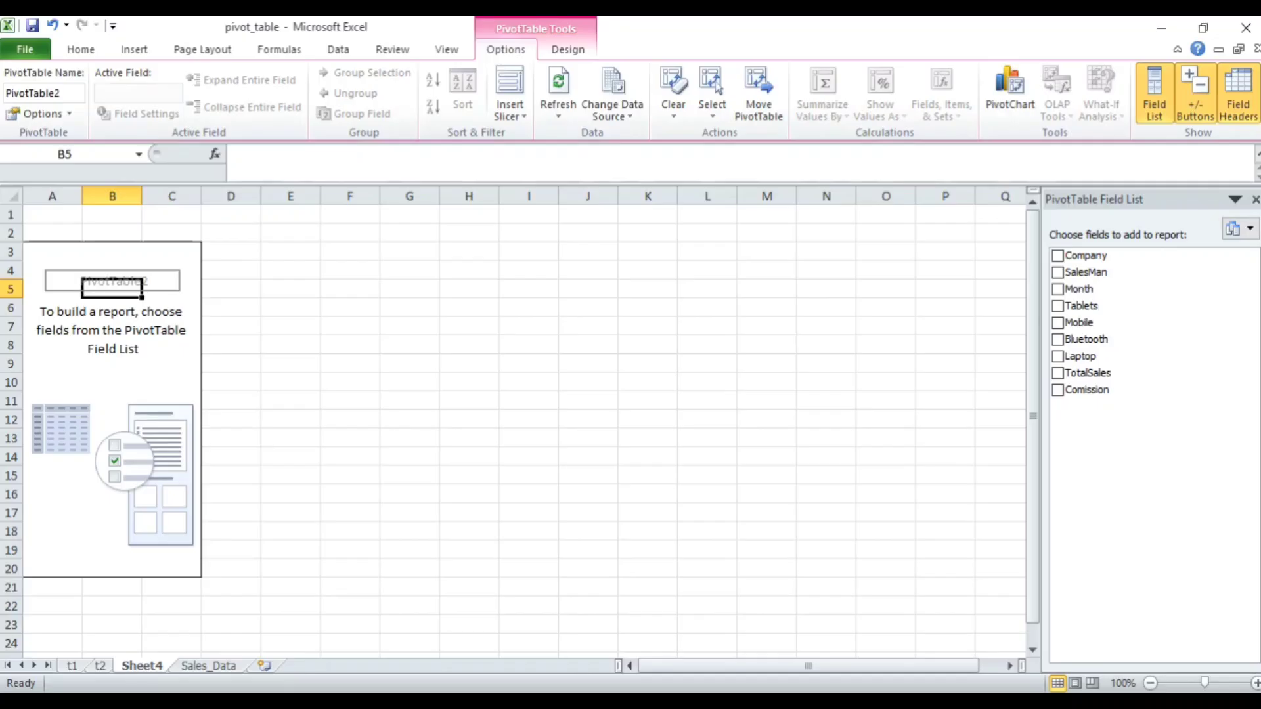
click(1154, 95)
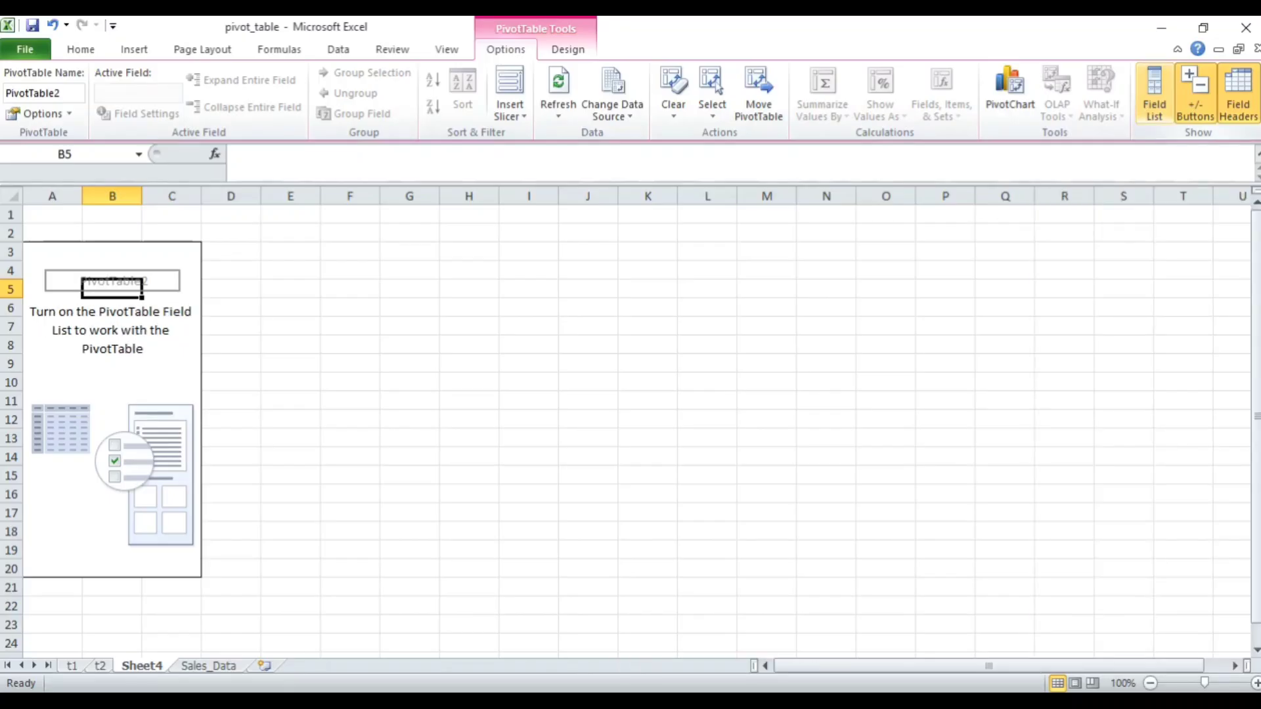
click(1153, 95)
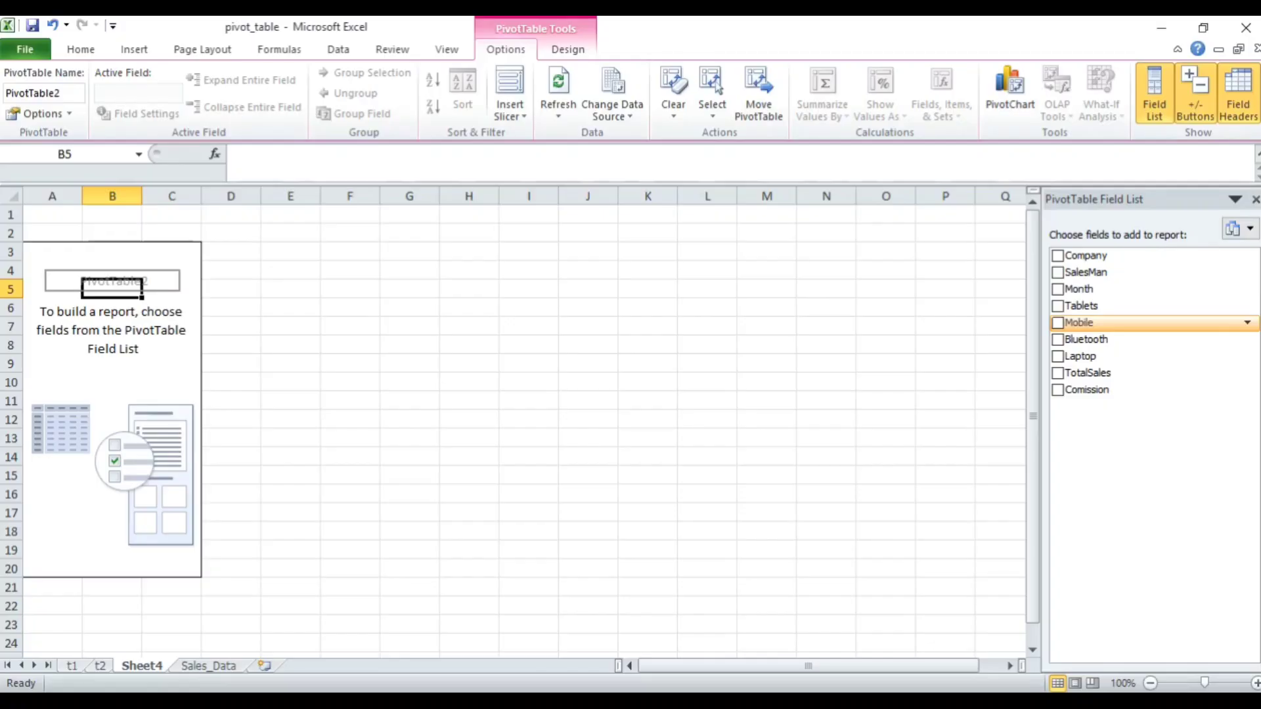
Set the PivotTable Field List layout to Fields Section and Areas Section Stacked.
click(1238, 229)
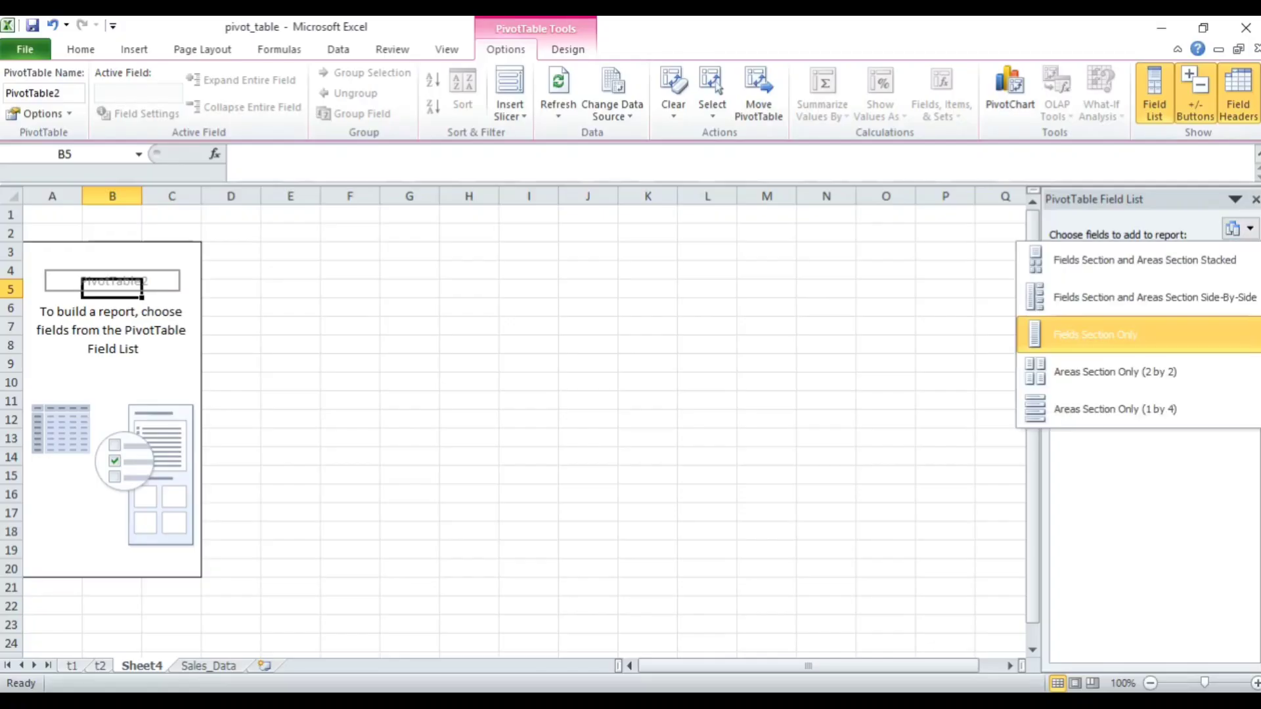
click(1144, 260)
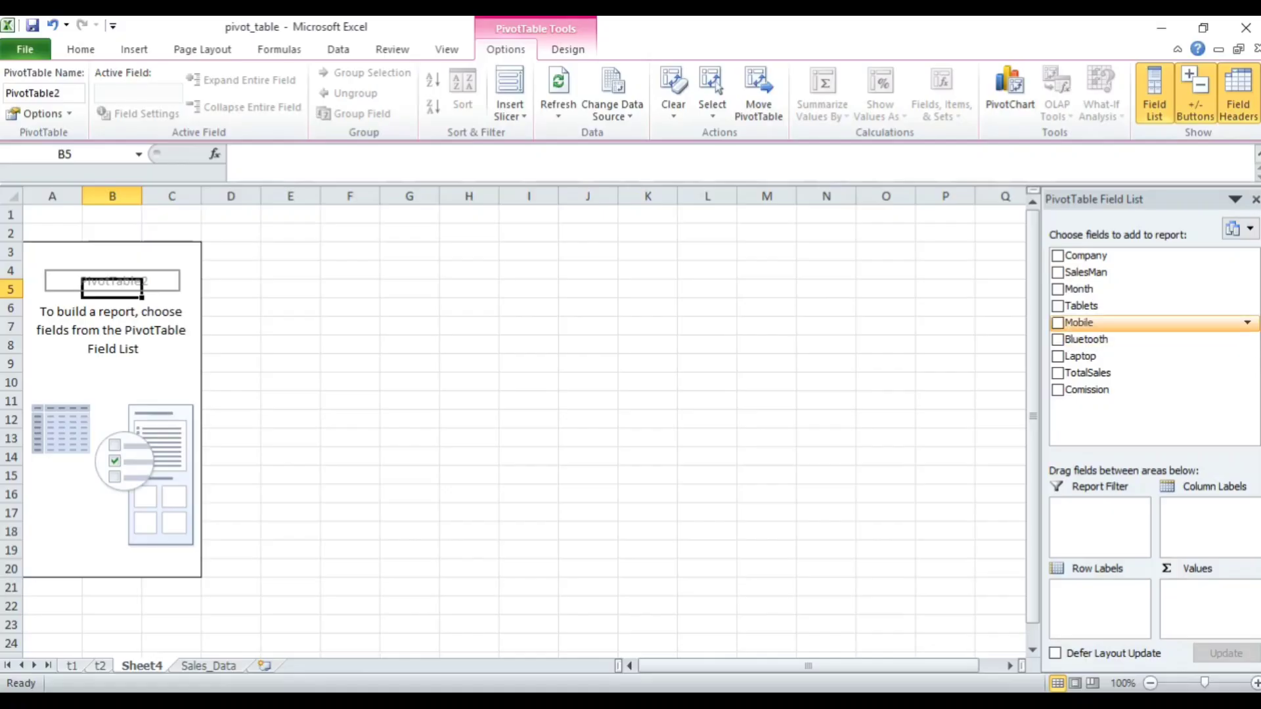
click(1238, 228)
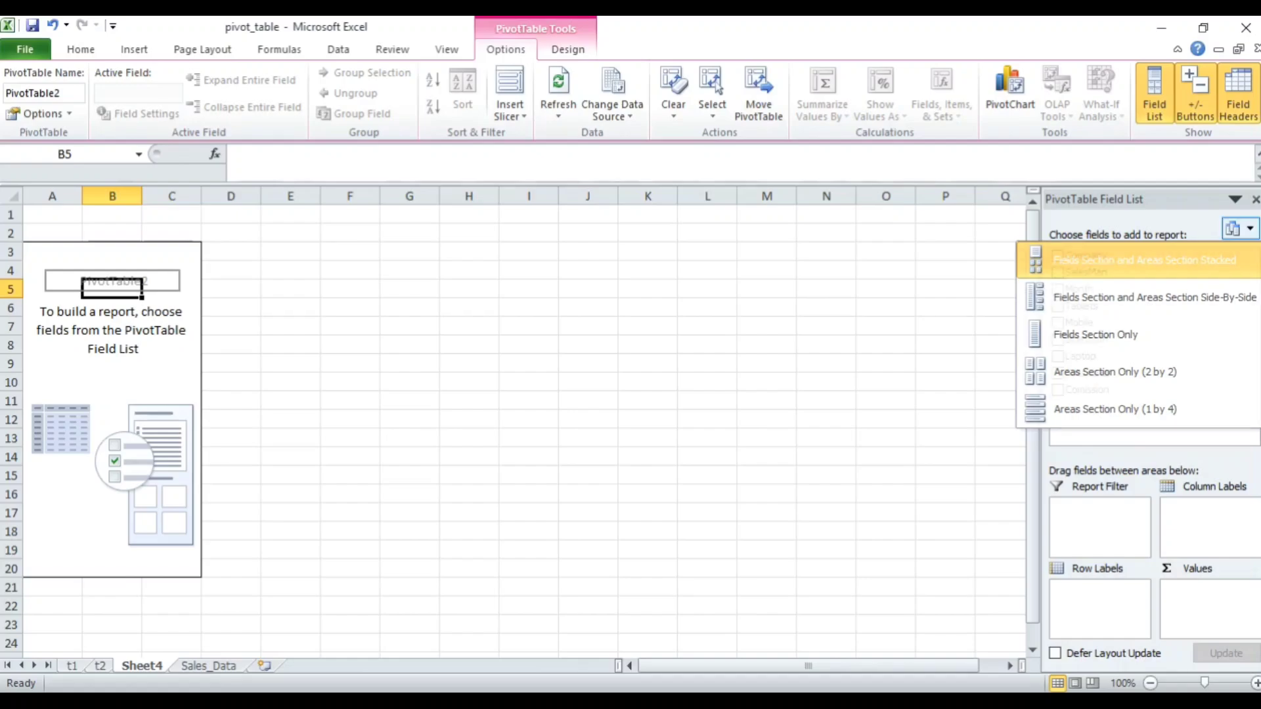
click(1239, 229)
click(1239, 229)
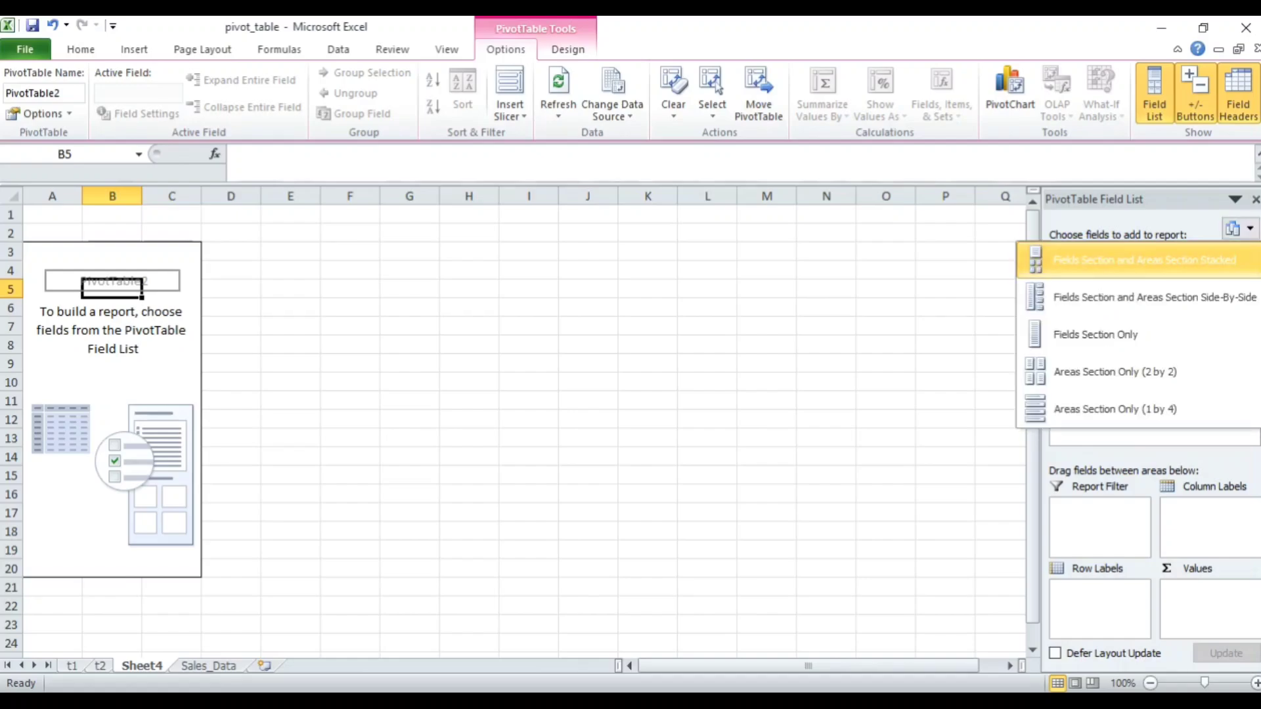
click(1144, 260)
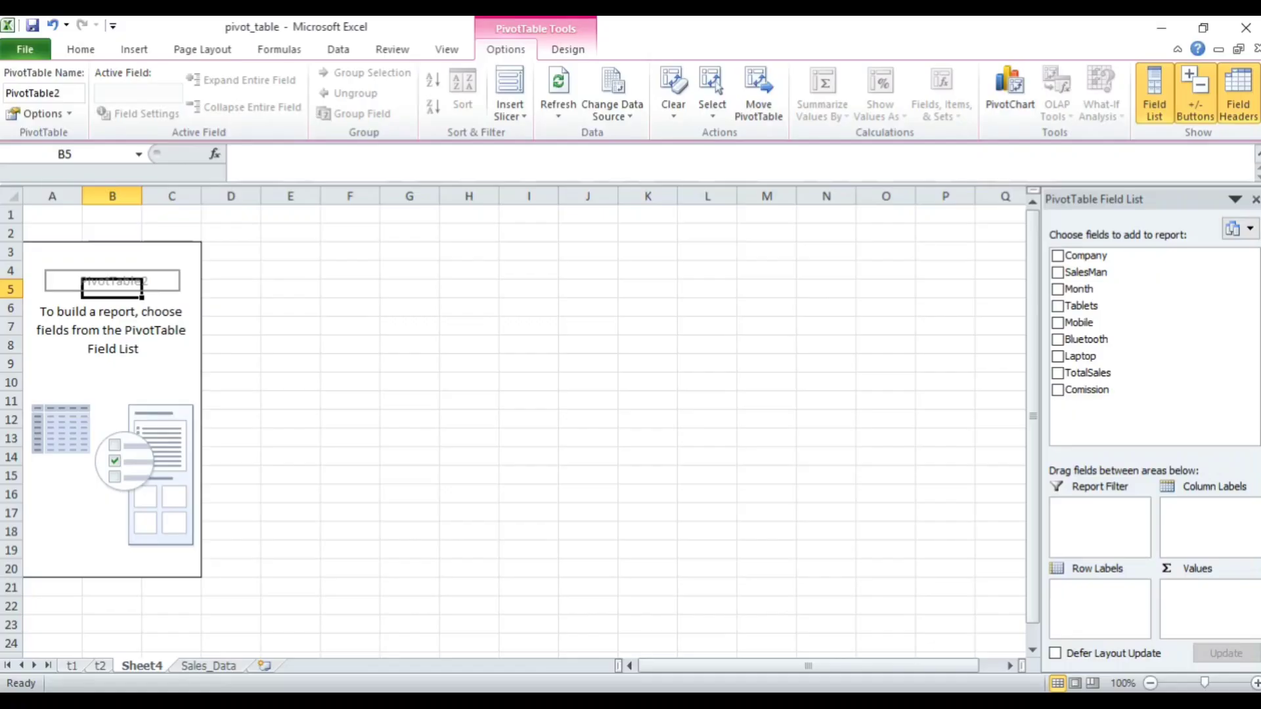
Check the field names on the Sales_Data sheet and add the Company field to the PivotTable's Row Labels area.
click(209, 666)
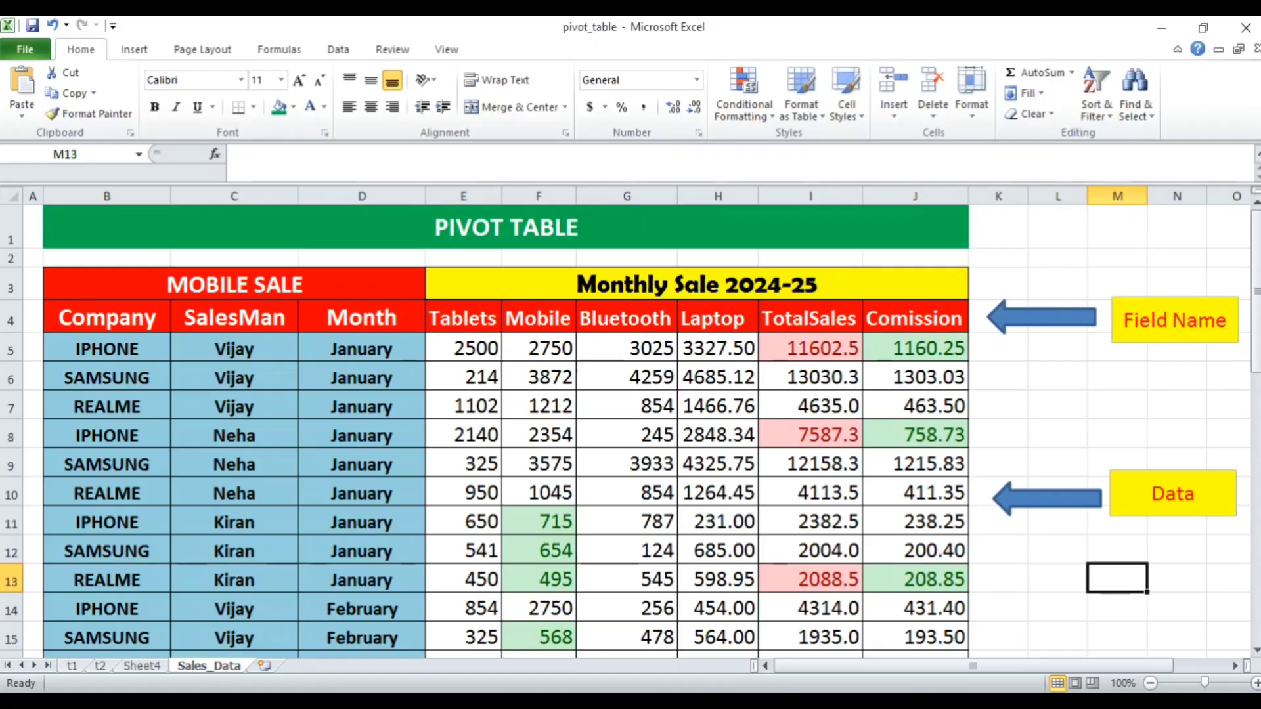
click(141, 666)
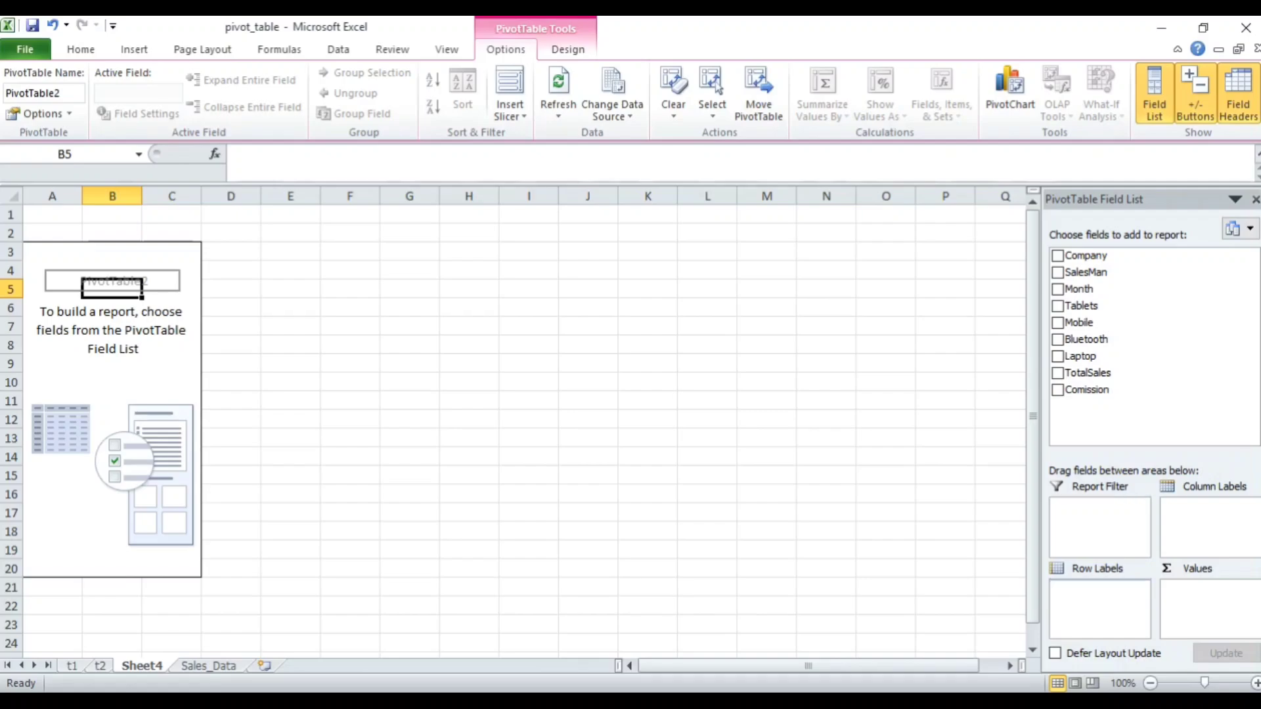
drag(1086, 255, 1098, 590)
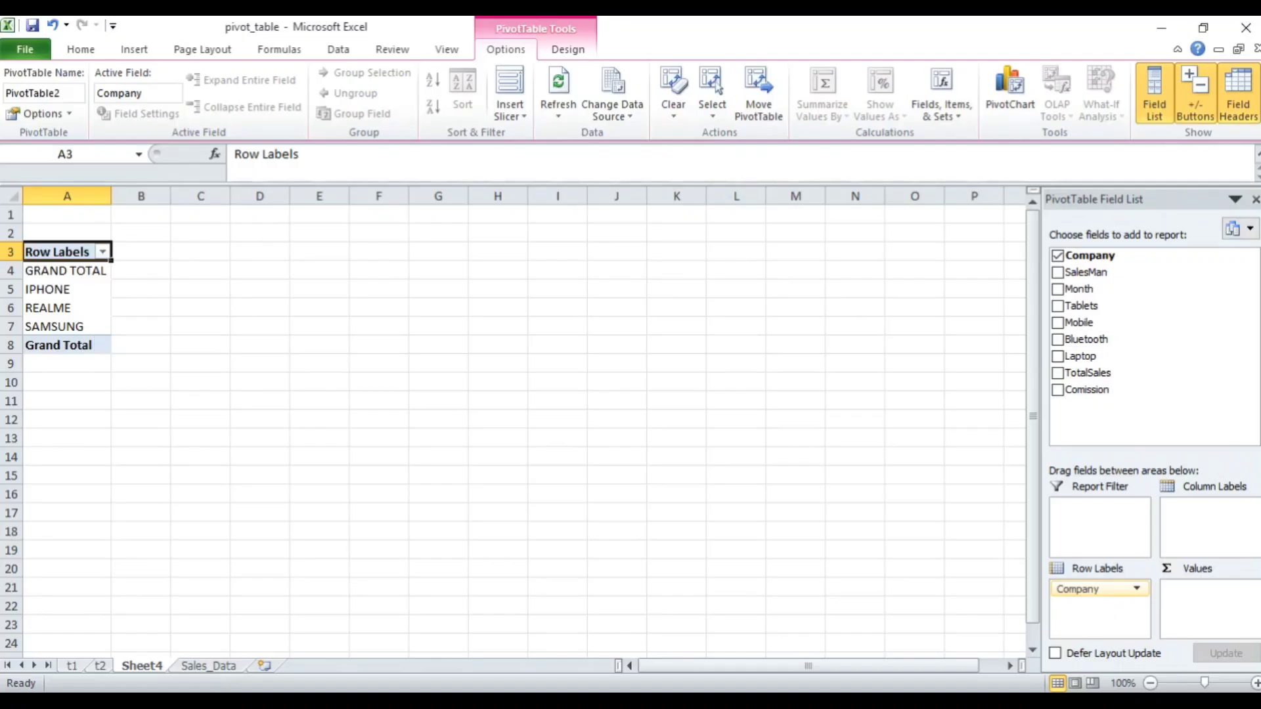
Delete the GRAND TOTAL row (row 41) at the end of the Sales_Data table.
click(208, 665)
scroll(631, 430, down, 13)
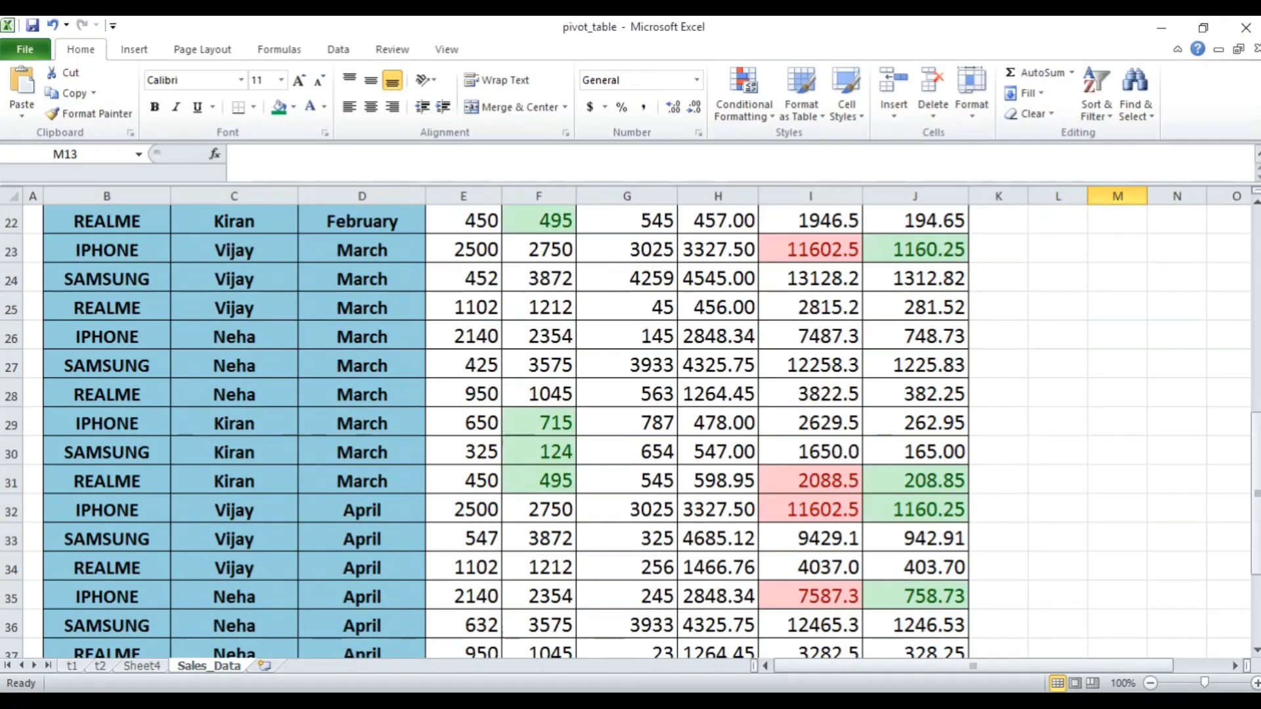
scroll(11, 479, up, 2)
click(11, 421)
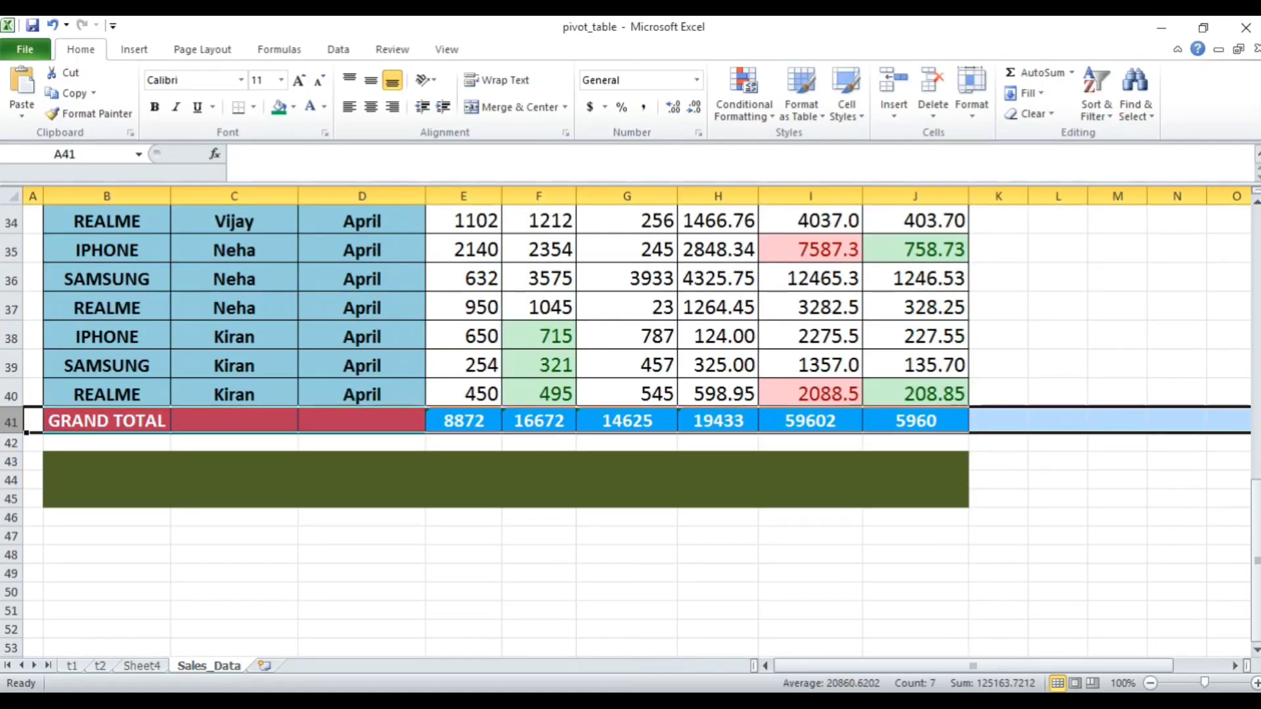
click(933, 111)
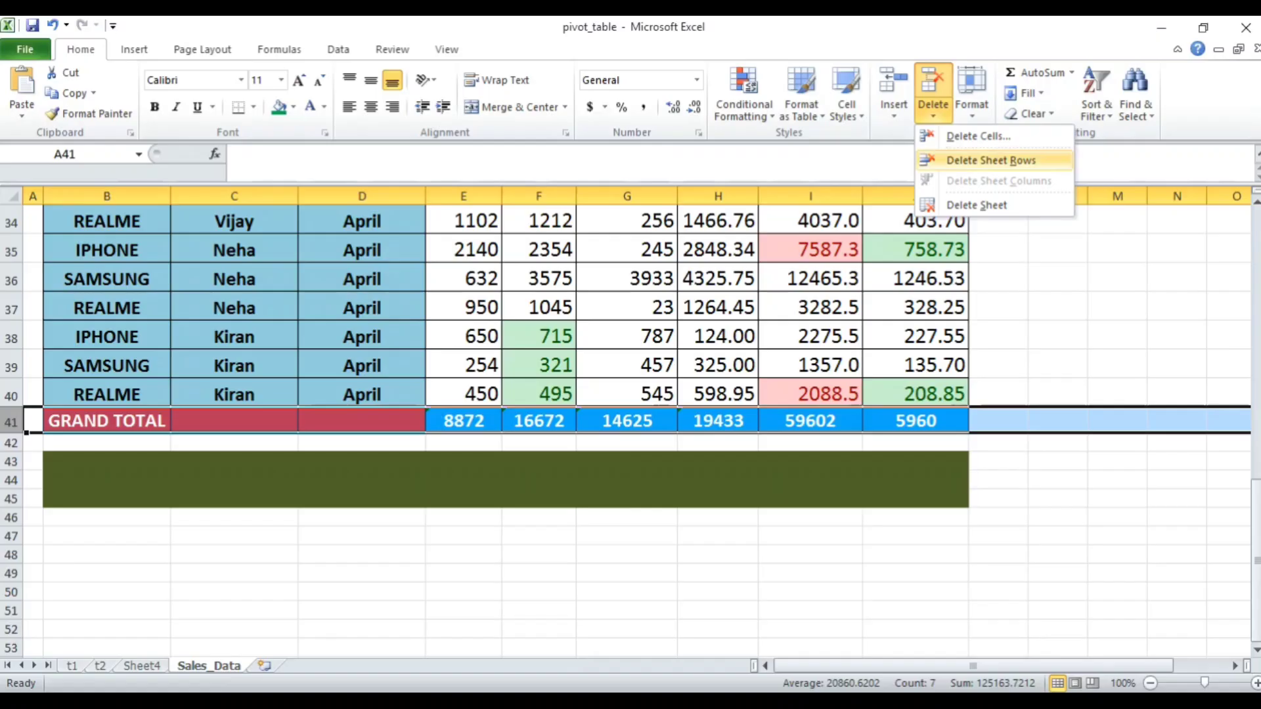
click(992, 160)
click(362, 308)
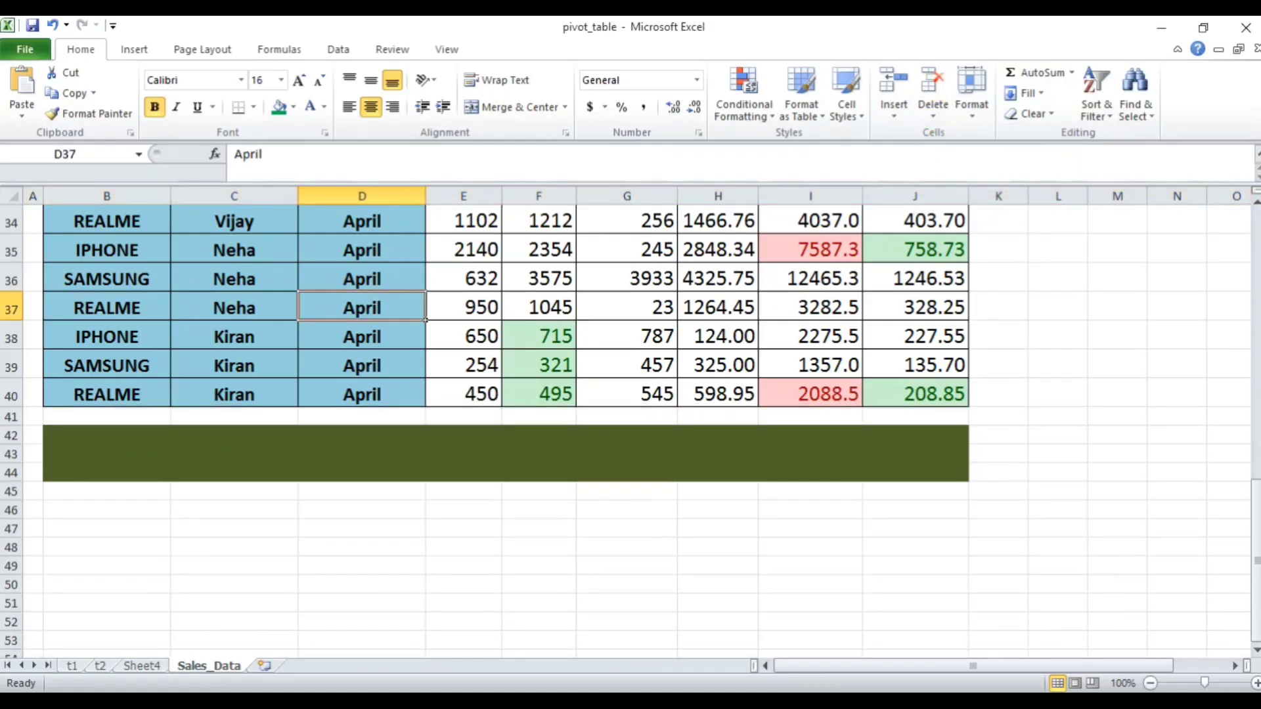
Refresh the PivotTable on Sheet4 so it uses the current source data.
click(142, 666)
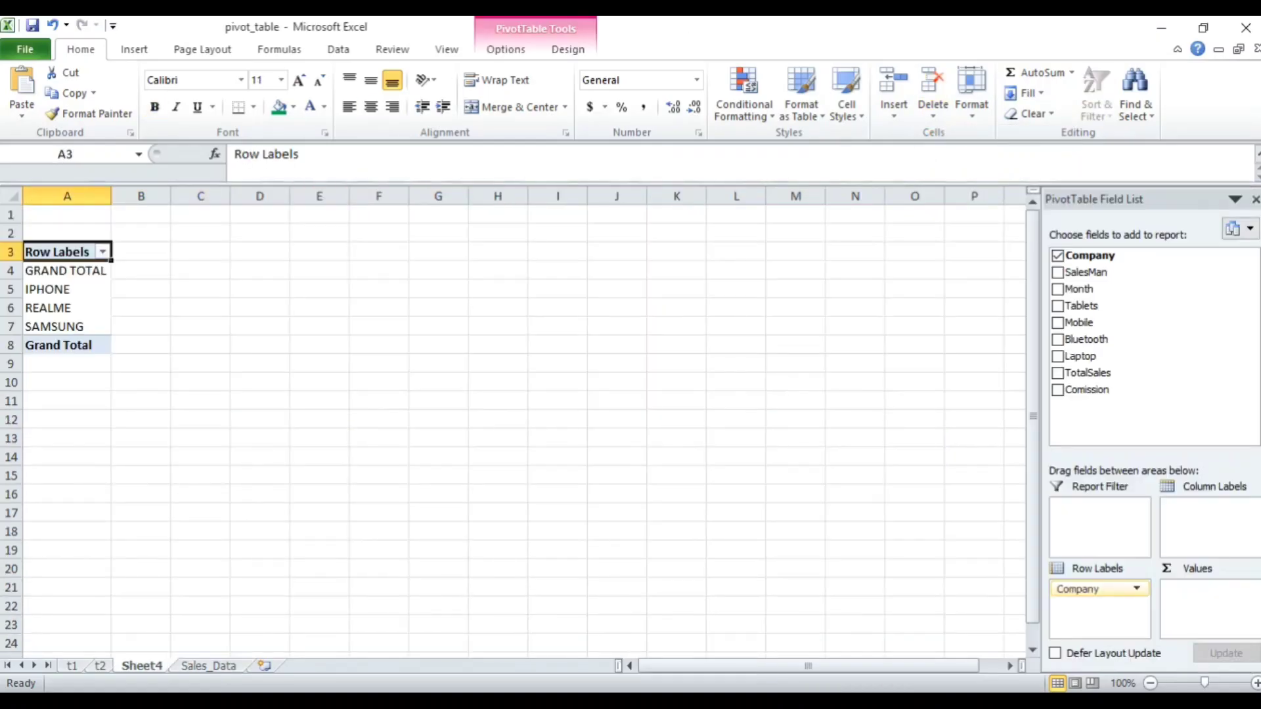
click(65, 289)
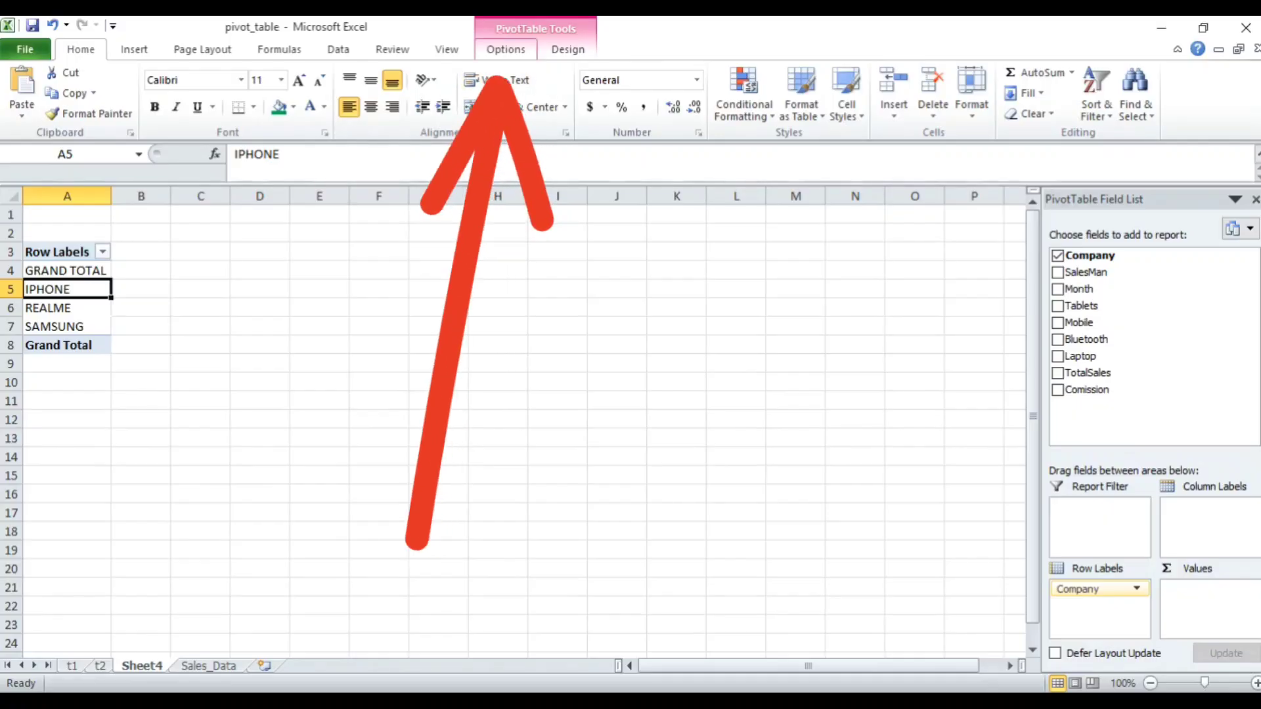
click(505, 49)
click(558, 89)
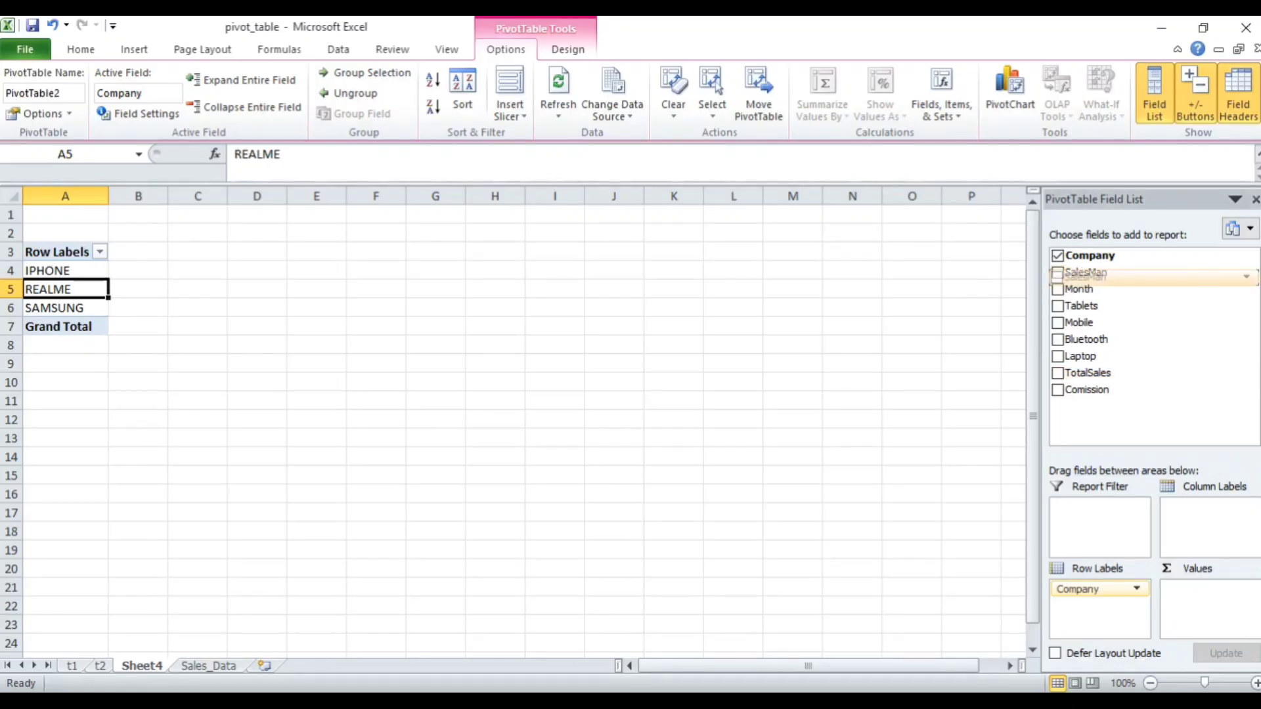
Add SalesMan to Row Labels below Company, and try Tablets in Column Labels before removing it.
click(1057, 272)
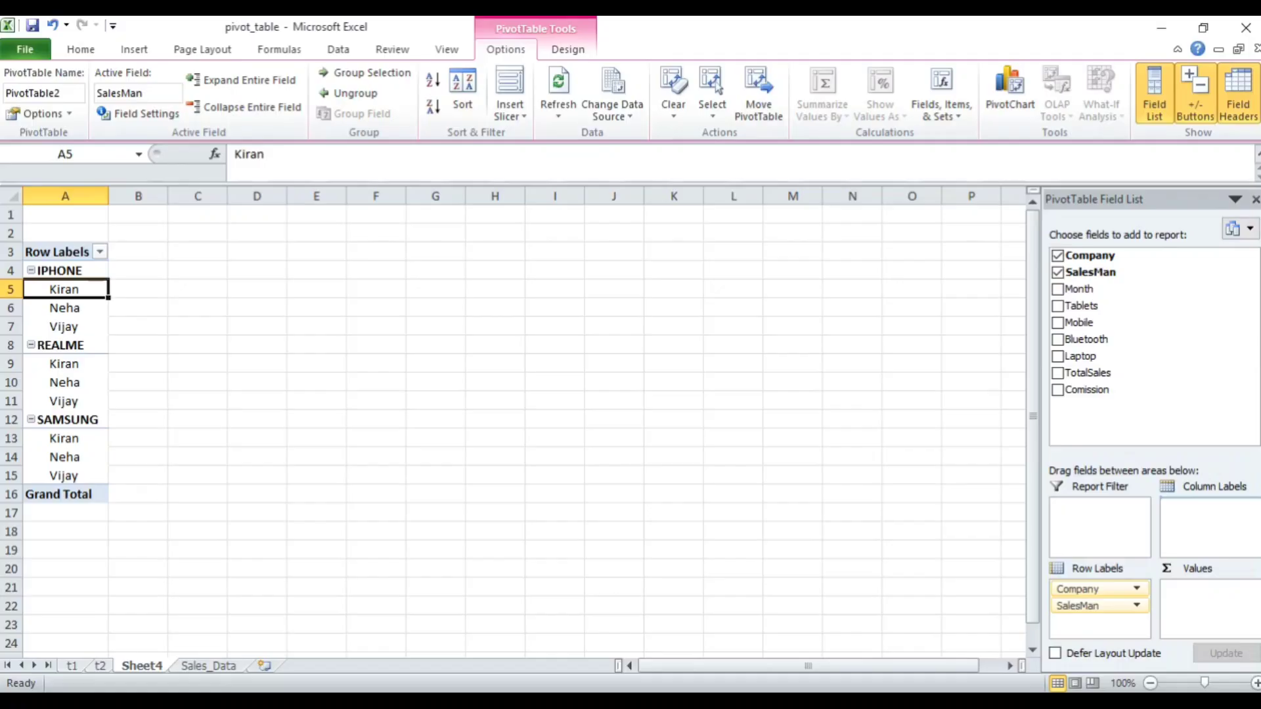
drag(1082, 306, 1210, 515)
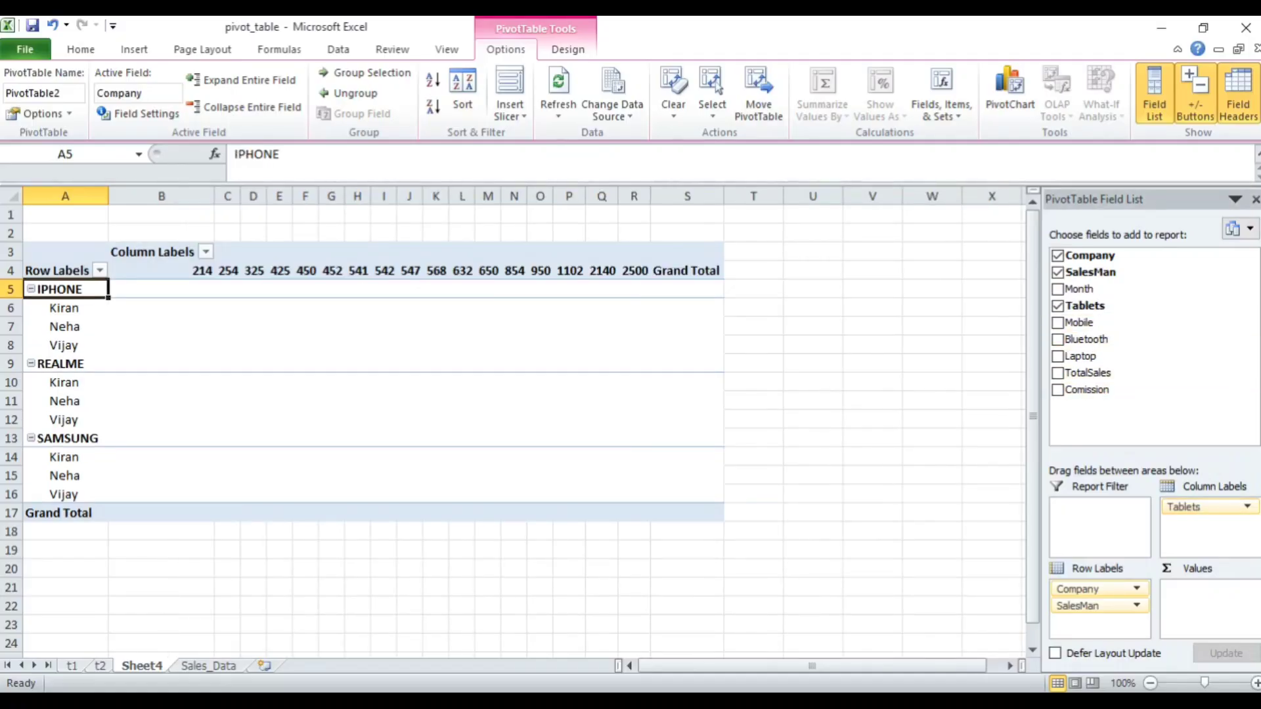
click(1057, 306)
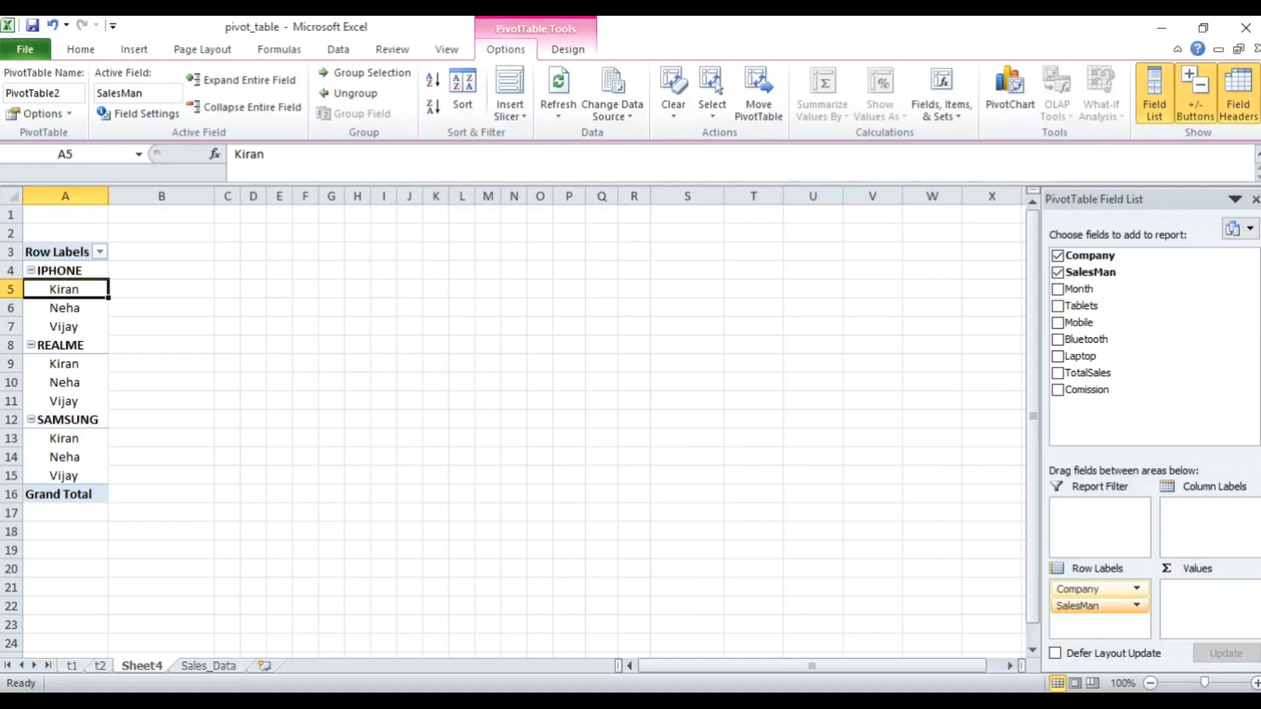
Rearrange the two PivotTable fields so Company is in Column Labels and SalesMan is in Row Labels.
drag(1093, 605, 1207, 507)
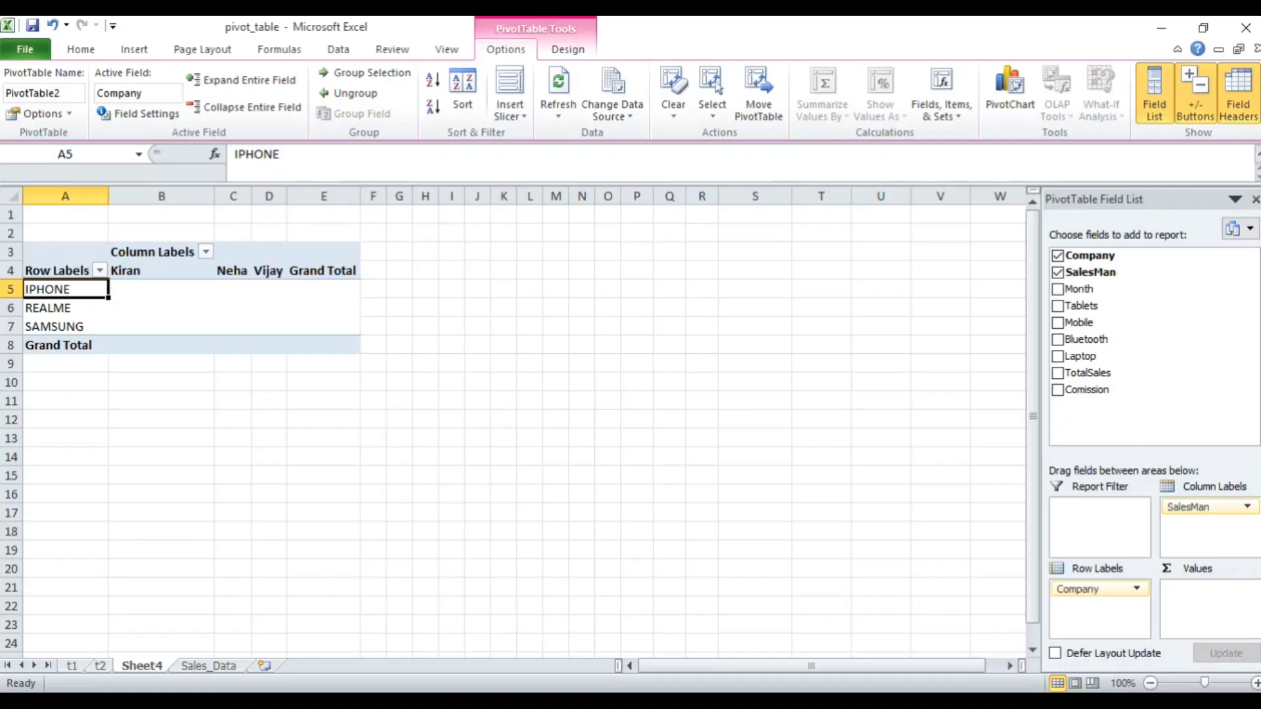
mouse_move(1207, 507)
mouse_down()
mouse_move(1100, 606)
mouse_move(1110, 578)
mouse_move(1188, 507)
mouse_up()
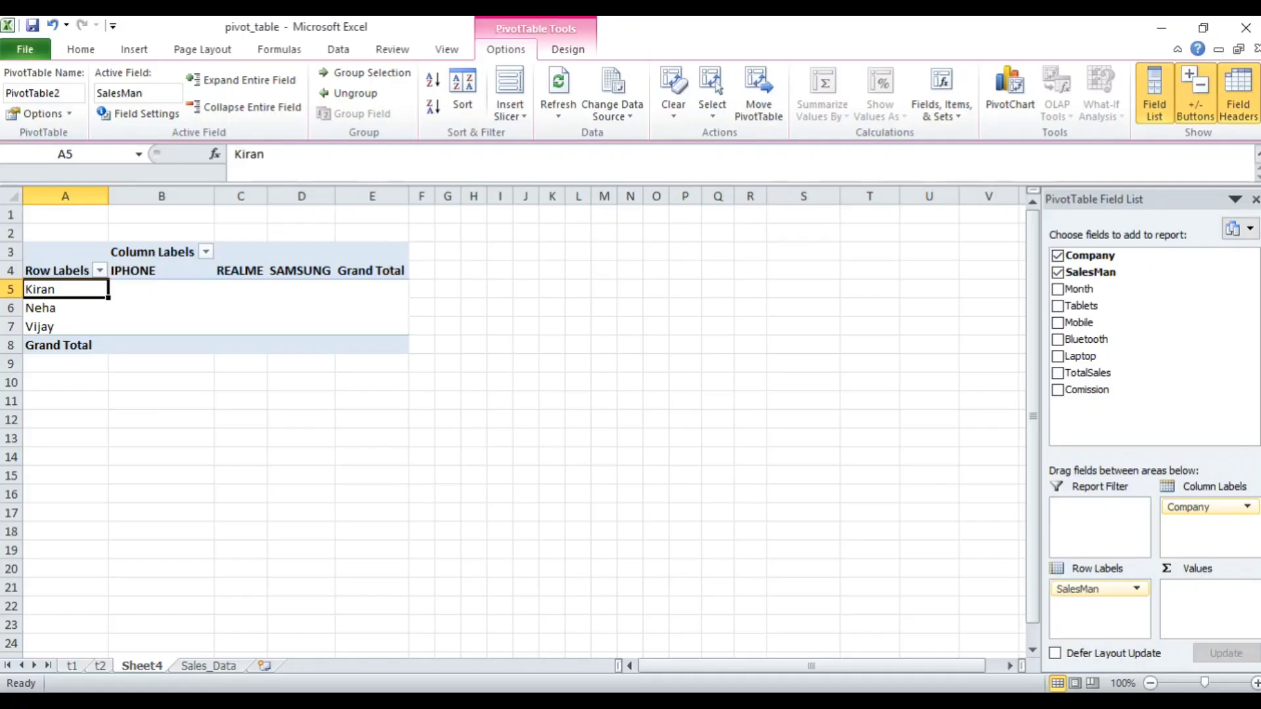
Examine the field names and numeric product columns on the Sales_Data sheet against the PivotTable layout on Sheet4.
key(ctrl+Page_Down)
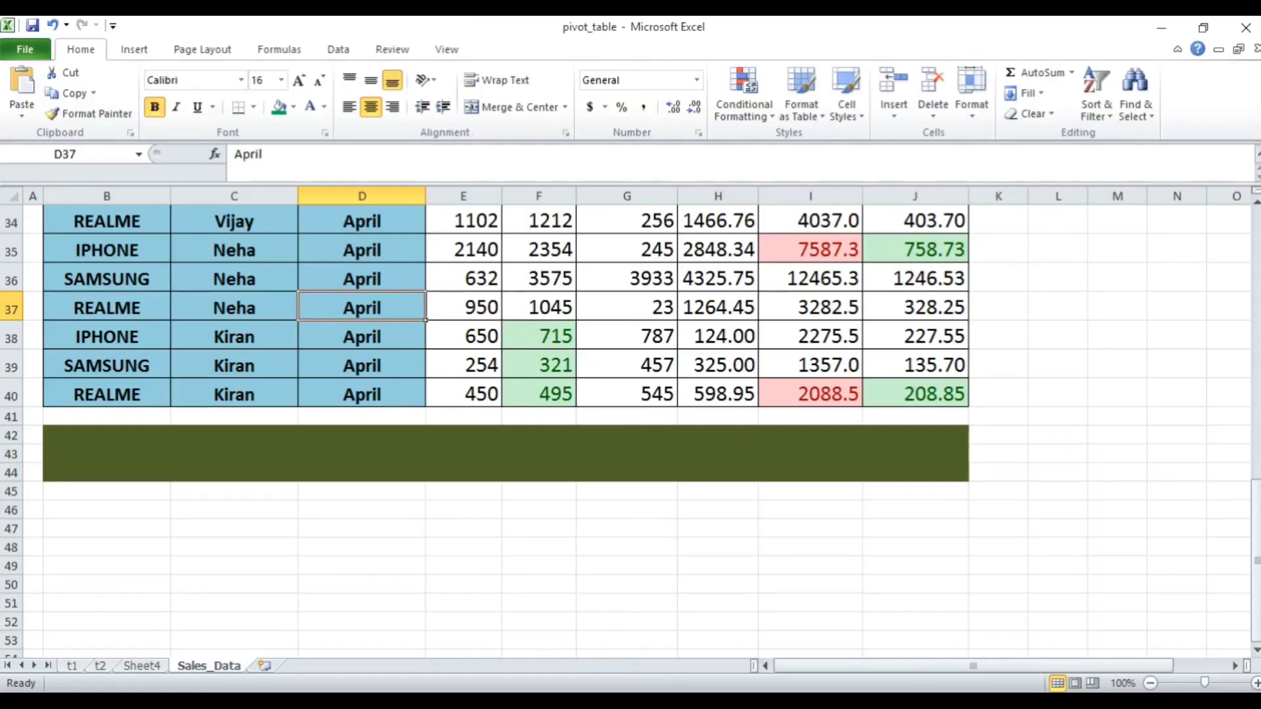
scroll(630, 427, up, 11)
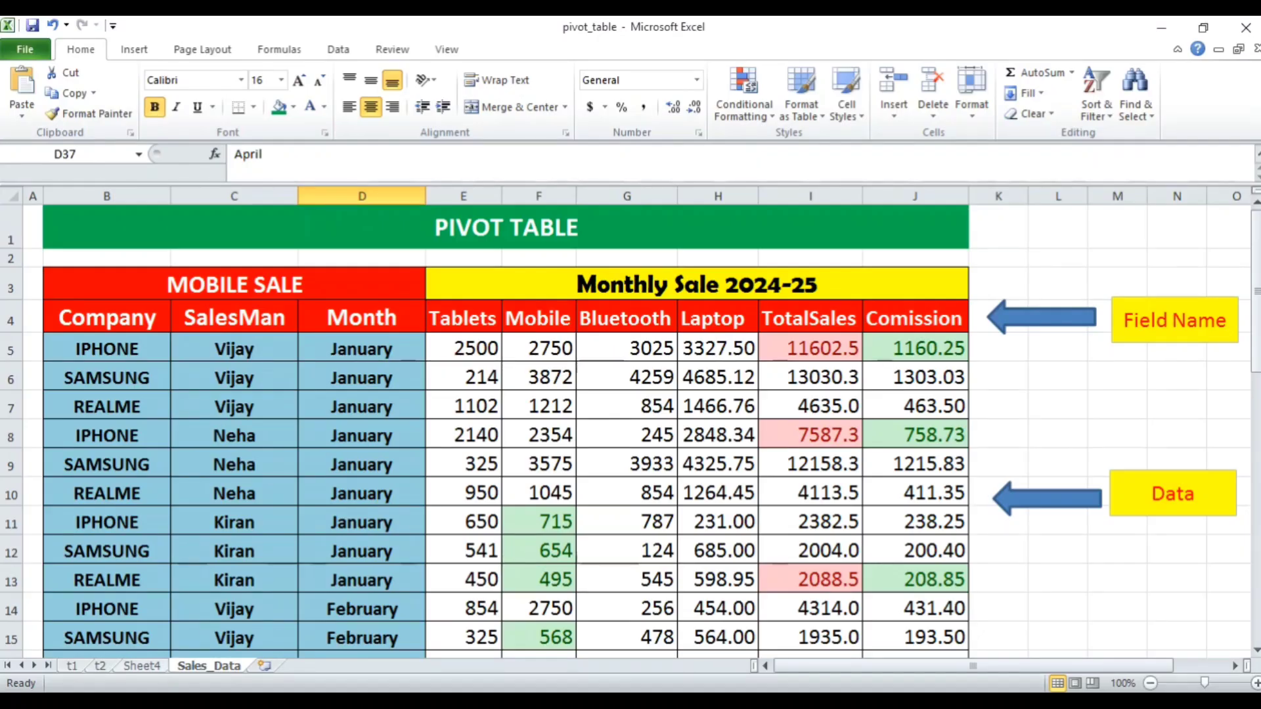
click(142, 666)
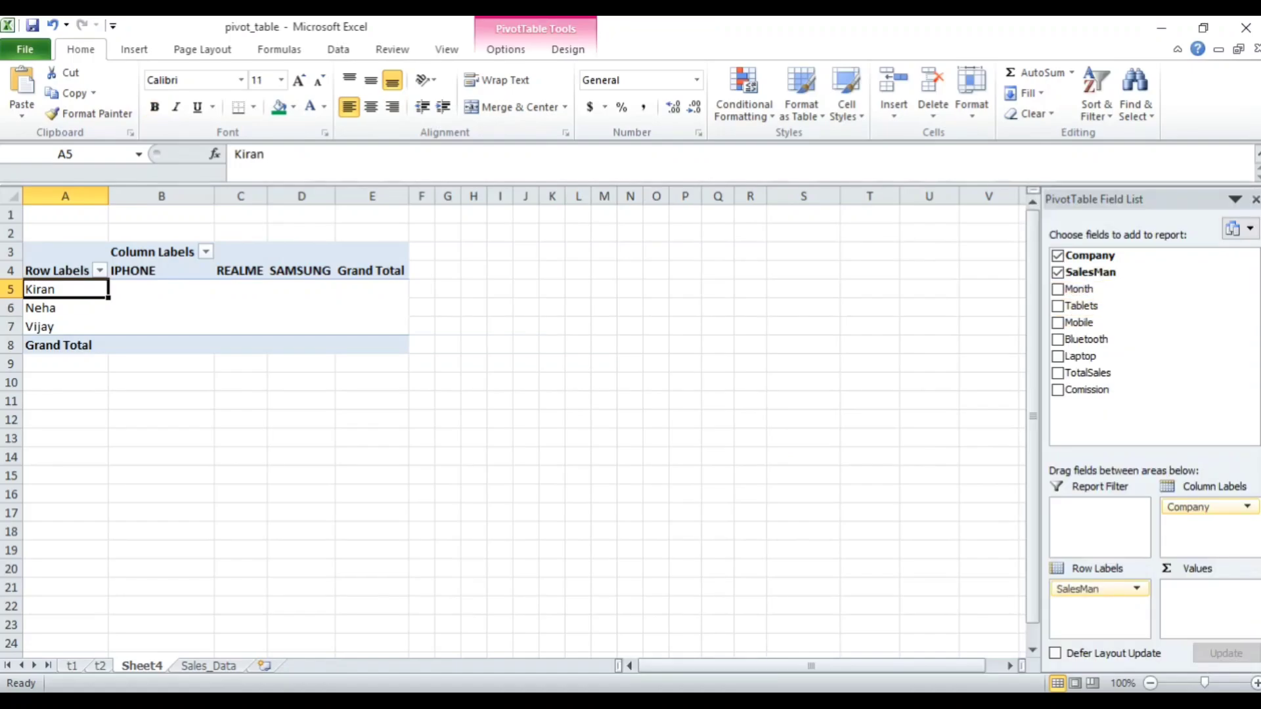
click(209, 666)
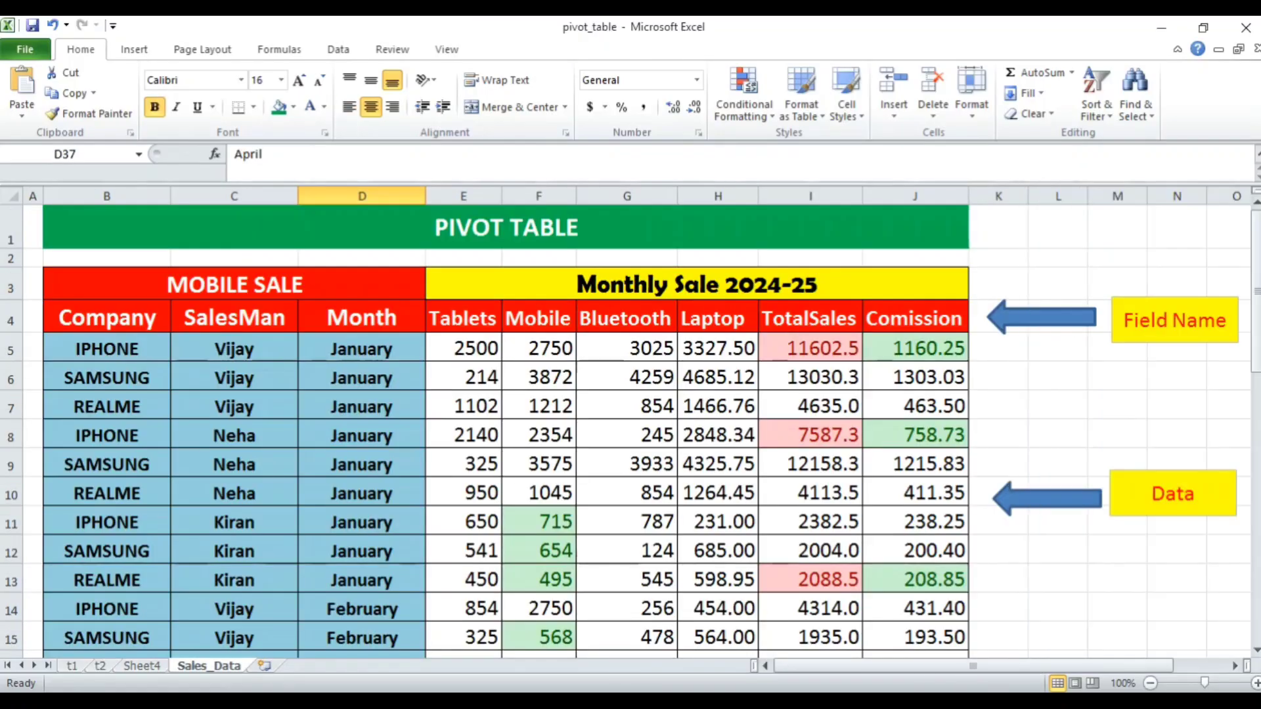
click(463, 348)
click(626, 348)
click(718, 348)
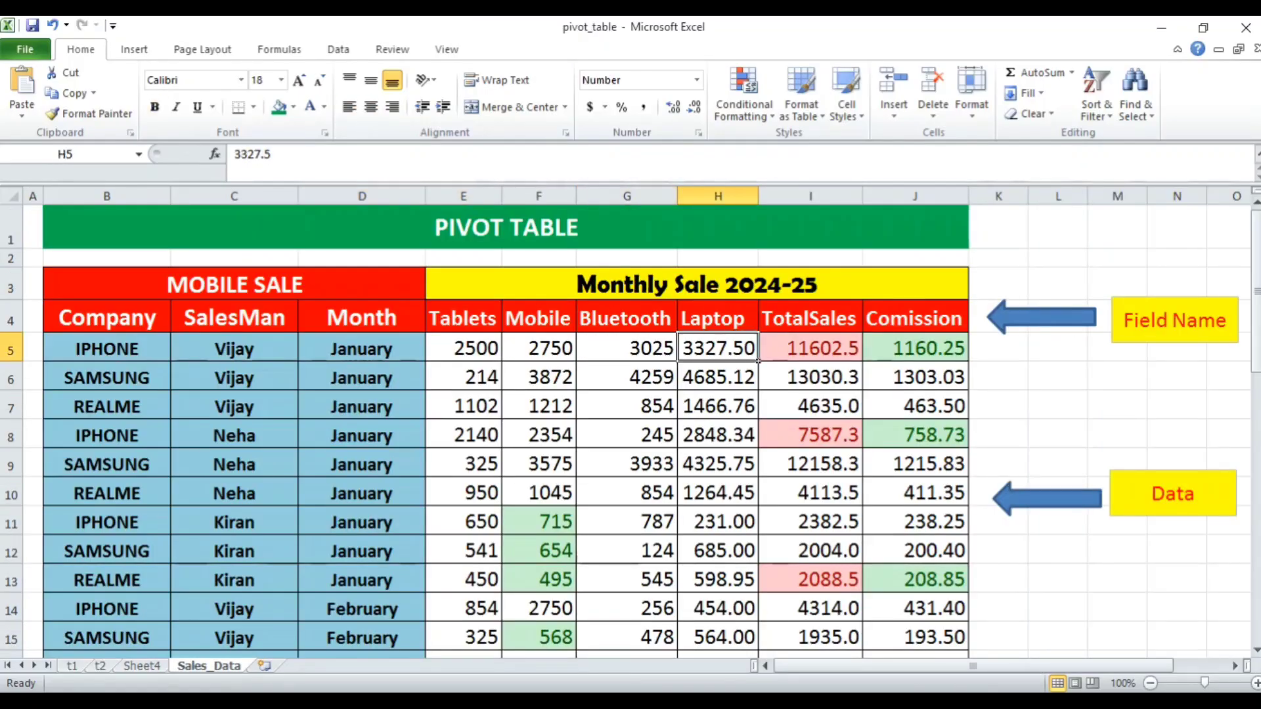
click(141, 665)
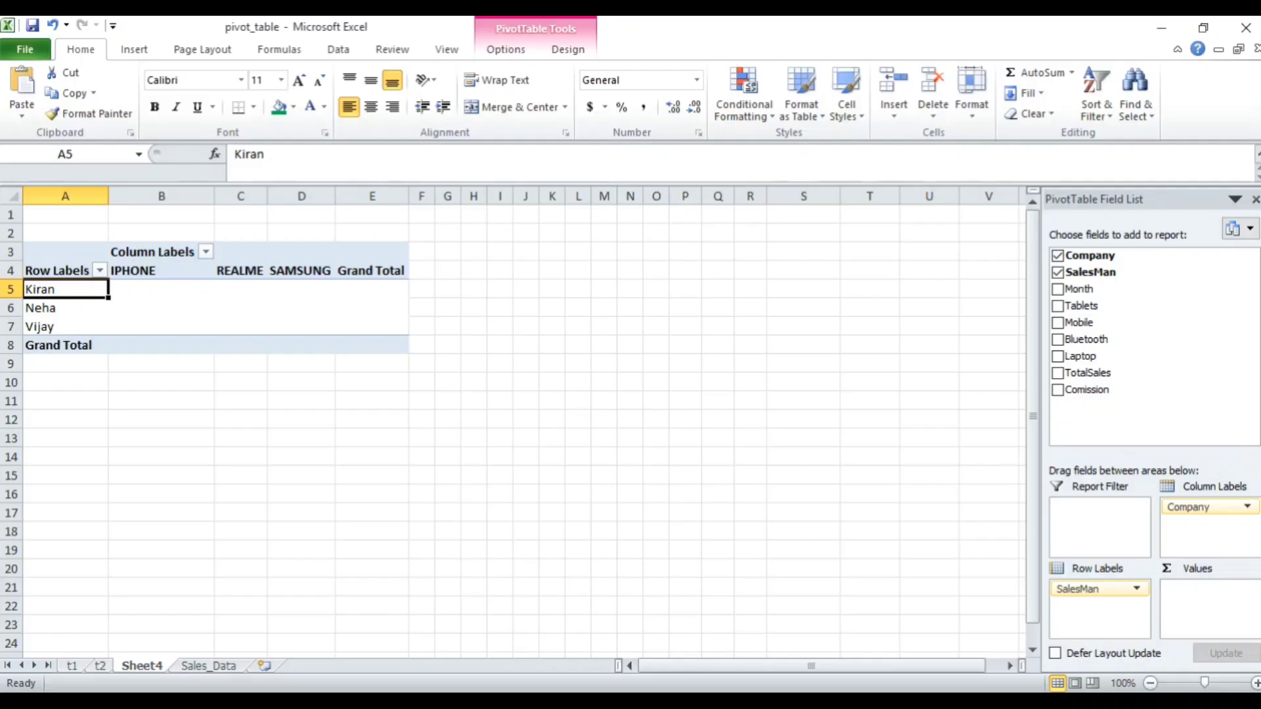
key(ctrl+Page_Down)
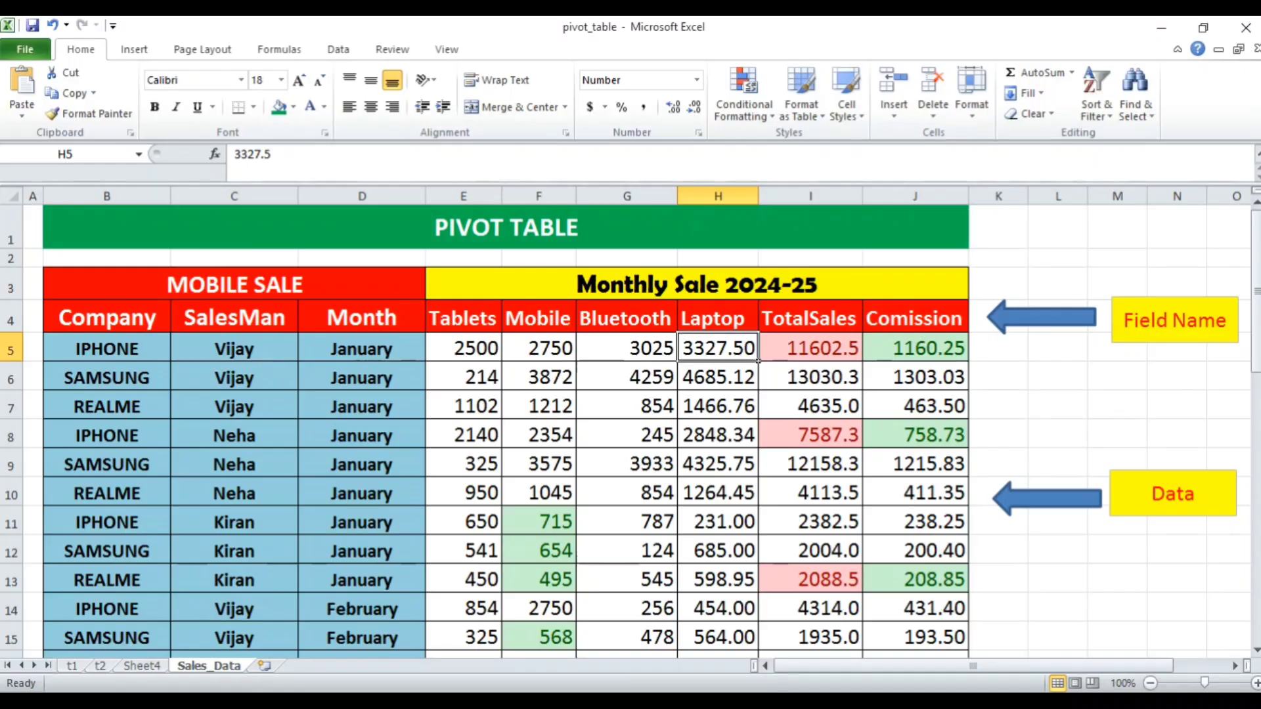
key(ctrl+Page_Up)
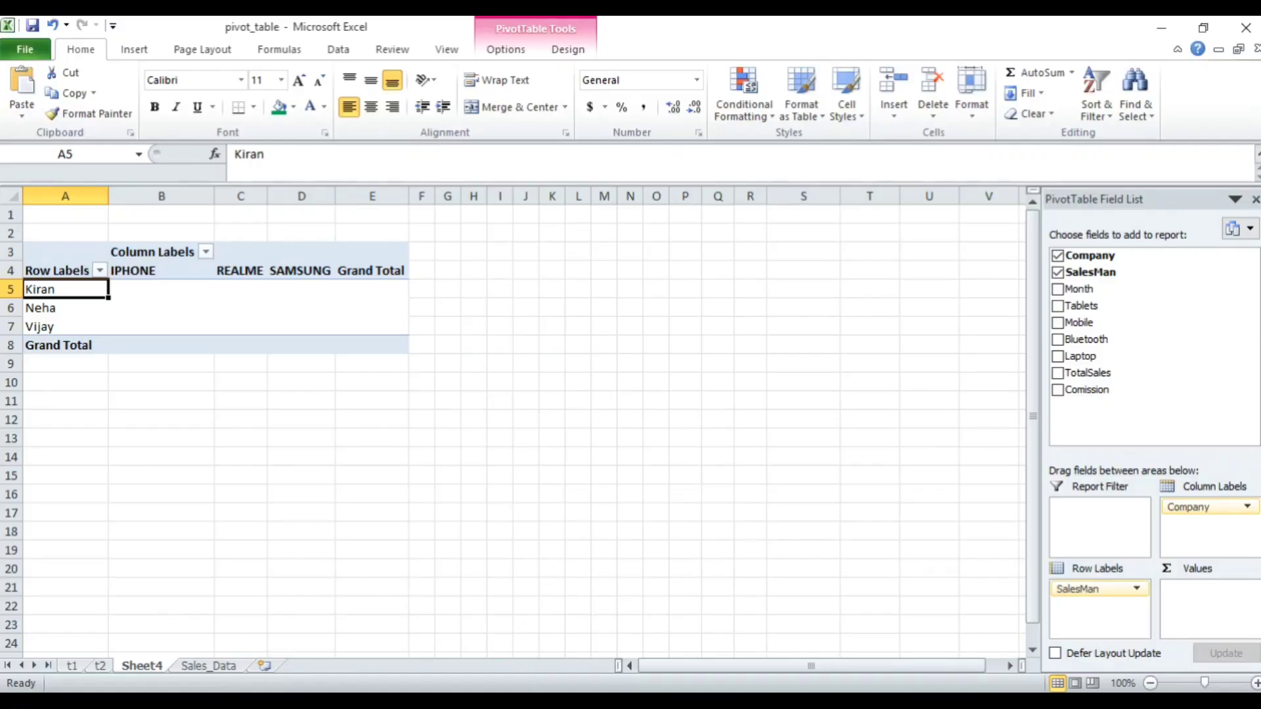
Try Tablets instead of Company in Column Labels, inspect its column headings, and remove it again.
mouse_move(1201, 507)
mouse_down()
mouse_move(1156, 325)
mouse_move(1166, 447)
mouse_move(1205, 519)
mouse_up()
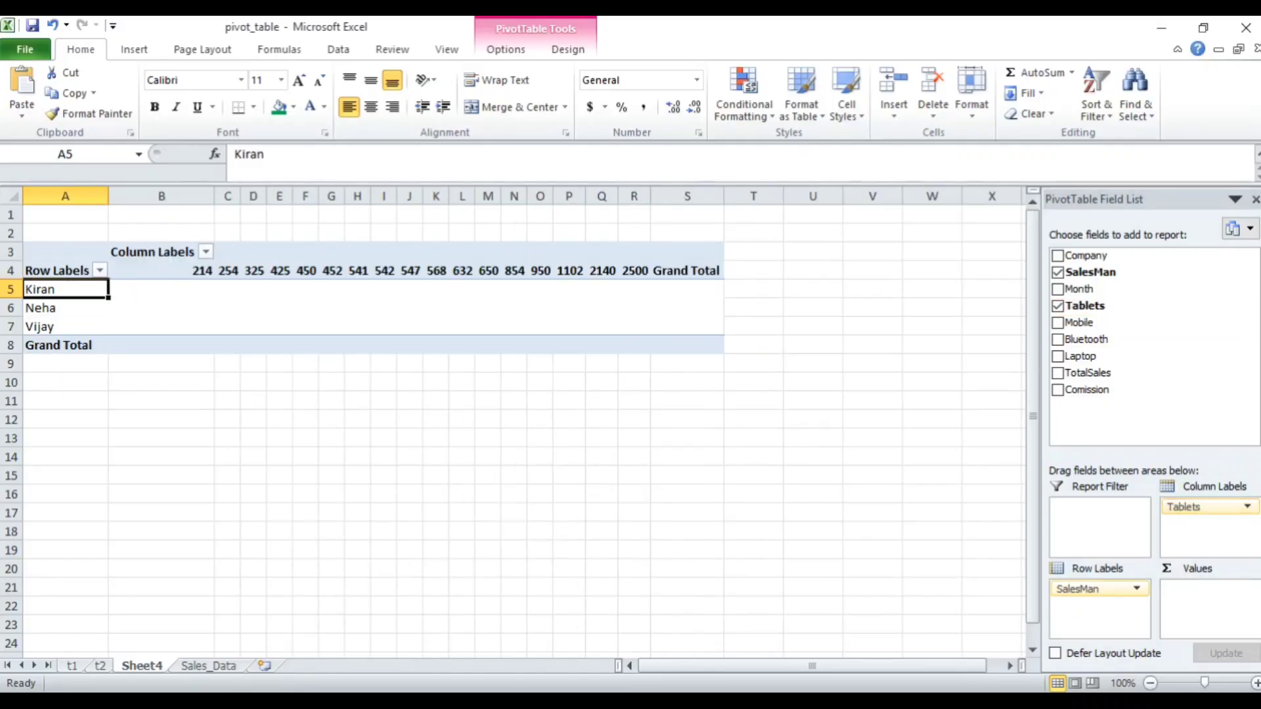
click(161, 270)
click(228, 270)
click(279, 264)
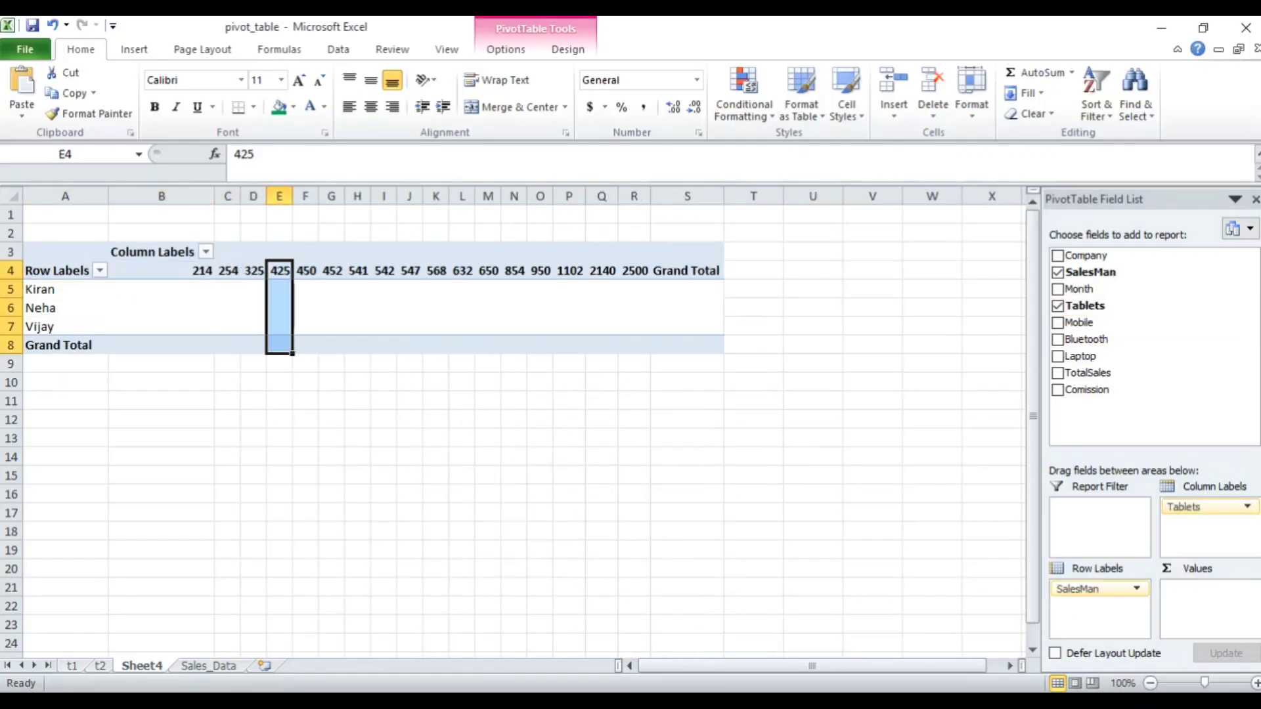
click(358, 289)
click(436, 252)
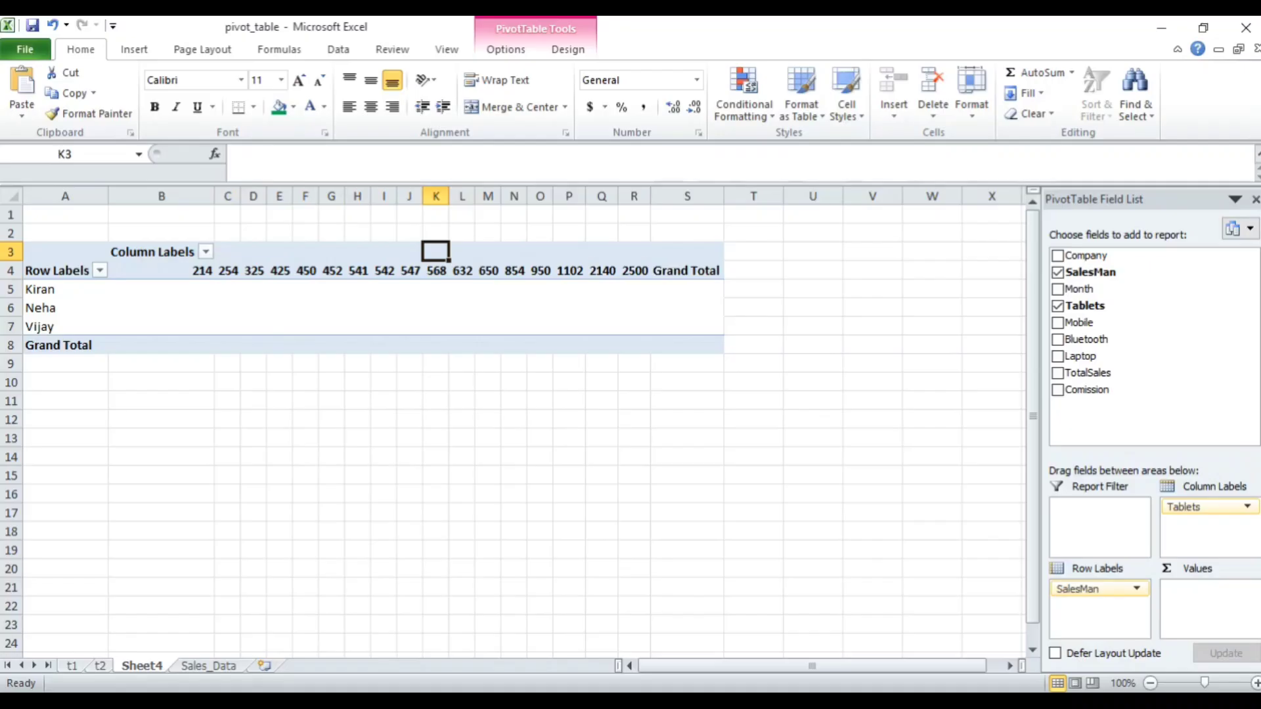
click(436, 270)
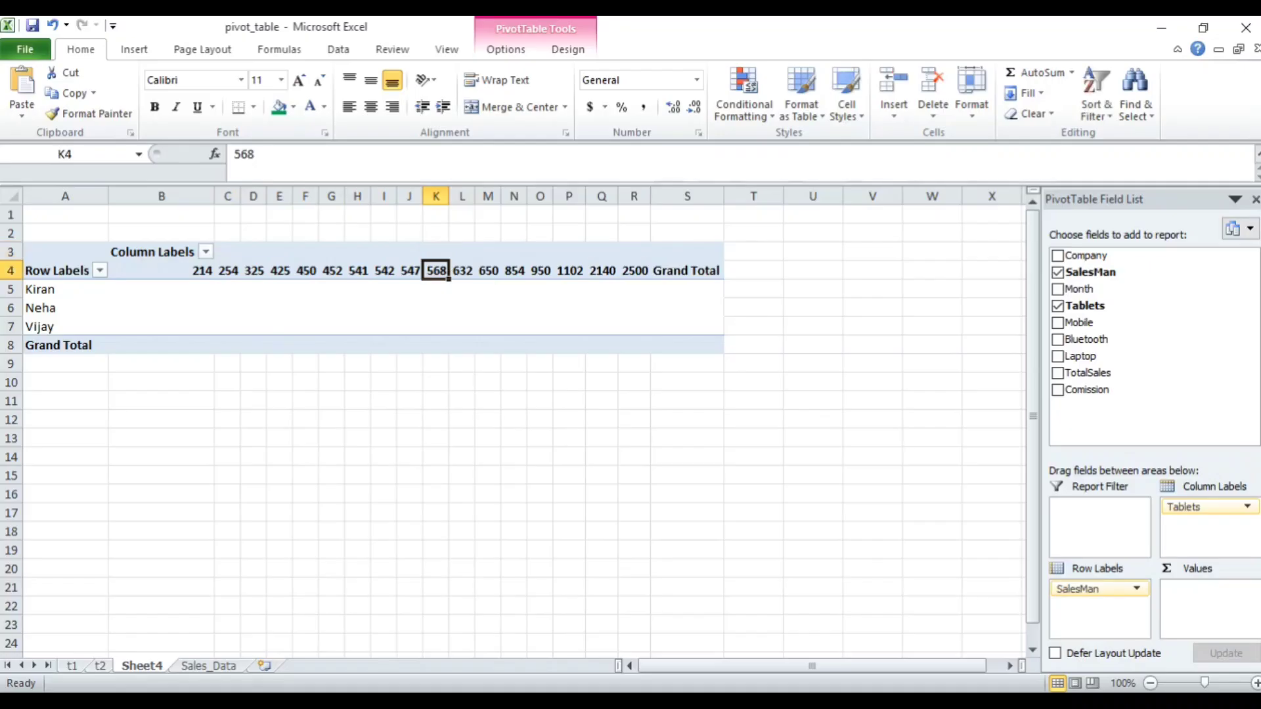
click(1057, 306)
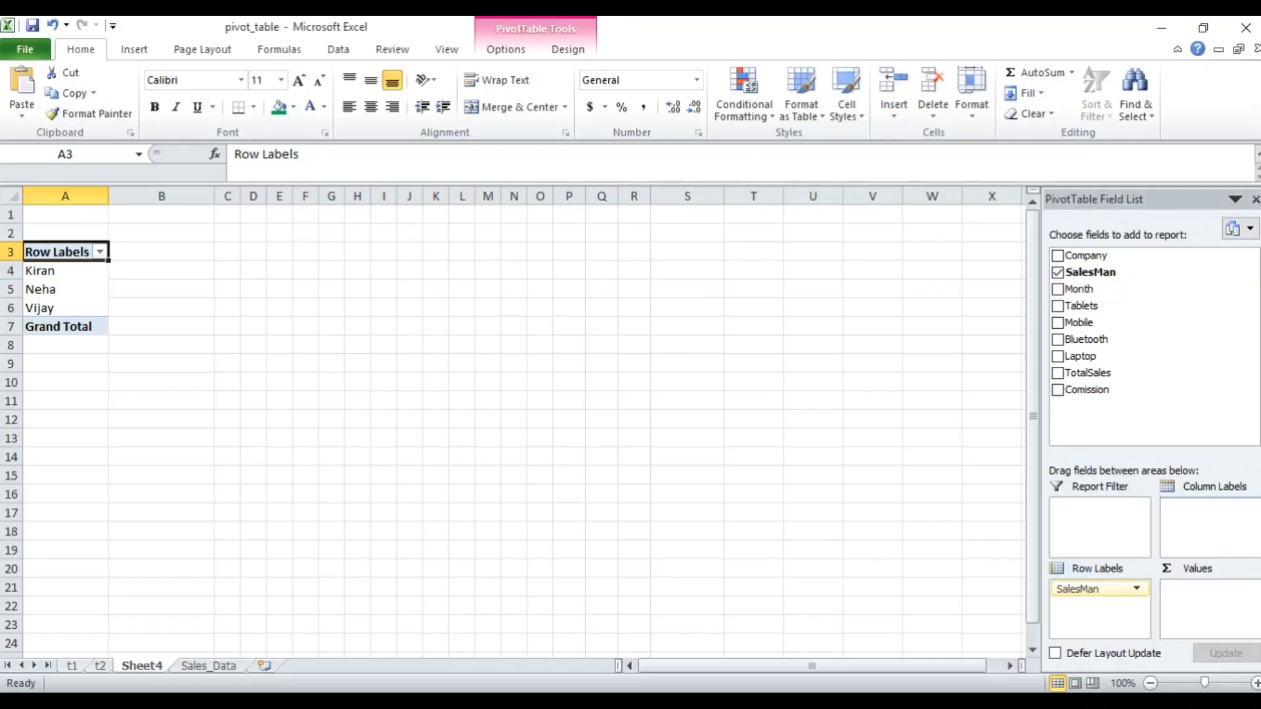
Try Month in Column Labels, remove it, and place Company in Column Labels instead.
drag(1079, 289, 1208, 519)
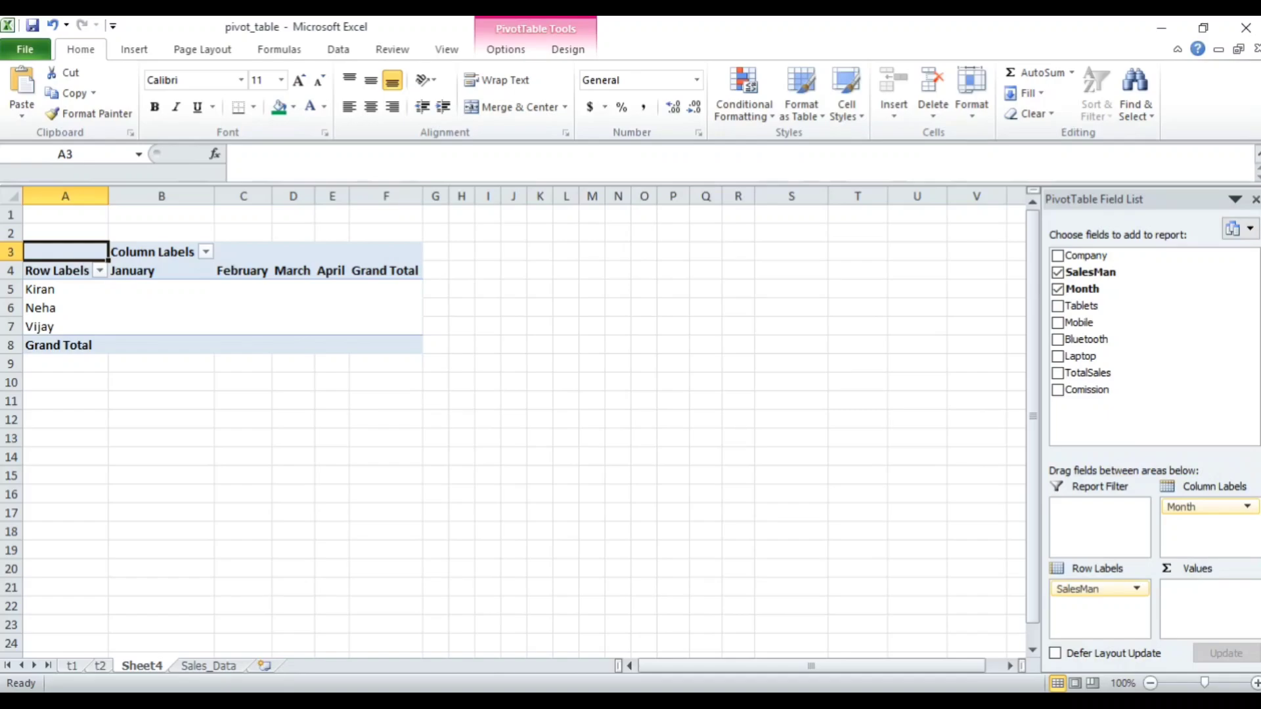
drag(1200, 506, 1103, 306)
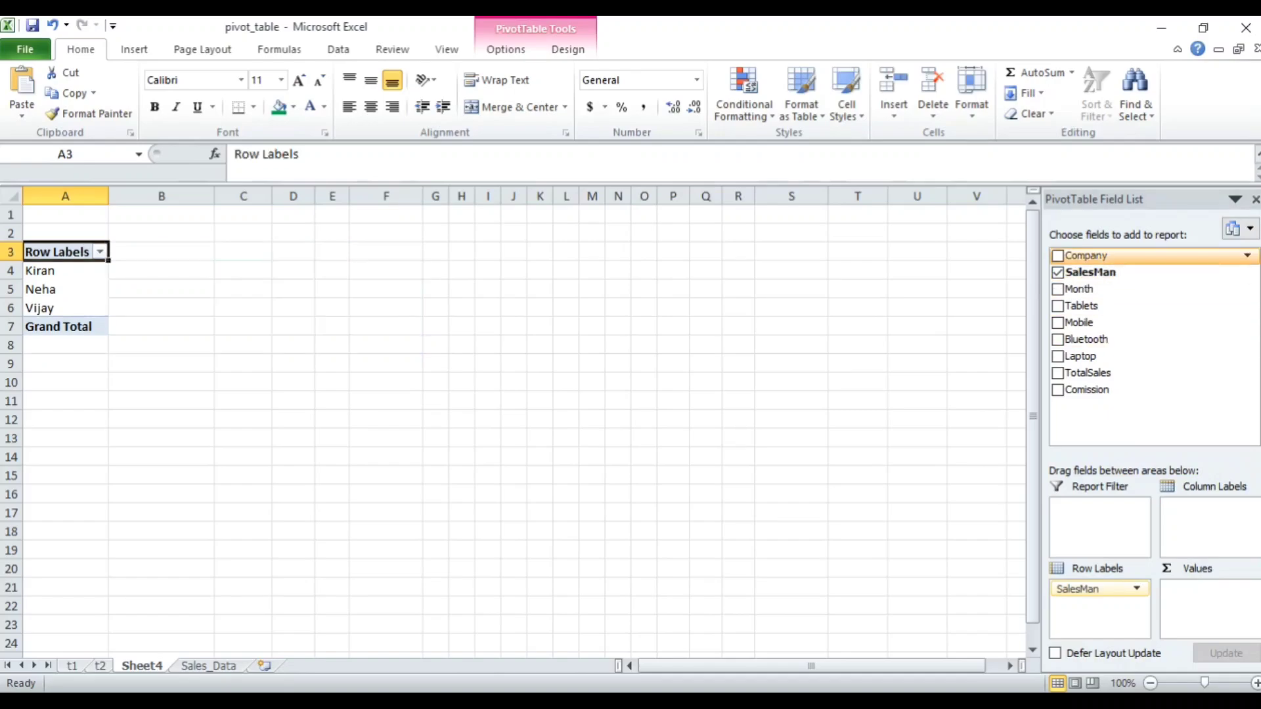
drag(1085, 255, 1208, 519)
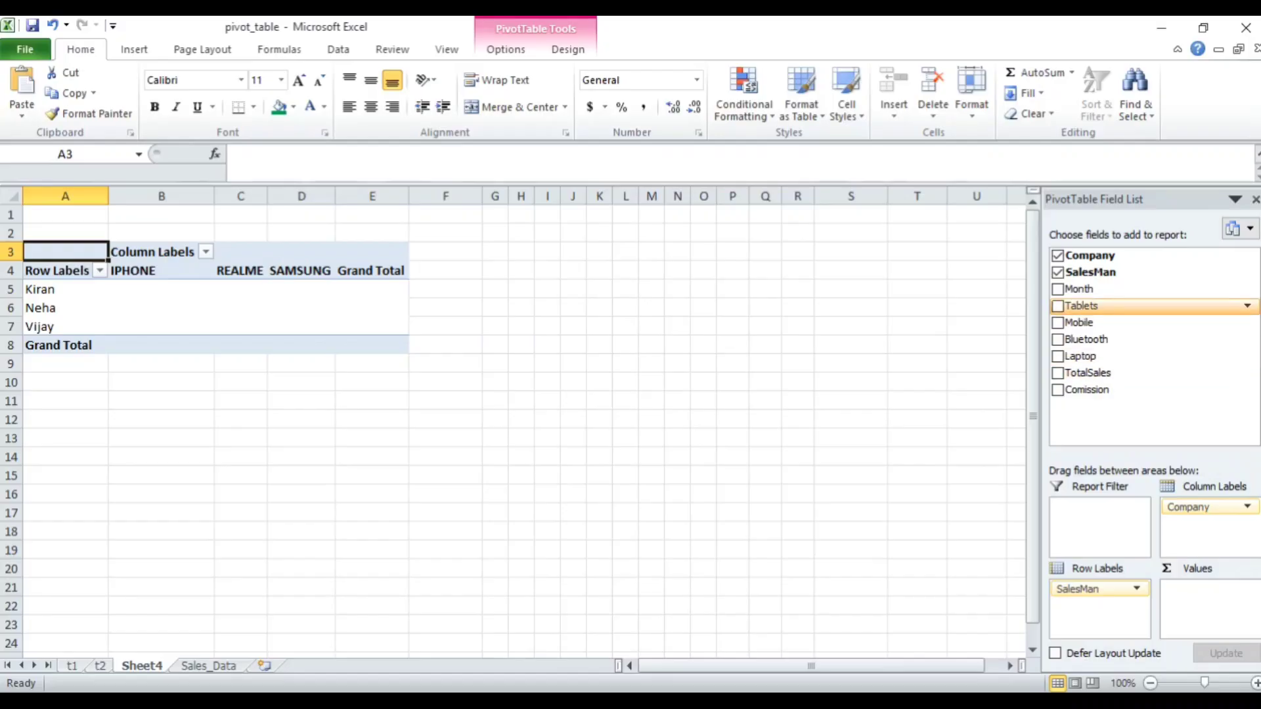
Add the Tablets, Mobile, Bluetooth and Laptop fields to the PivotTable's Values area as sums.
click(1057, 305)
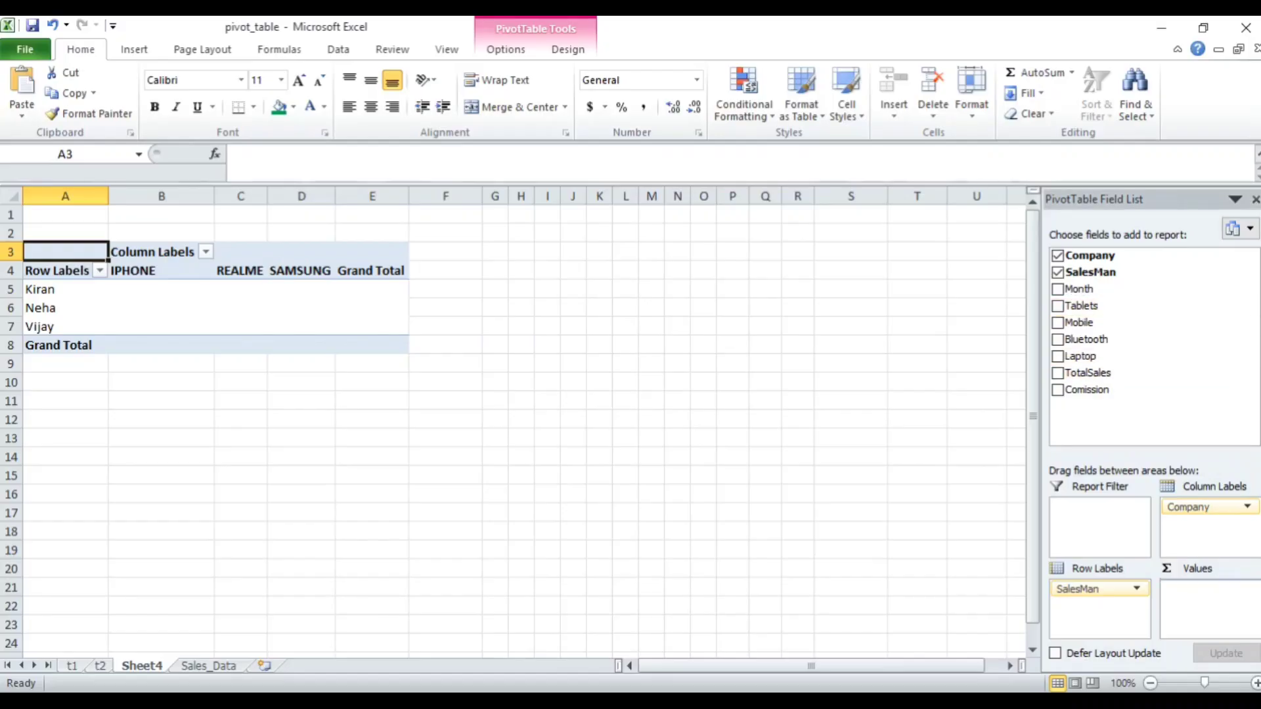
click(1057, 323)
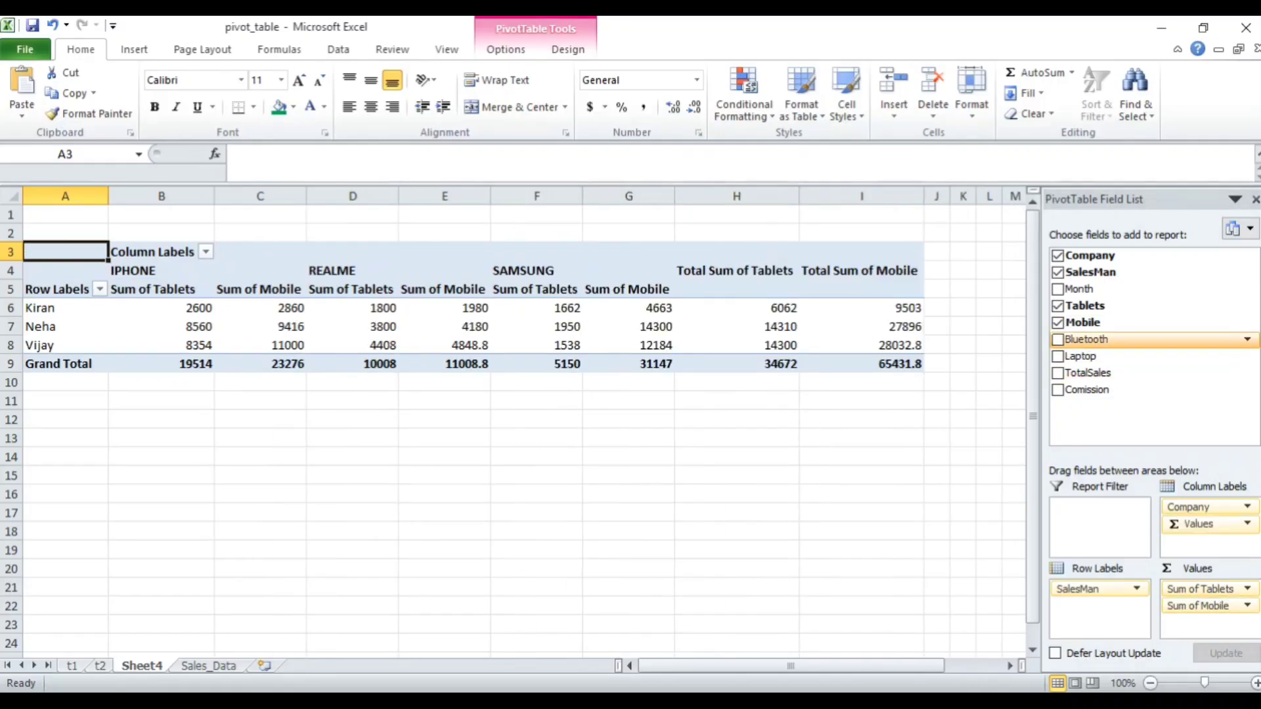
click(1057, 339)
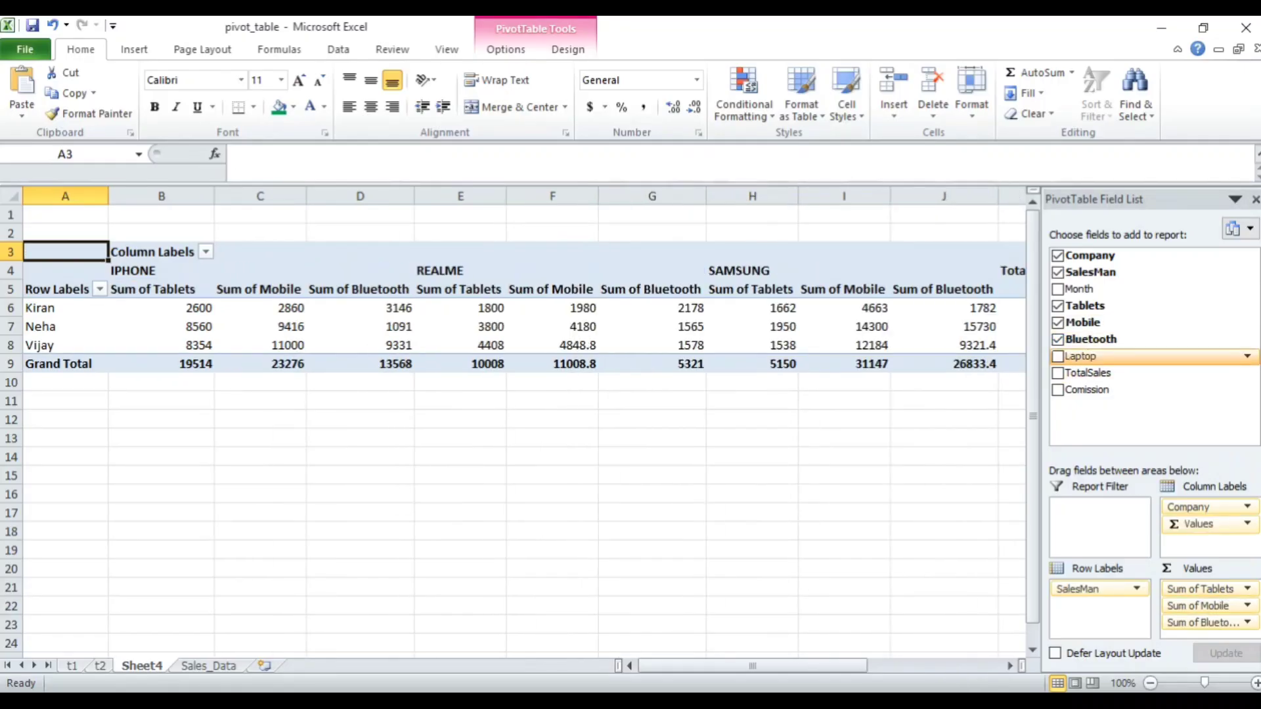
click(1058, 355)
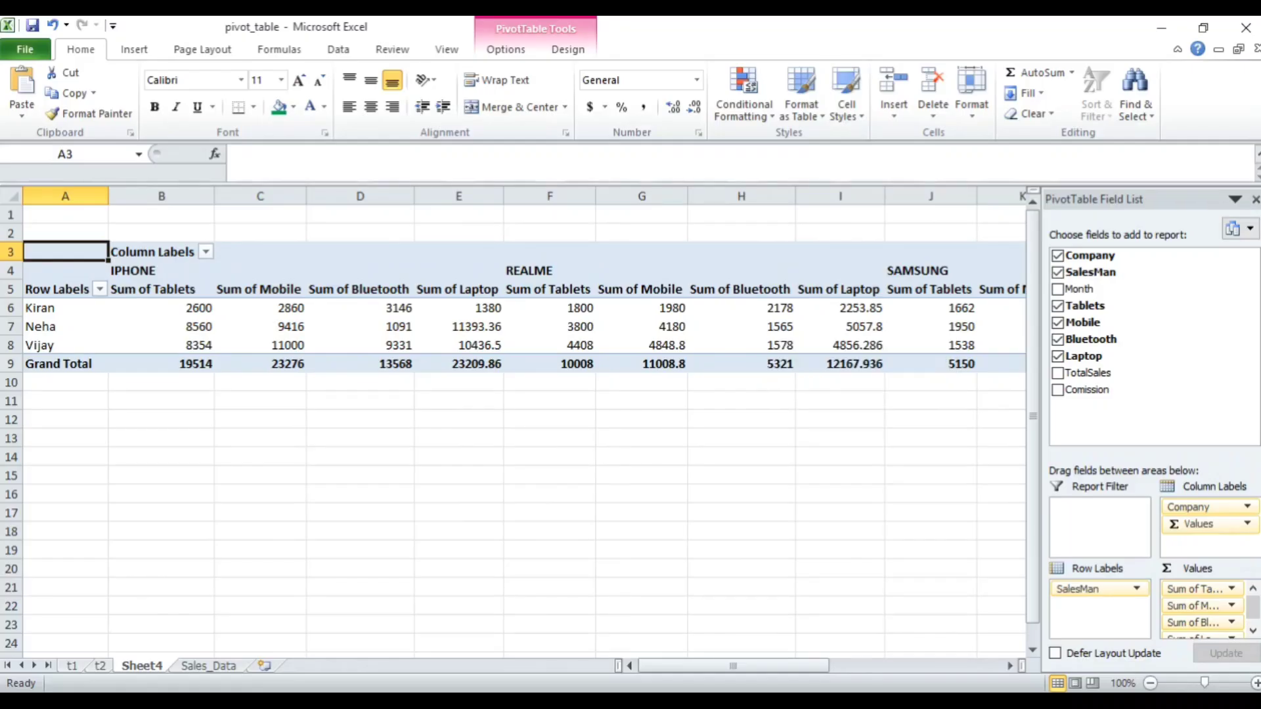
Check the IPHONE sums in the report and move Company from Column Labels to Row Labels below SalesMan.
click(245, 307)
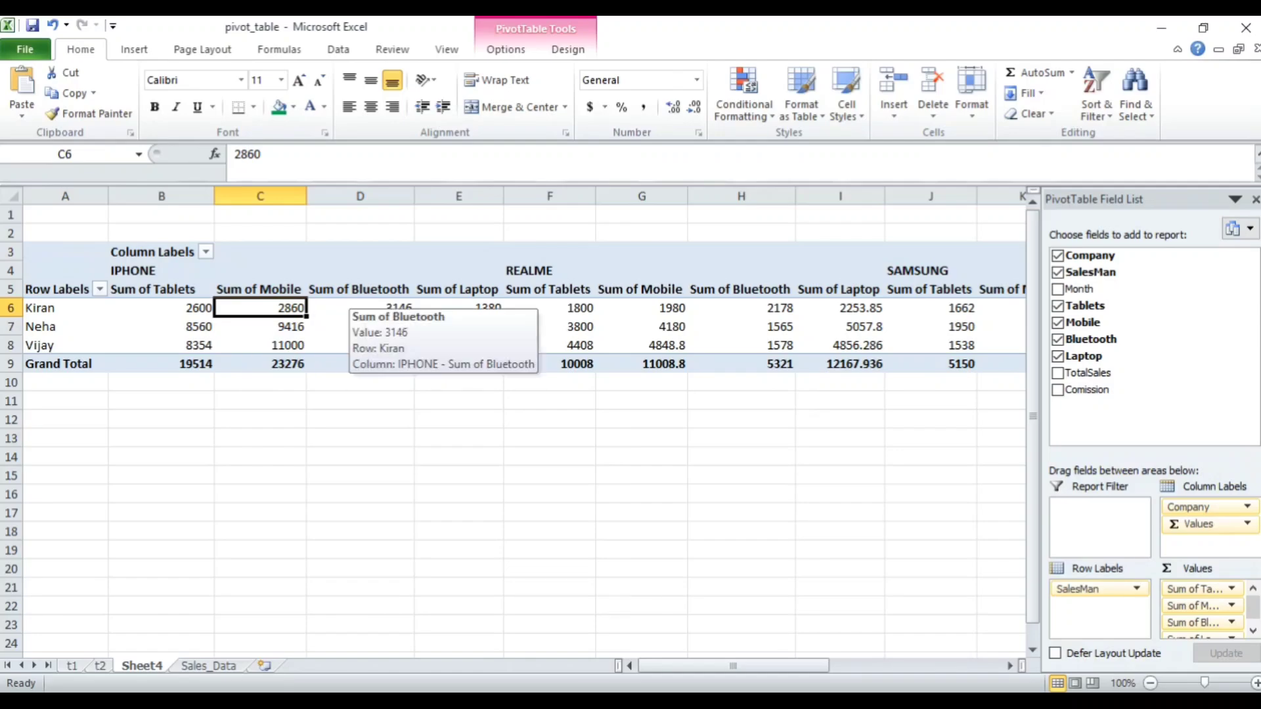
click(161, 270)
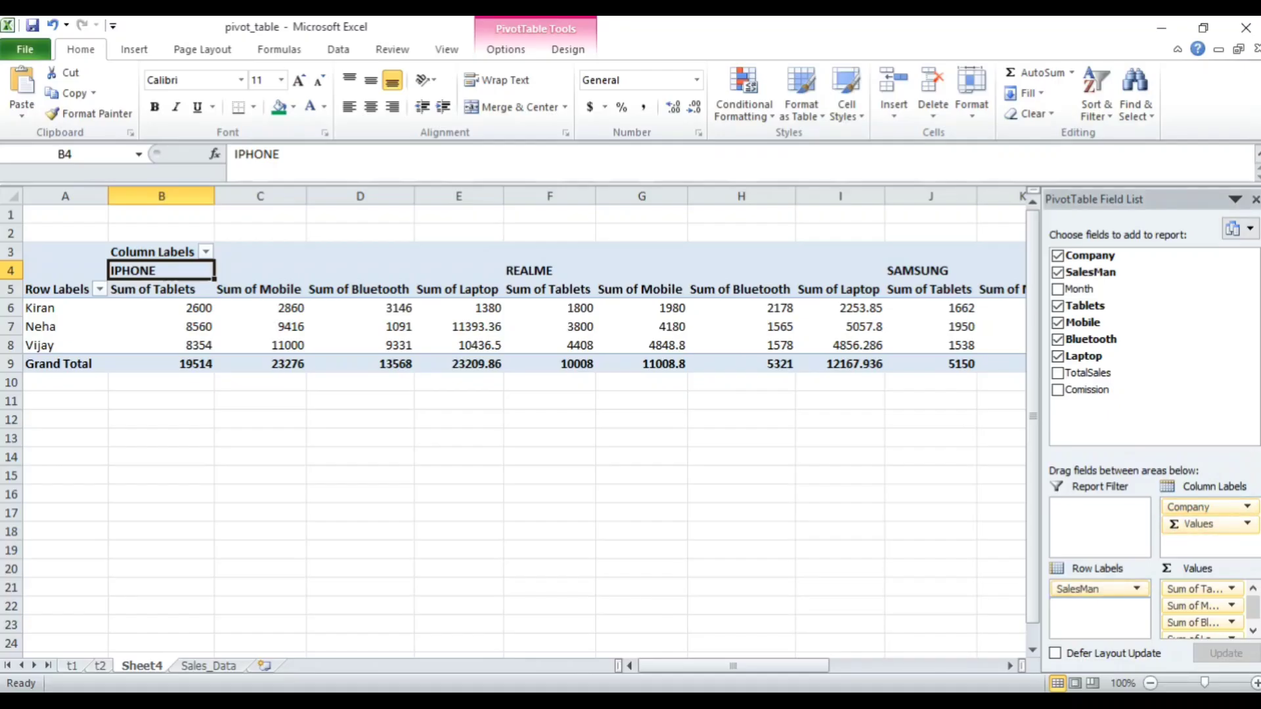
drag(1205, 507, 1097, 605)
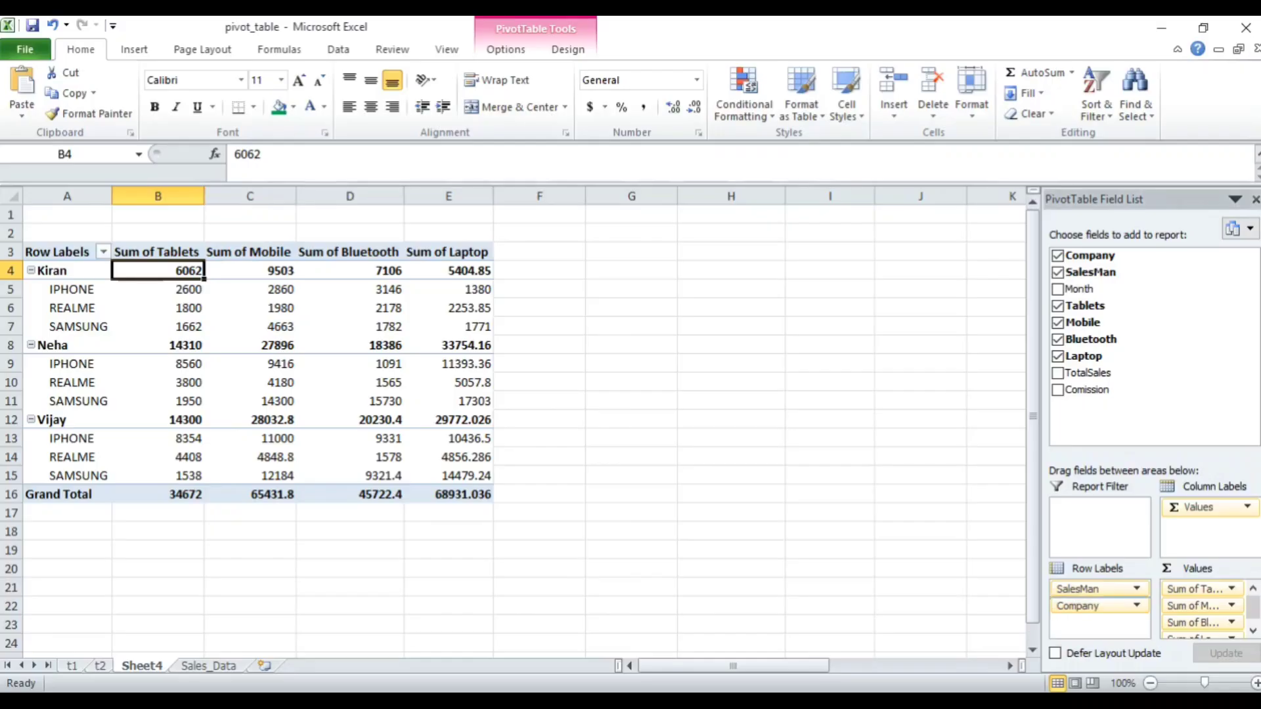
Move Company above SalesMan in Row Labels and apply all borders to the IPHONE block, A4:E7.
drag(1080, 606, 1080, 585)
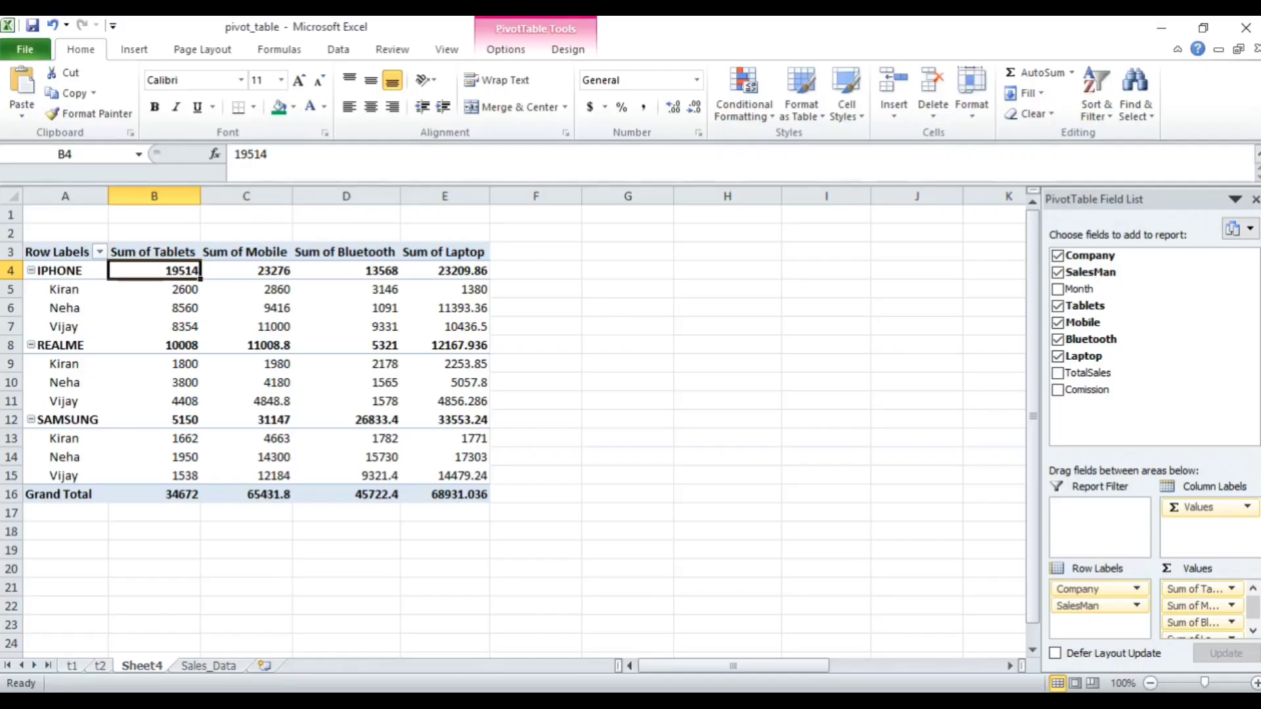
drag(59, 271, 444, 327)
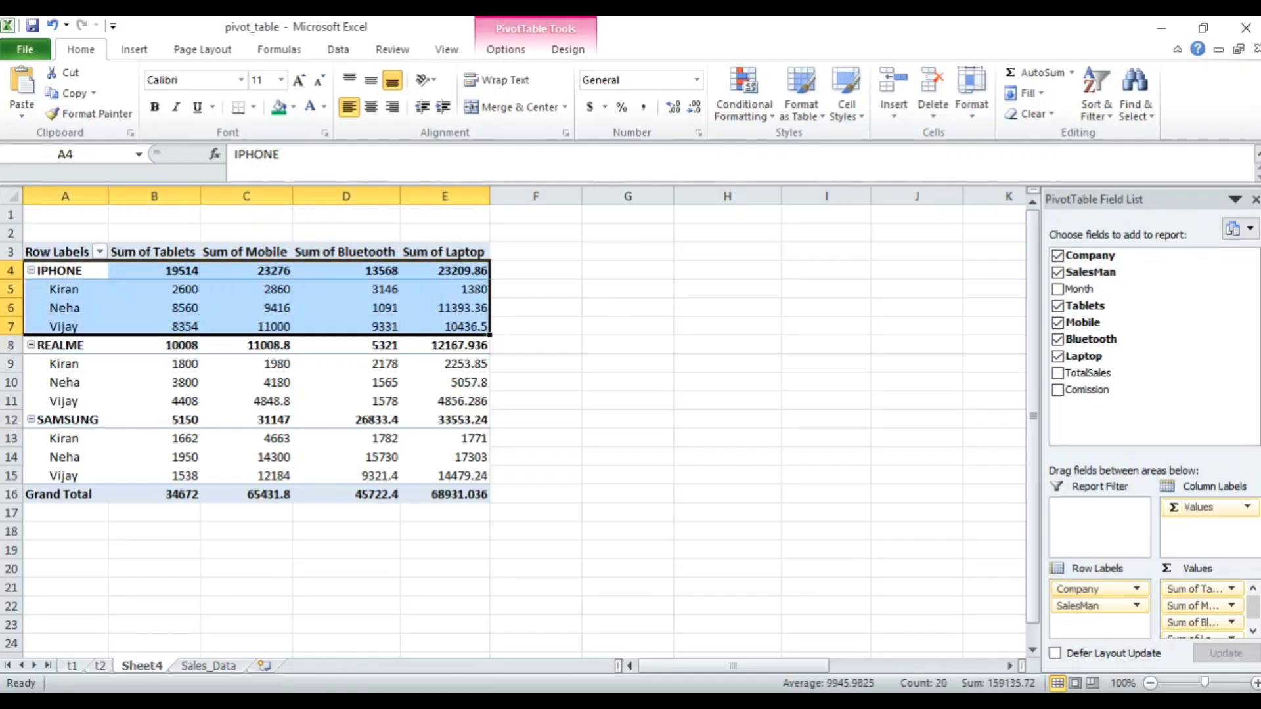
click(254, 107)
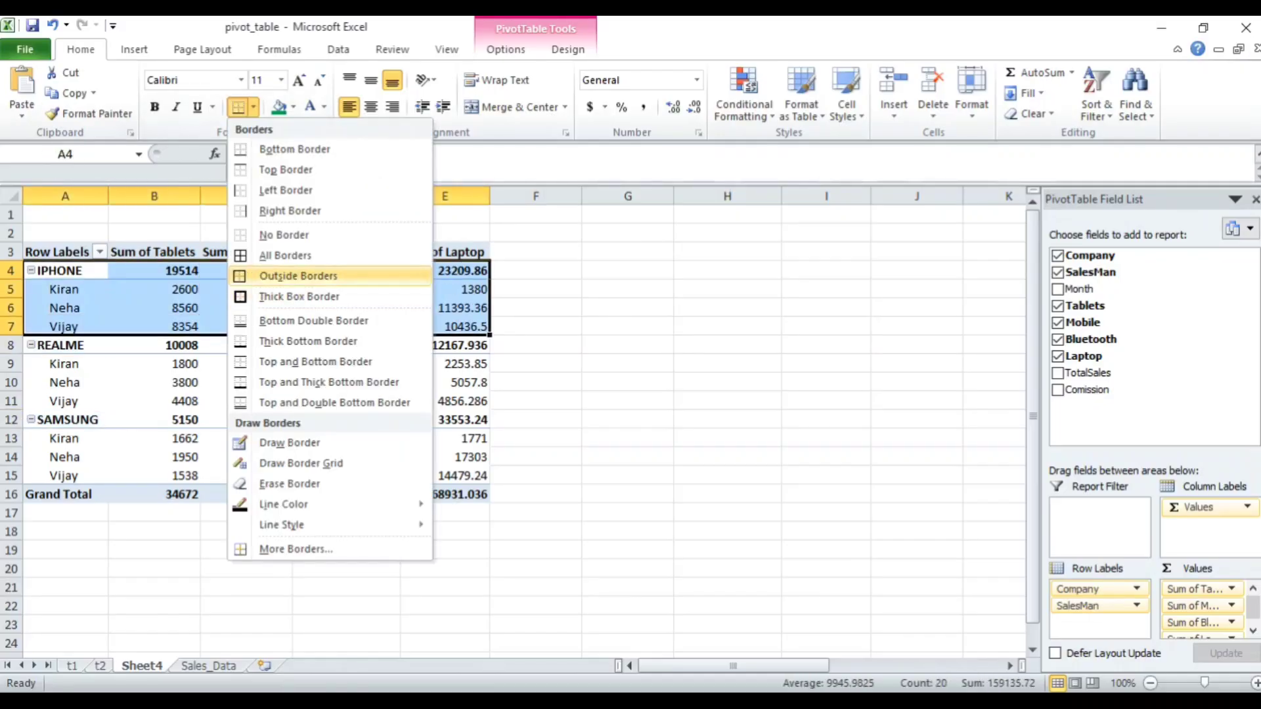
click(285, 255)
Examine the first salesman's IPHONE sums for Tablets, Mobile, Bluetooth and Laptop in row 5.
click(147, 289)
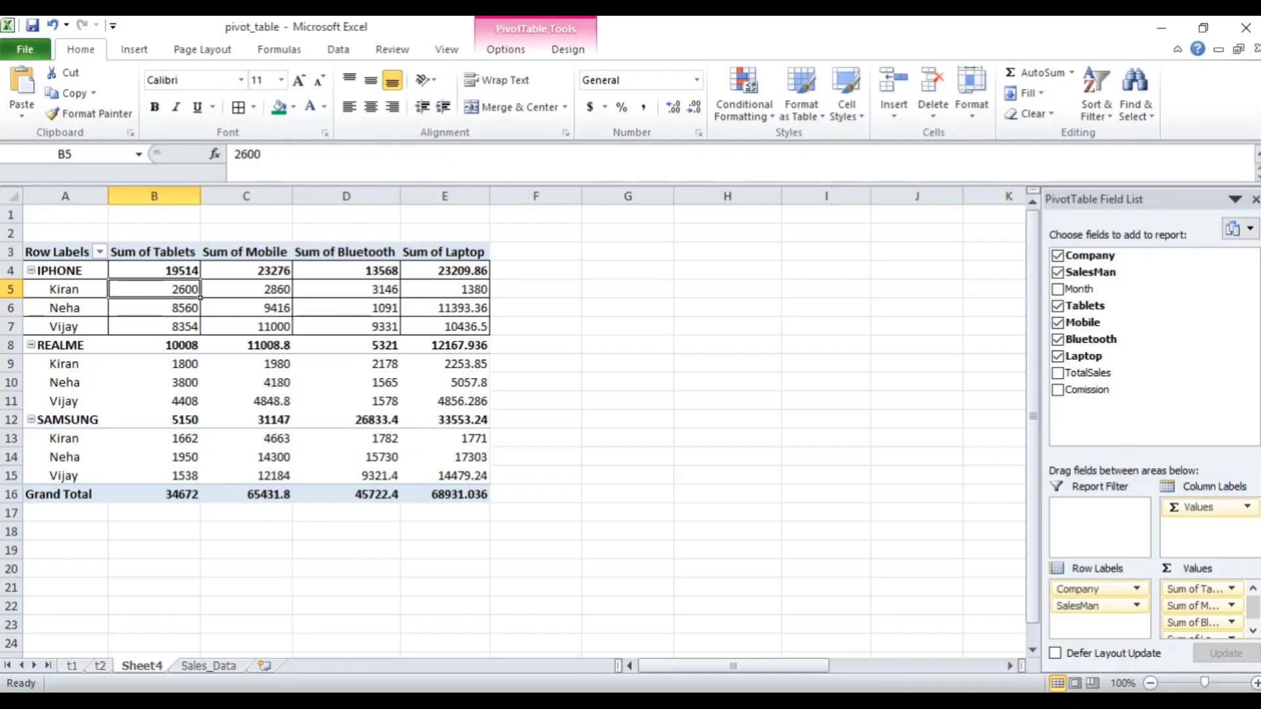
click(53, 288)
click(165, 289)
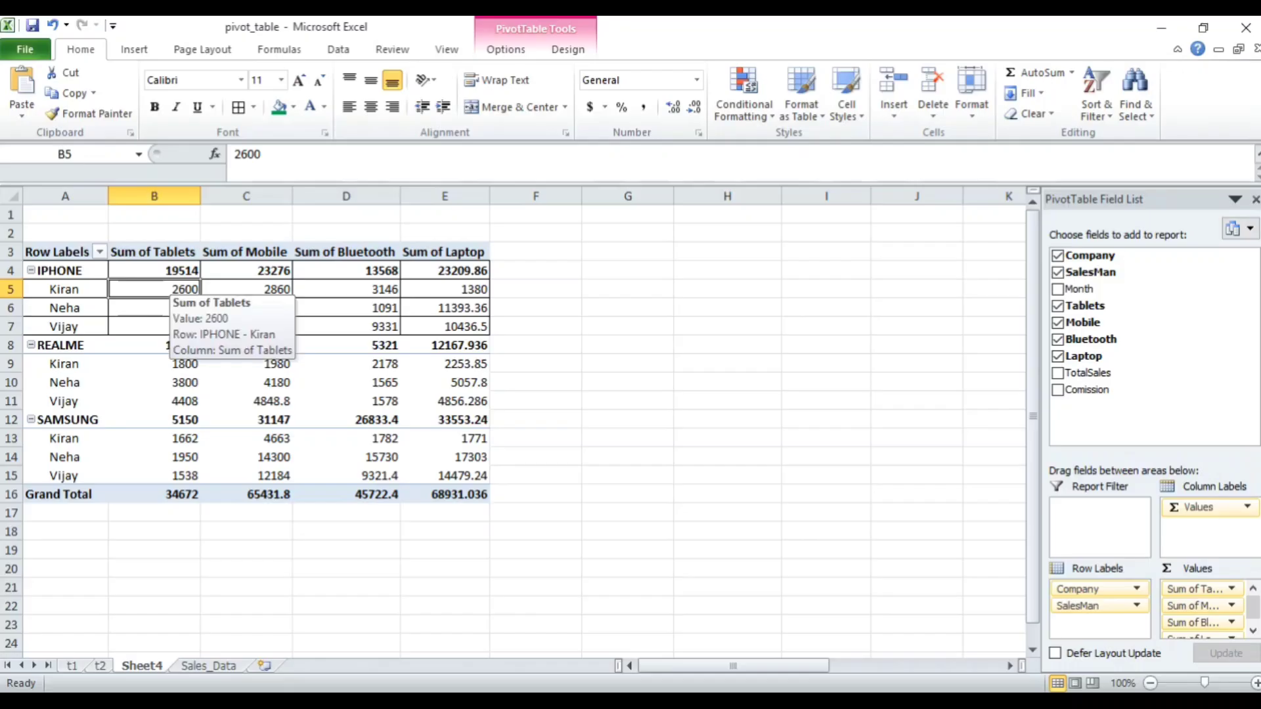
click(291, 296)
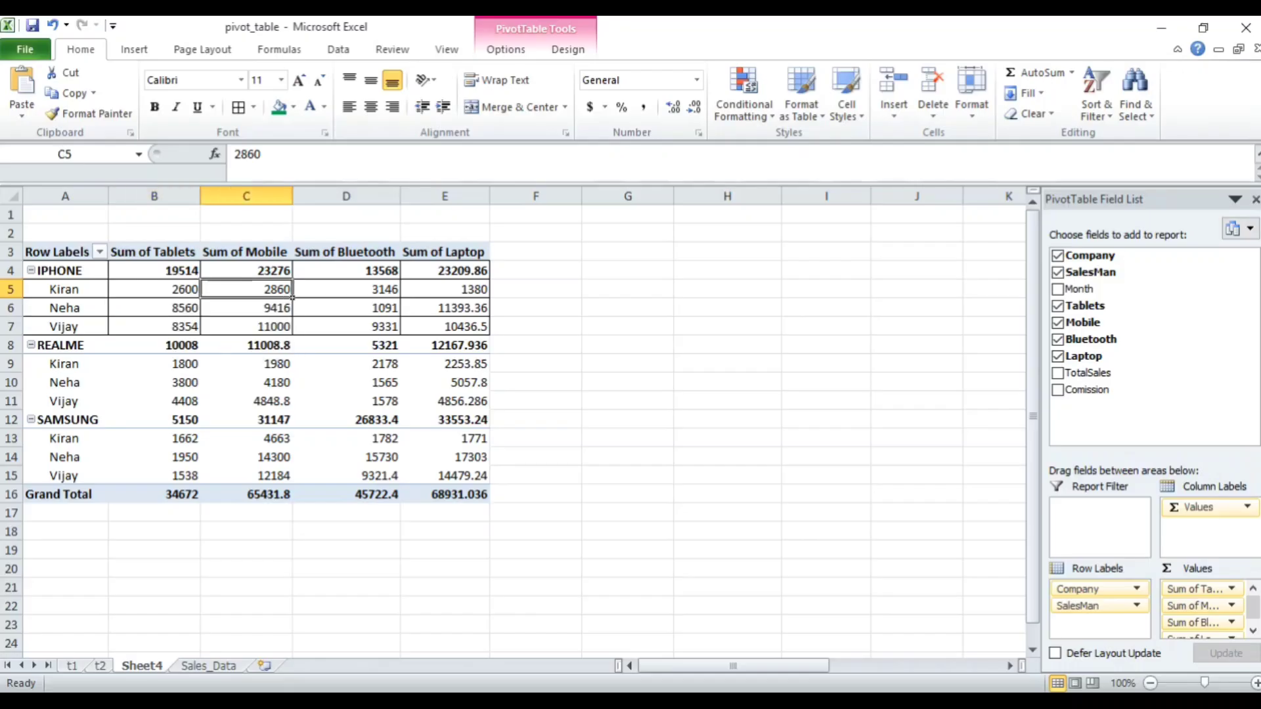
click(358, 289)
drag(64, 288, 154, 289)
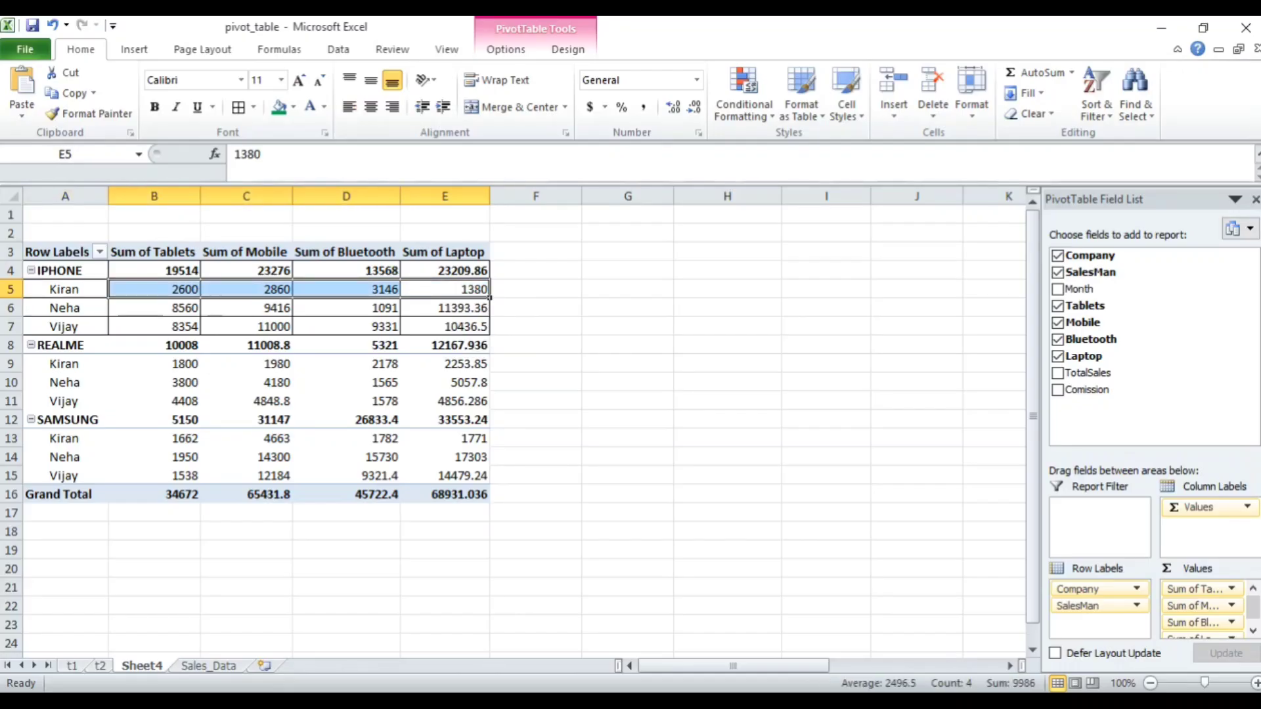
Check the IPHONE subtotals for each product and apply all borders to the REALME, SAMSUNG and Grand Total rows, A8:E16.
click(191, 271)
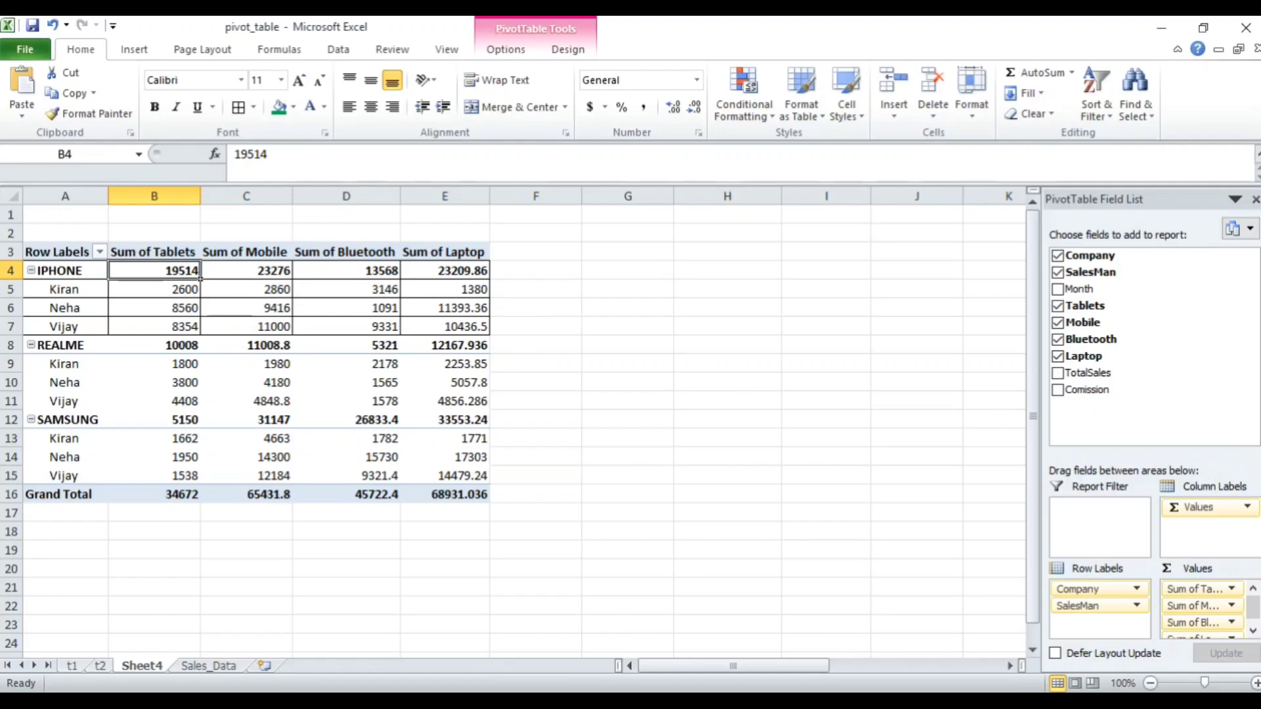
click(246, 270)
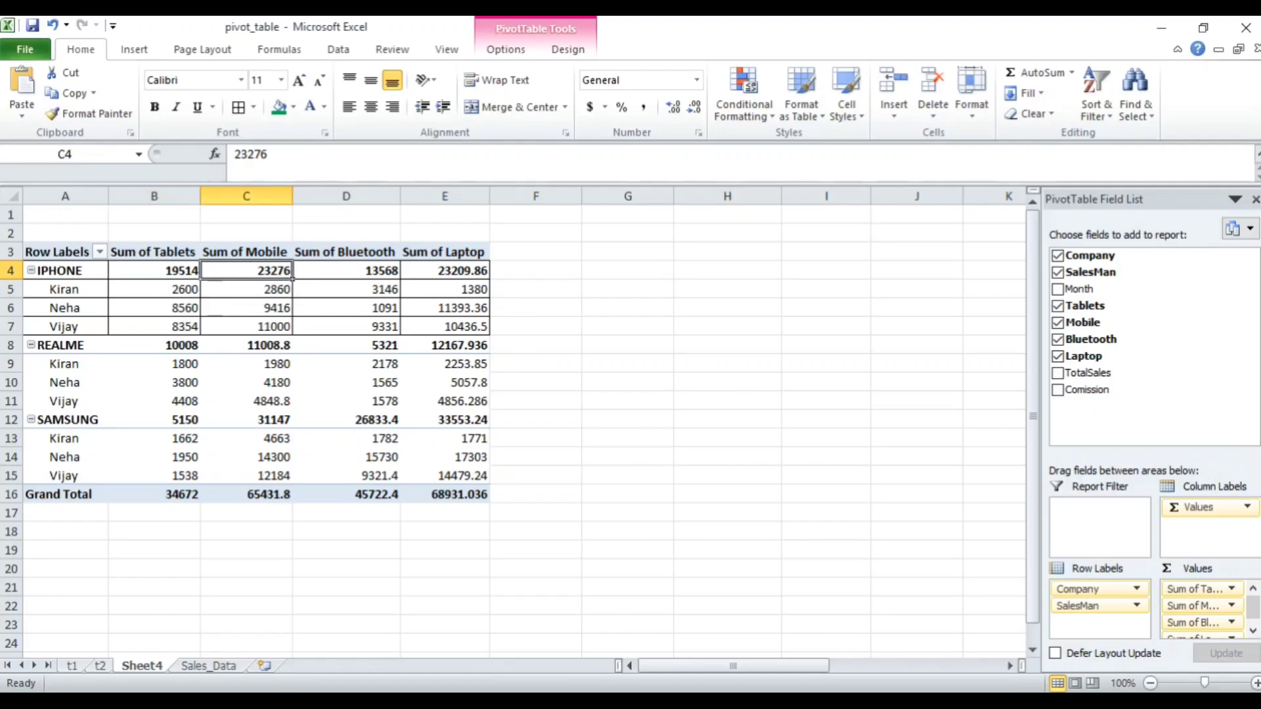
click(346, 270)
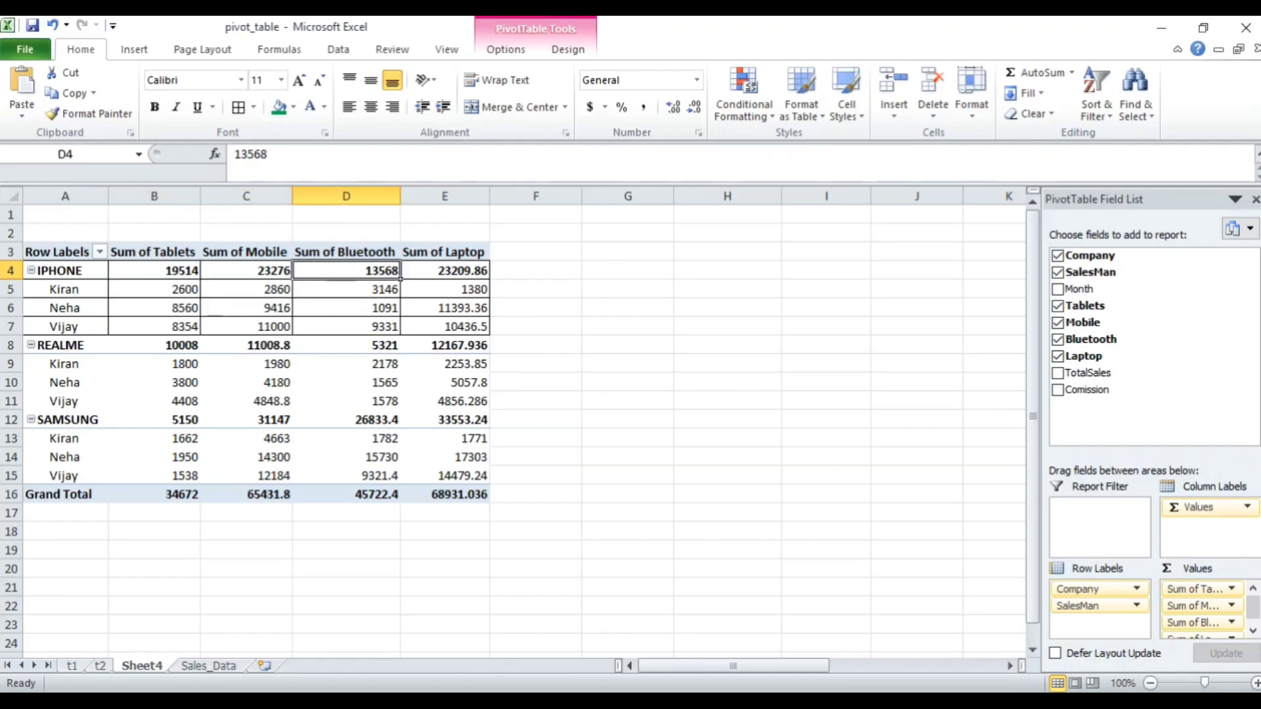
click(444, 270)
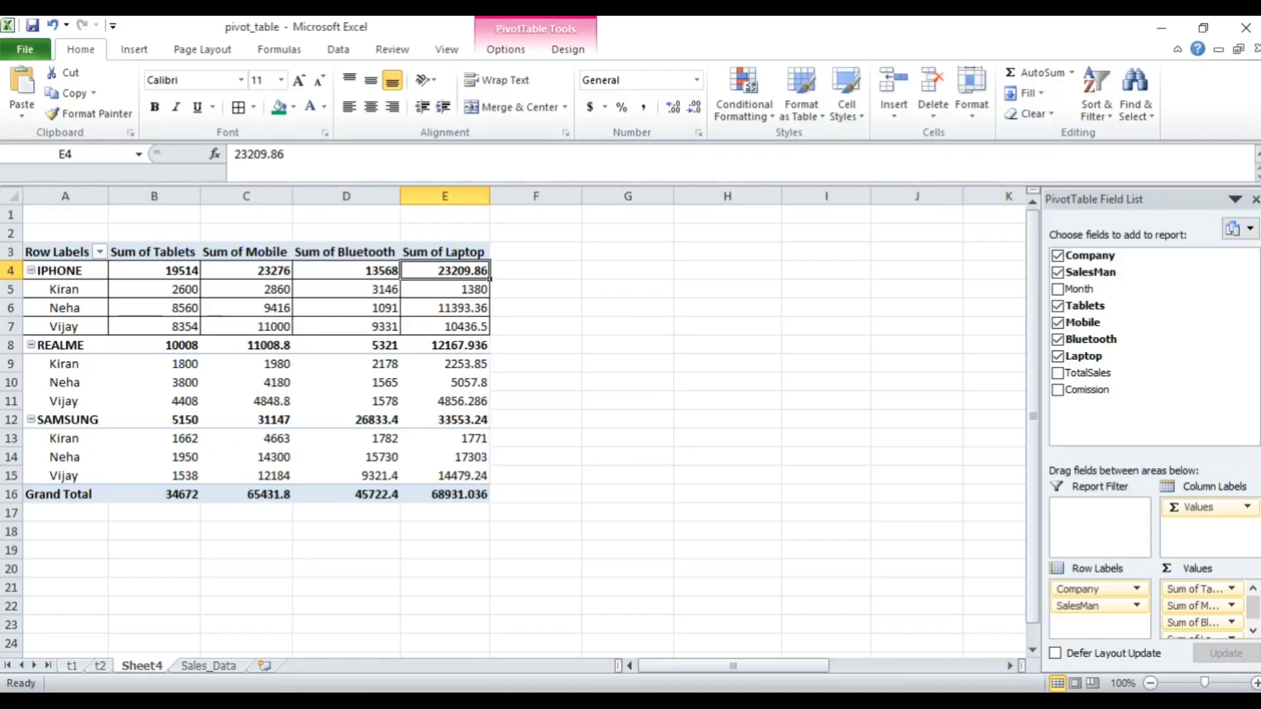
drag(65, 345, 445, 494)
click(239, 106)
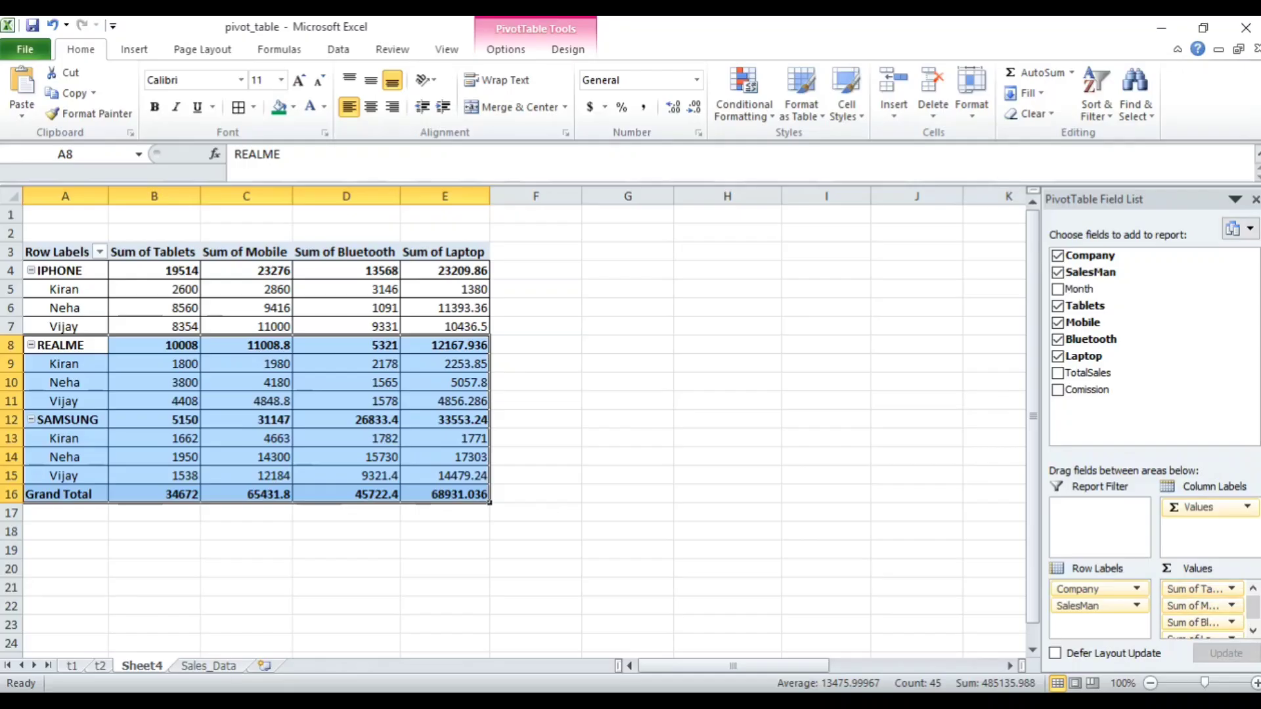
Insert another PivotTable on a new worksheet from the Sales_Data range $B$4:$J$40.
click(208, 666)
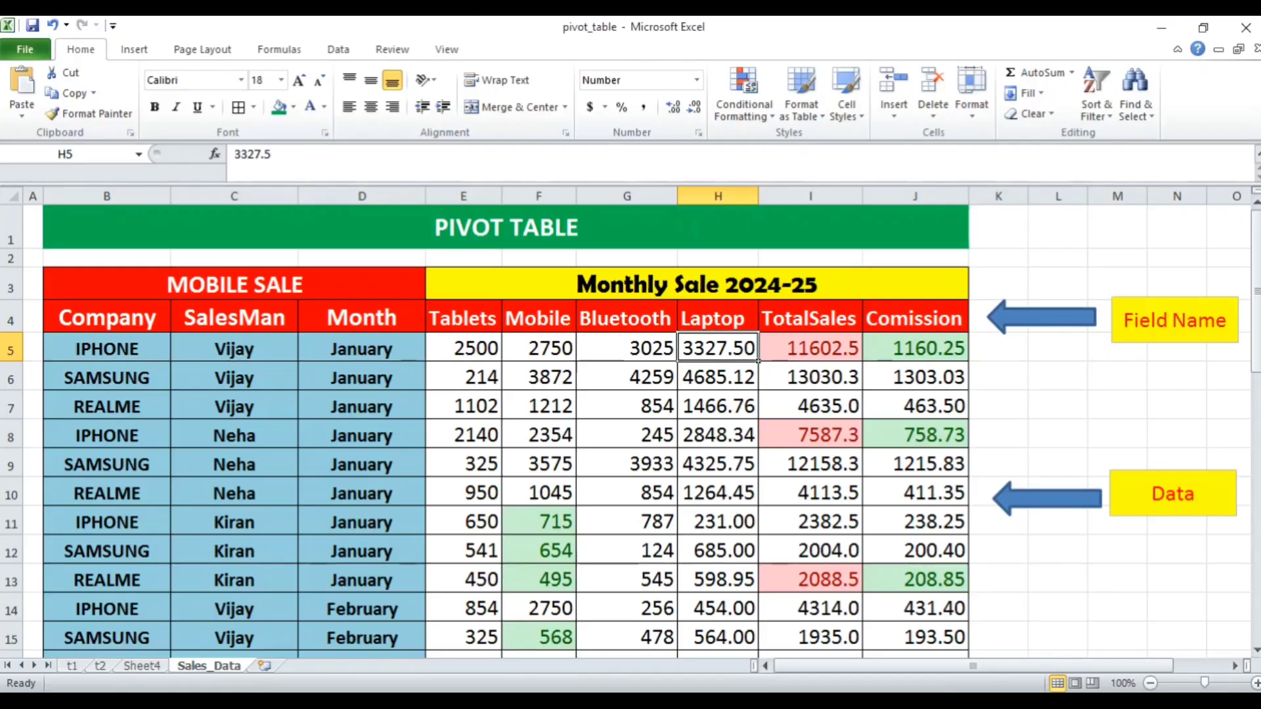
click(234, 436)
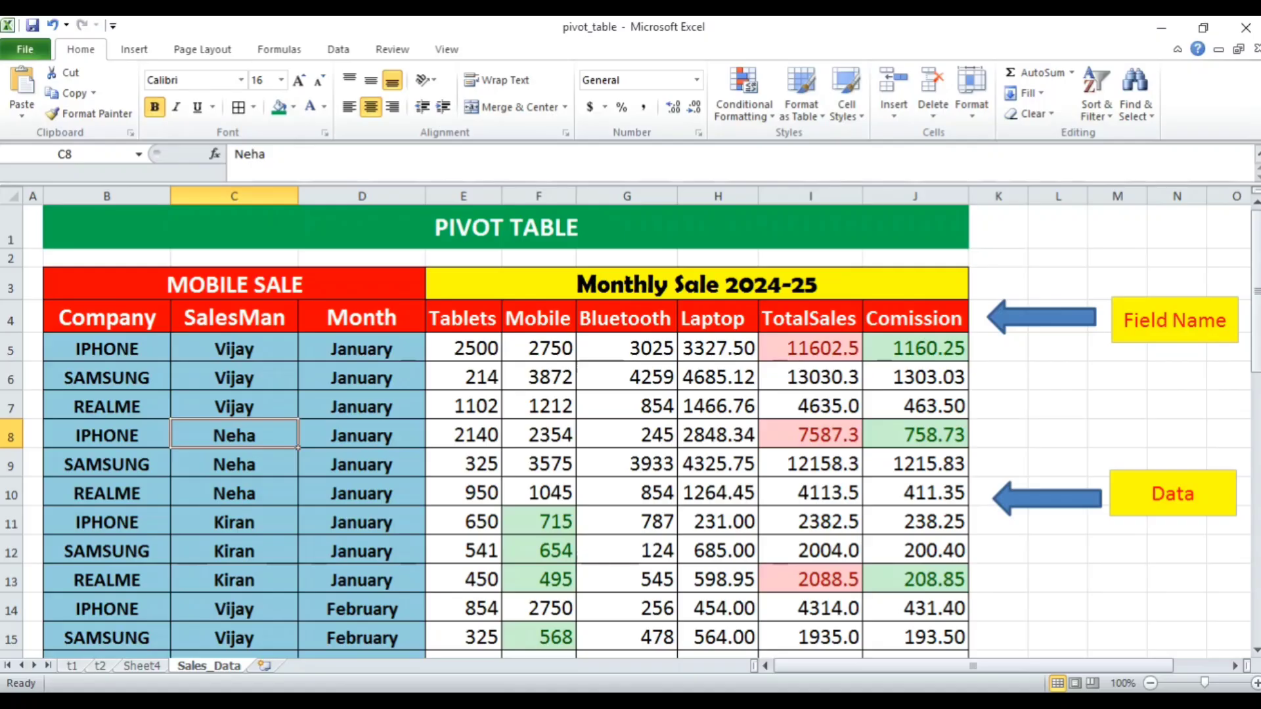
click(134, 49)
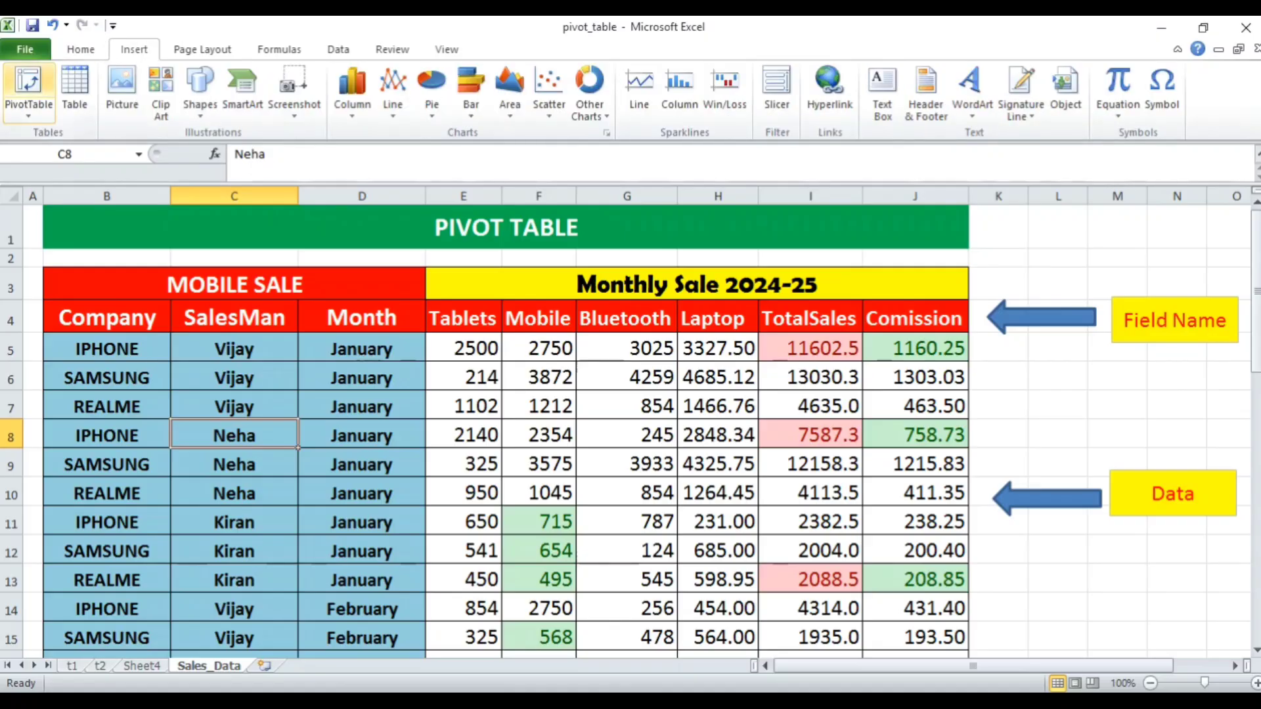
click(27, 89)
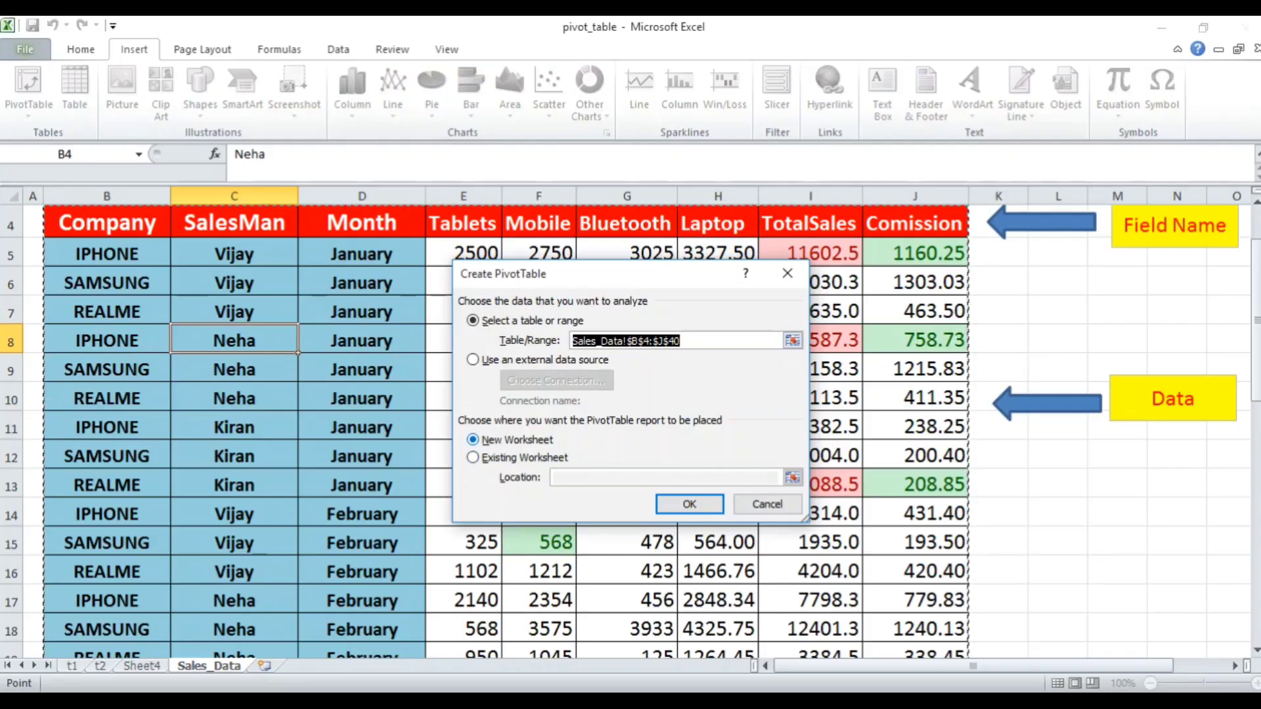
key(Return)
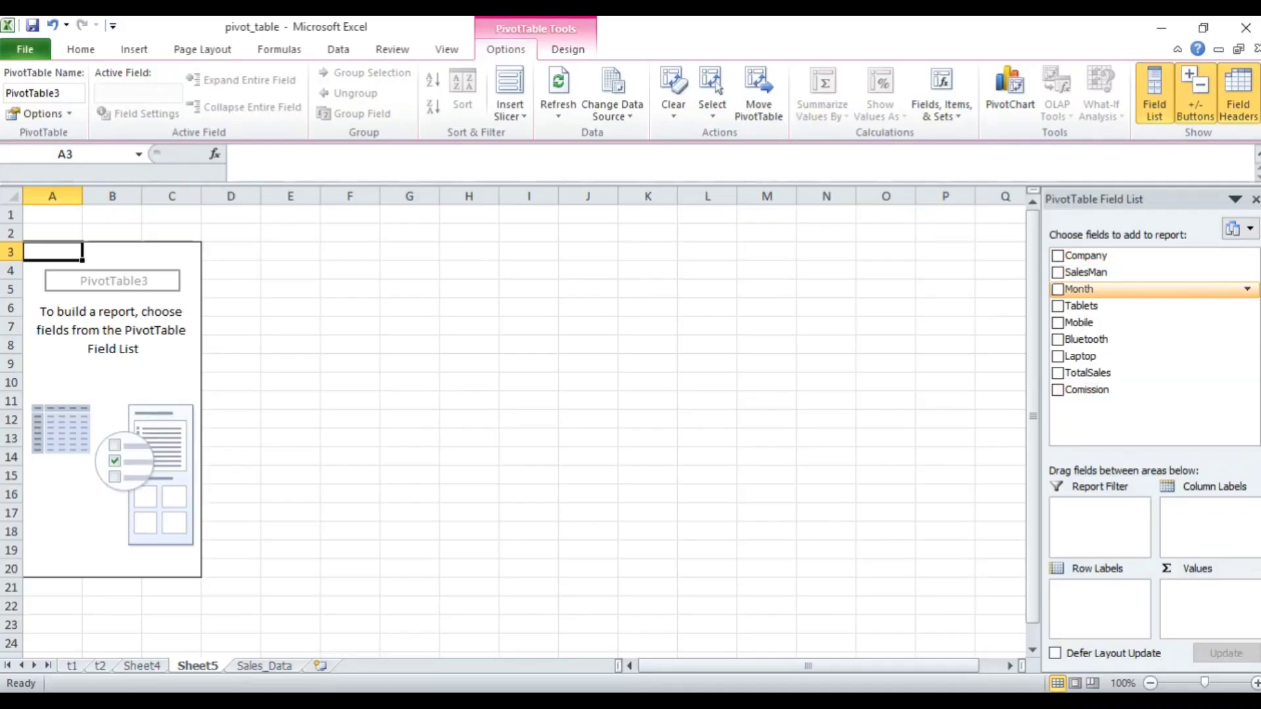
Place Month in Row Labels, Company in Column Labels and the sum of TotalSales in Values.
click(1058, 289)
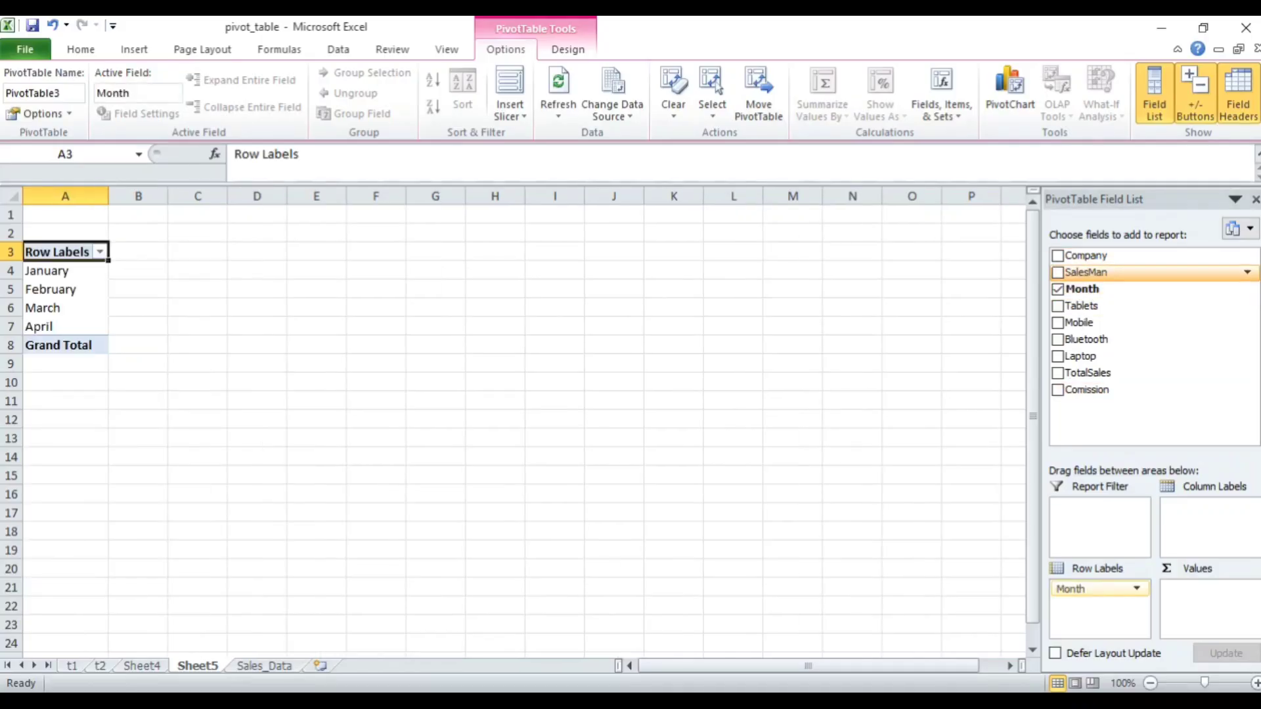
click(1058, 255)
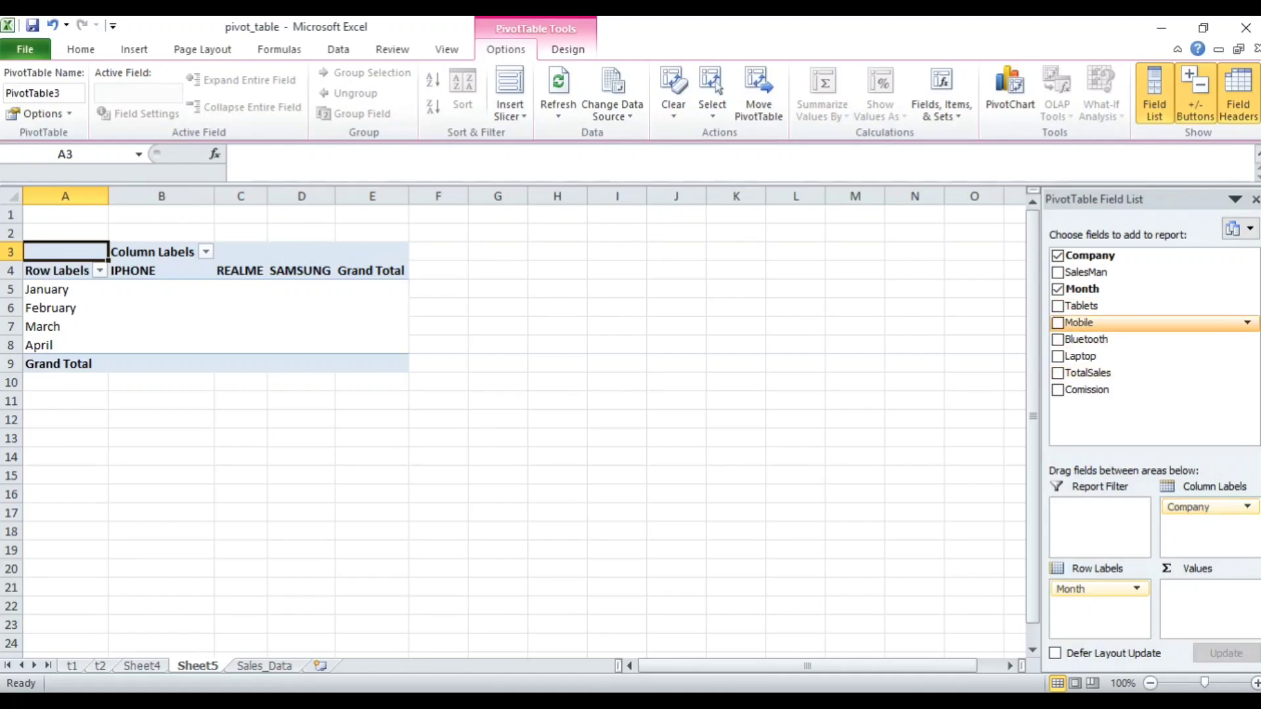
click(1057, 373)
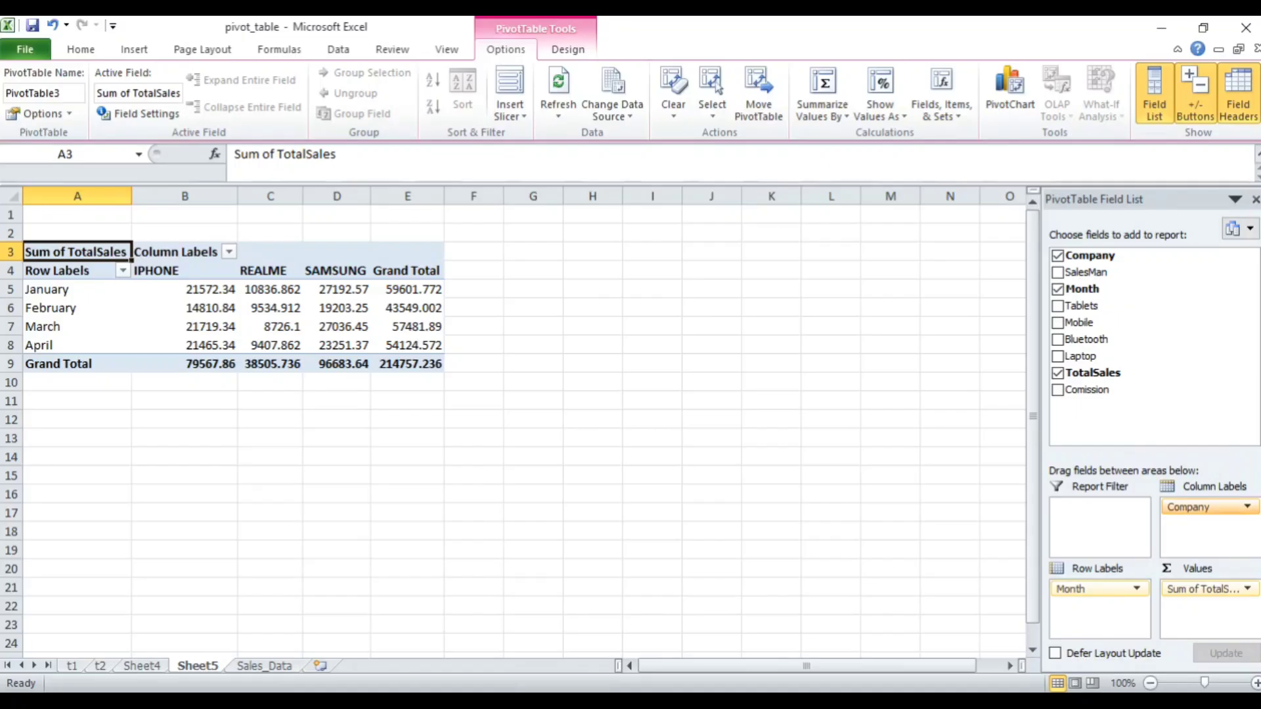
Move Company to Row Labels below Month, inspect the January block, and reorder Company above Month.
drag(1188, 506, 1096, 604)
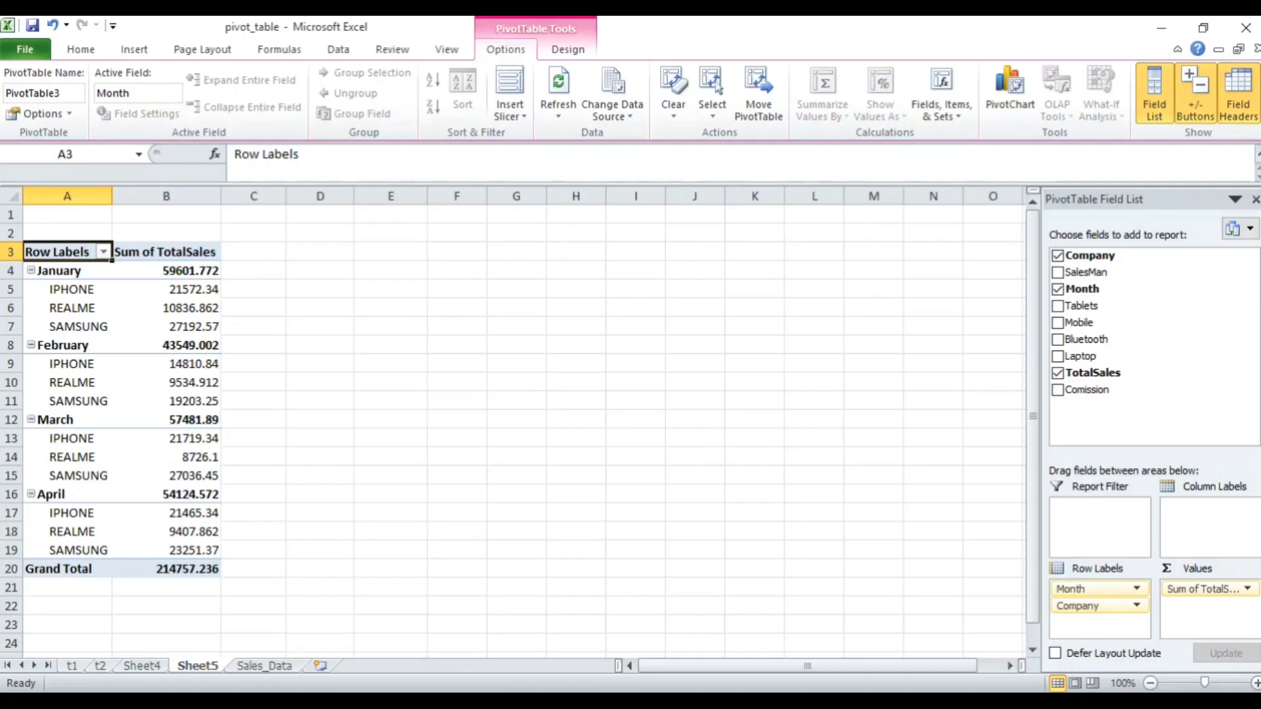
drag(73, 271, 179, 326)
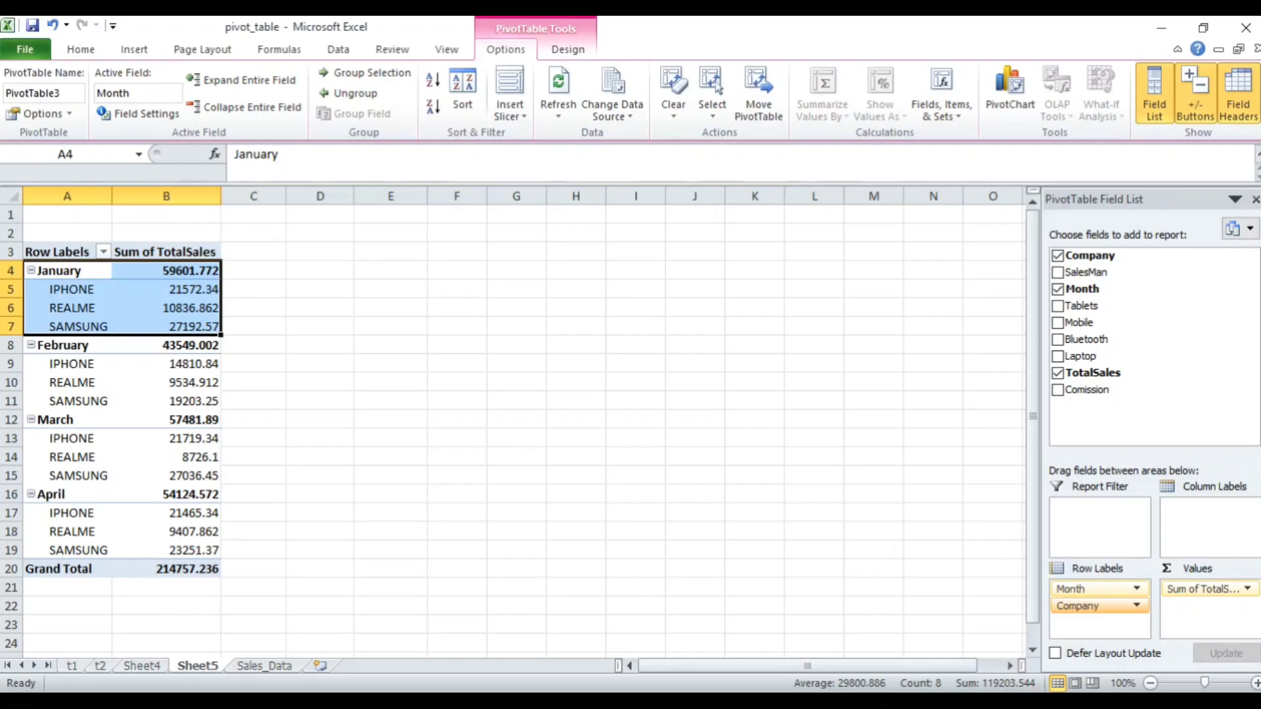
drag(1100, 605, 1100, 582)
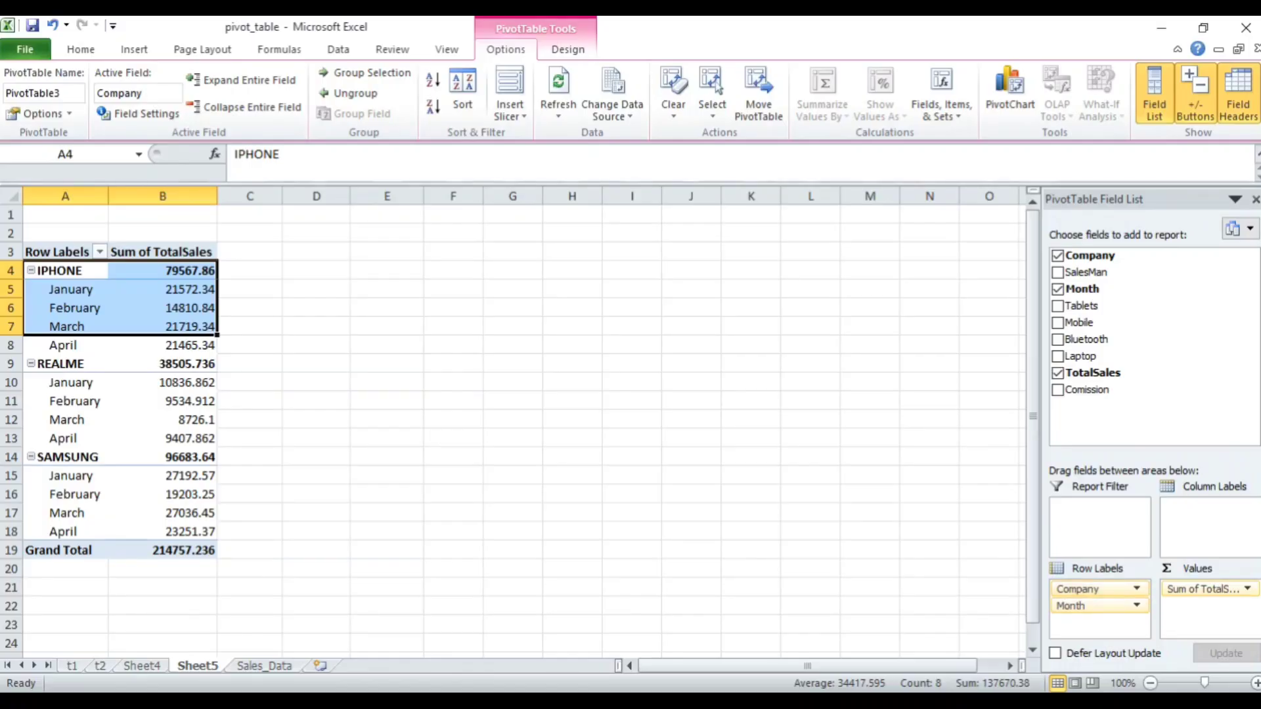
Examine the company headings and the January to April rows listed under IPHONE.
click(66, 271)
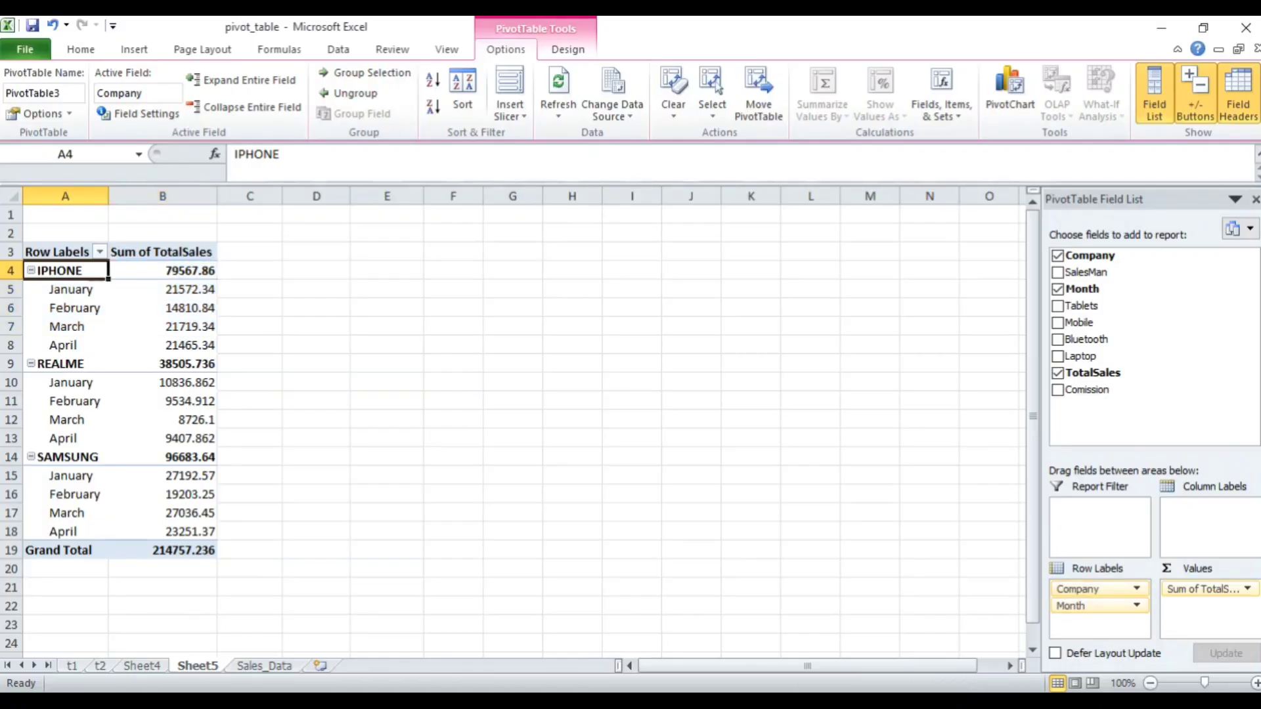
click(64, 359)
click(68, 457)
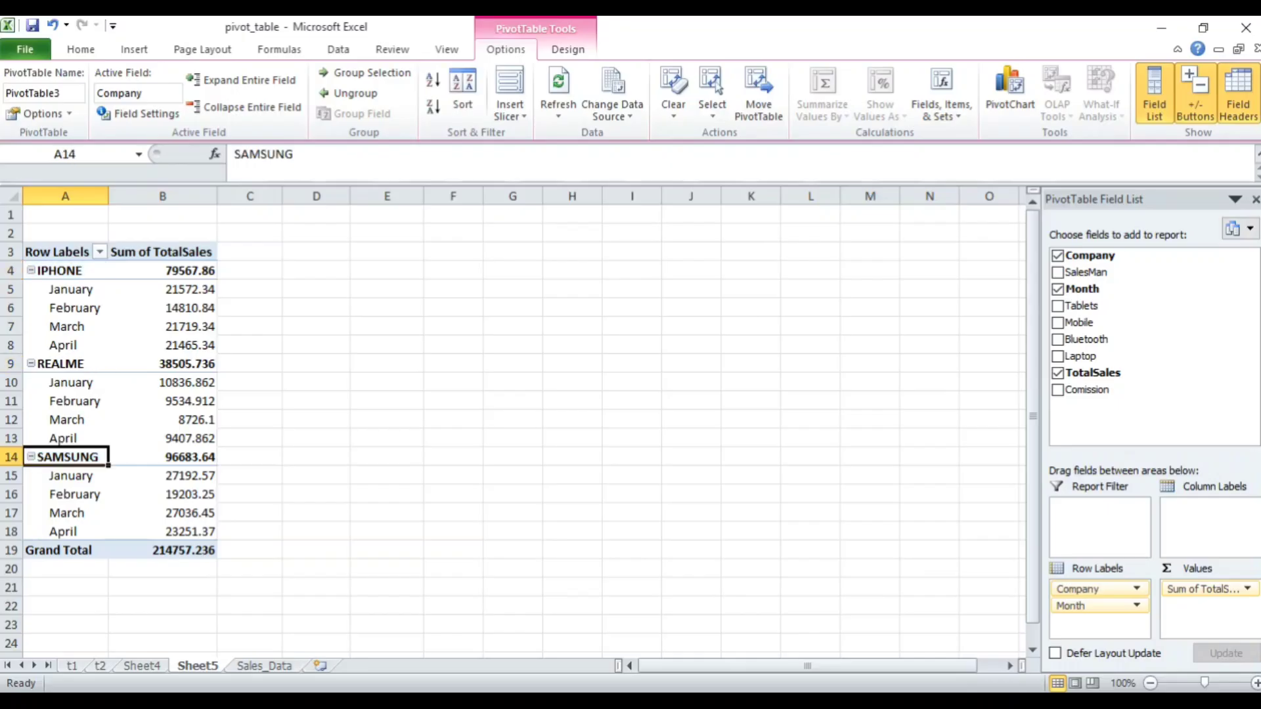
click(71, 289)
click(74, 308)
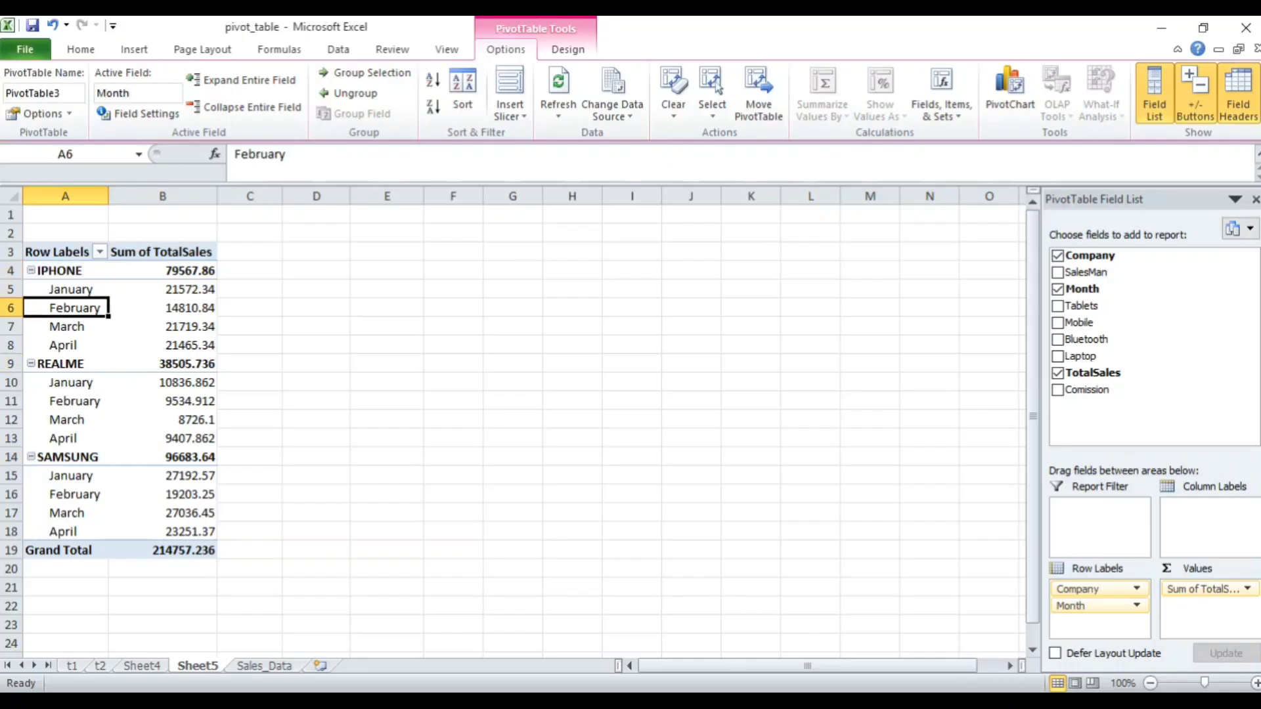
click(67, 327)
click(64, 346)
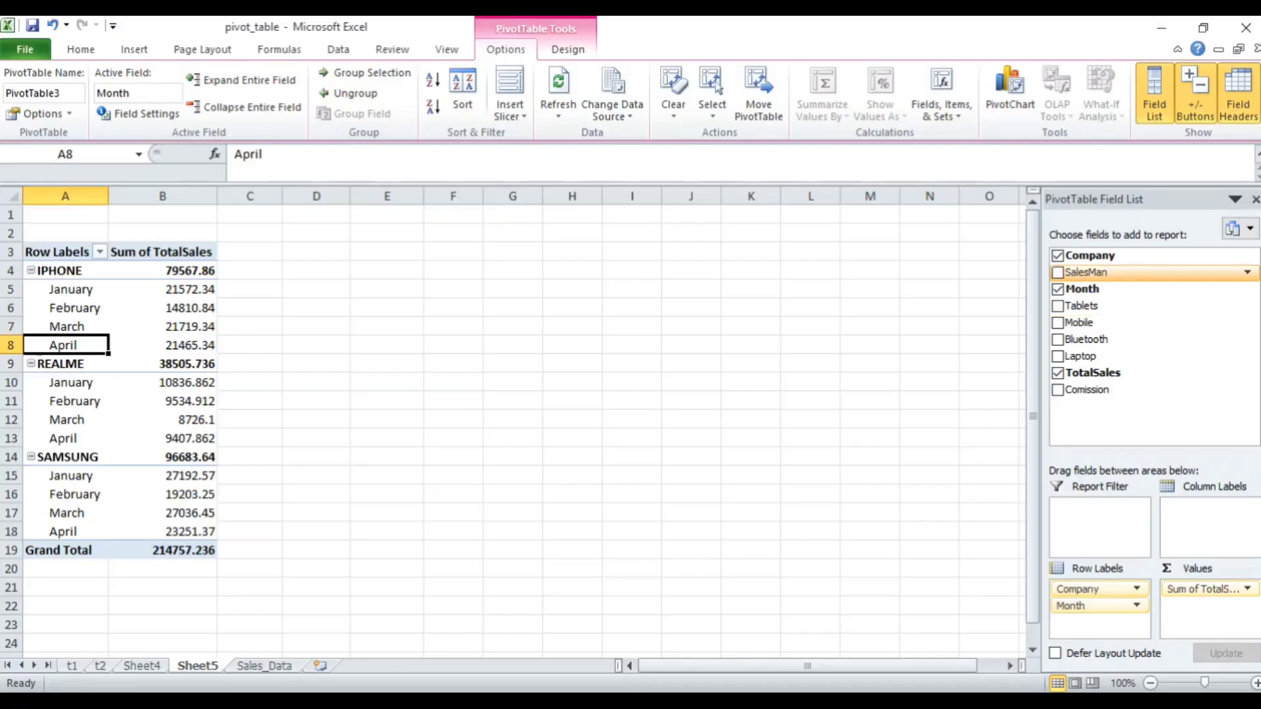
Add SalesMan to Row Labels below Month and review the nested company, month and salesman rows.
drag(1086, 273, 1090, 622)
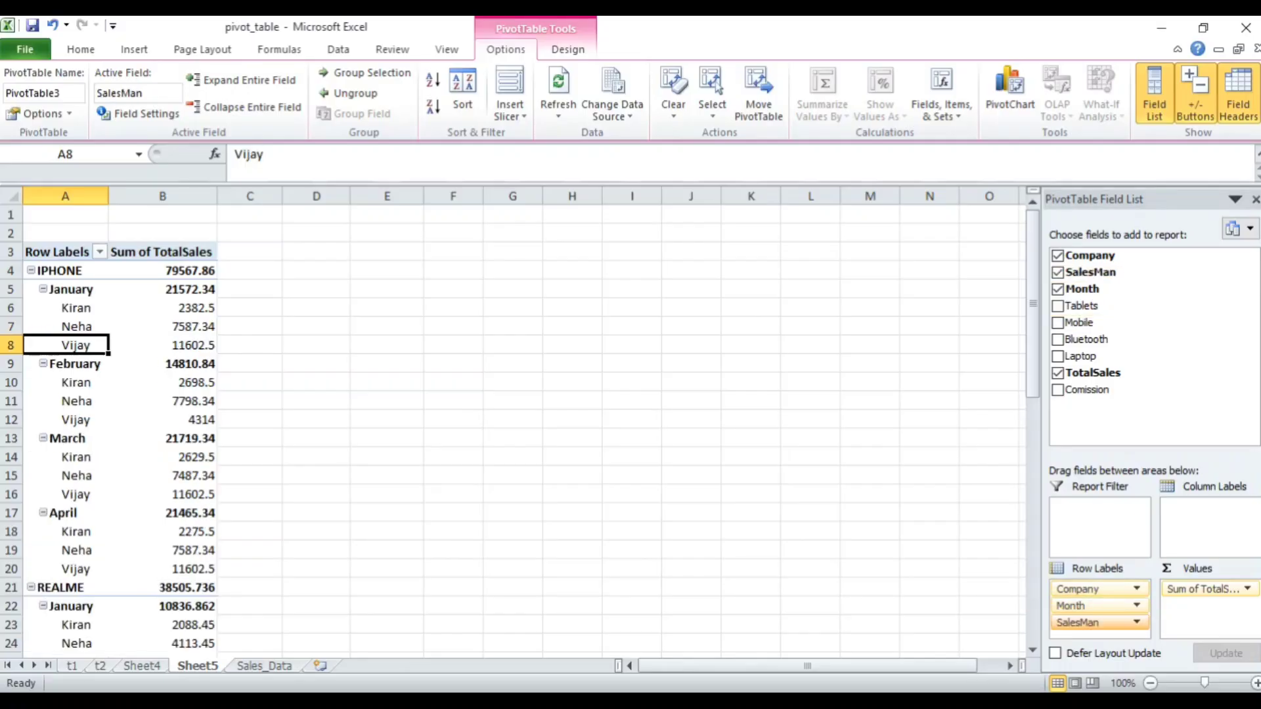
click(73, 270)
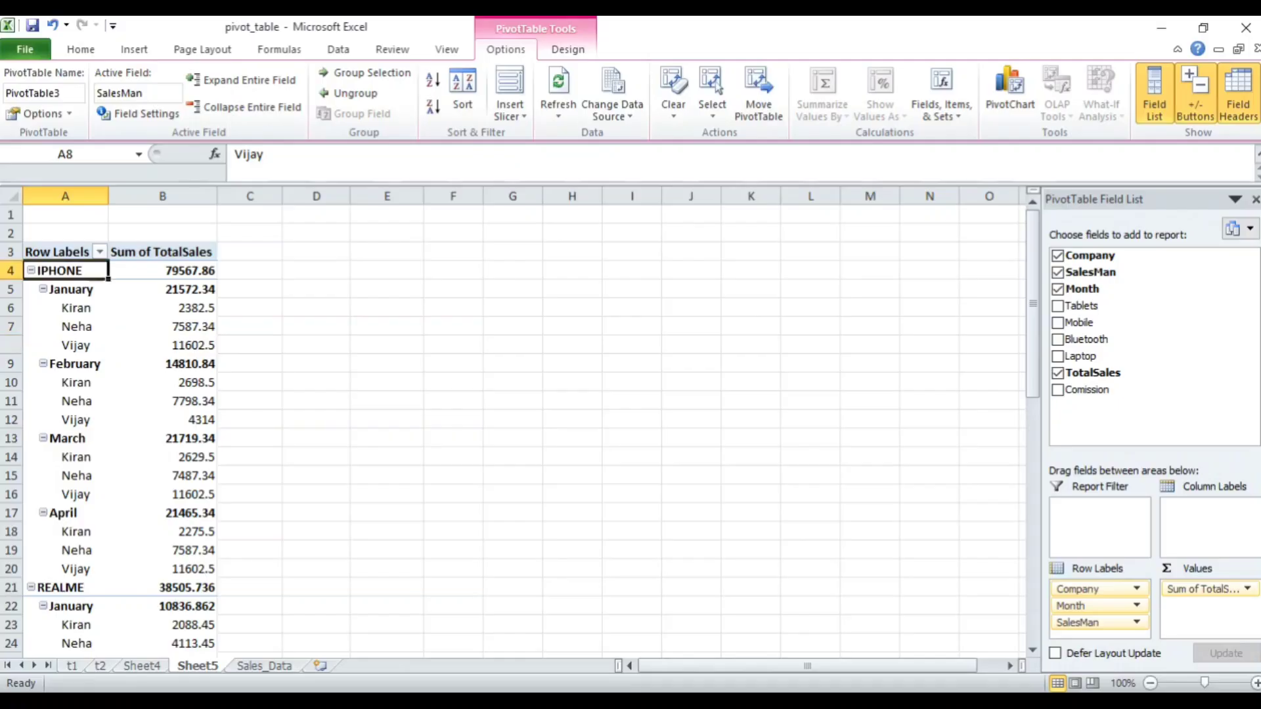
key(Down)
key(Down)
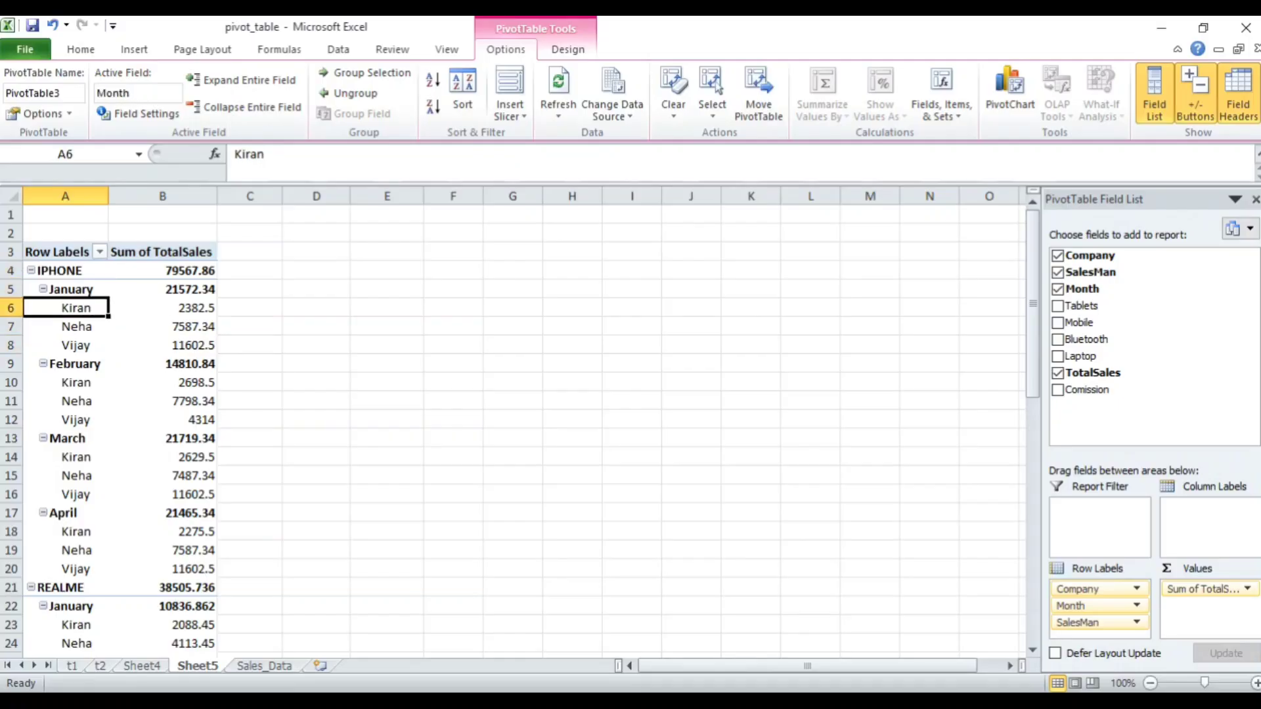
click(73, 364)
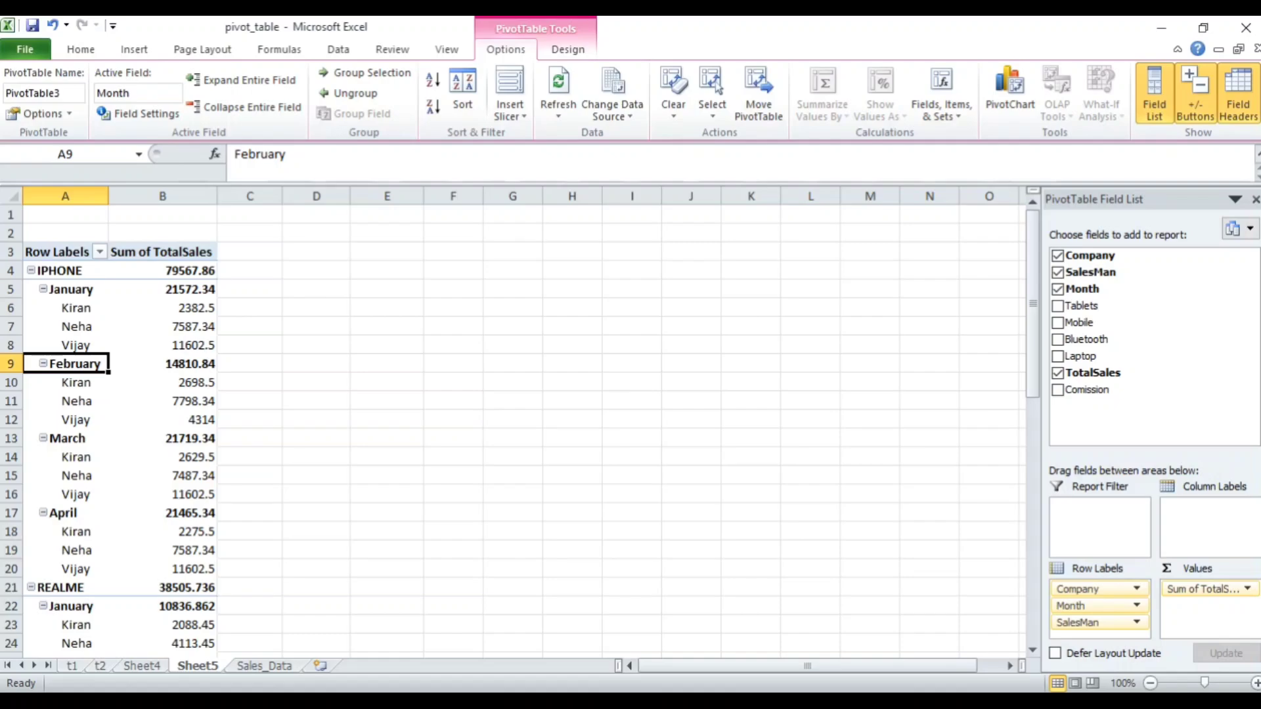
scroll(525, 427, down, 10)
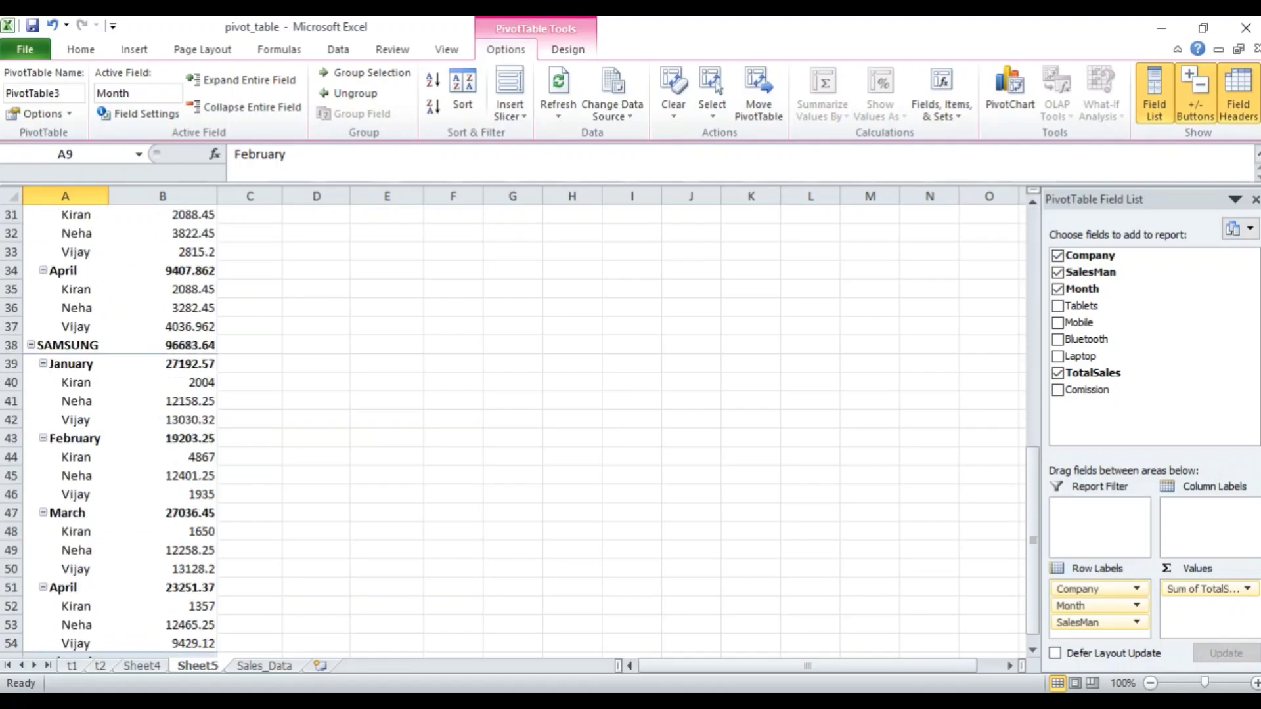
scroll(526, 427, up, 3)
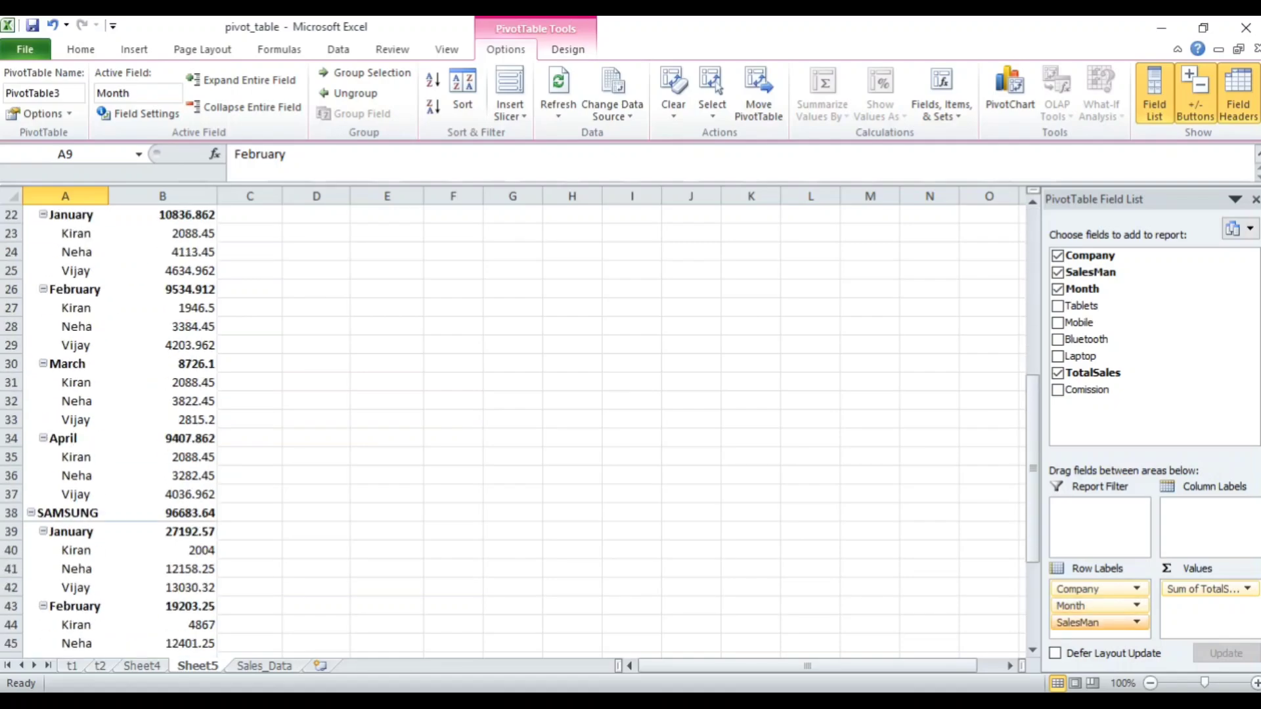
Move SalesMan from Row Labels to Column Labels and select the entire PivotTable.
drag(1077, 622, 1208, 519)
scroll(526, 427, up, 7)
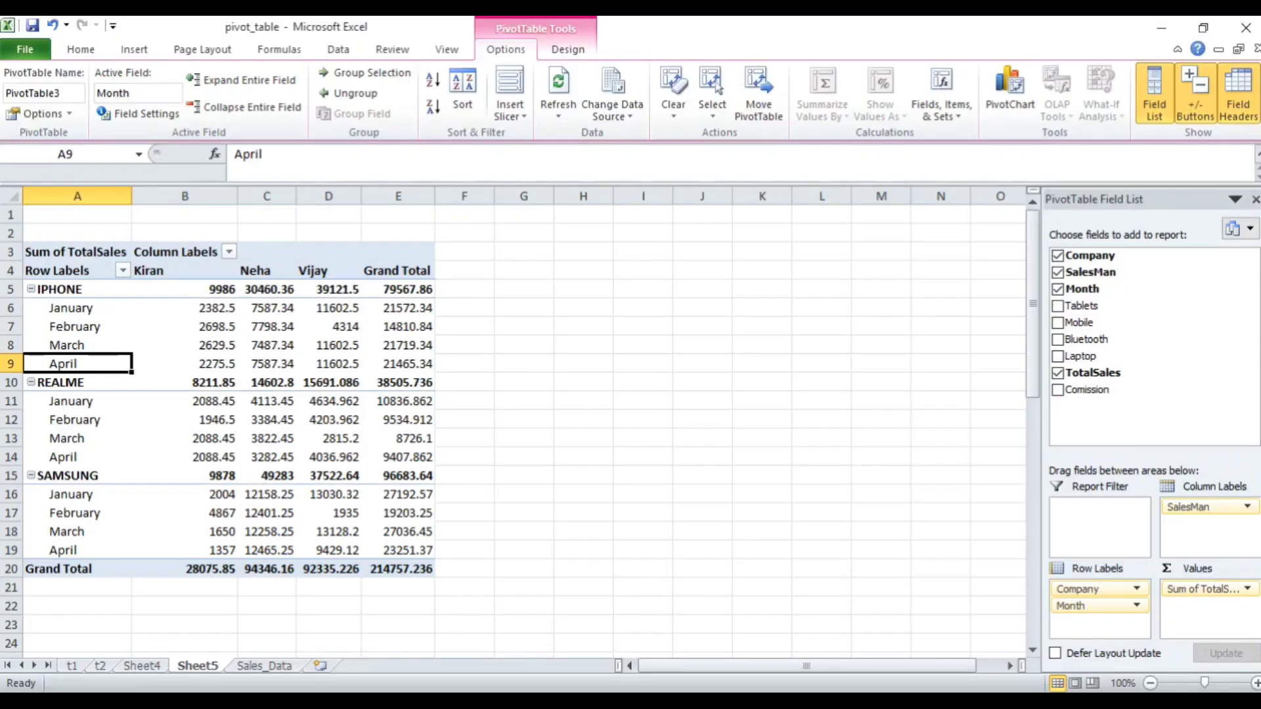
key(ctrl+a)
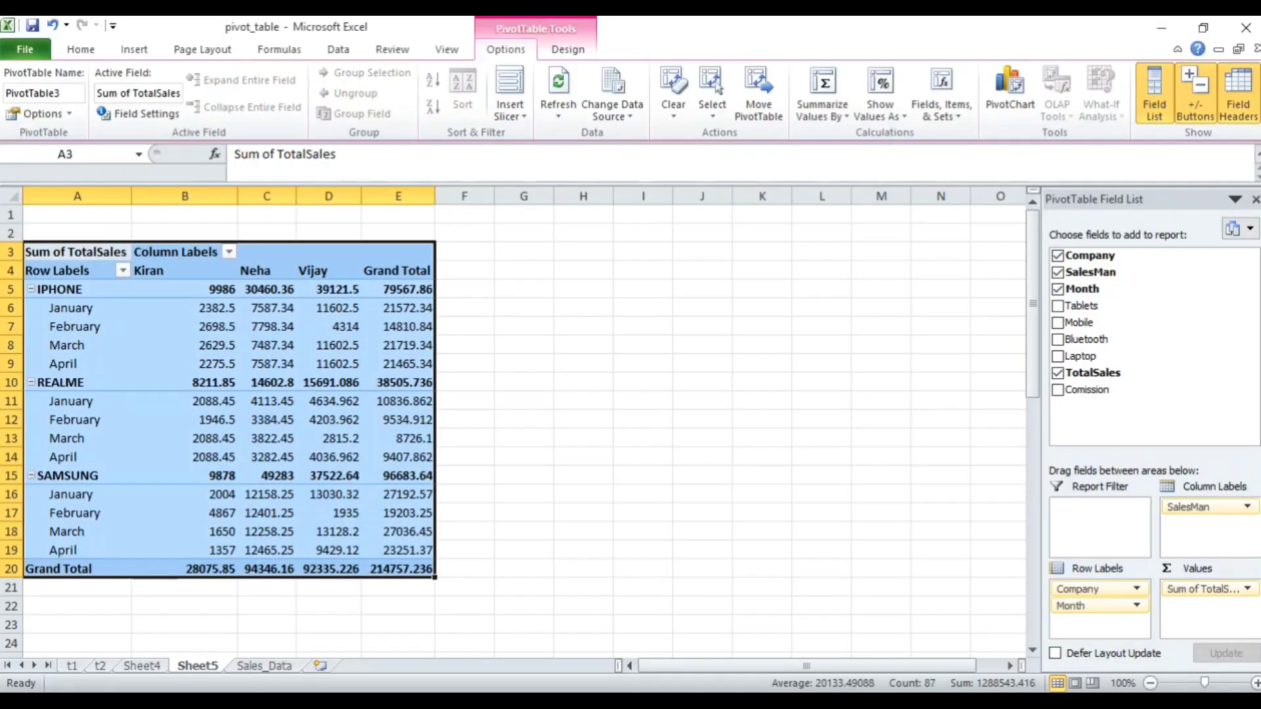
Check the first month rows under IPHONE and move Company from Row Labels to Report Filter.
click(77, 290)
click(77, 308)
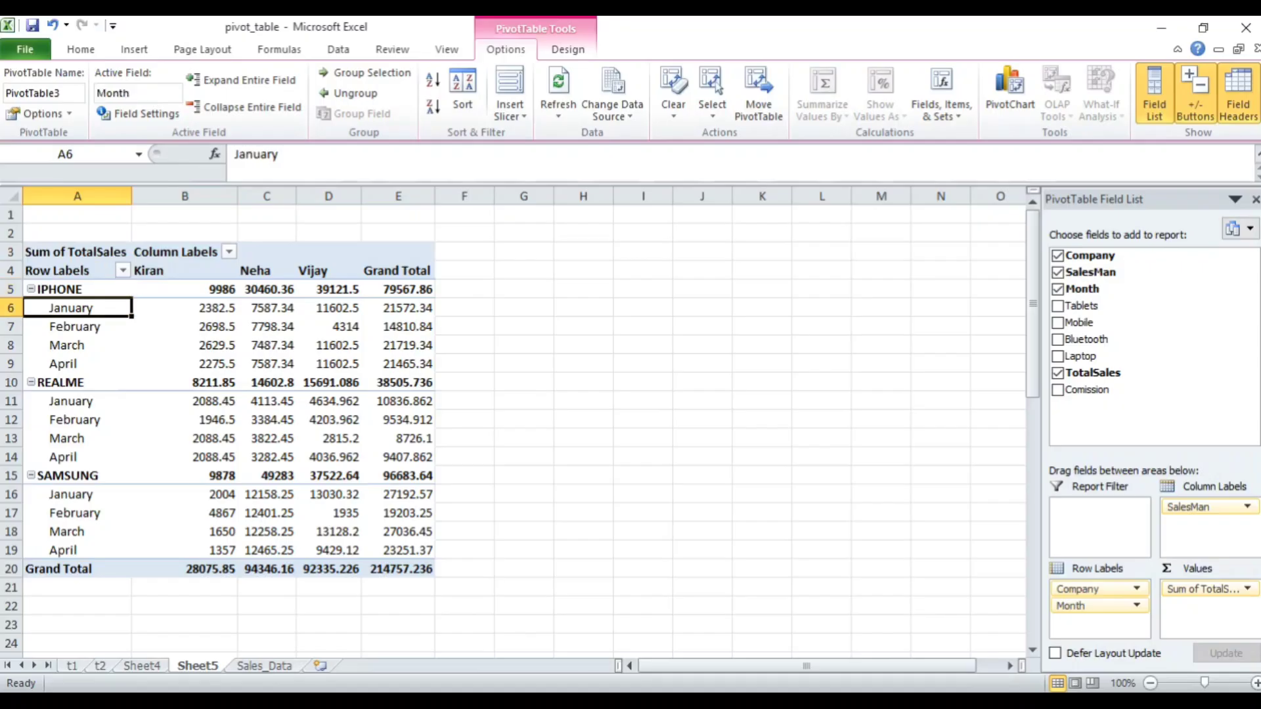
click(78, 326)
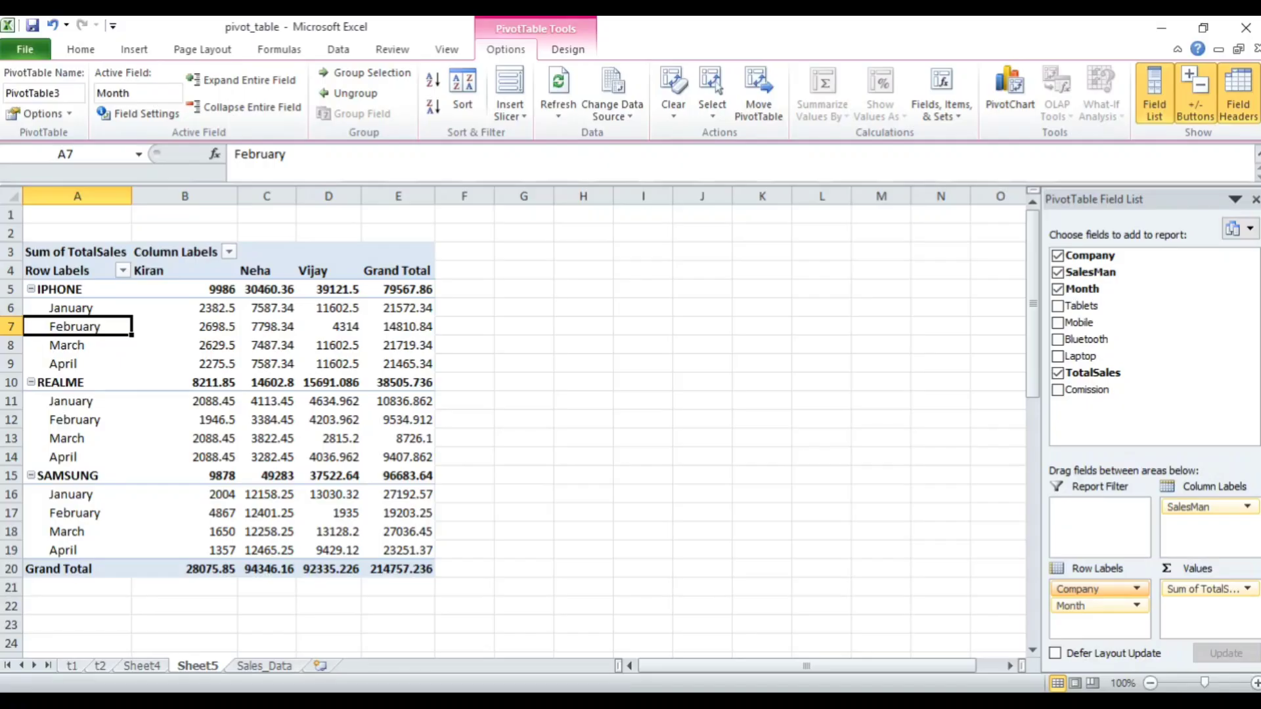
drag(1096, 588, 1100, 507)
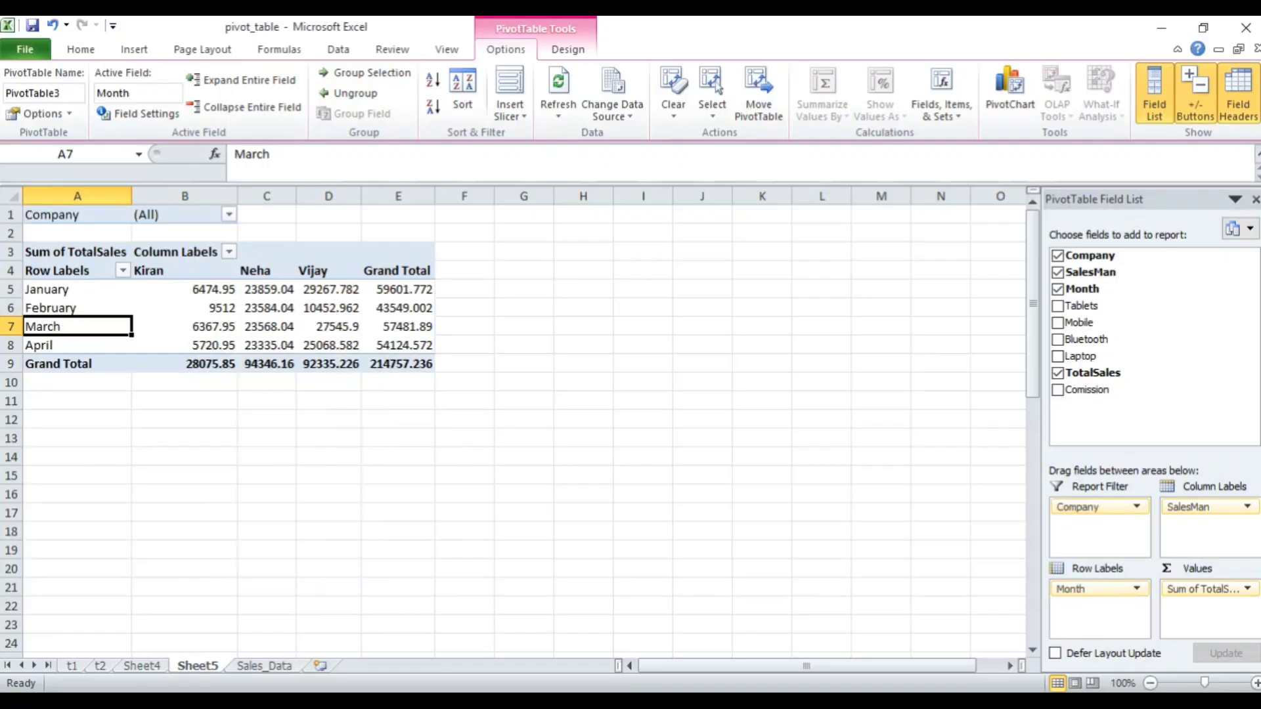
Filter the PivotTable to IPHONE with the Company report filter.
key(ctrl+Home)
key(shift+Right)
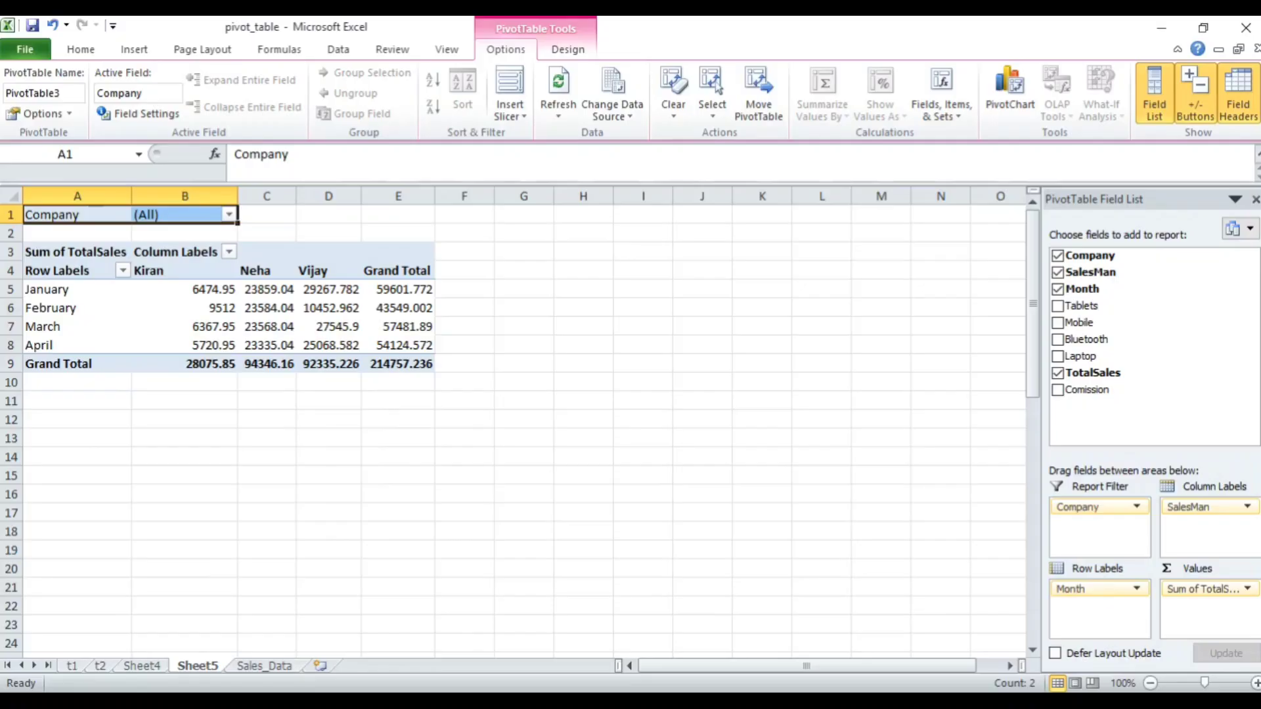
key(alt+Down)
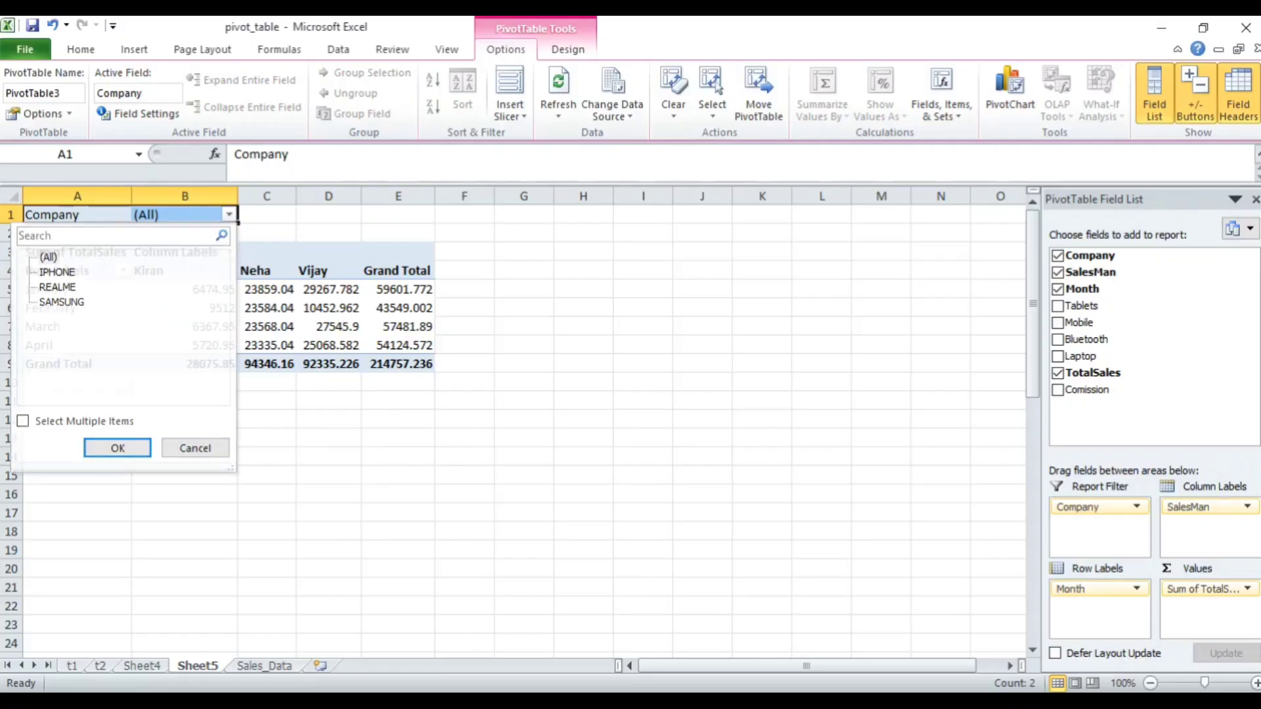
key(Escape)
key(alt+Down)
key(Down)
key(Down)
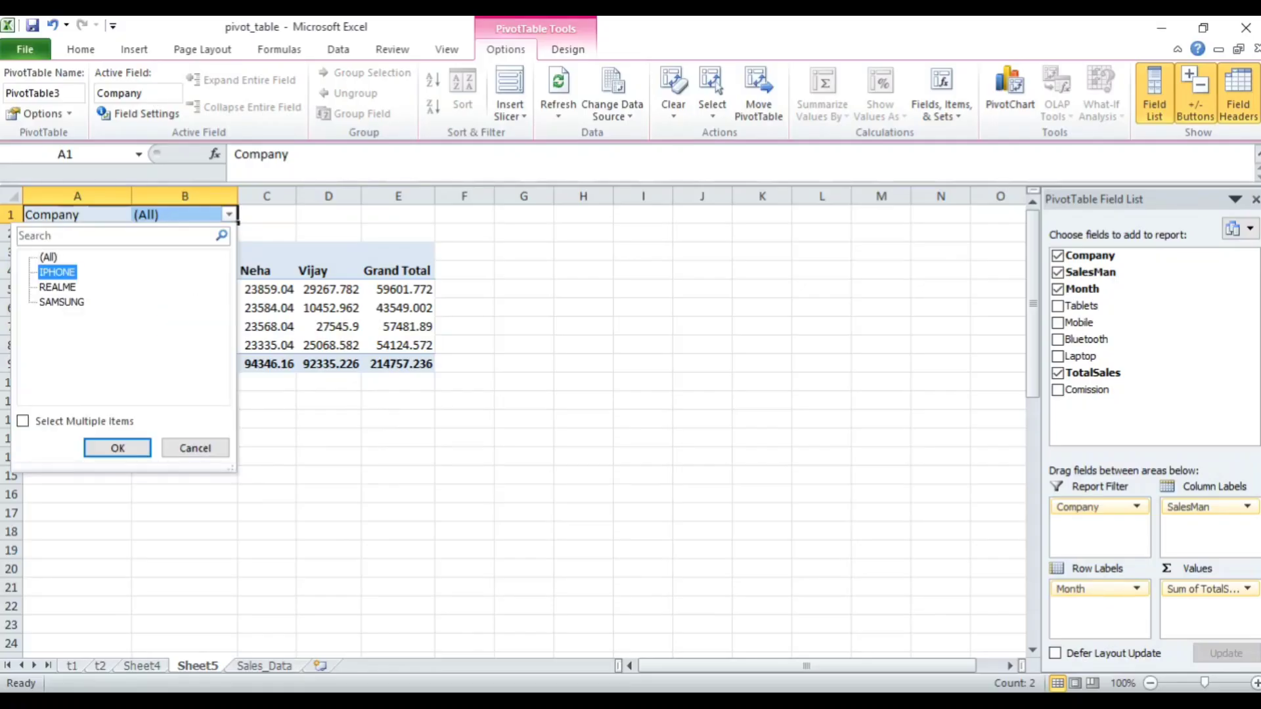
key(Return)
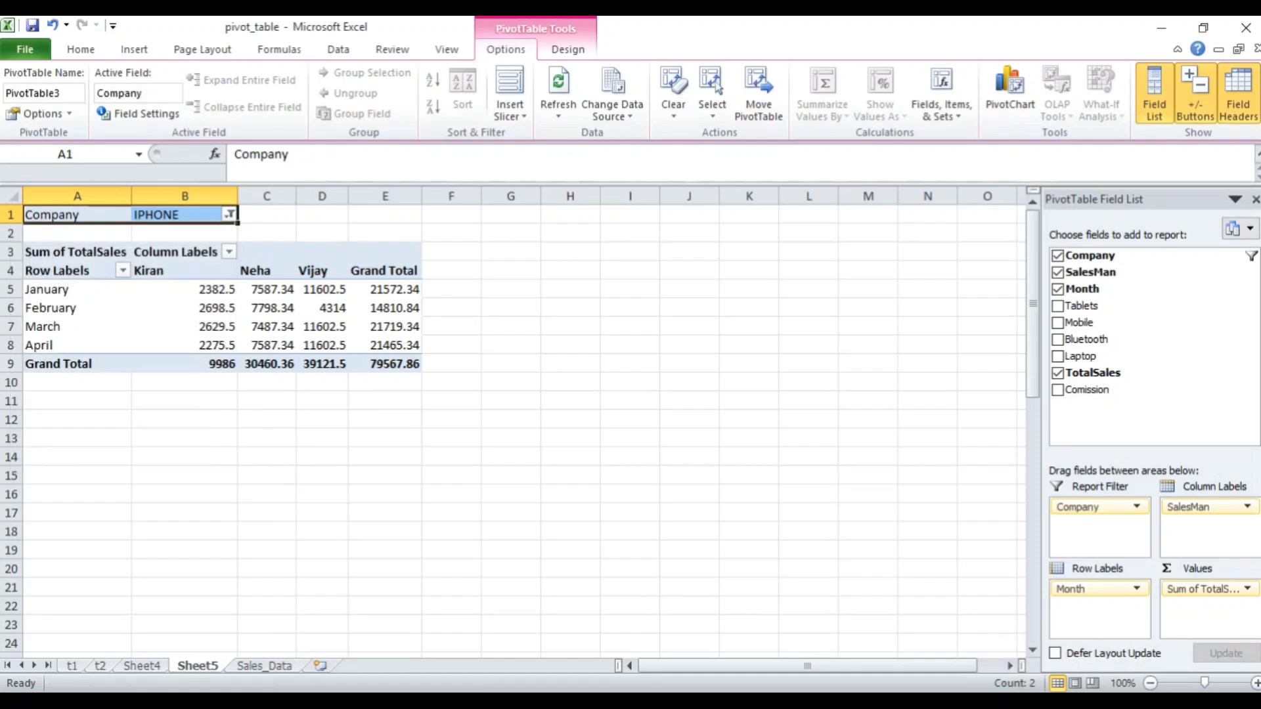
Switch the Company report filter to REALME and finally to SAMSUNG.
key(alt+Down)
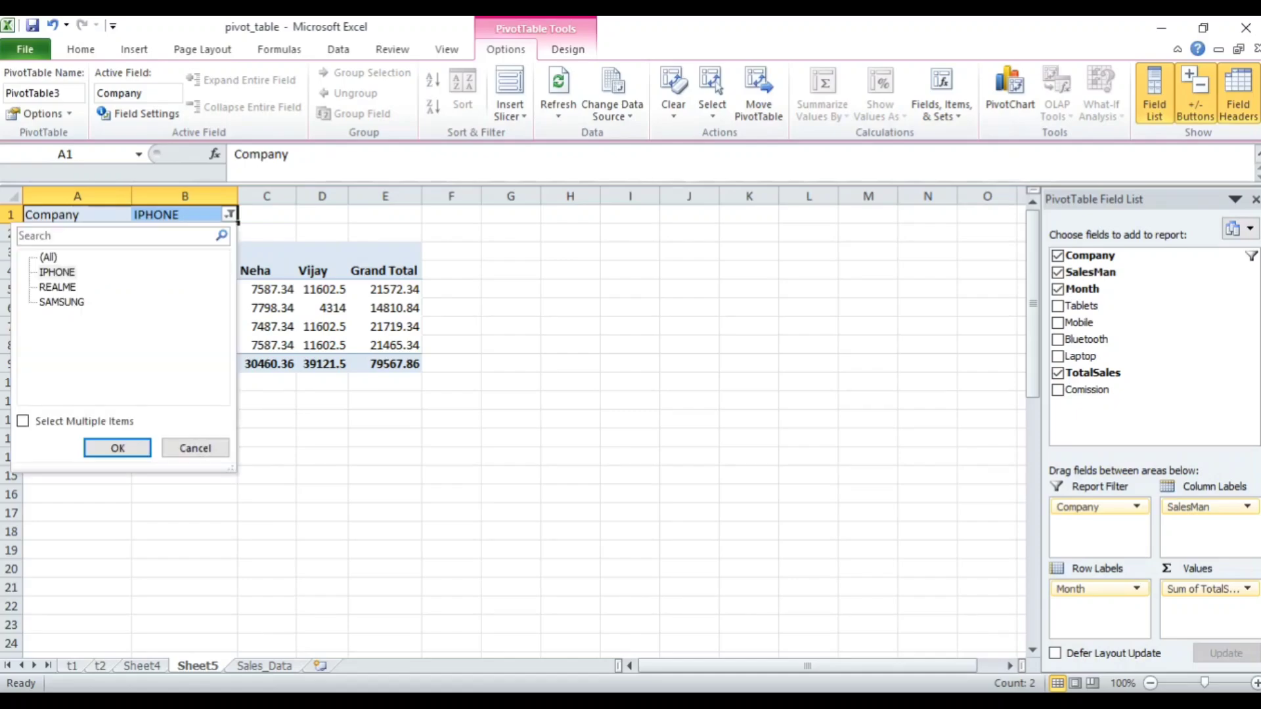
key(Down)
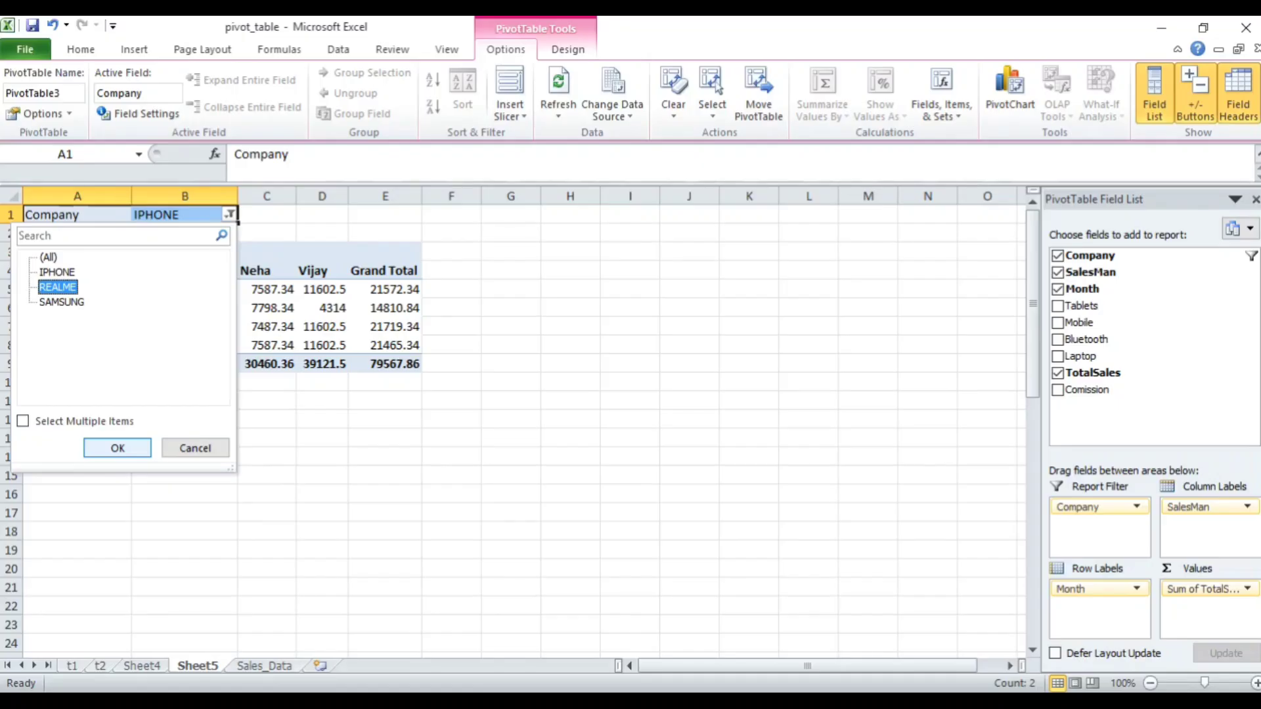
key(Return)
key(alt+Down)
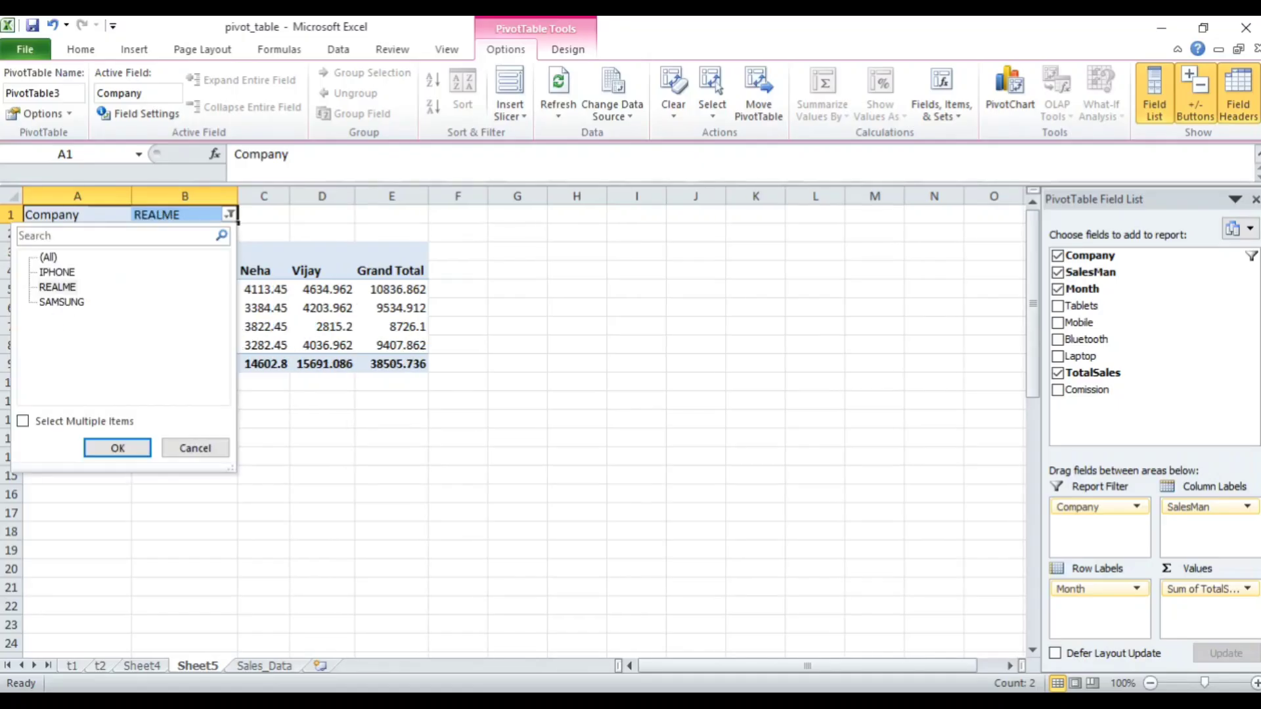
click(62, 302)
click(118, 447)
click(171, 308)
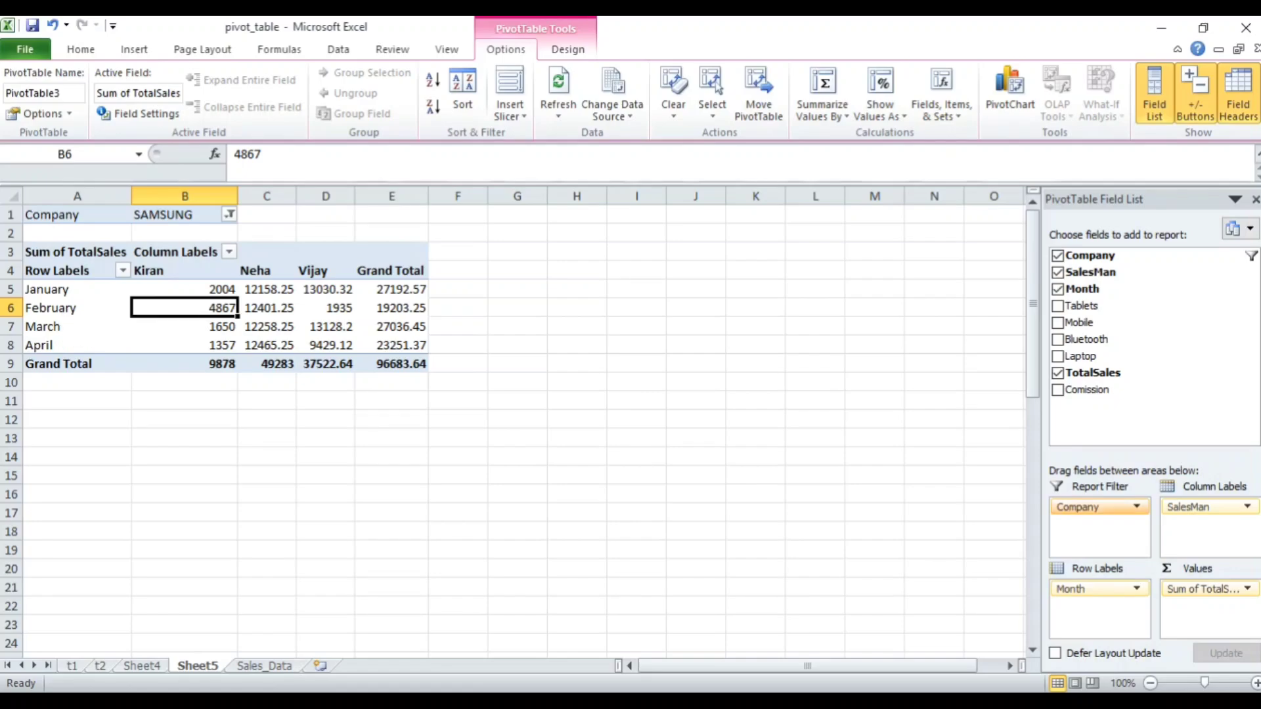
Swap Company into Row Labels and Month into Report Filter, and filter the report to January.
mouse_move(1090, 506)
mouse_down()
mouse_move(1098, 604)
mouse_move(1095, 508)
mouse_up()
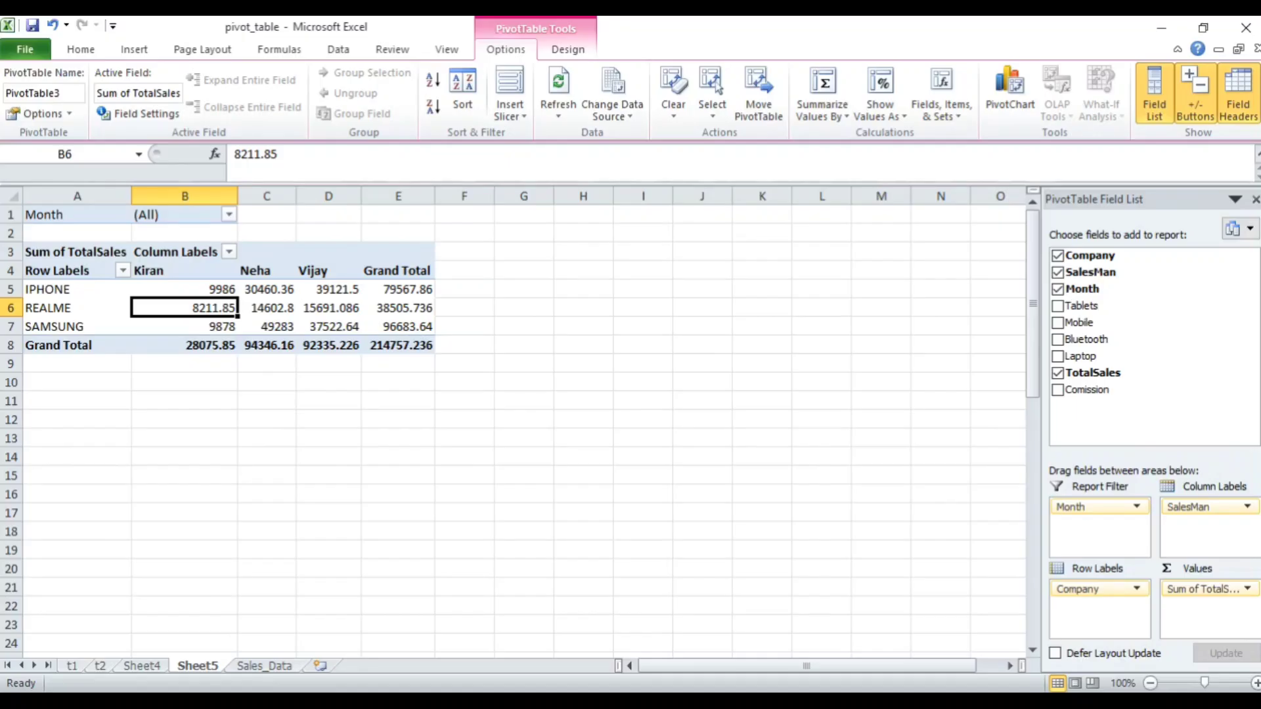
click(228, 215)
click(58, 273)
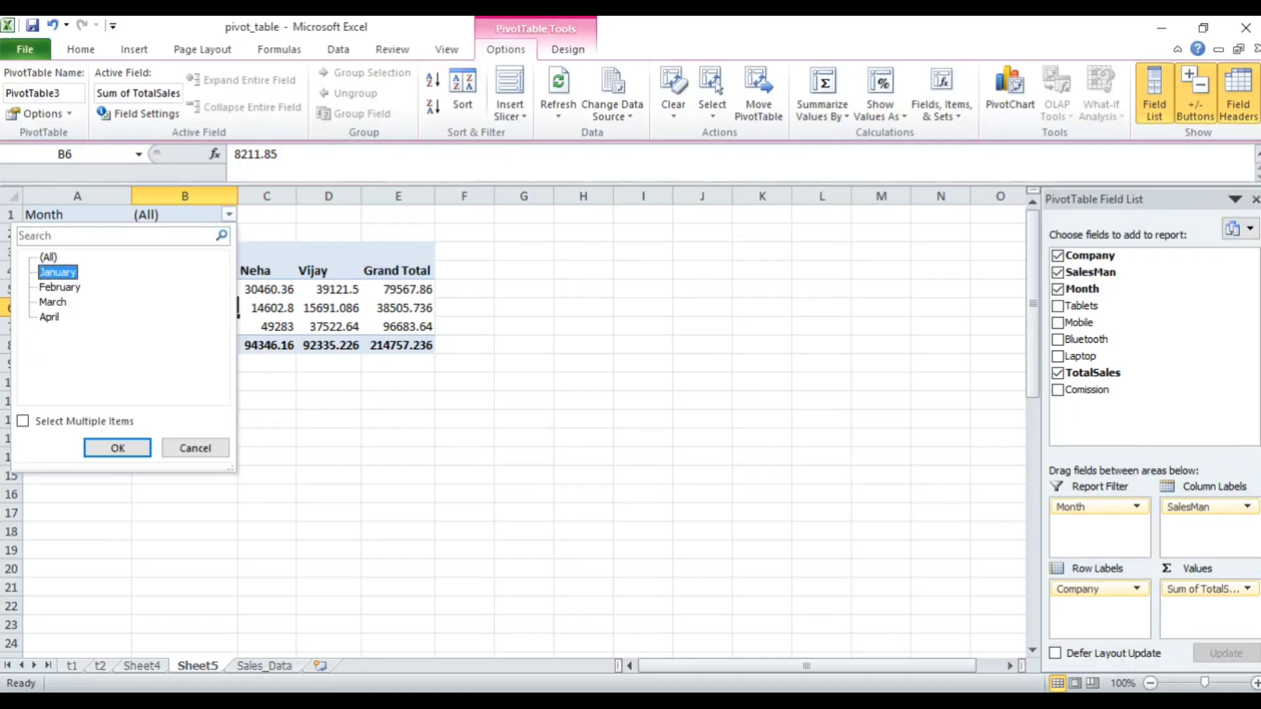
click(117, 448)
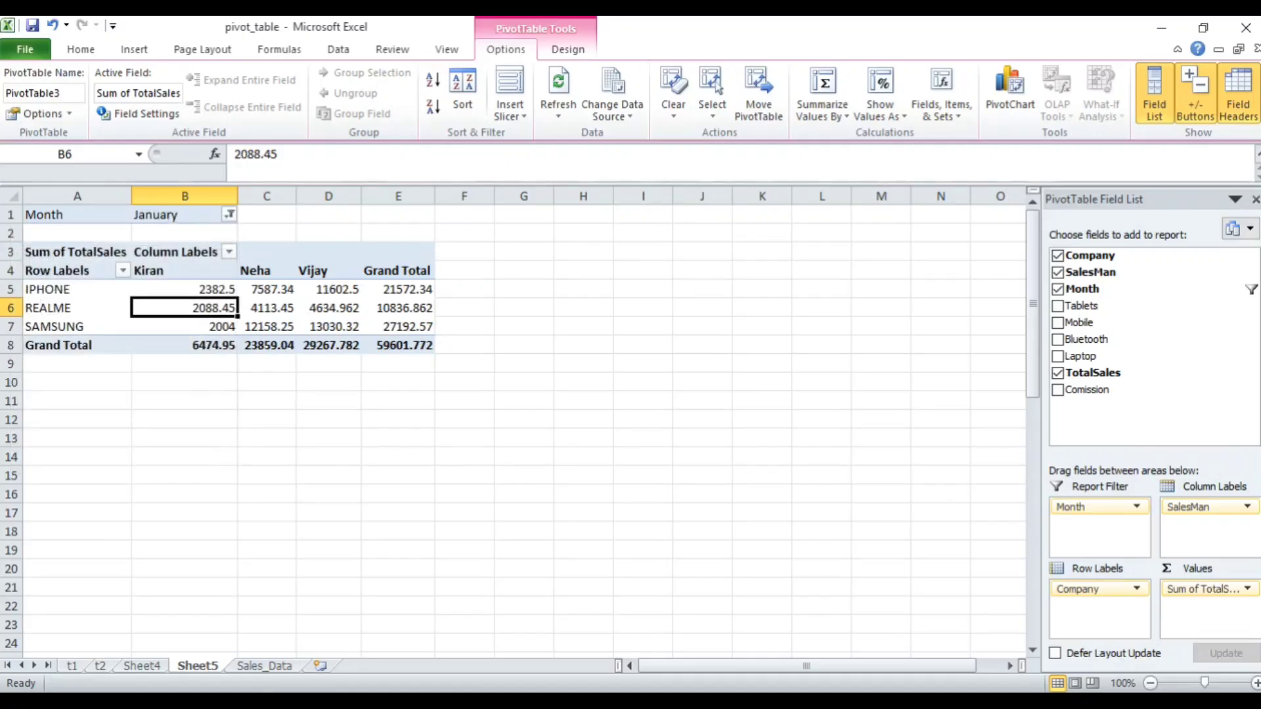
Switch the Month report filter to March and finally to April.
click(229, 215)
click(52, 301)
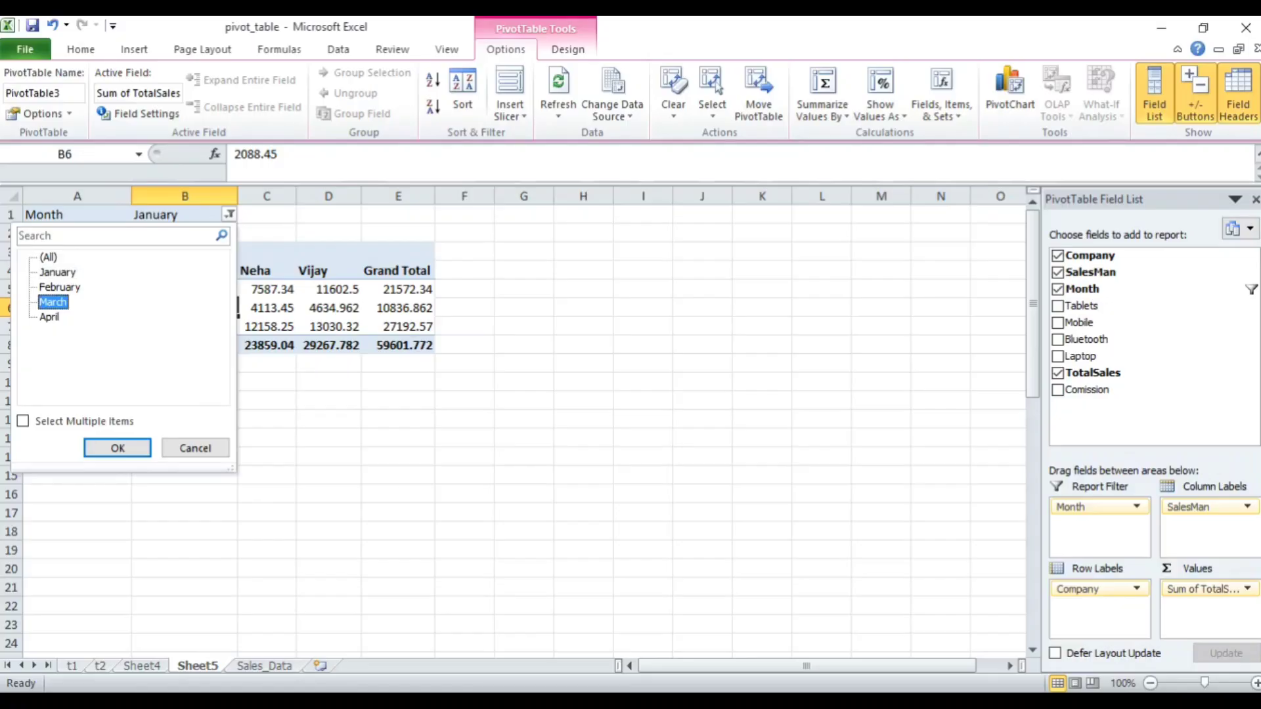
click(117, 449)
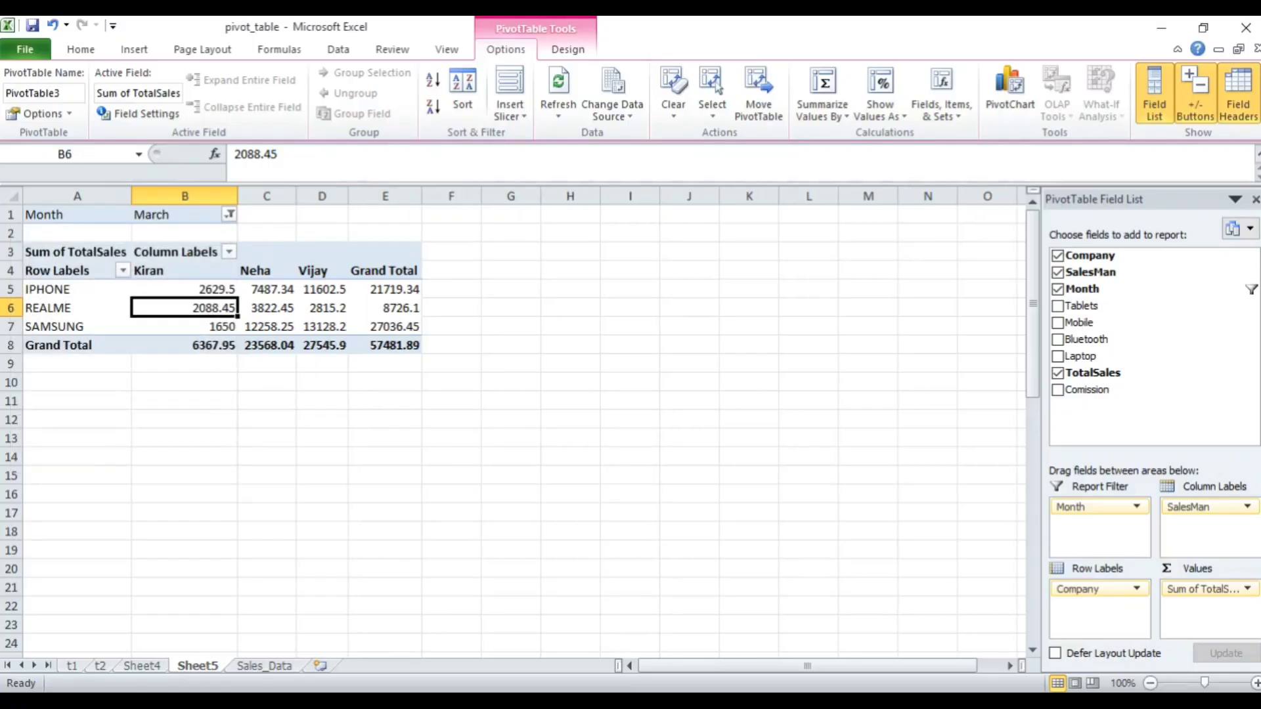
click(228, 215)
click(50, 316)
click(118, 449)
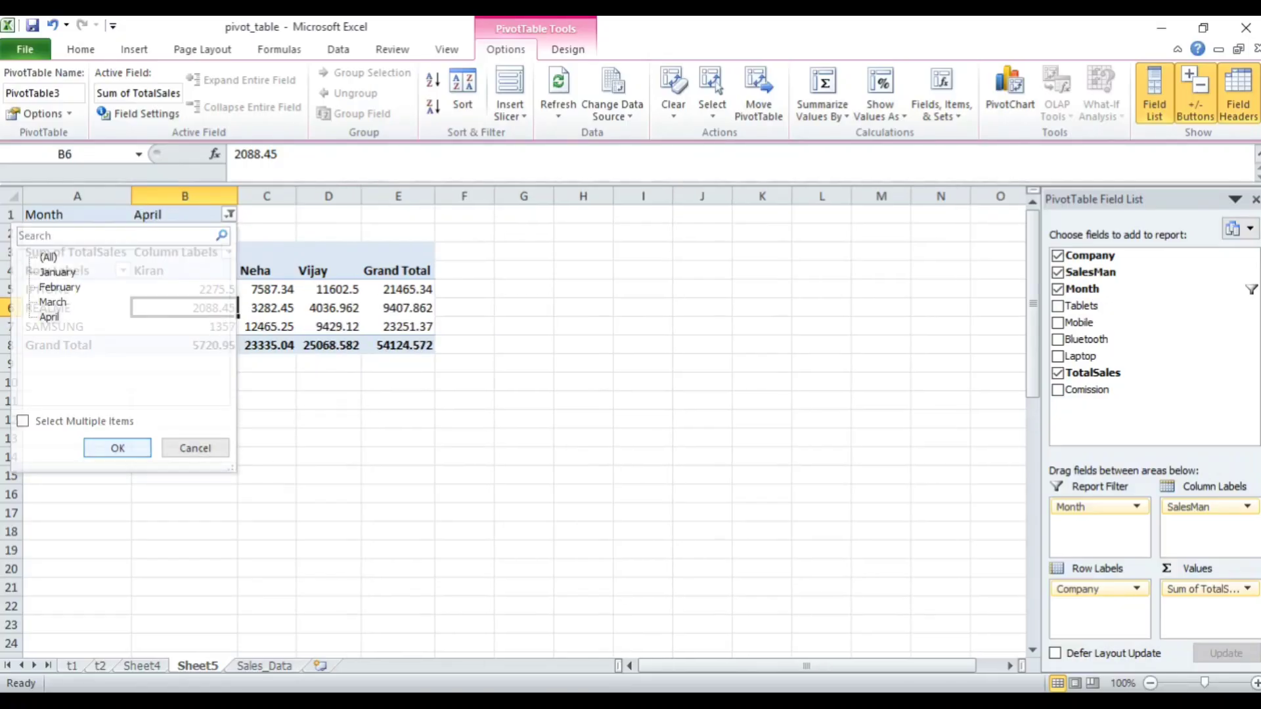
Allow multiple items in the Month filter, apply only January and February, and remove Month from Report Filter.
click(228, 215)
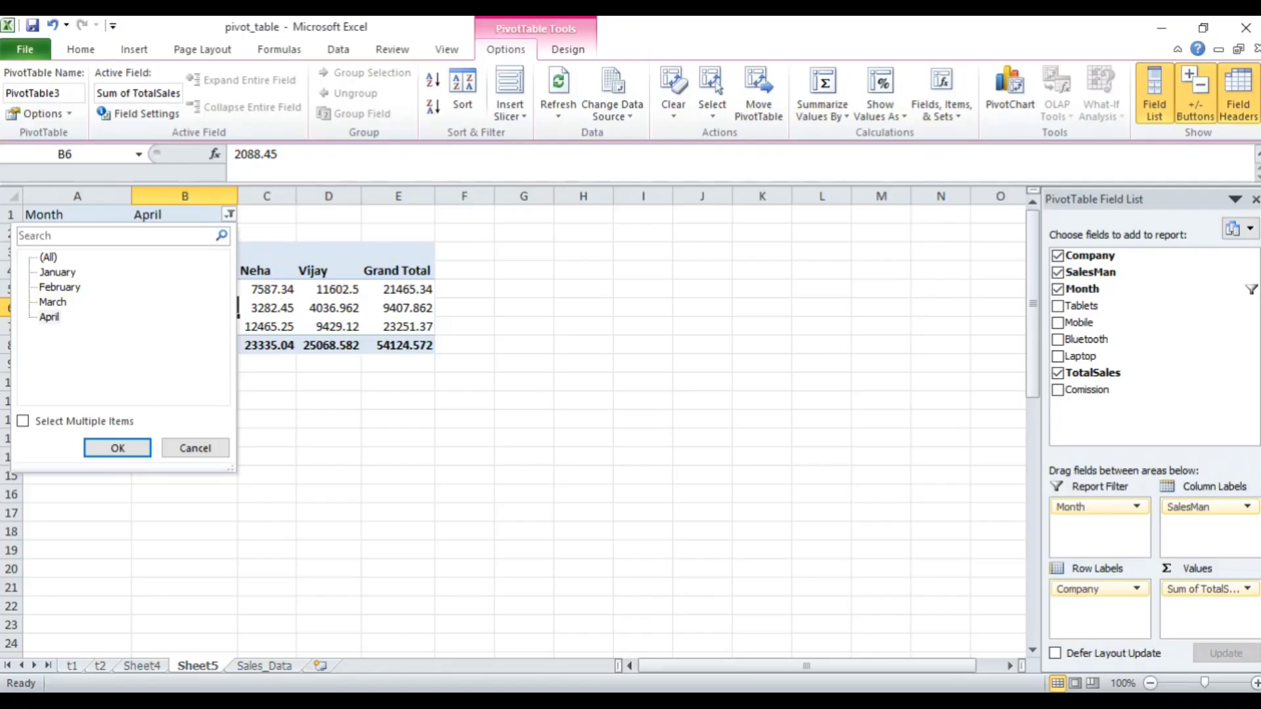
click(23, 421)
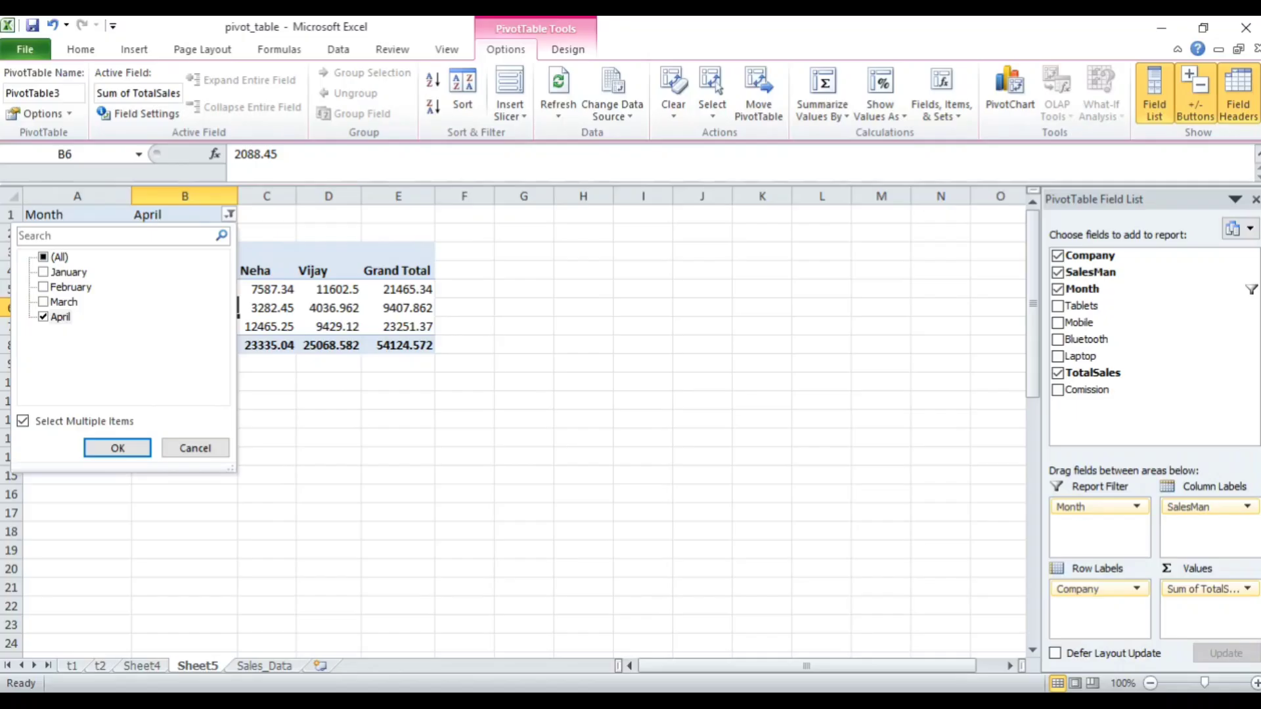
click(43, 272)
click(43, 287)
click(44, 316)
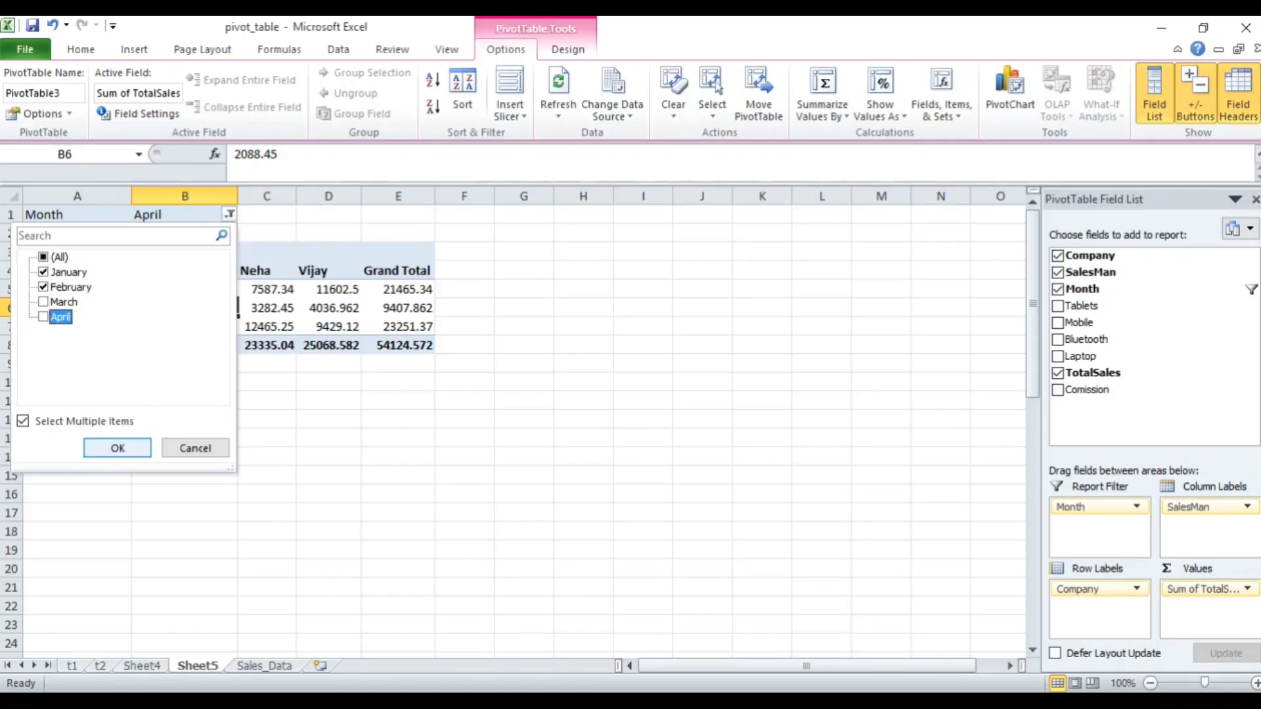
click(118, 447)
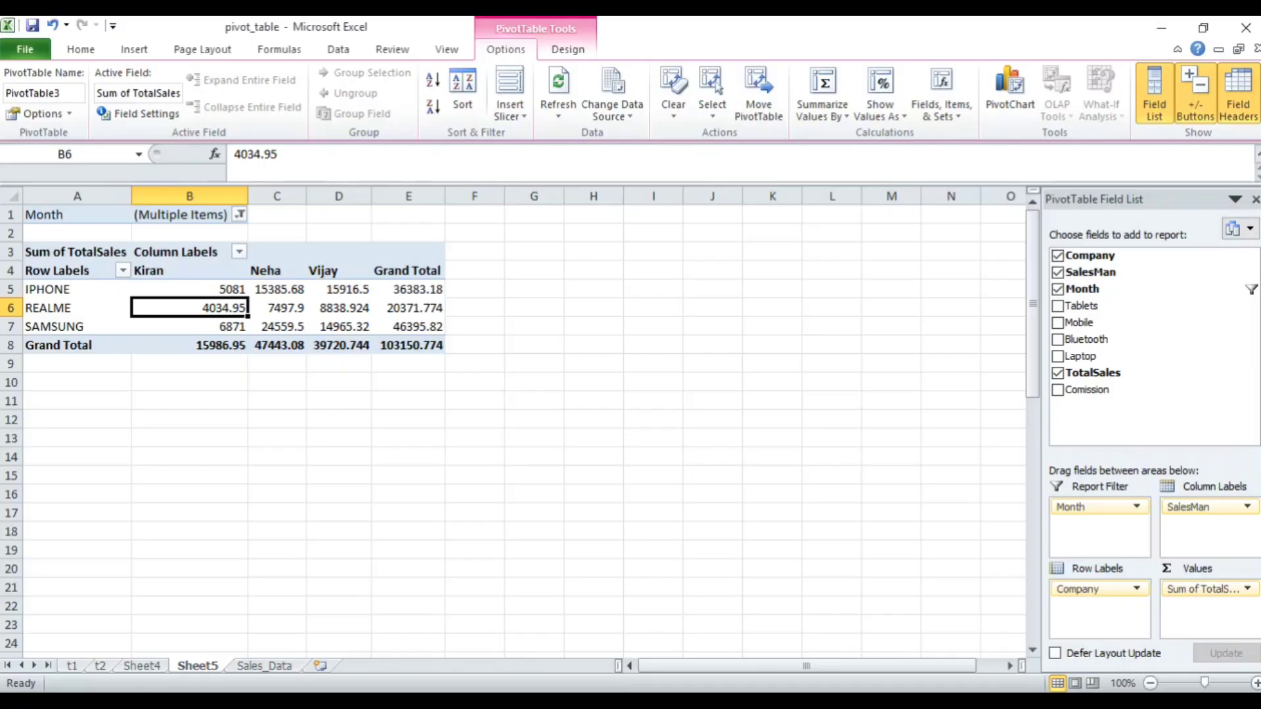
drag(1084, 507, 1110, 401)
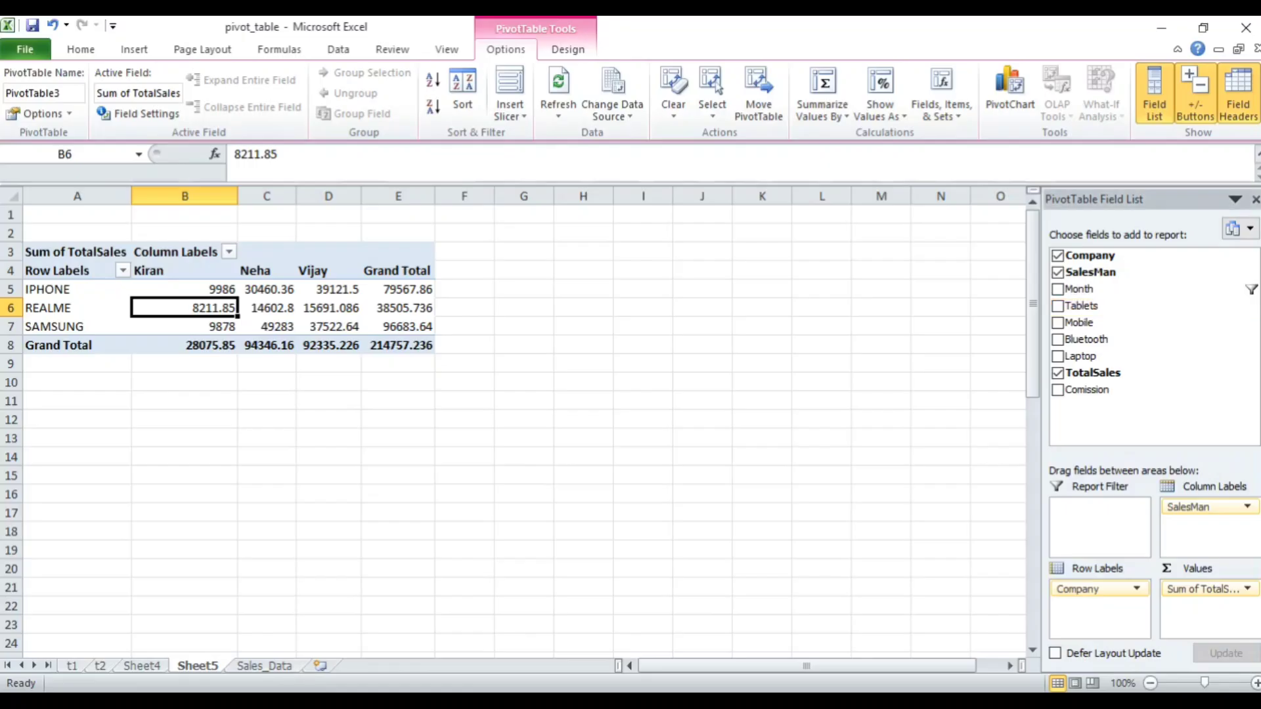
Try Tablets as the report filter, browse its filter values without applying one, and remove the field.
drag(1080, 306, 1095, 509)
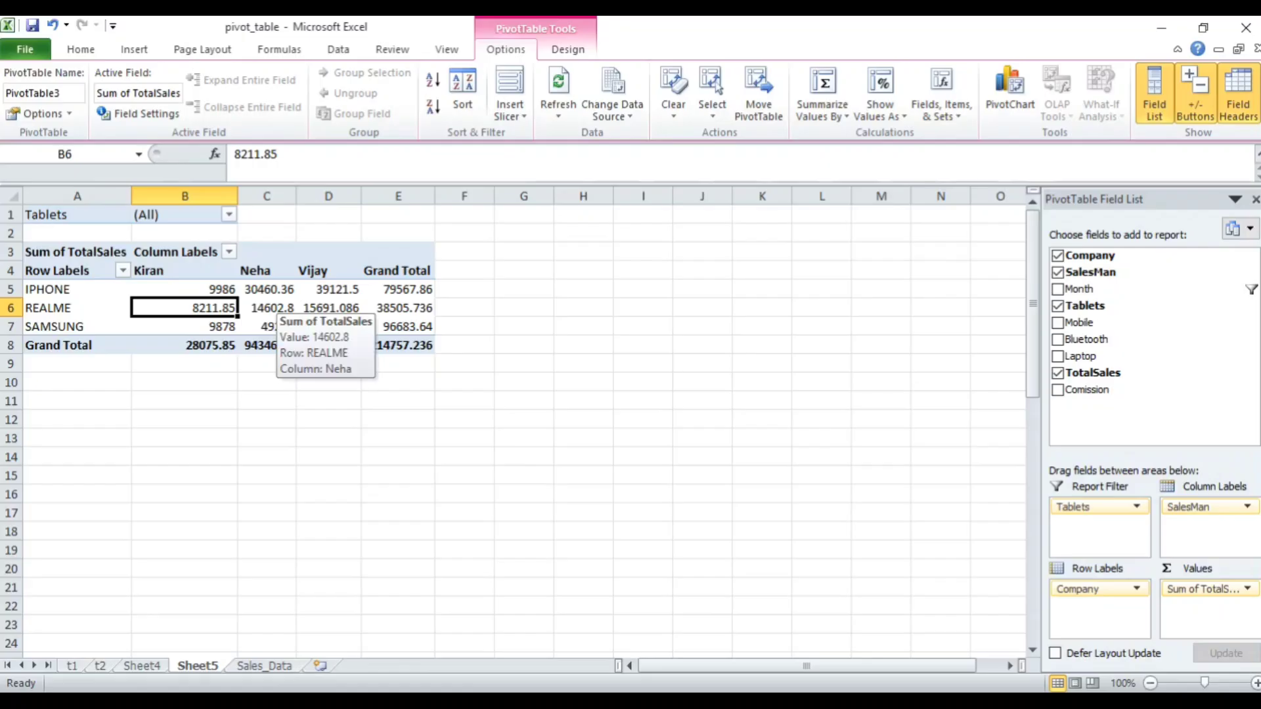
click(228, 215)
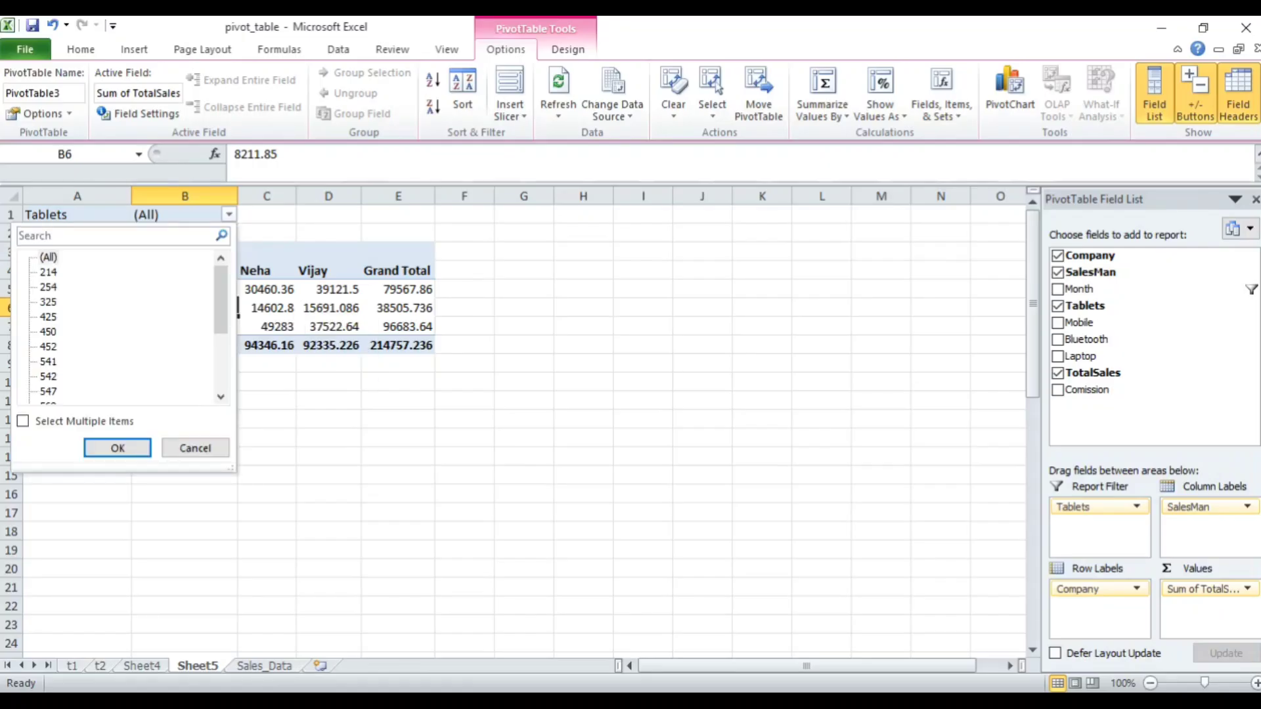
scroll(118, 324, down, 3)
click(195, 448)
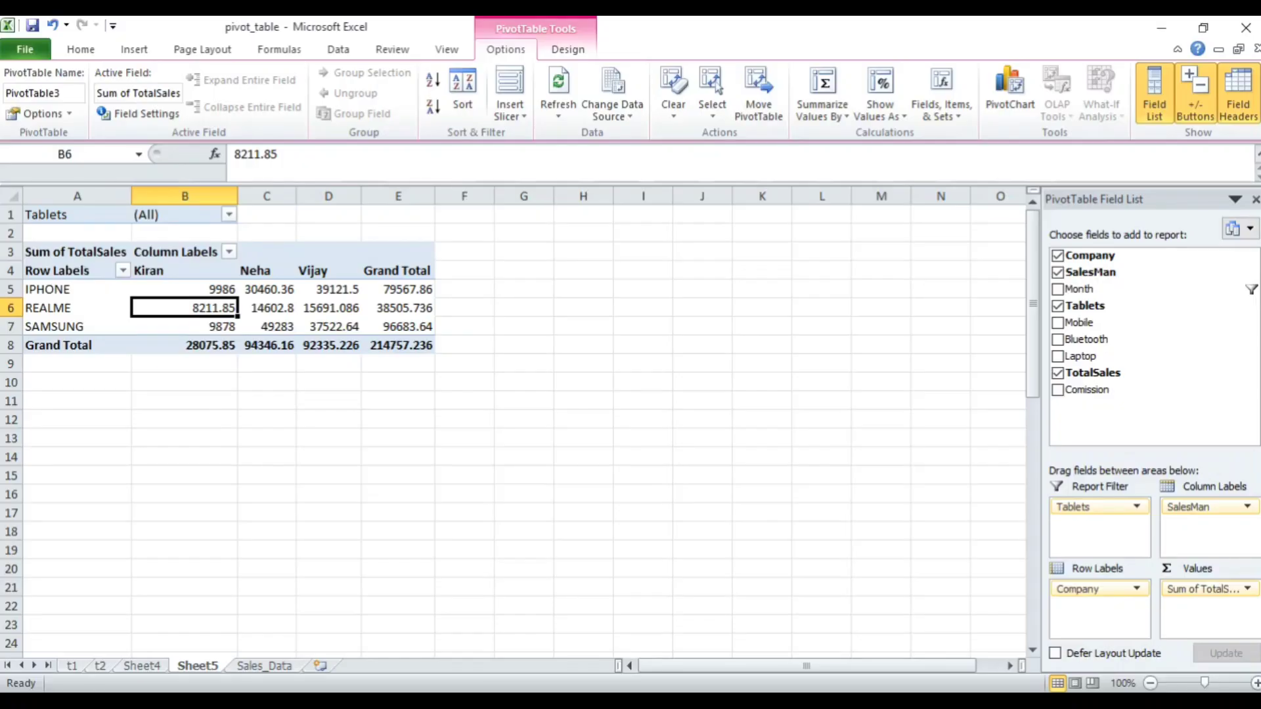
drag(1085, 507, 834, 460)
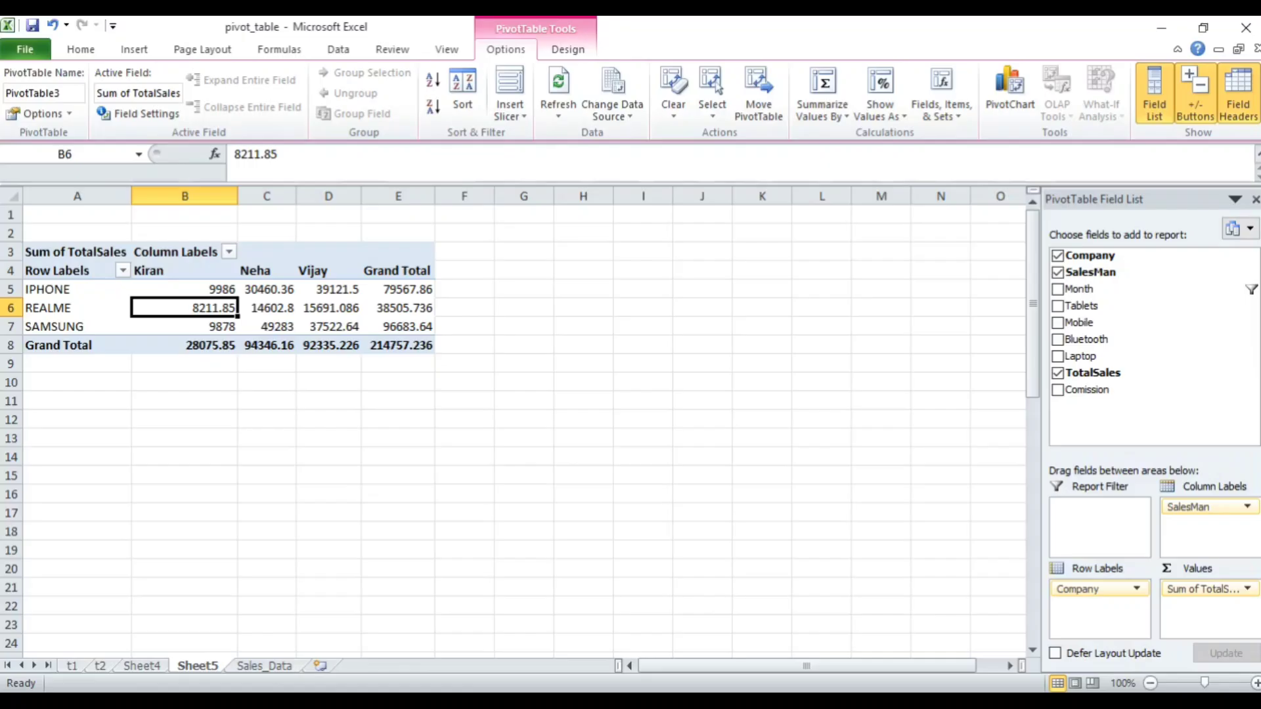
Remove Sum of TotalSales from Values and move SalesMan from Column Labels to Values as a count.
drag(1202, 588, 1149, 339)
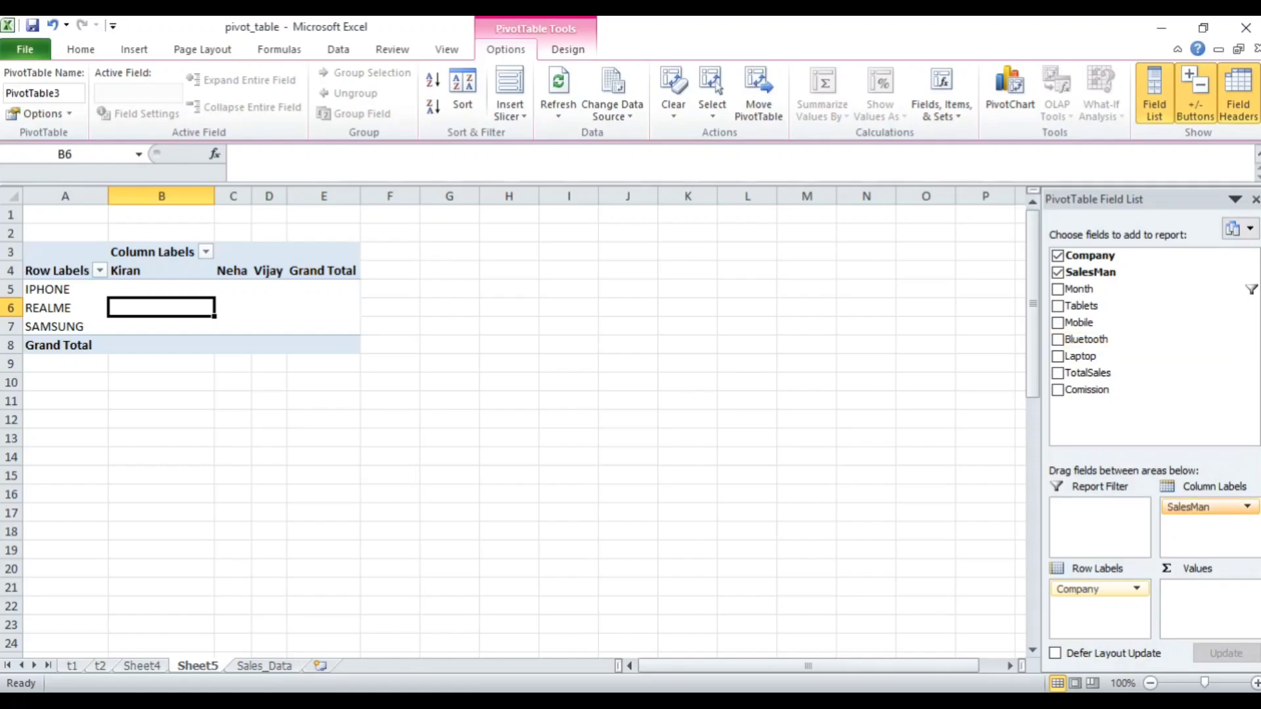
drag(1189, 507, 1205, 591)
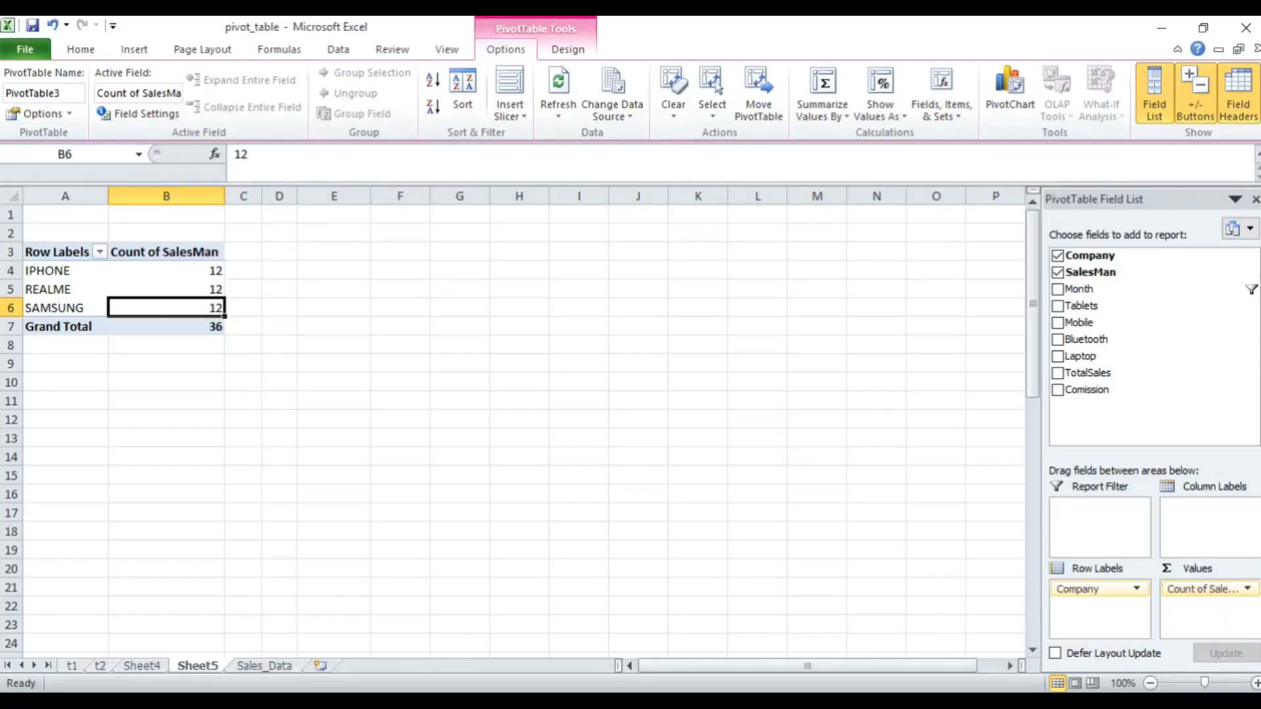
click(185, 269)
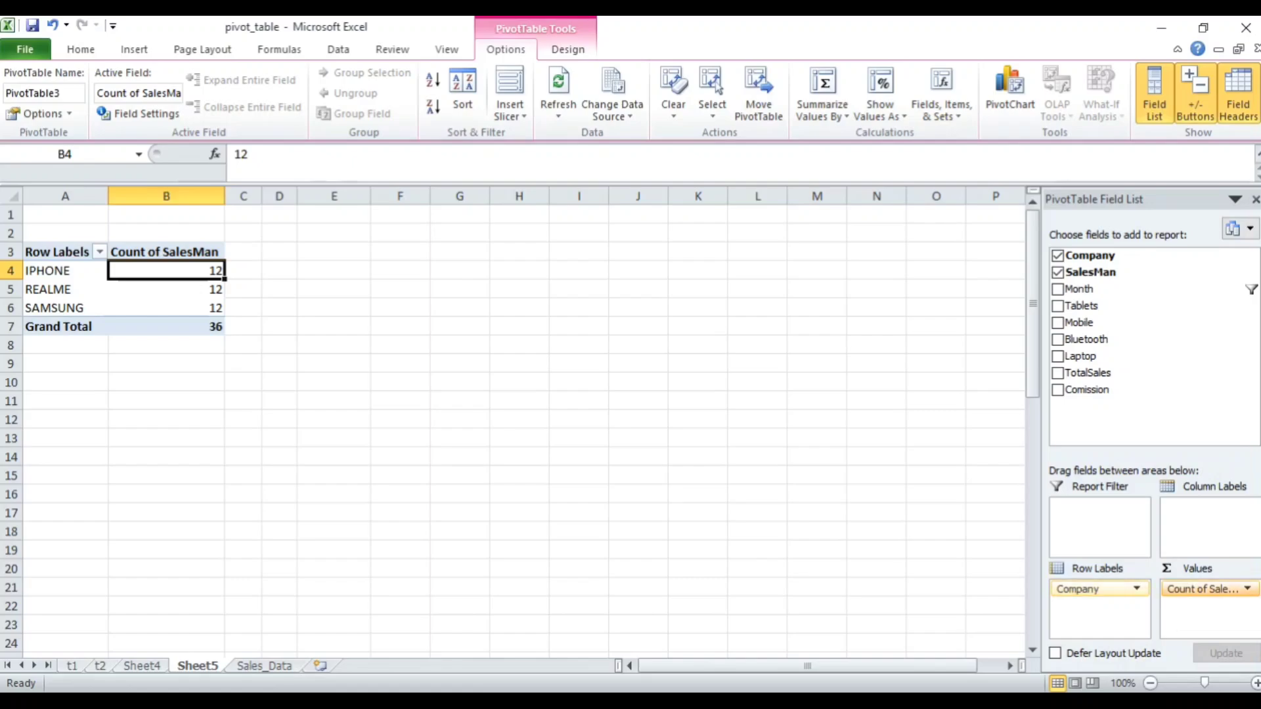
Remove Count of SalesMan from Values and add Month there as a count per company.
click(1202, 588)
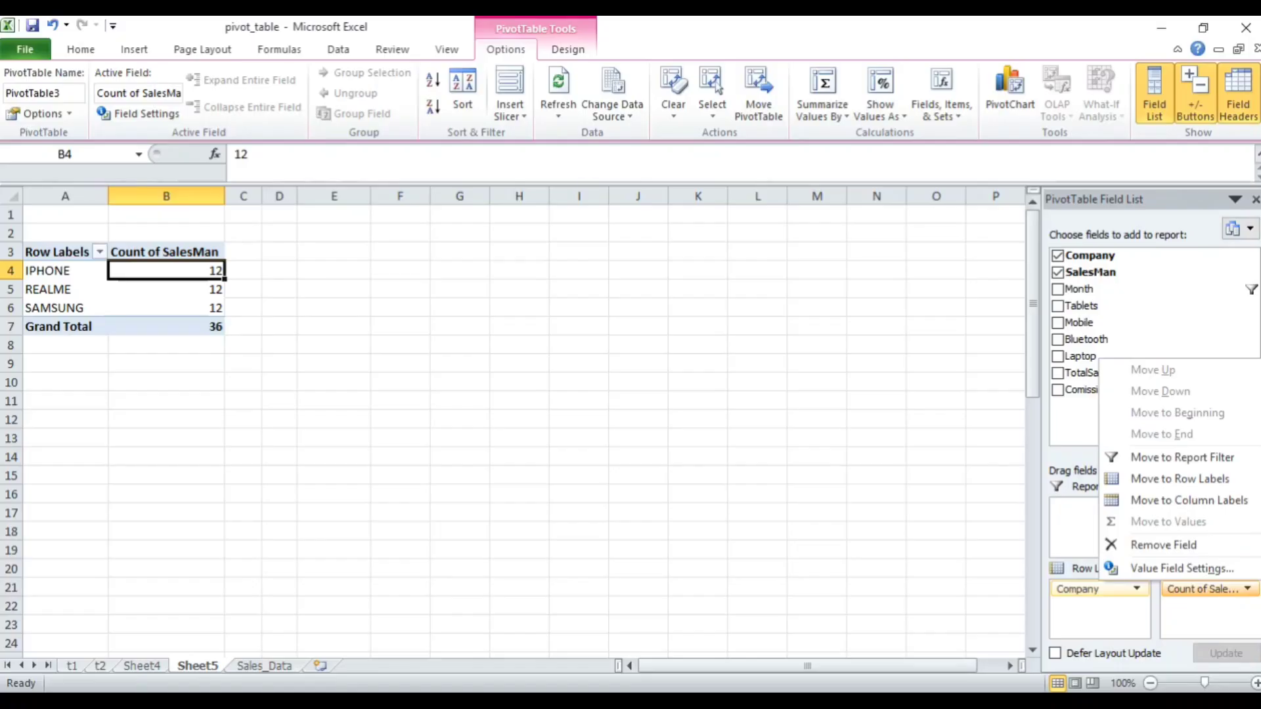
click(1201, 589)
drag(1202, 589, 1154, 340)
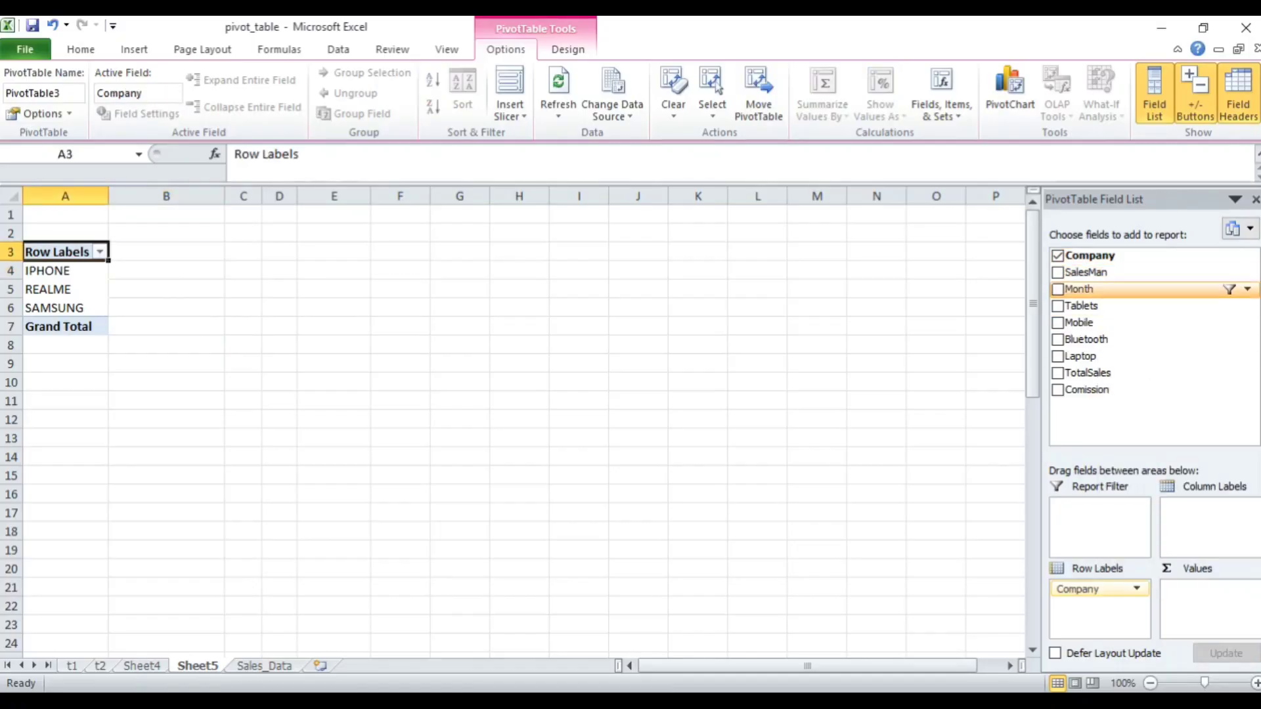
click(1058, 289)
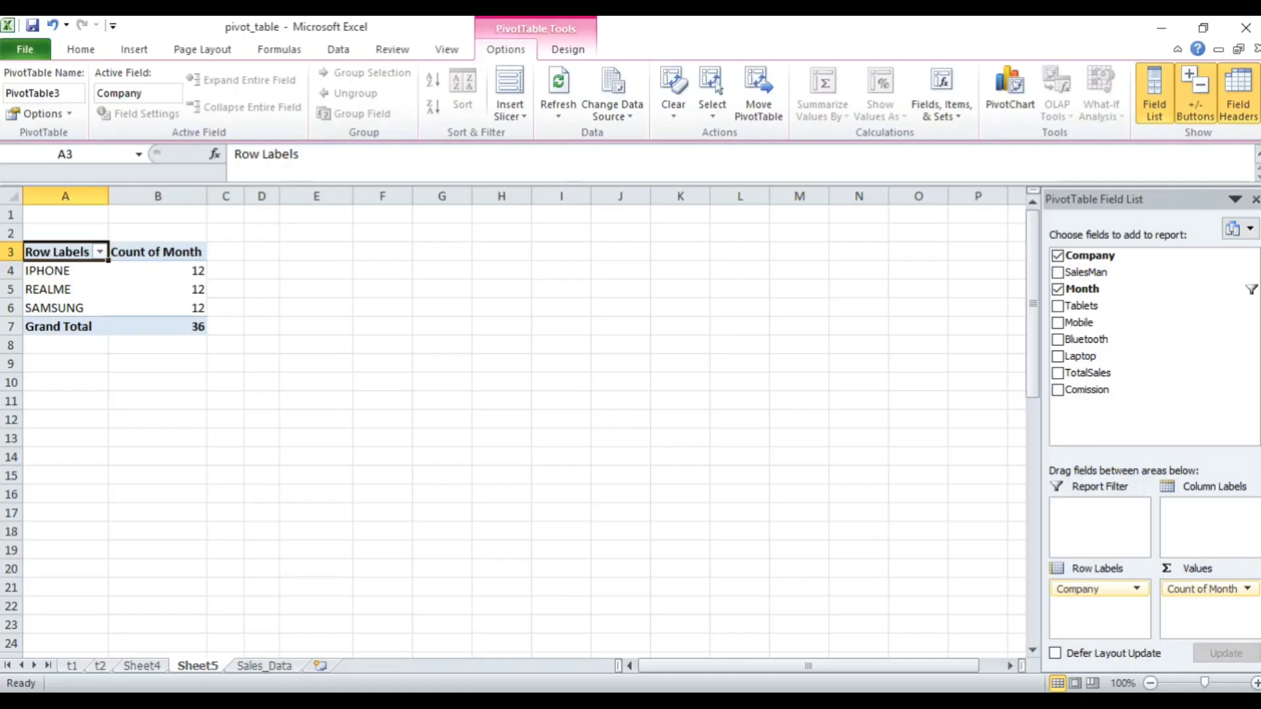
Filter the company row labels to exclude the GRAND TOTAL item.
click(100, 252)
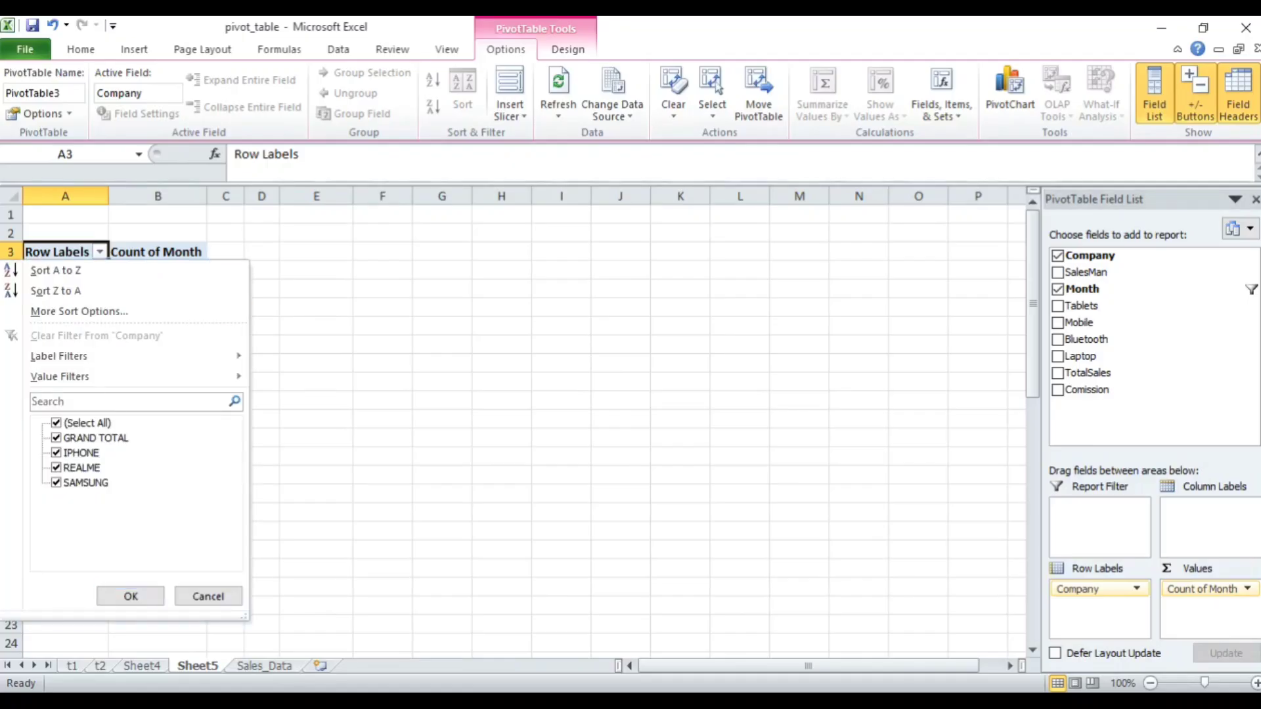
click(96, 438)
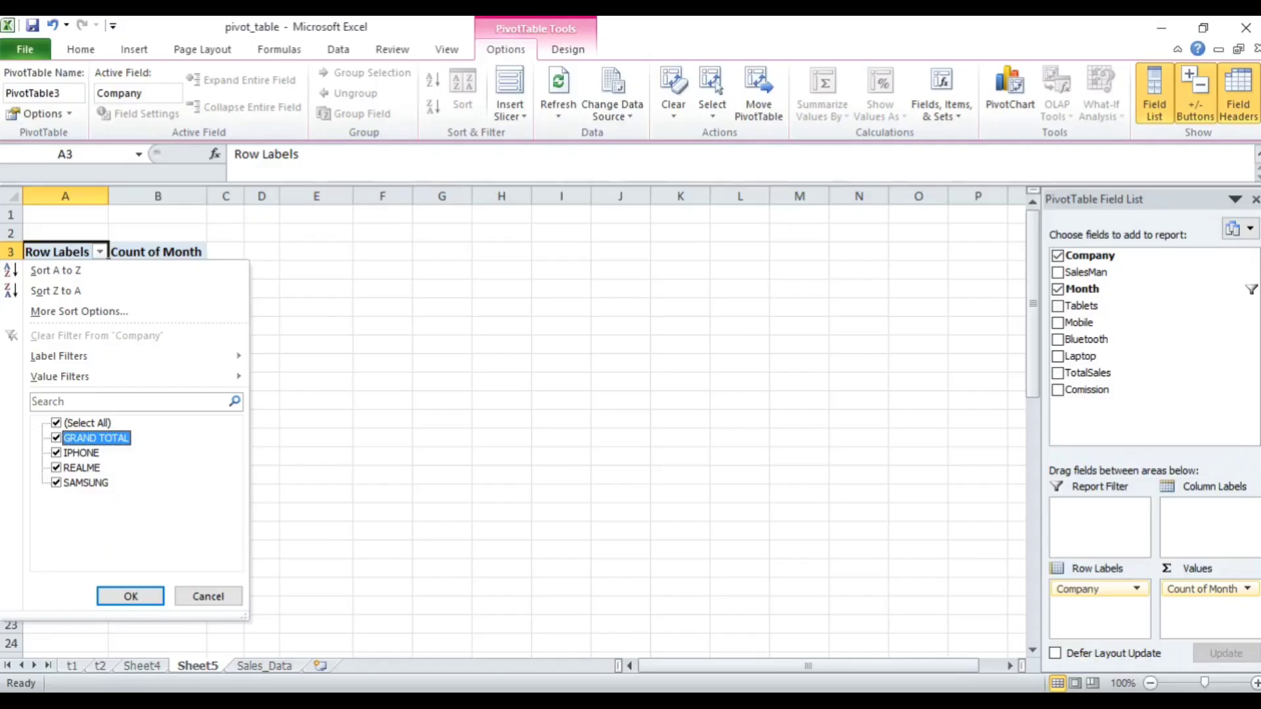
click(55, 438)
click(130, 596)
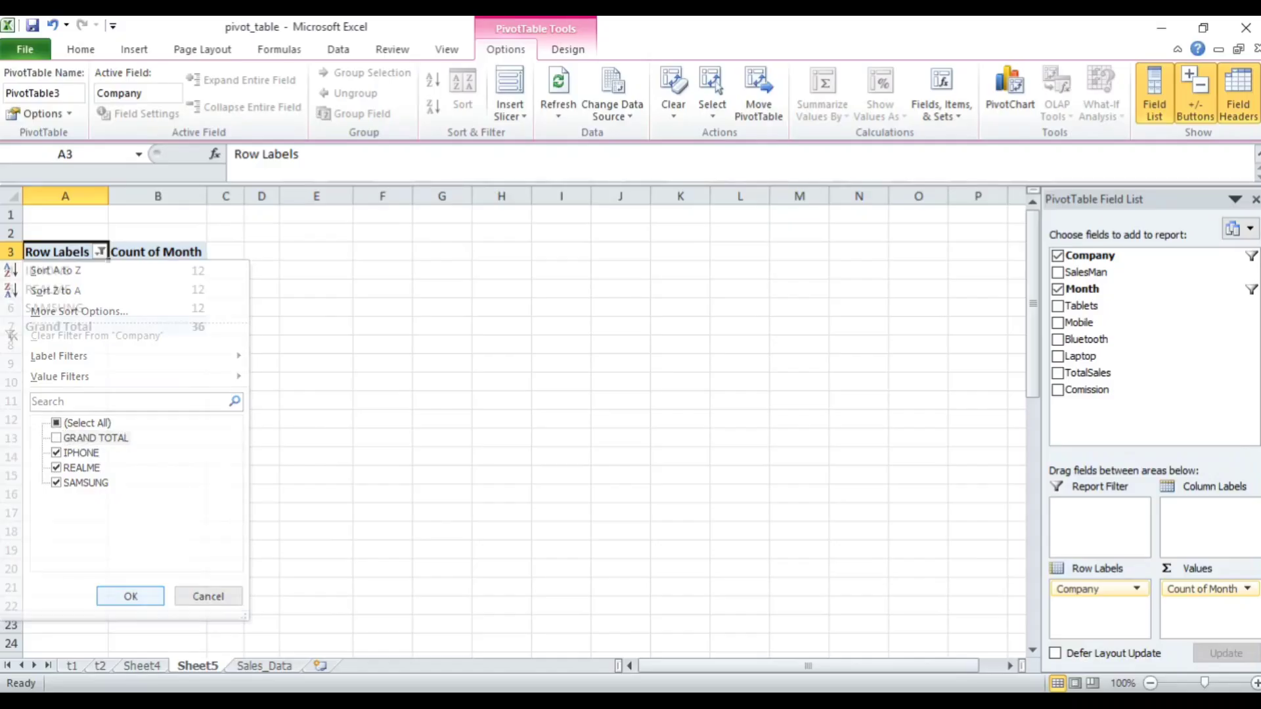
Empty the PivotTable on Sheet5 by removing Count of Month, the Company row labels and Count of SalesMan.
click(138, 289)
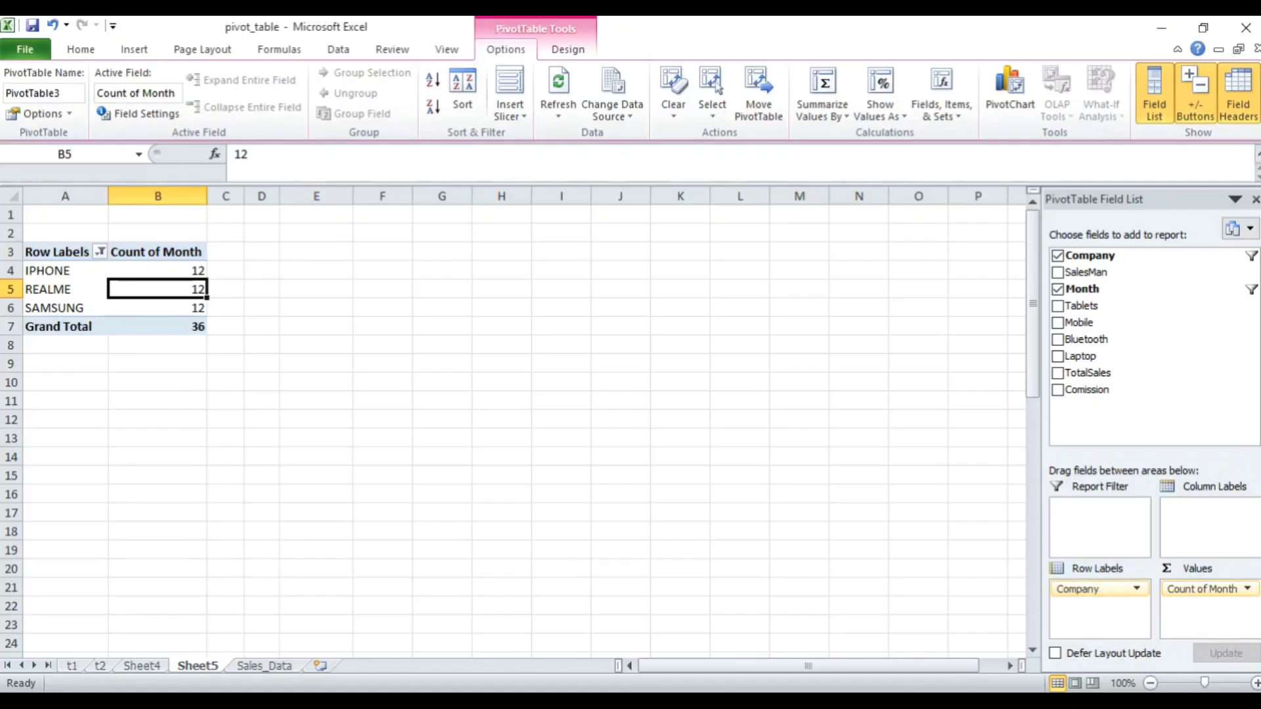
drag(1203, 589, 1162, 410)
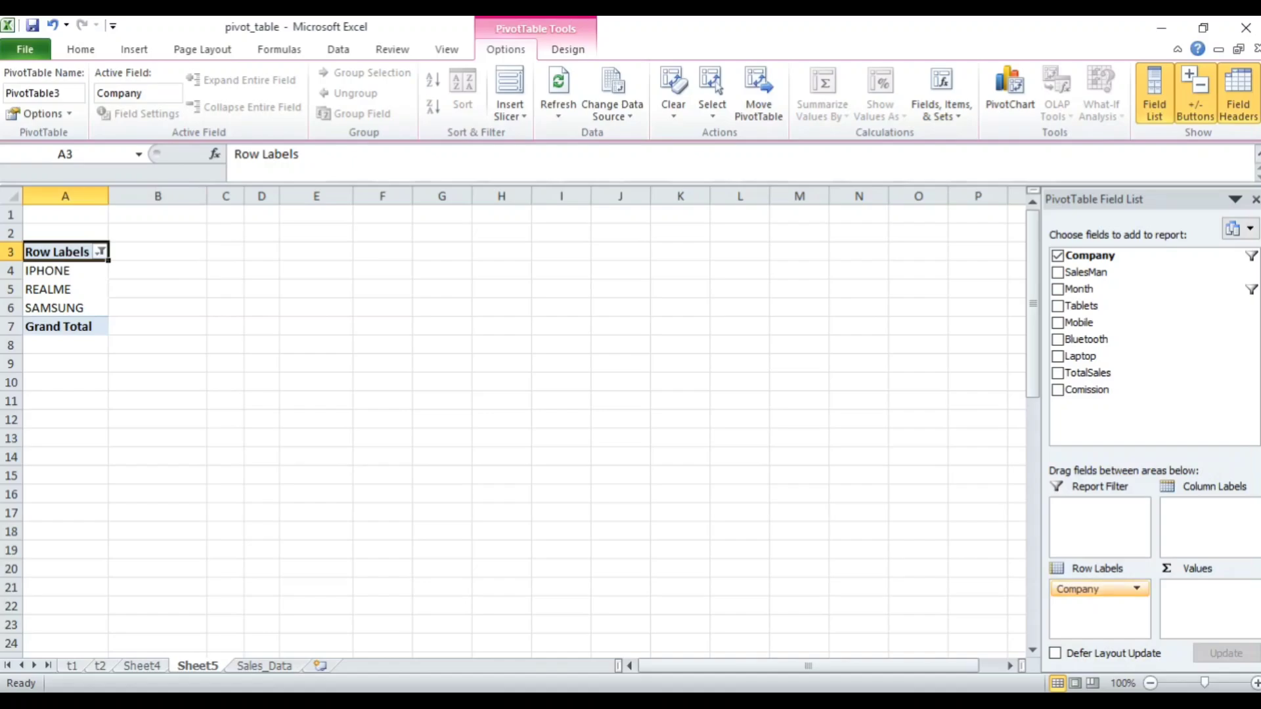
drag(1093, 589, 1208, 598)
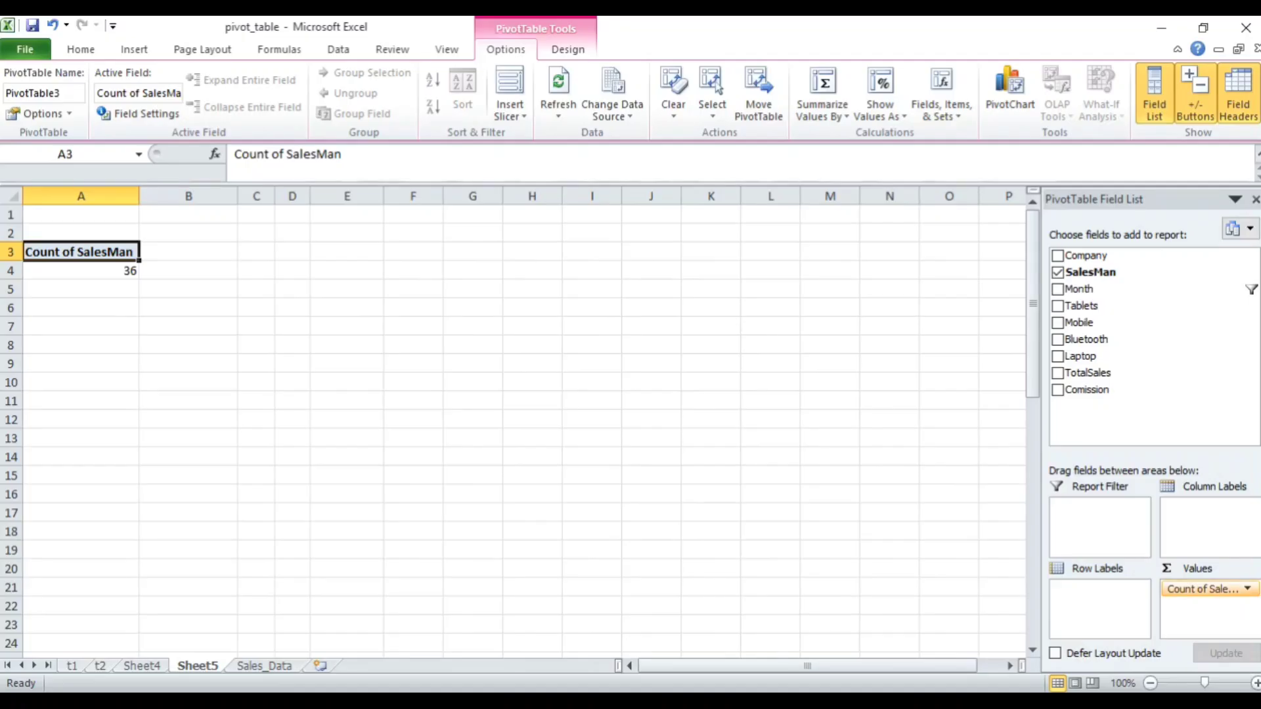
drag(1203, 589, 1126, 315)
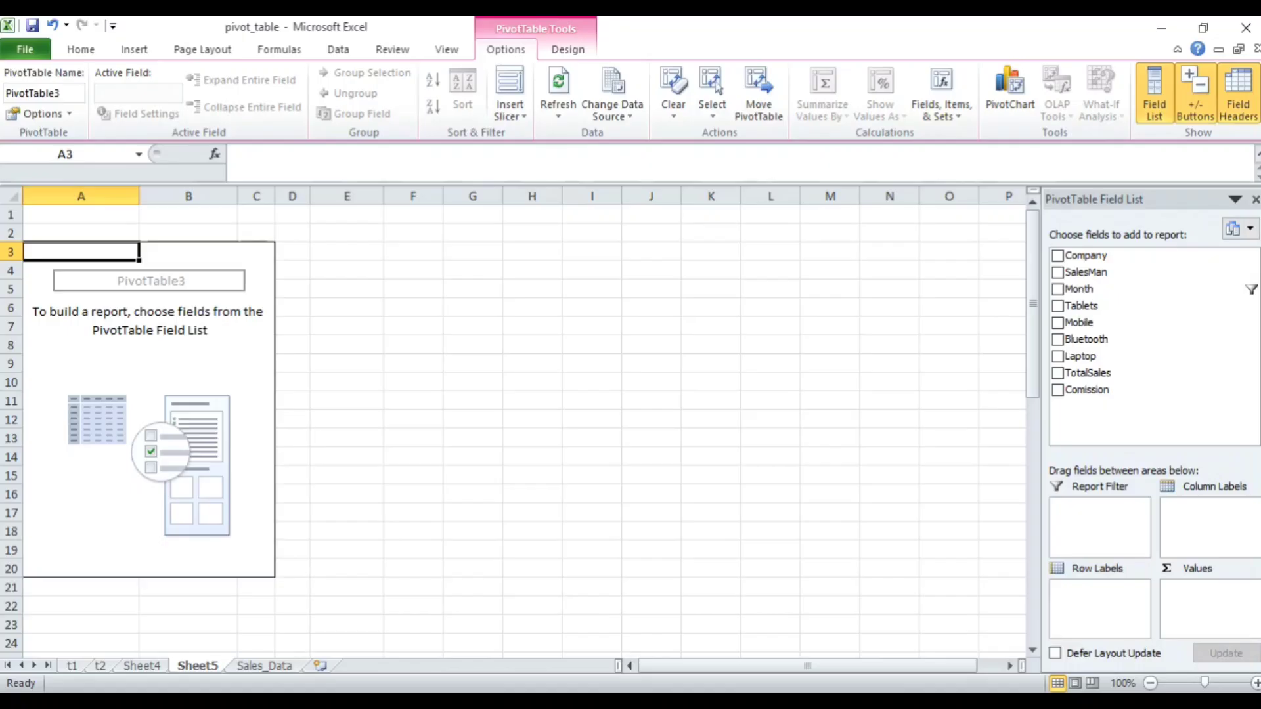
Increase the font size of the entire PivotTable on Sheet4 to 18.
click(264, 666)
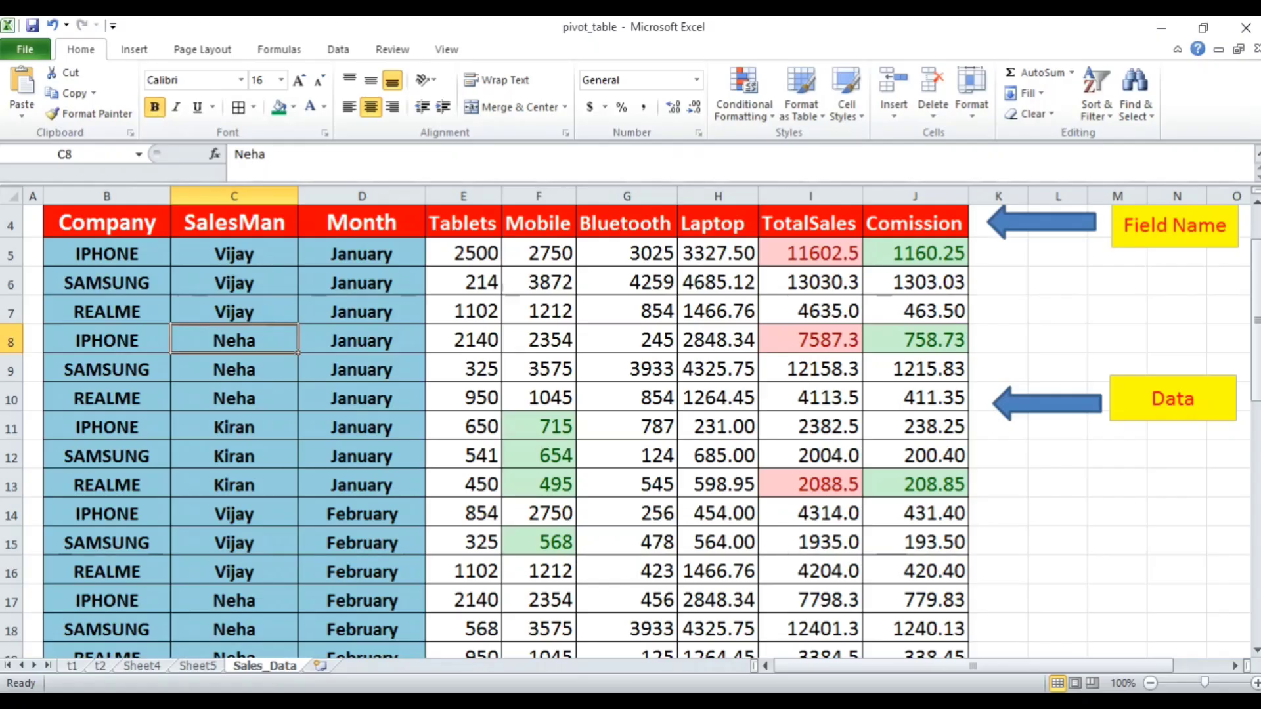
click(362, 427)
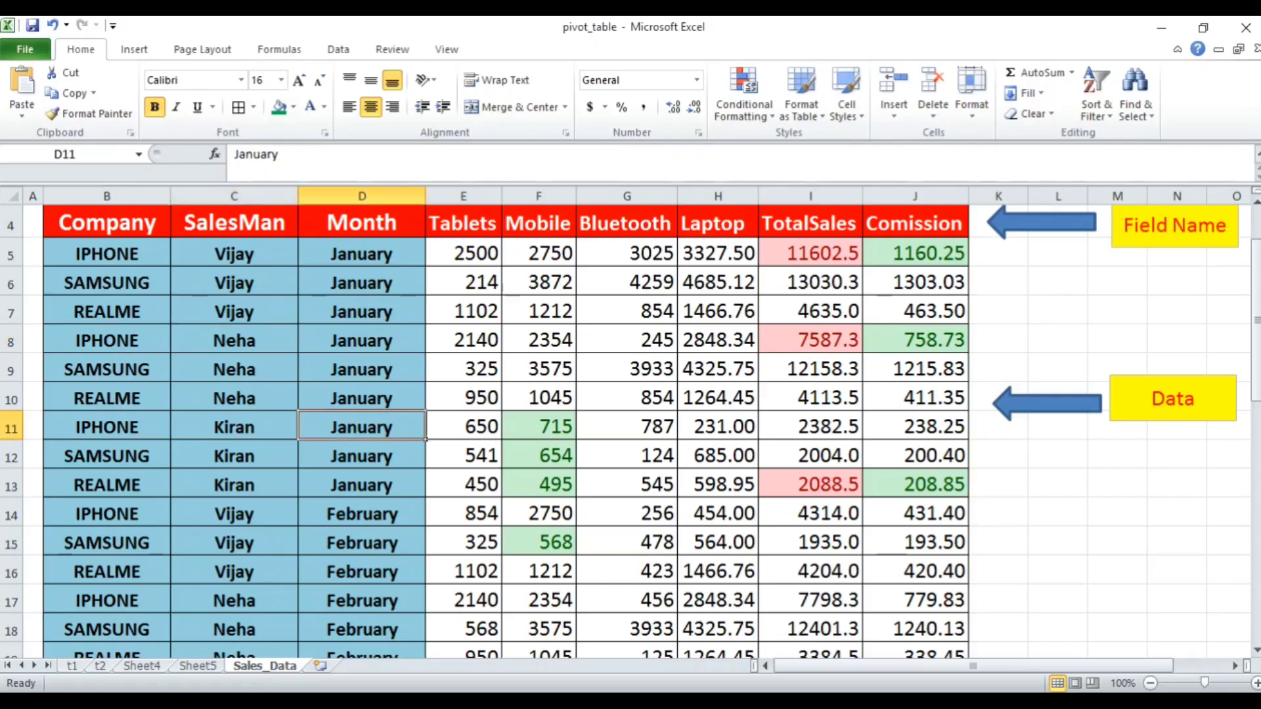
click(142, 666)
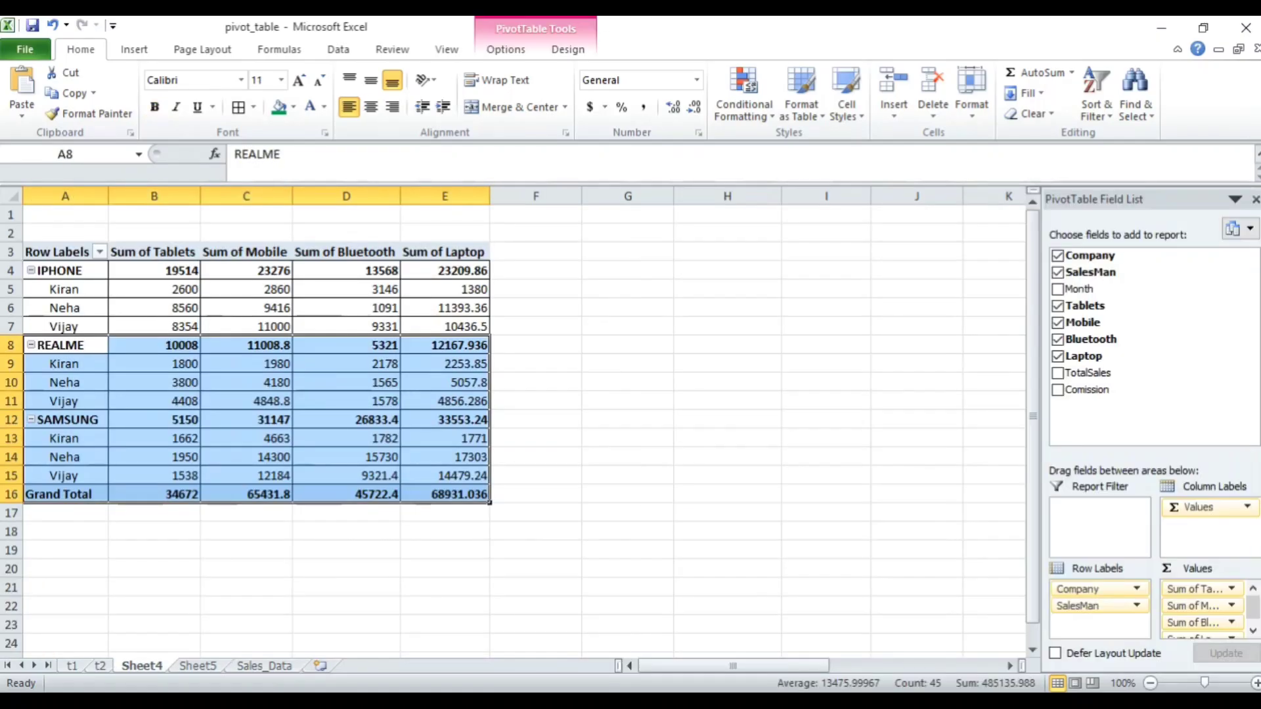
click(394, 291)
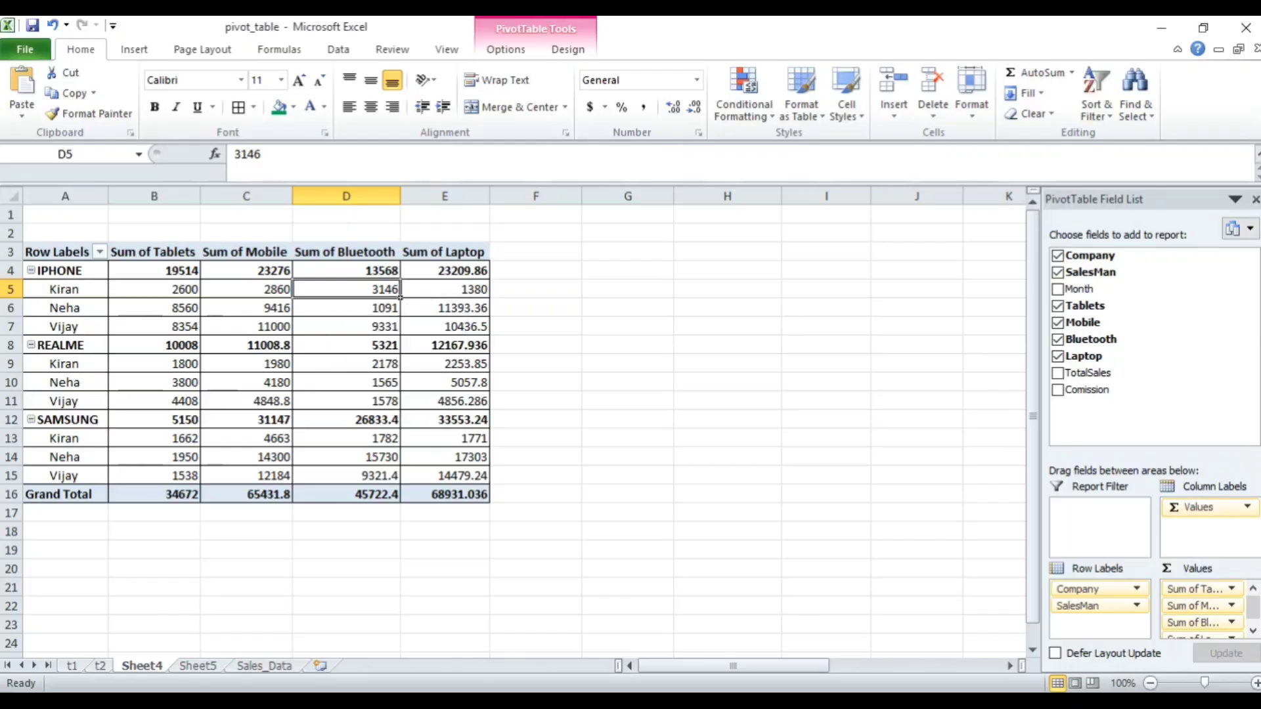
drag(59, 252, 463, 496)
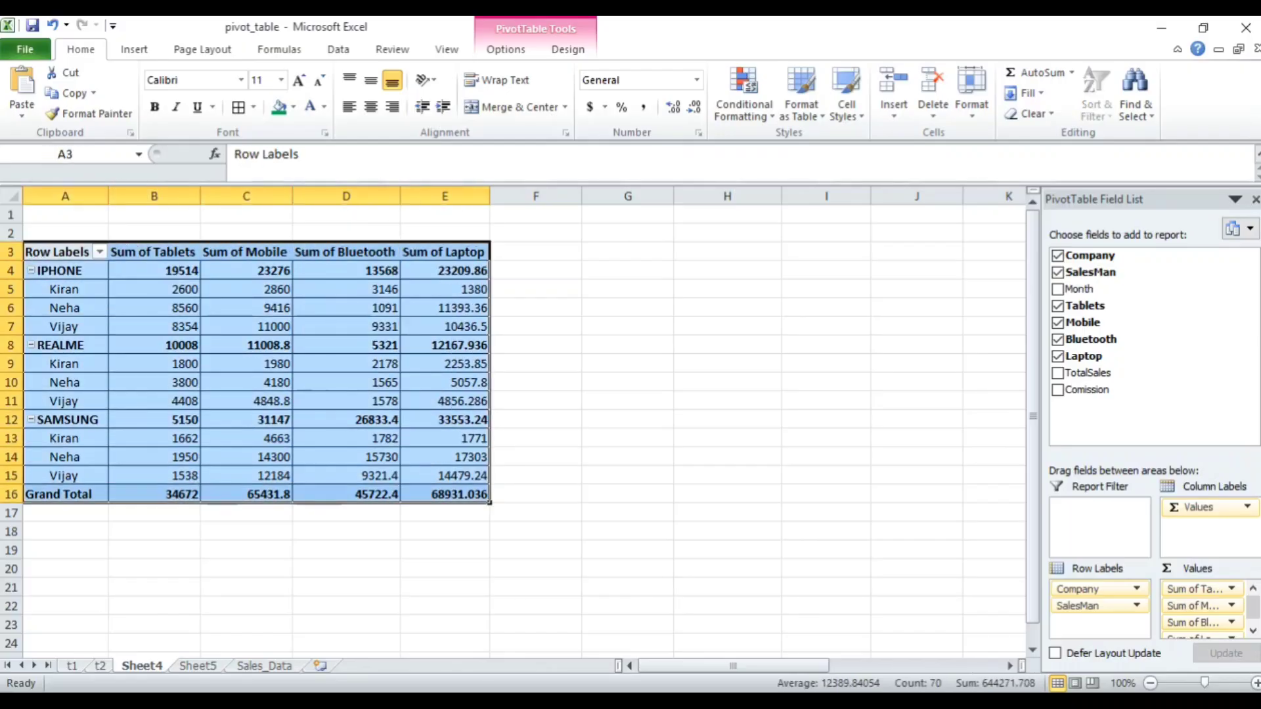
click(298, 80)
click(298, 79)
click(299, 79)
click(298, 79)
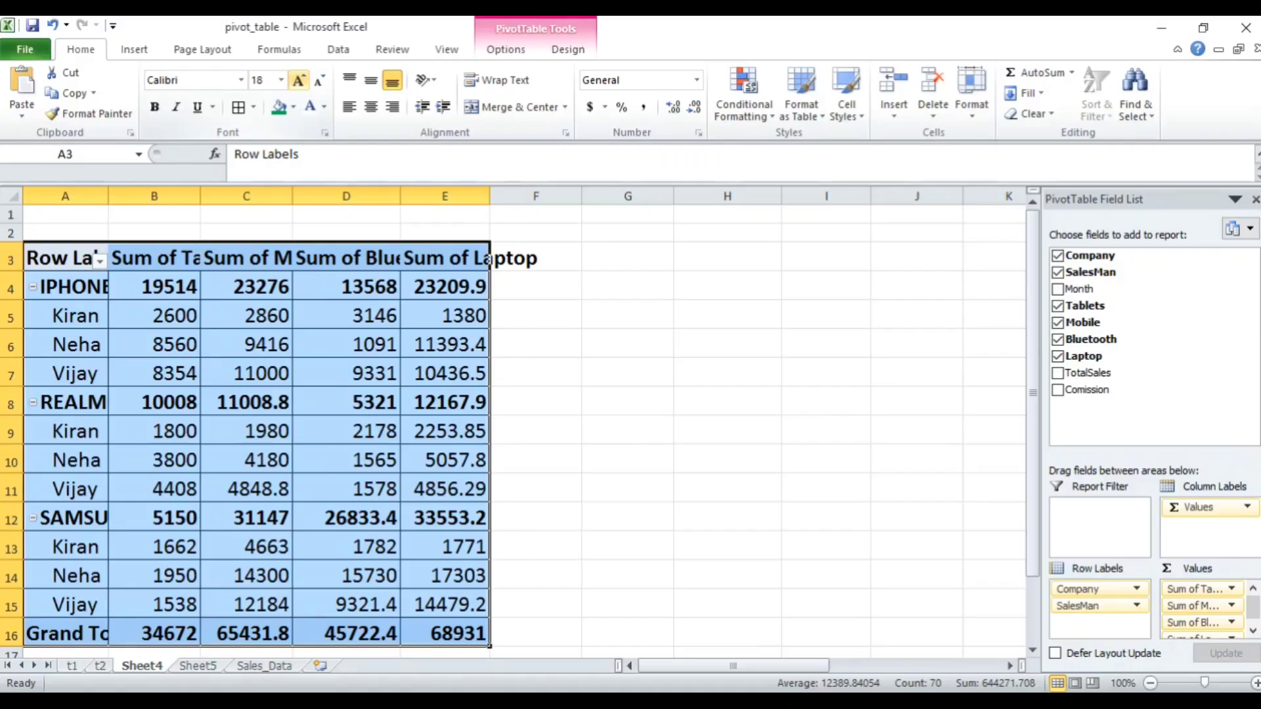
AutoFit the widths of all columns on Sheet4 to their contents.
double_click(489, 196)
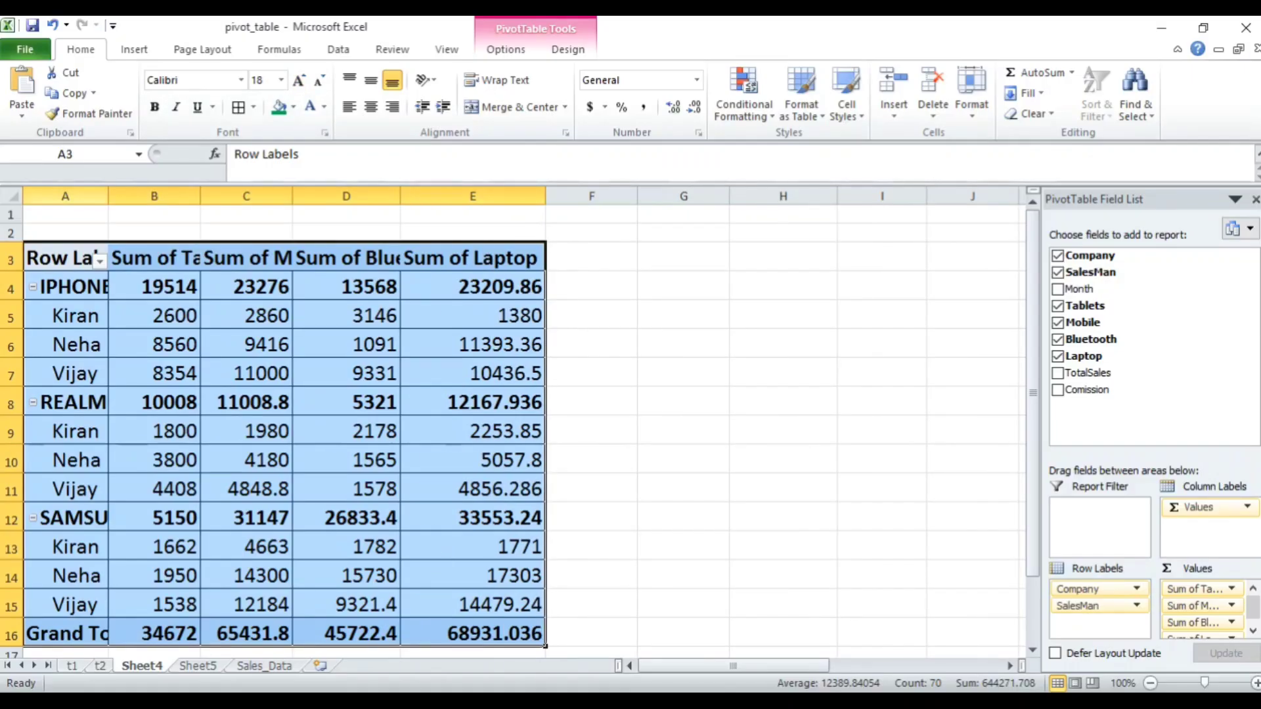
click(11, 195)
double_click(108, 196)
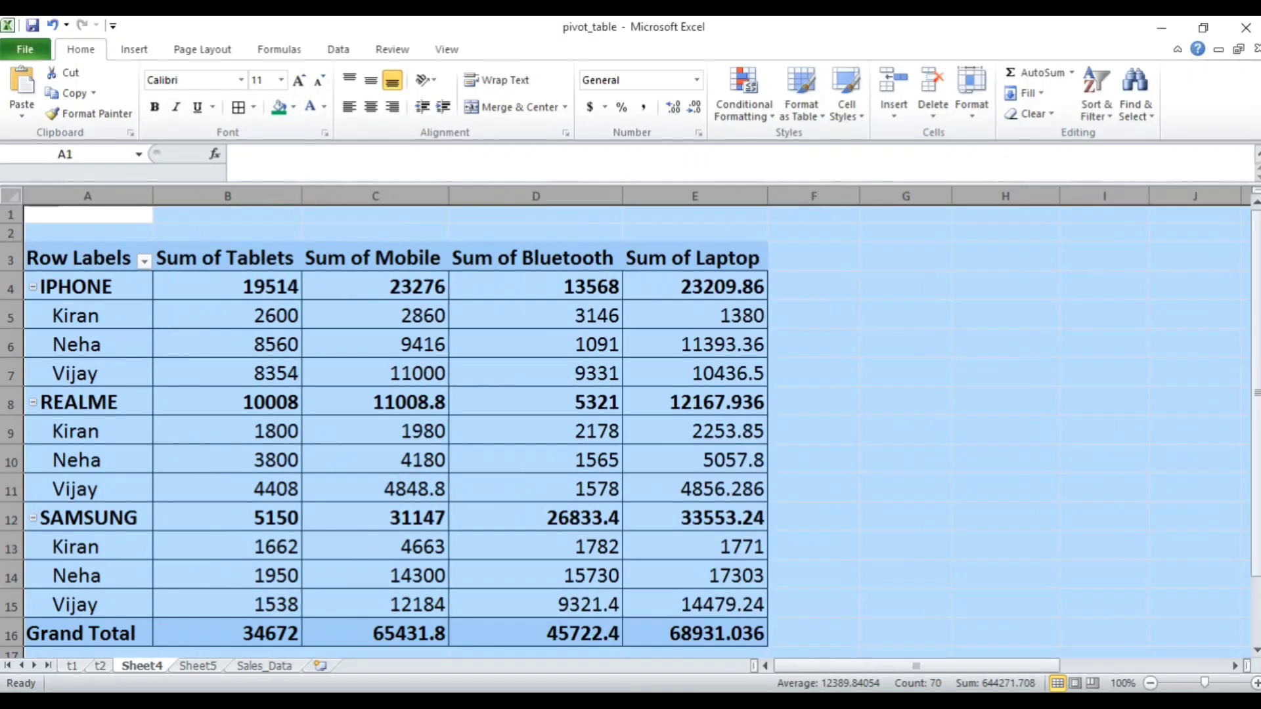
click(358, 339)
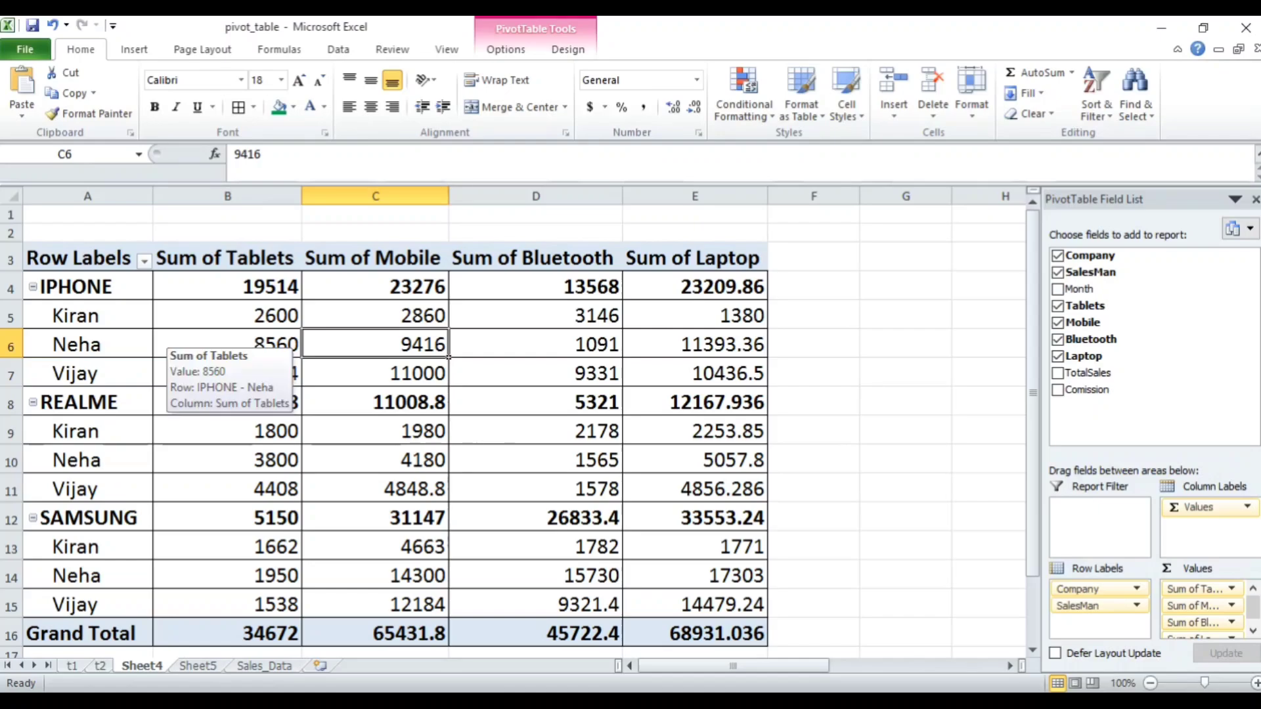
Compare which PivotTable tools are available when a cell inside the PivotTable is selected and when one outside it is selected.
drag(79, 257, 695, 633)
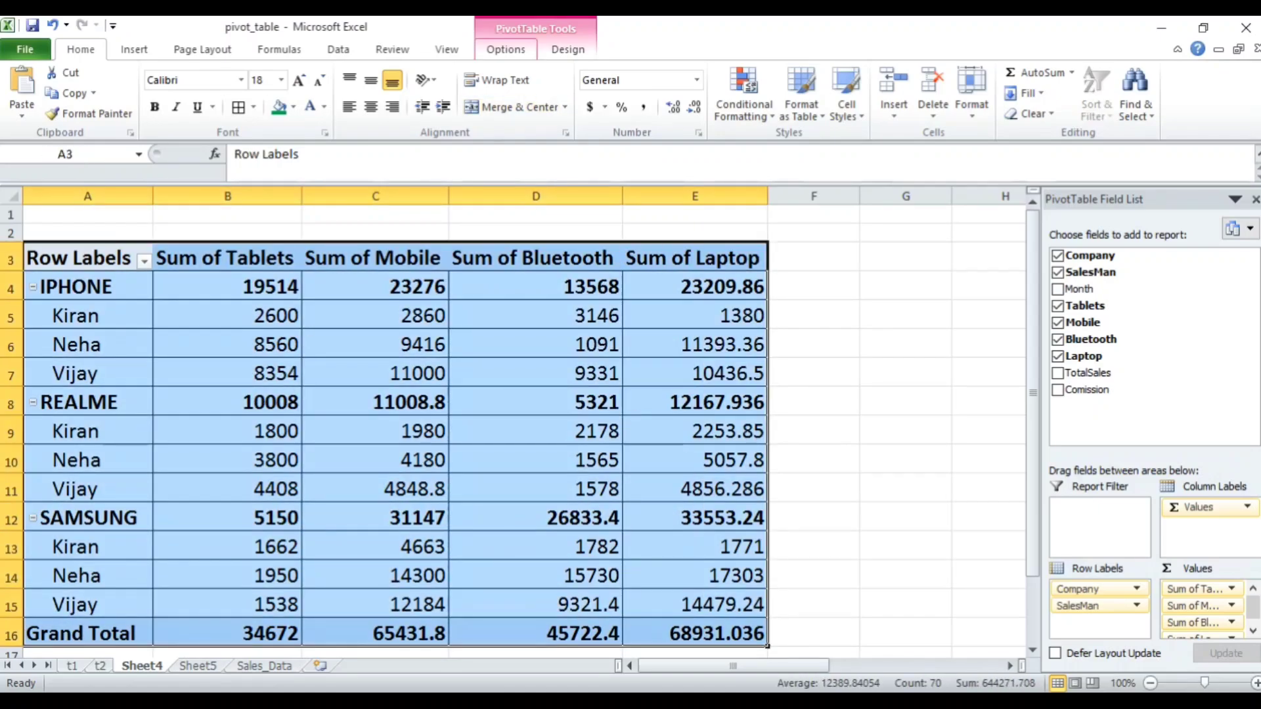
click(536, 316)
click(906, 315)
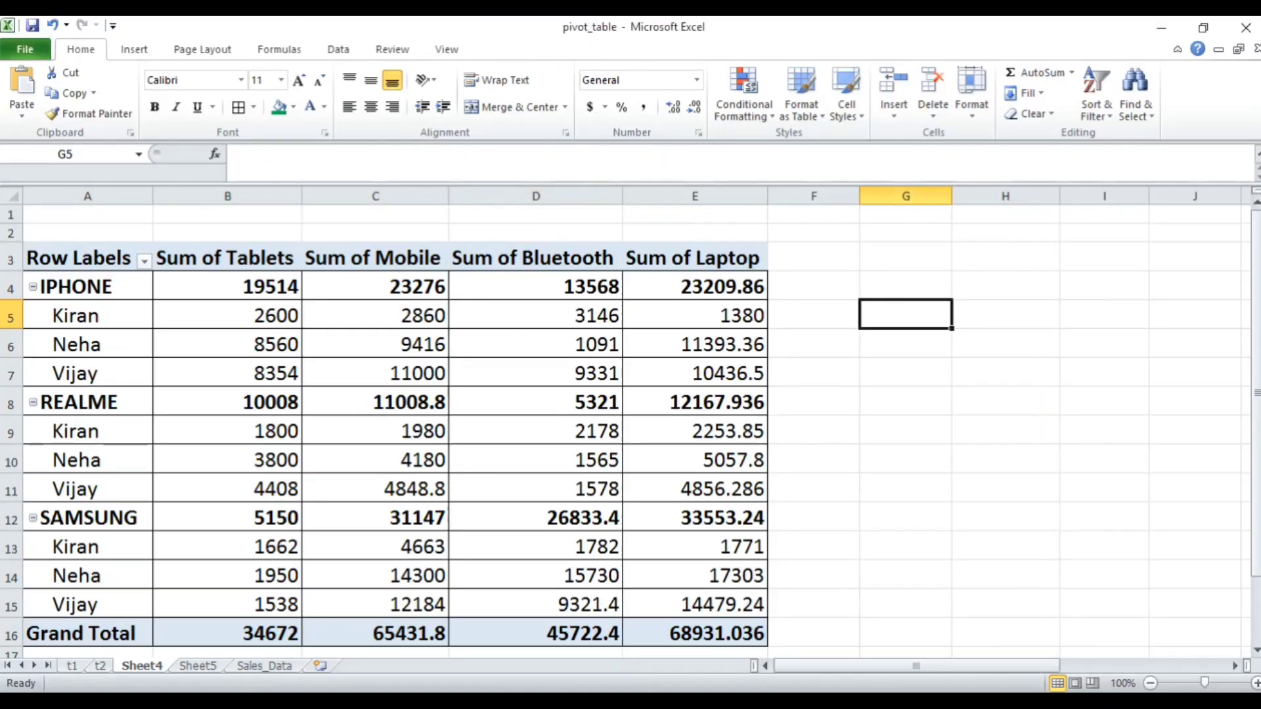
click(670, 316)
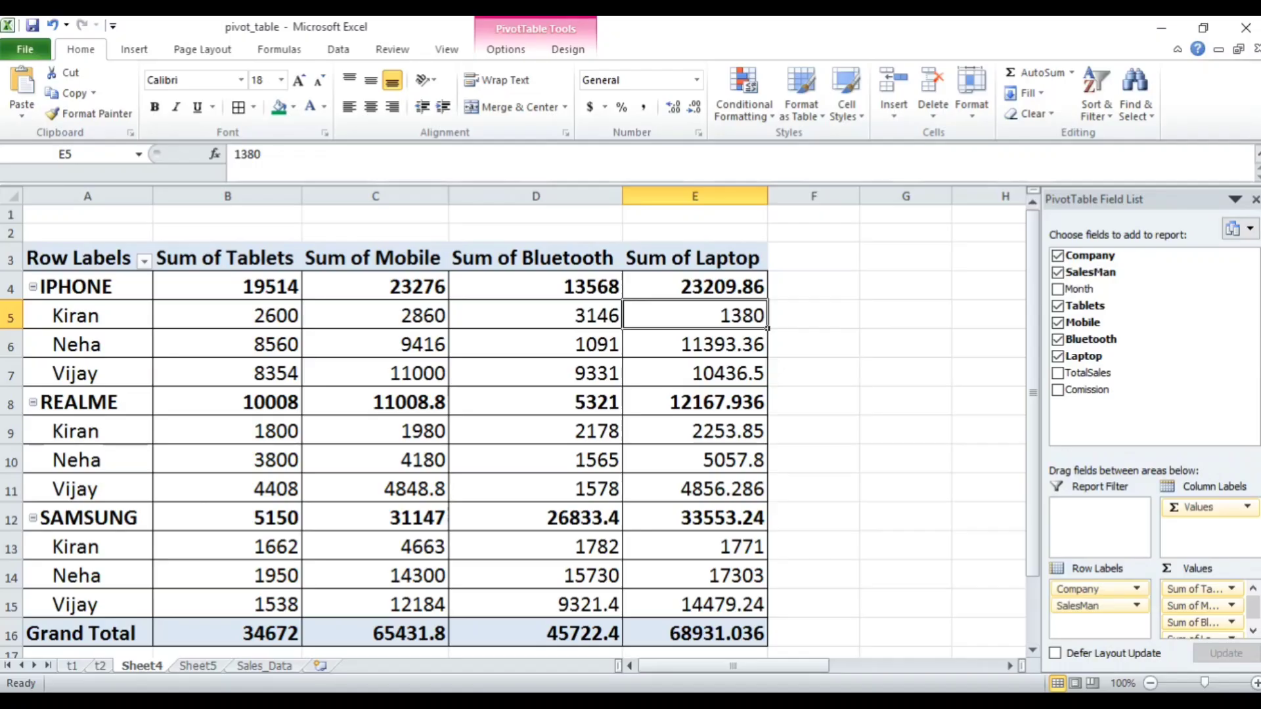
click(906, 373)
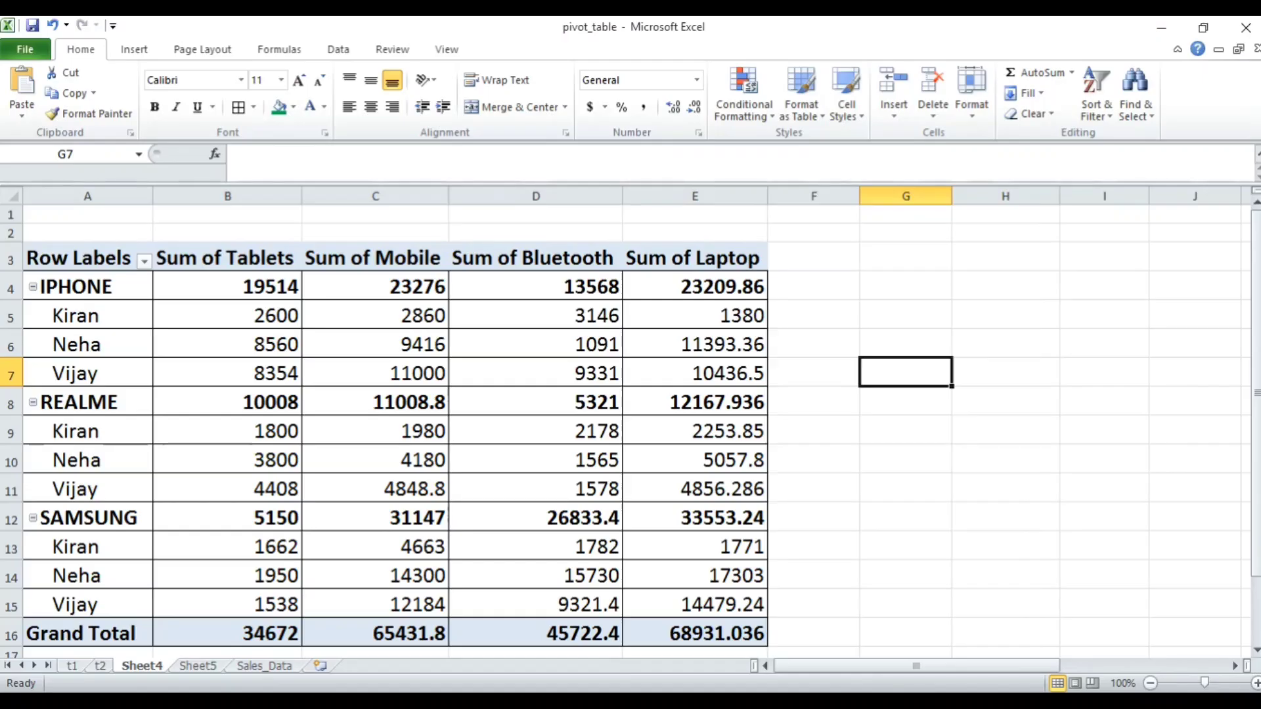
click(539, 372)
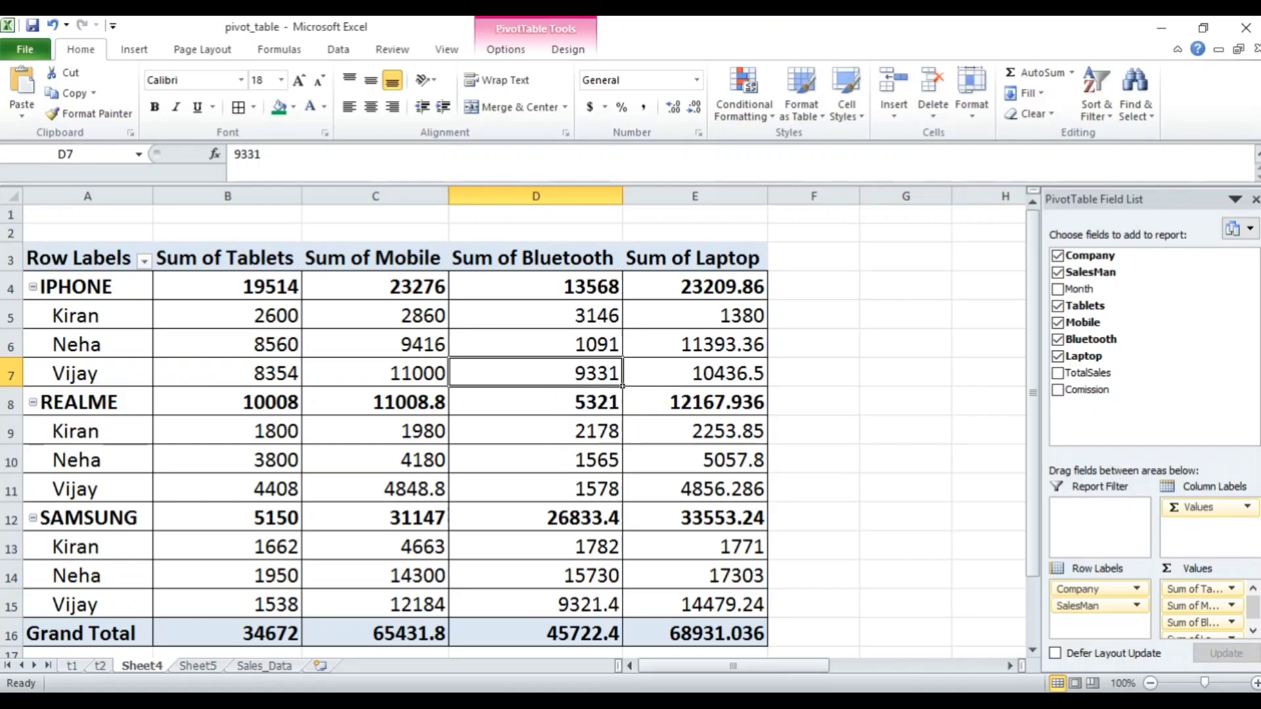
click(906, 344)
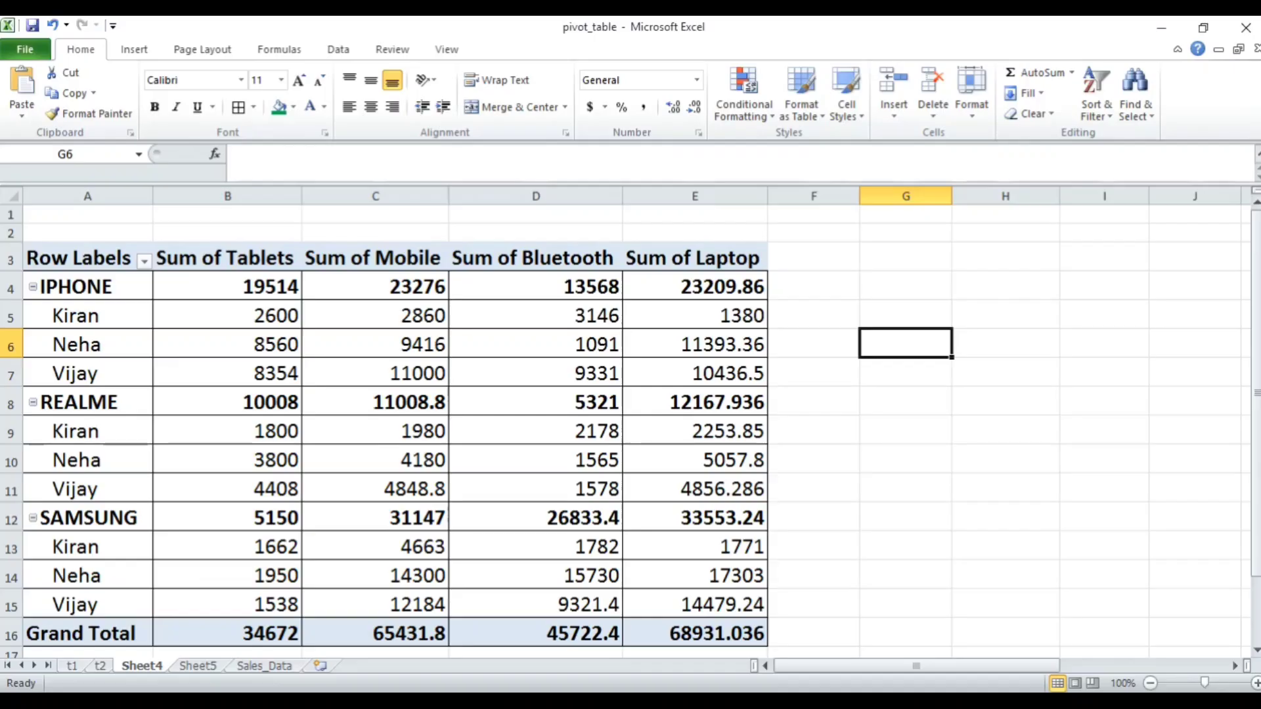
click(1005, 373)
click(1006, 402)
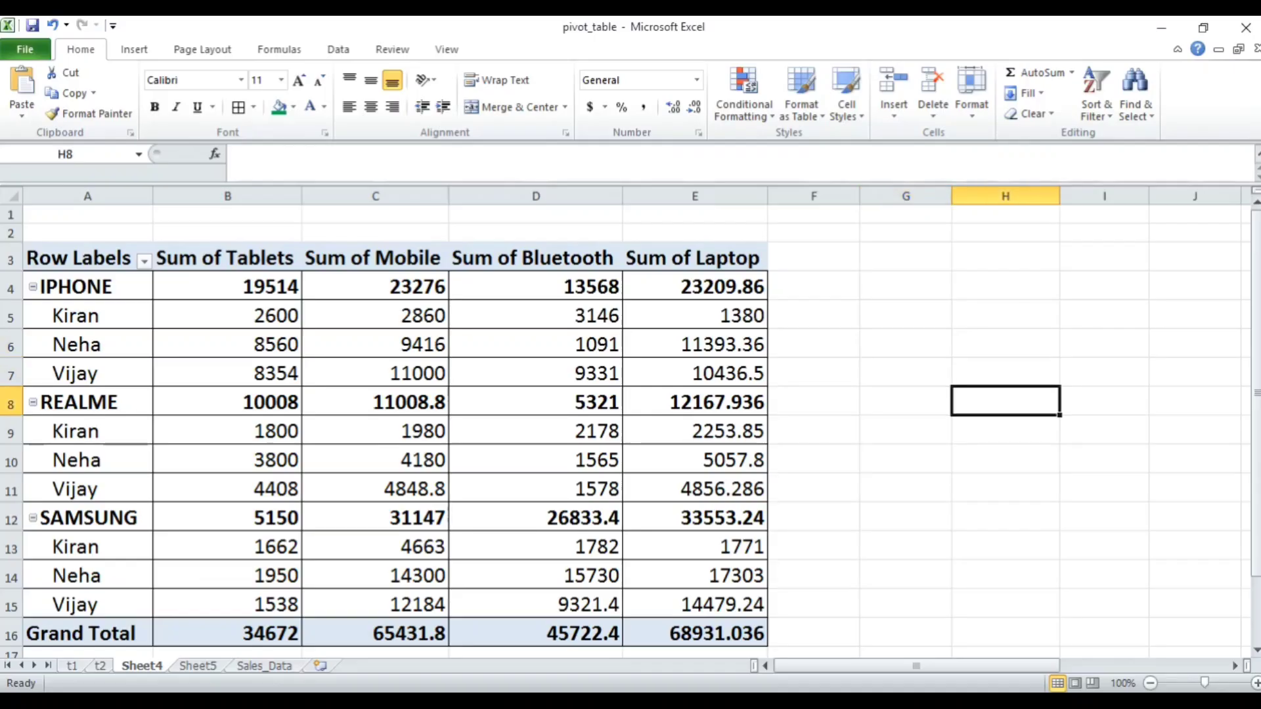
click(1005, 431)
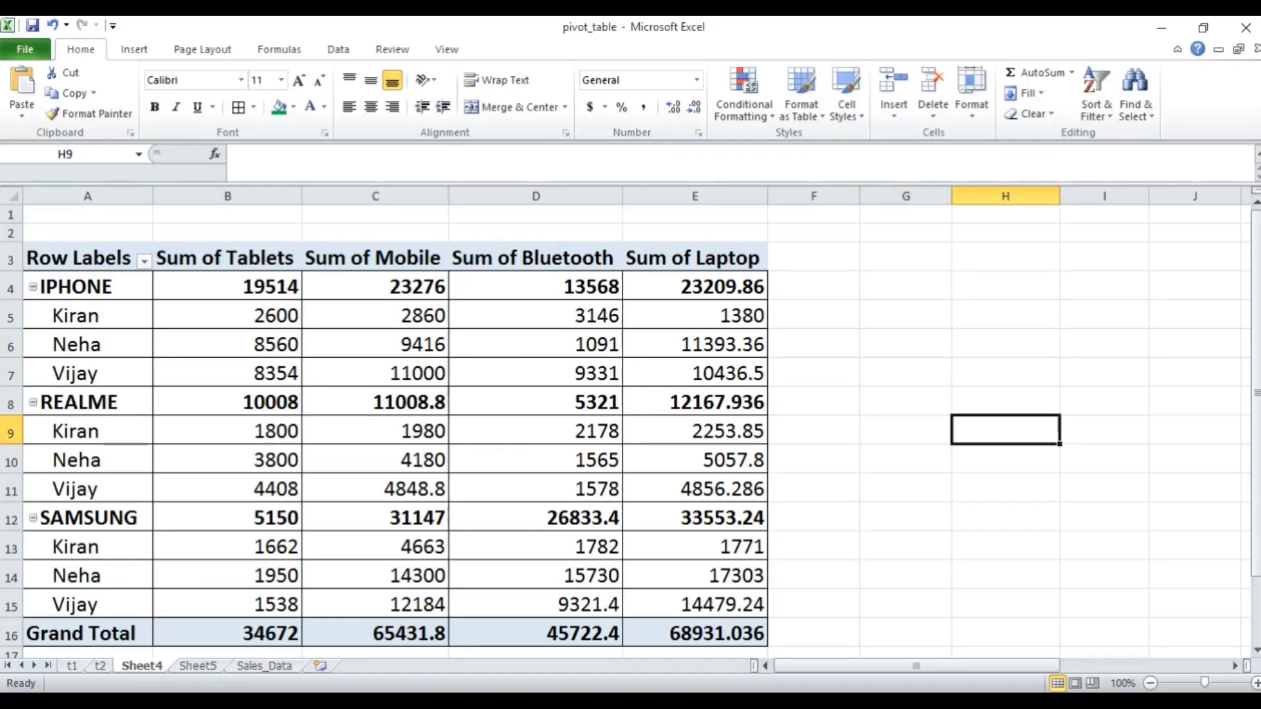
Examine the Options and Design commands offered by PivotTable Tools for the Sheet4 PivotTable.
click(509, 343)
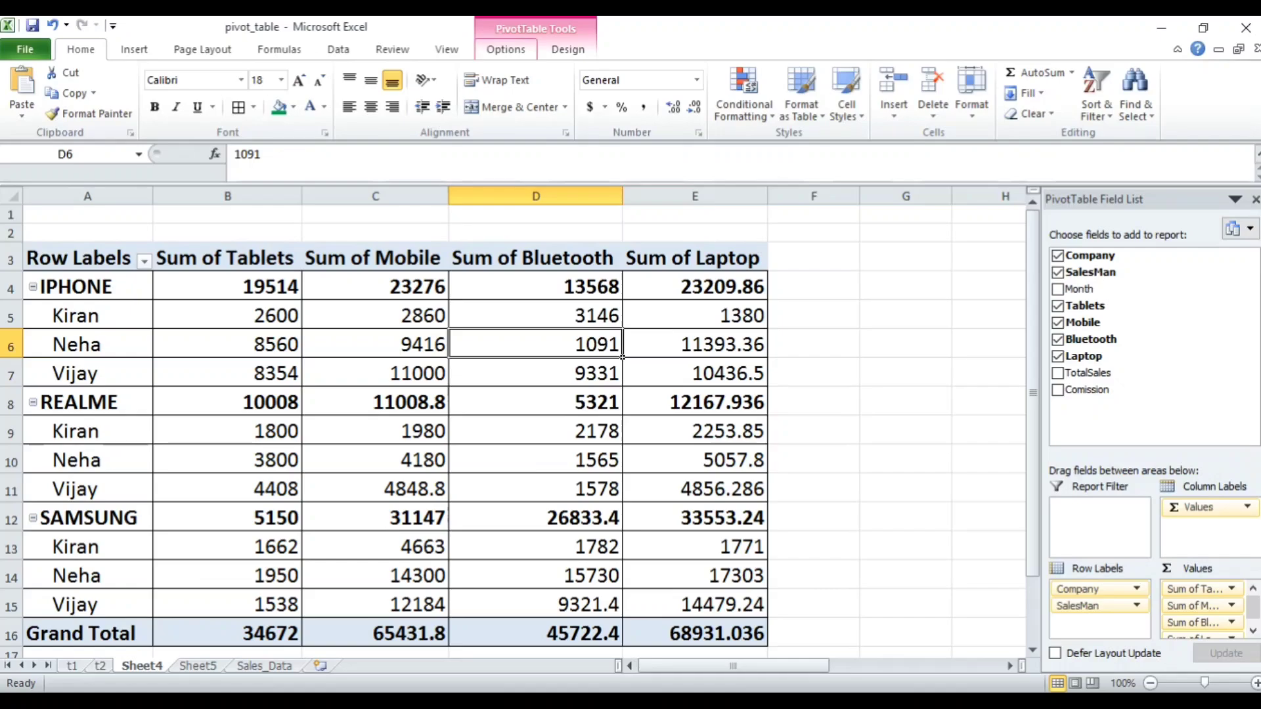
click(506, 49)
click(567, 49)
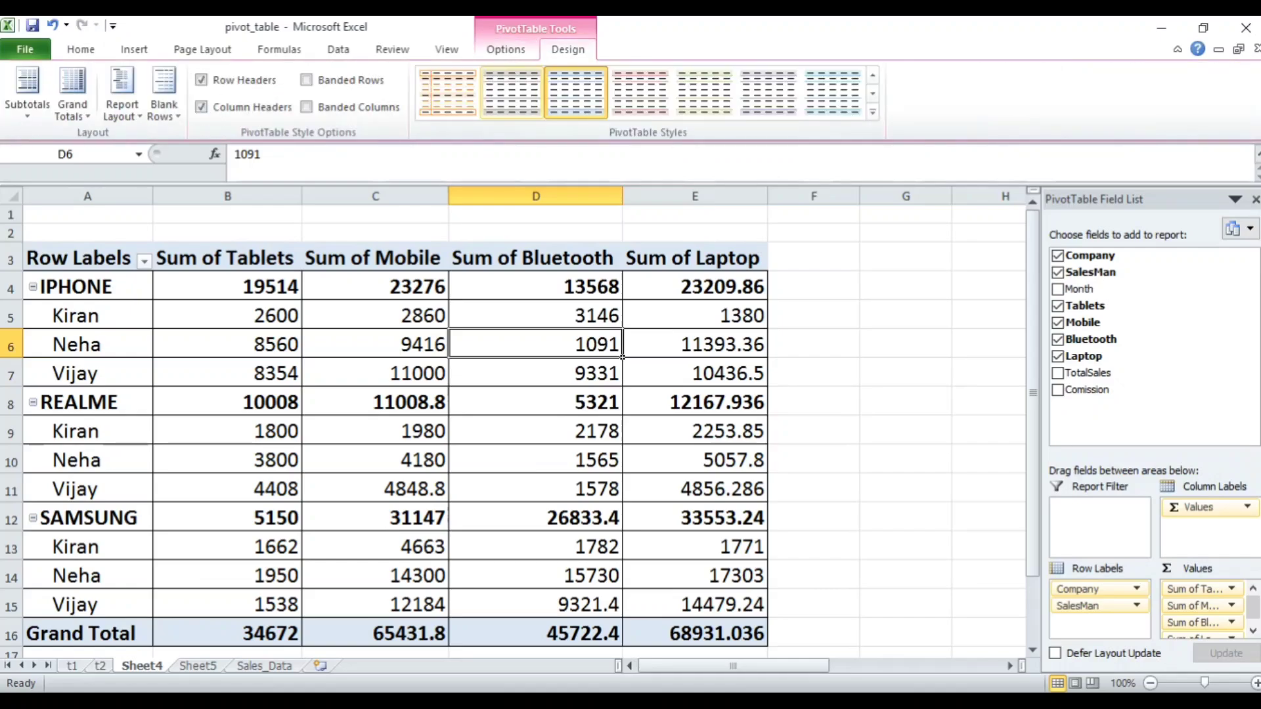
click(506, 50)
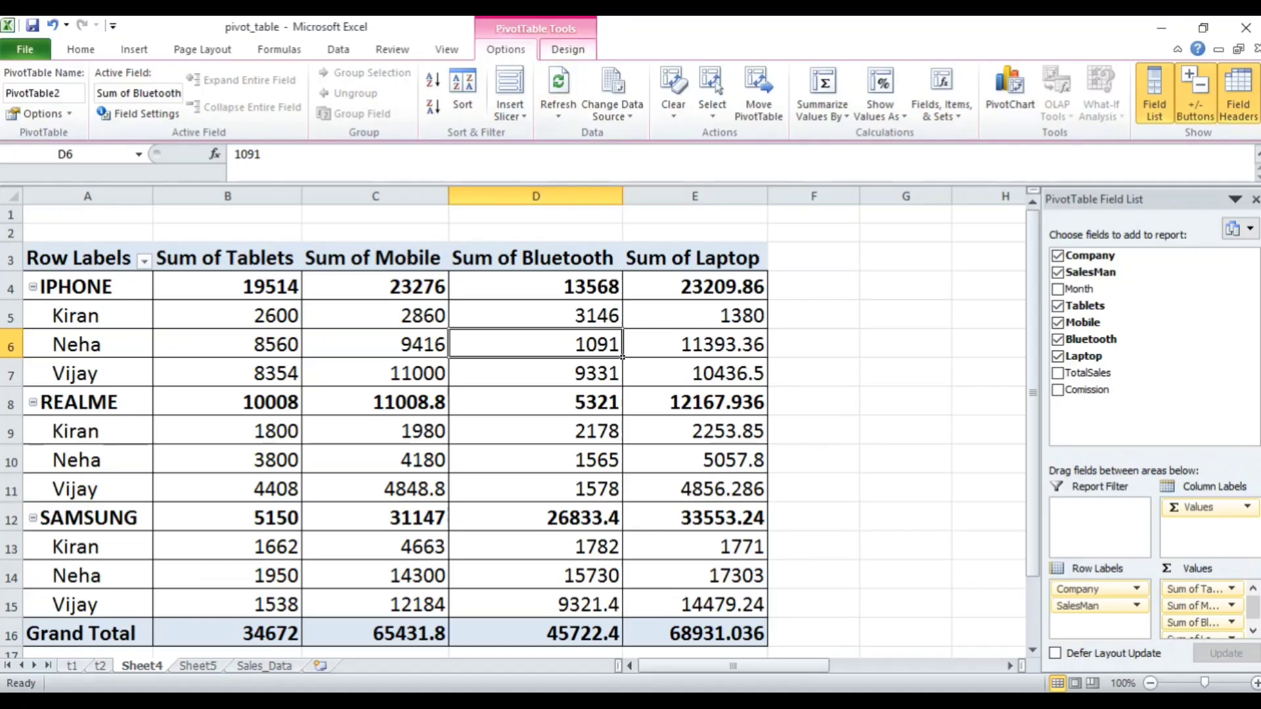
click(568, 49)
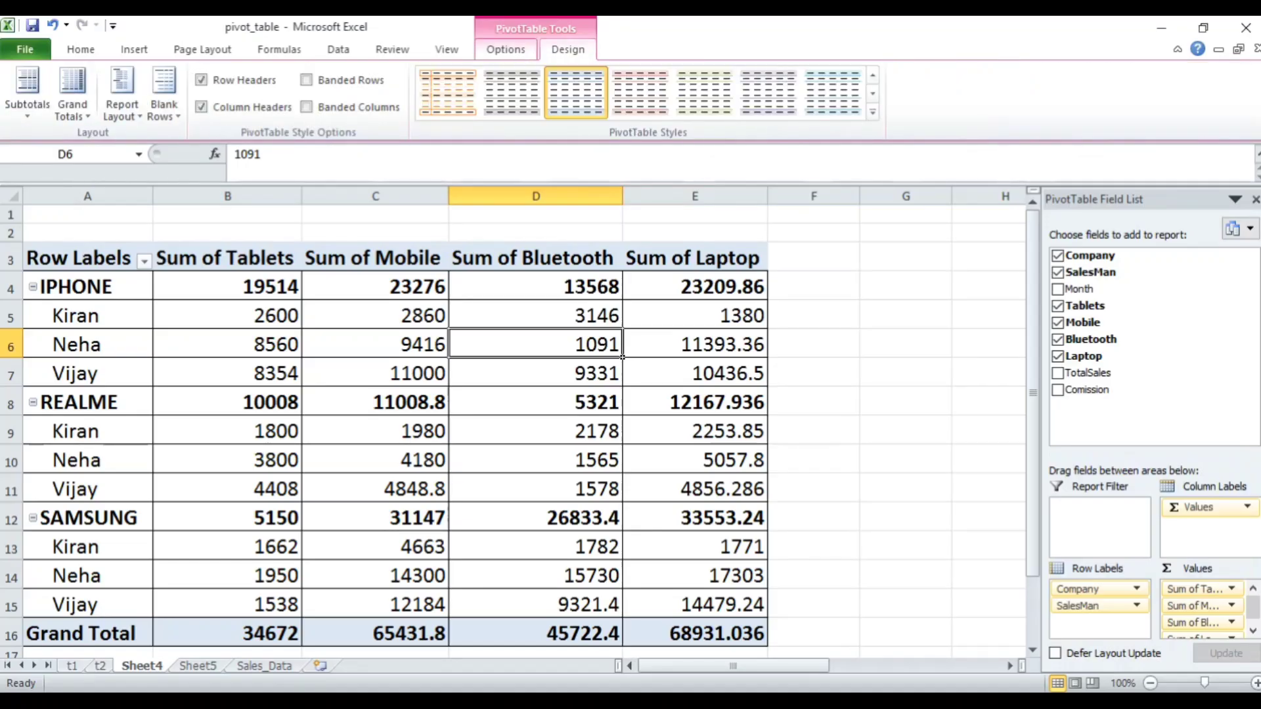
click(506, 49)
click(535, 314)
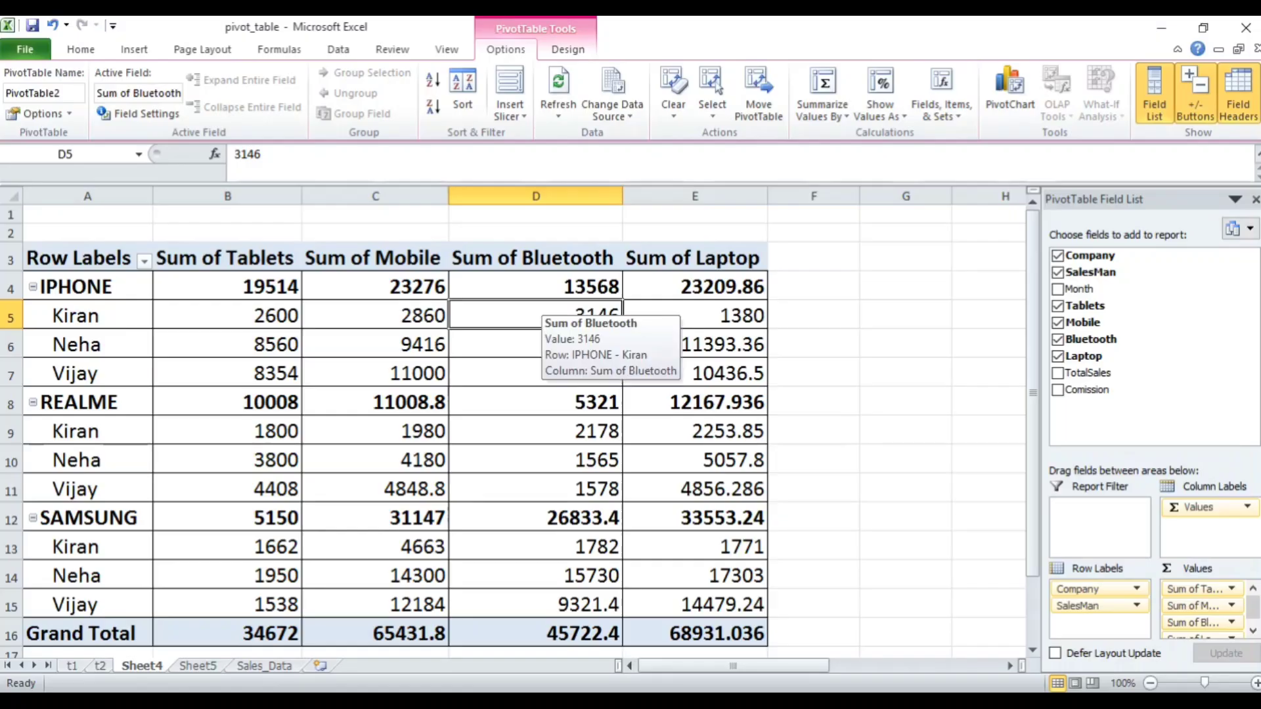
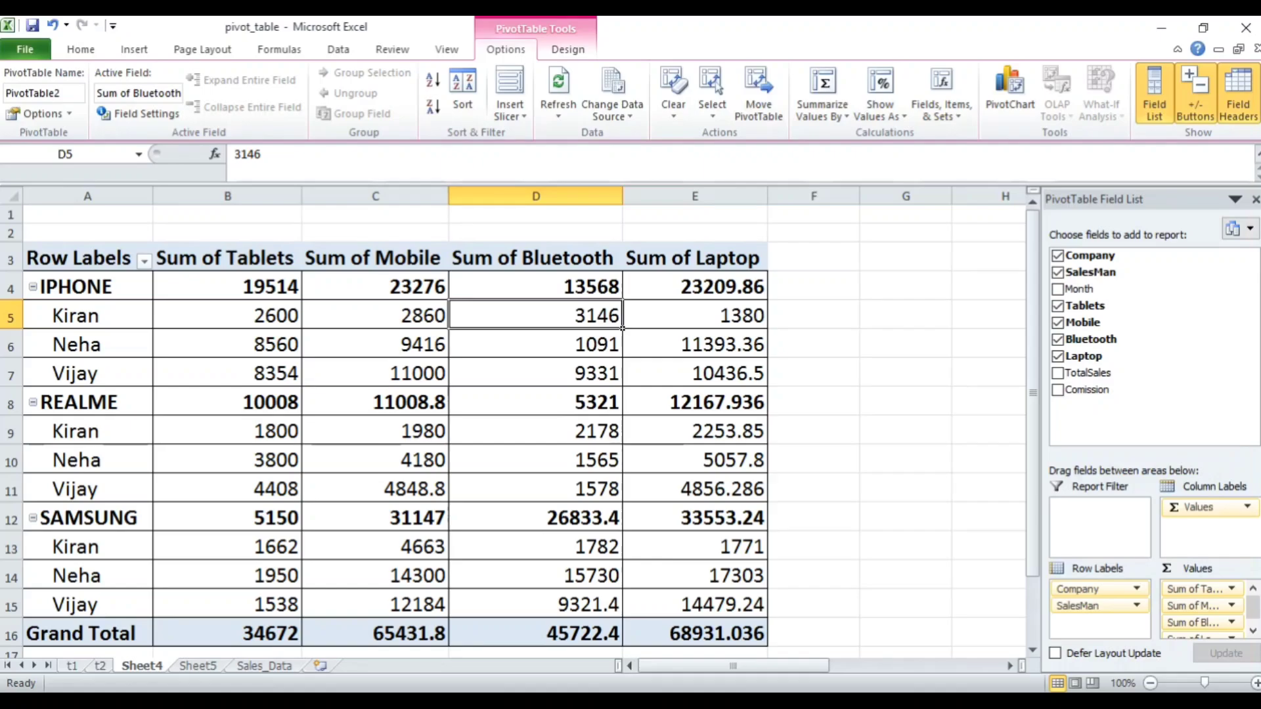
Rename the Sheet4 PivotTable as salesreport.
click(367, 315)
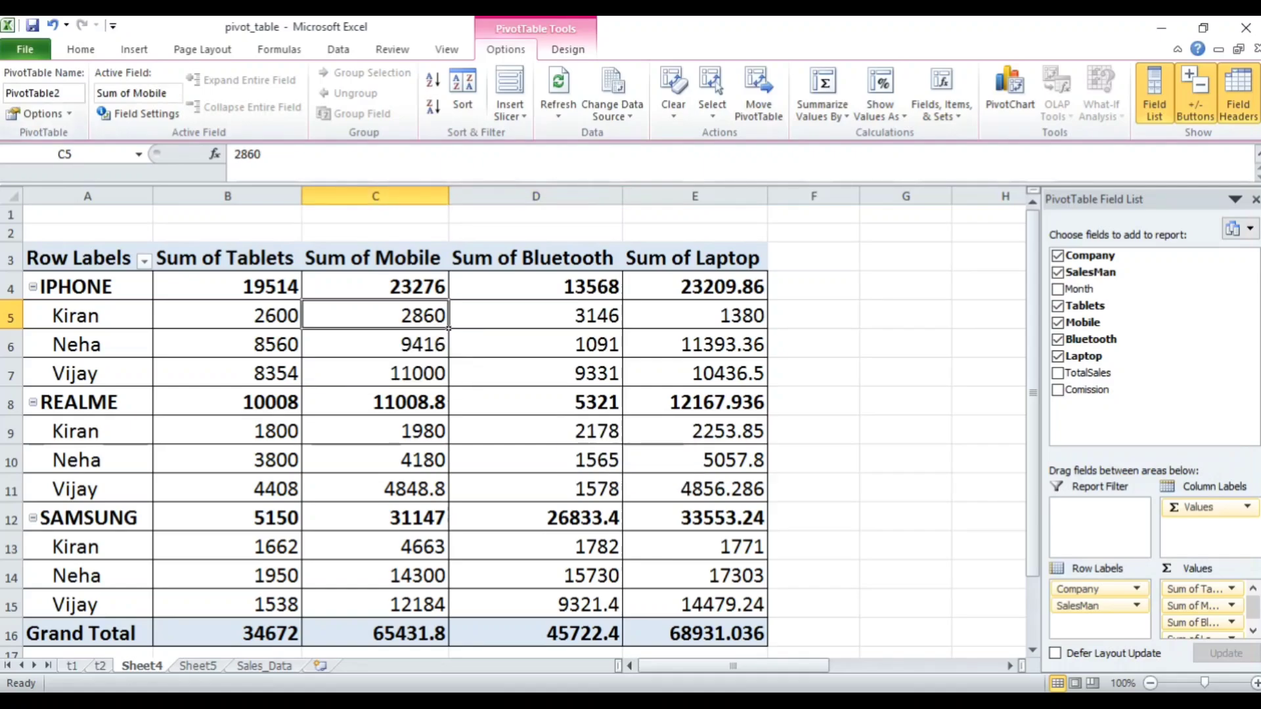
click(44, 93)
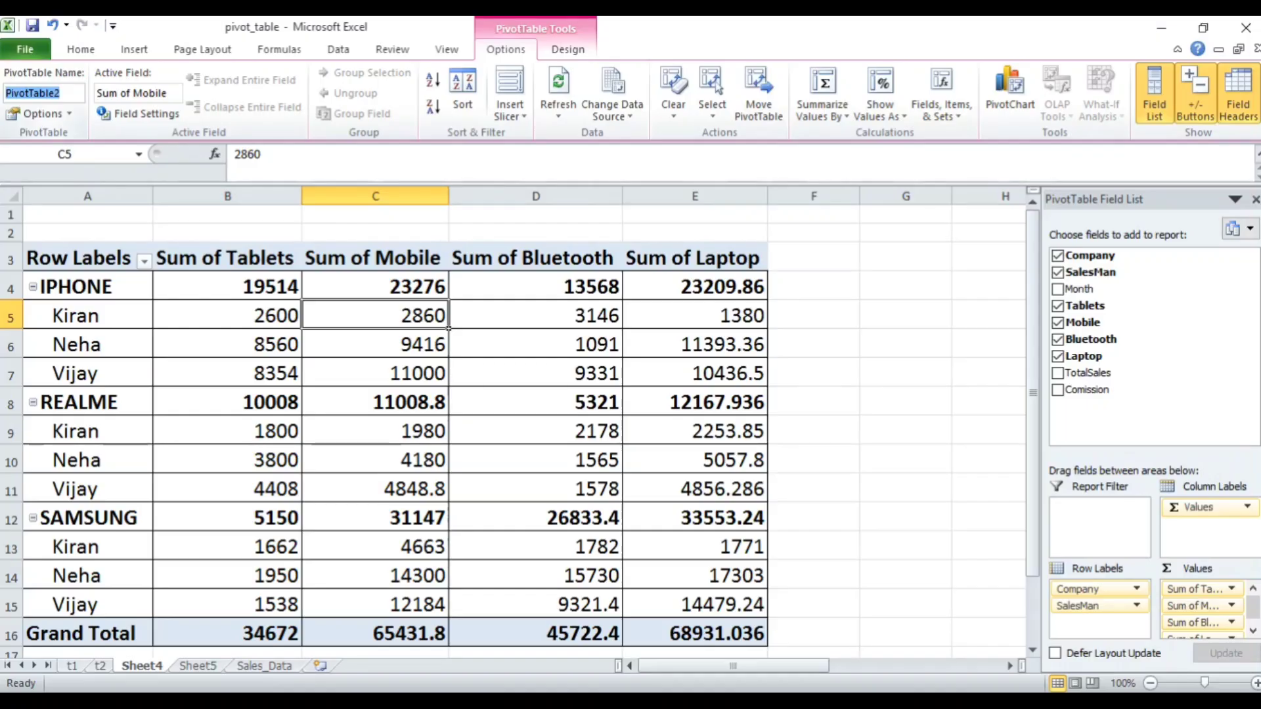
text(sales)
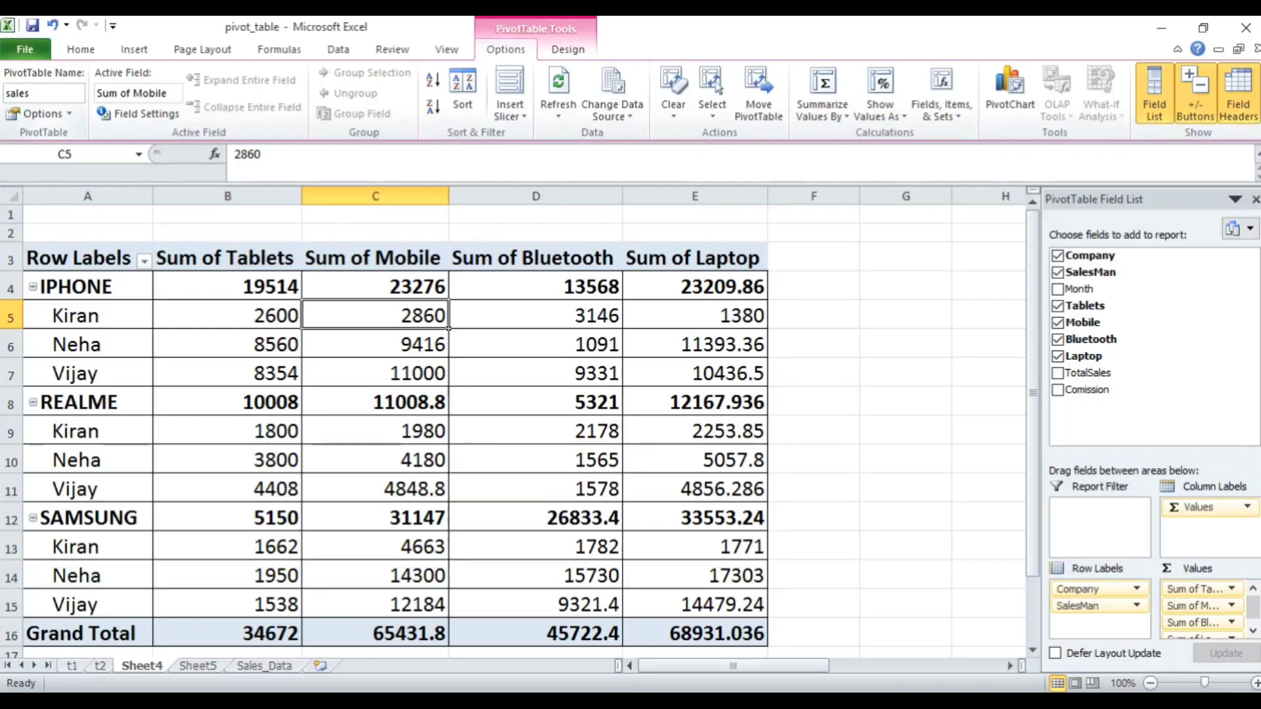
text(meport)
key(Return)
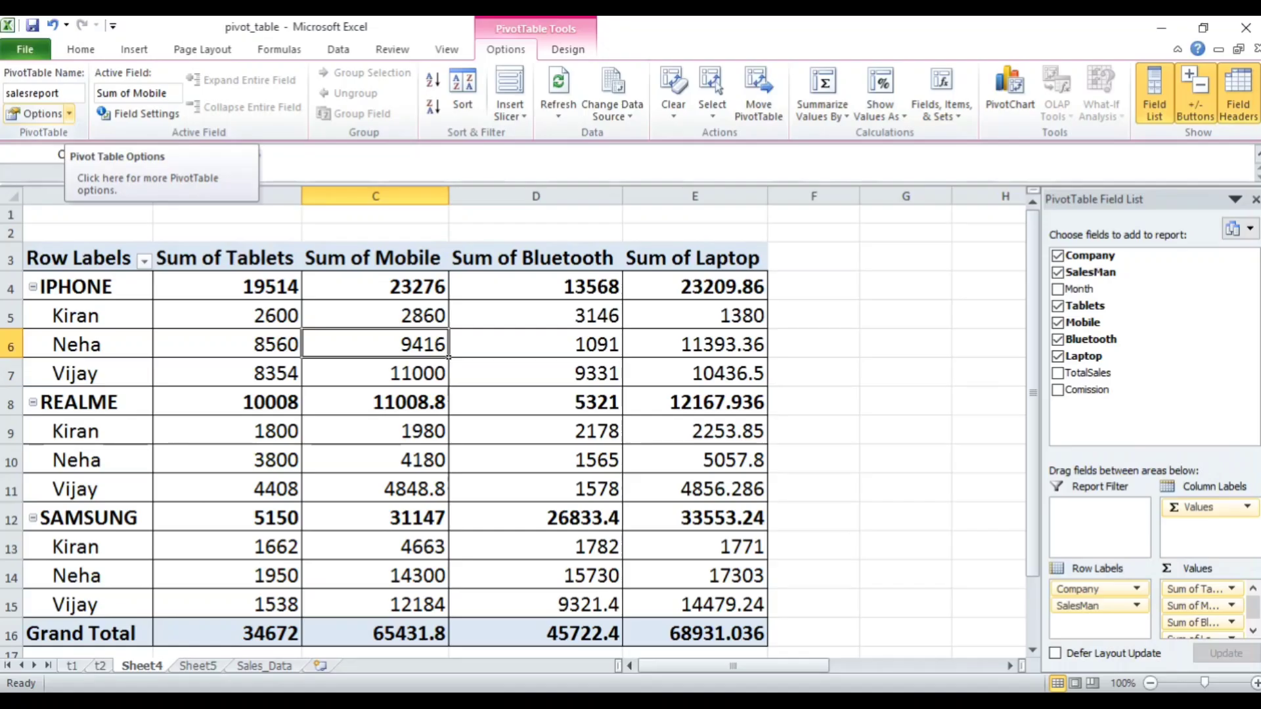
Examine the PivotTable Options settings for layout and format, totals and filters, display, and printing, leaving them as they are.
click(68, 114)
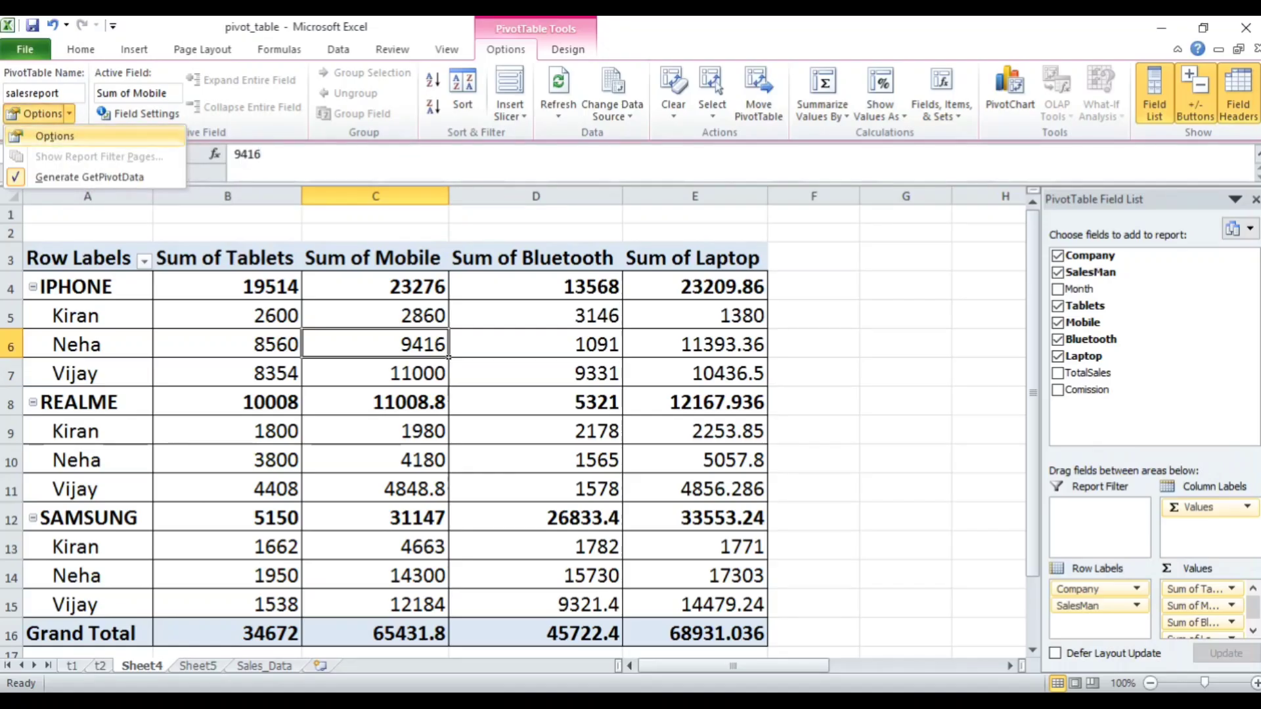
click(54, 136)
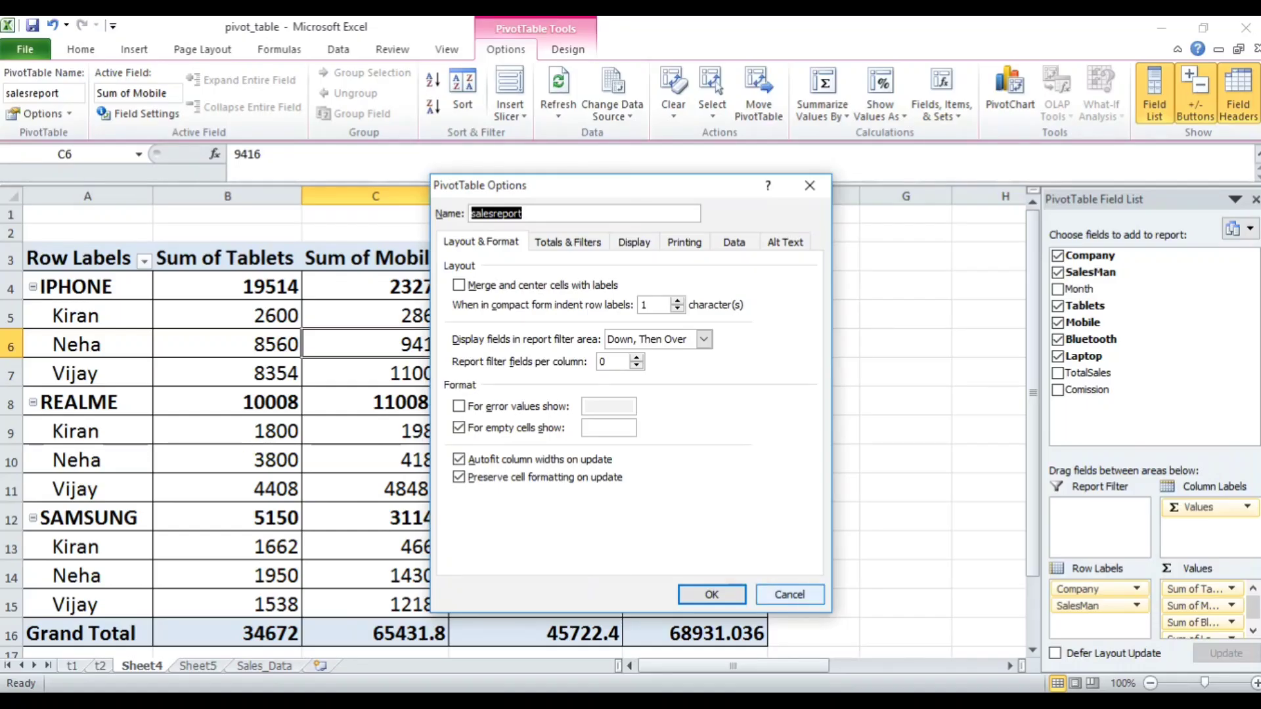
click(789, 594)
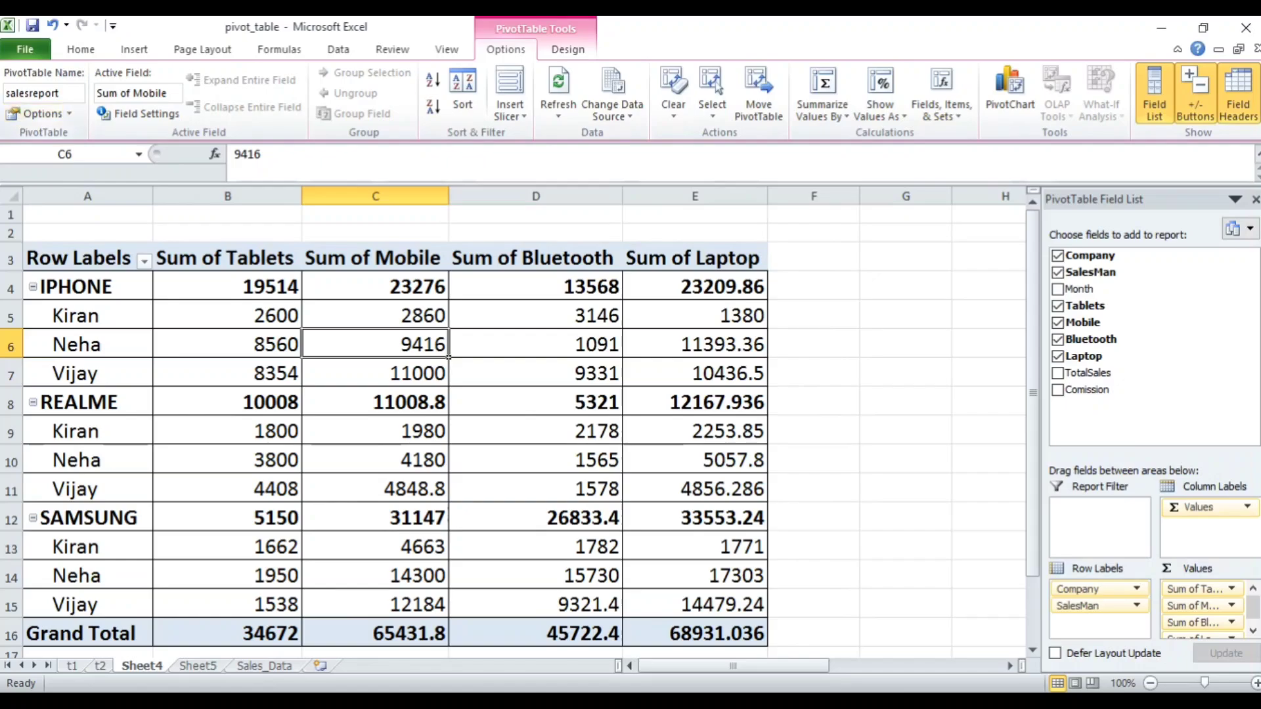
click(66, 113)
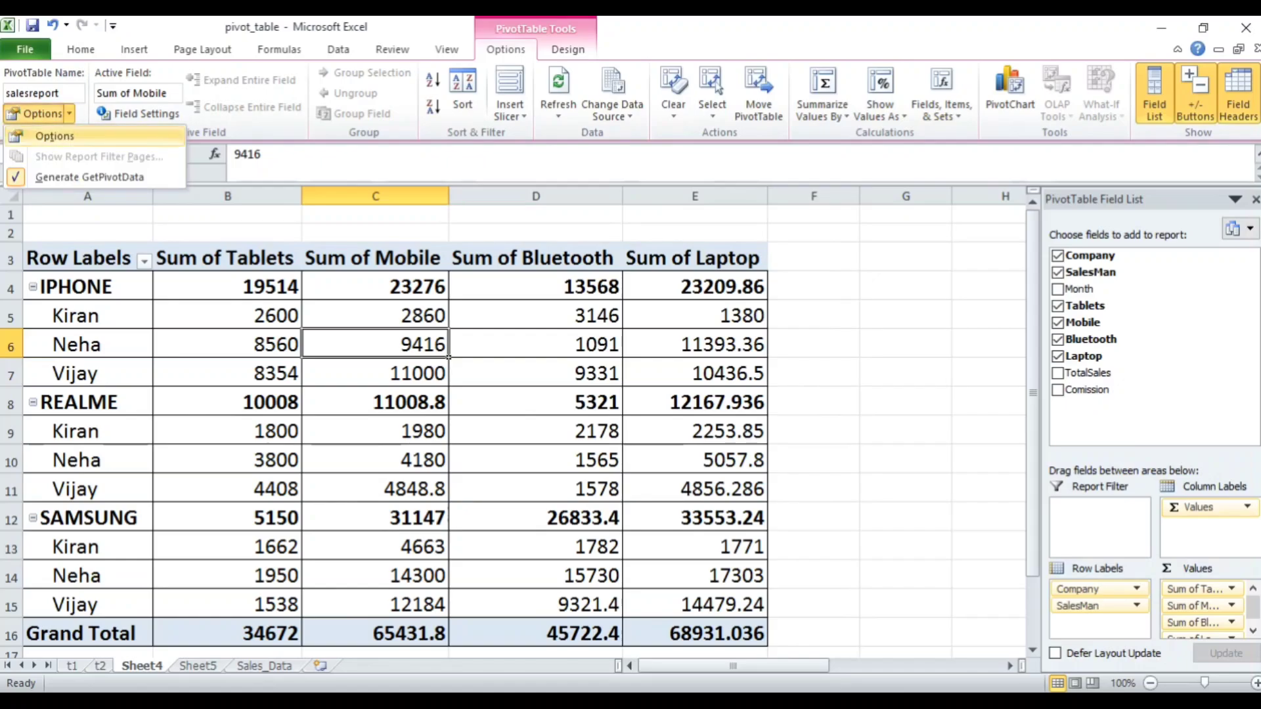
click(30, 136)
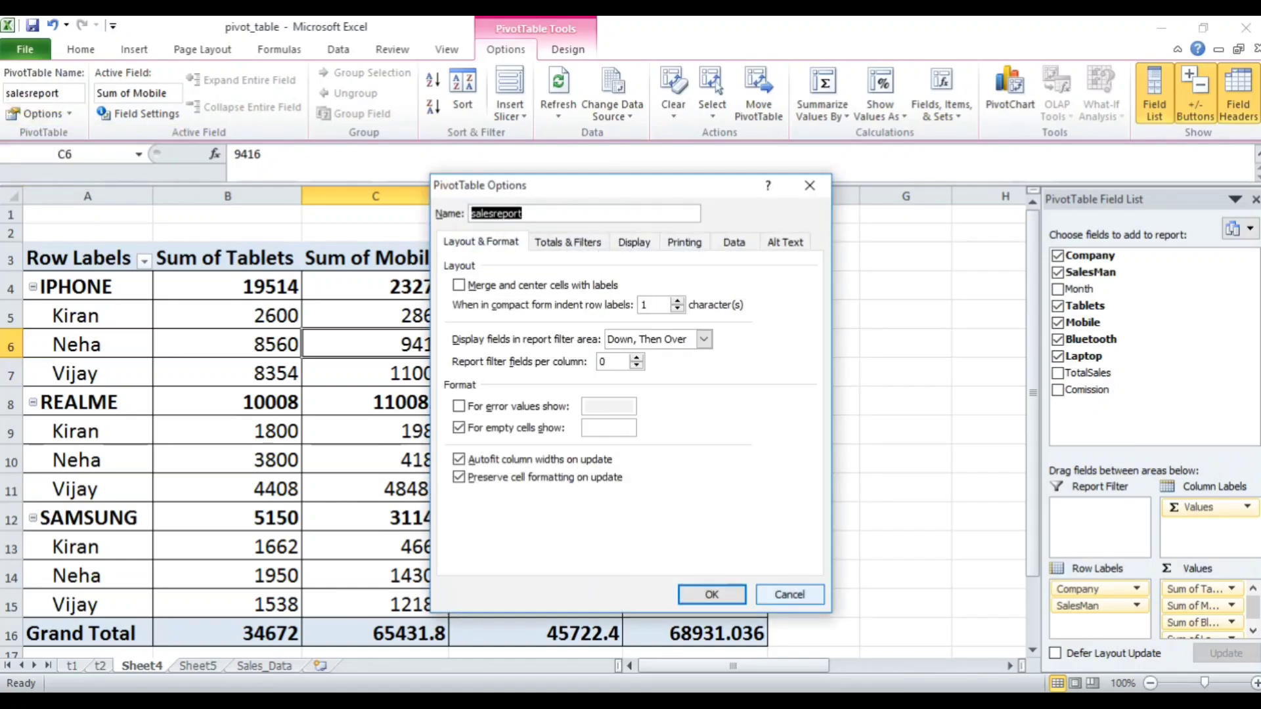
click(568, 242)
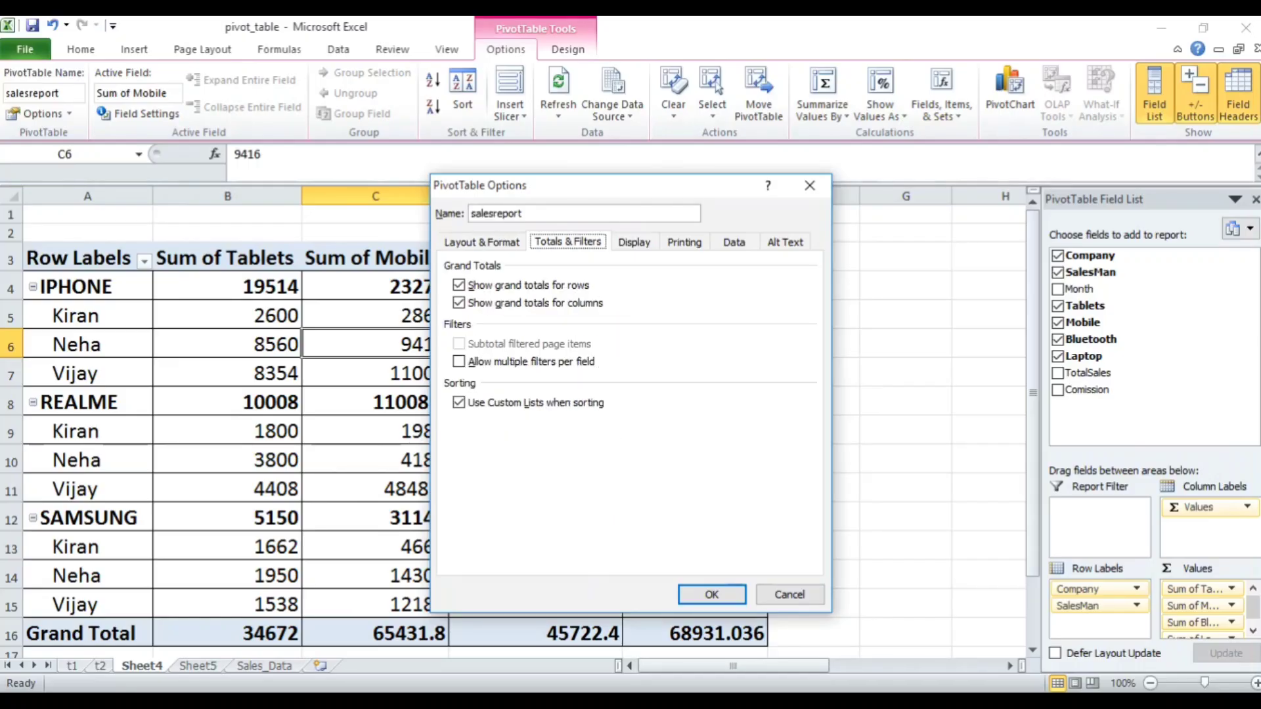
click(634, 242)
click(685, 242)
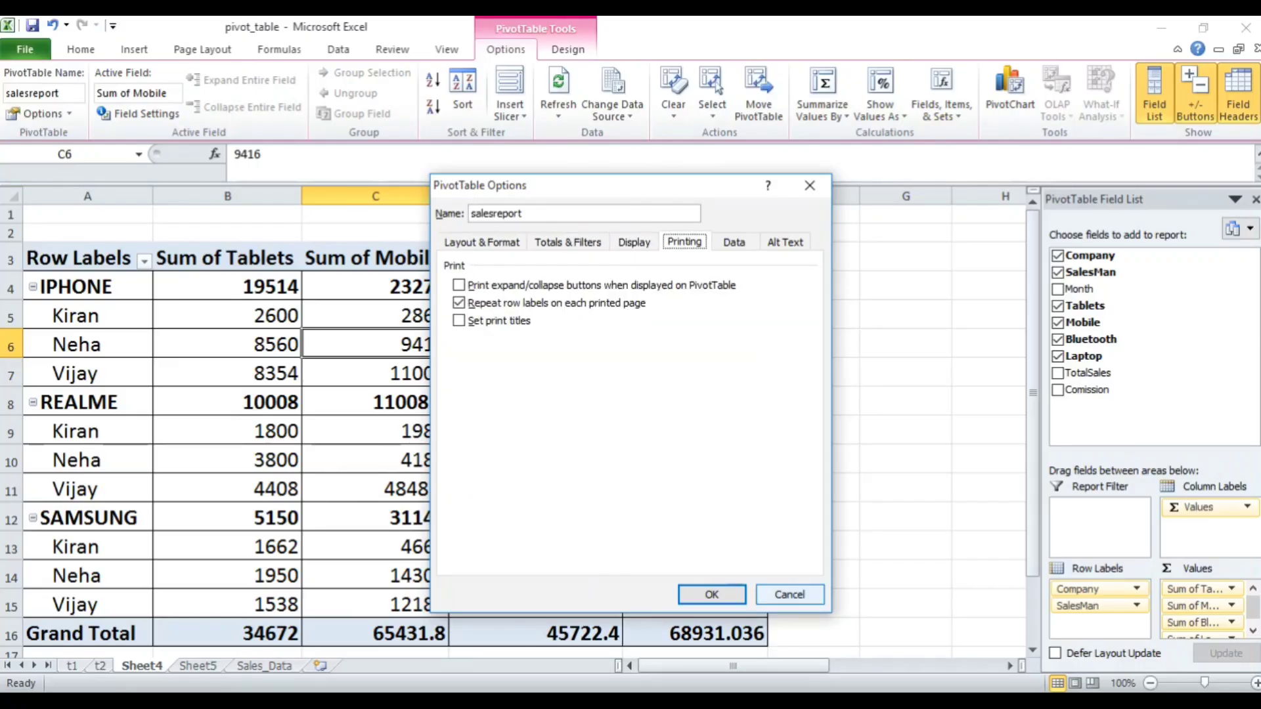
click(790, 594)
Check which active field is reported for value cells in the Tablets, Mobile, Bluetooth and Laptop columns.
click(227, 373)
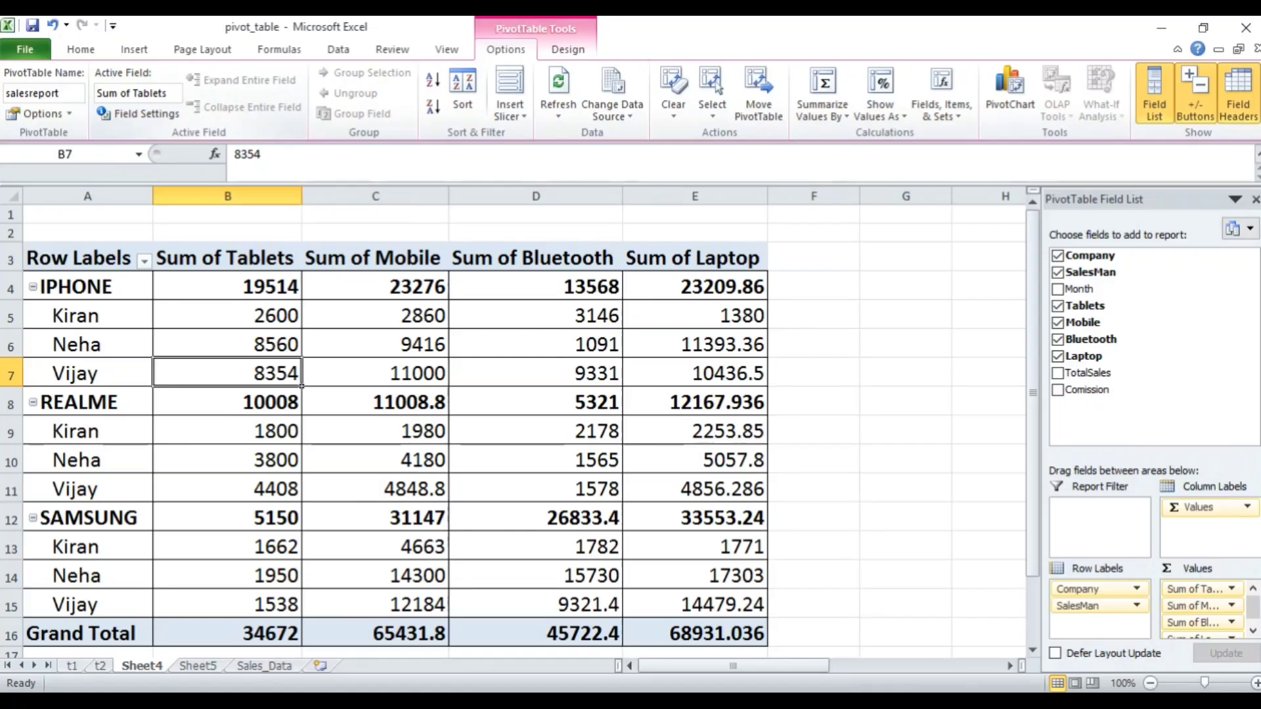
click(375, 373)
click(535, 373)
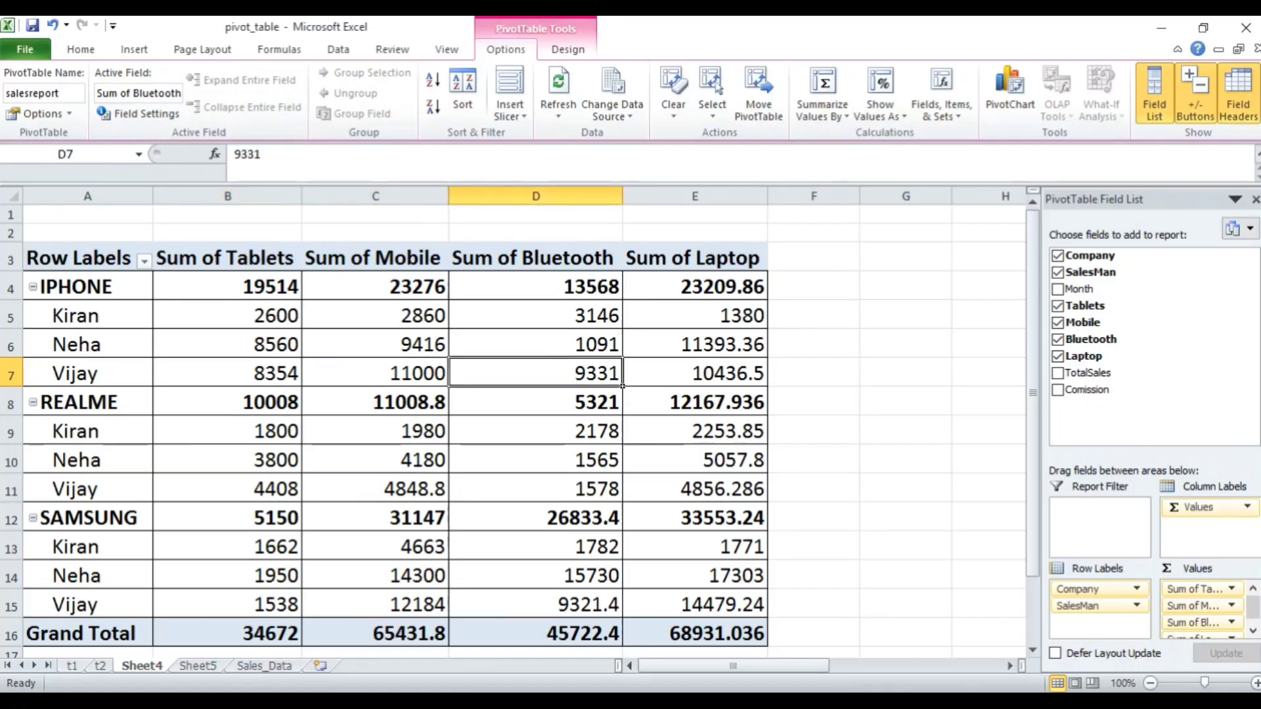
click(694, 373)
click(683, 460)
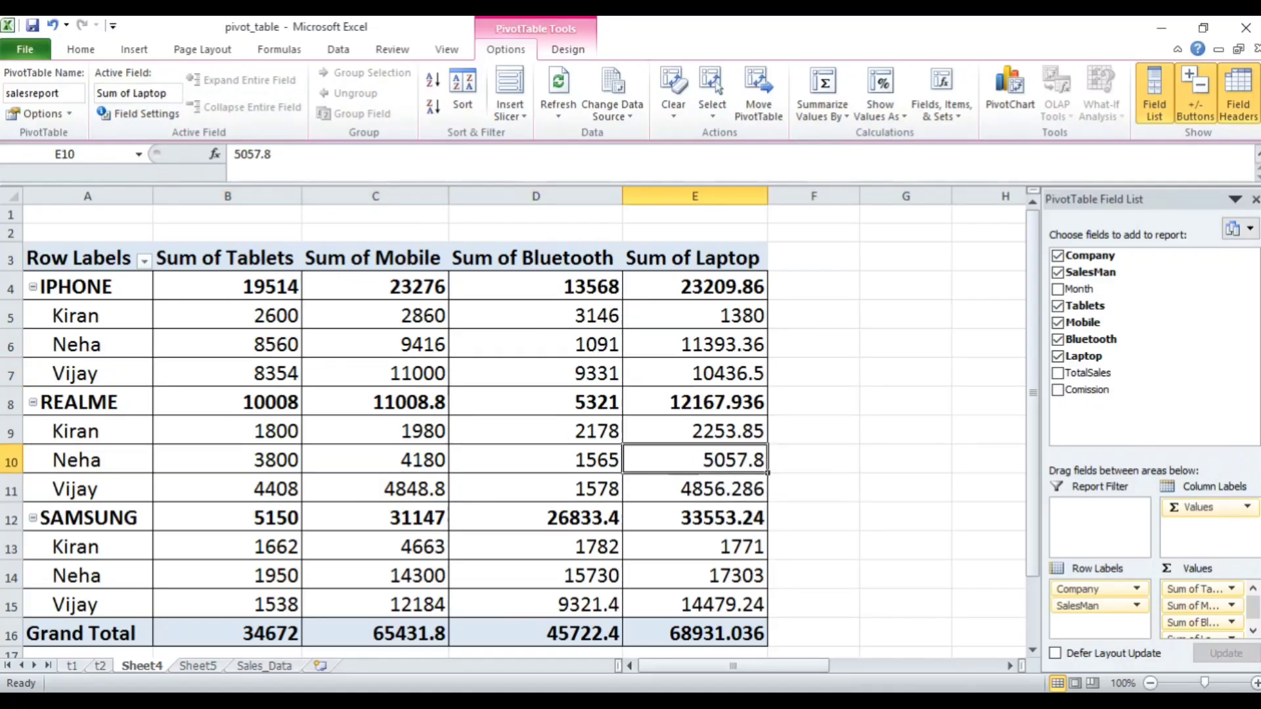
click(683, 488)
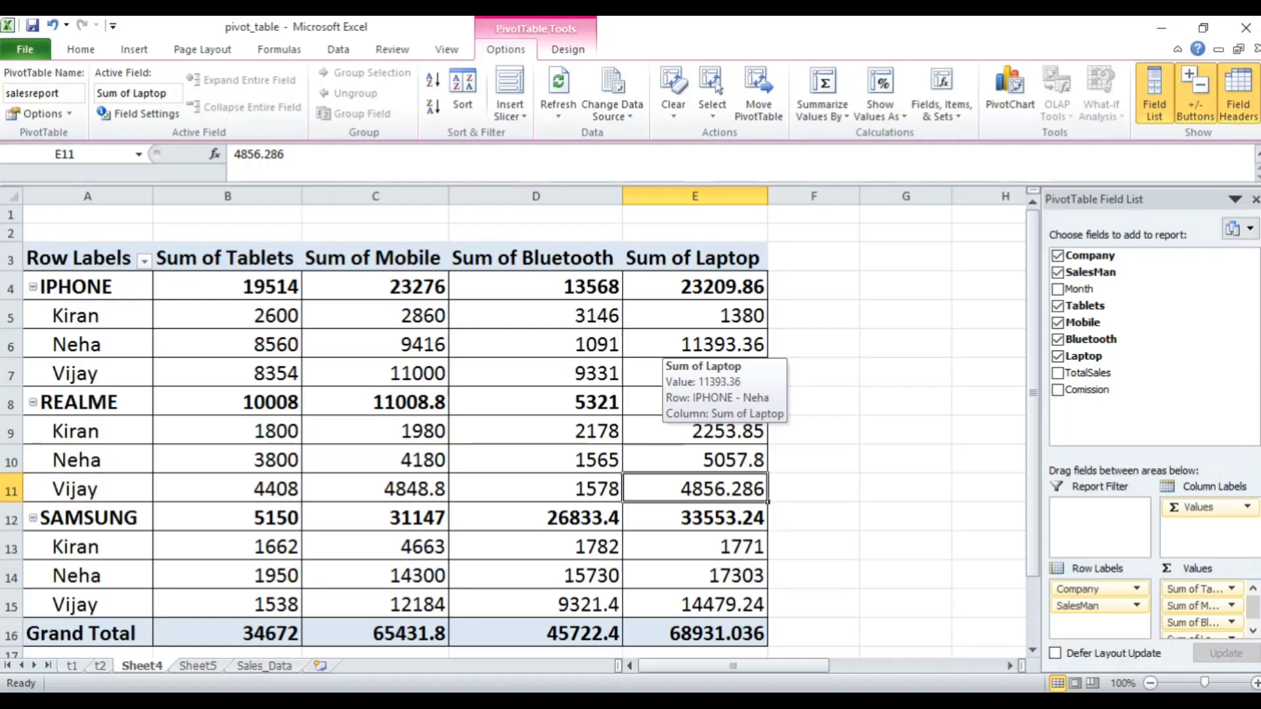
key(Left)
key(Up)
key(Up)
key(Left)
key(Left)
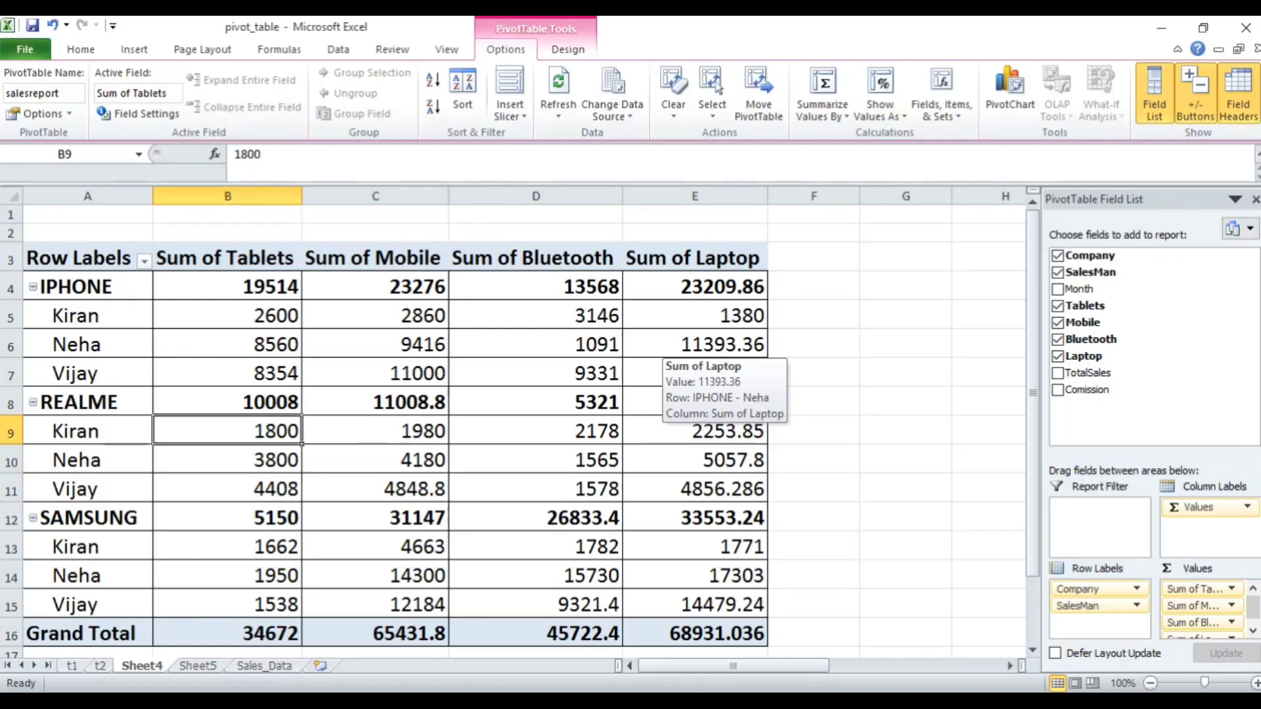
key(Down)
key(Right)
Compare the active field reported for salesman and company row labels with the one reported for value cells.
key(Left)
key(Left)
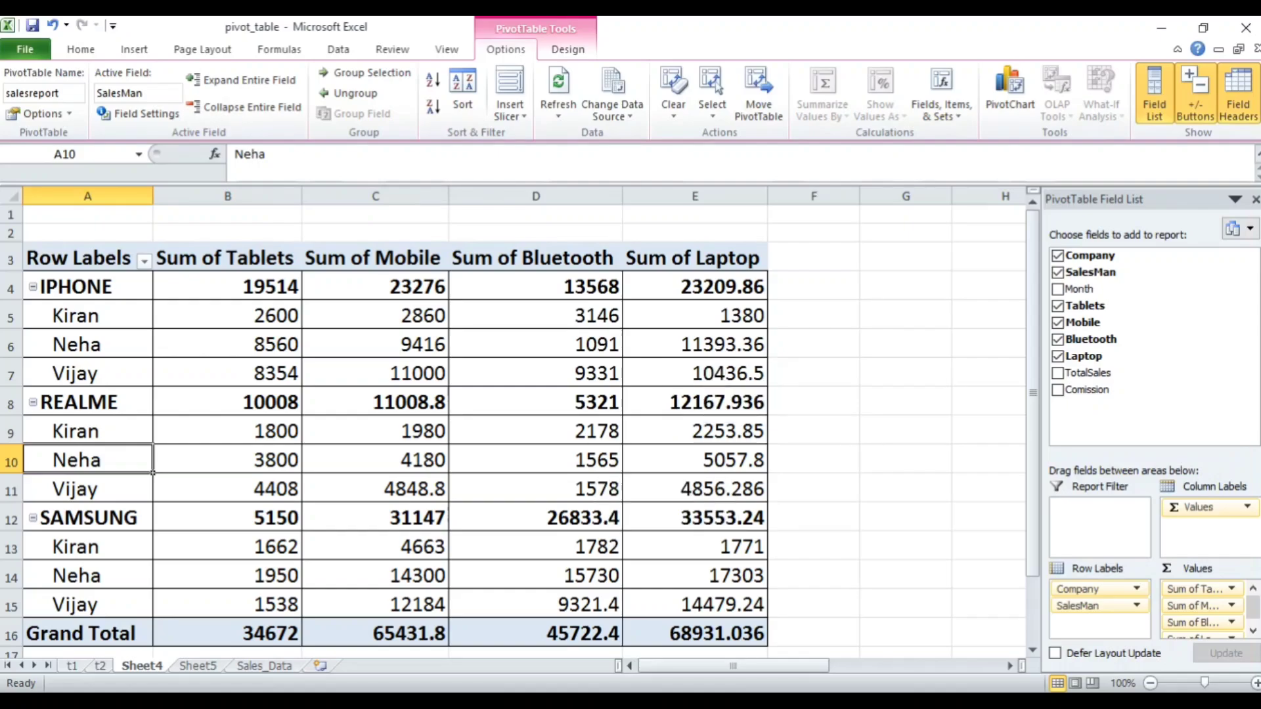
key(Right)
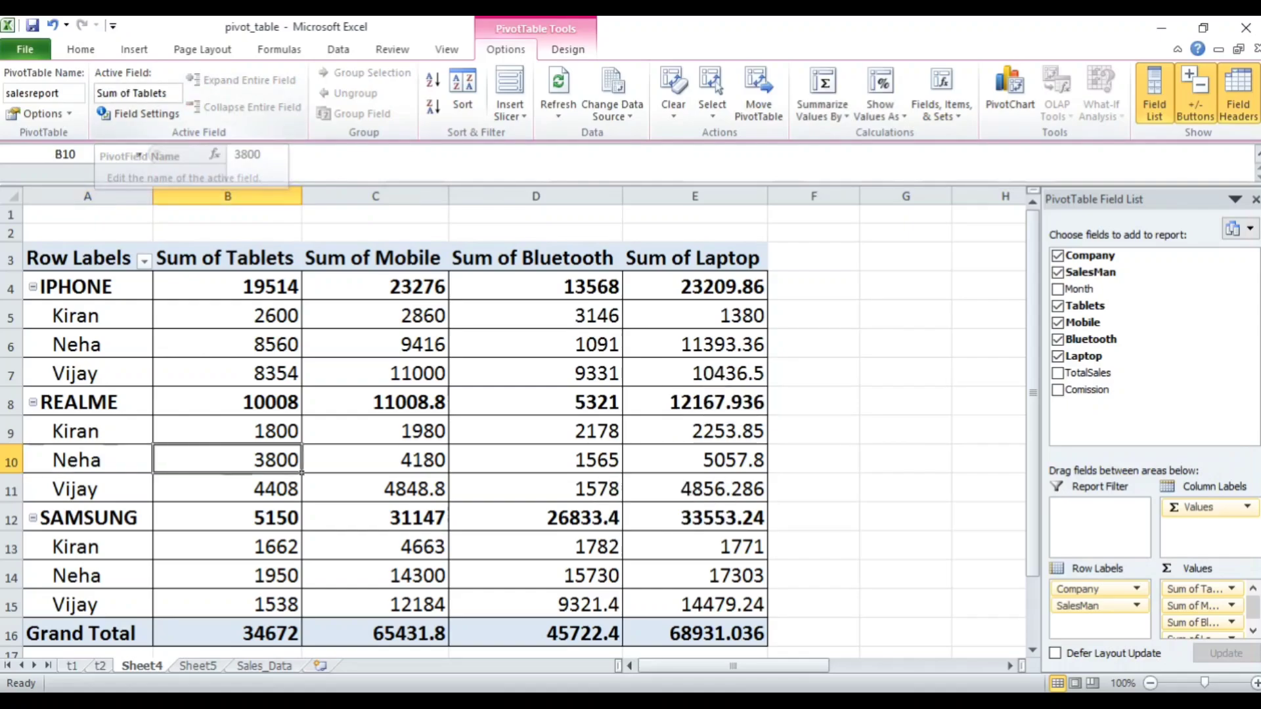
key(Right)
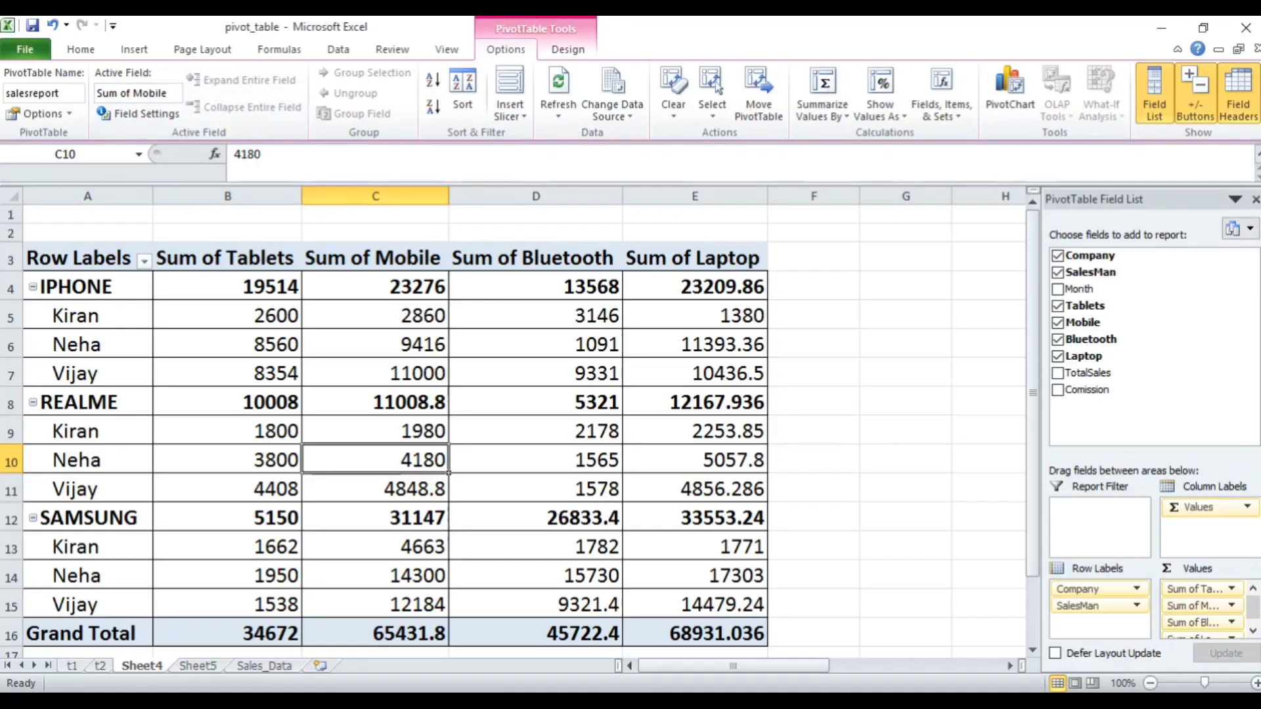
key(Right)
key(Right)
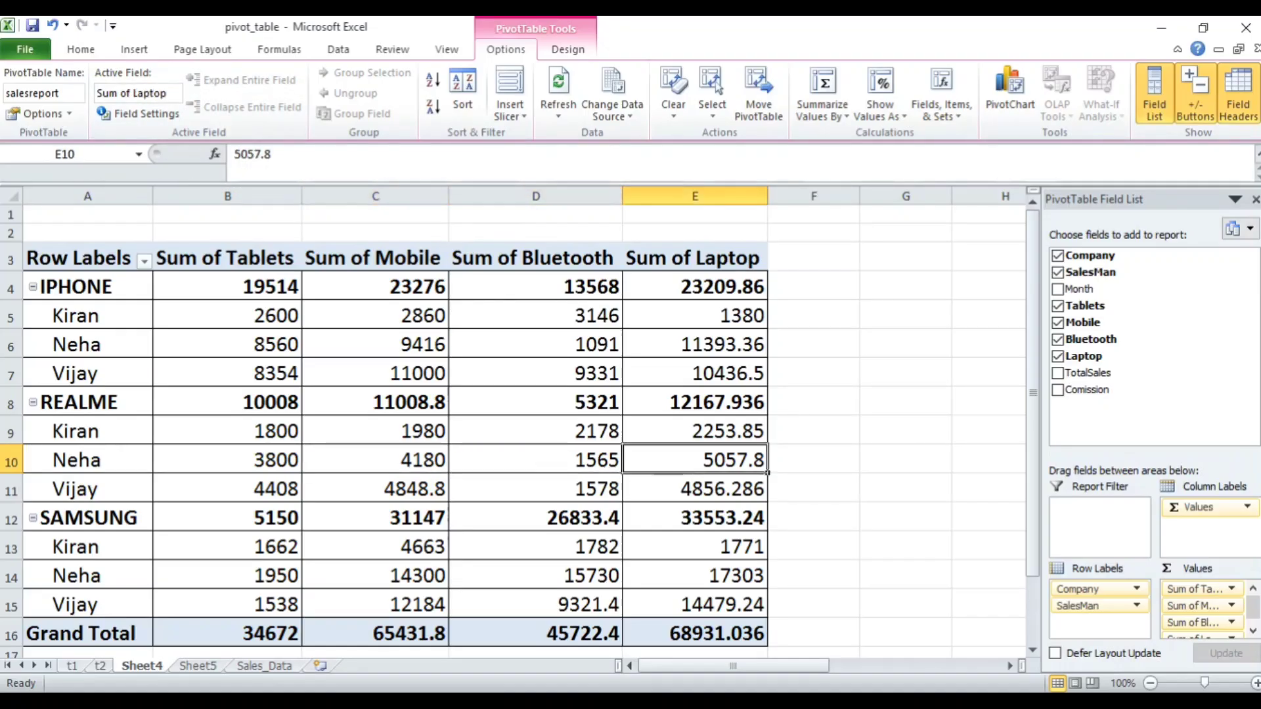
key(Left)
key(Up)
key(Up)
key(Up)
key(Up)
key(Left)
key(Left)
key(Left)
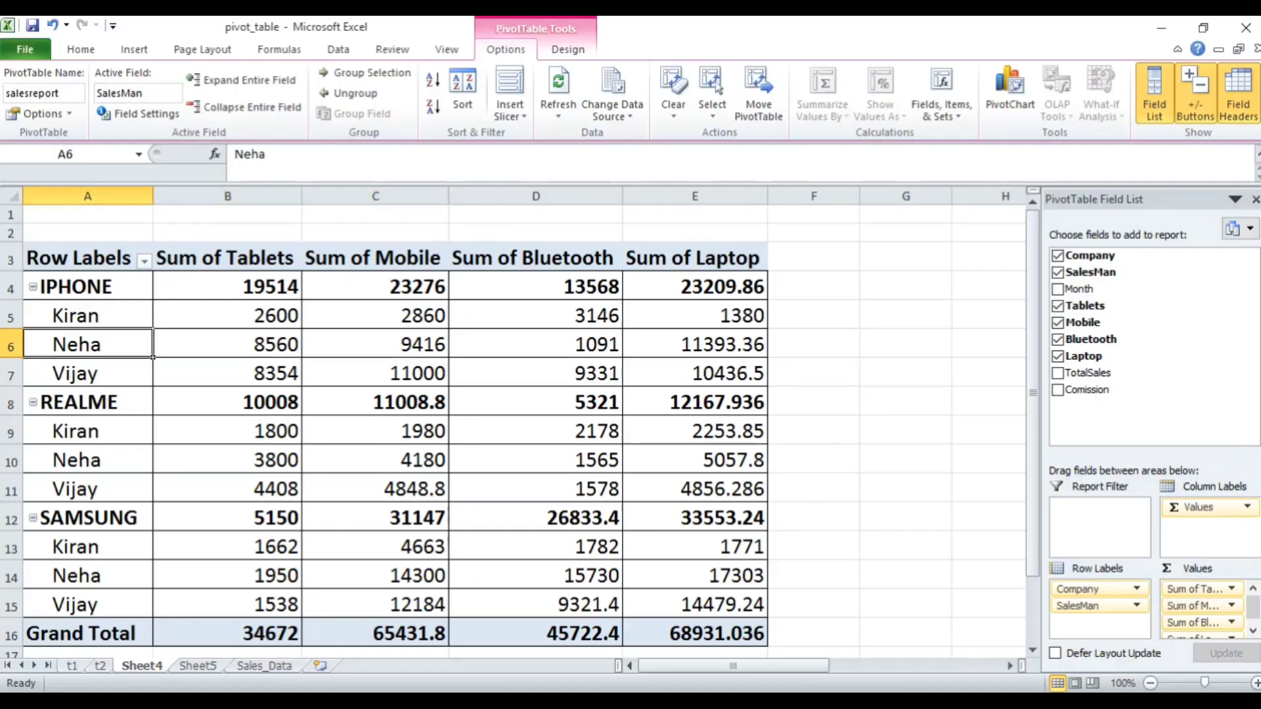
key(Down)
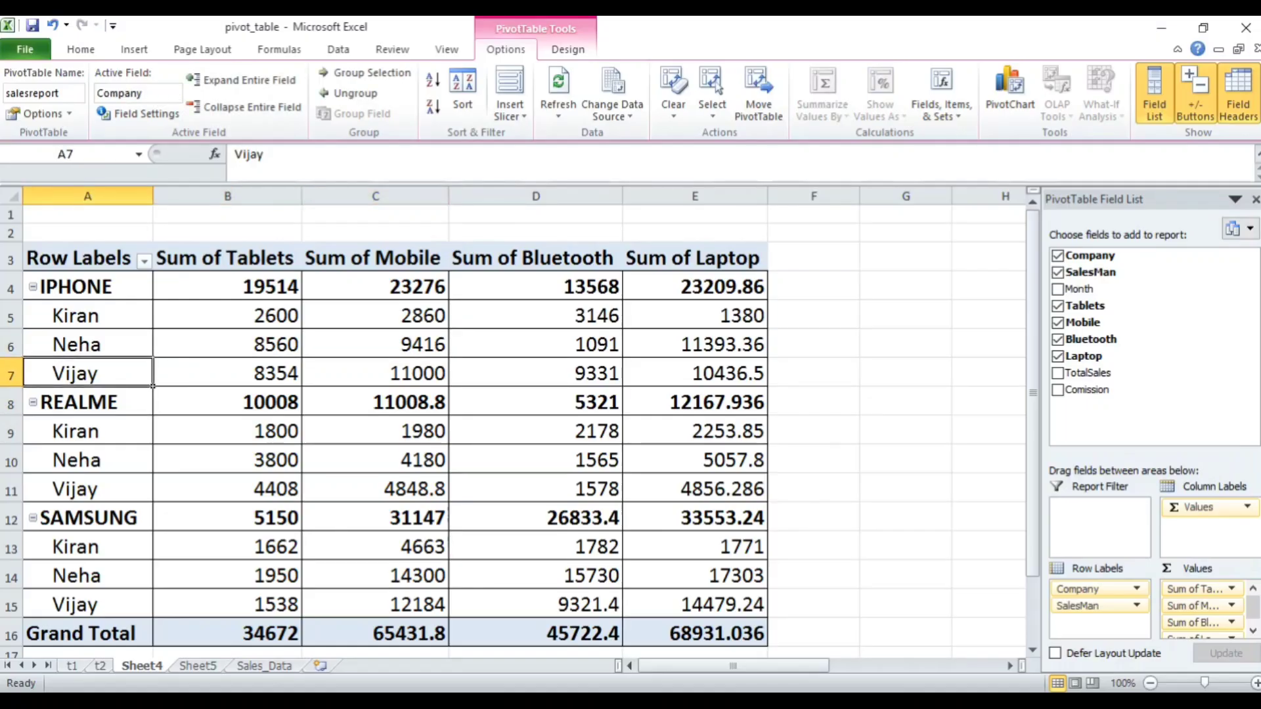
key(Up)
key(Up)
key(Up)
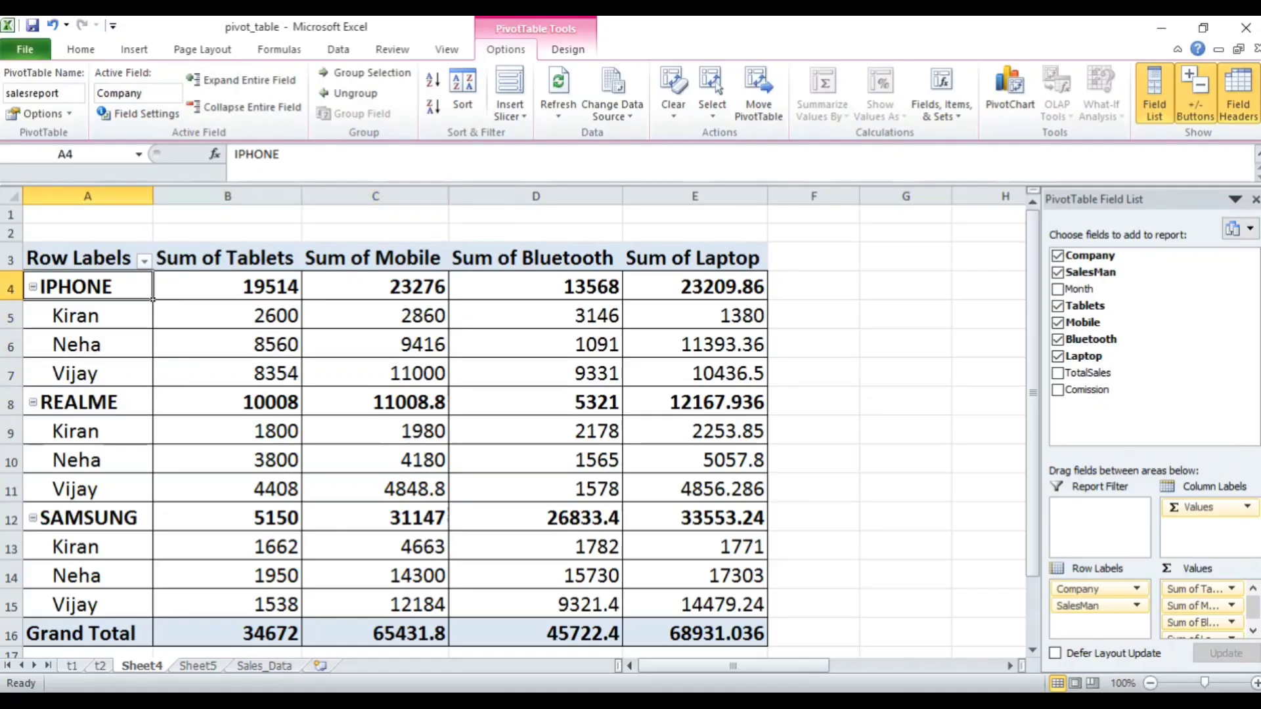
key(Down)
key(Down)
key(Down)
key(Down)
key(Down)
key(Down)
key(Down)
key(Down)
key(Down)
key(Right)
key(Right)
key(Right)
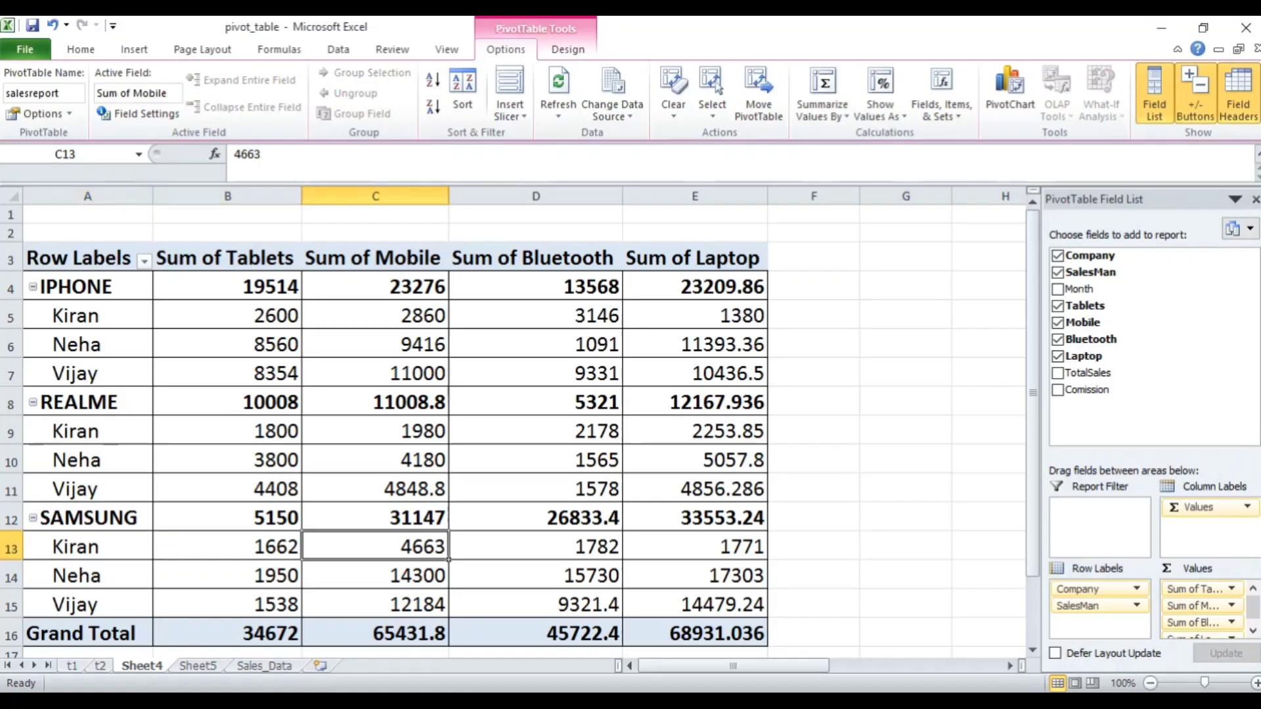
Change the Mobile value field's settings to summarize by Count.
key(Up)
key(Up)
key(Up)
key(Up)
key(Left)
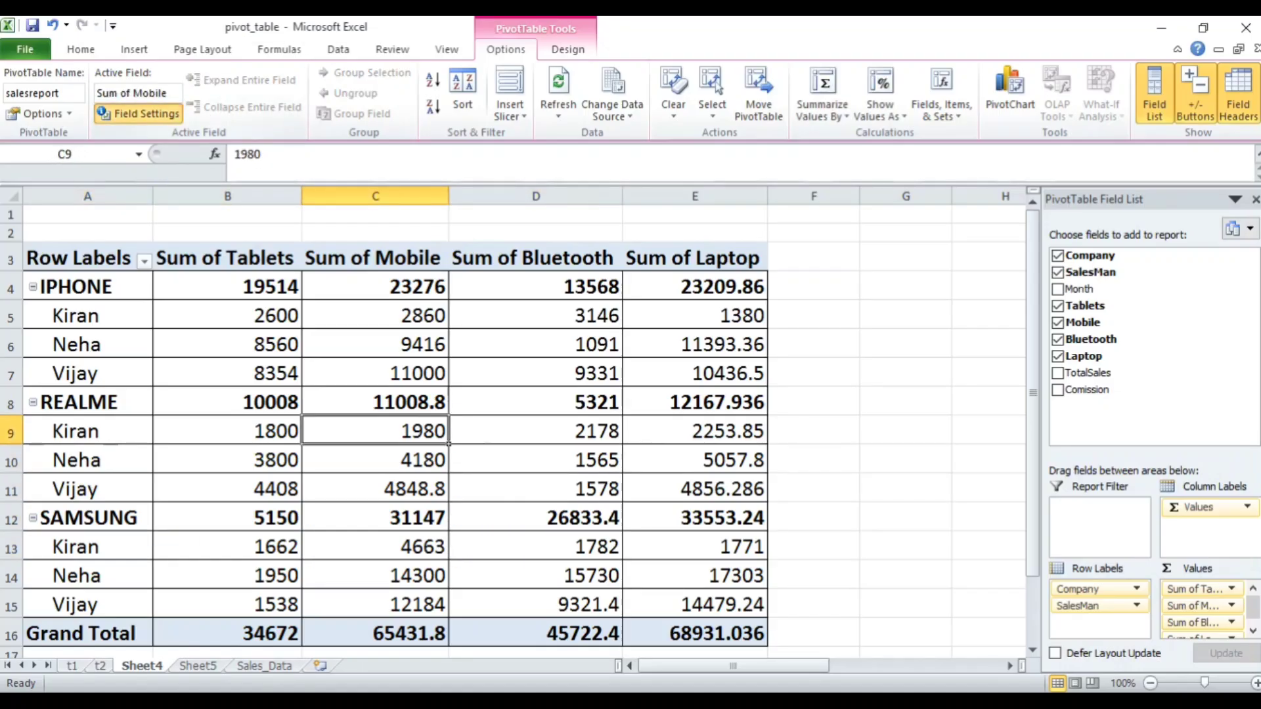
click(139, 113)
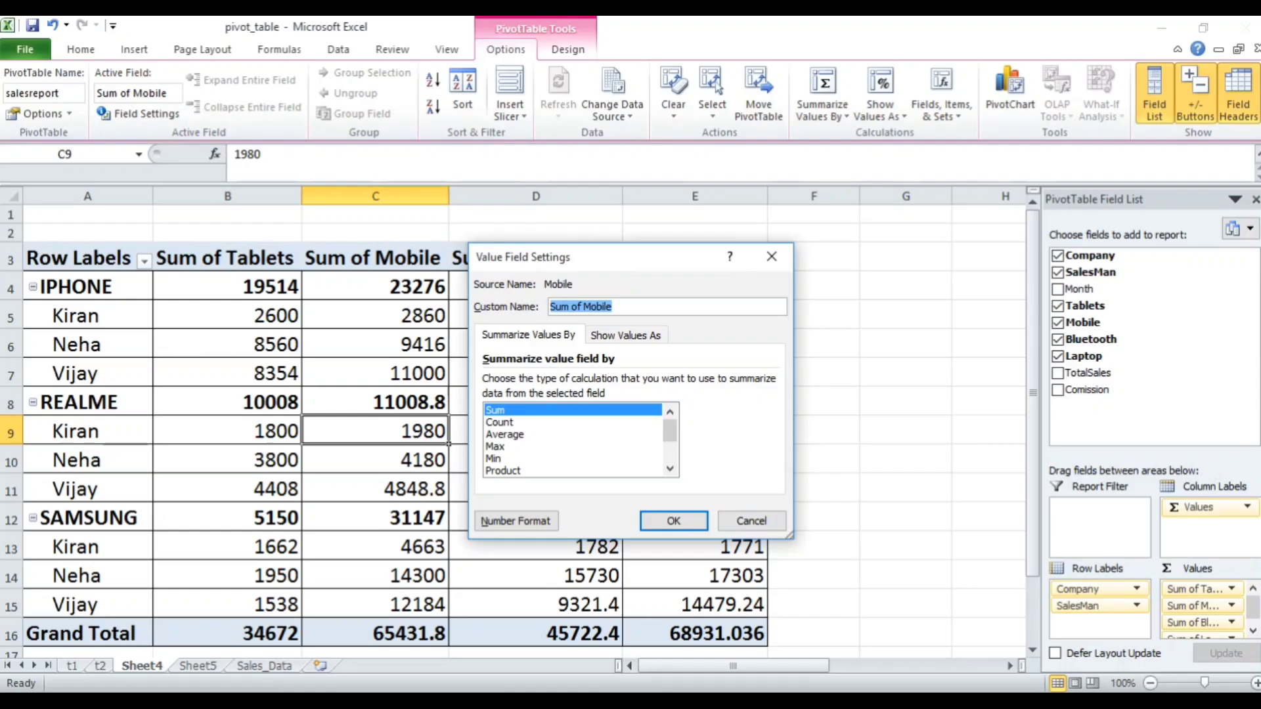
click(500, 422)
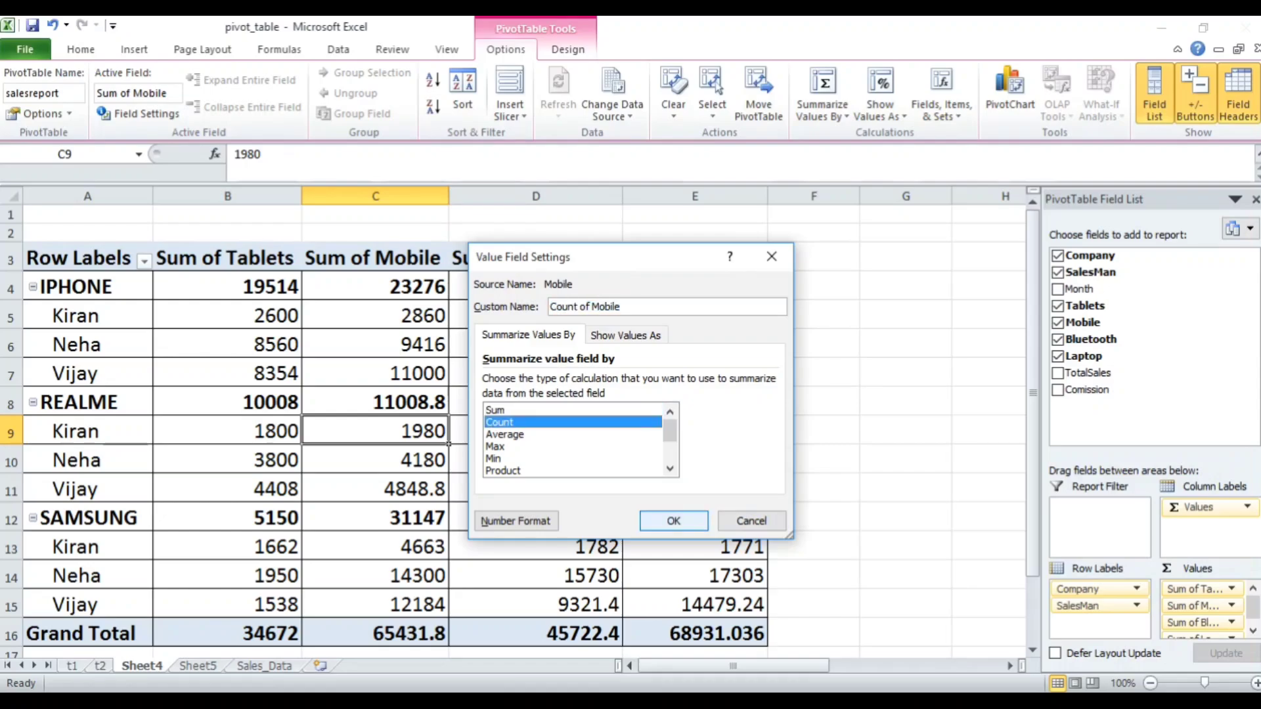
click(673, 521)
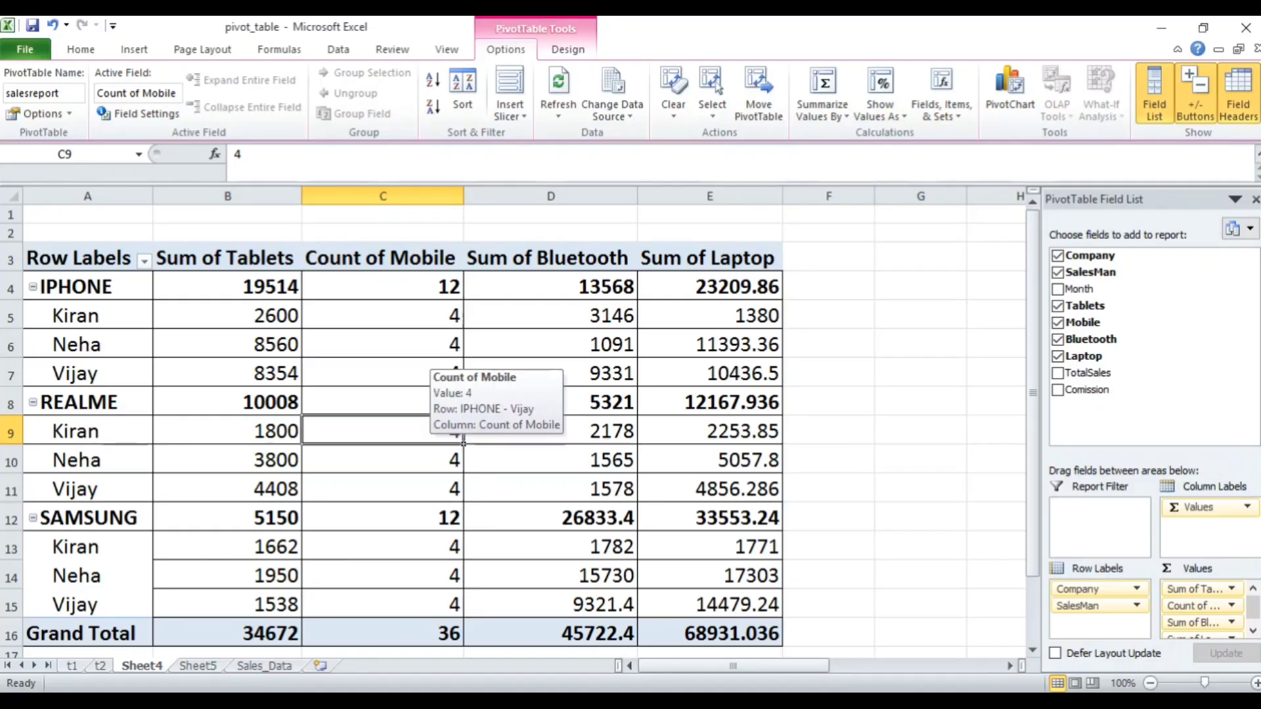
Change the Tablets value field's settings to summarize by Average.
click(298, 355)
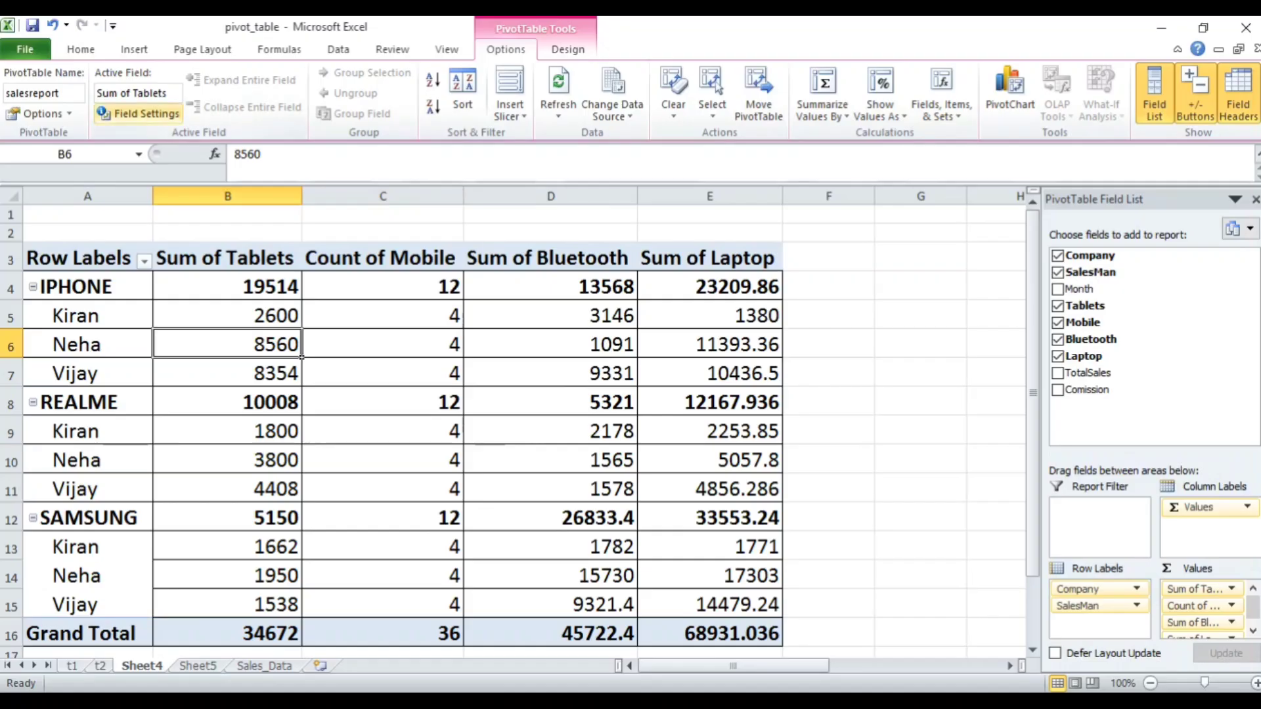
click(138, 114)
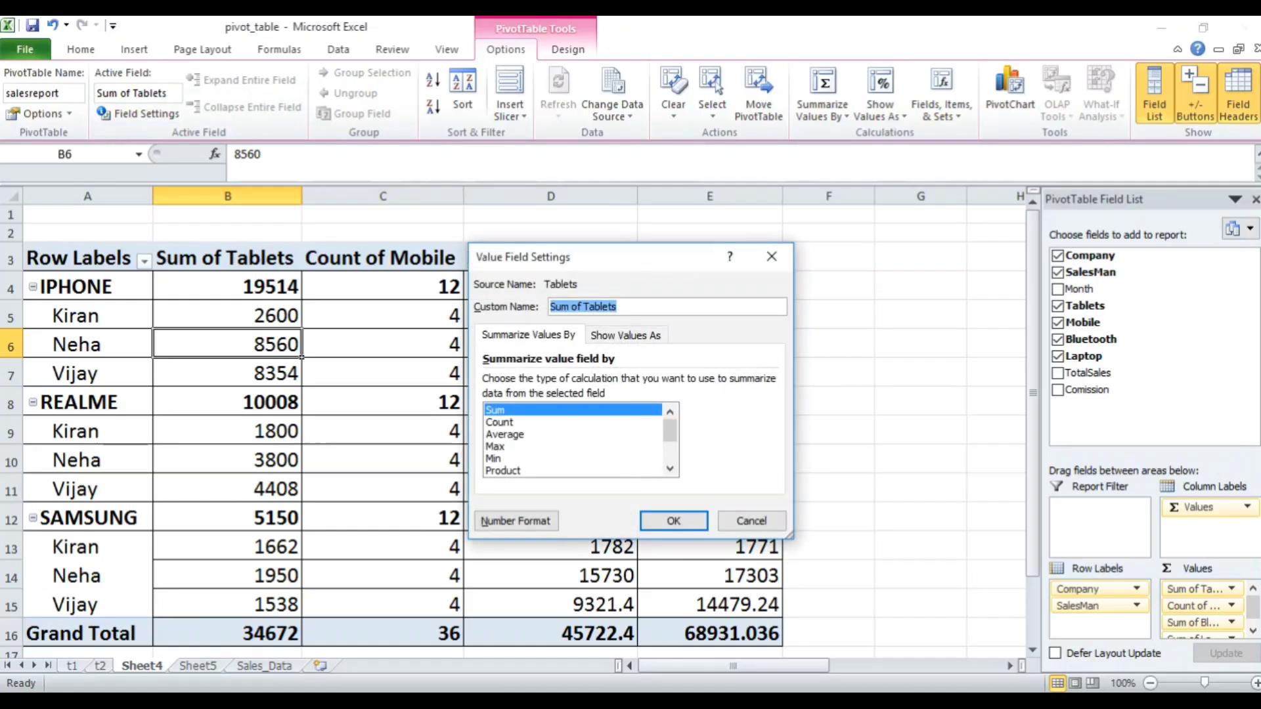
click(519, 434)
click(673, 521)
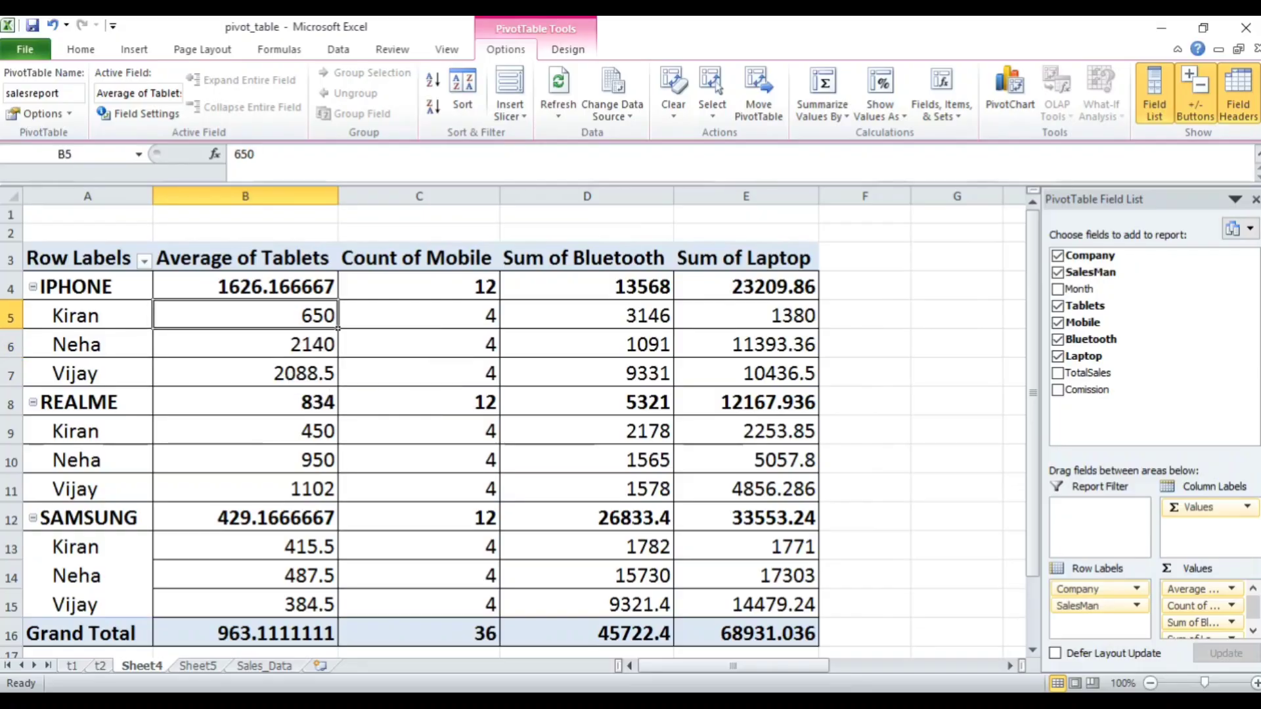
Change the Laptop value field's settings to summarize by Max and review the column's values for the salesmen.
click(496, 325)
click(671, 326)
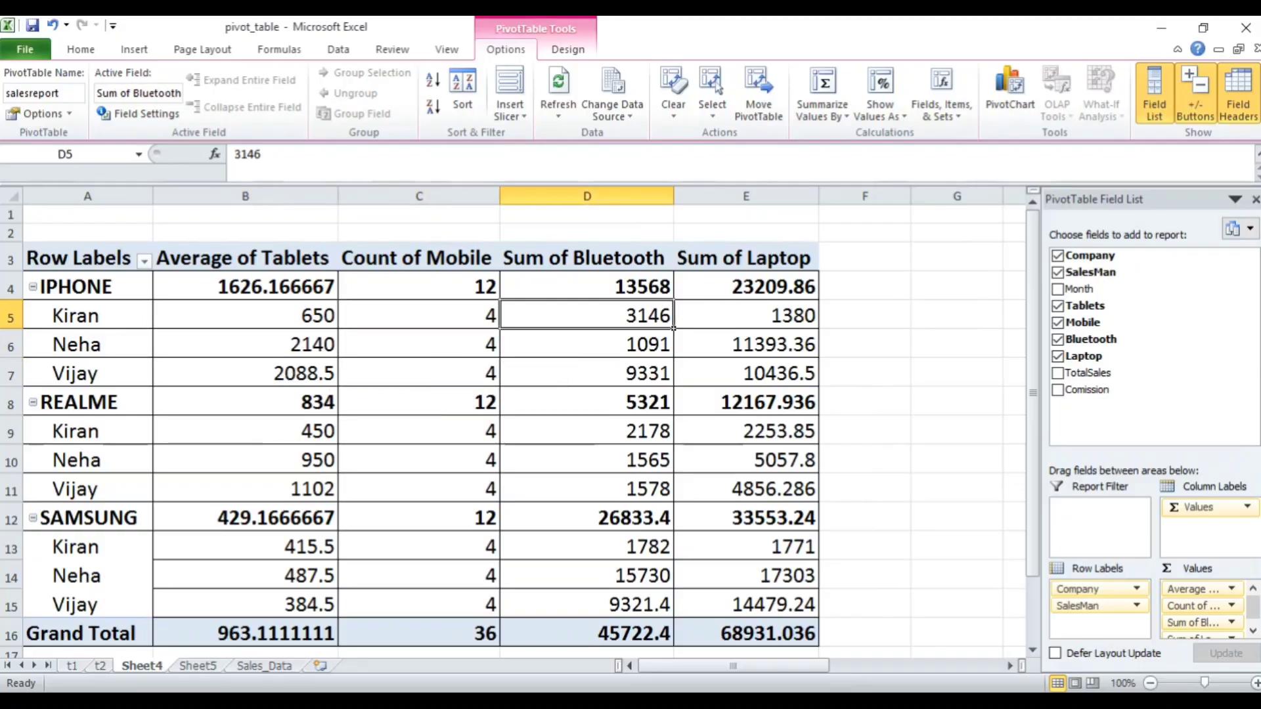
click(815, 325)
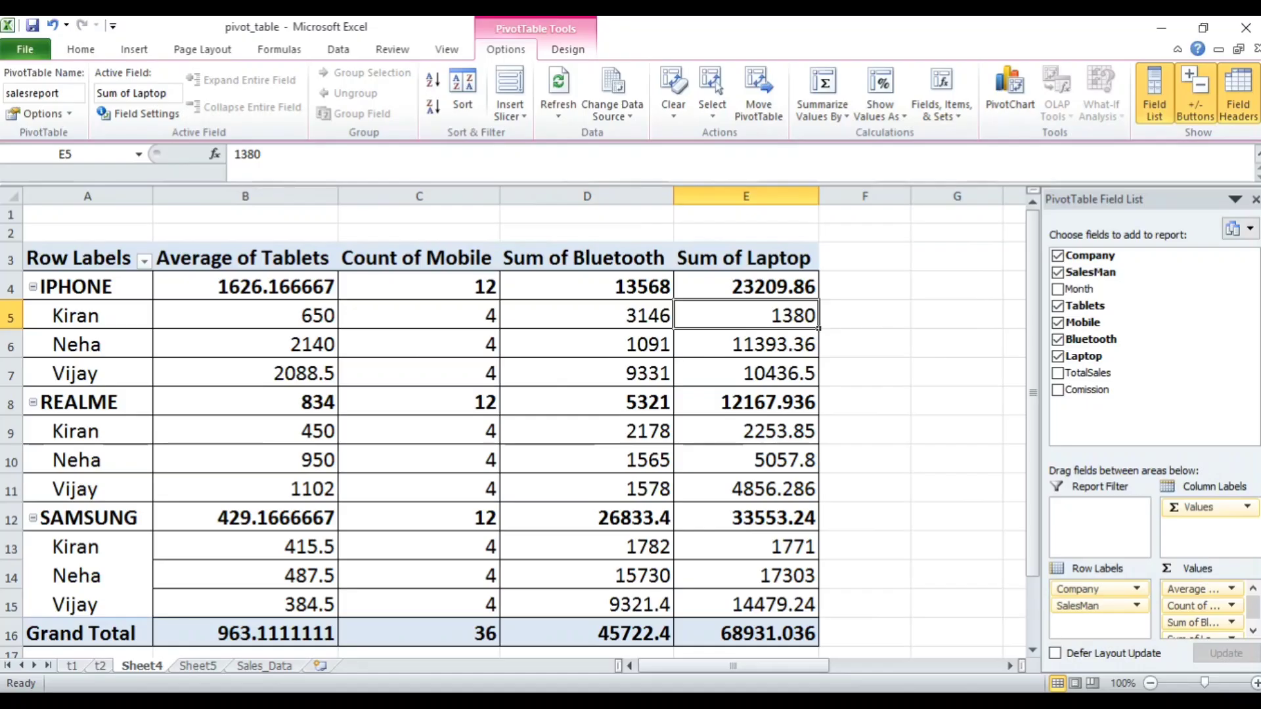
click(138, 114)
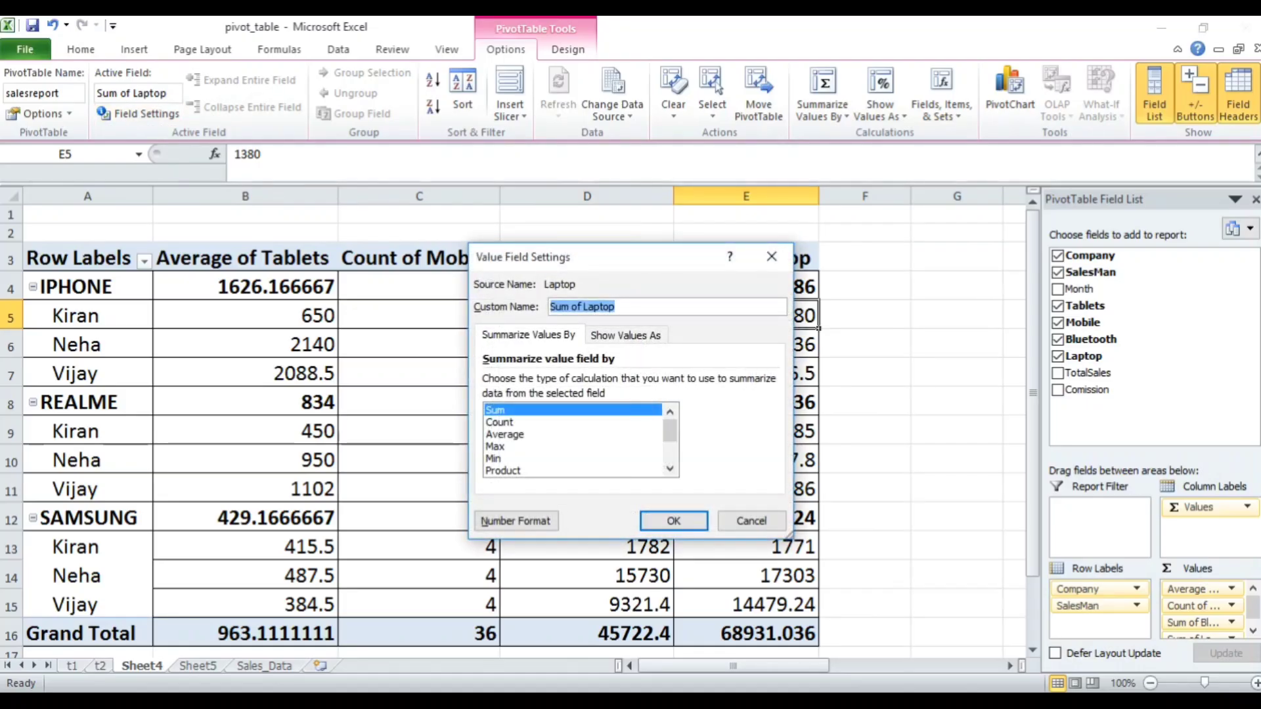
click(518, 447)
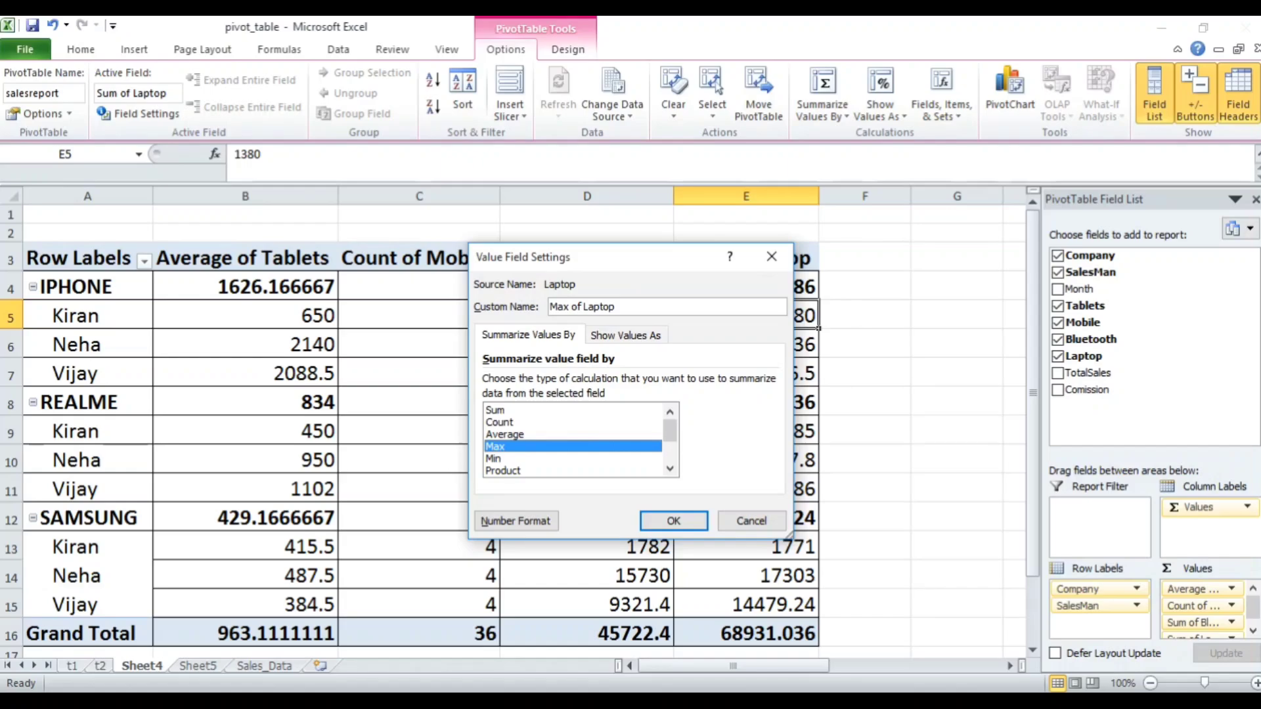
click(673, 521)
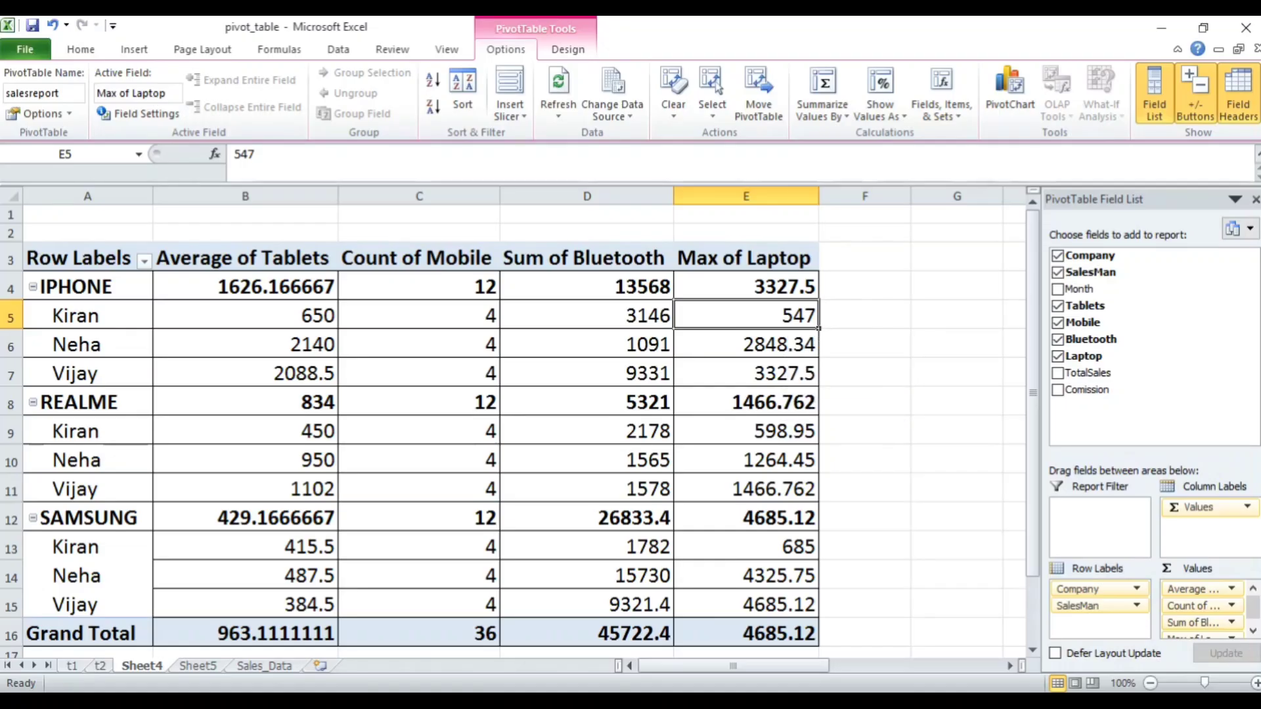
click(778, 345)
click(759, 429)
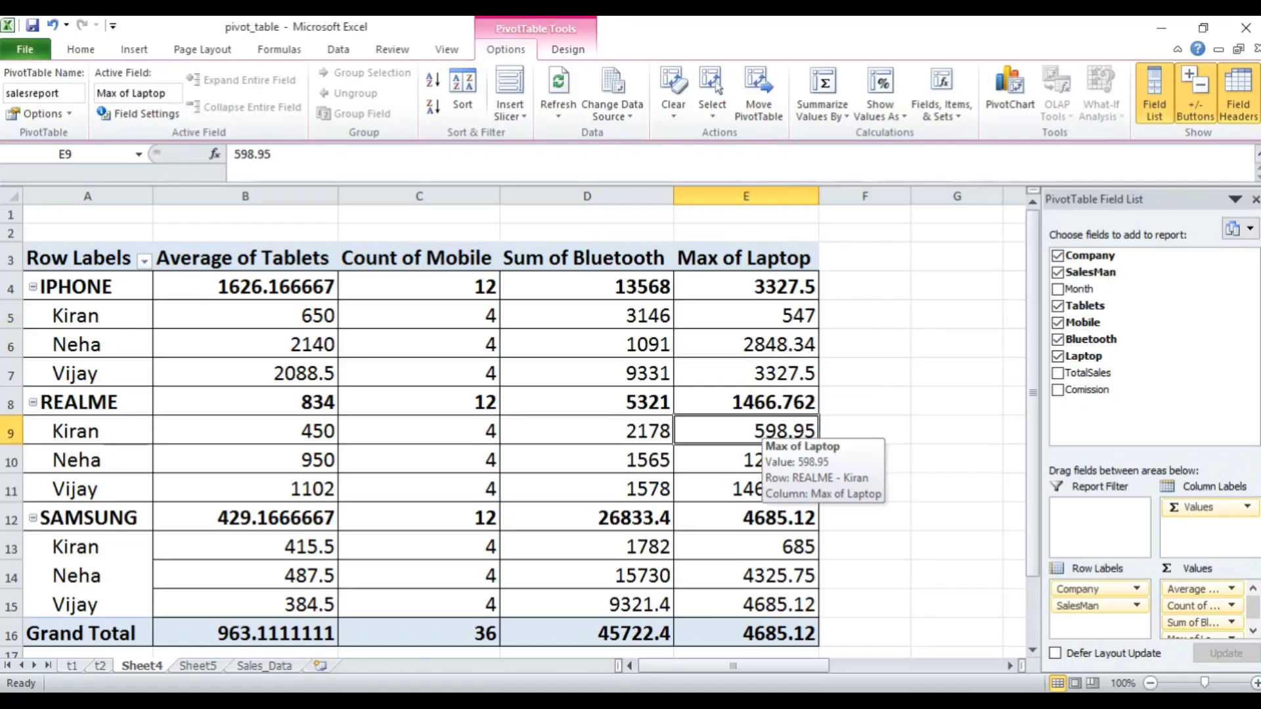
click(762, 460)
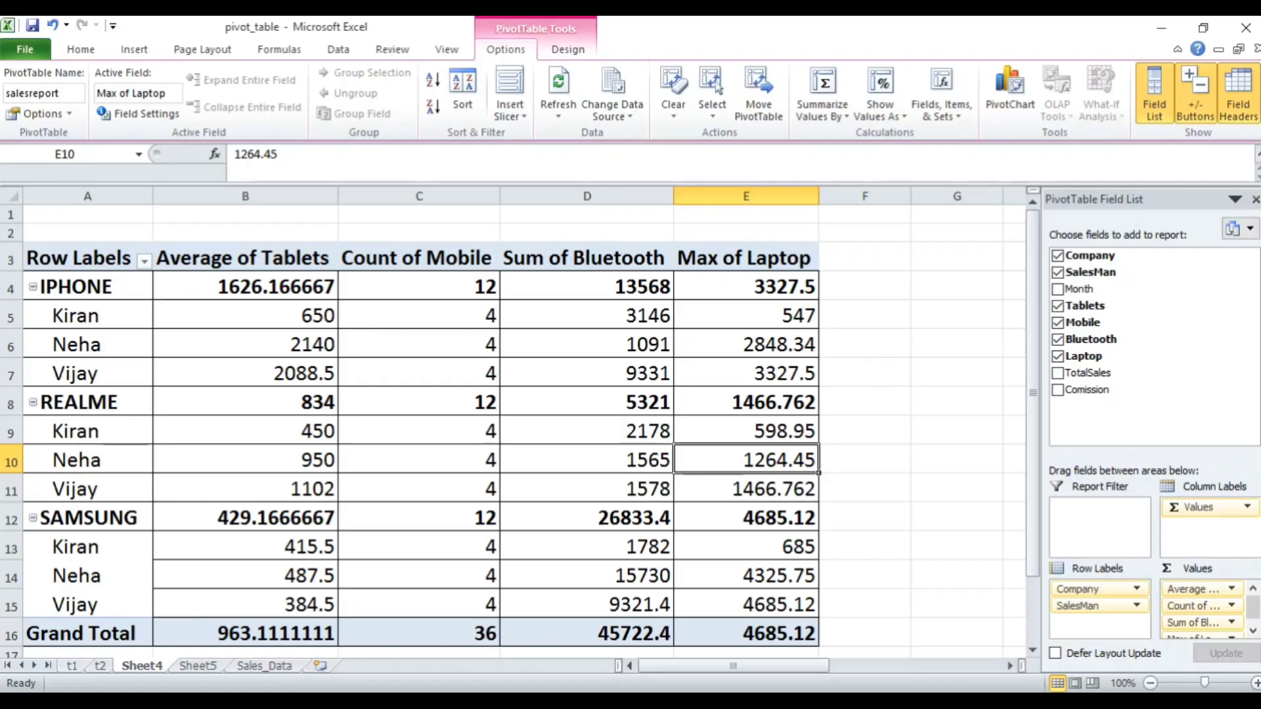
click(745, 487)
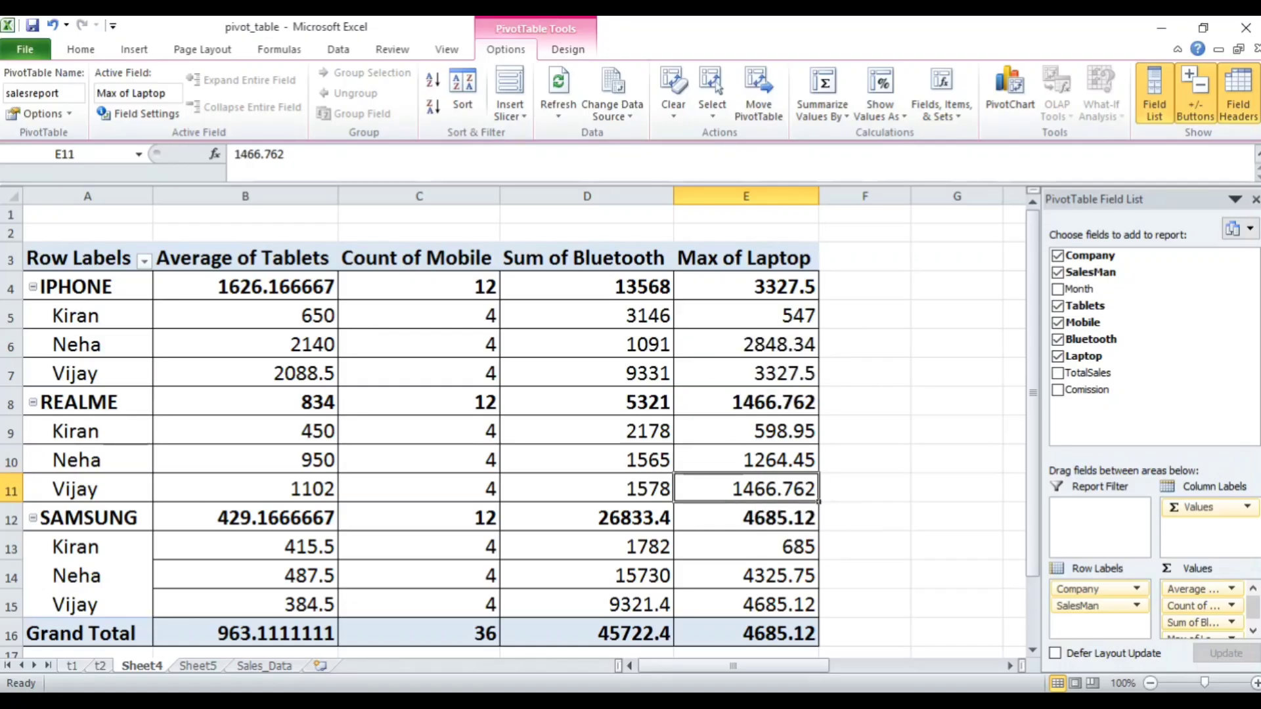
Compare the Tablets average, Mobile count, Bluetooth sum and Laptop maximum for the salesmen under IPHONE.
click(248, 313)
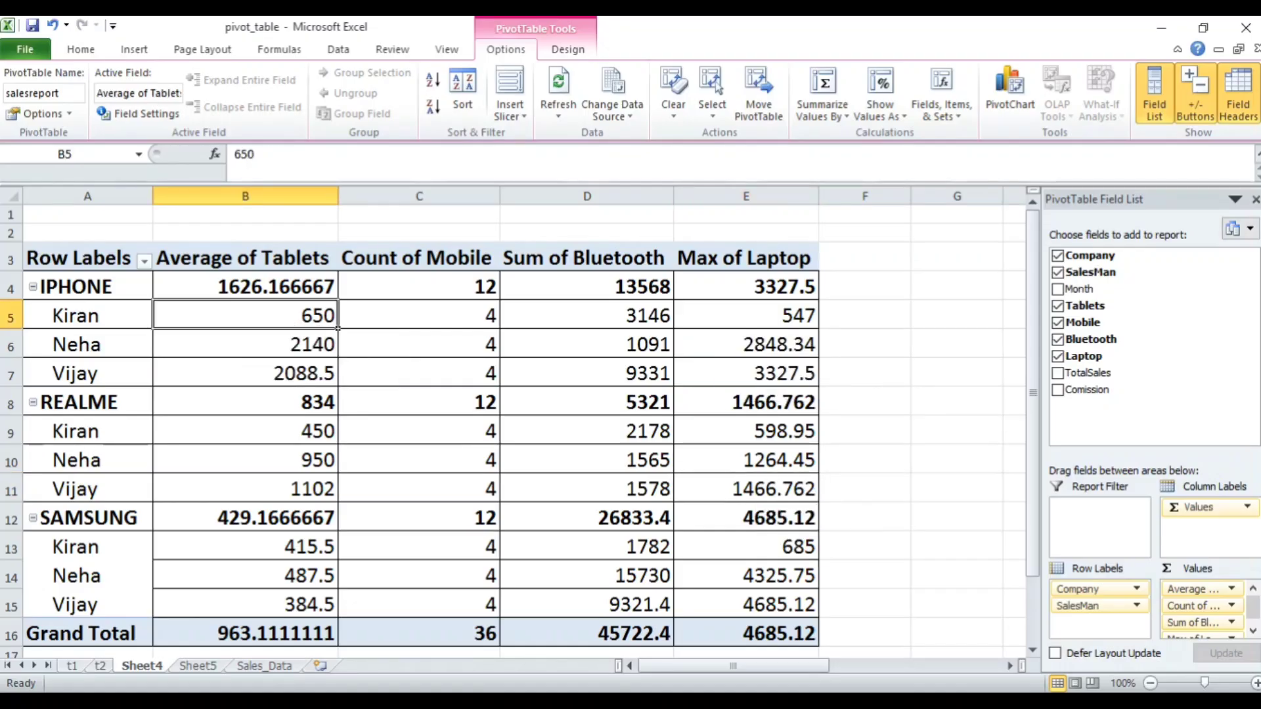
click(247, 372)
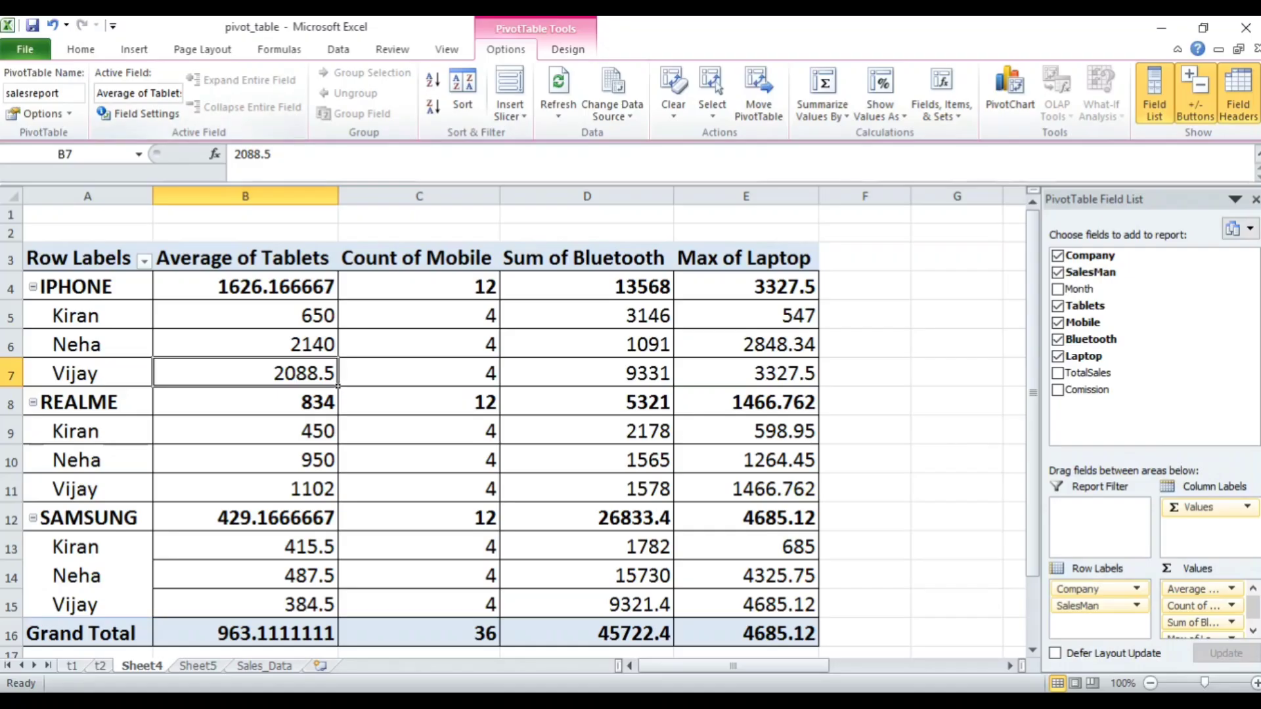
click(419, 316)
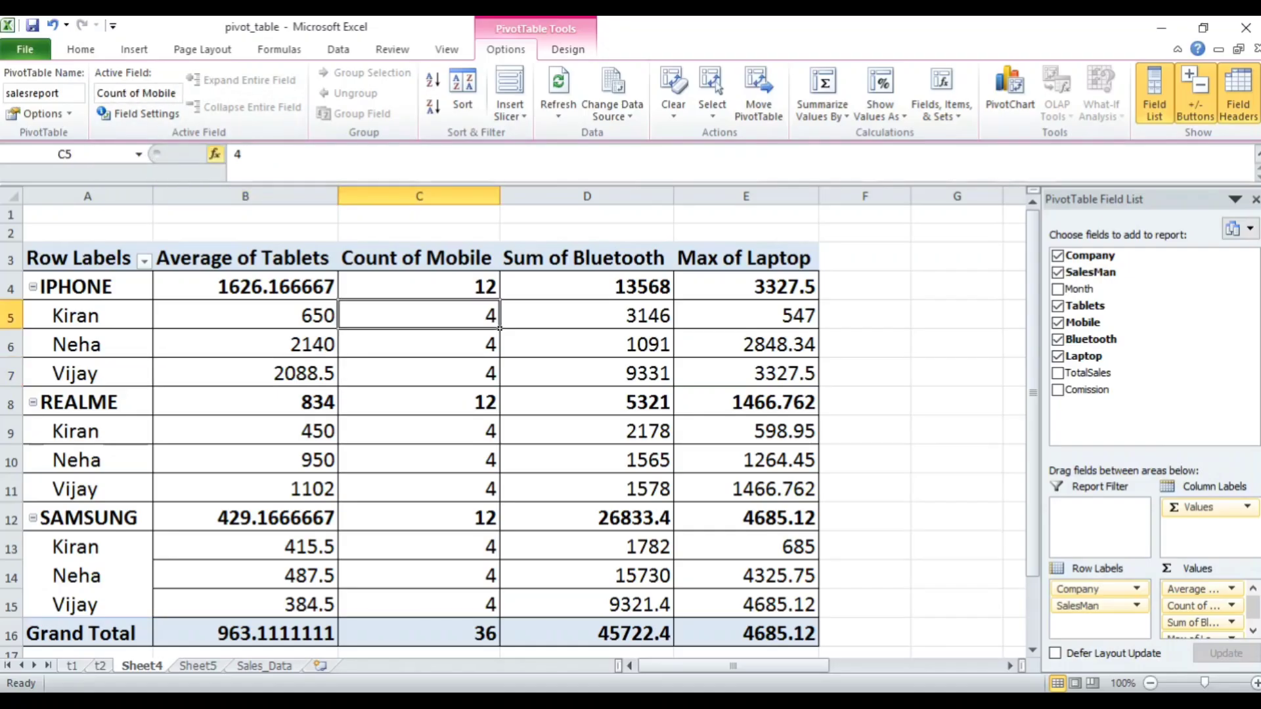
click(587, 315)
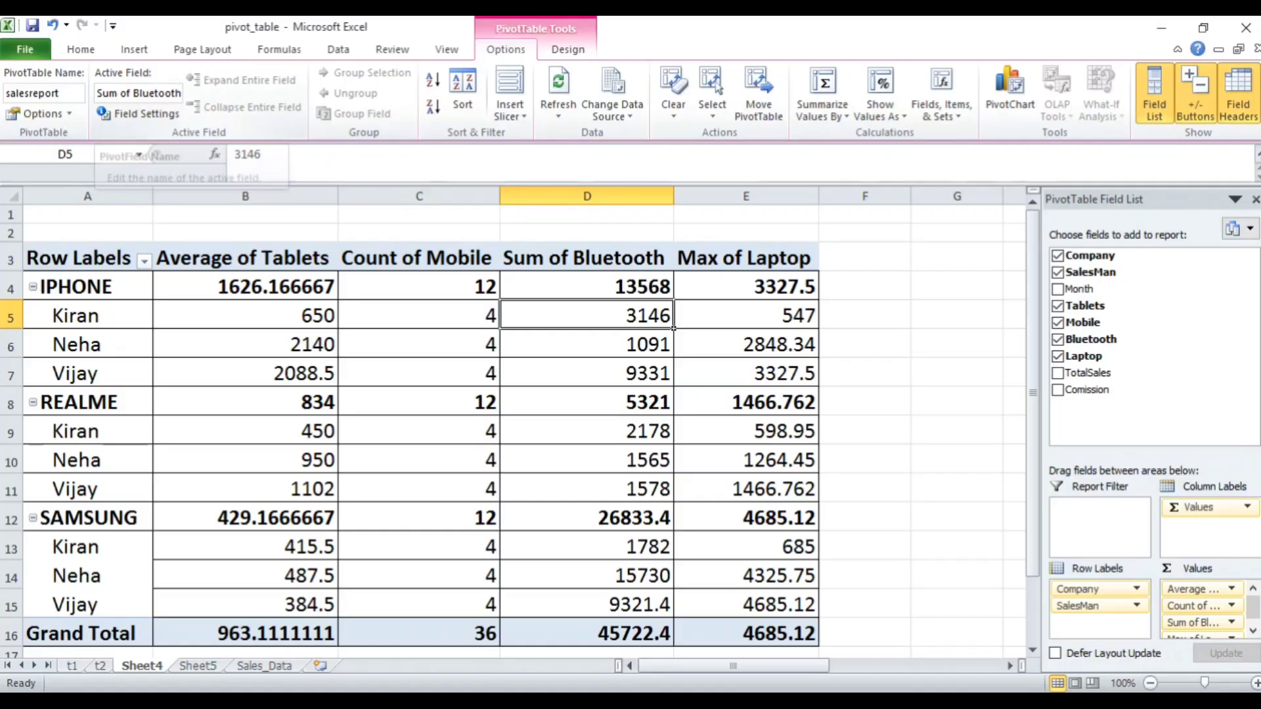
click(745, 287)
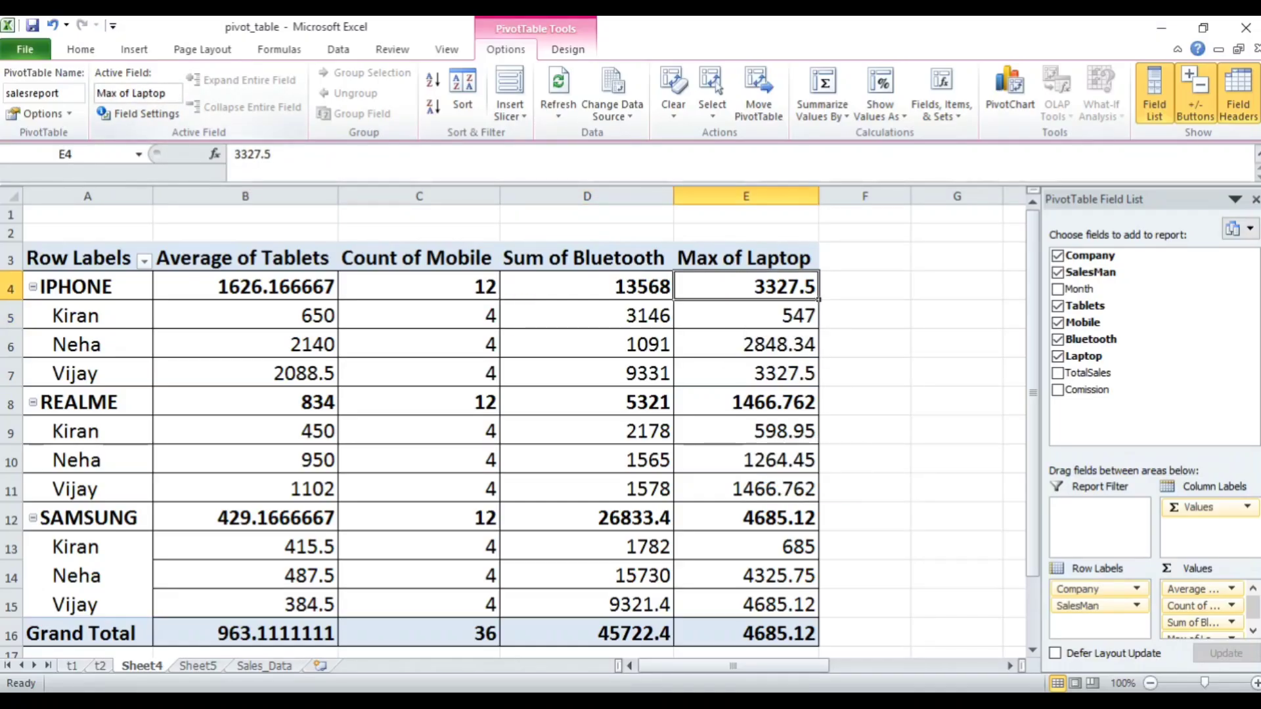
click(780, 315)
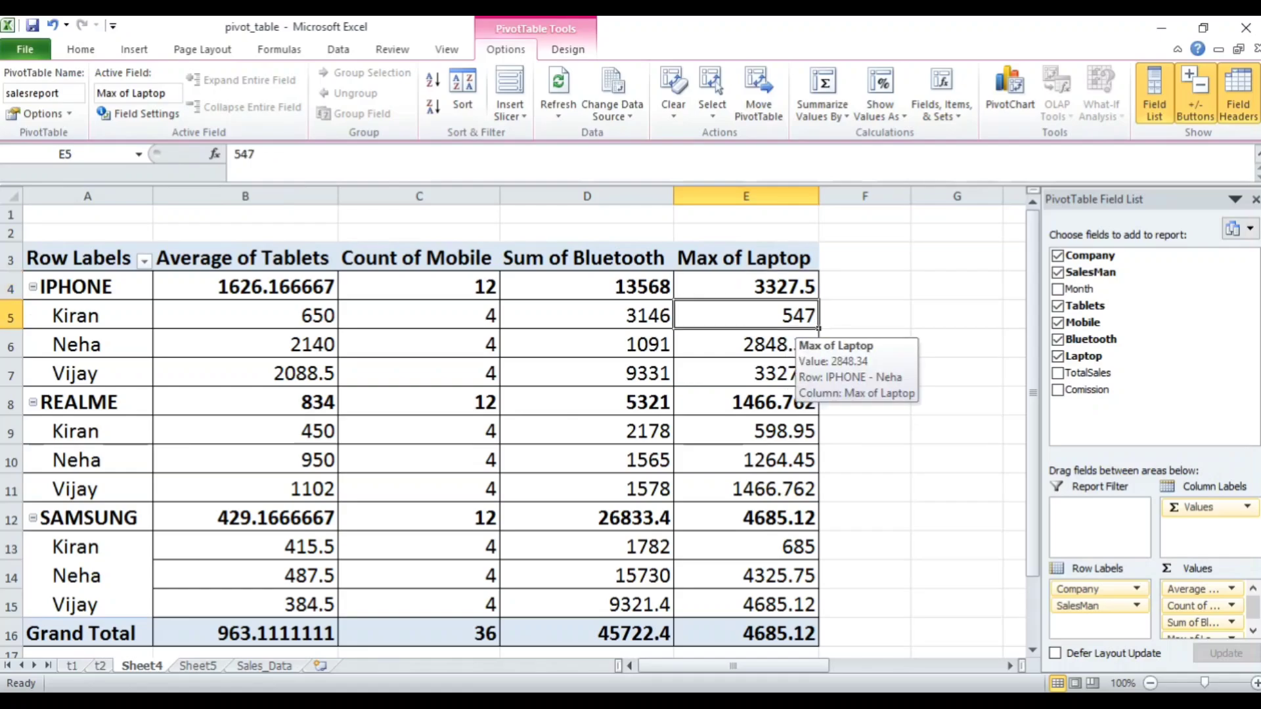
click(785, 335)
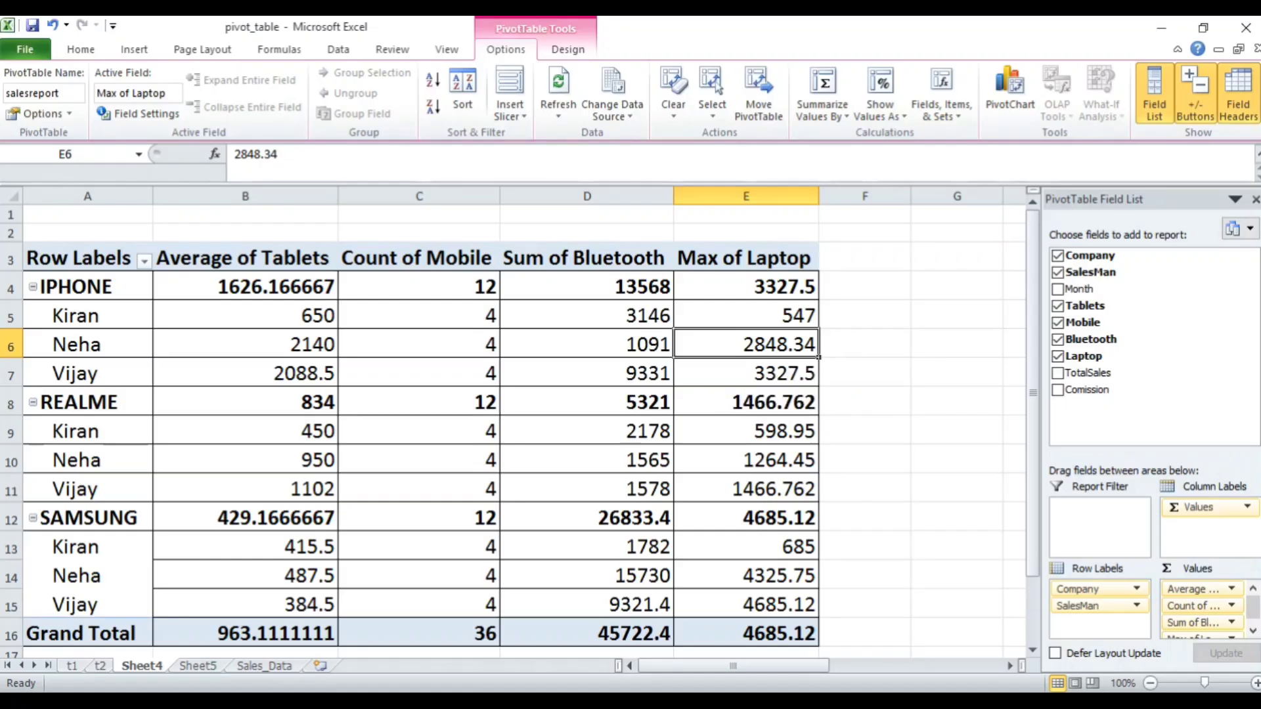
click(587, 315)
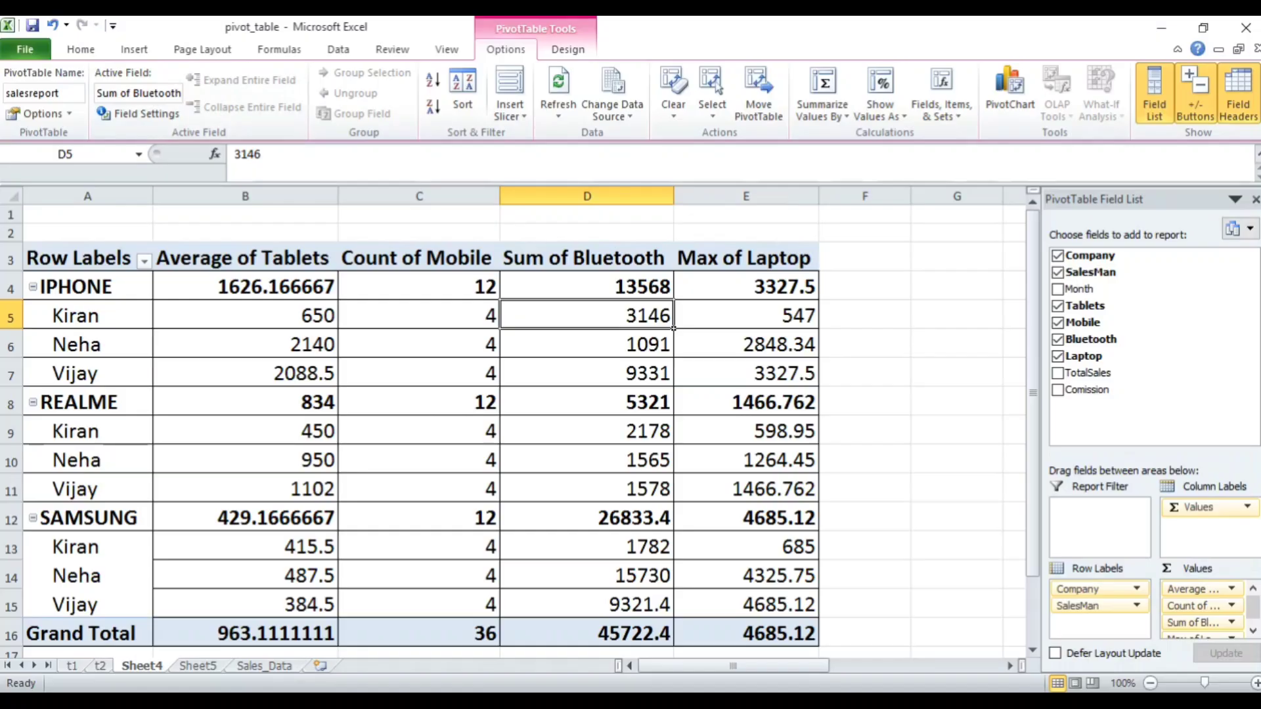
click(599, 342)
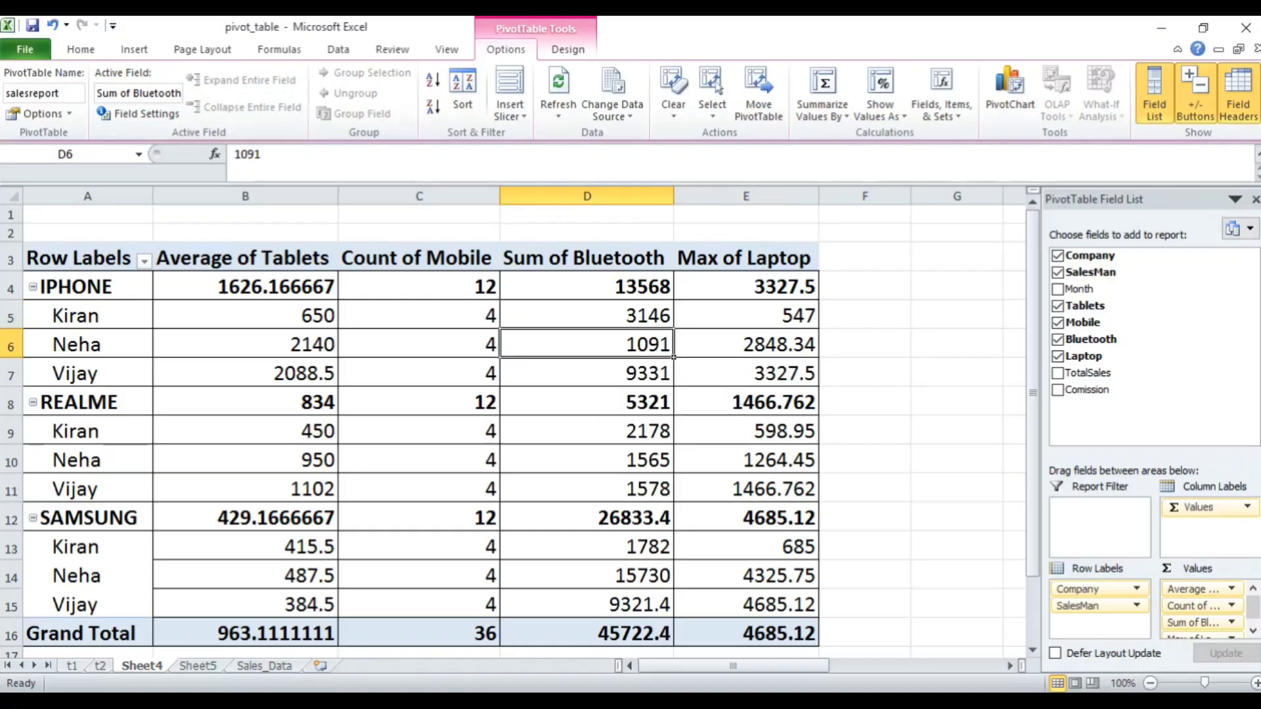
click(586, 316)
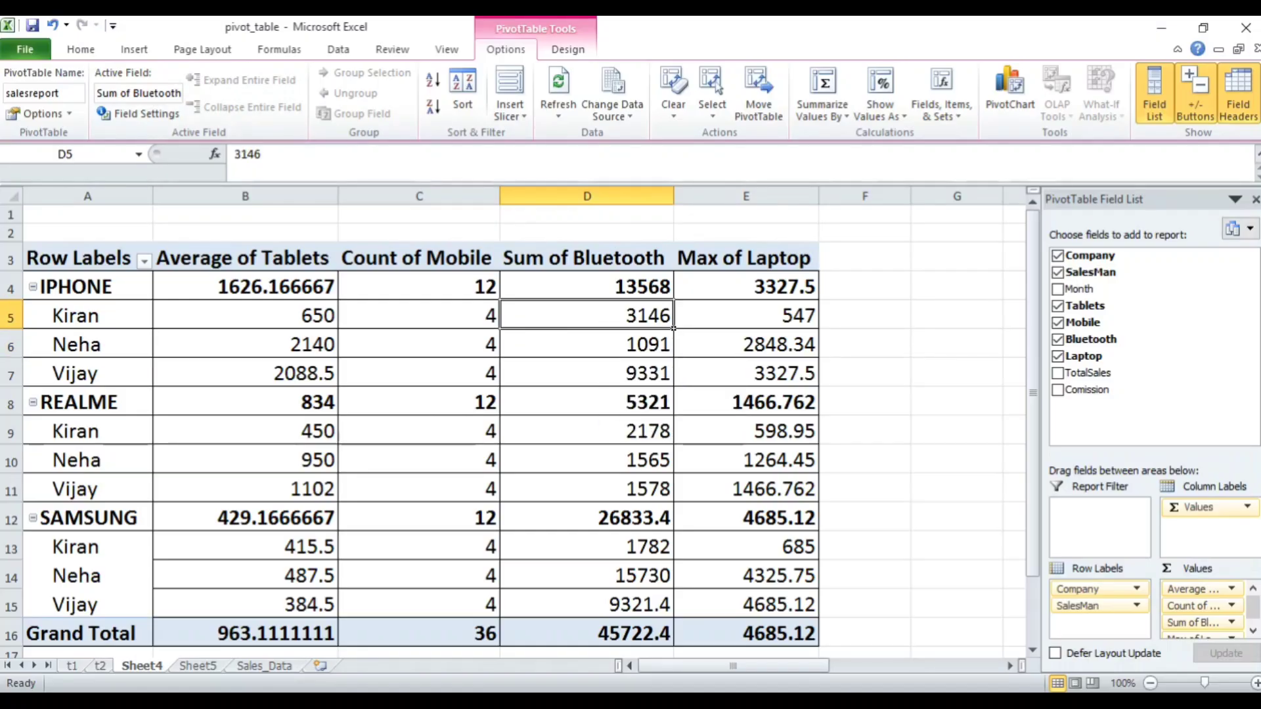
Clear the January IPHONE Mobile value in cell F8 of the Sales_Data sheet.
click(427, 344)
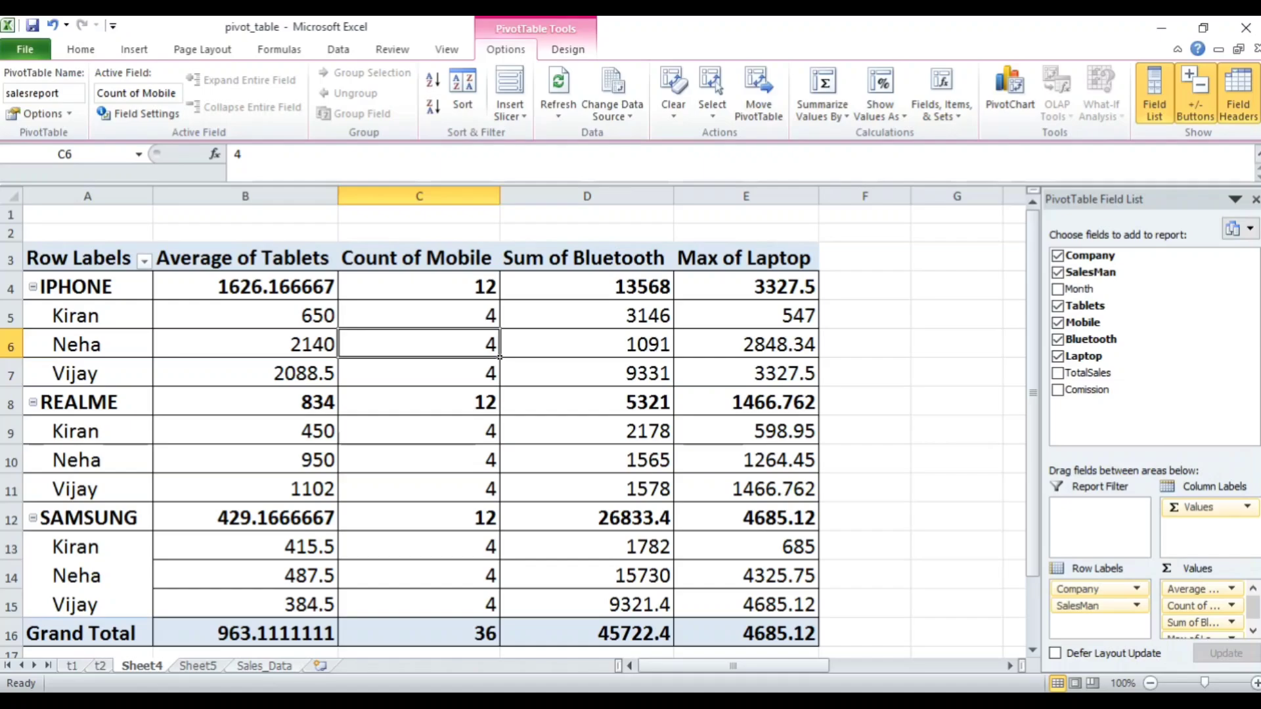
click(265, 665)
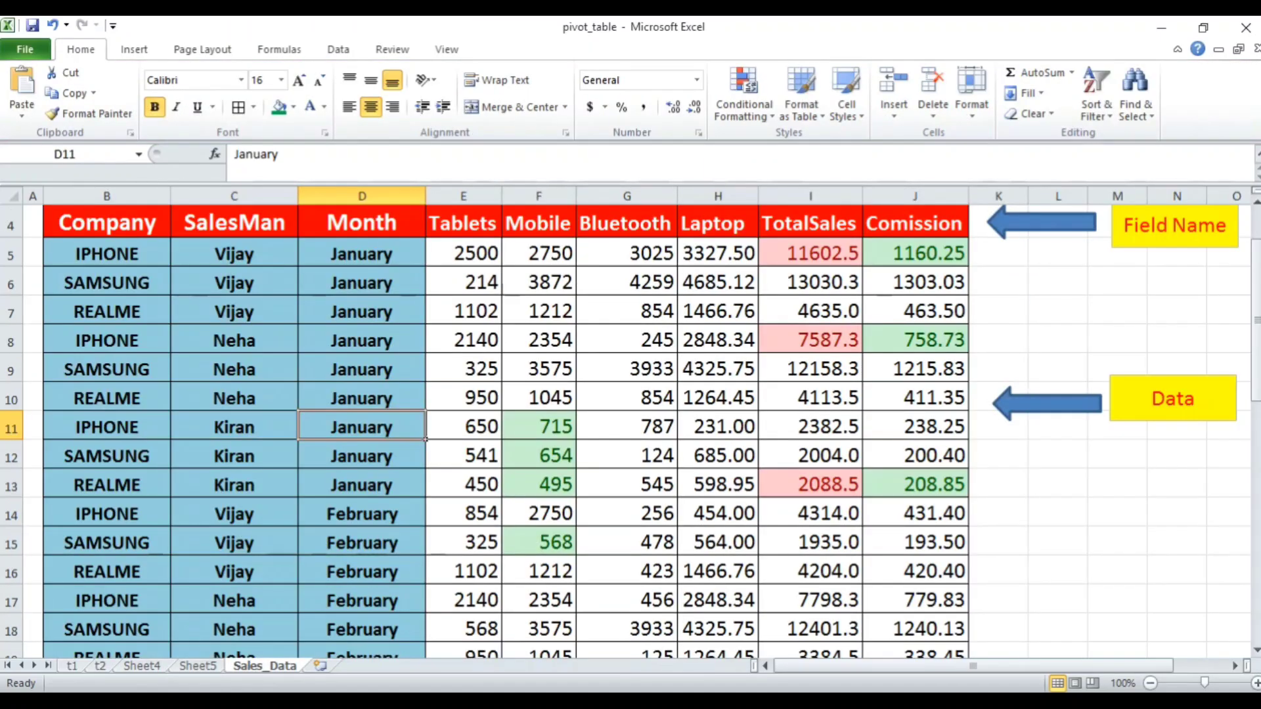
click(538, 340)
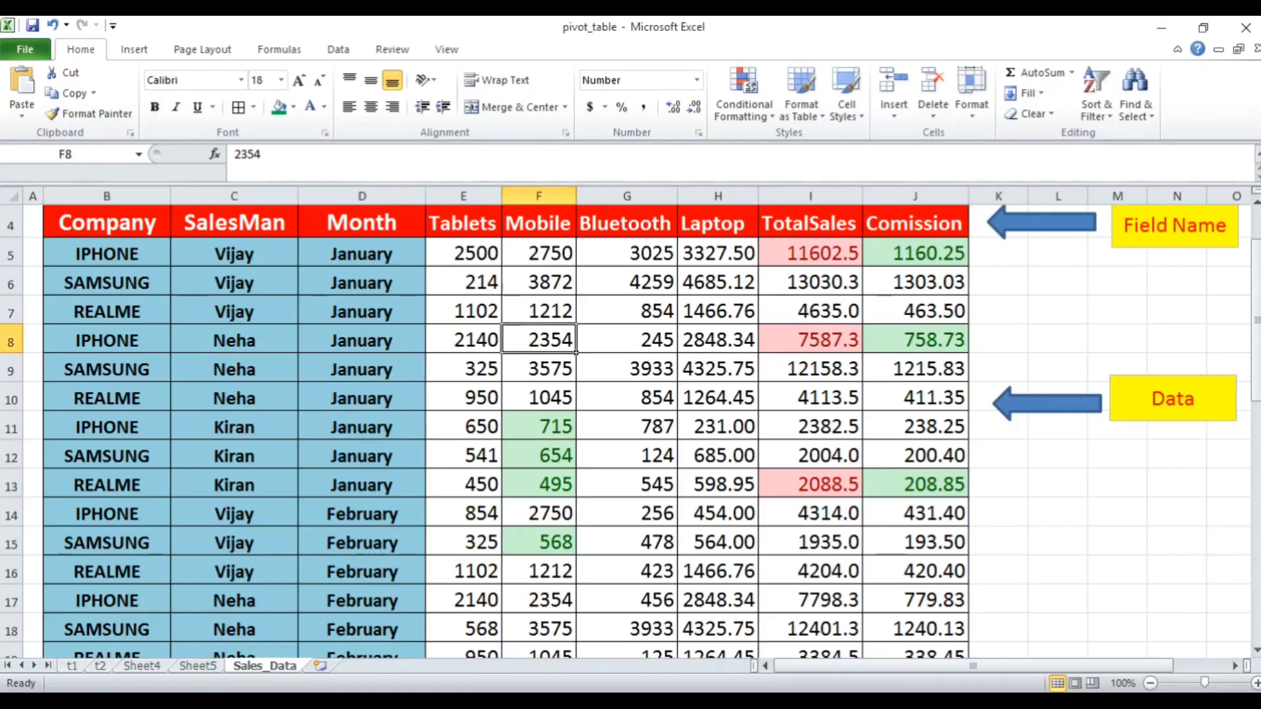
key(Delete)
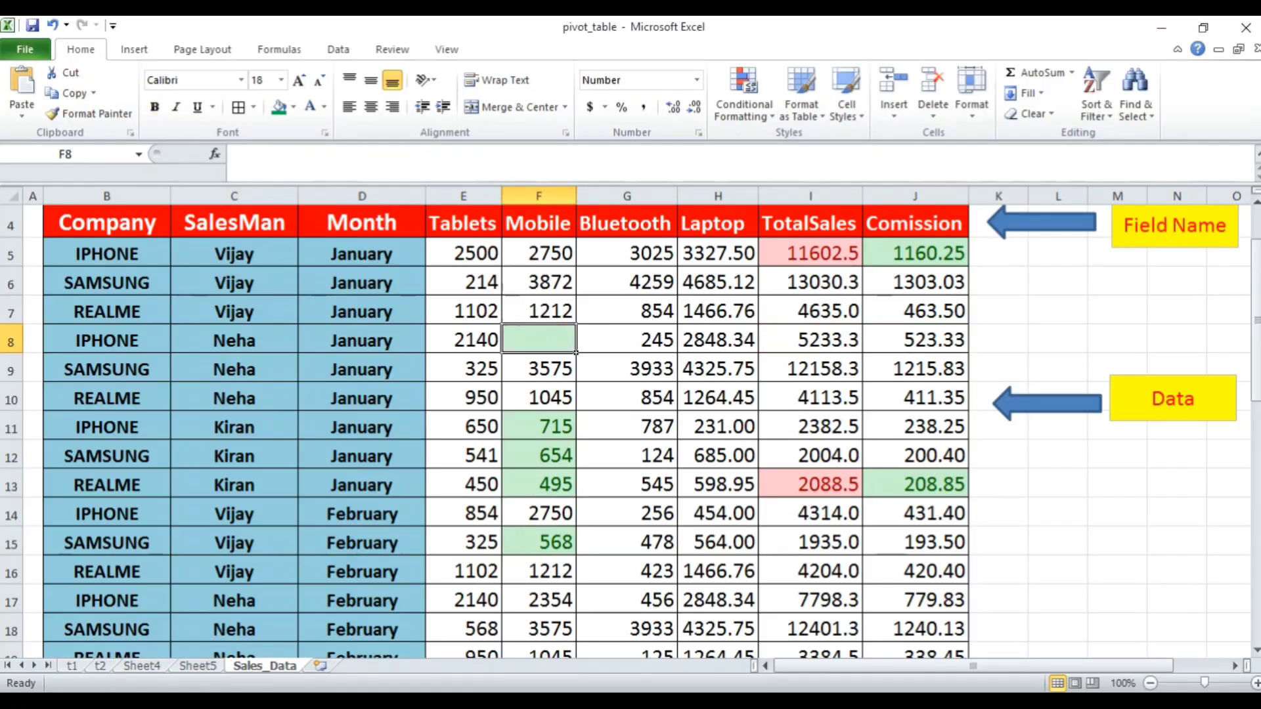
Refresh the PivotTable on Sheet4 and check the Count of Mobile values in the IPHONE rows.
click(142, 666)
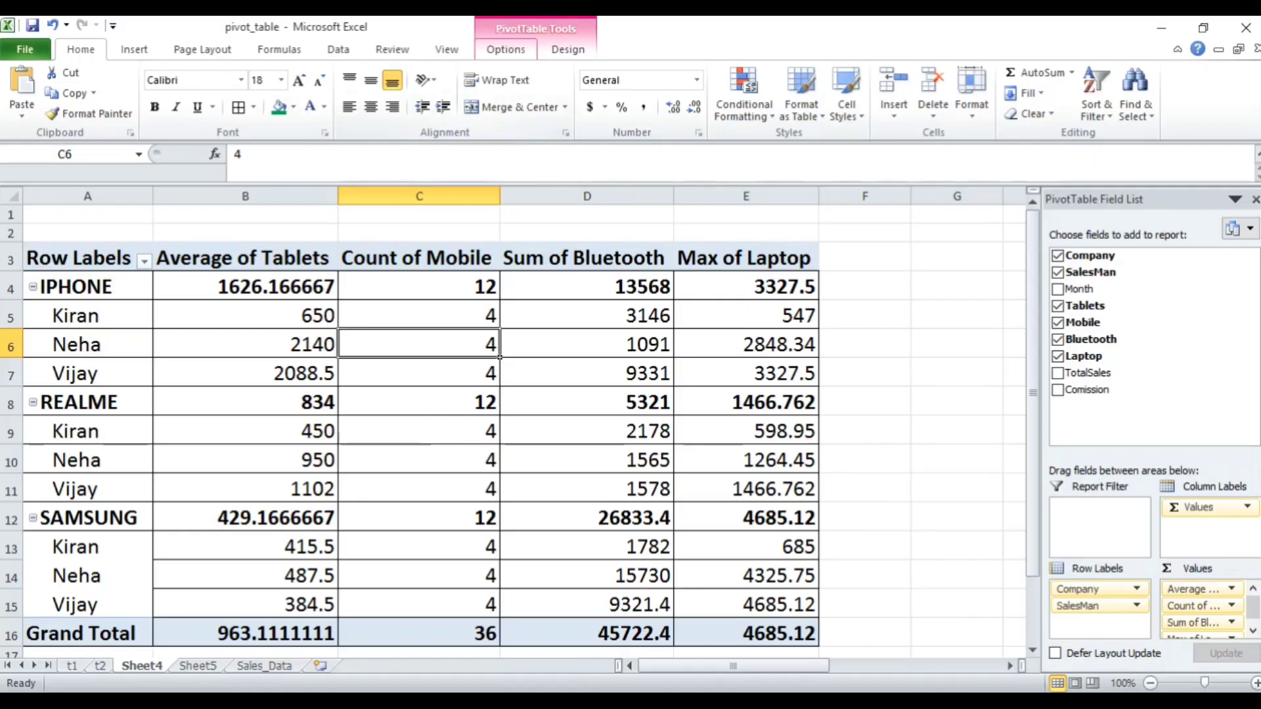
click(506, 49)
click(558, 89)
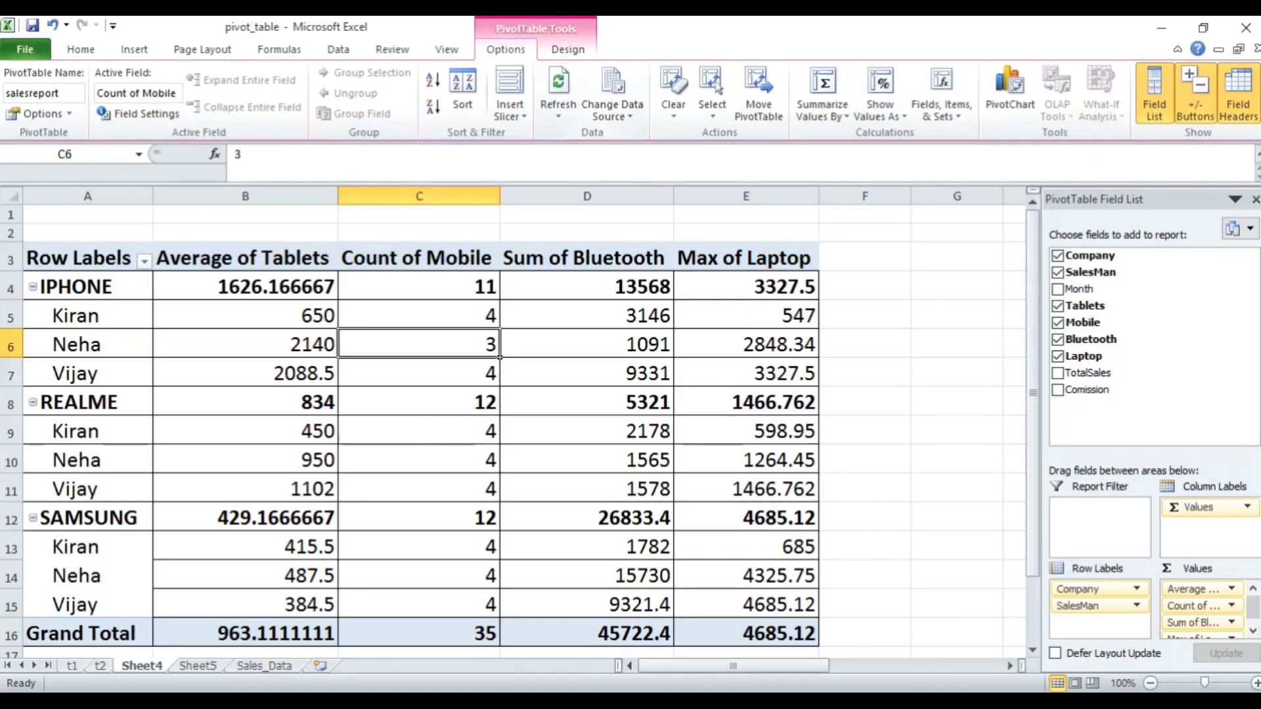
mouse_move(454, 336)
mouse_move(456, 373)
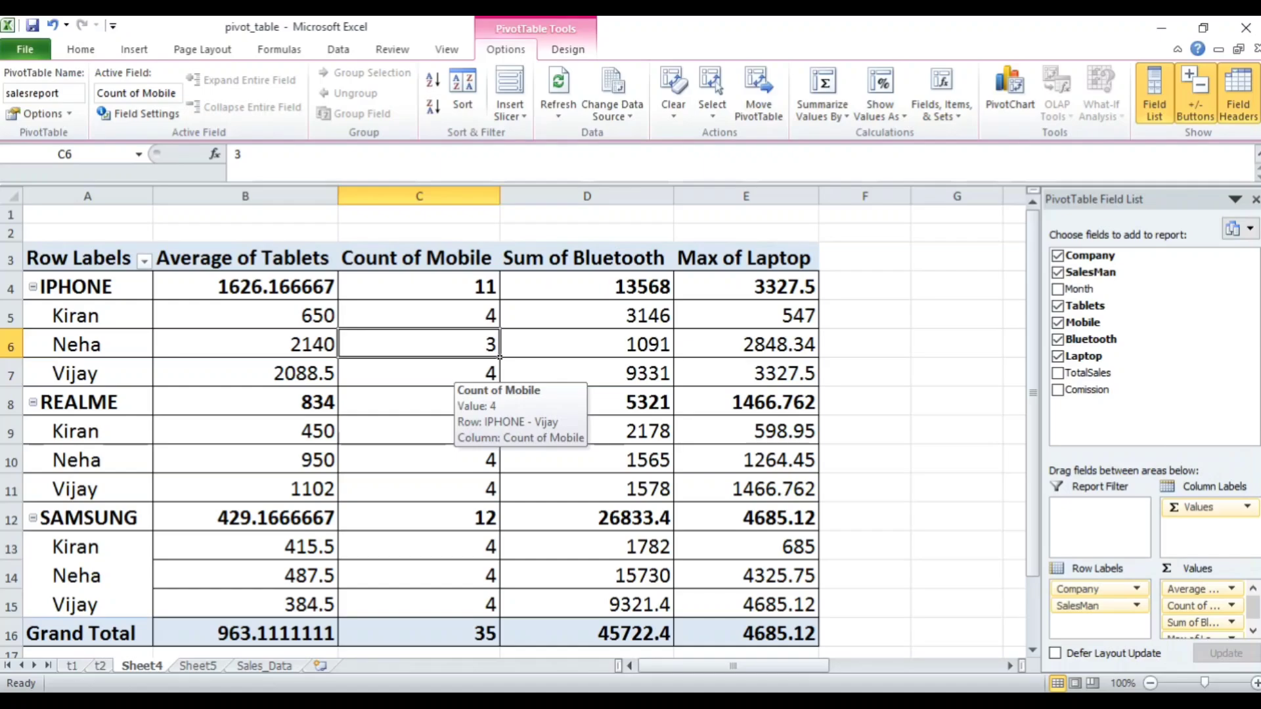
key(Down)
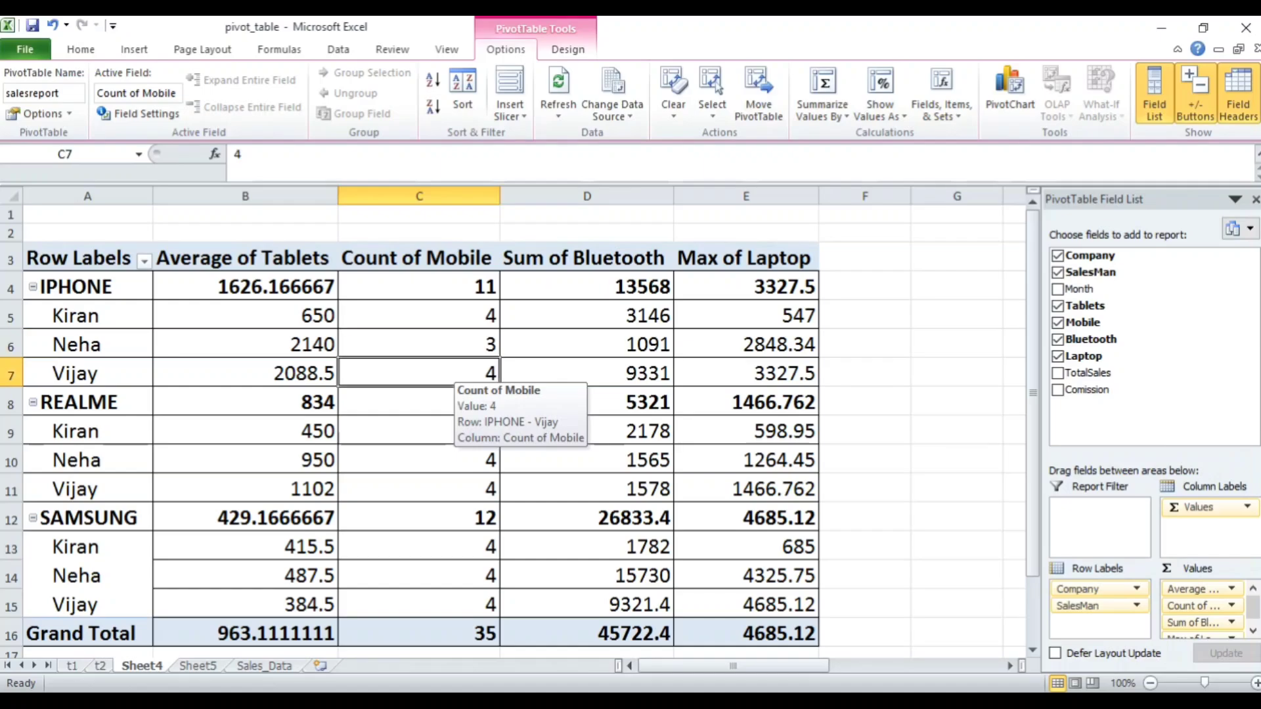
key(Up)
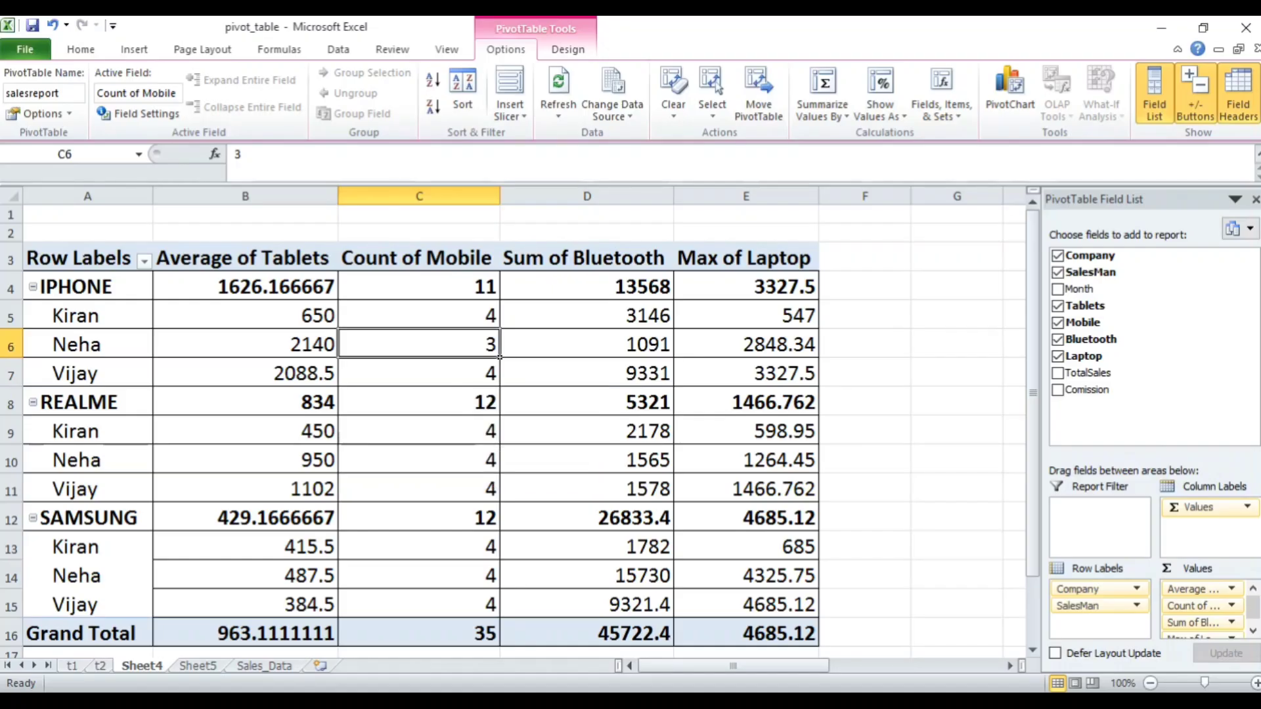
mouse_move(500, 357)
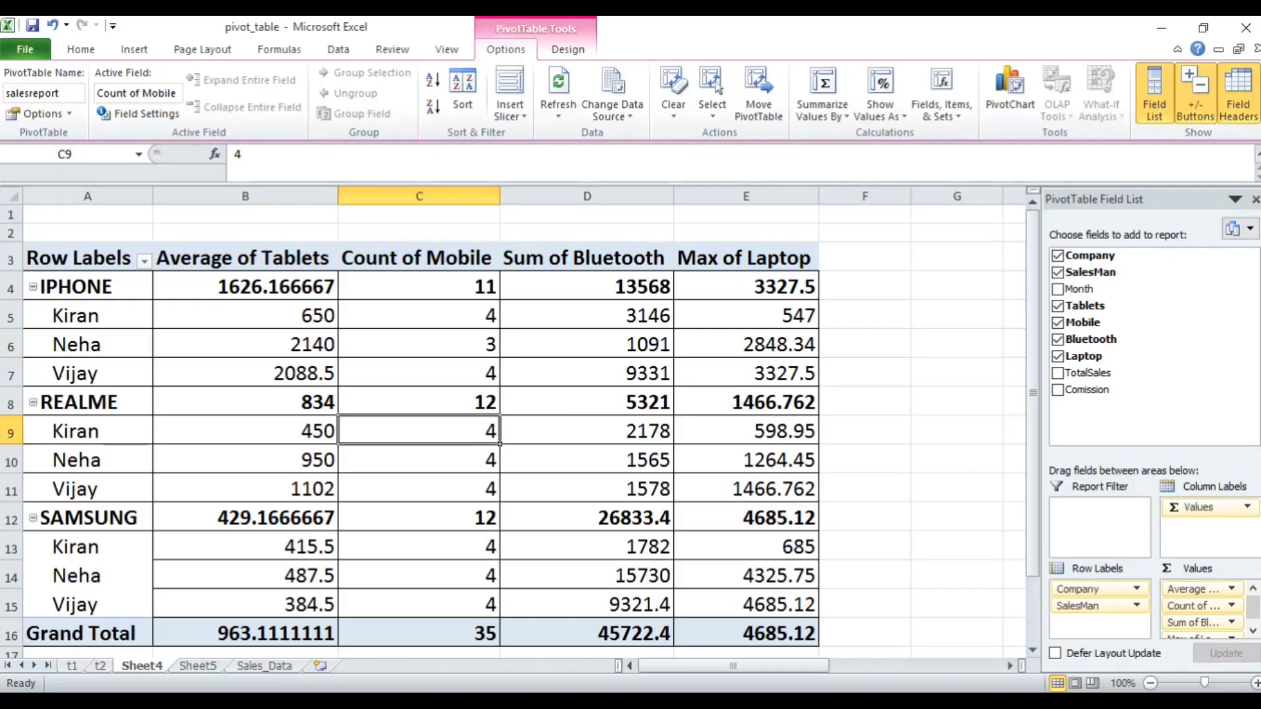
click(498, 384)
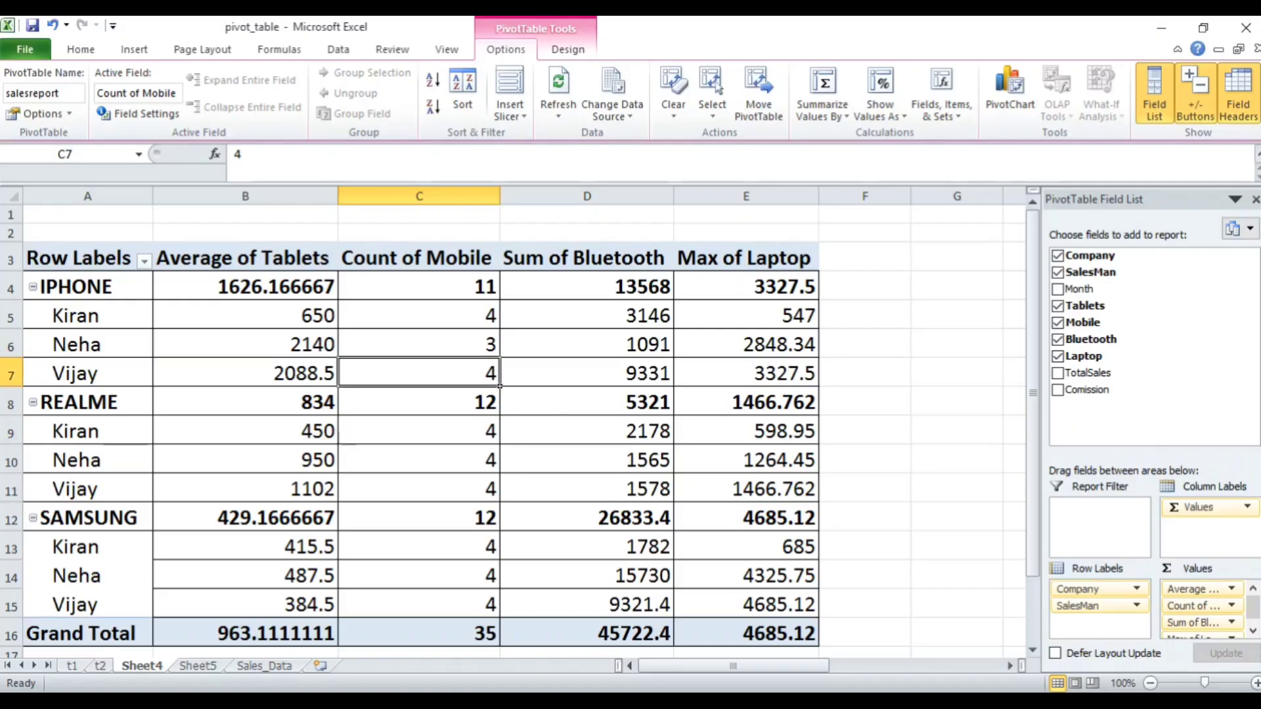
Compare the Average of Tablets values of individual salesmen across IPHONE, REALME and SAMSUNG.
click(337, 356)
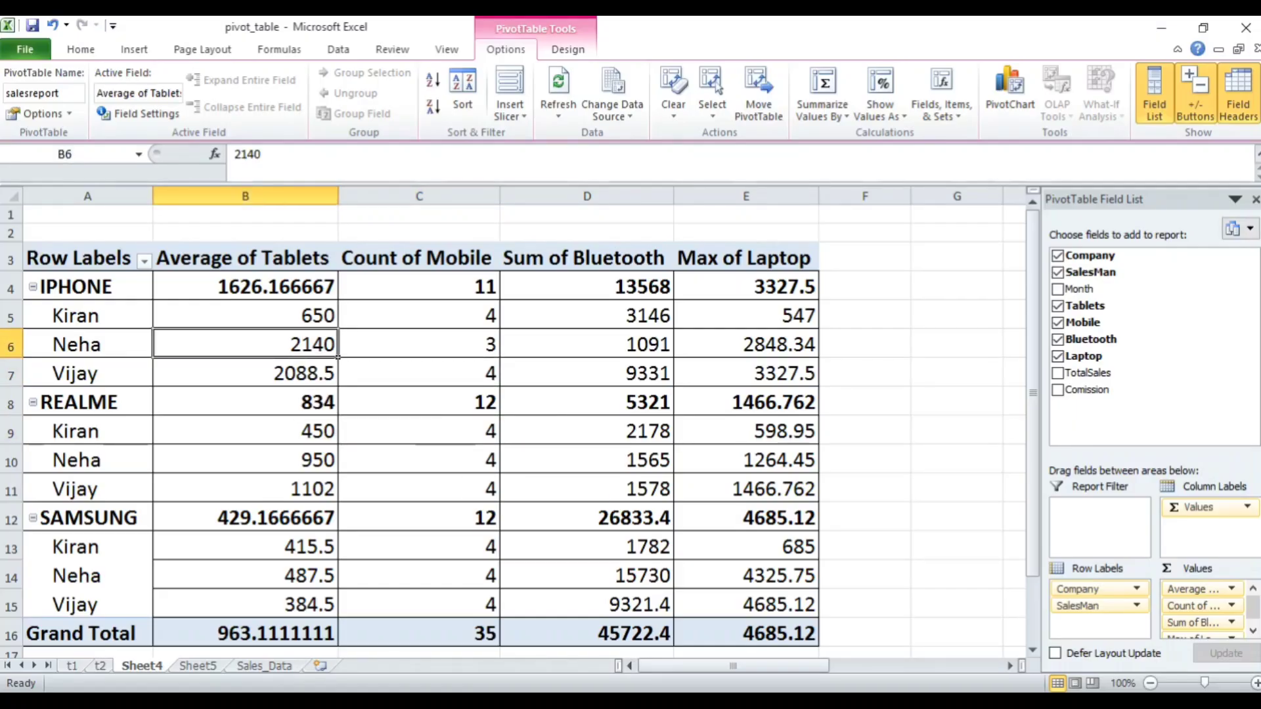
mouse_move(282, 430)
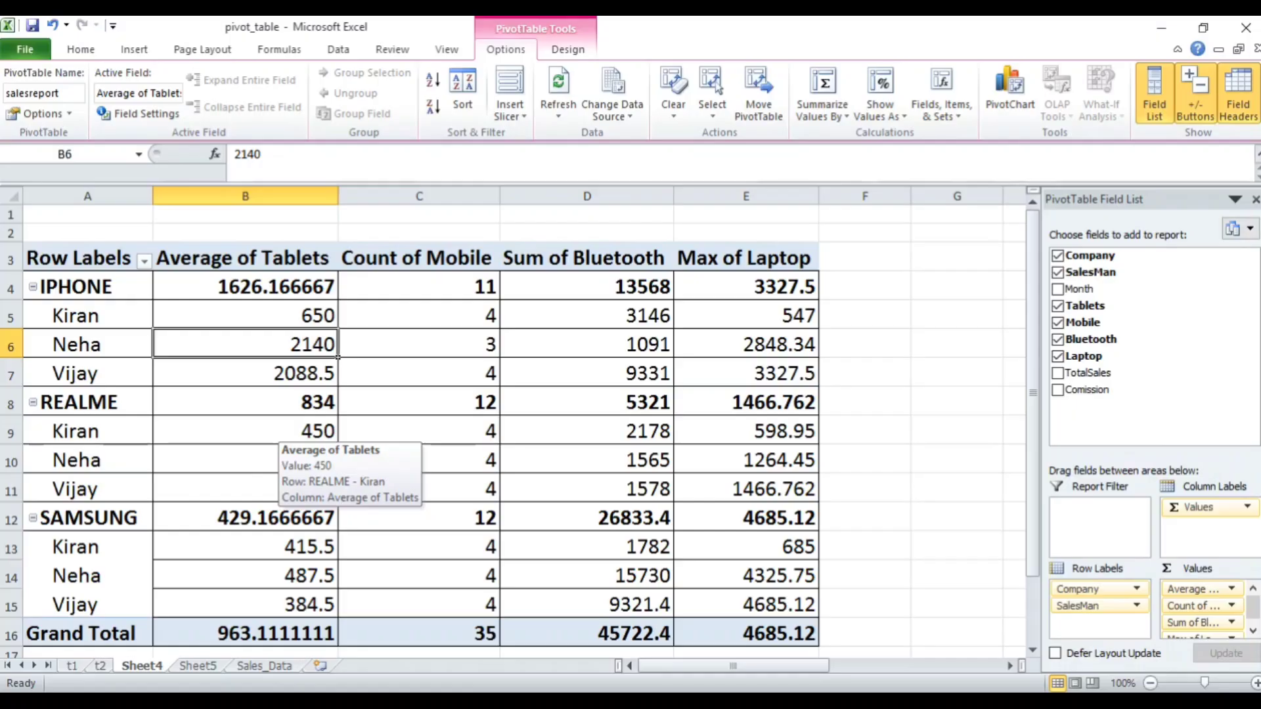
mouse_move(264, 344)
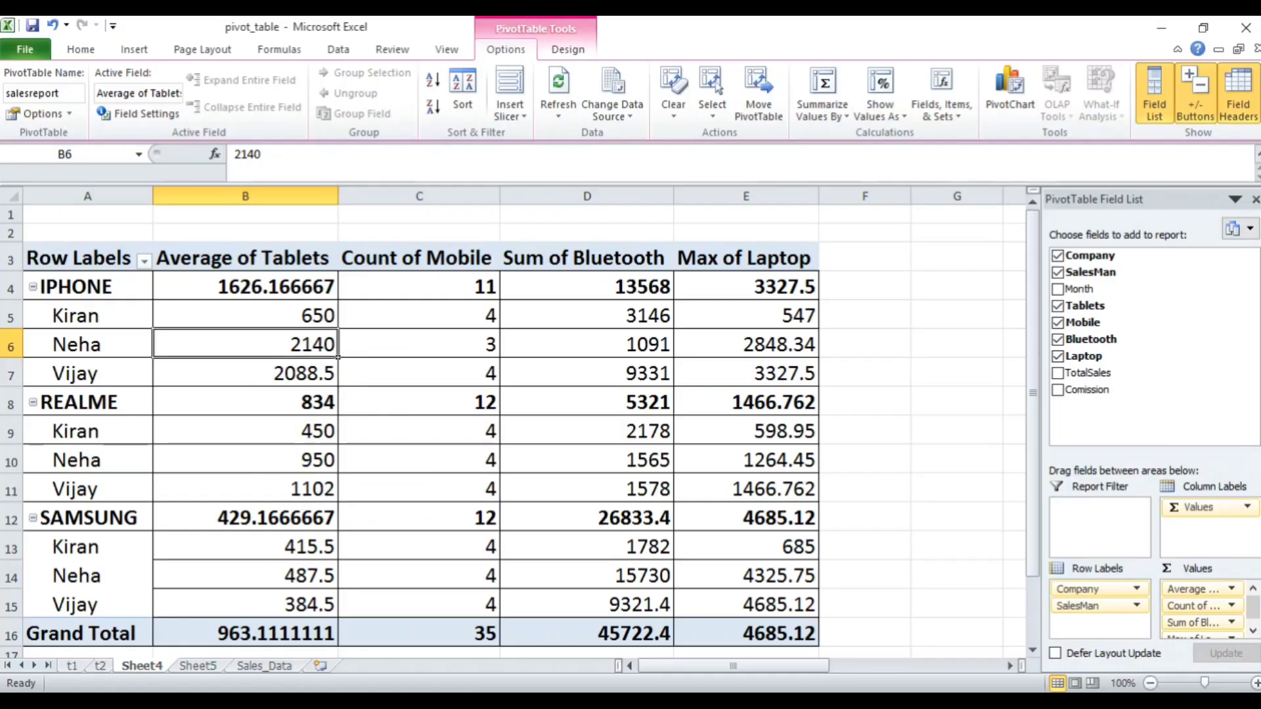
click(264, 319)
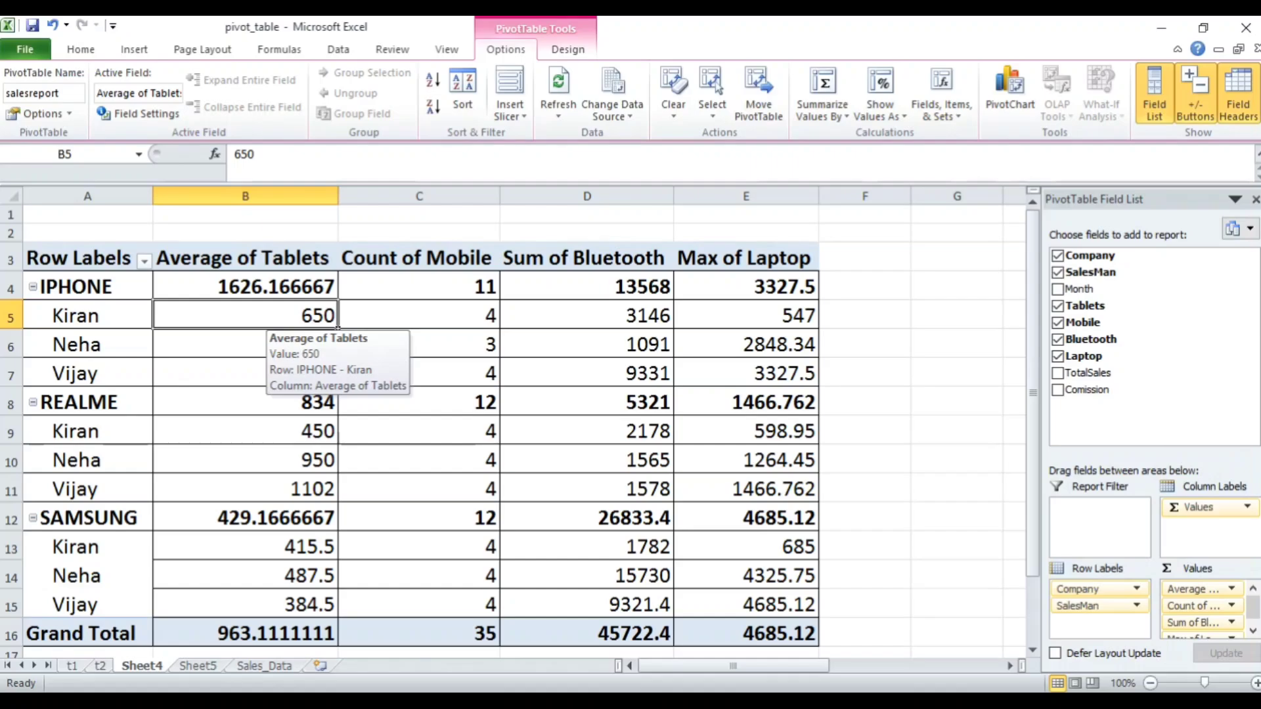
click(287, 429)
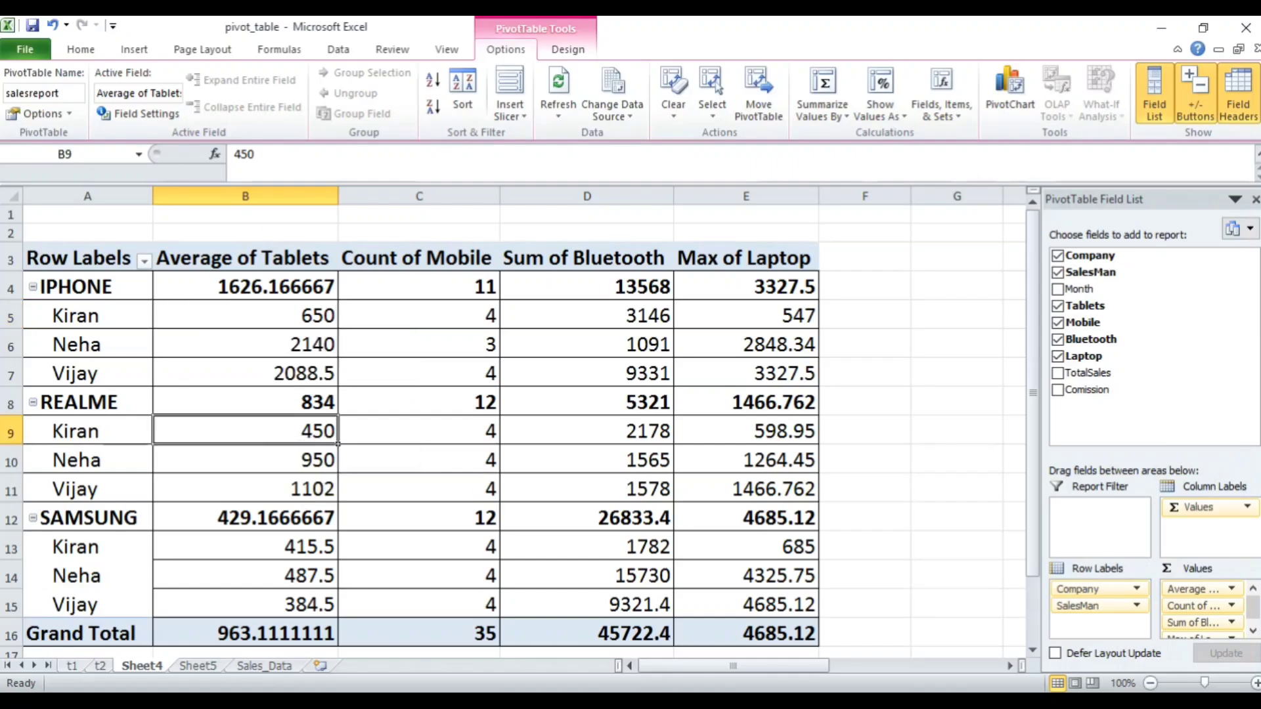
click(267, 544)
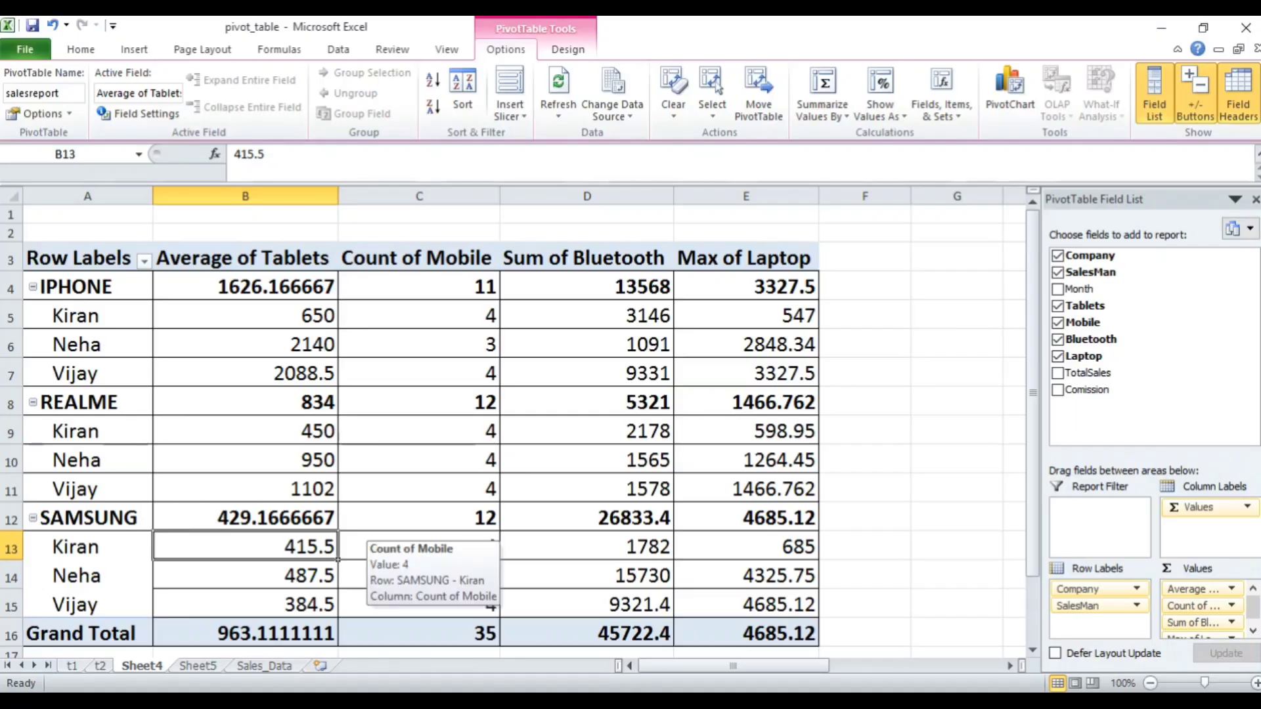
click(266, 318)
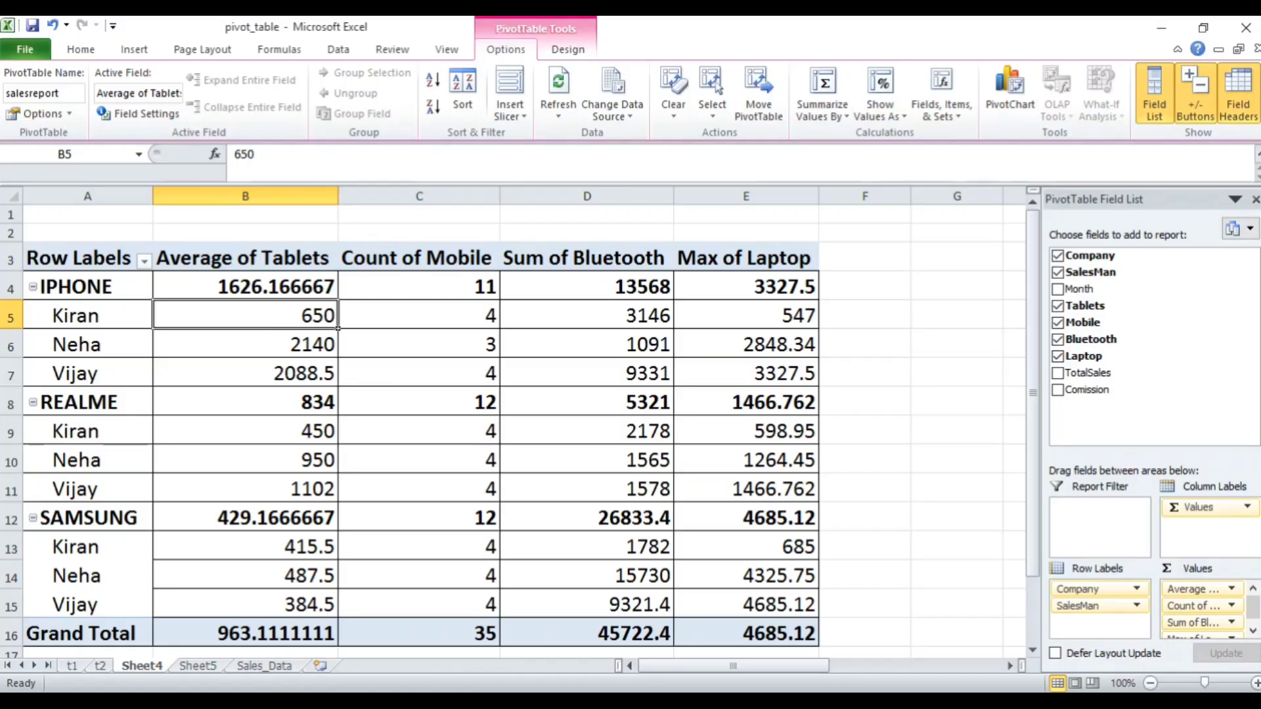
click(246, 341)
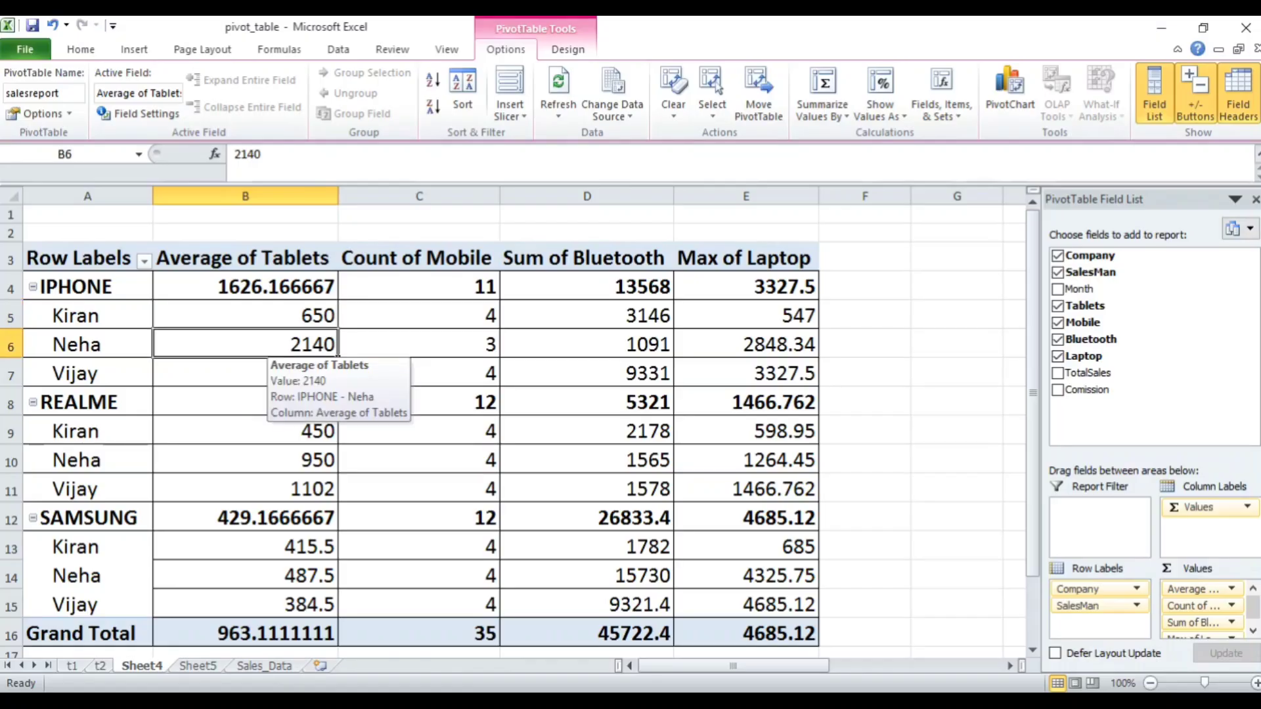
click(257, 456)
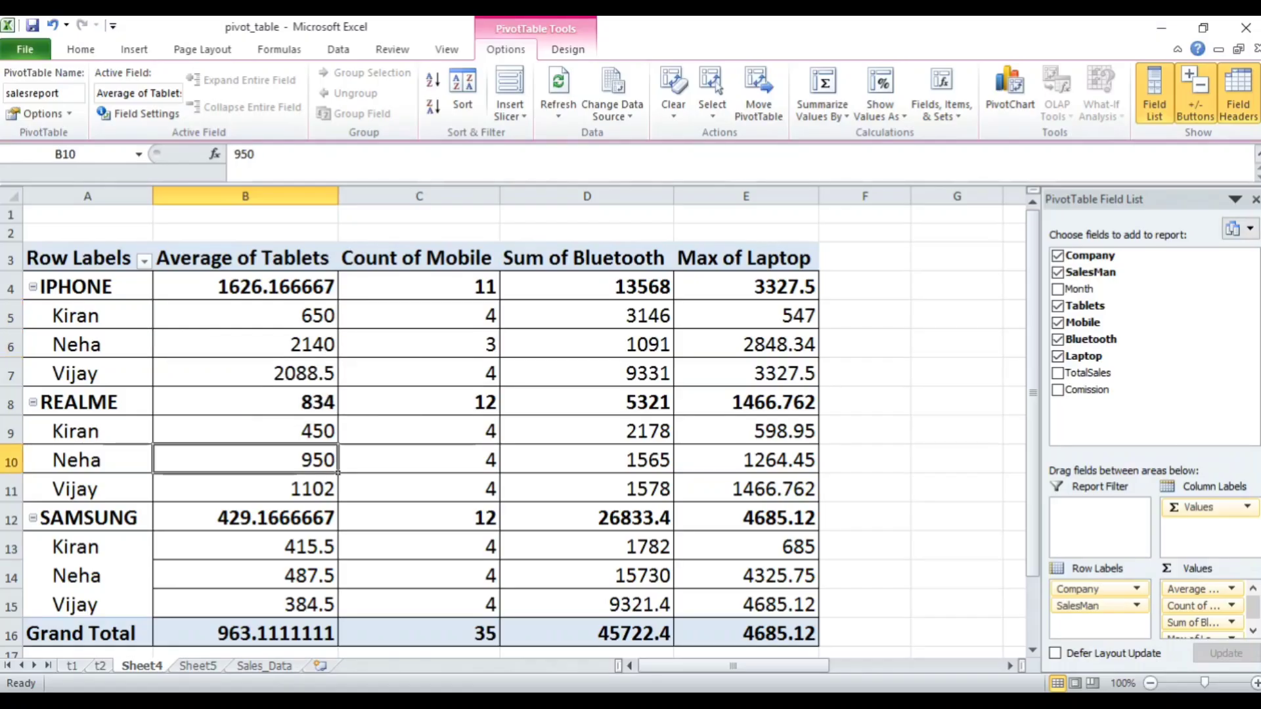
click(249, 571)
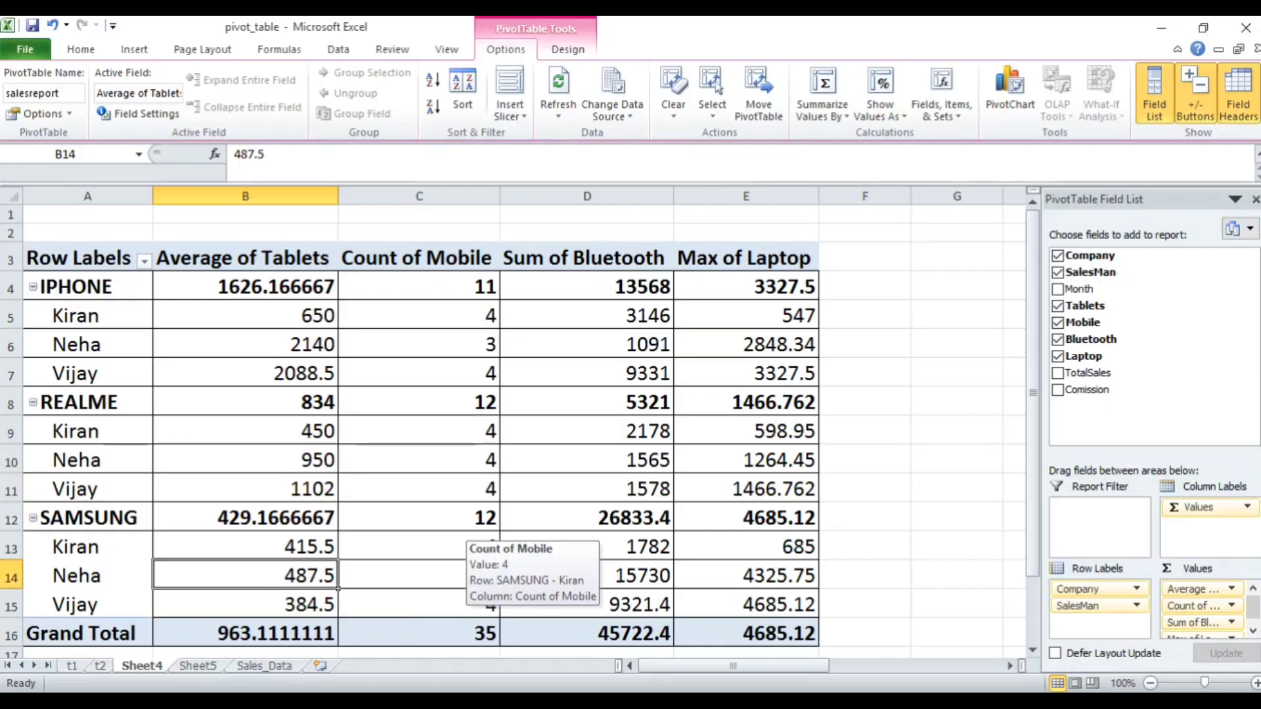
click(220, 337)
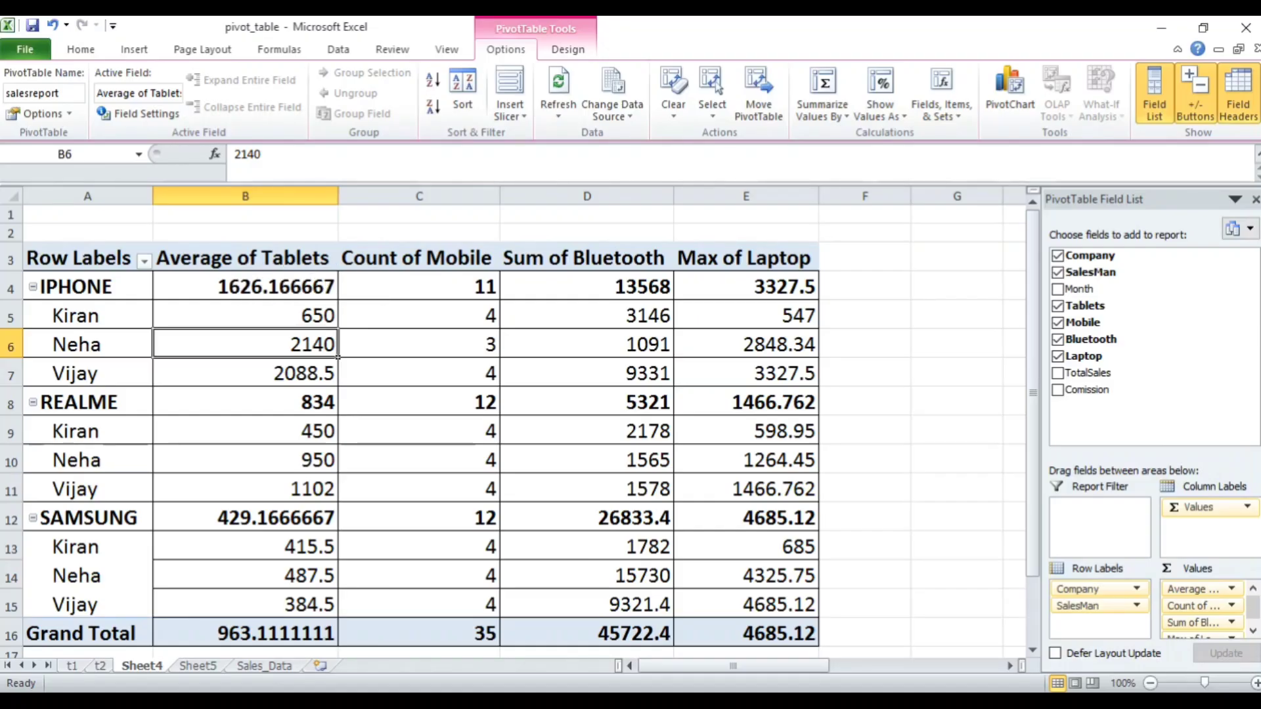
click(730, 281)
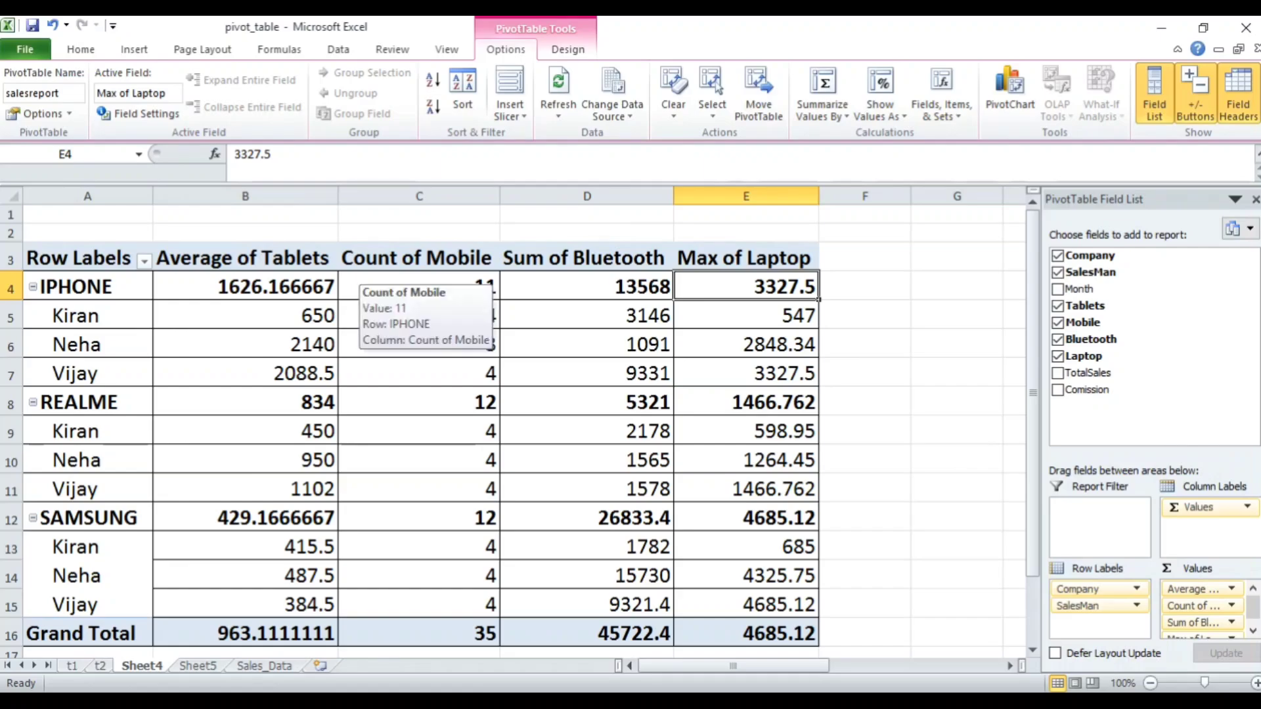
click(141, 113)
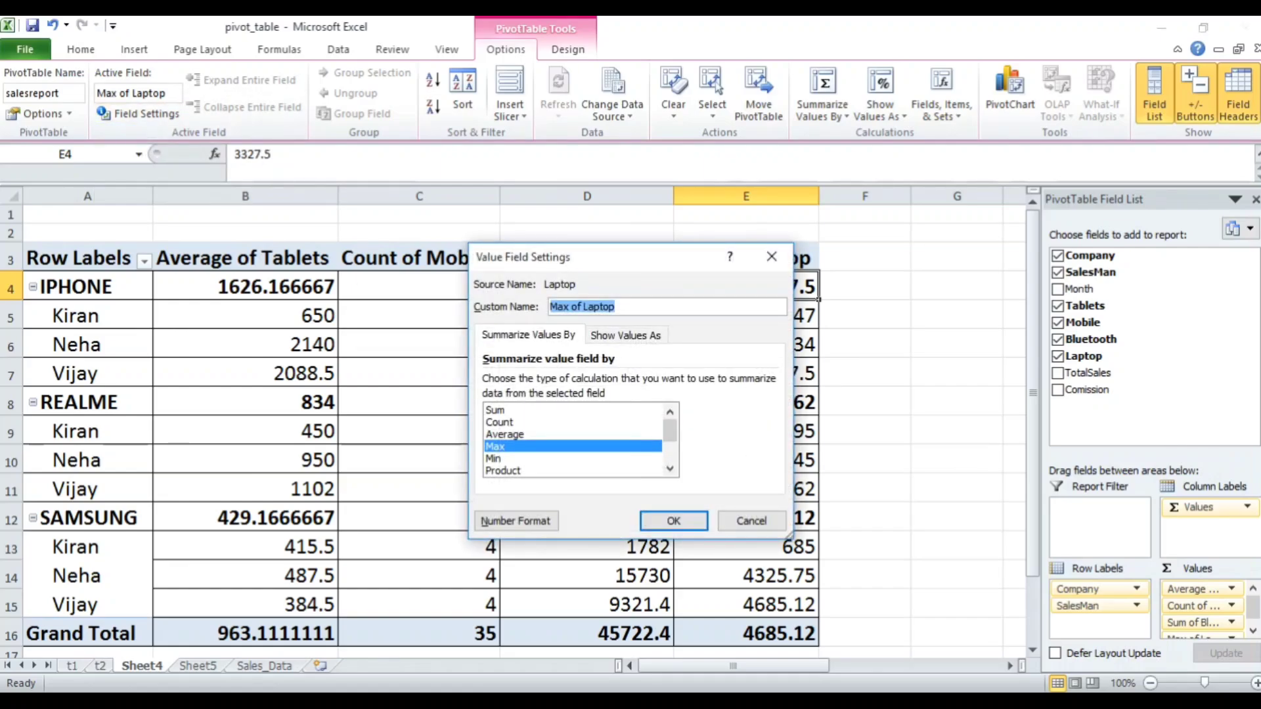
mouse_move(670, 431)
mouse_down()
mouse_move(669, 447)
mouse_move(669, 430)
mouse_up()
click(493, 459)
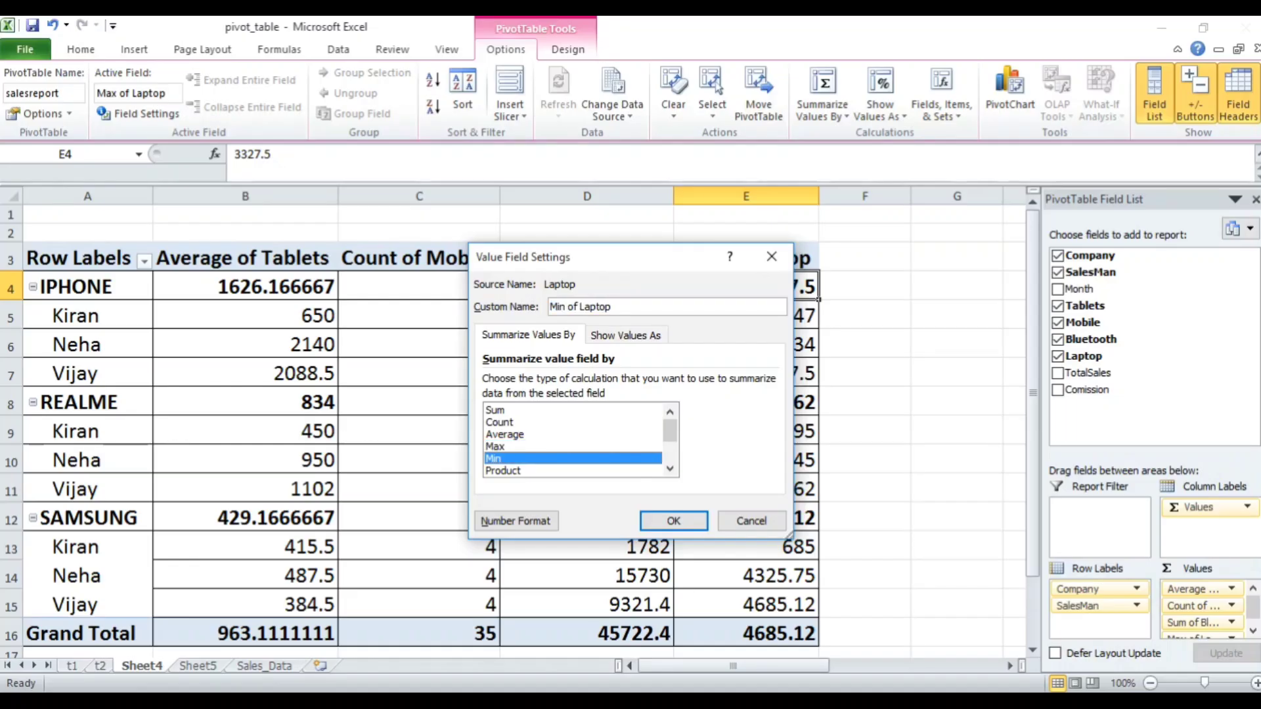
click(751, 521)
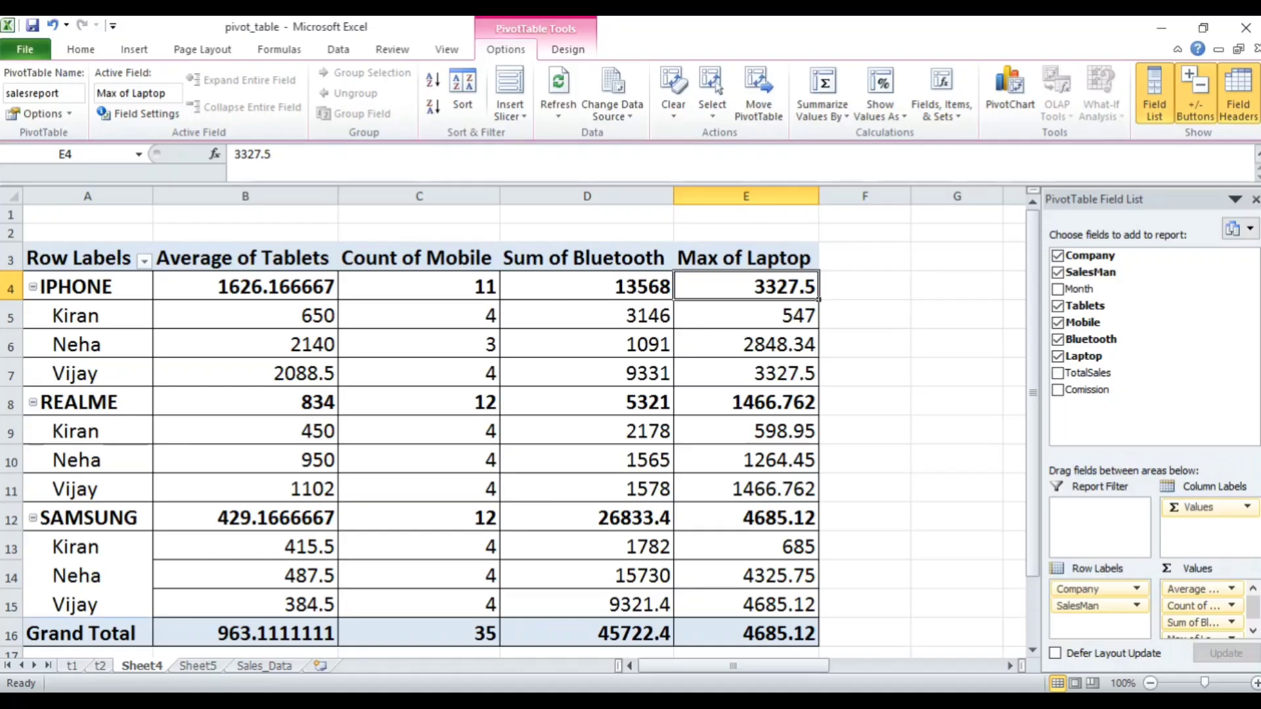
Collapse the PivotTable's entire Company field to its company rows, expand it to the salesmen, and collapse it again.
click(419, 402)
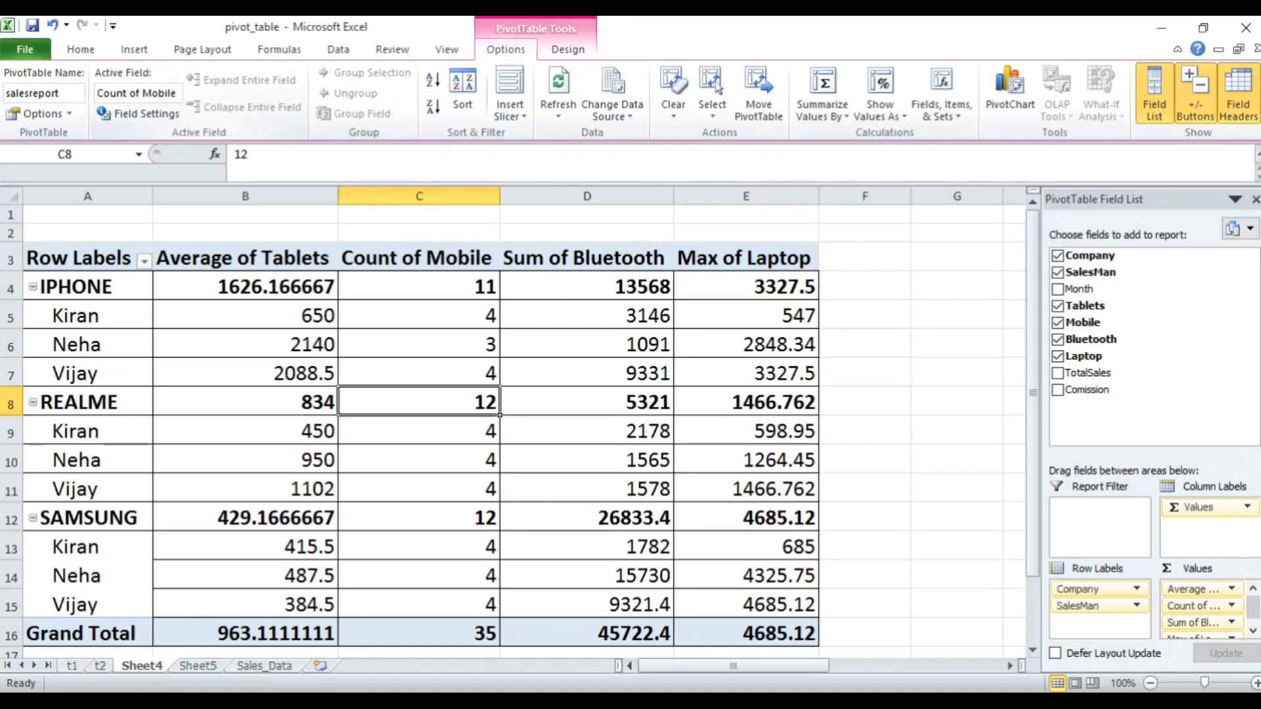
click(419, 287)
click(77, 278)
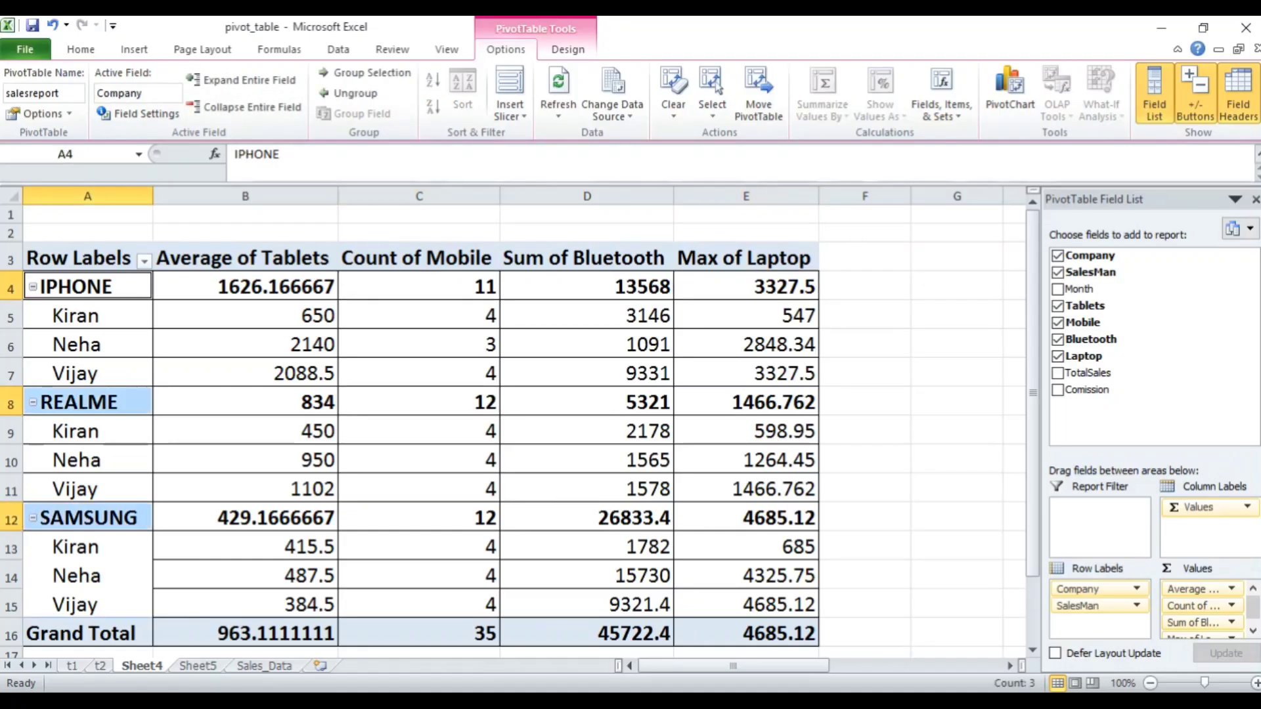
click(245, 315)
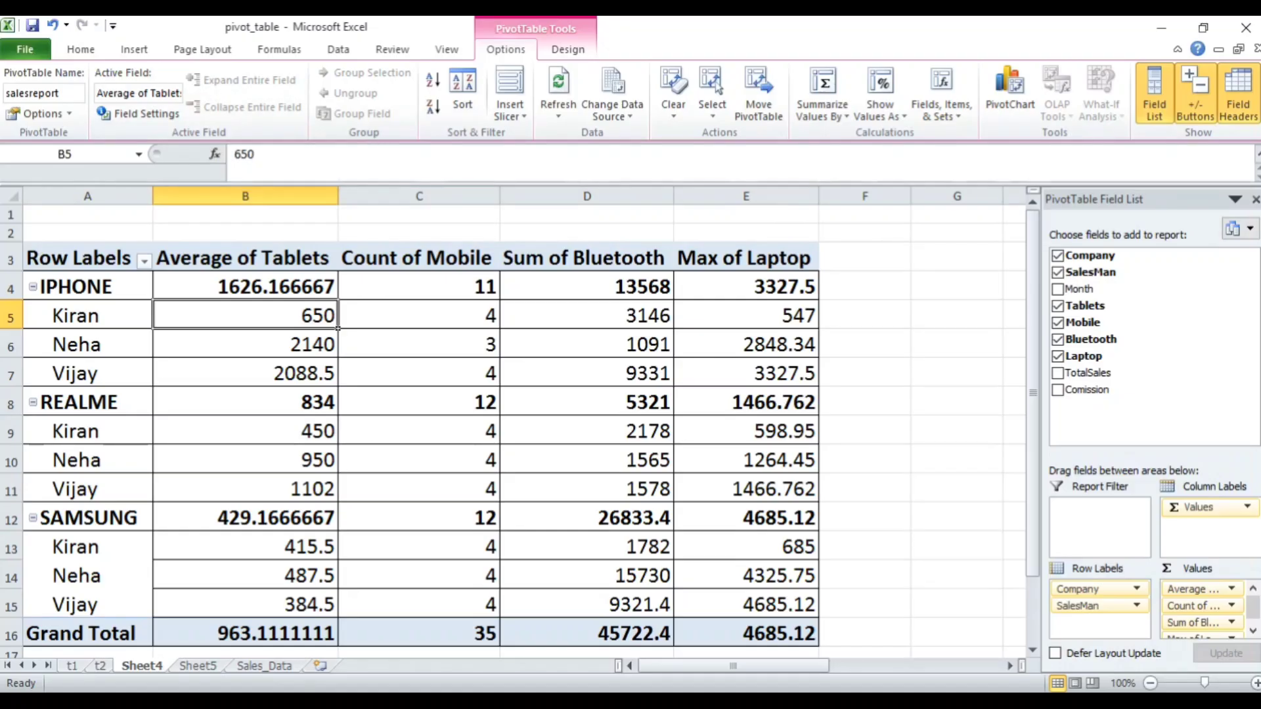
click(98, 287)
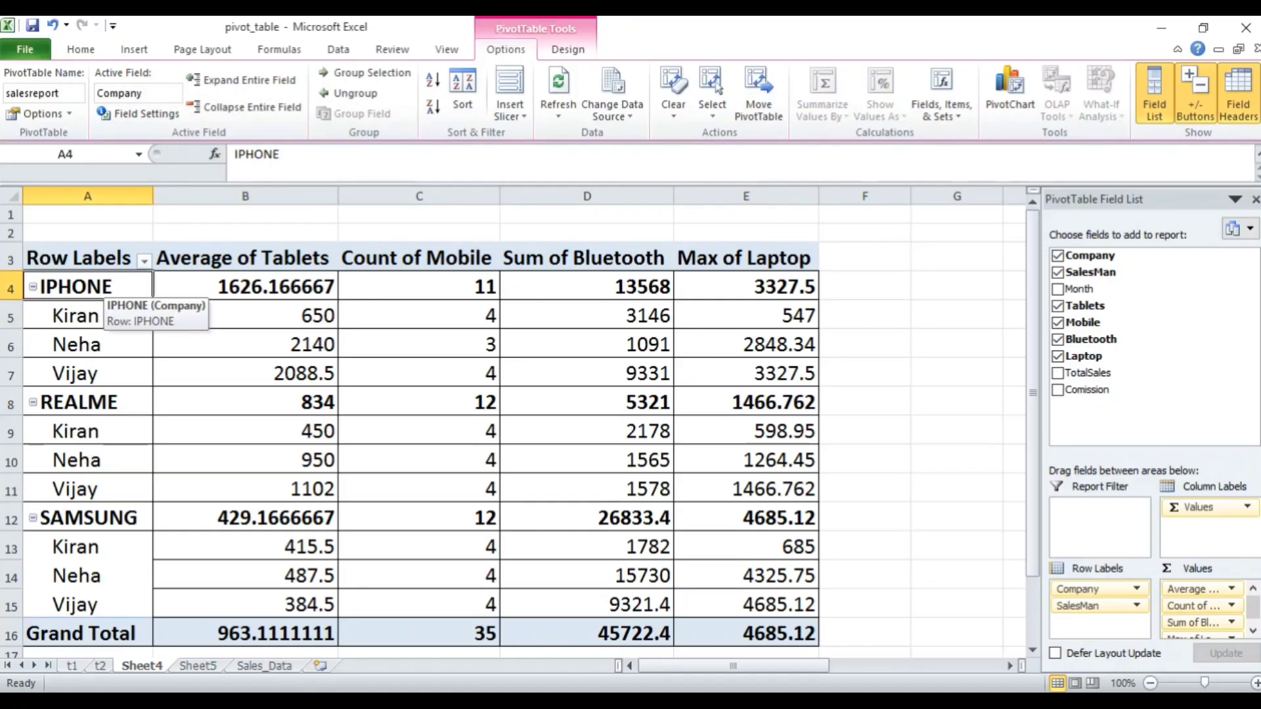
click(246, 107)
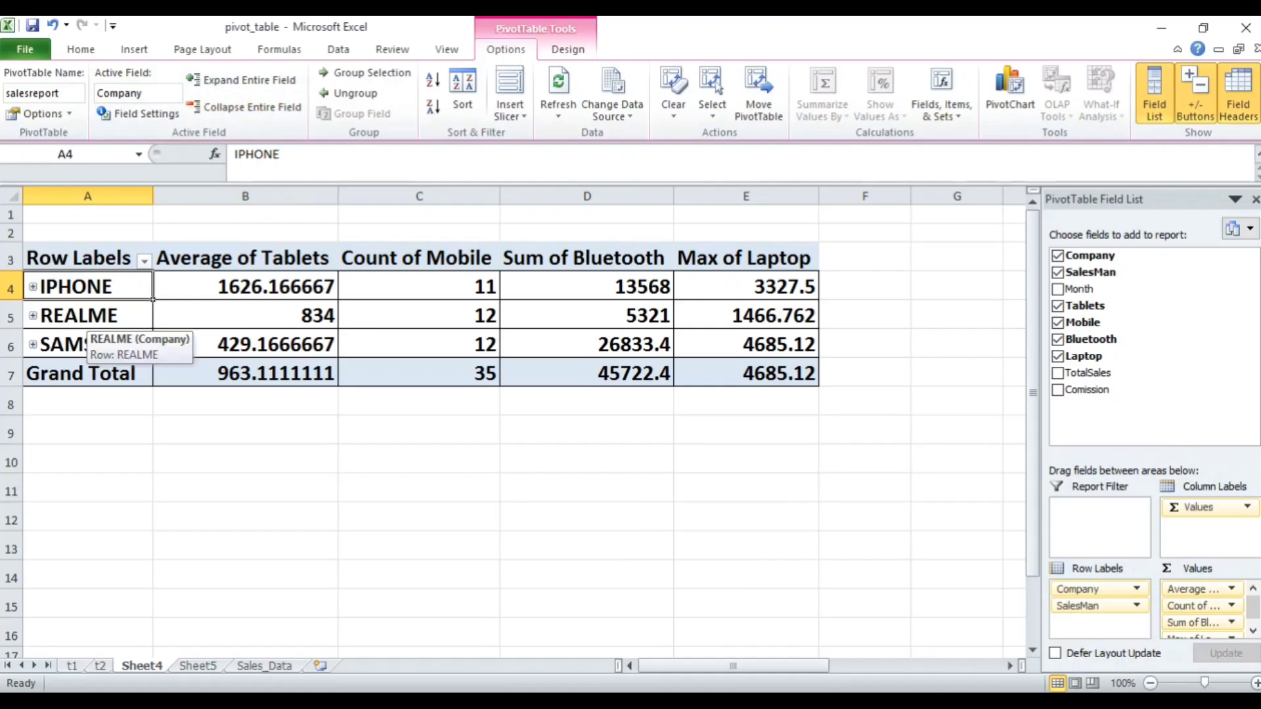
click(242, 80)
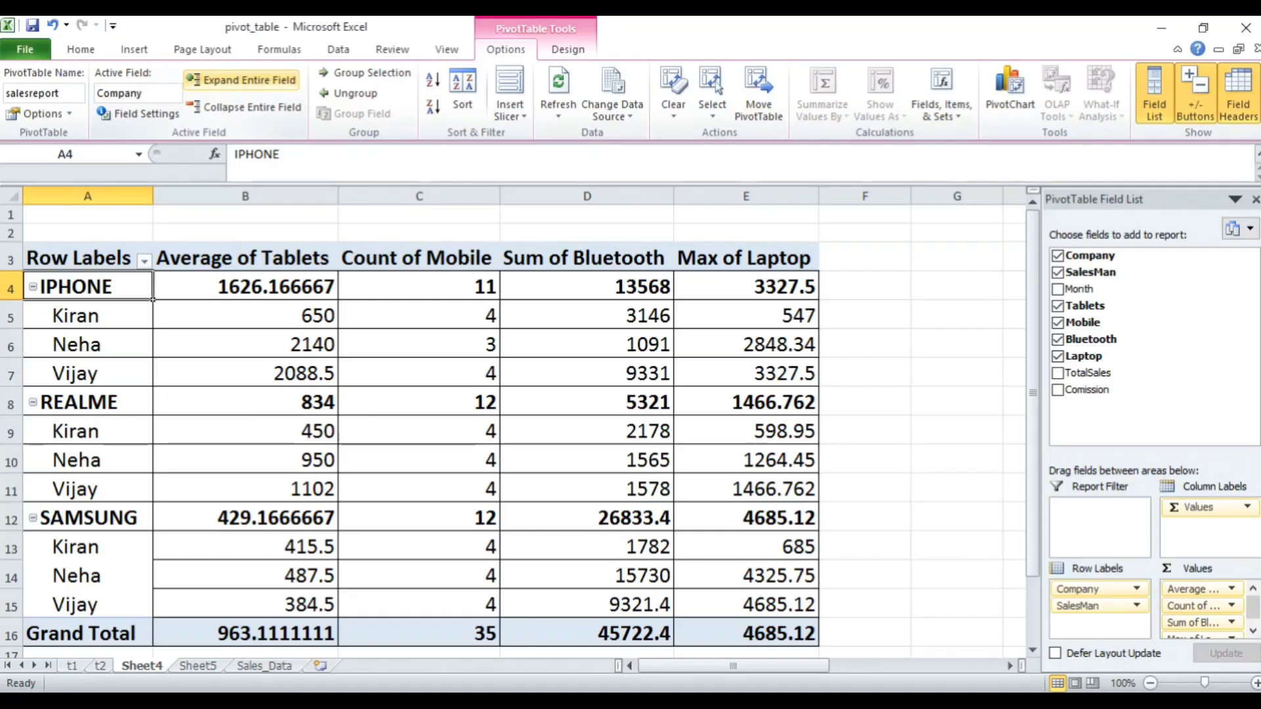
click(246, 107)
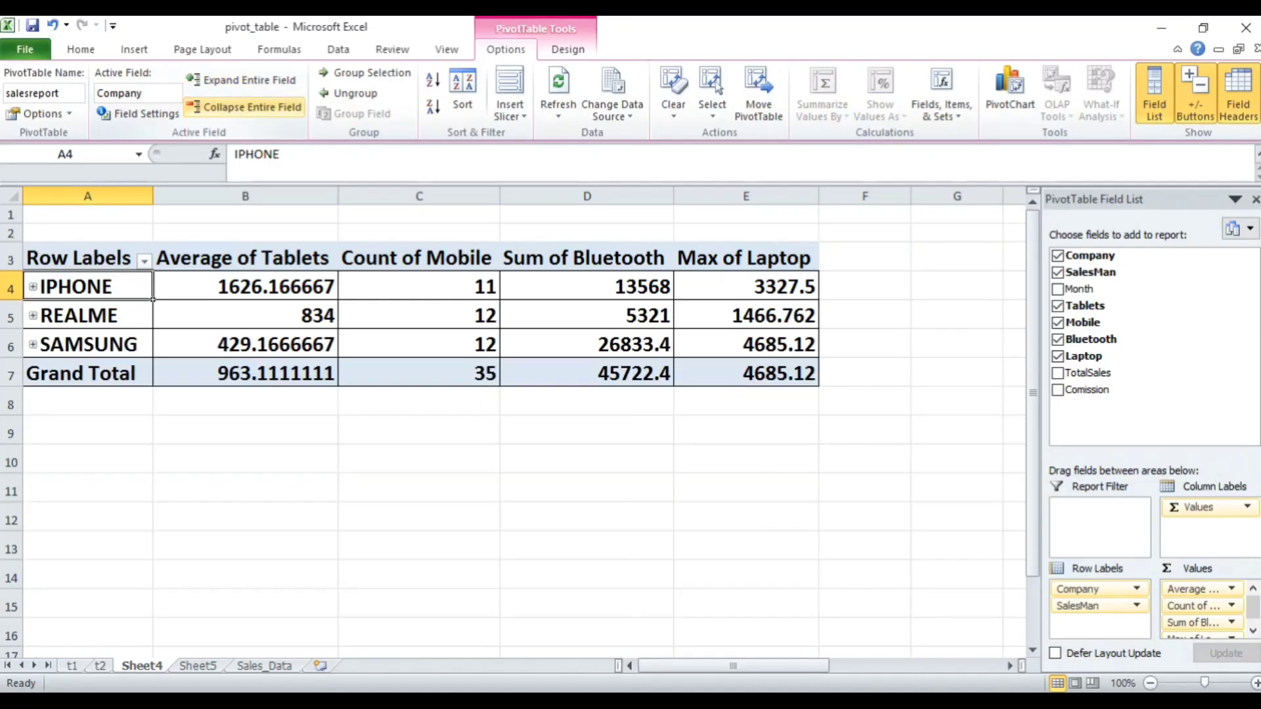
Expand and collapse the entire Company field several times, ending with only the company rows shown.
click(241, 80)
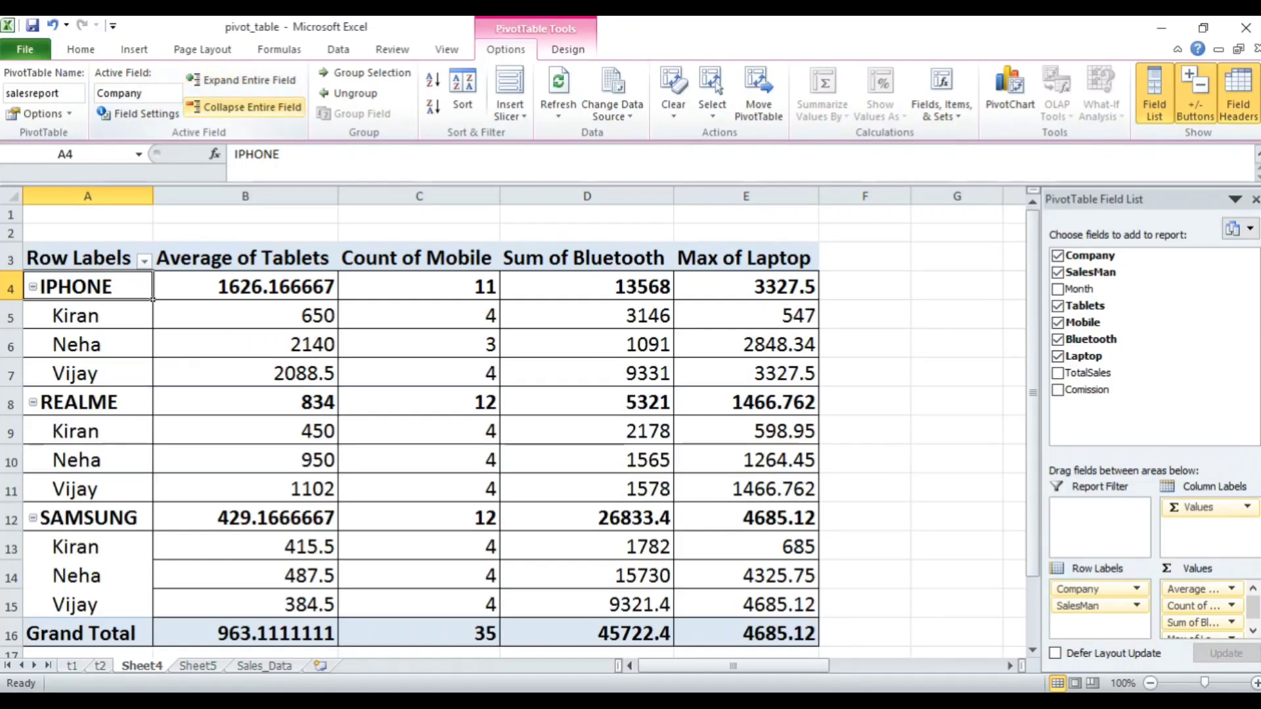
click(246, 107)
click(242, 79)
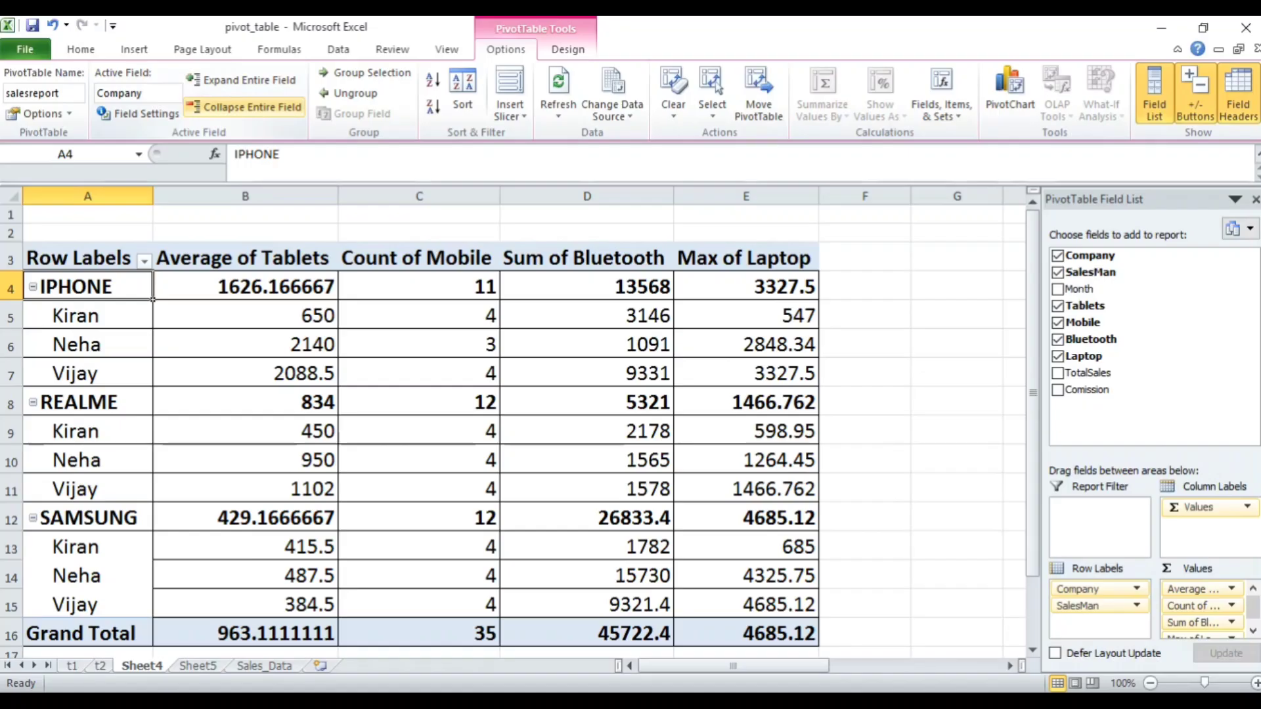
click(247, 107)
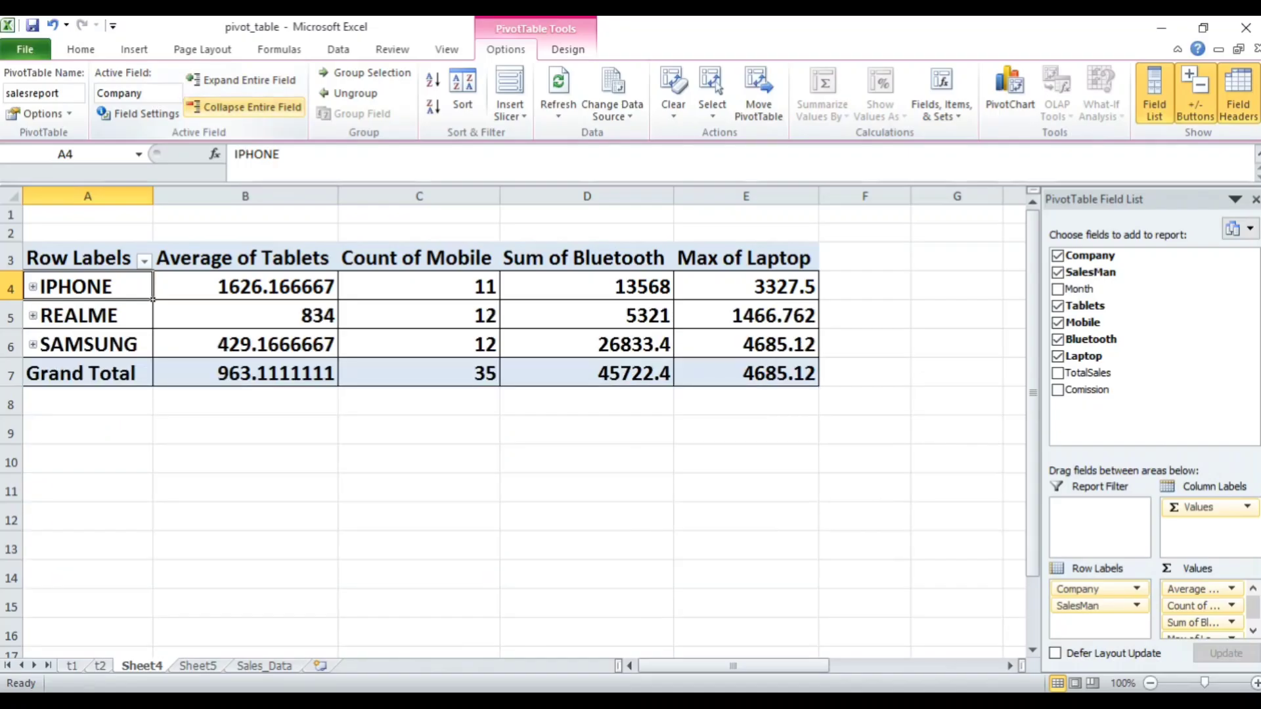
click(242, 80)
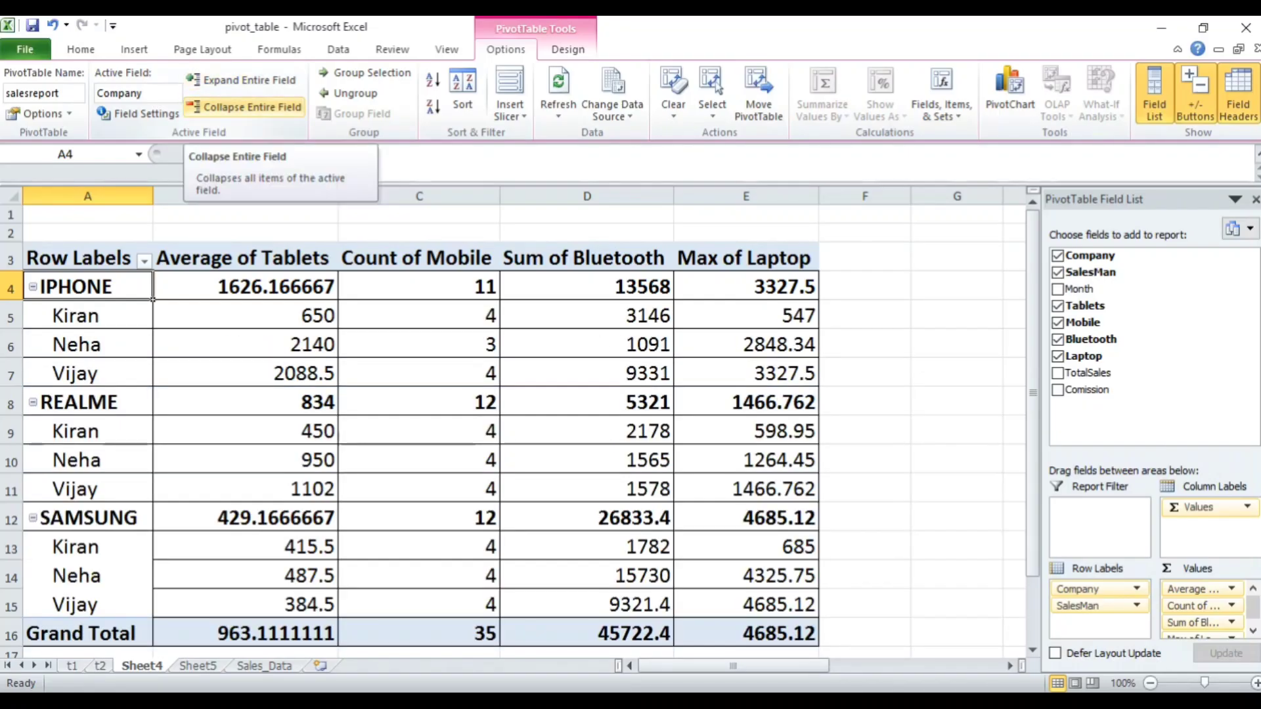
click(246, 107)
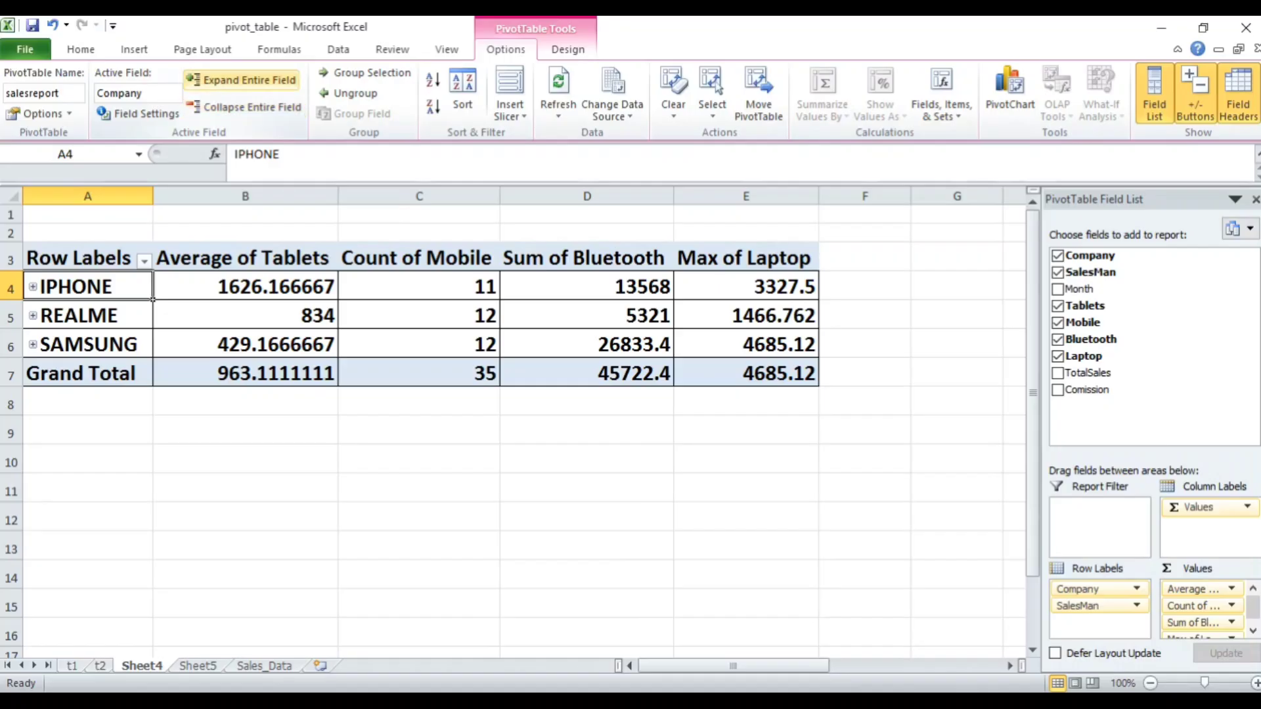
click(242, 79)
click(246, 107)
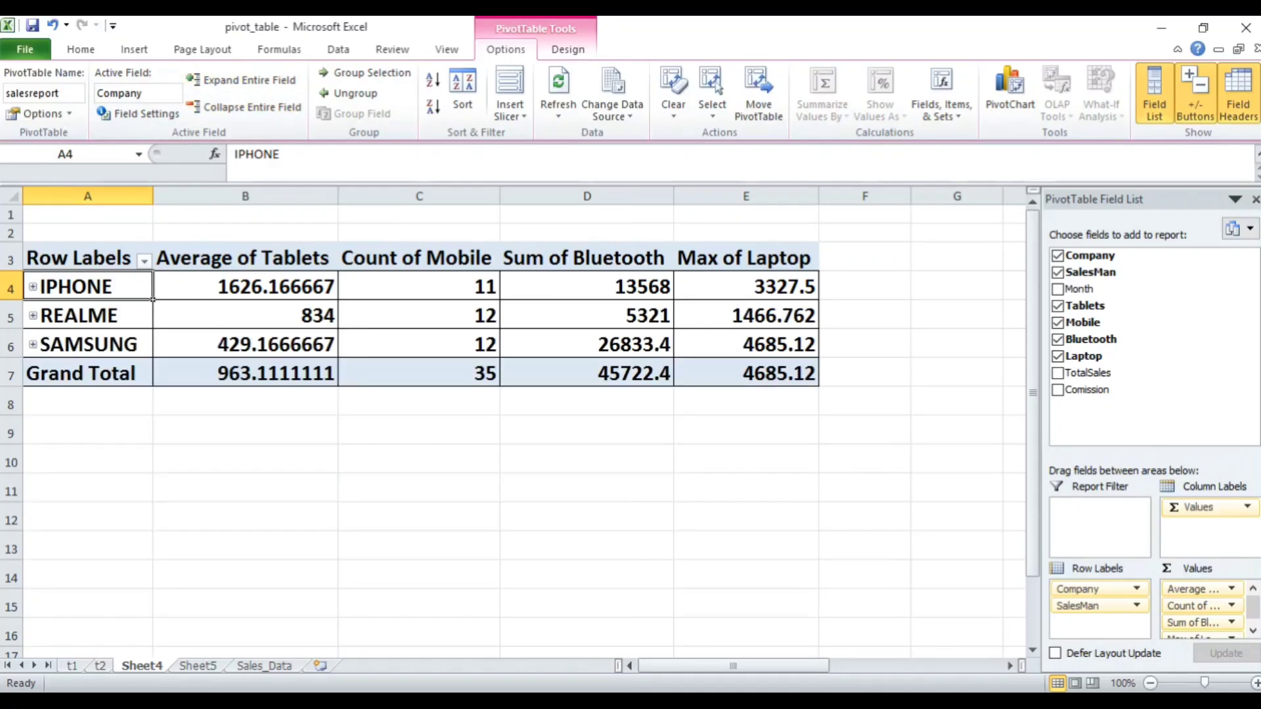
click(242, 80)
click(246, 107)
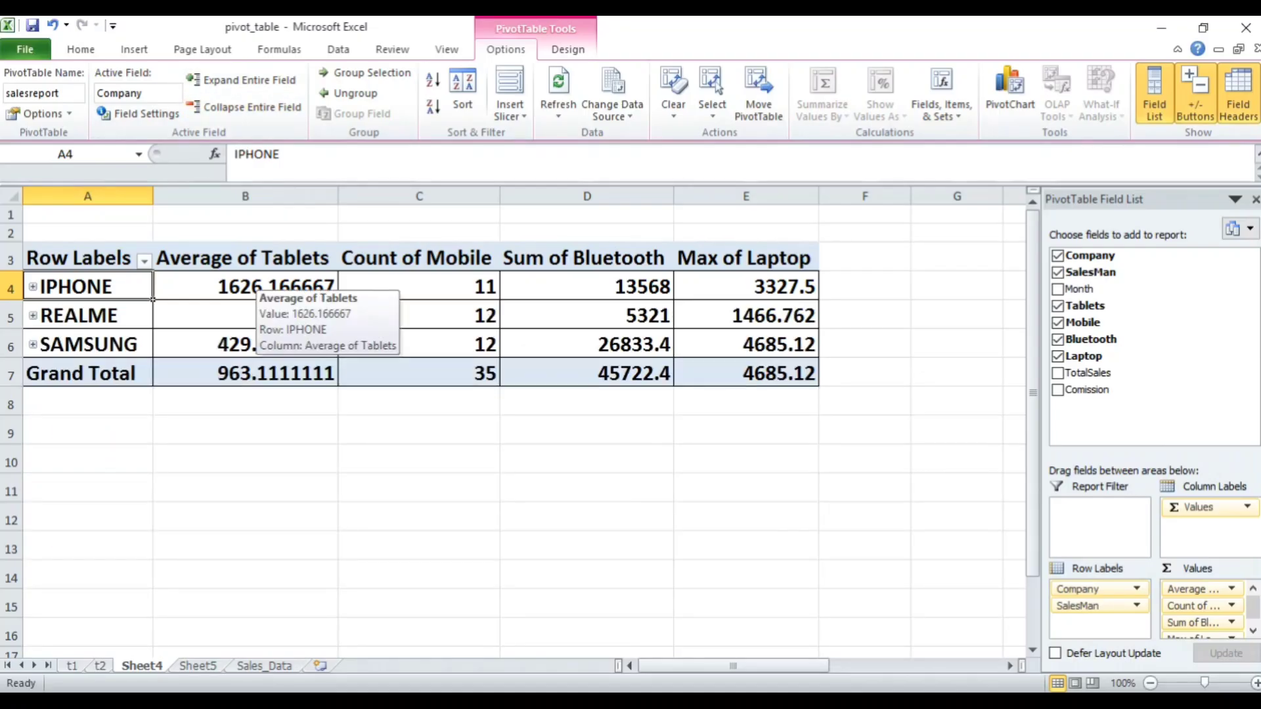
Reduce the Average of Tablets values in B4:B7 to two decimal places.
drag(256, 289, 276, 375)
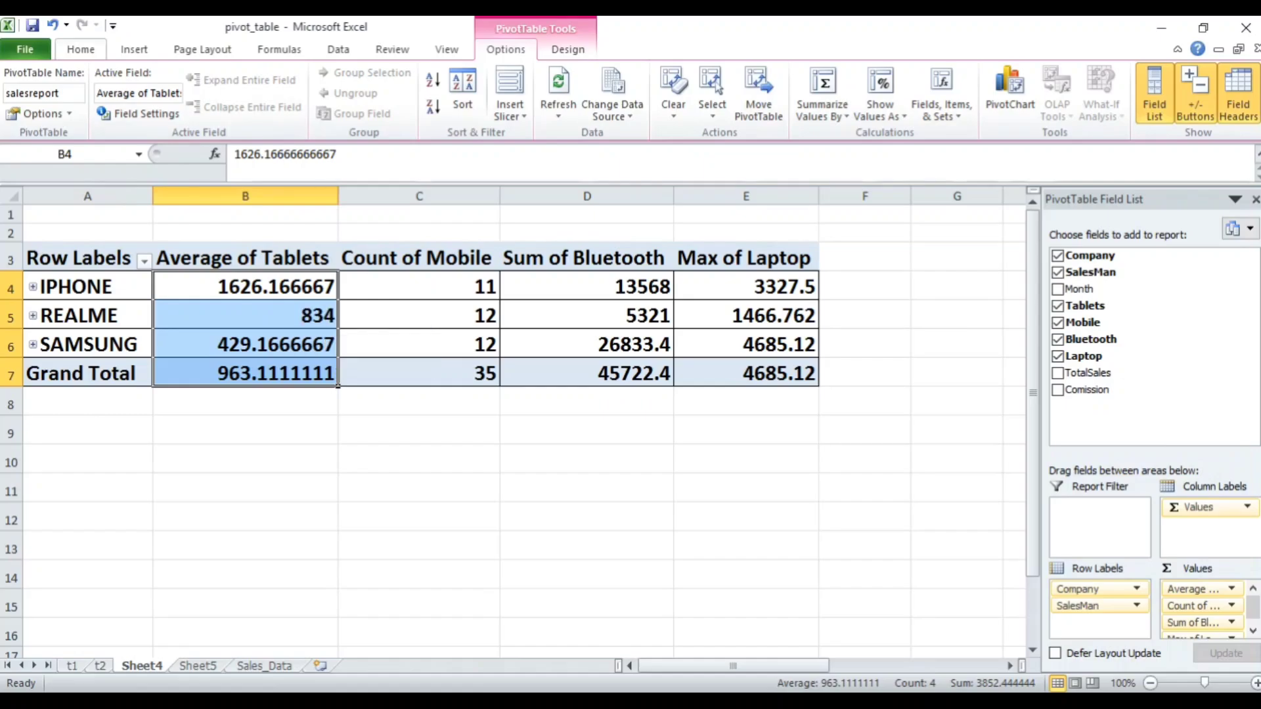
click(80, 48)
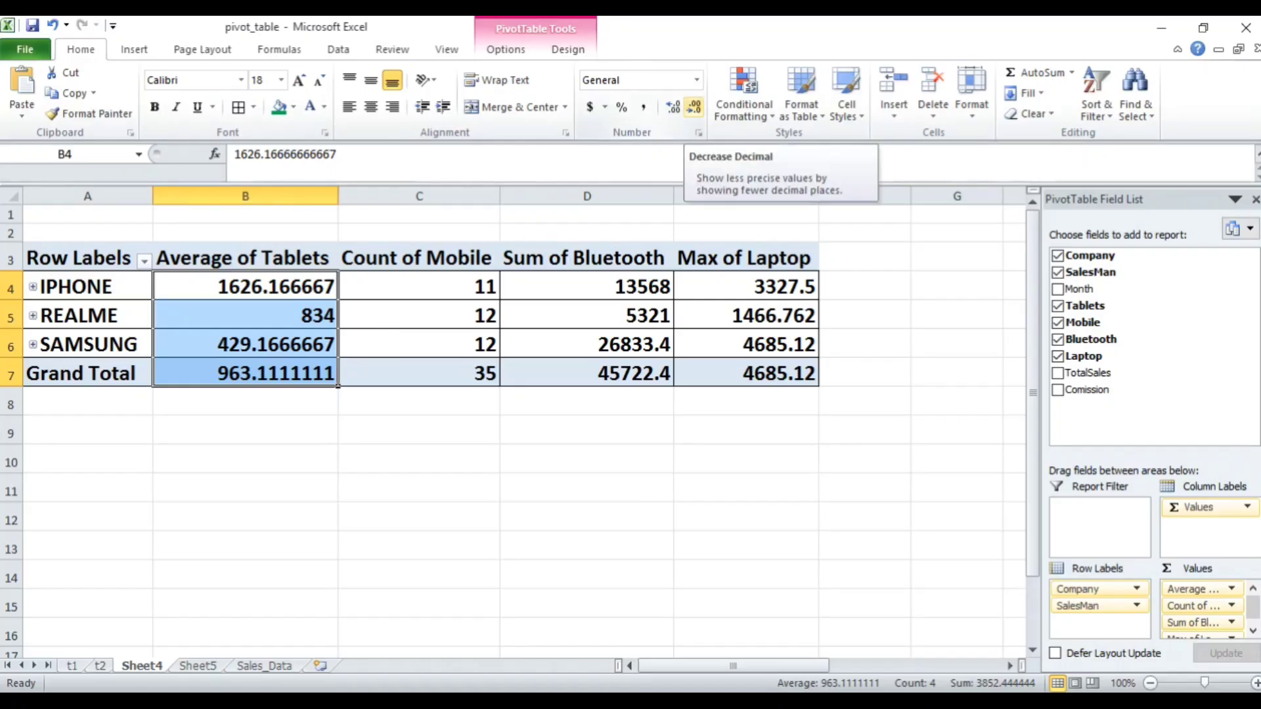
click(694, 107)
click(694, 106)
click(694, 106)
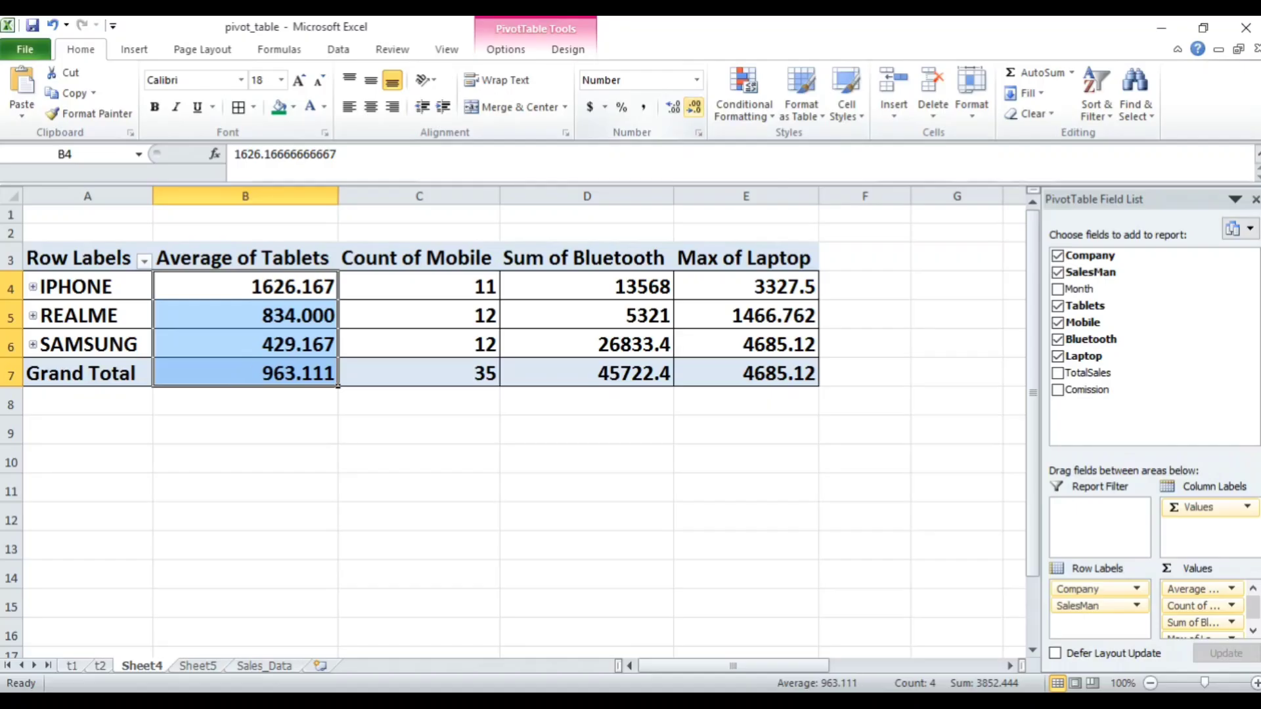
click(694, 106)
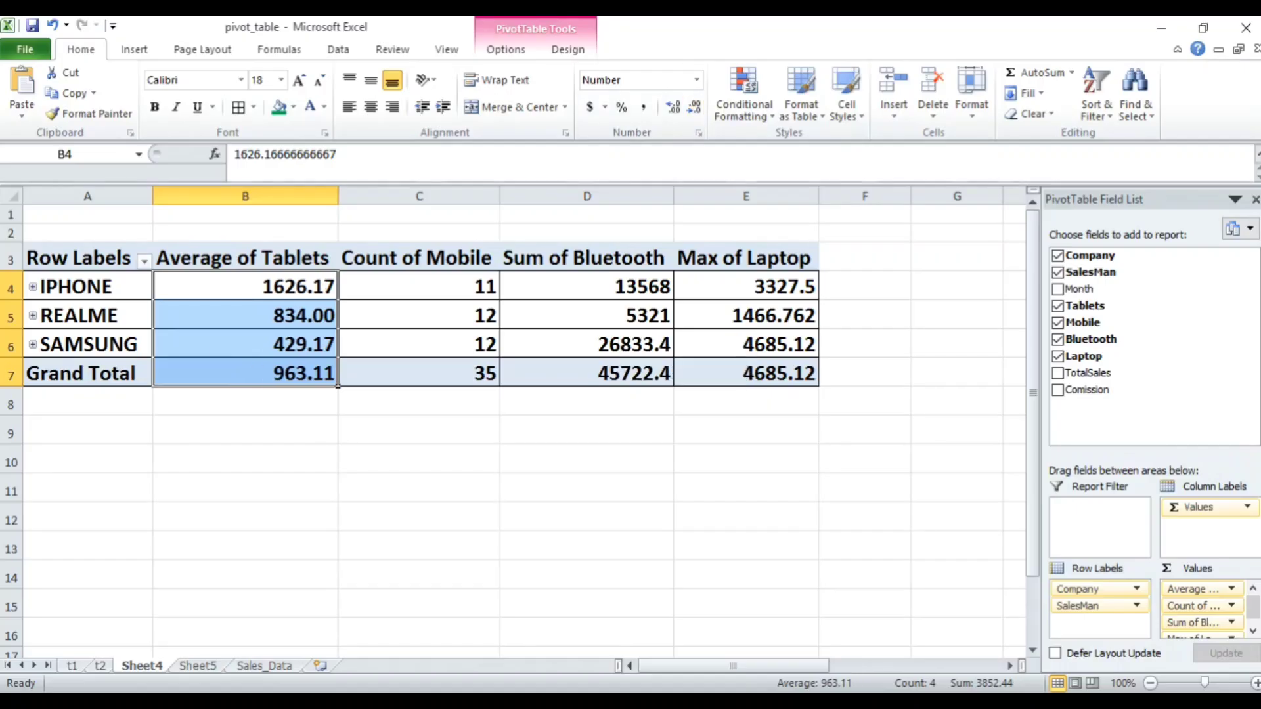
click(241, 281)
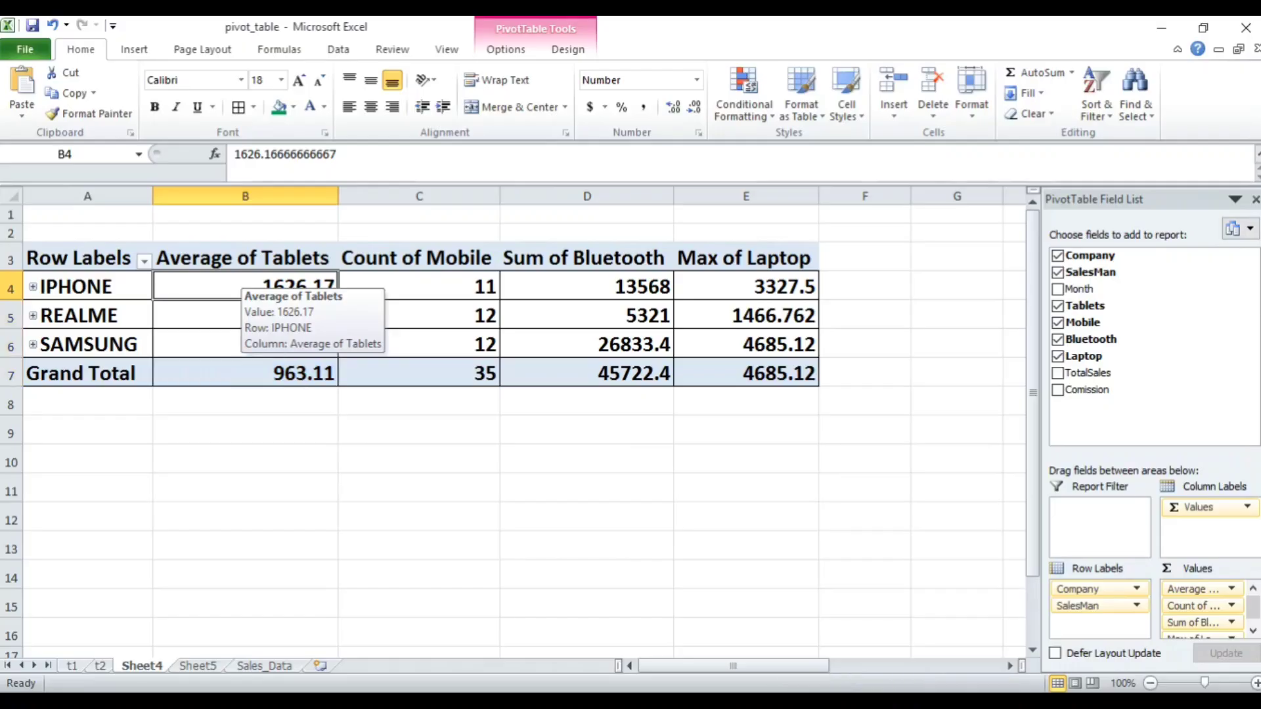
Expand the entire Company field once more and collapse it again.
click(505, 49)
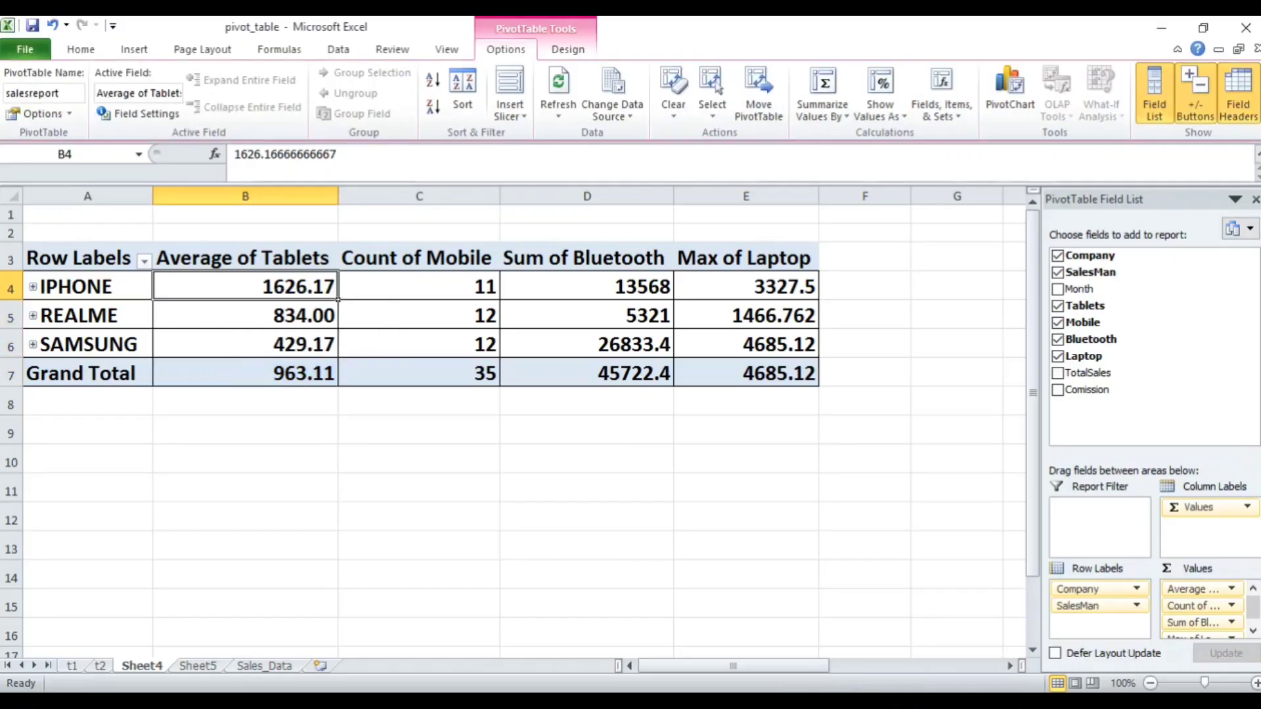
click(151, 297)
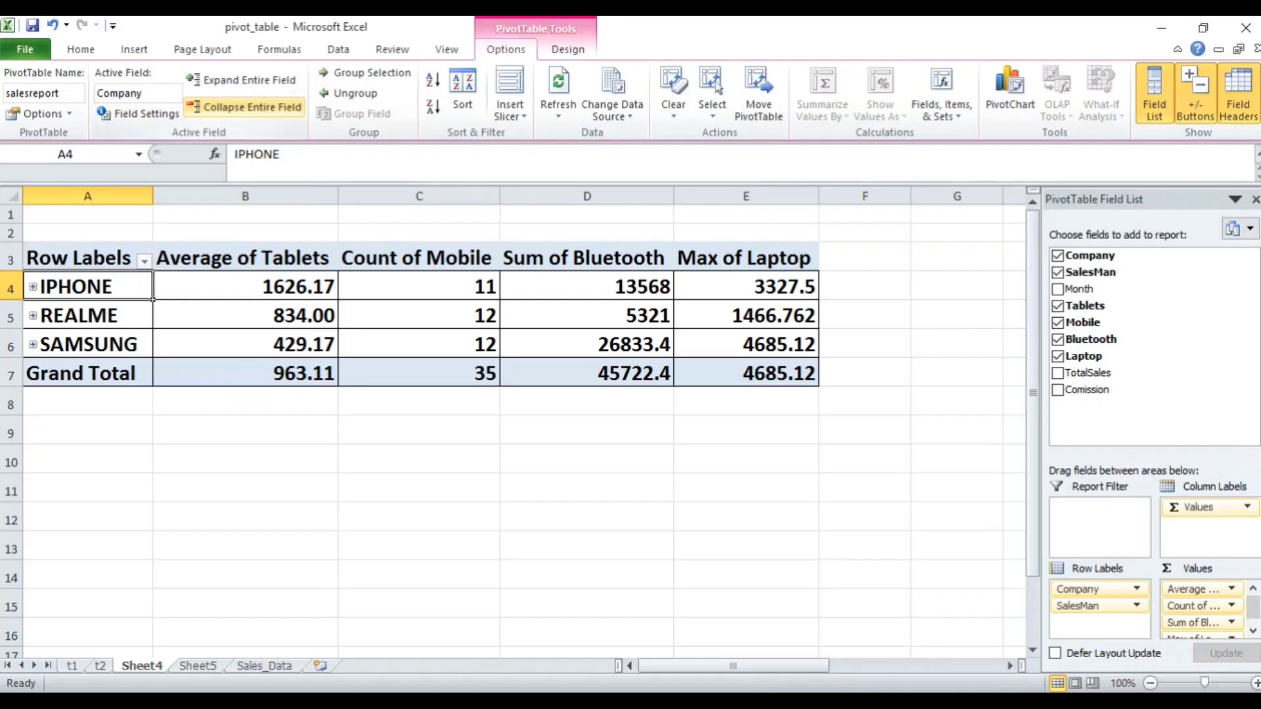
click(243, 79)
click(245, 107)
click(334, 297)
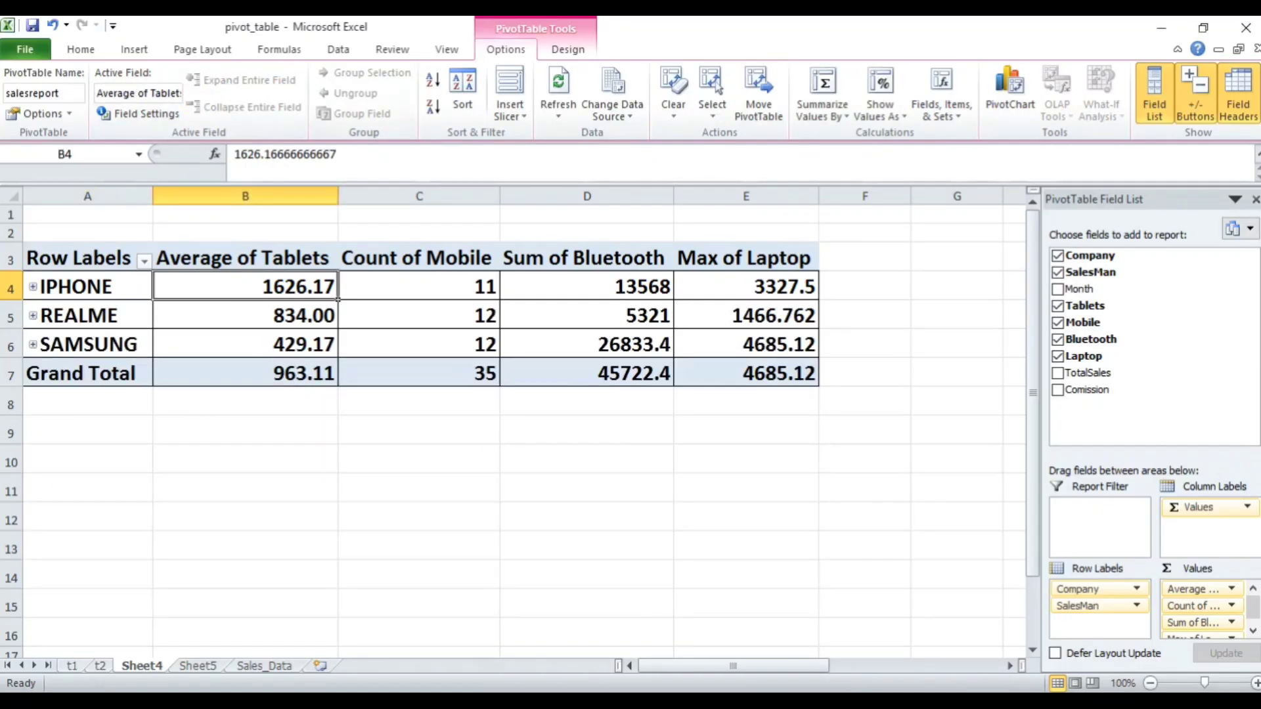
Try to group the IPHONE row label on its own using Group Selection.
click(151, 299)
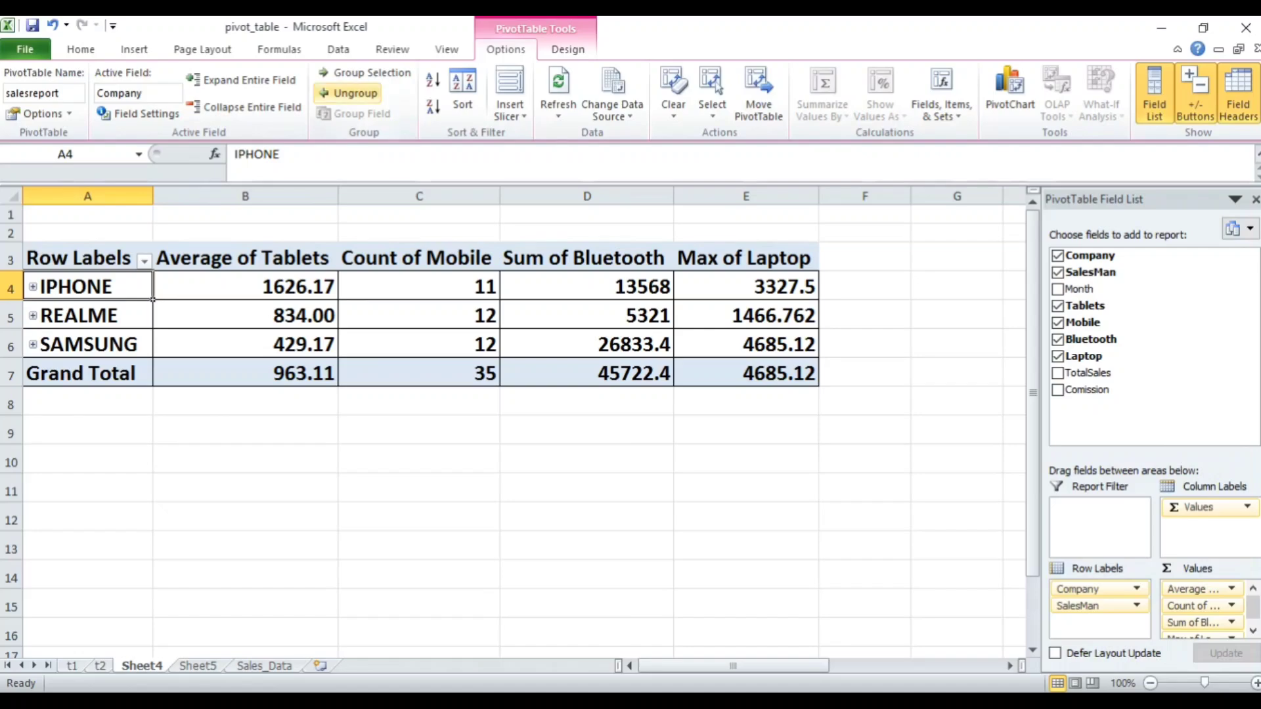
click(364, 72)
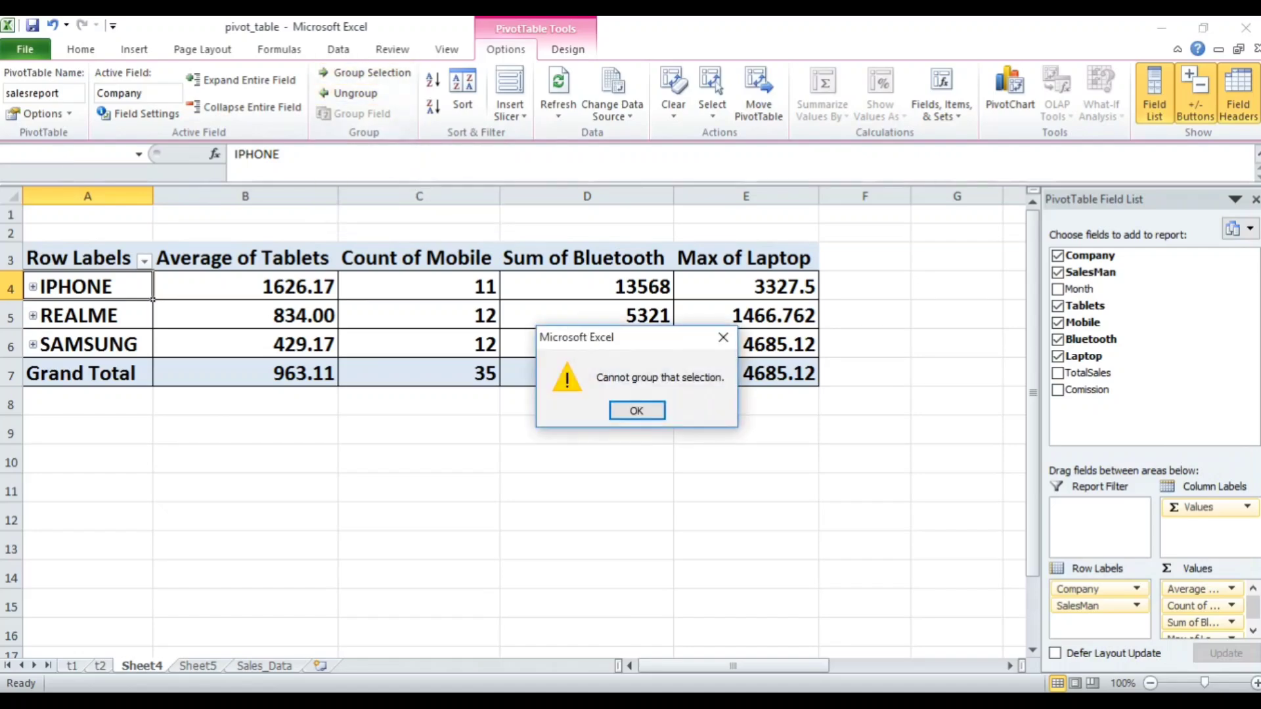
key(Return)
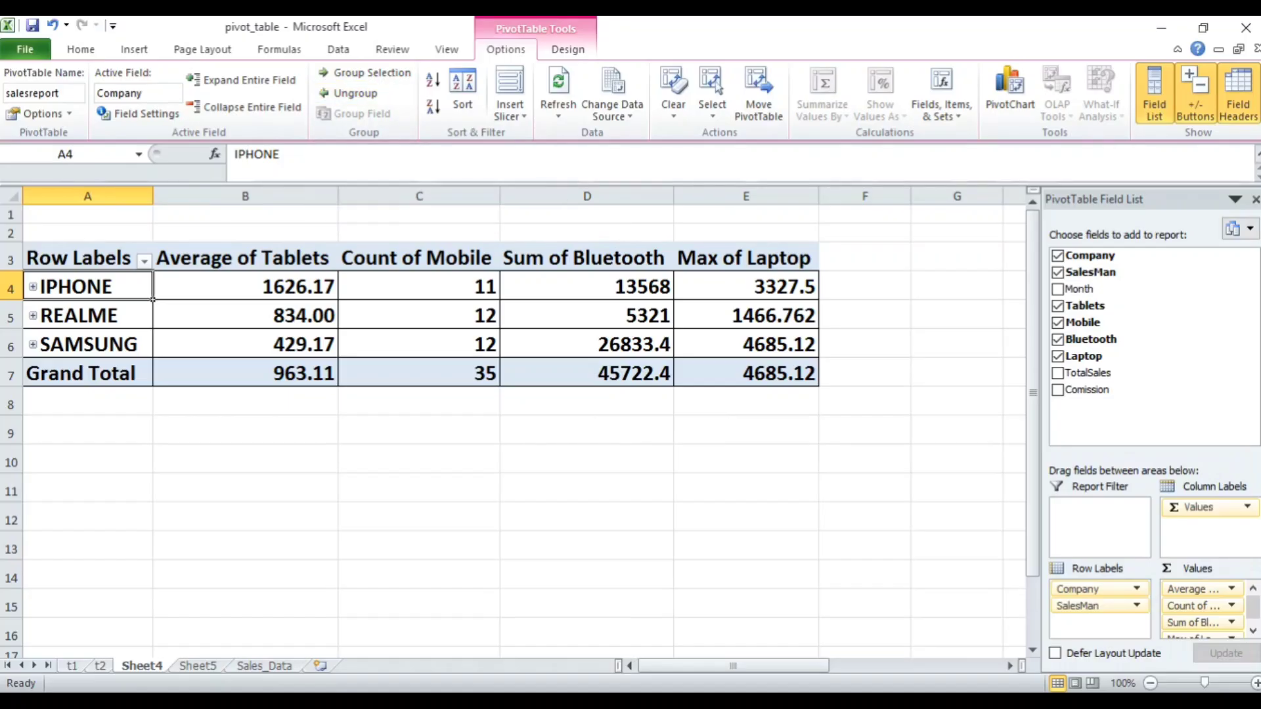
Expand the entire Company field to list the salesmen and sort the company labels A to Z.
click(243, 79)
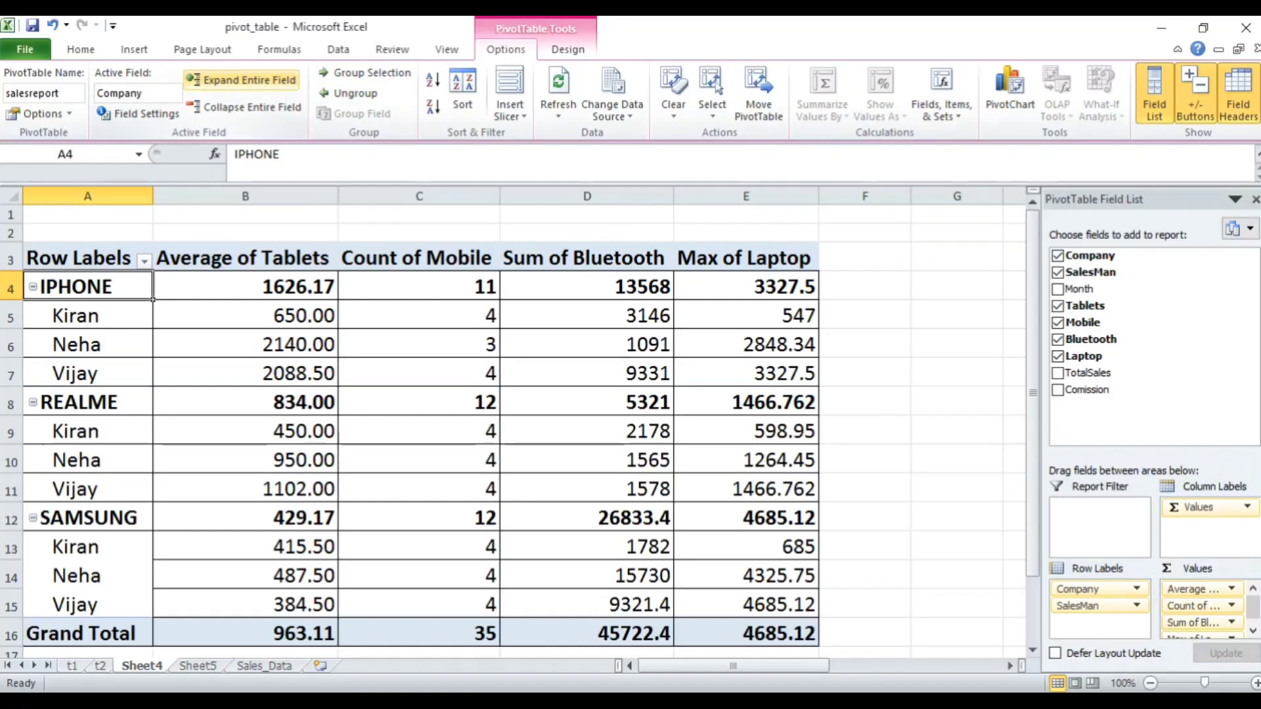
click(246, 287)
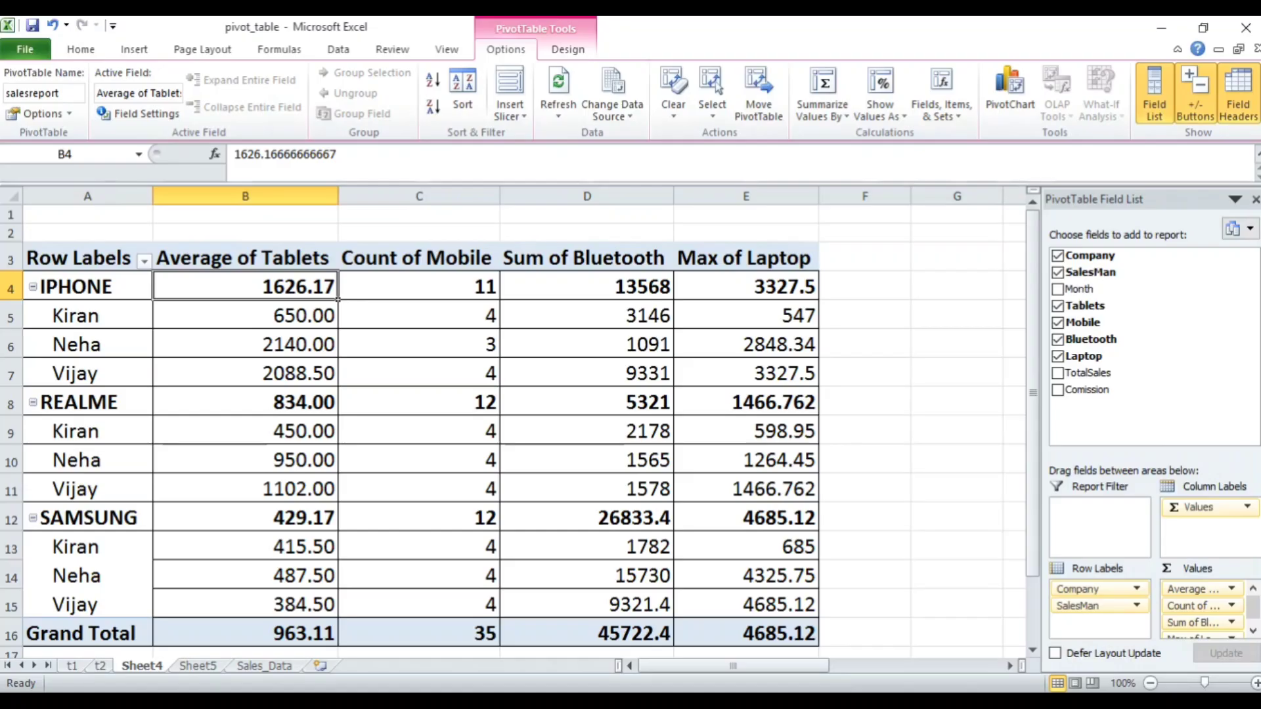
click(87, 287)
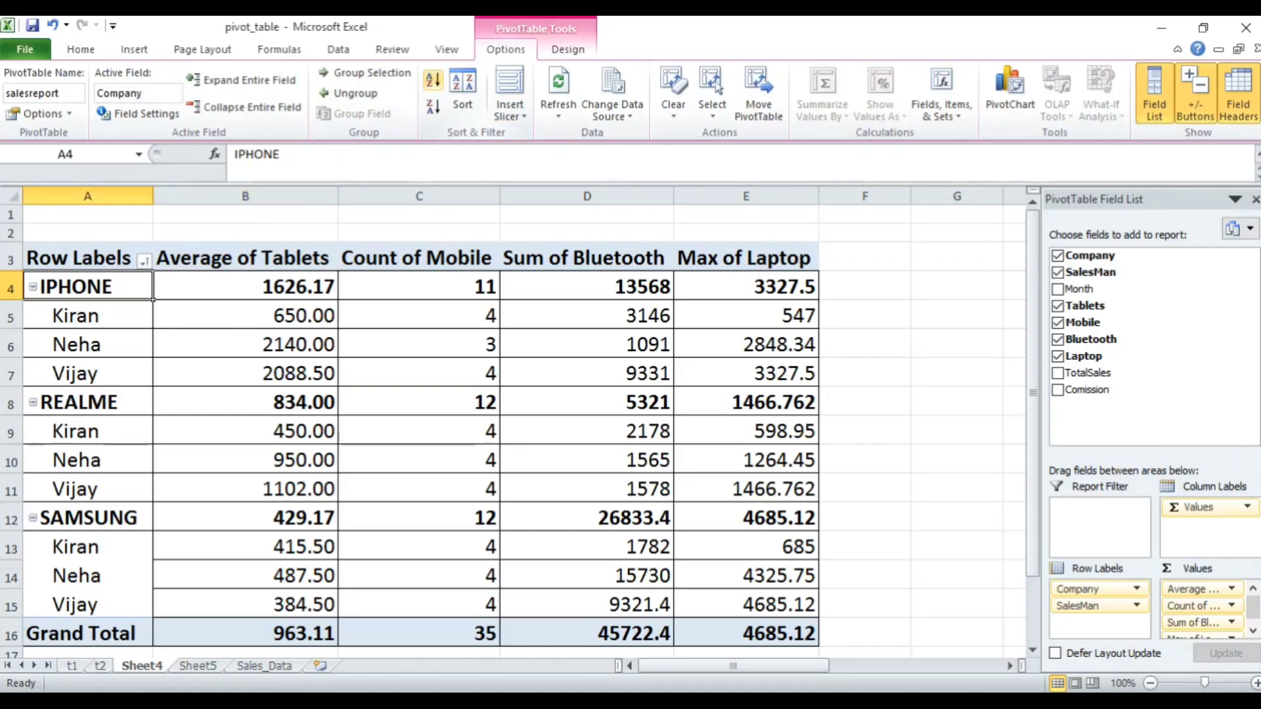
Sort the SalesMan labels alternately Z to A and A to Z, ending in A to Z order.
click(87, 316)
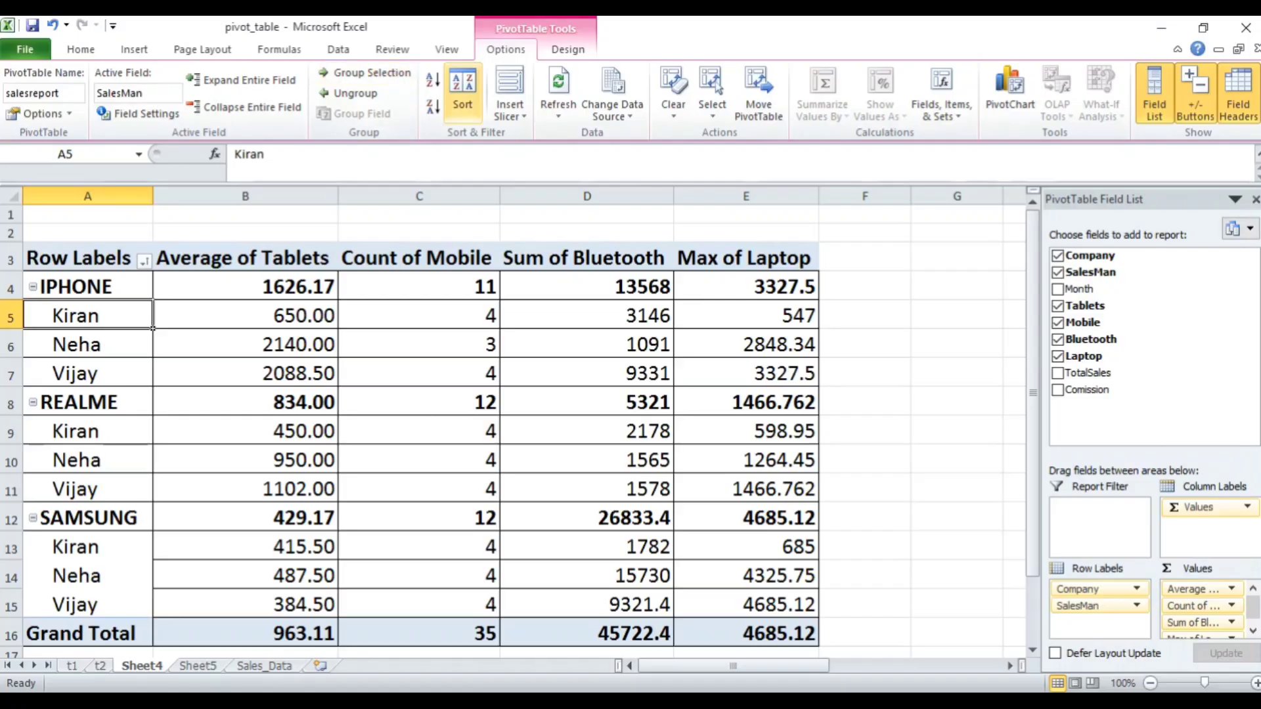
click(434, 106)
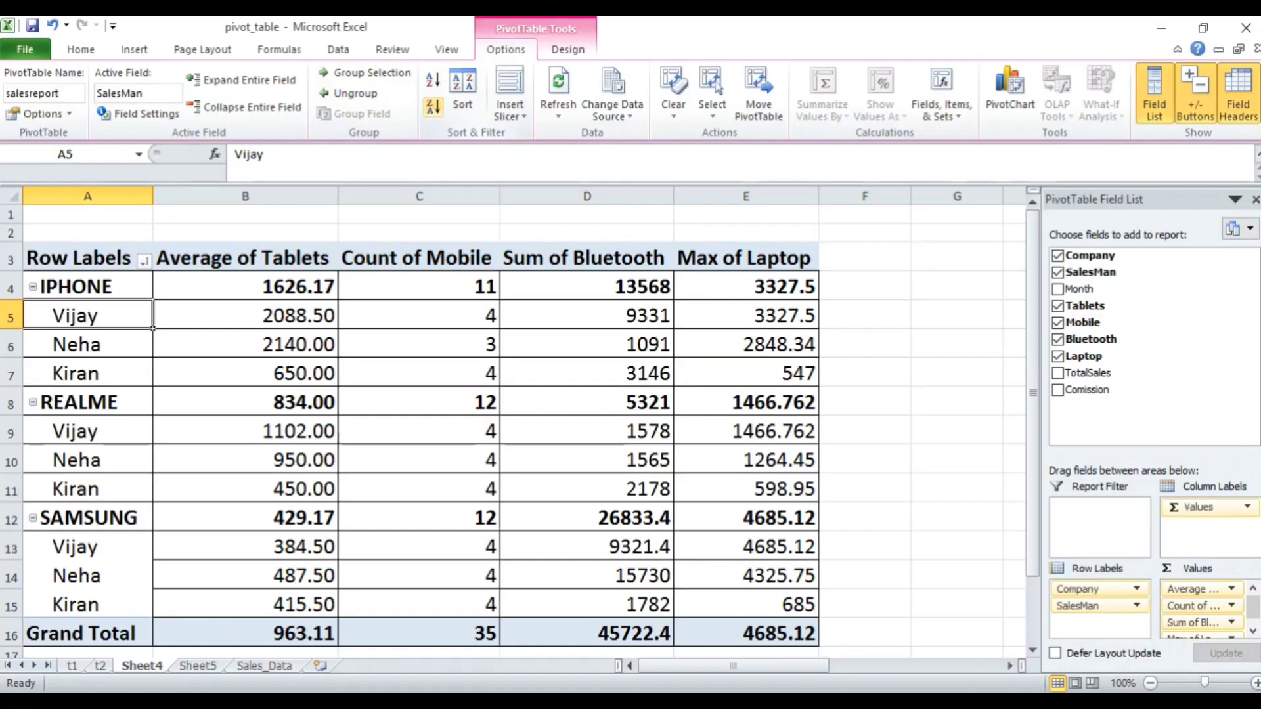
click(434, 80)
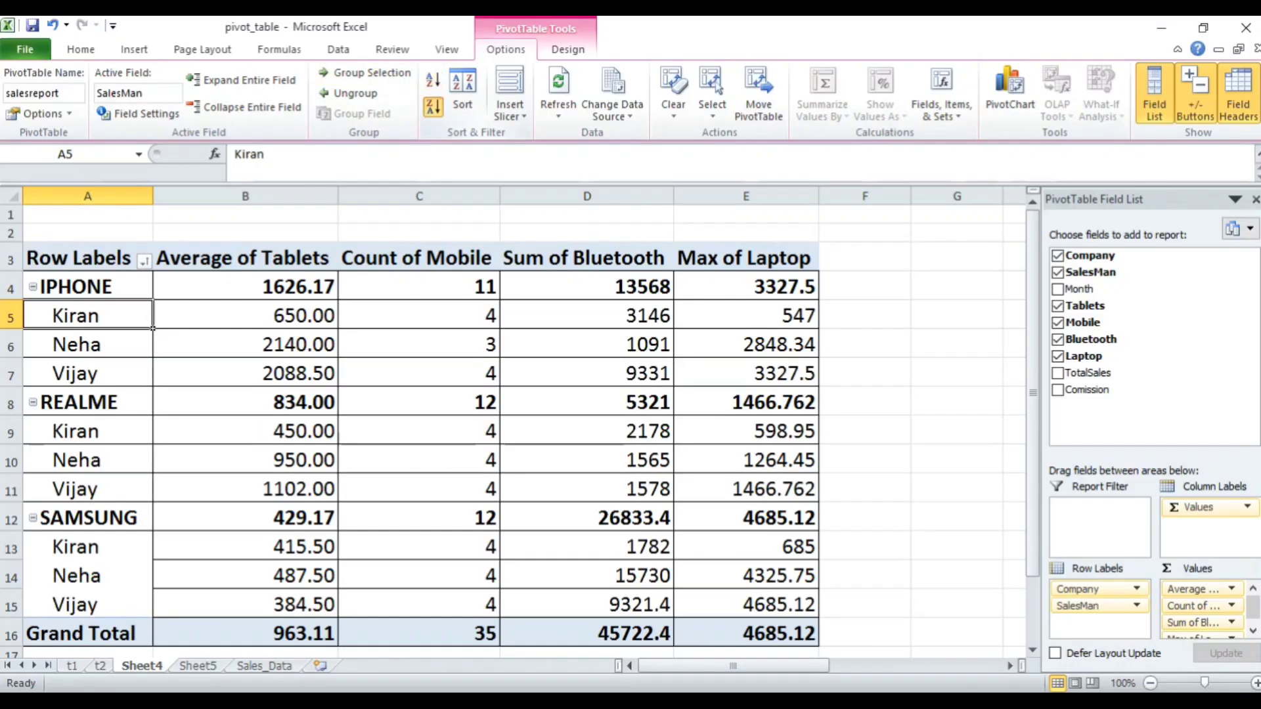
click(434, 106)
click(433, 80)
click(433, 106)
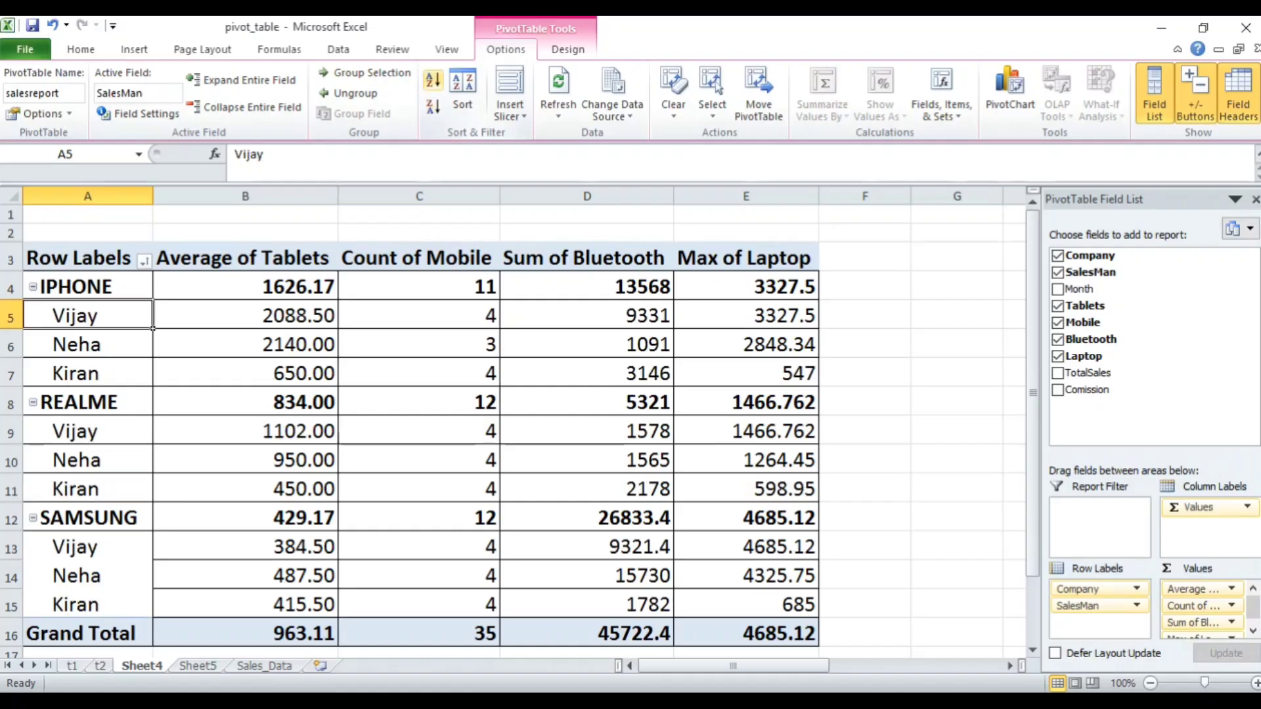
click(433, 80)
click(434, 107)
click(433, 80)
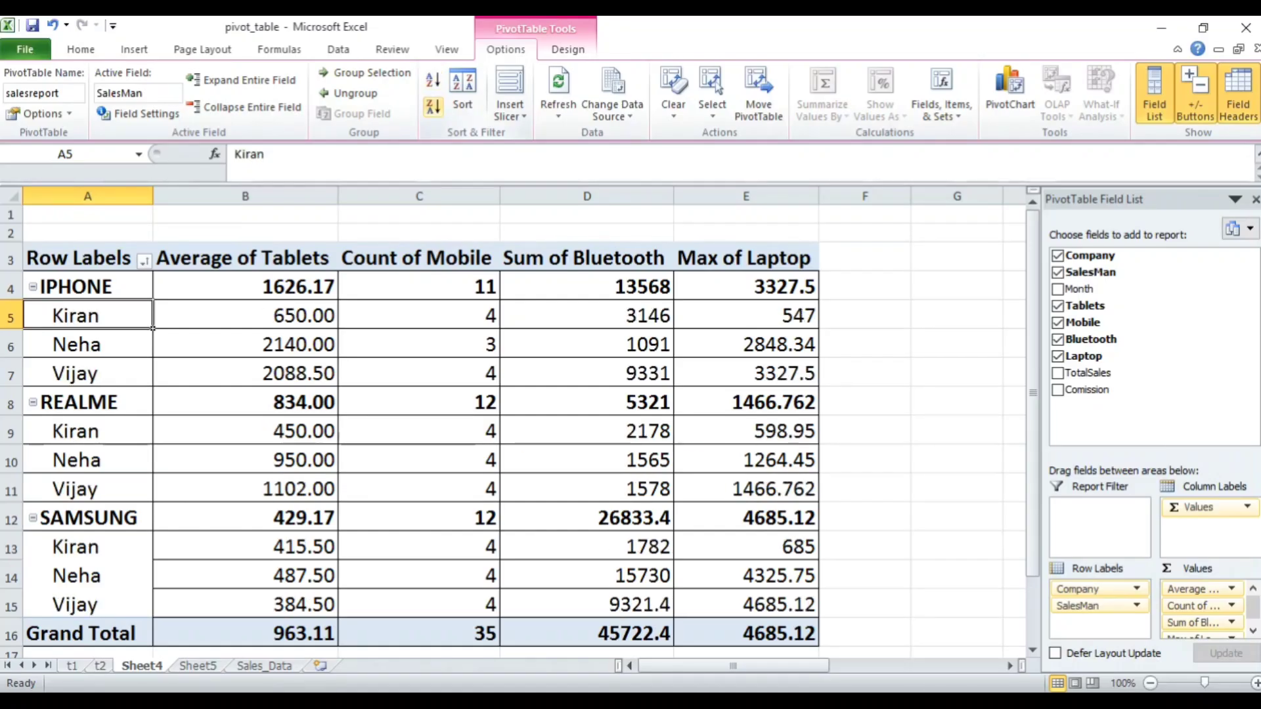
click(434, 107)
click(434, 80)
click(434, 106)
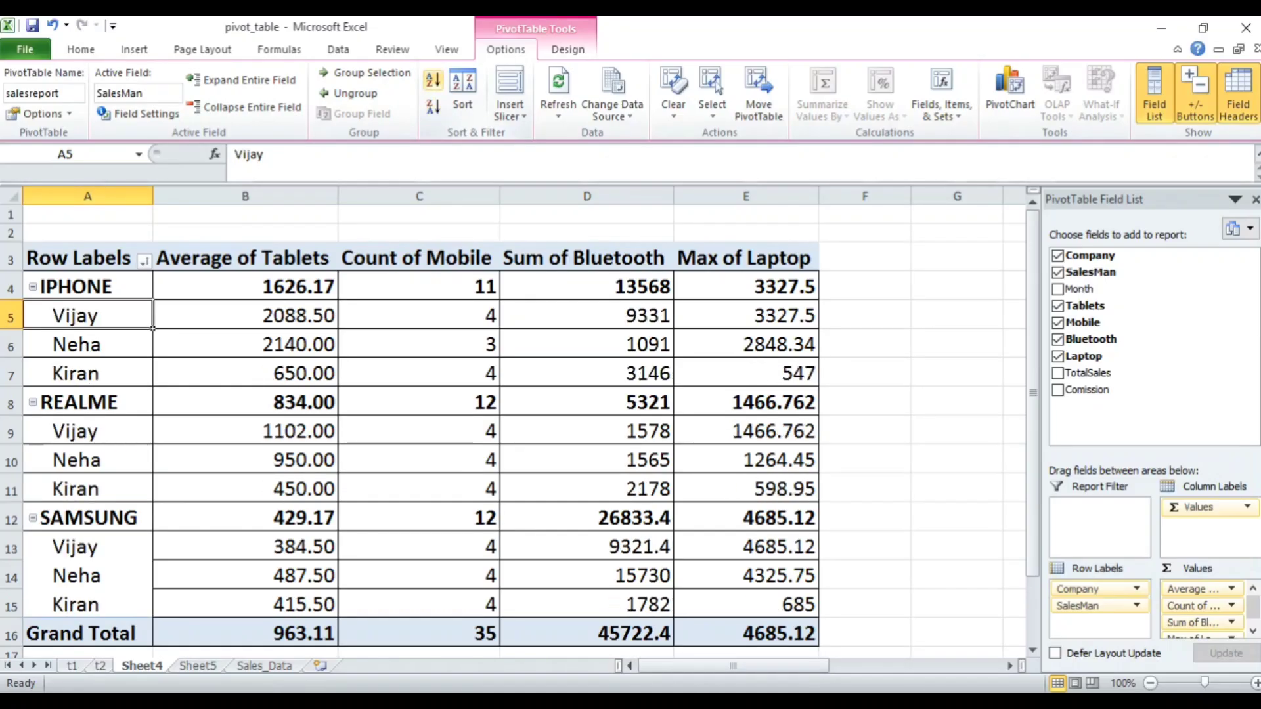
click(433, 80)
click(433, 106)
click(434, 80)
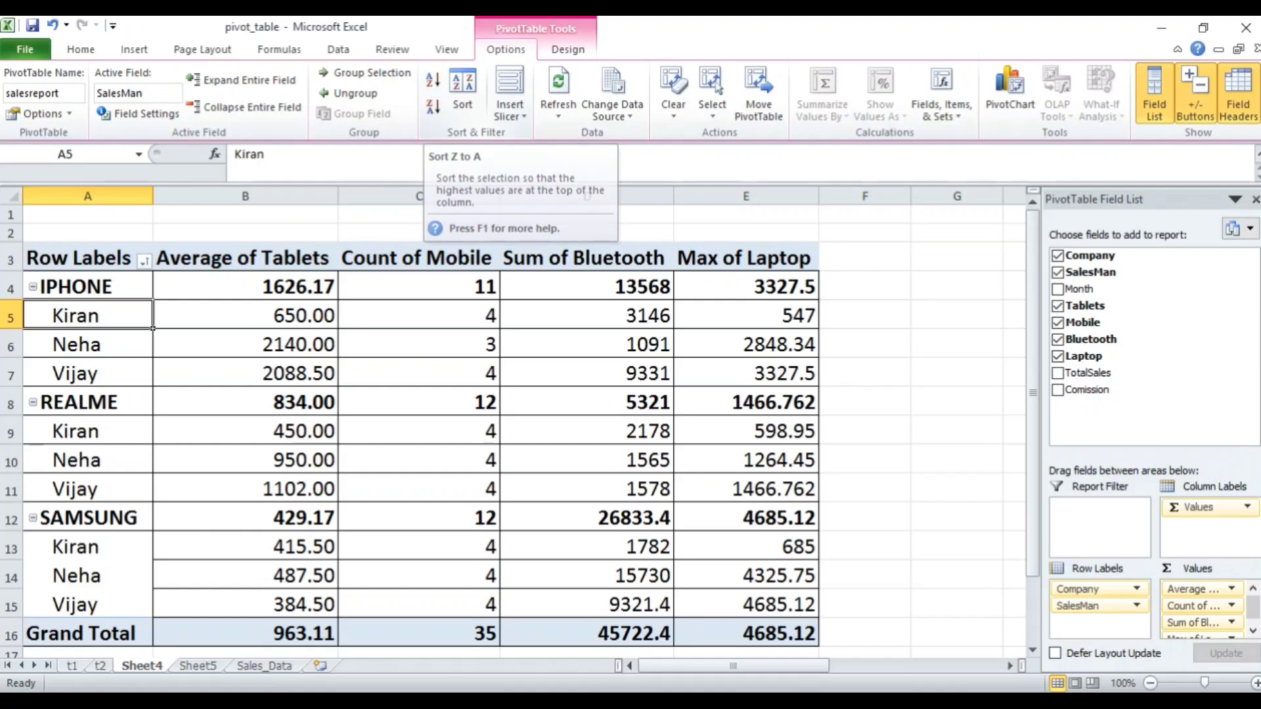
Sort the salesmen within each company by Average of Tablets, largest to smallest and back, ending with smallest to largest.
click(245, 315)
click(433, 107)
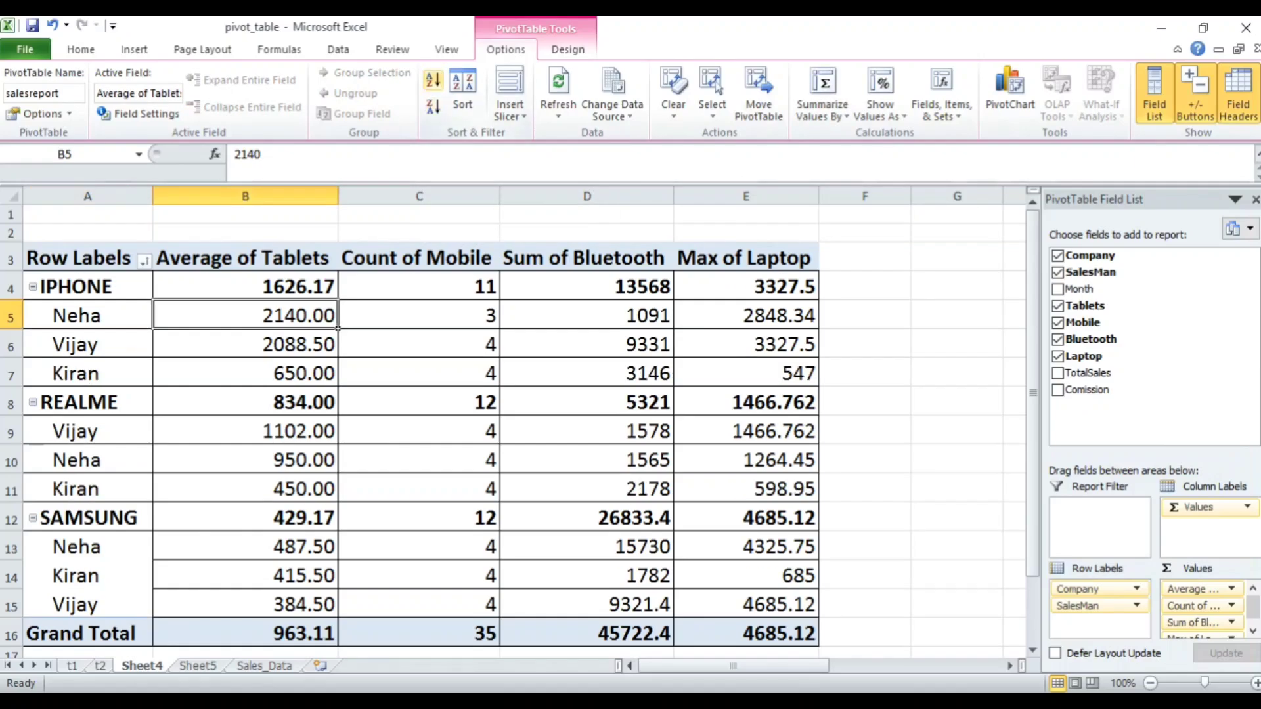
click(434, 80)
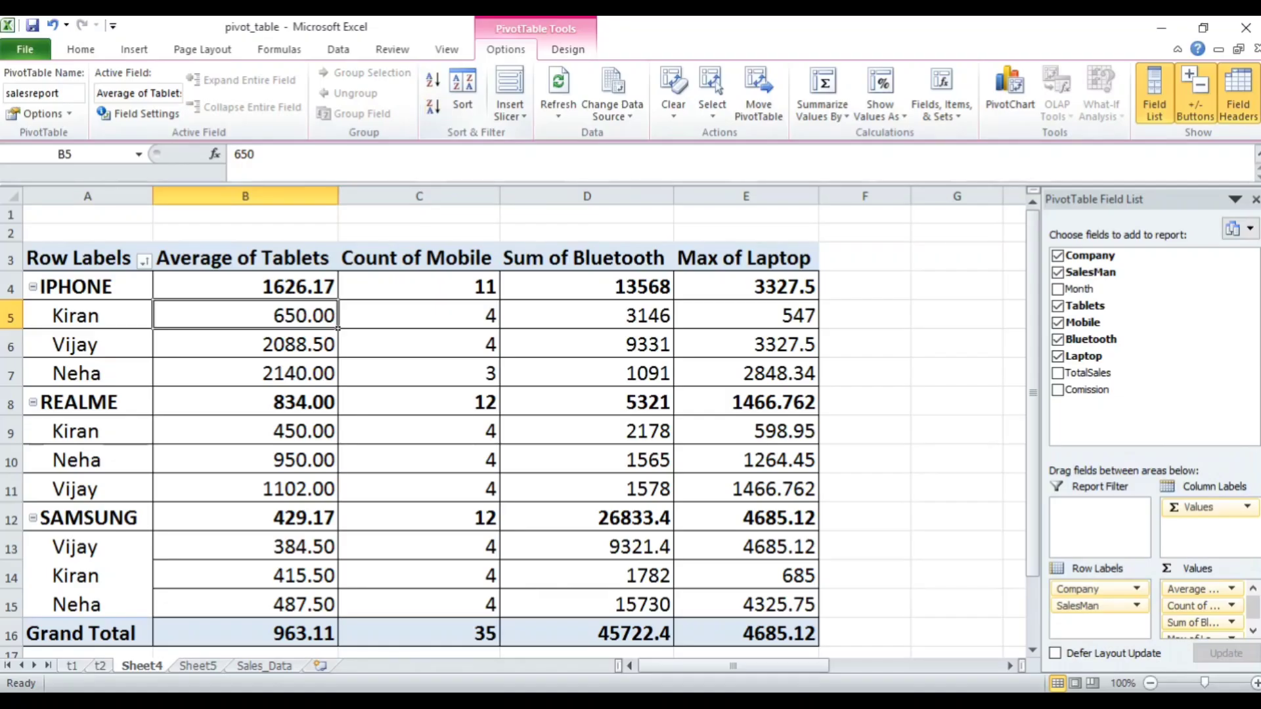
click(434, 107)
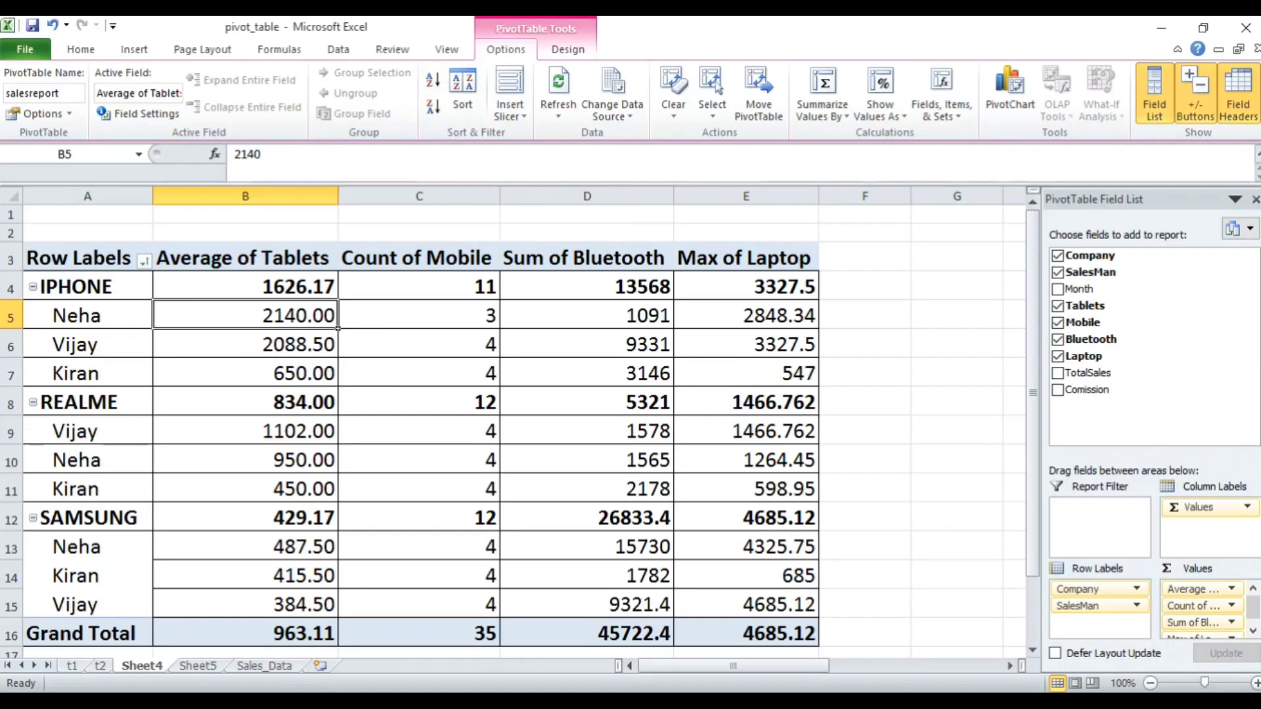
click(237, 345)
click(238, 367)
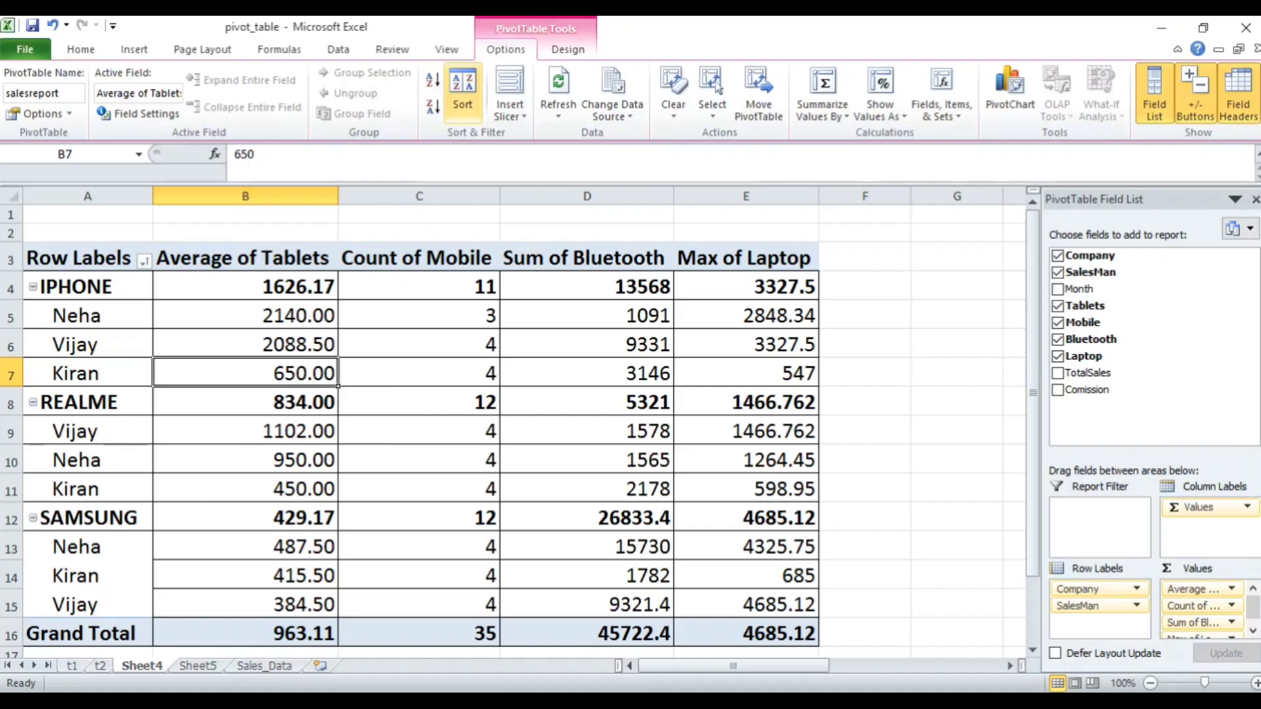
click(434, 79)
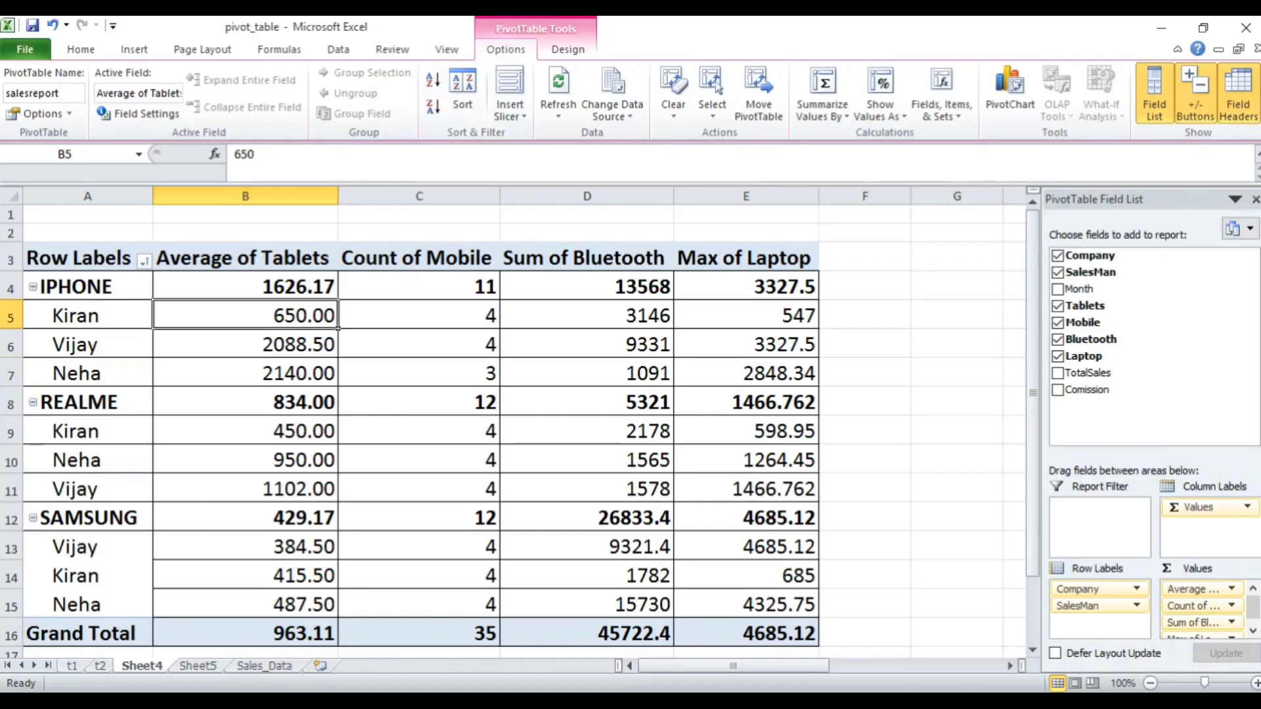
click(245, 345)
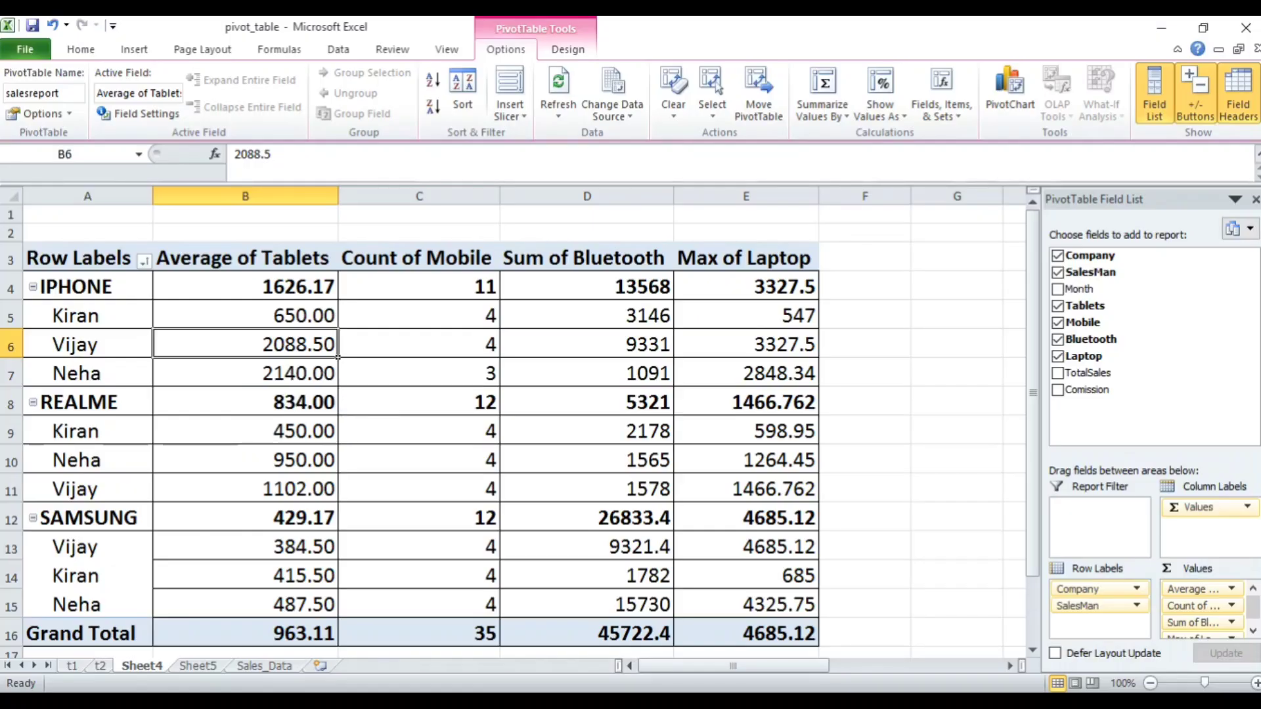
click(419, 344)
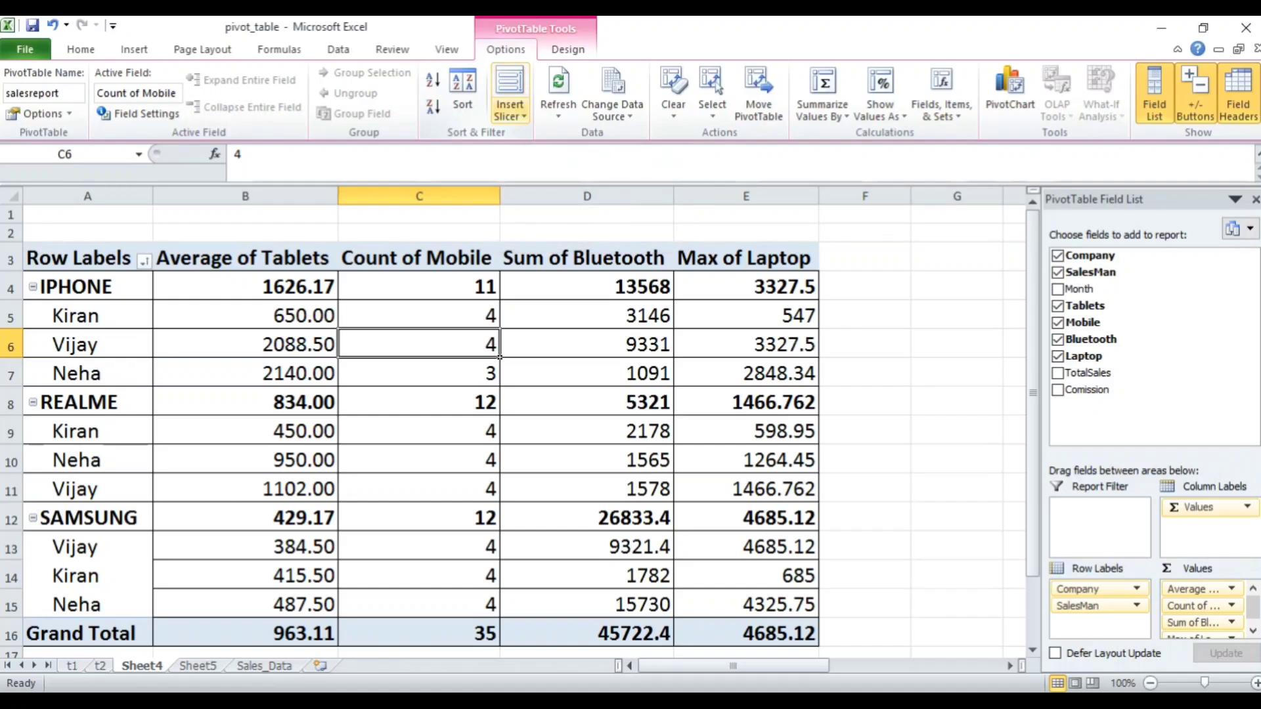
Insert slicers for the Company, SalesMan and Month fields of the pivot table.
click(509, 115)
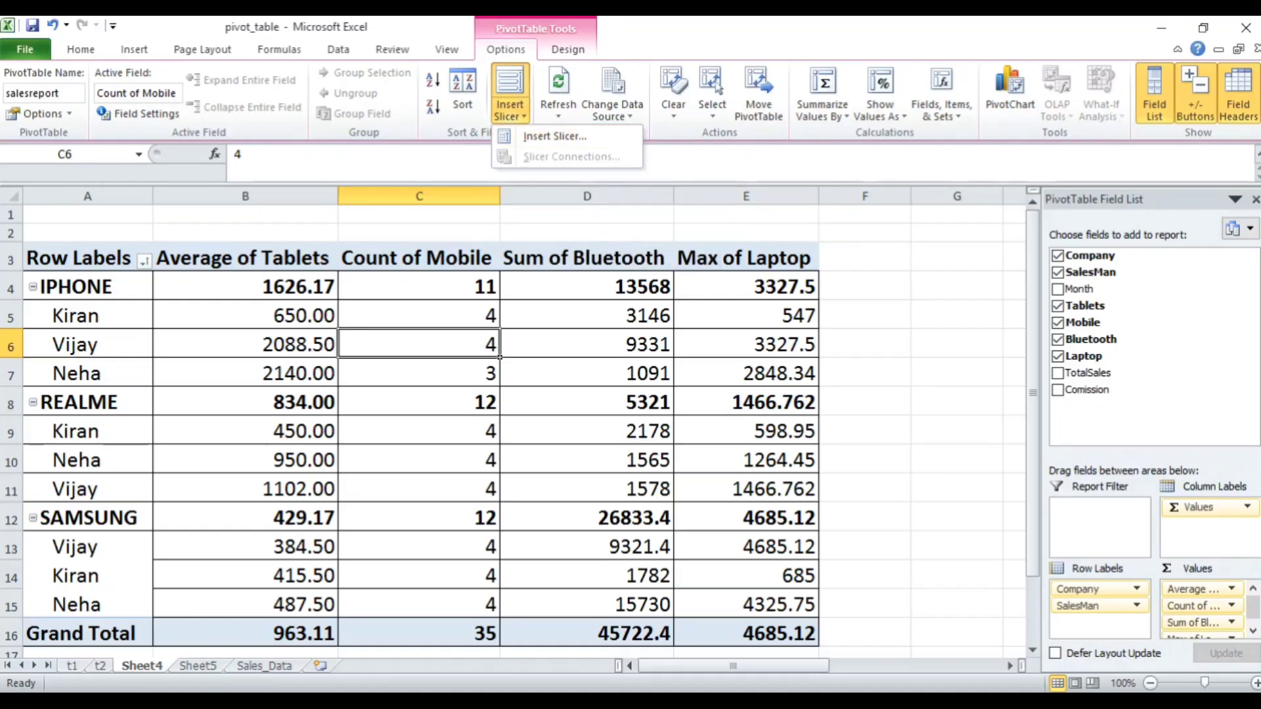
click(555, 136)
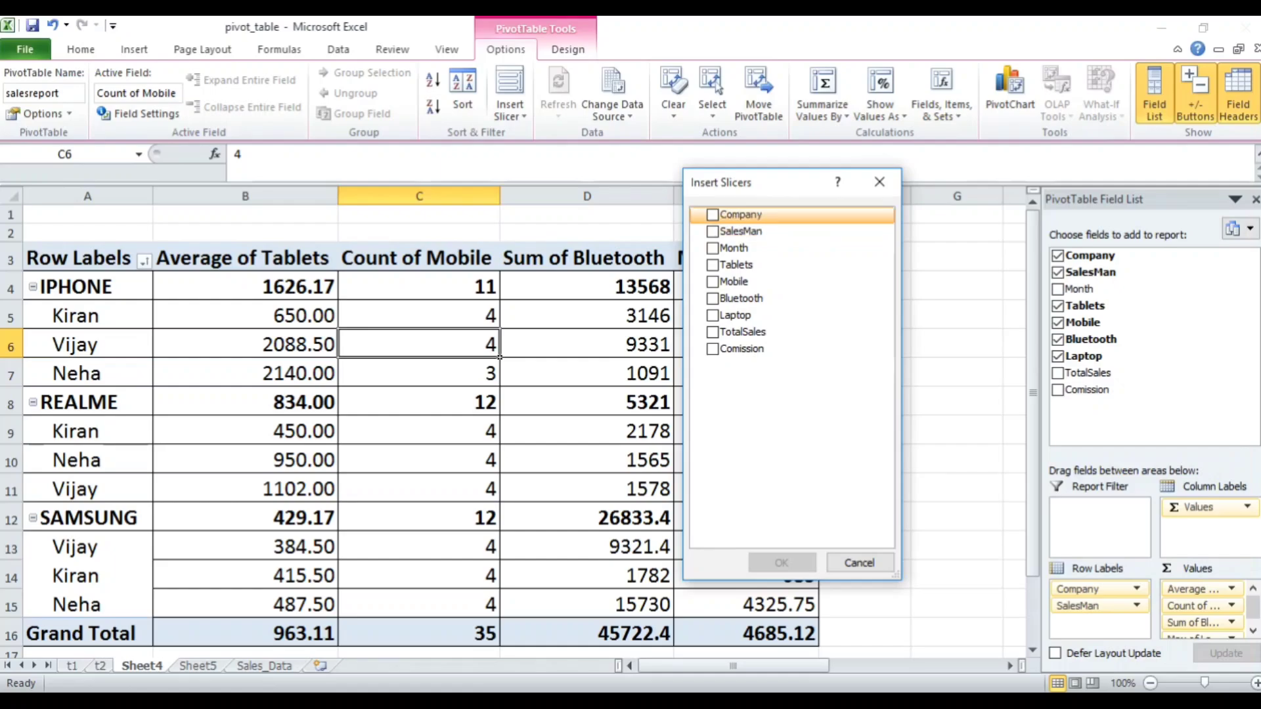
click(713, 214)
click(712, 231)
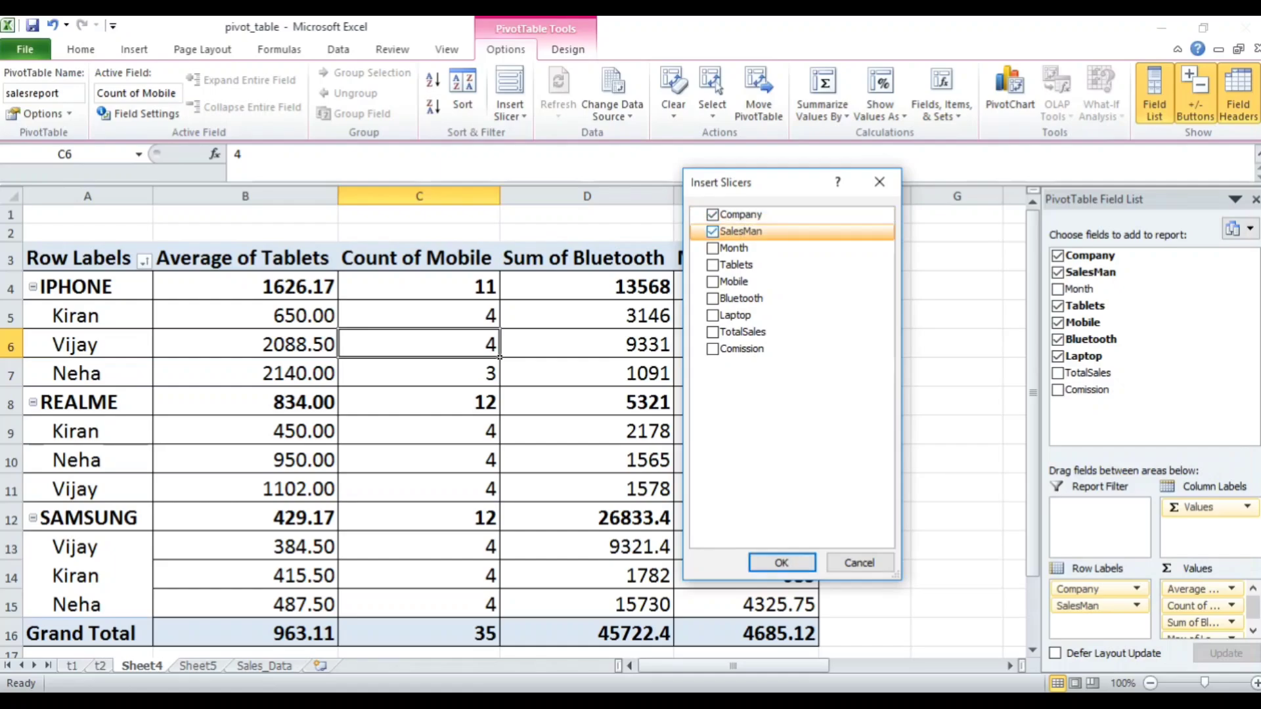
click(712, 248)
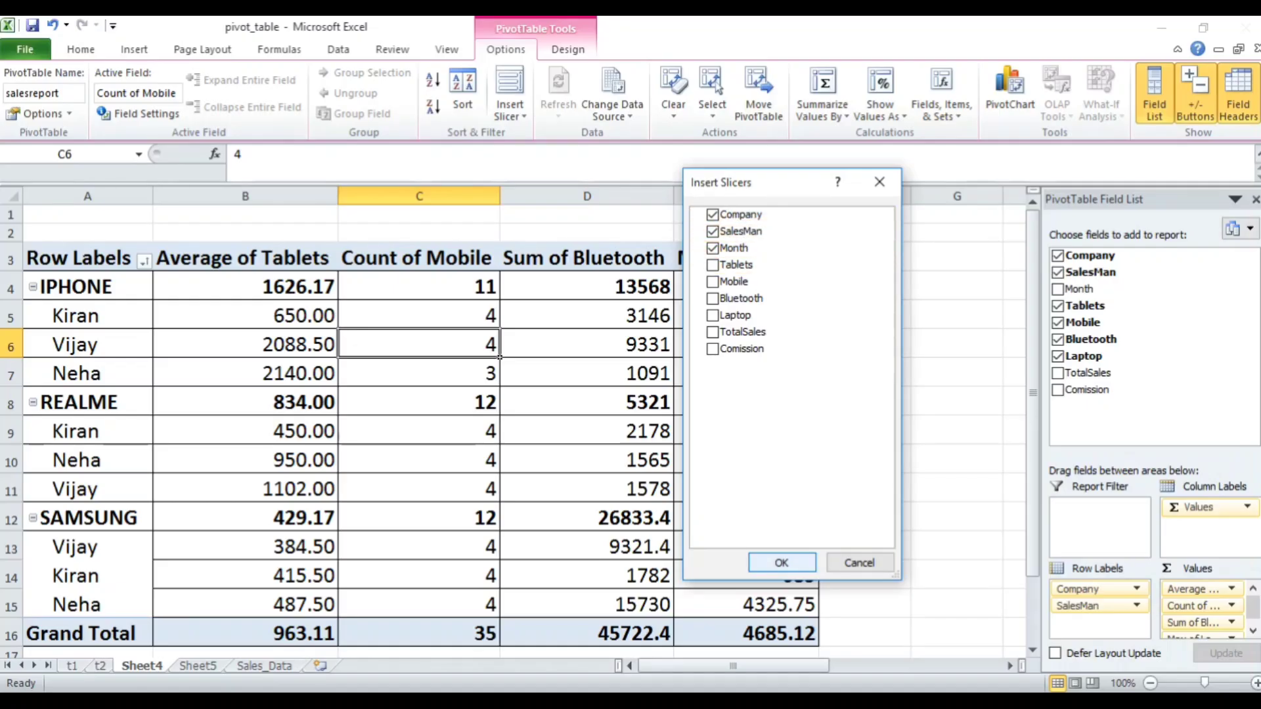
click(782, 563)
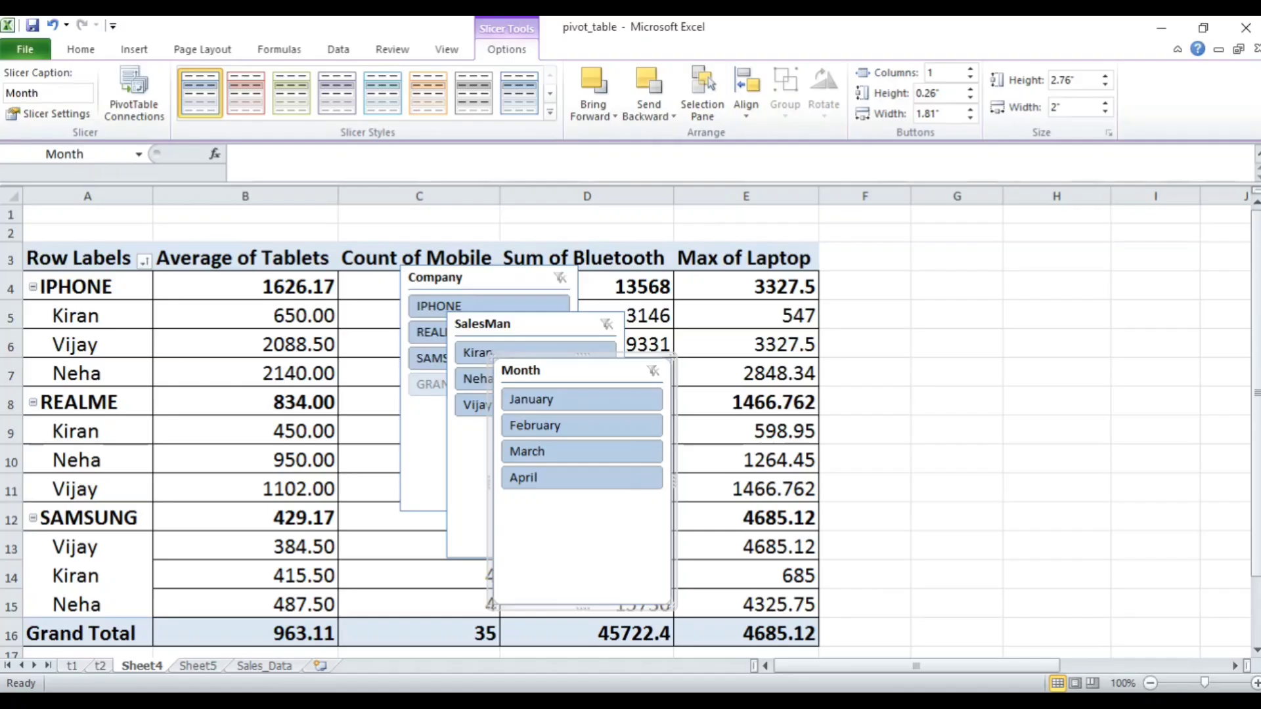
Move the Month and SalesMan slicers off the report into the empty columns beside it.
drag(574, 371, 1163, 254)
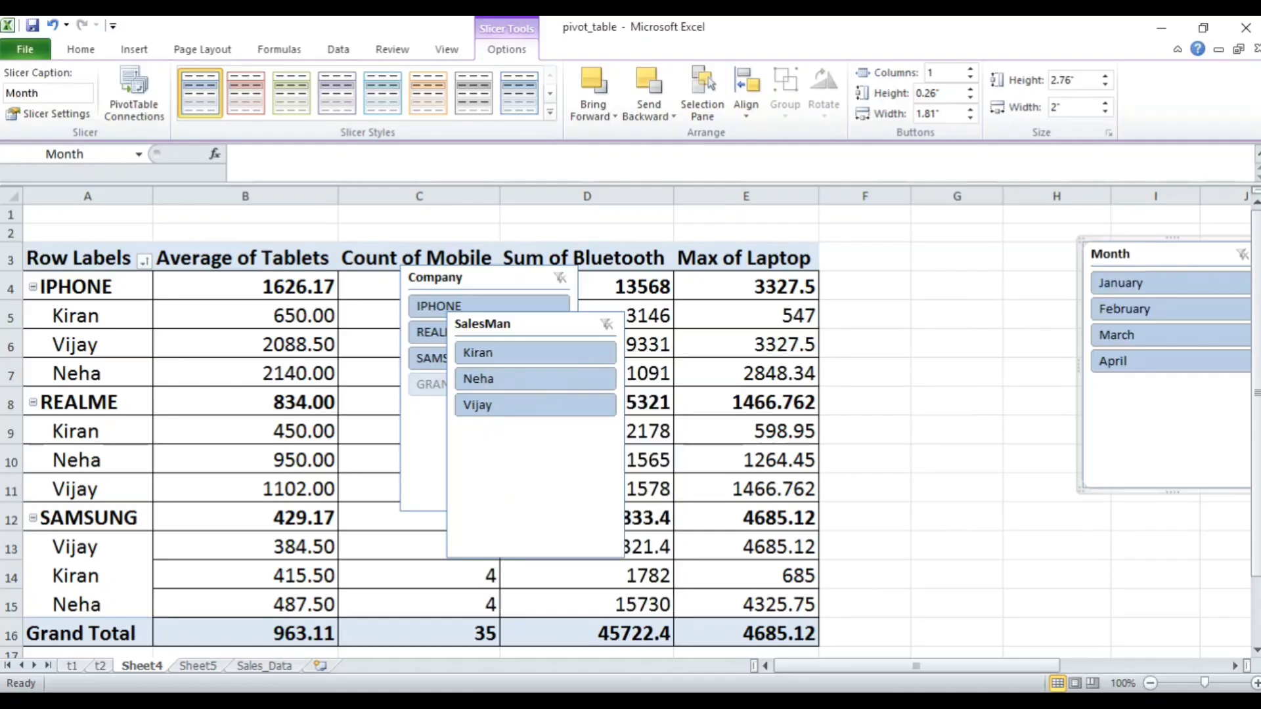
click(533, 324)
drag(919, 257, 920, 257)
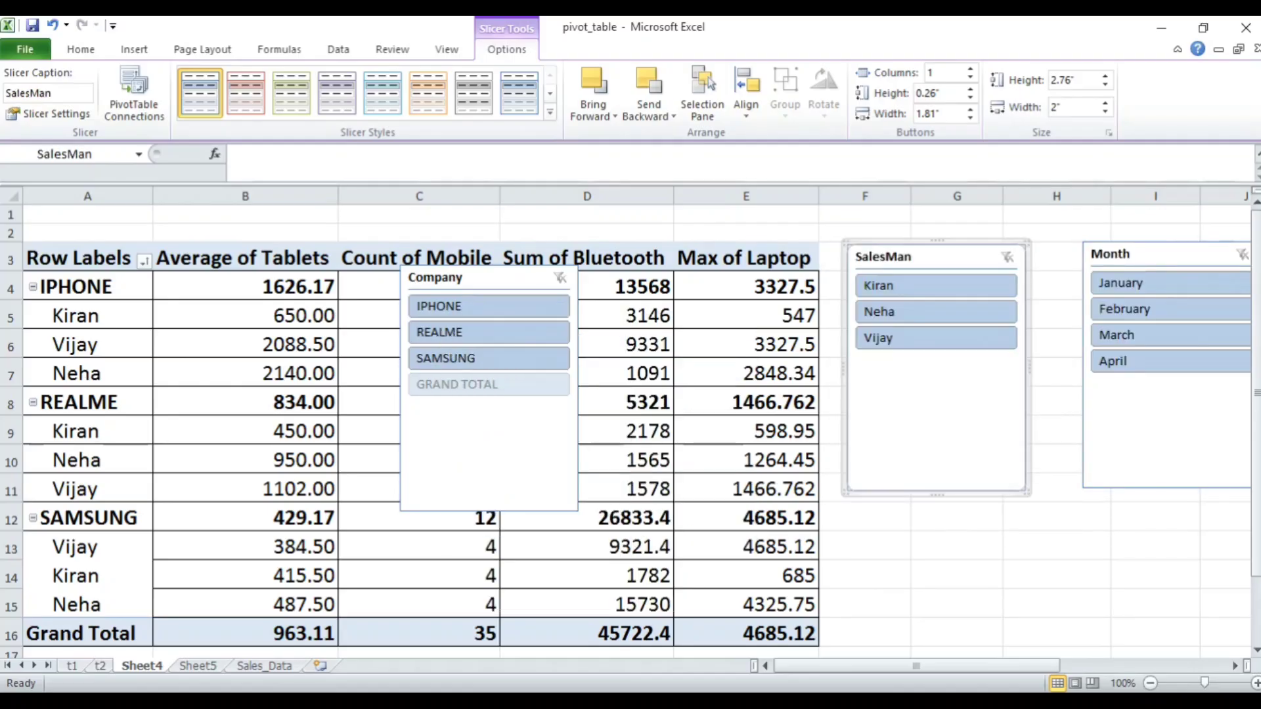
Reduce the font size of the whole pivot table, from the header row through Grand Total, to 14.
drag(88, 258, 811, 632)
click(320, 80)
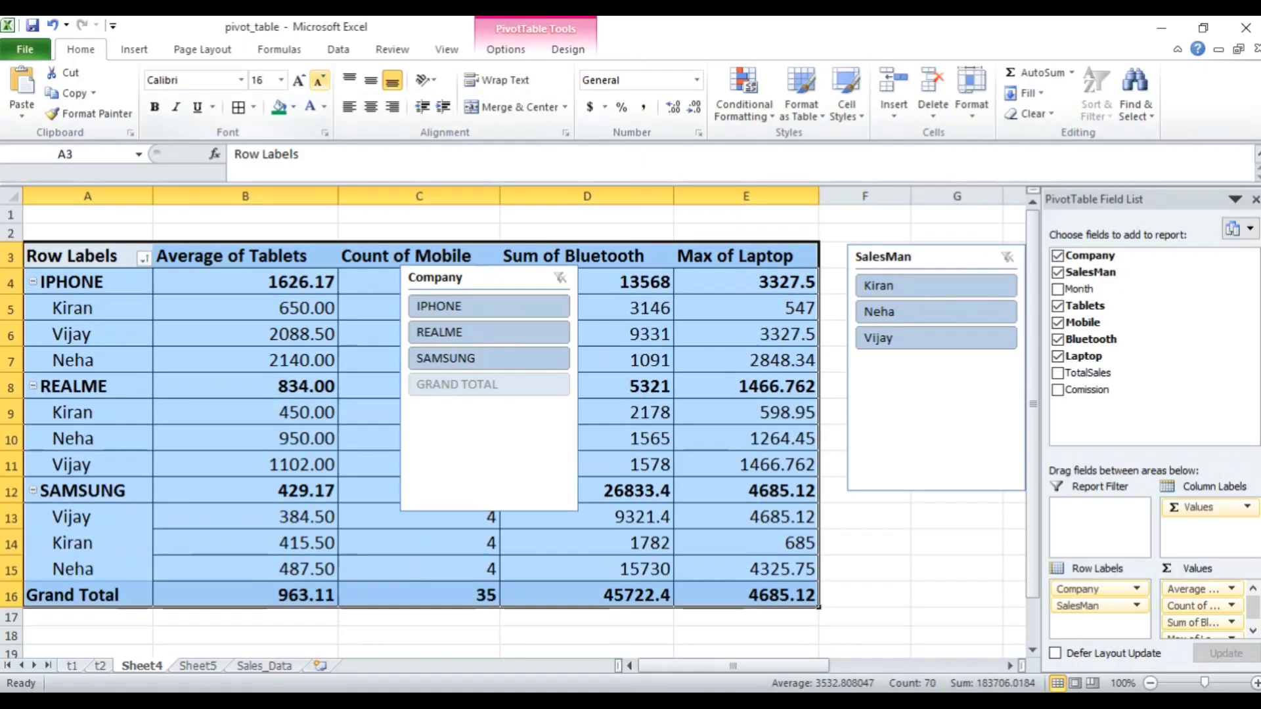
click(319, 80)
click(956, 557)
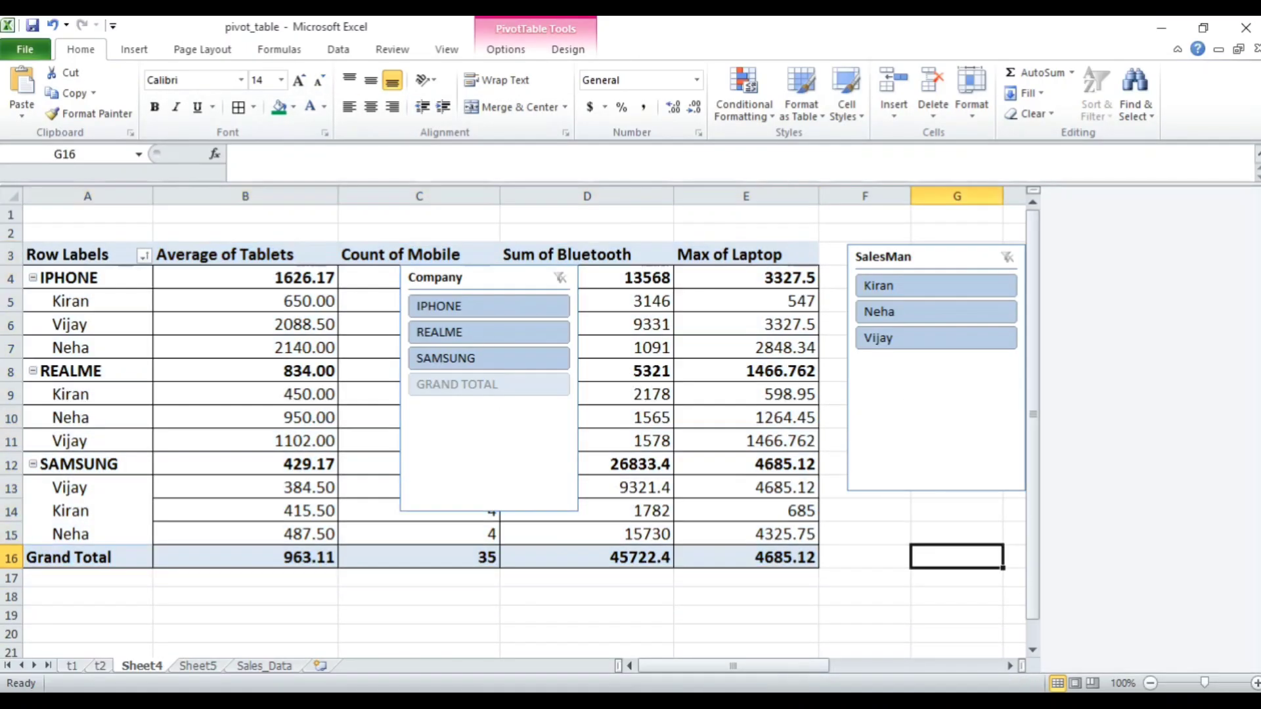
Move the SalesMan slicer slightly up, bring the Company slicer to the front and place it directly below the SalesMan names.
drag(883, 256, 896, 230)
drag(473, 277, 937, 341)
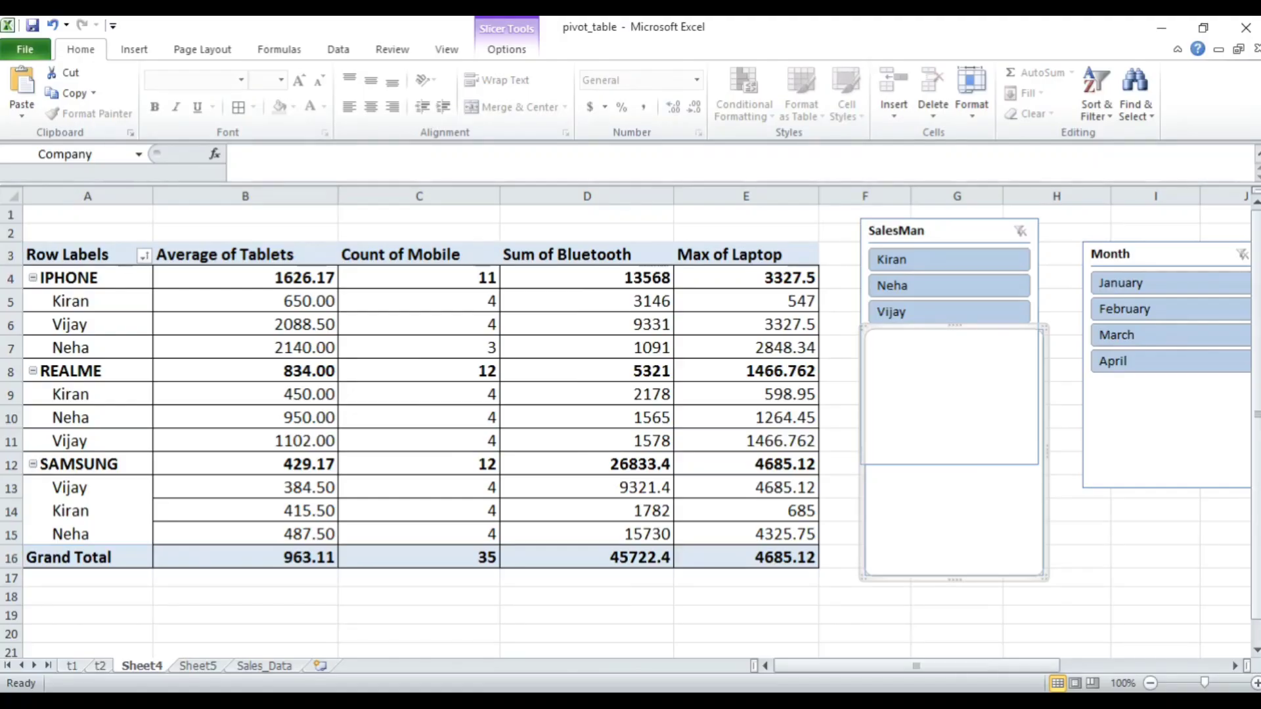
drag(952, 519, 1022, 542)
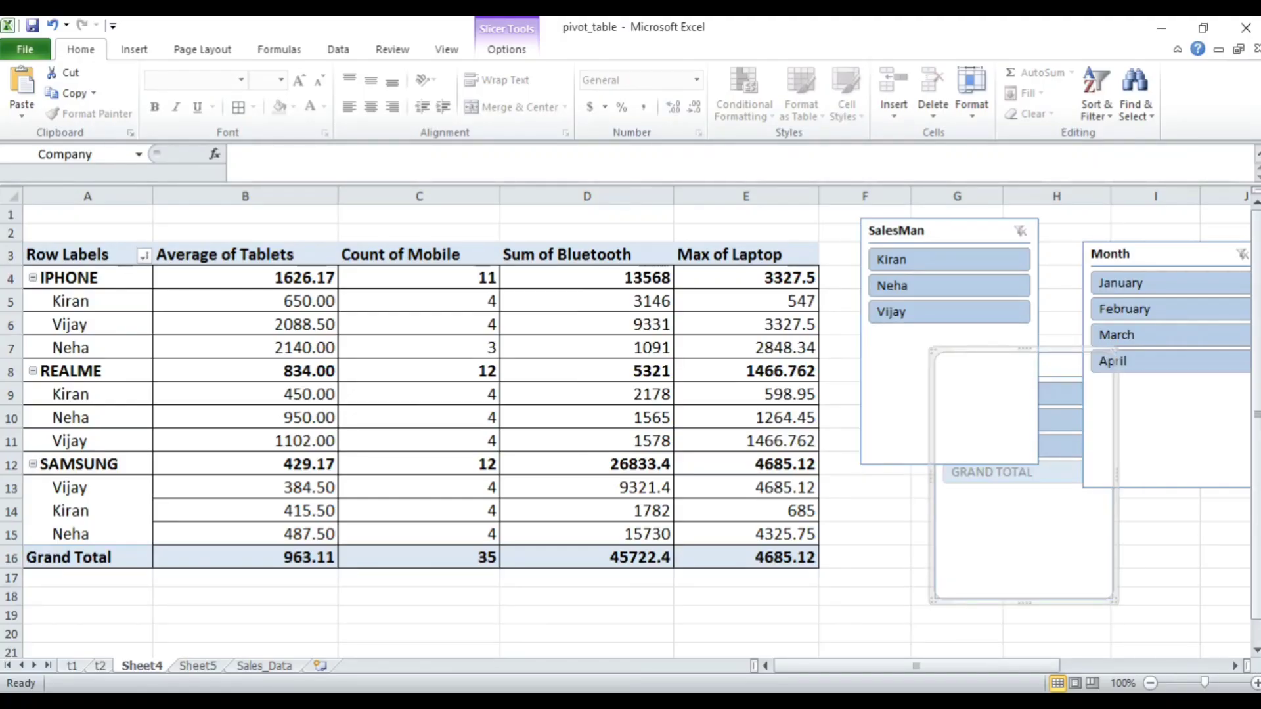
click(507, 50)
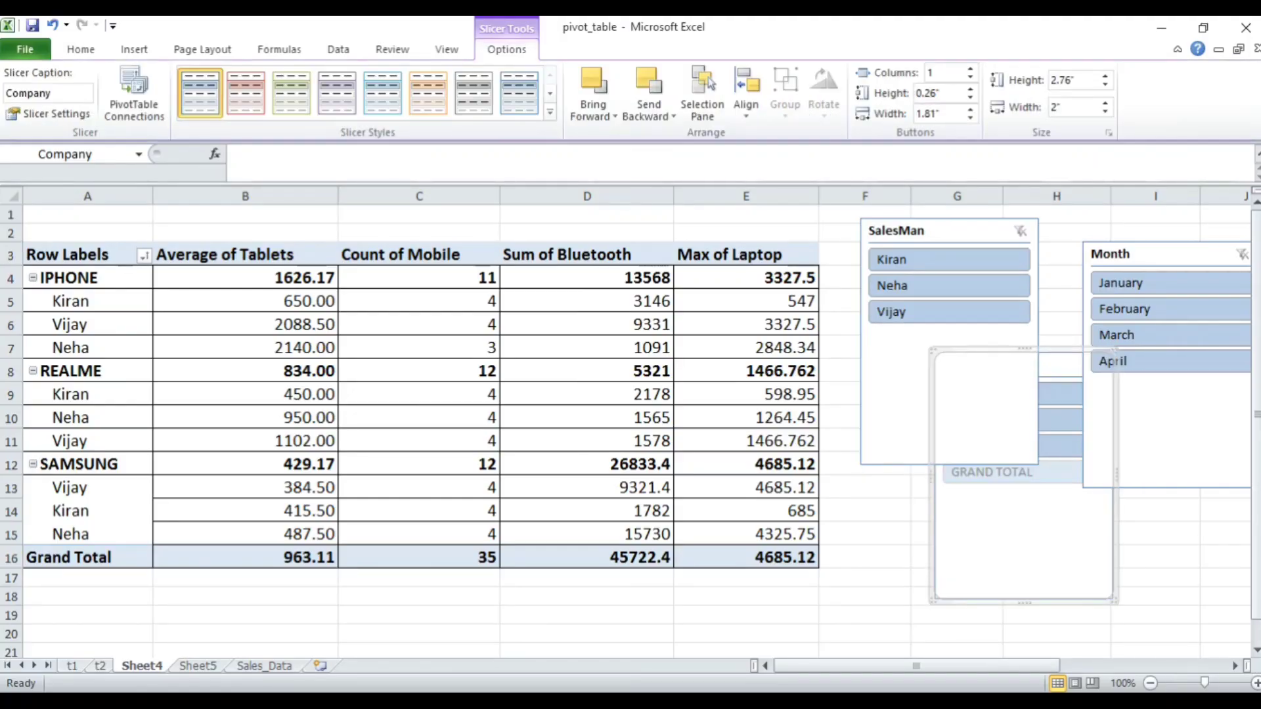
click(593, 115)
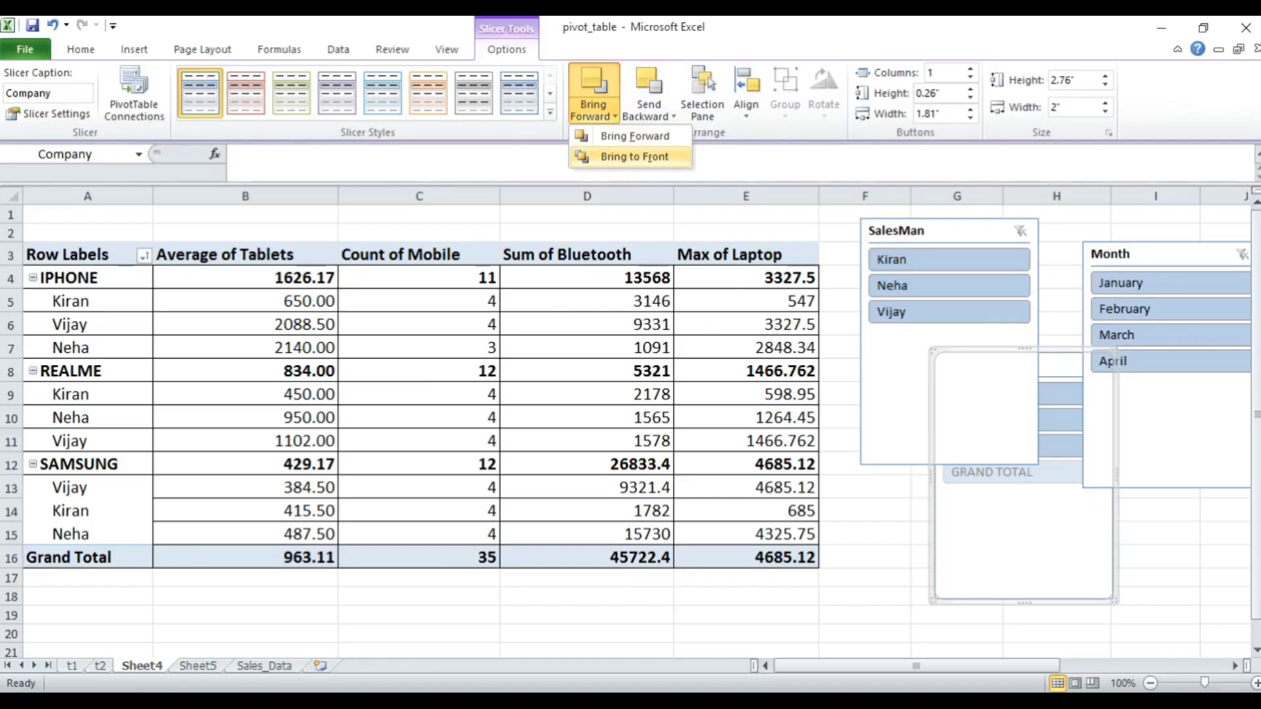
click(635, 156)
drag(1024, 365, 955, 349)
Place the Month slicer below the Company slicer's items and bring it to the front.
drag(1142, 253, 906, 488)
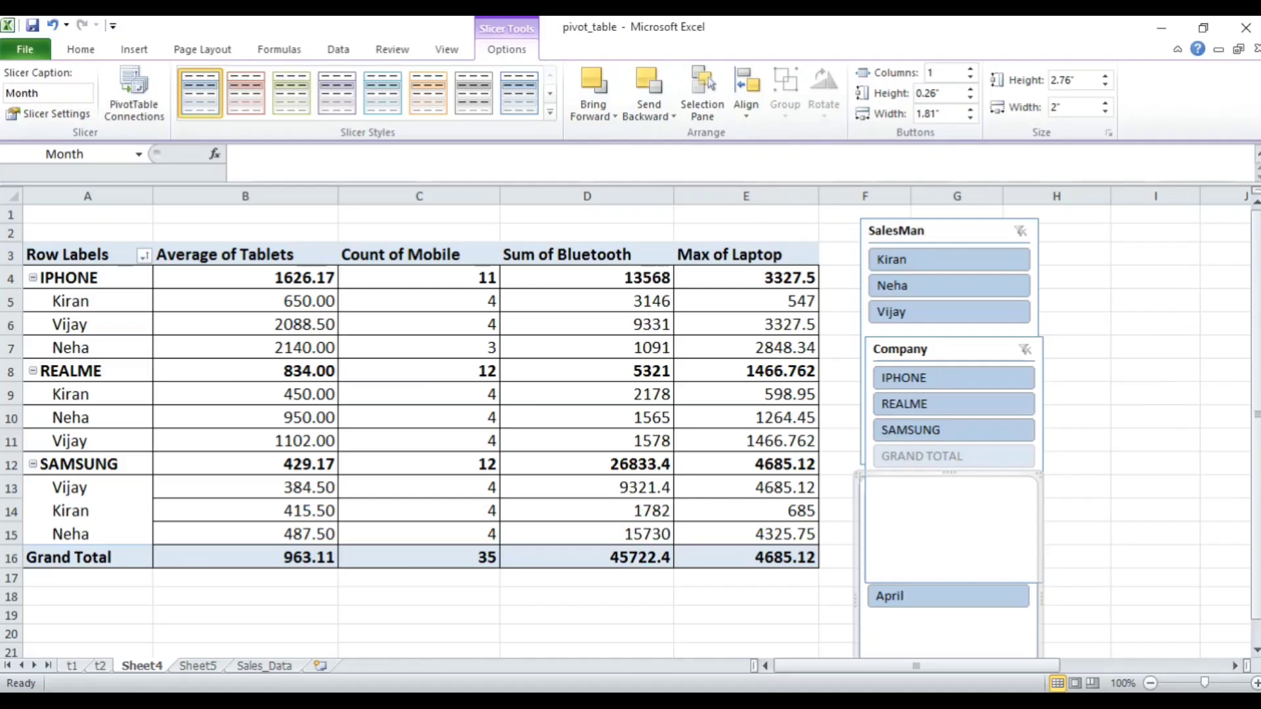
click(1155, 486)
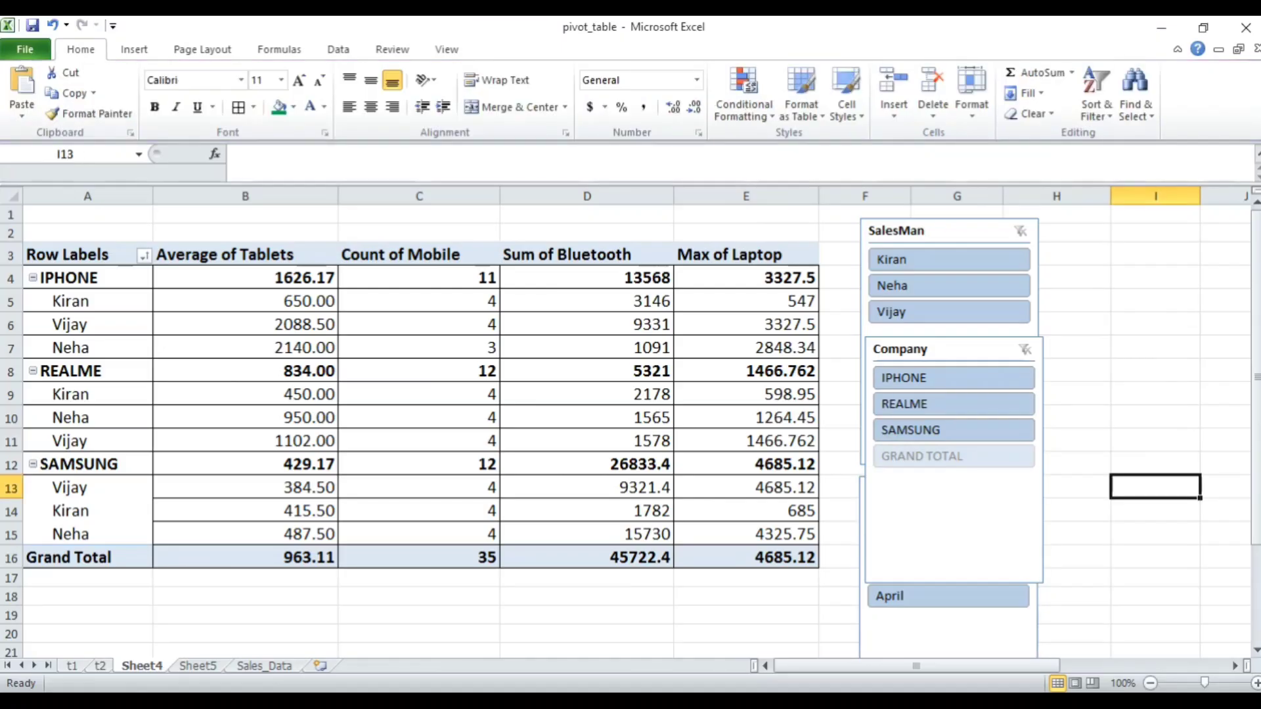
click(1155, 347)
click(587, 596)
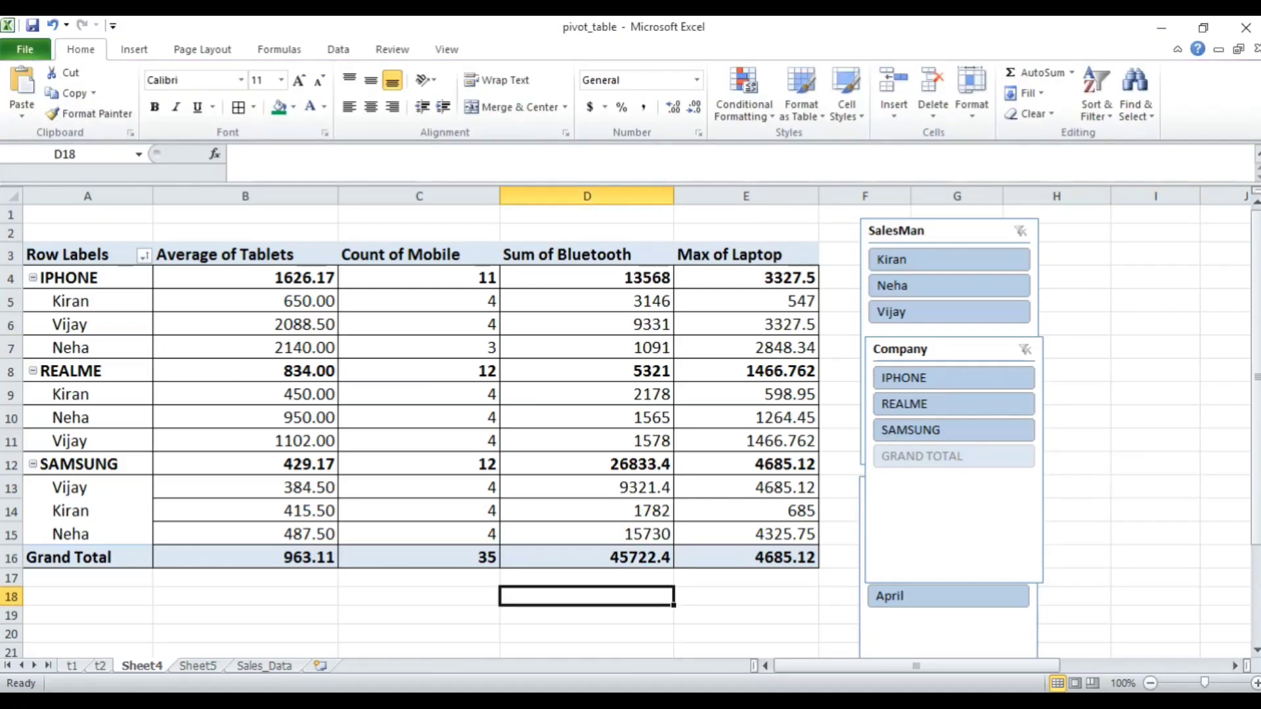
click(948, 631)
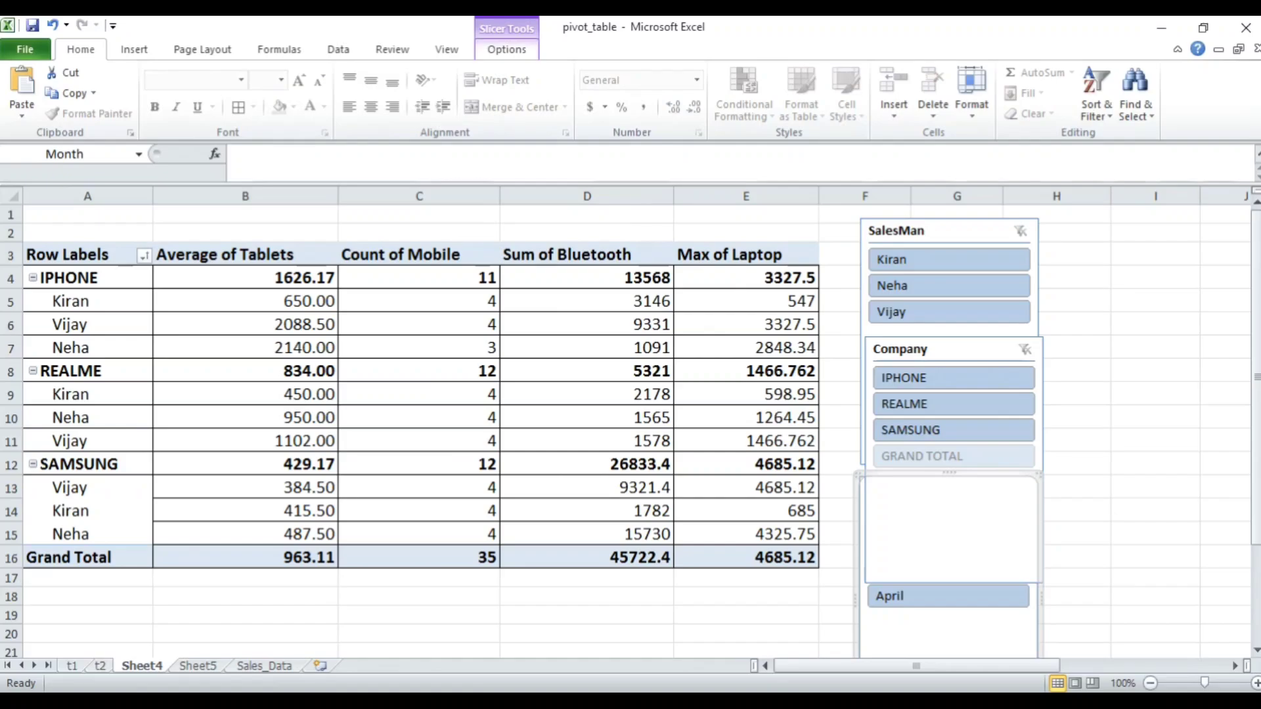
click(506, 49)
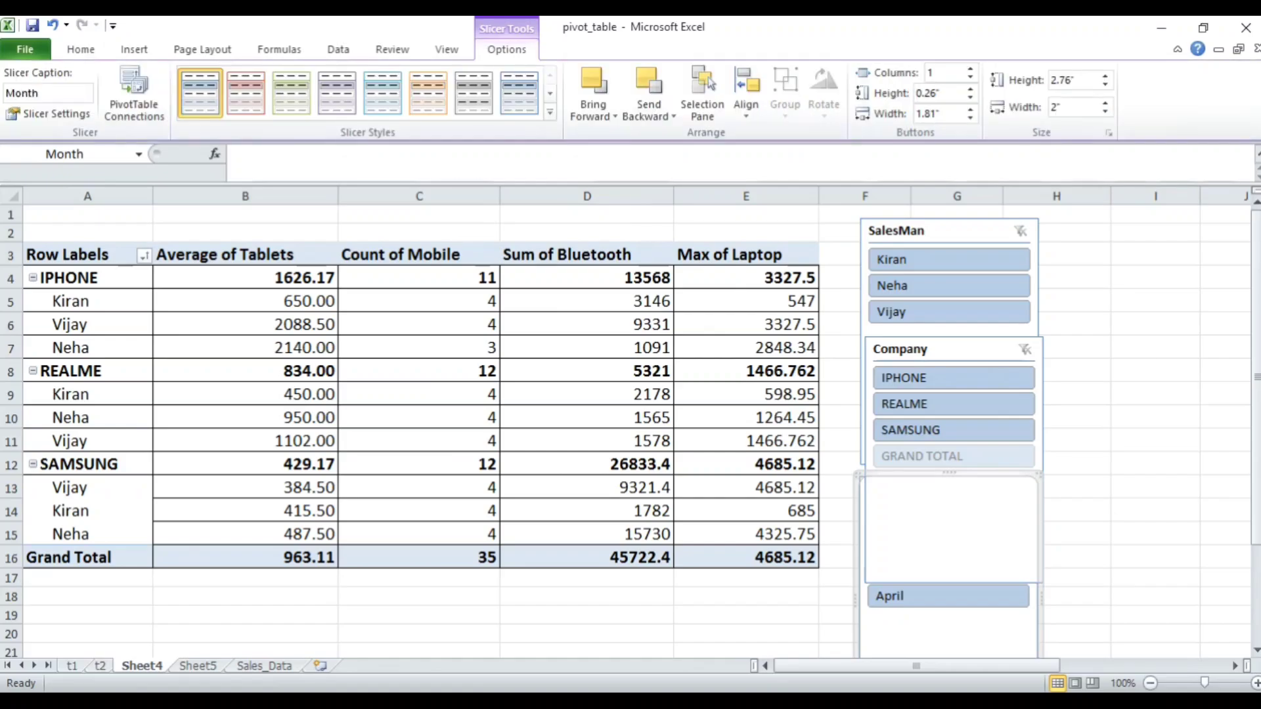
click(593, 113)
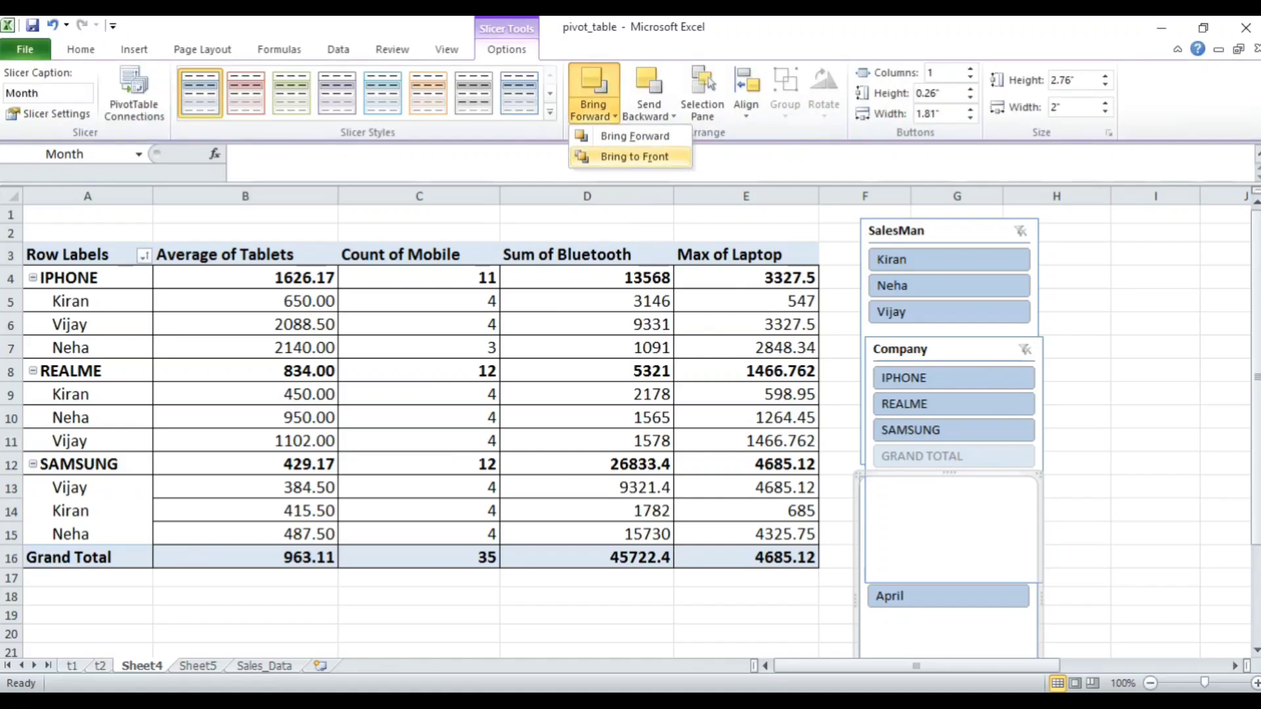
click(634, 156)
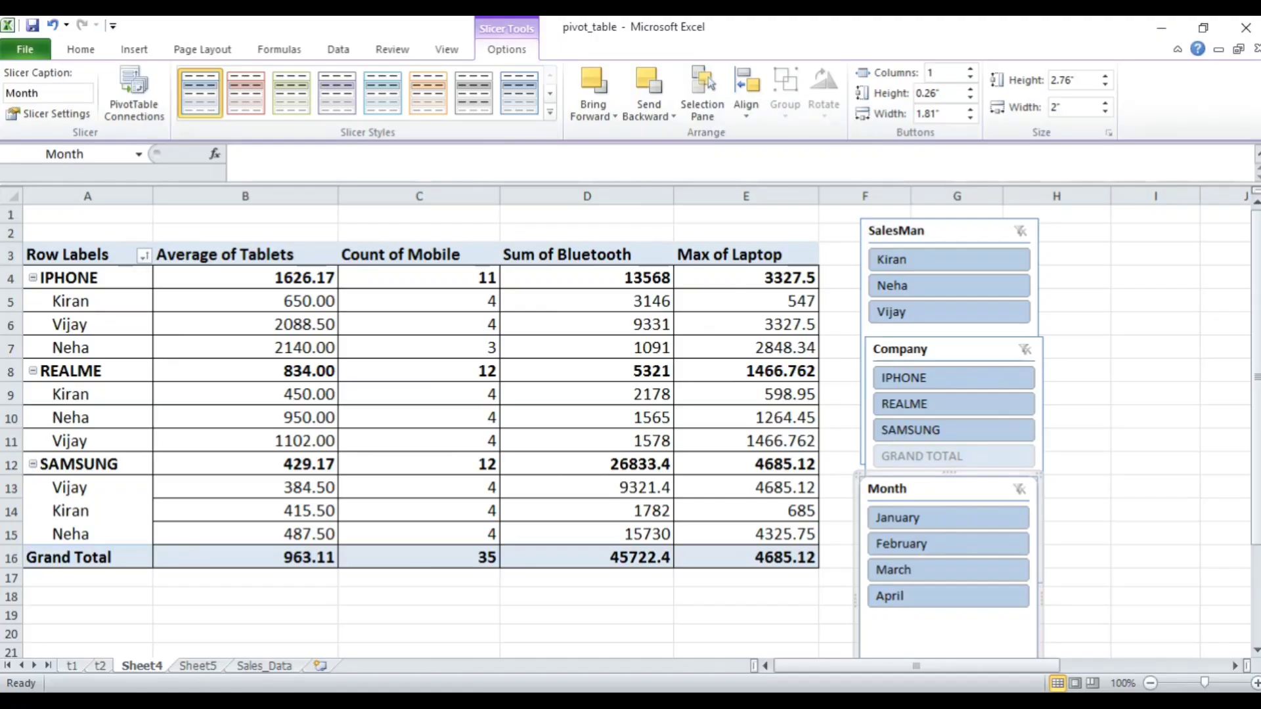
drag(939, 489, 948, 488)
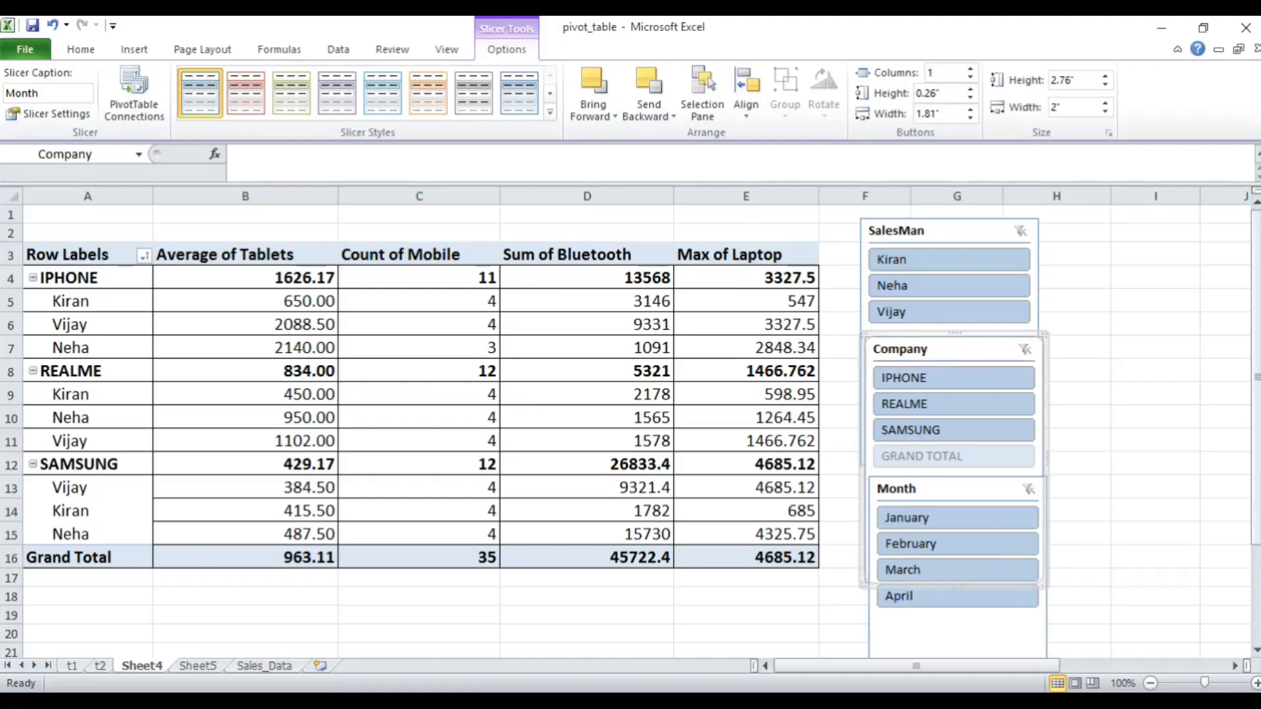
Swap the Company and SalesMan slicers so that Company heads the stack beside the report.
drag(919, 348, 1027, 231)
drag(906, 231, 909, 384)
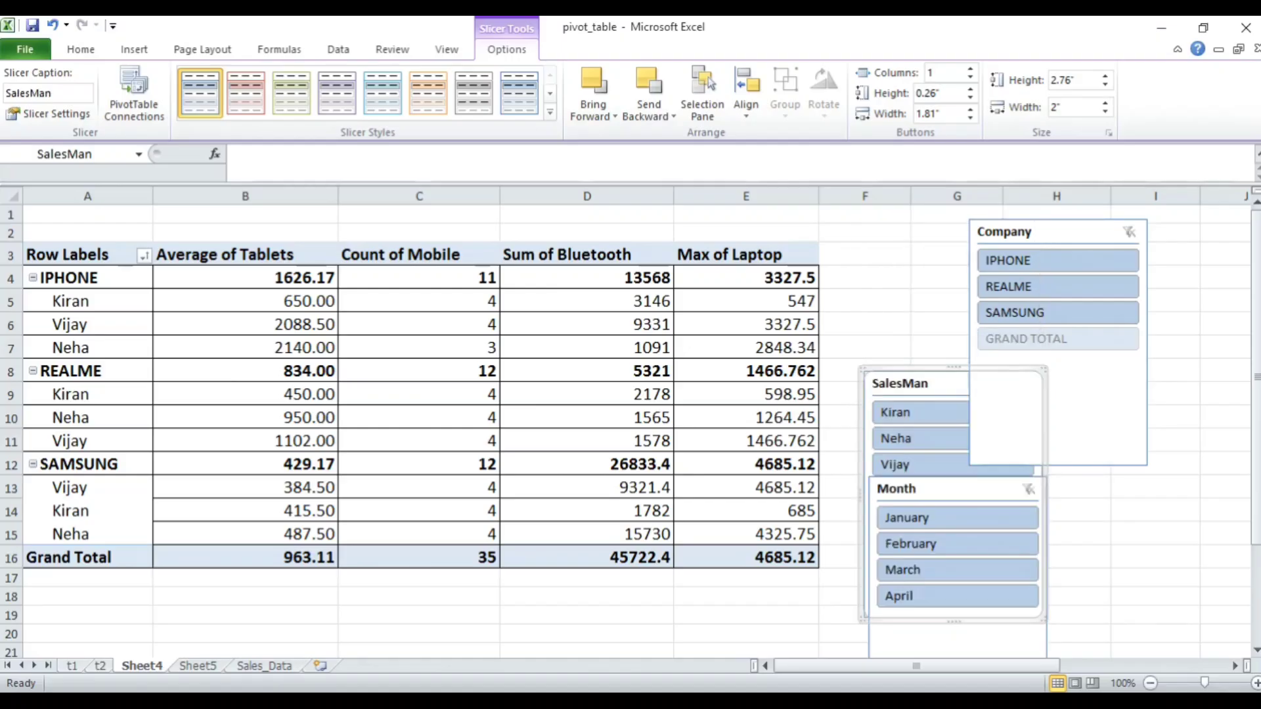
drag(1005, 232, 902, 246)
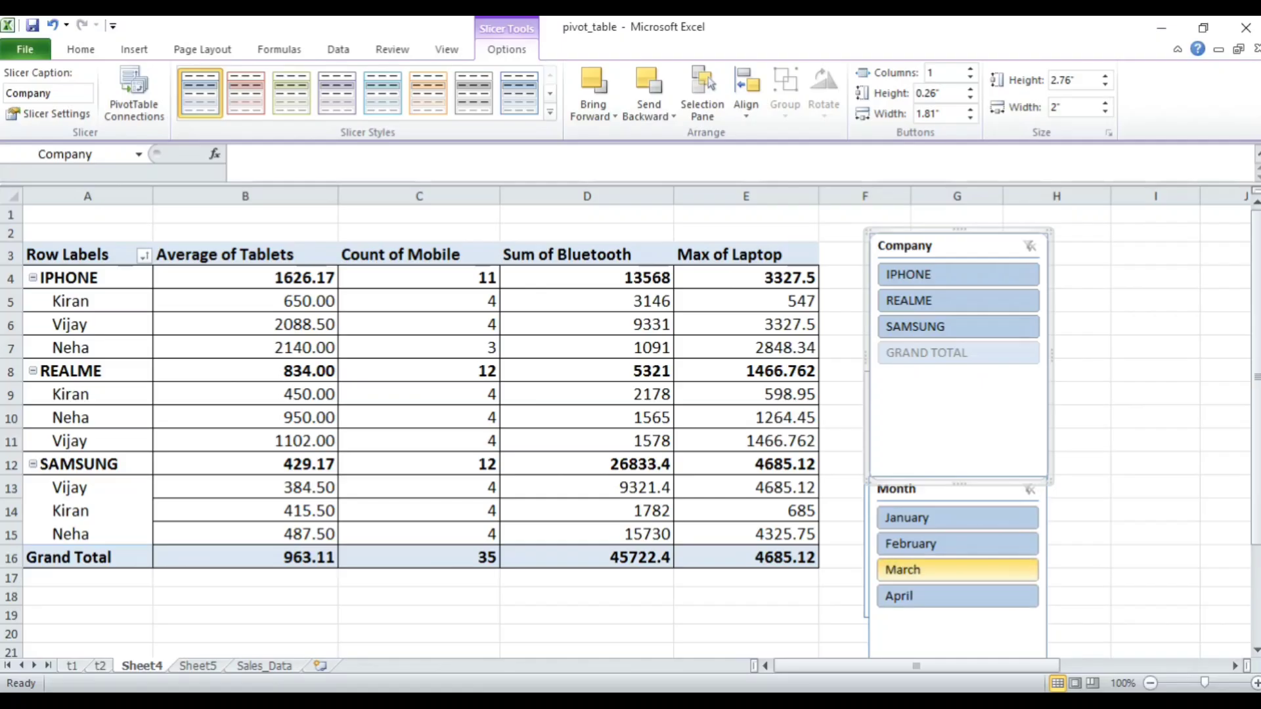
Shift the Month slicer down, bring the SalesMan slicer to the front and place it just below the SAMSUNG item.
drag(904, 492, 904, 541)
click(914, 502)
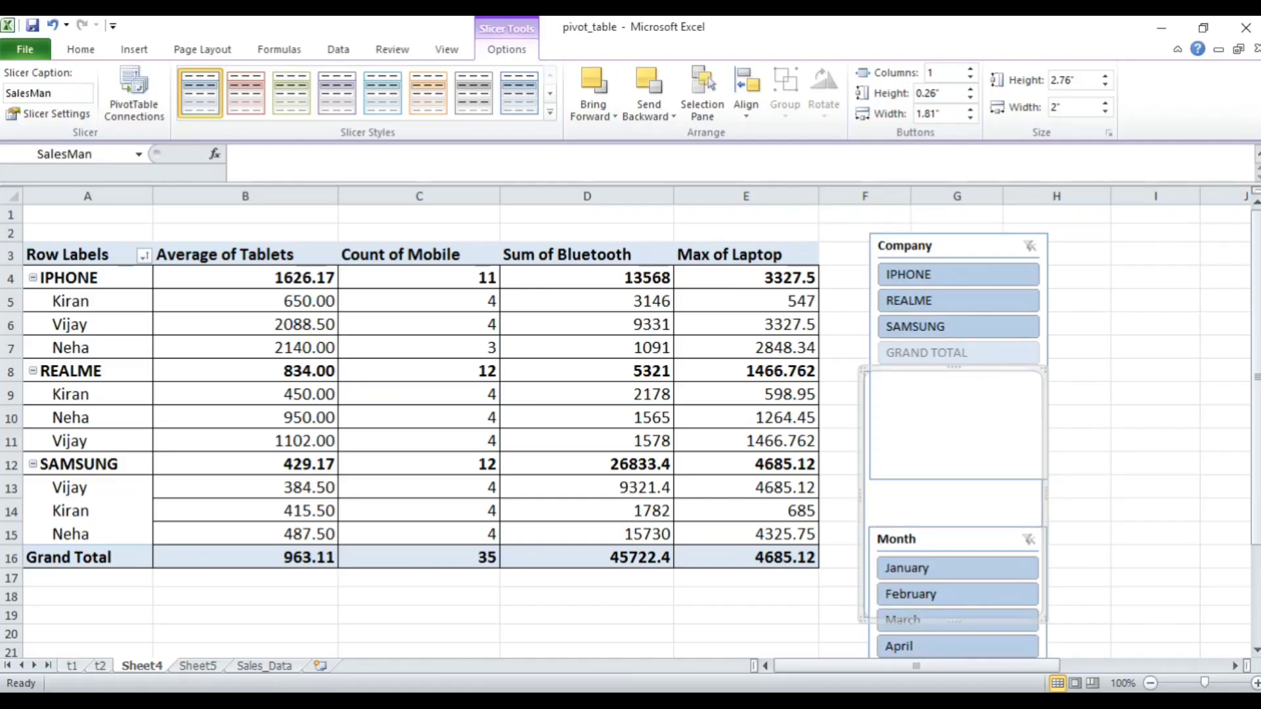
click(614, 116)
click(621, 157)
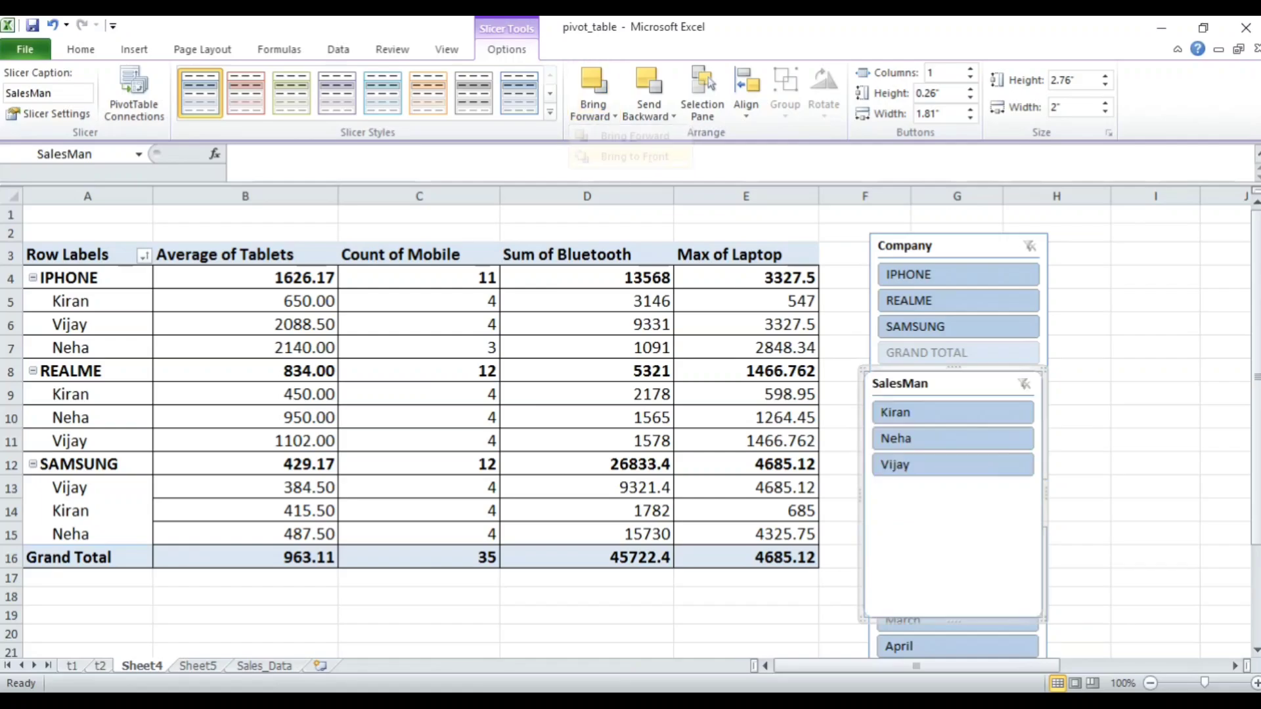
drag(933, 383, 944, 360)
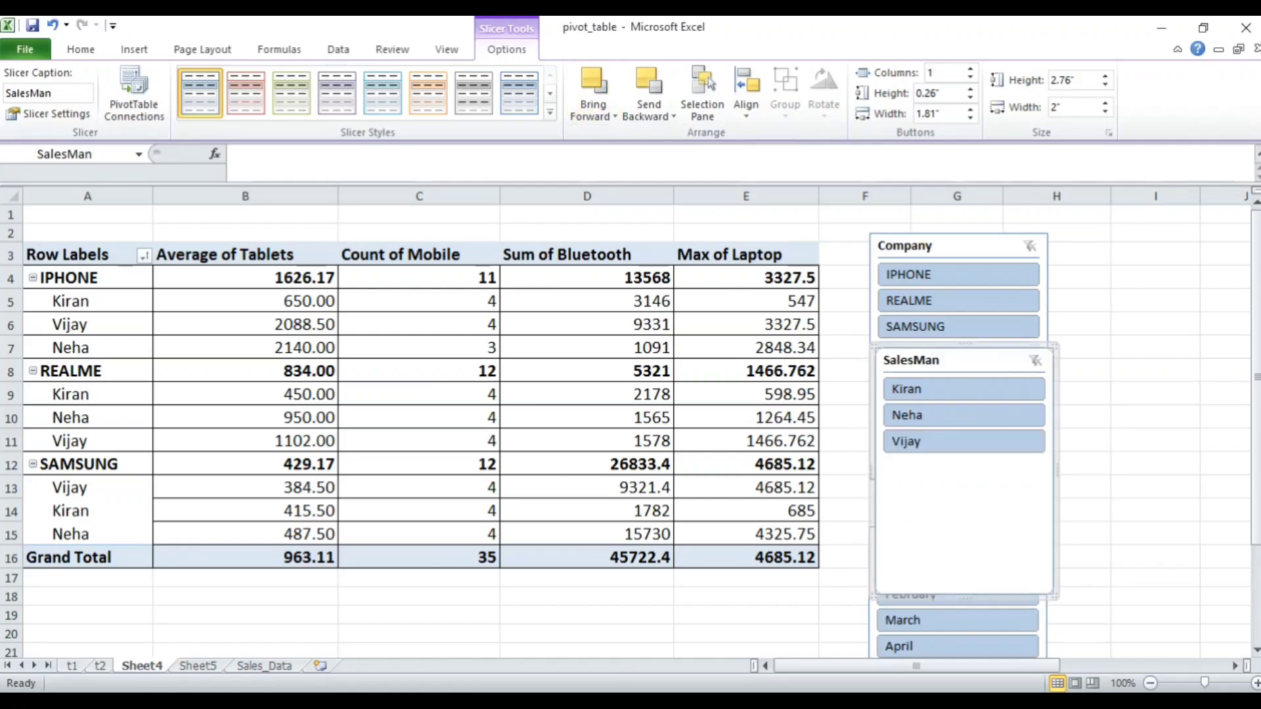
Move the Month slicer up under the SalesMan names, bring it to the front and align it with the SalesMan slicer.
click(1042, 624)
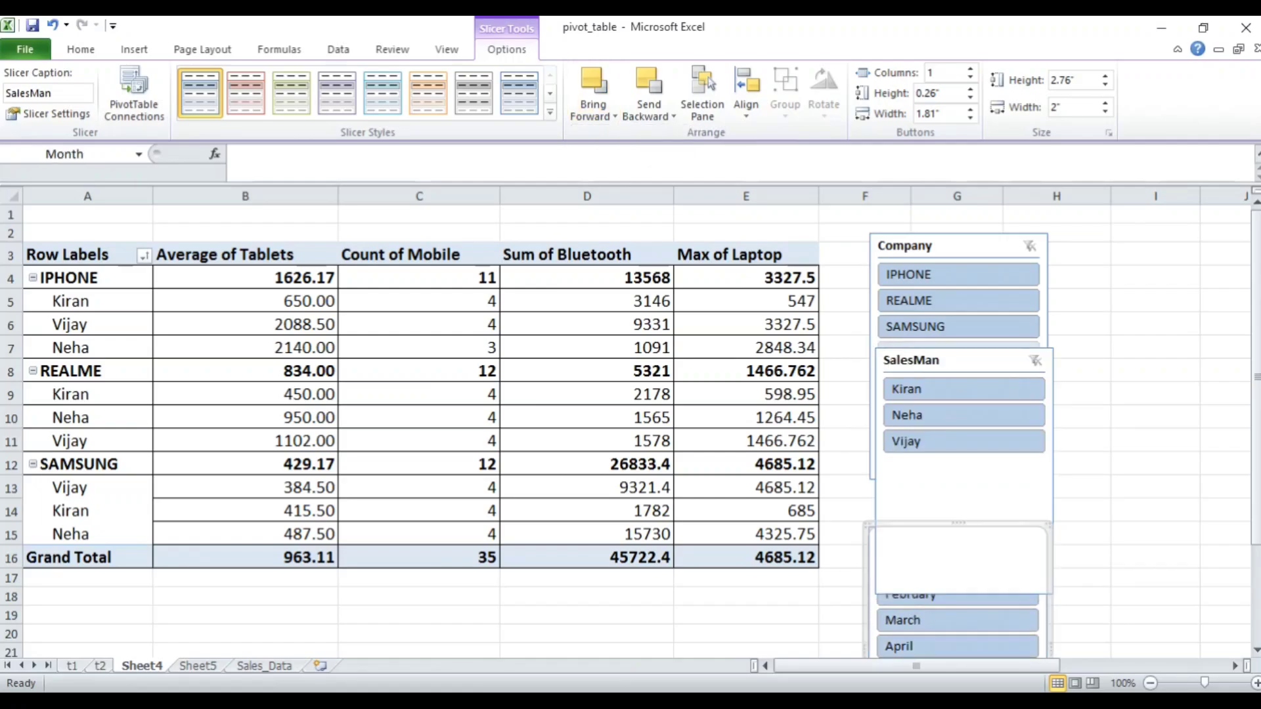
drag(1043, 624, 1043, 562)
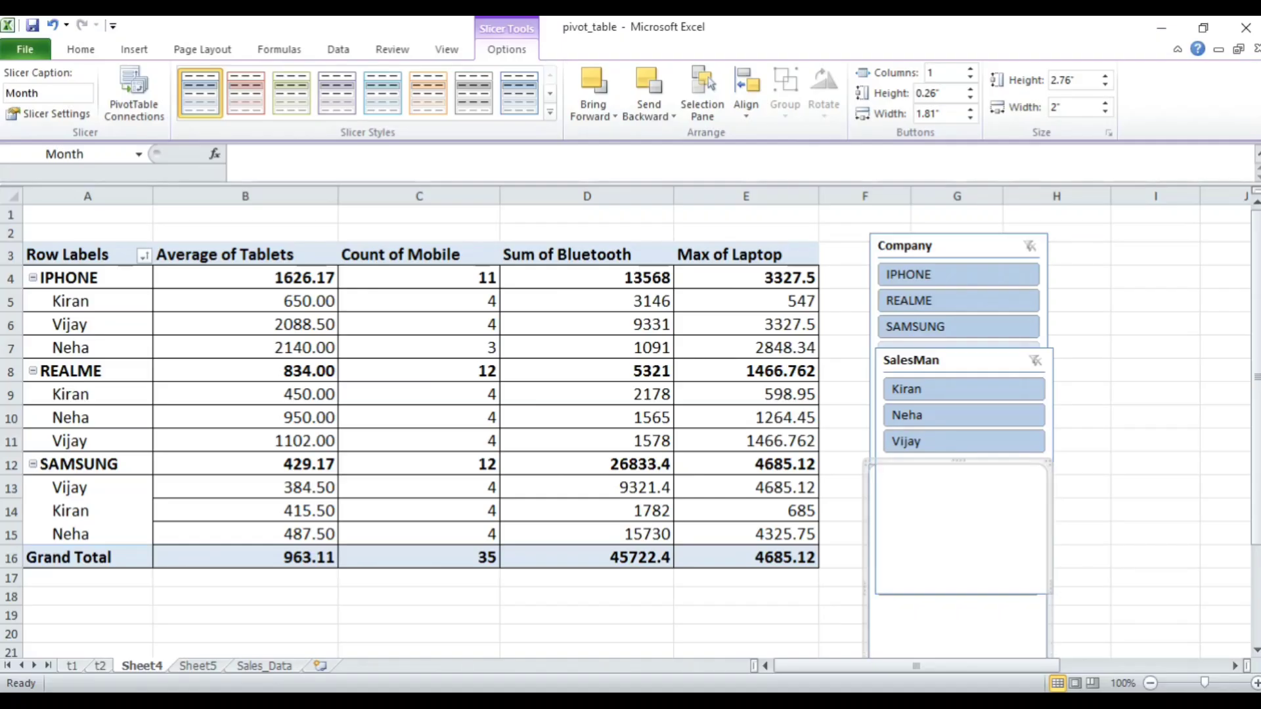
click(614, 116)
click(634, 156)
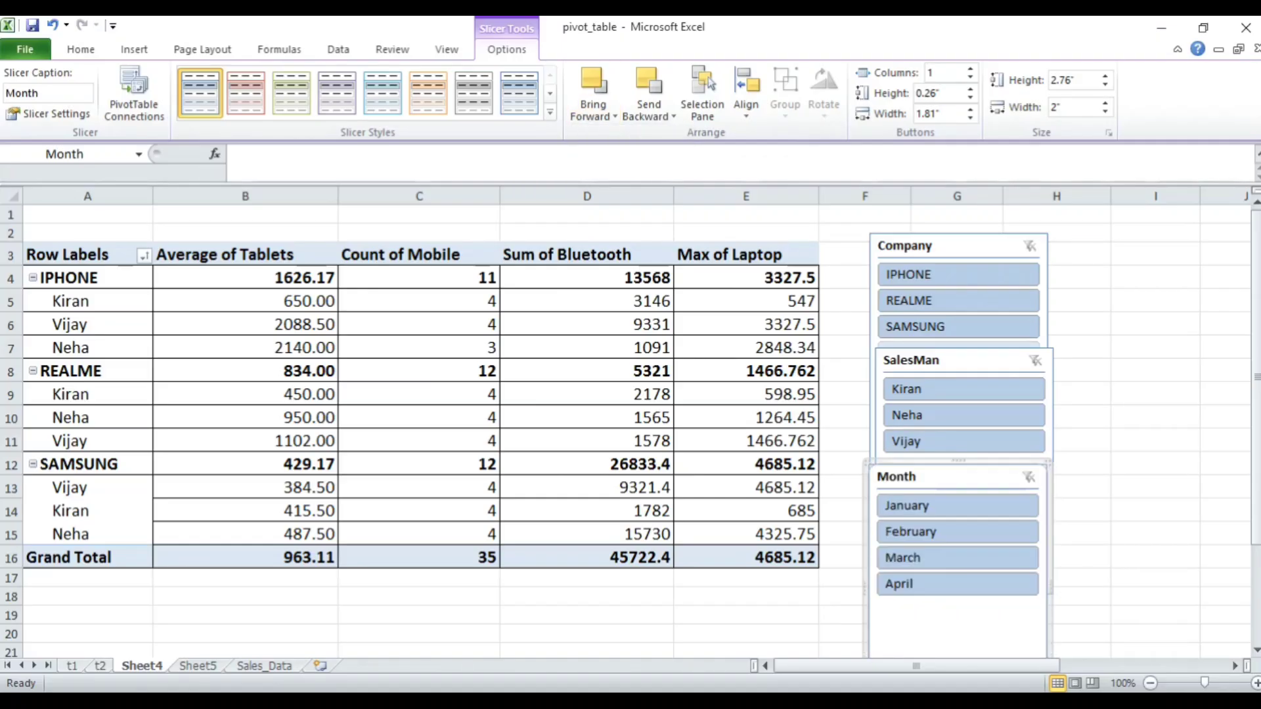
drag(959, 476, 966, 475)
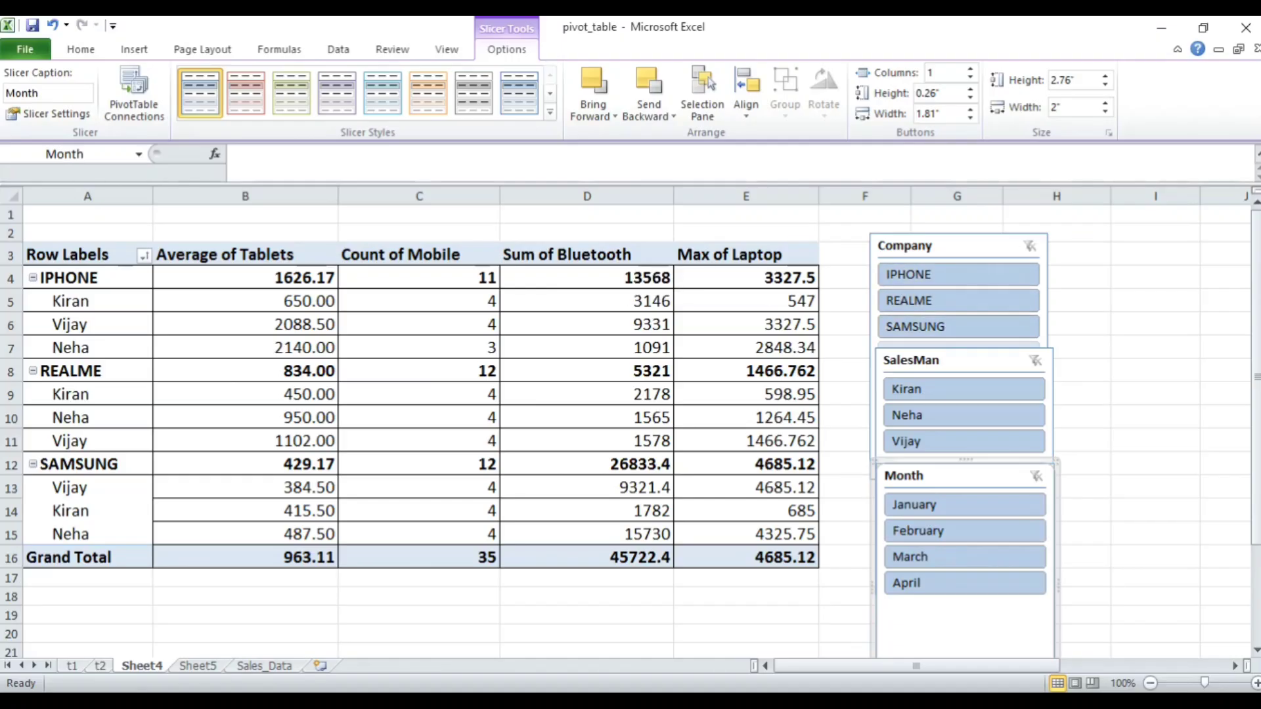
Filter the pivot table to IPHONE with the Company slicer.
click(958, 274)
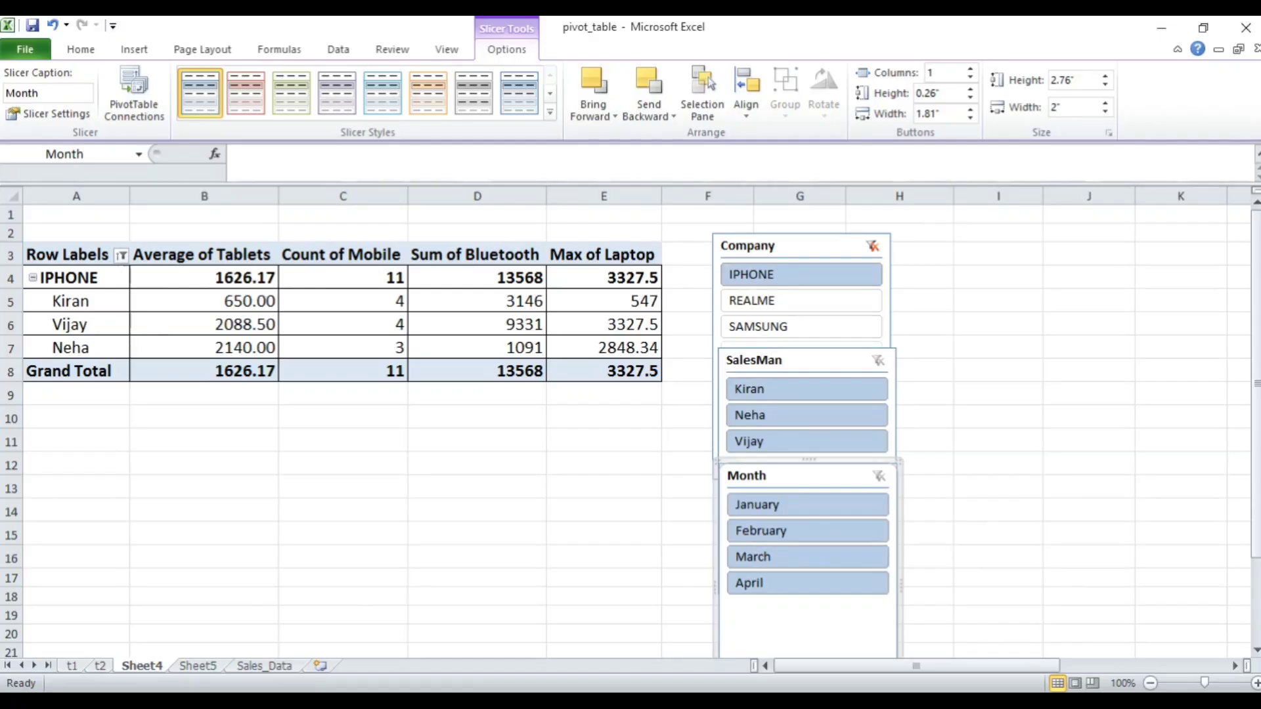
Examine the IPHONE salesmen and their Tablets, Mobile, Bluetooth and Laptop figures in the filtered report.
click(124, 306)
click(128, 332)
click(71, 346)
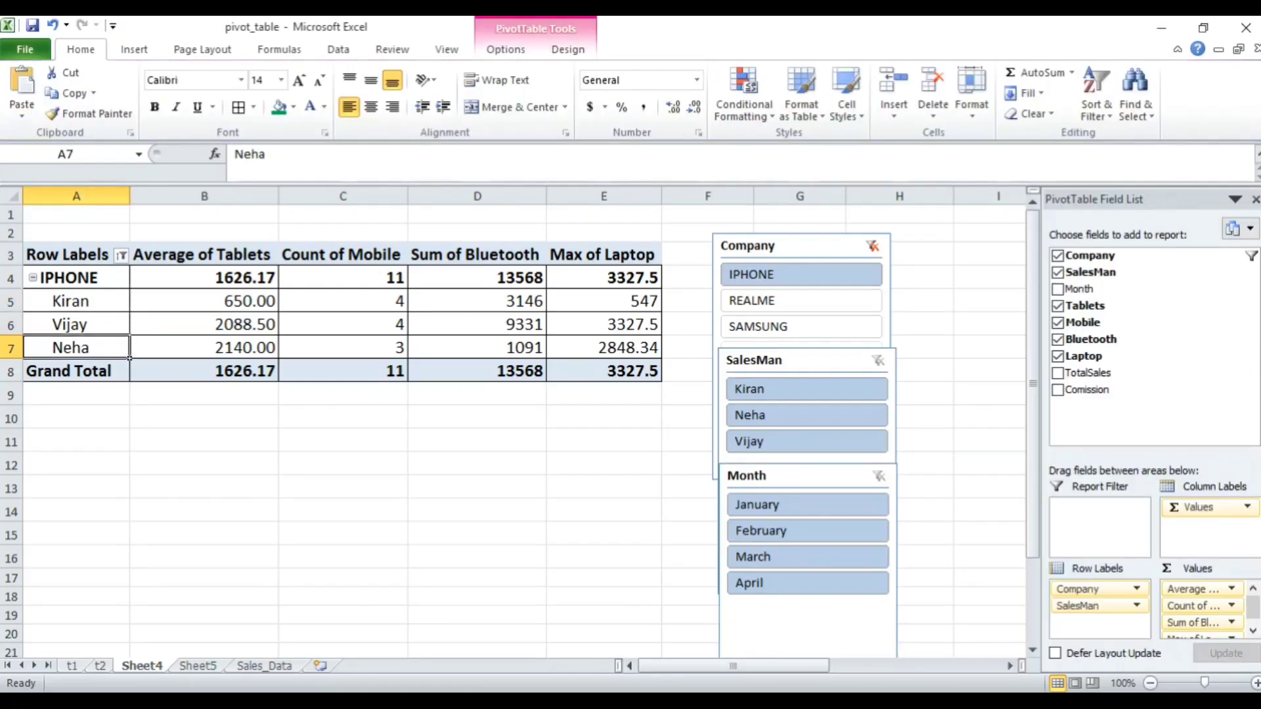
click(71, 302)
click(71, 324)
click(71, 347)
click(276, 284)
click(406, 285)
click(544, 287)
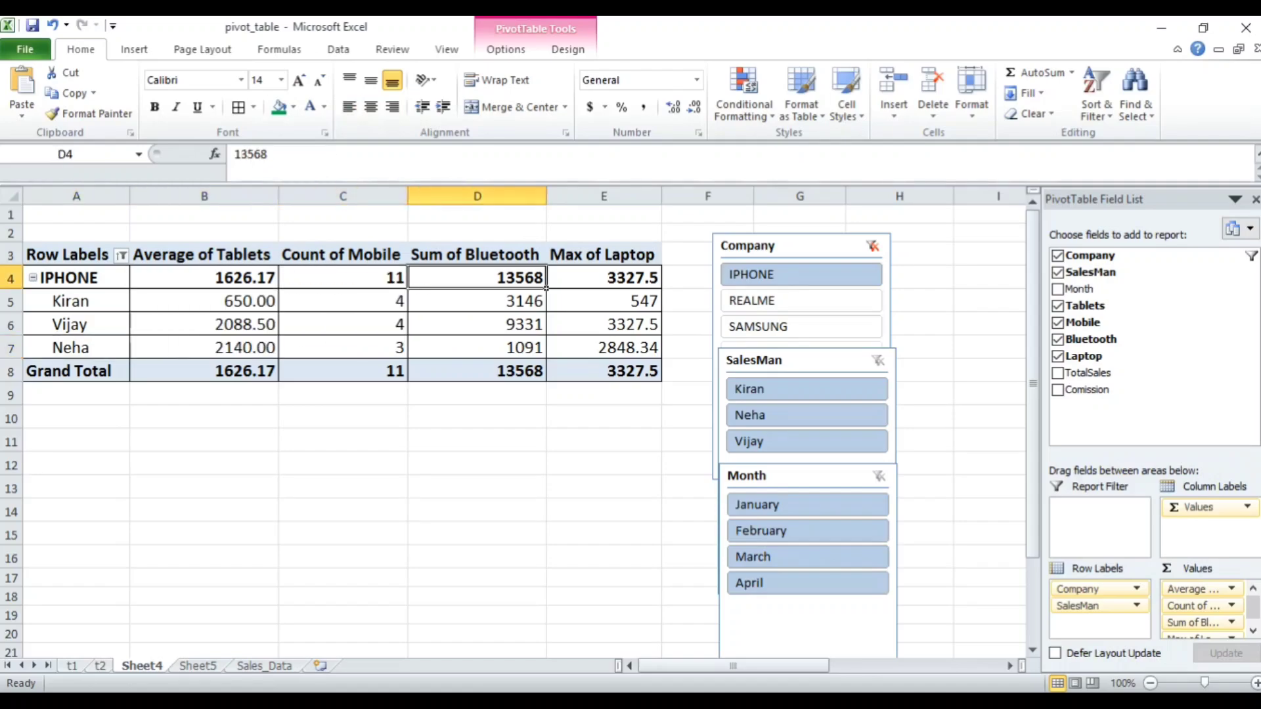
click(660, 309)
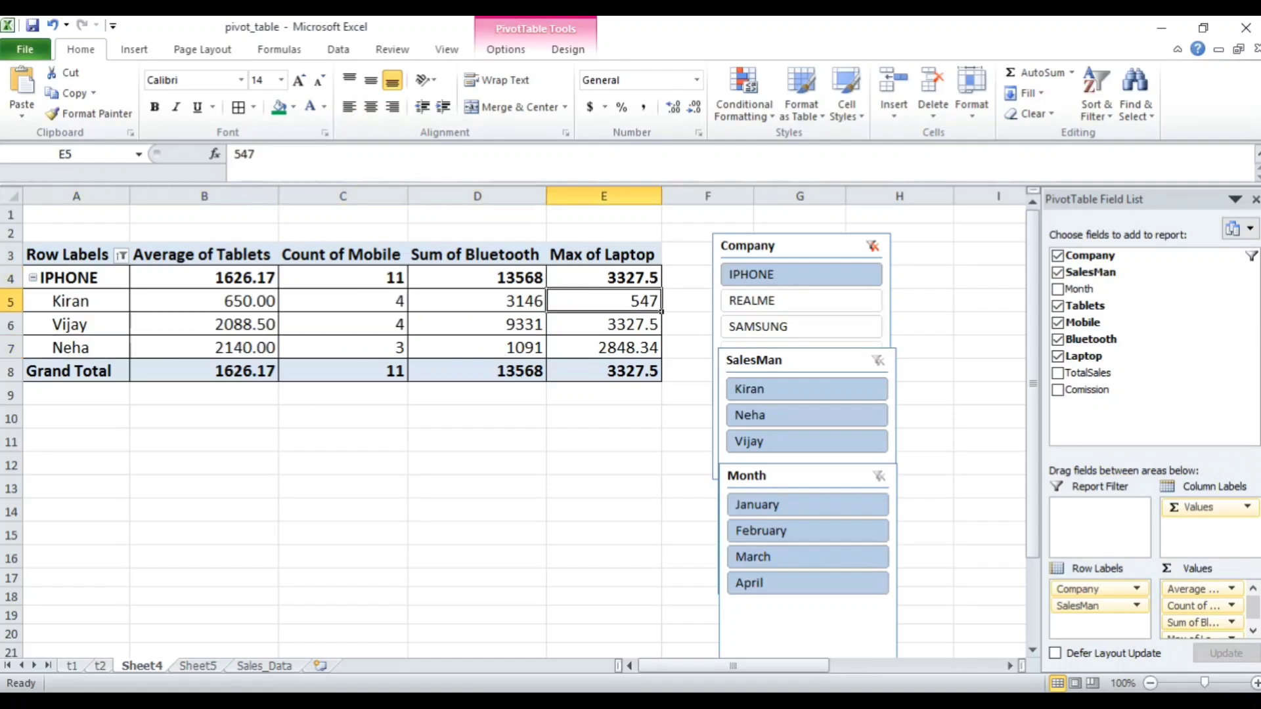
click(277, 286)
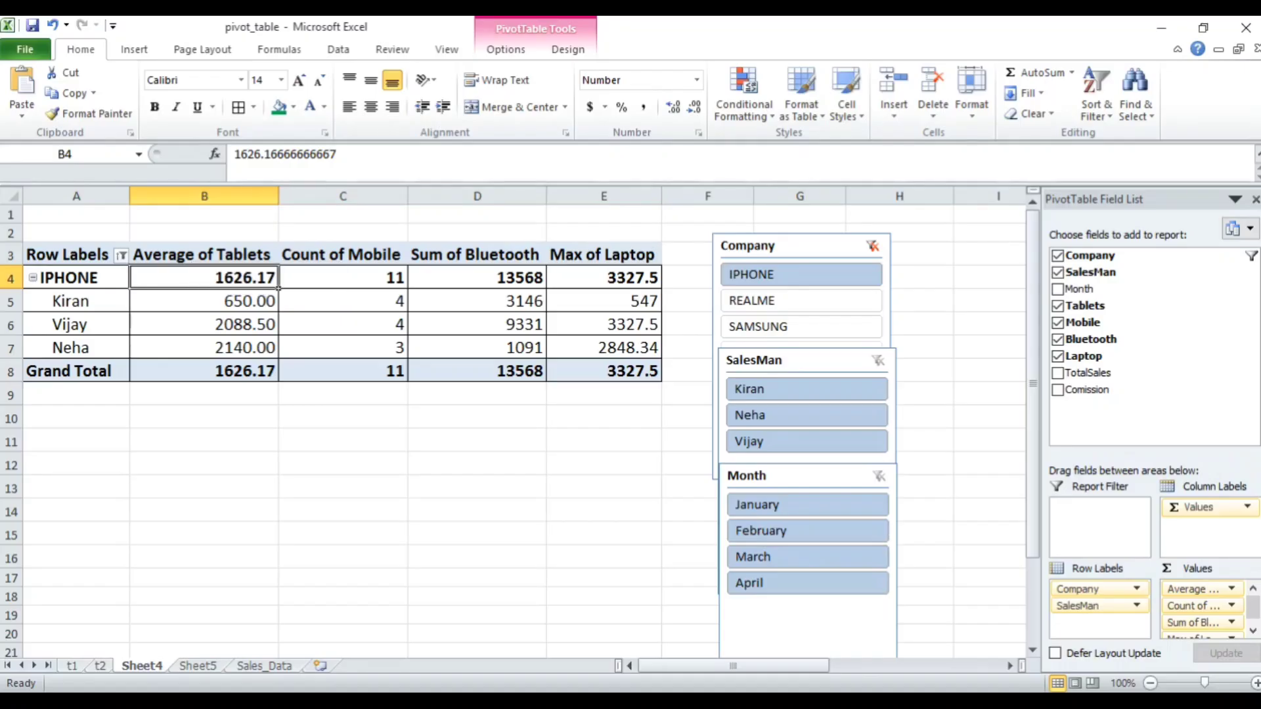
Change the Tablets value field's calculation to Sum.
click(506, 49)
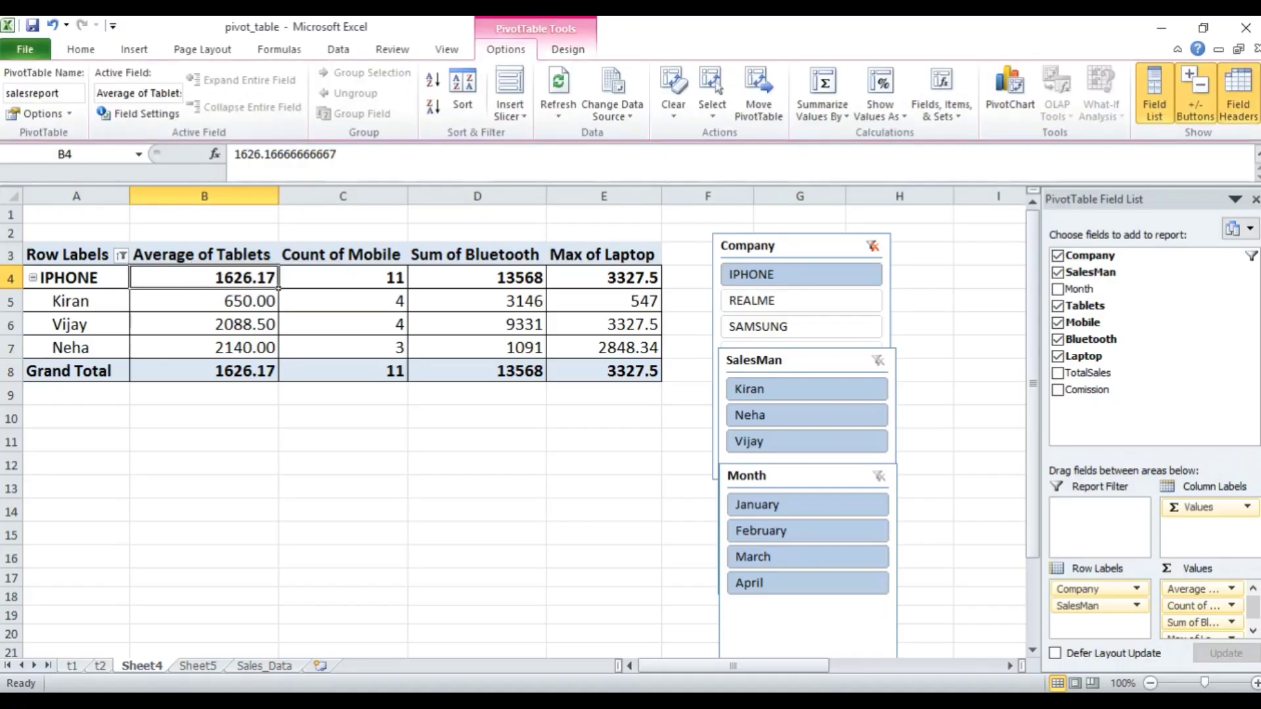
click(139, 114)
click(656, 384)
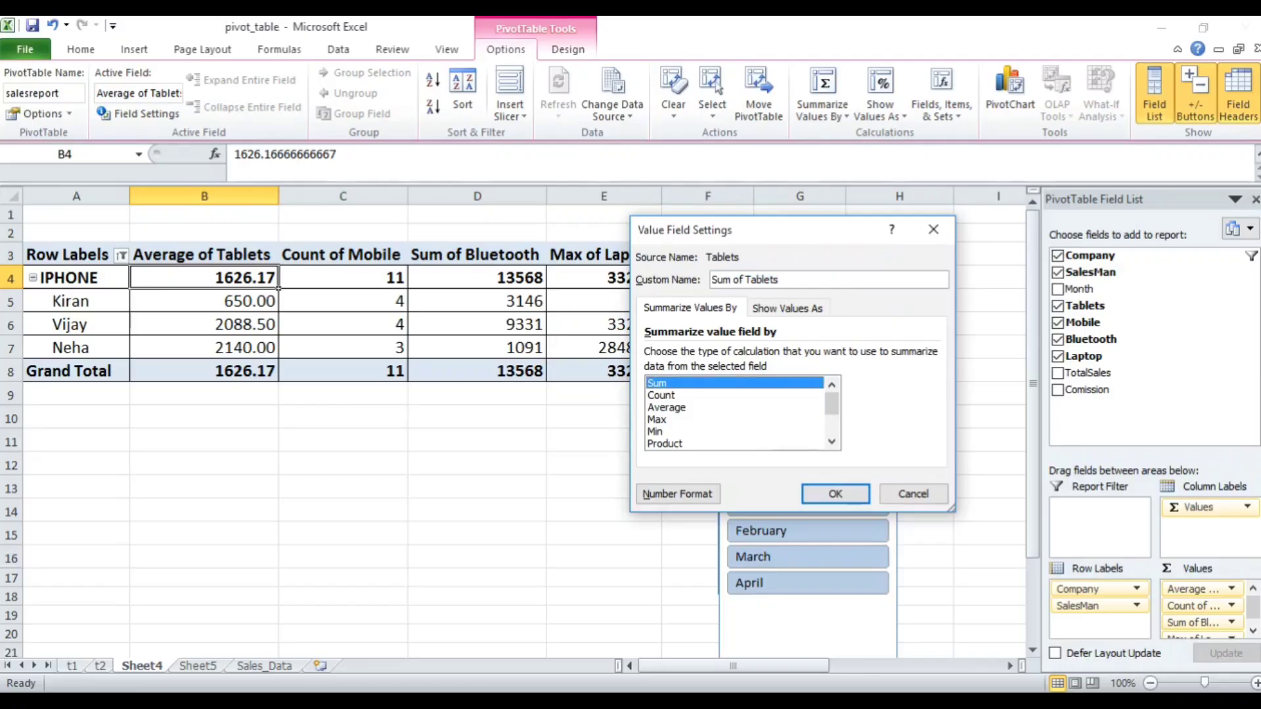
click(835, 494)
Summarize the Mobile value field by Sum.
click(312, 278)
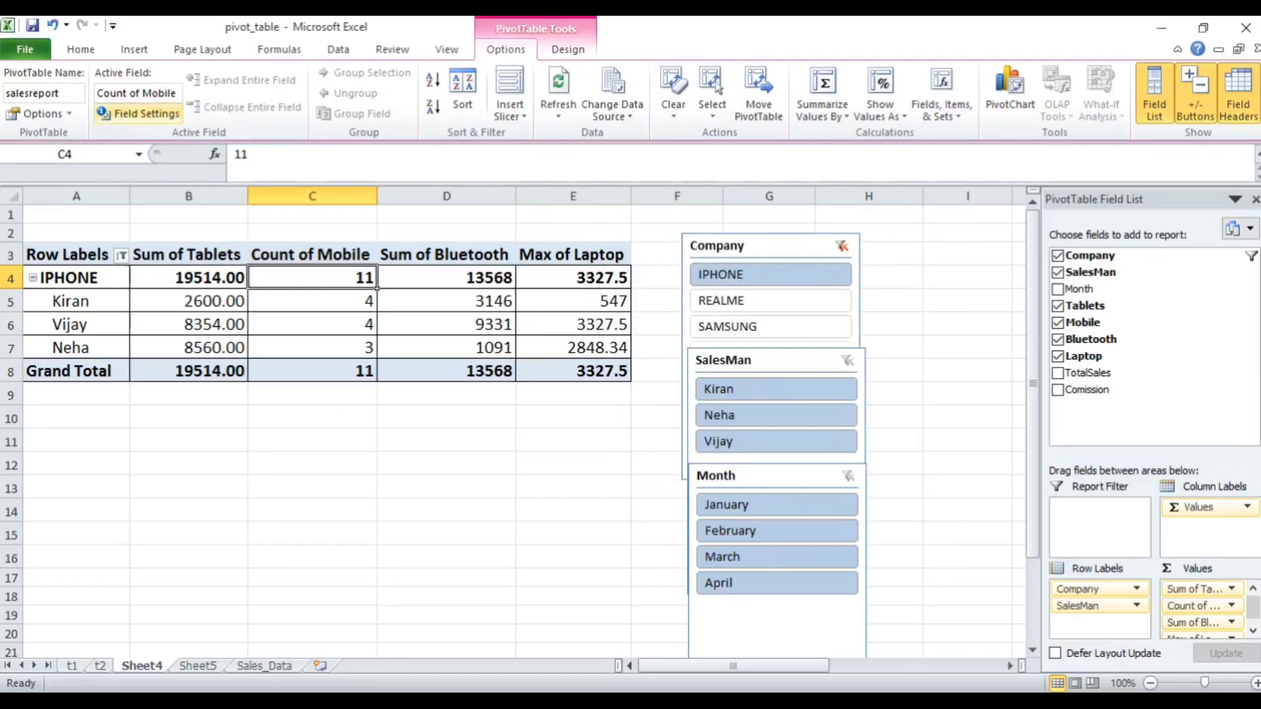
click(139, 114)
click(657, 384)
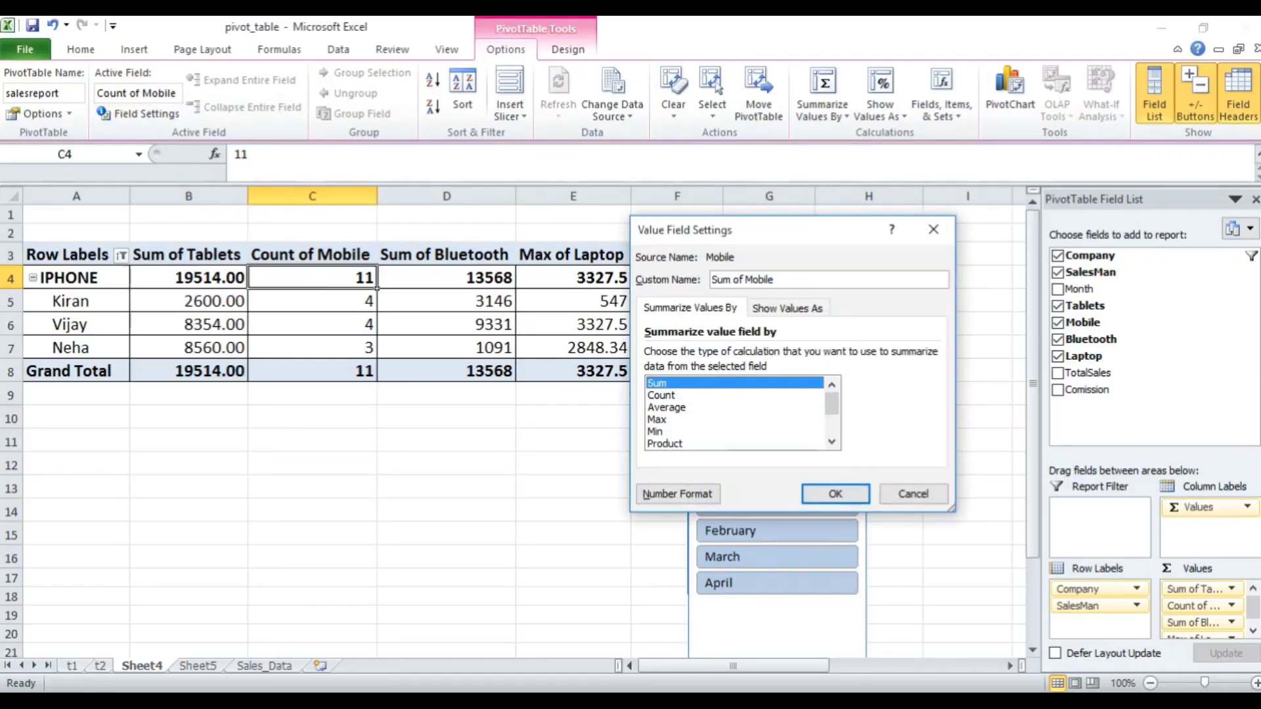
click(835, 493)
Set the Laptop value field to summarize by Sum and check the Tablets and Mobile totals for IPHONE.
click(566, 278)
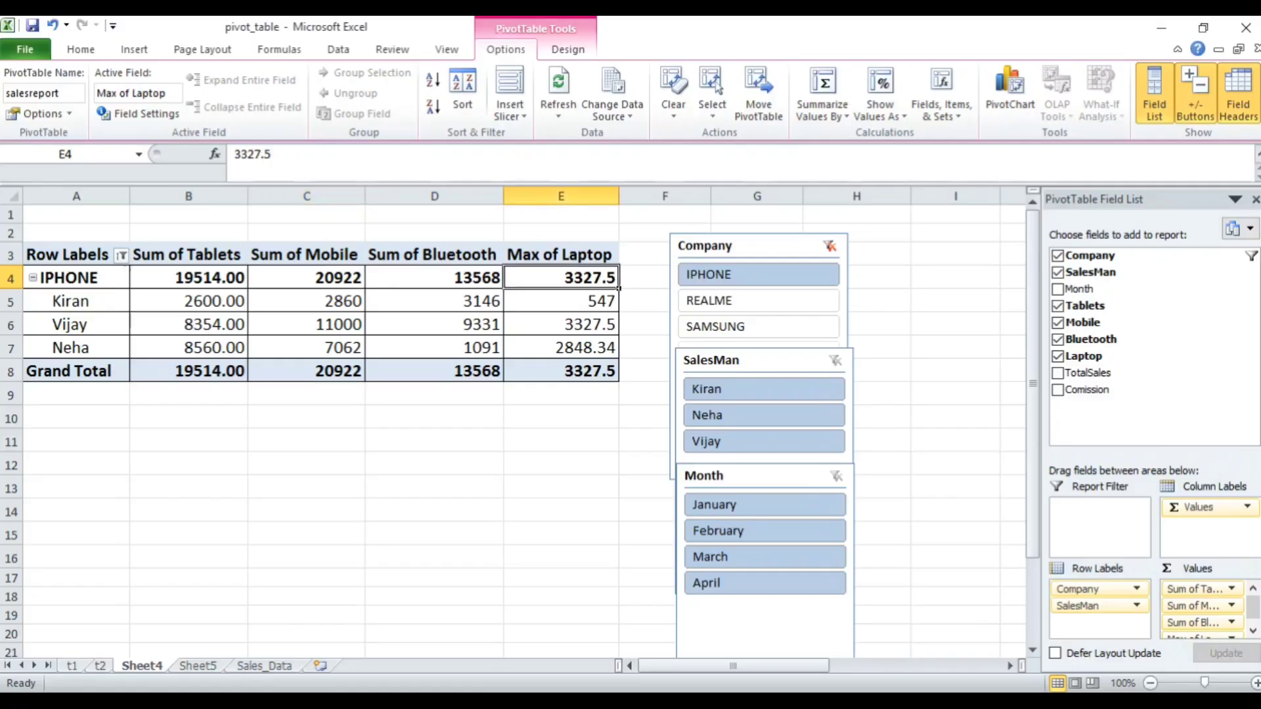
click(139, 114)
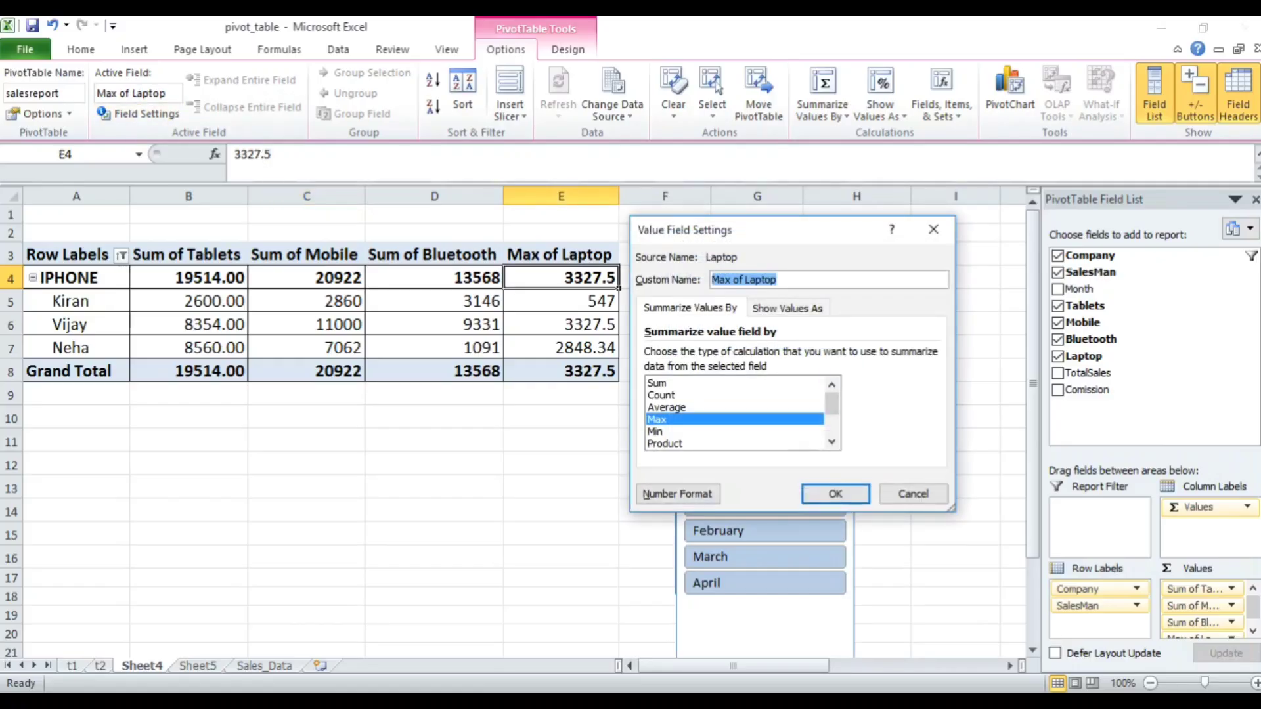
click(656, 384)
click(835, 494)
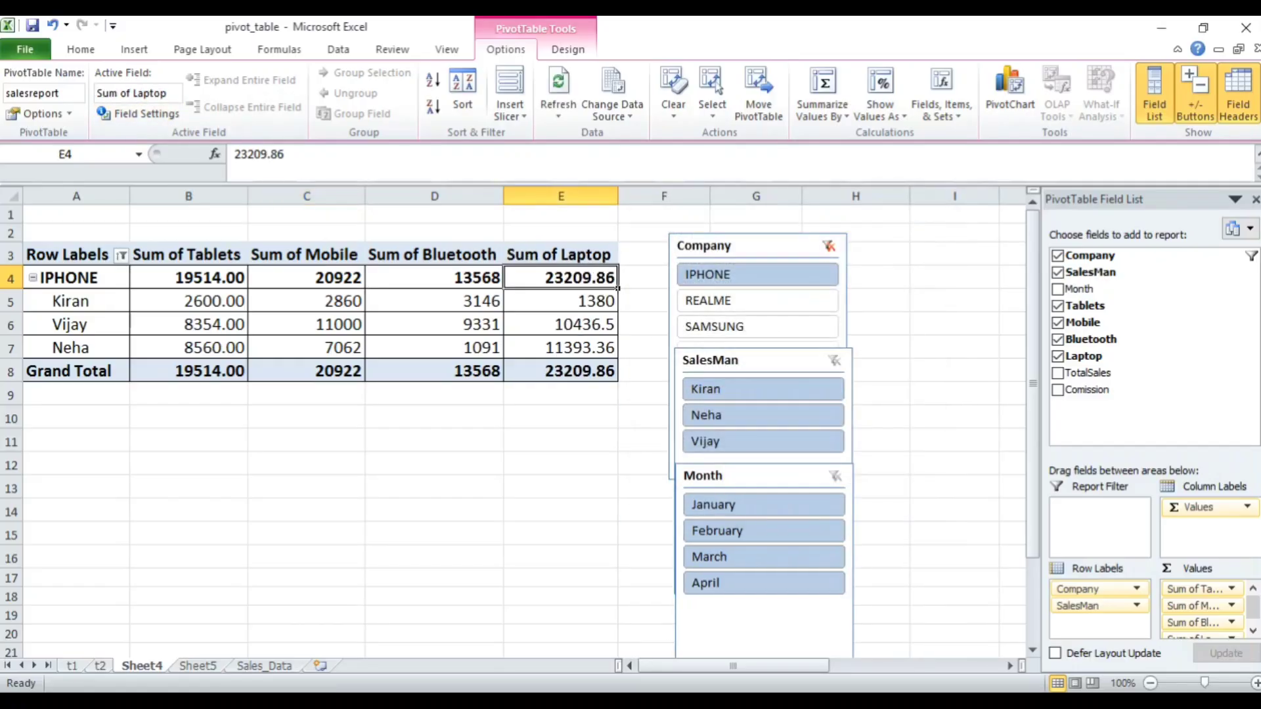
click(502, 309)
click(246, 286)
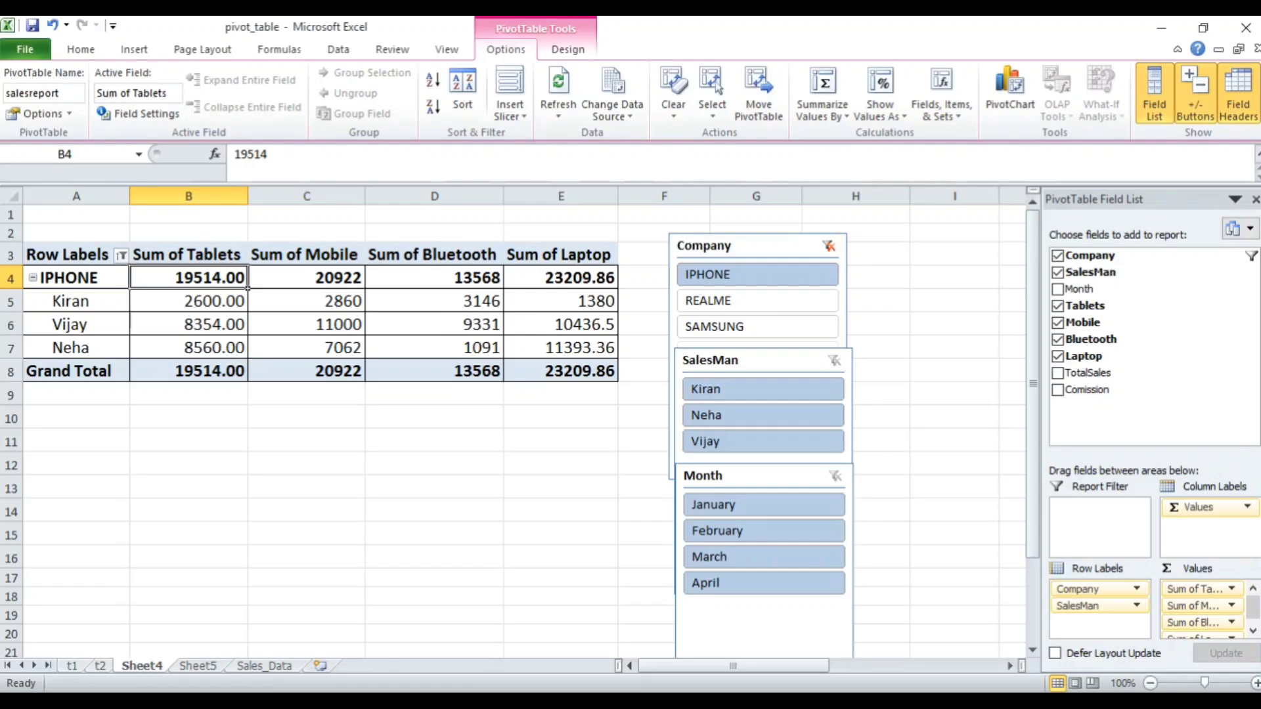
click(306, 277)
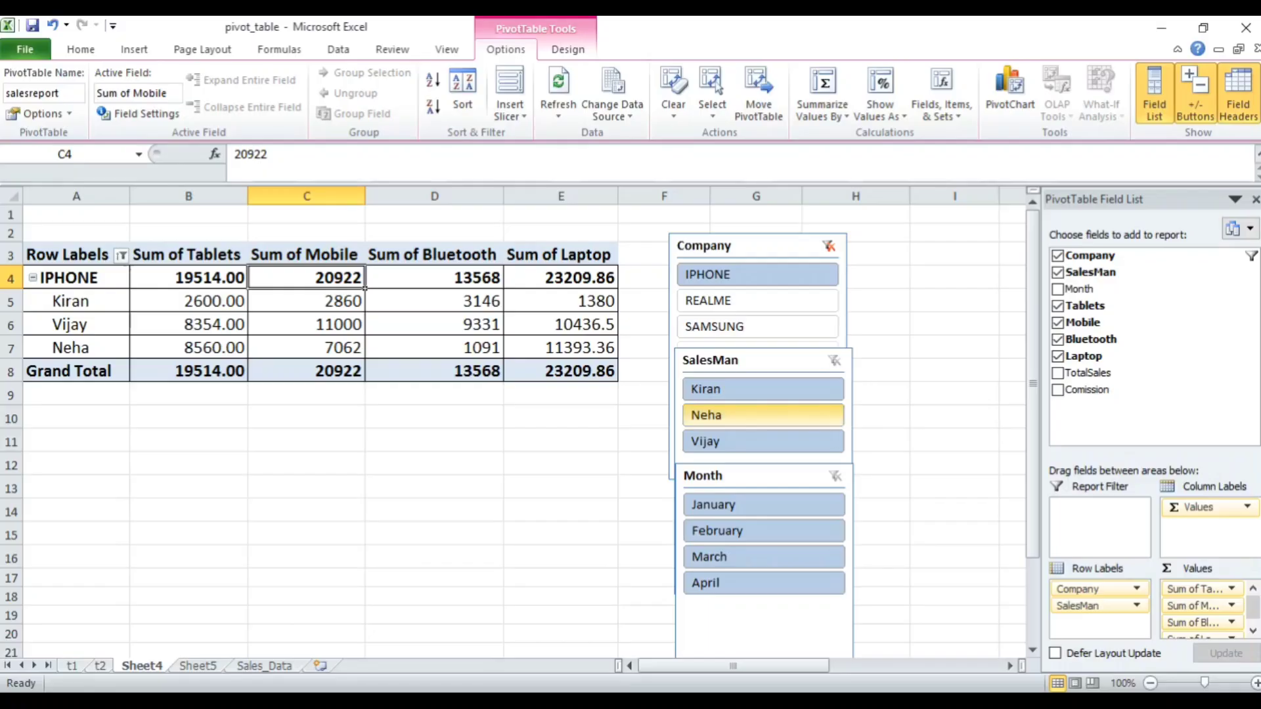
Filter the report to the first and then the second salesman, and set the Company slicer to REALME plus IPHONE.
click(761, 388)
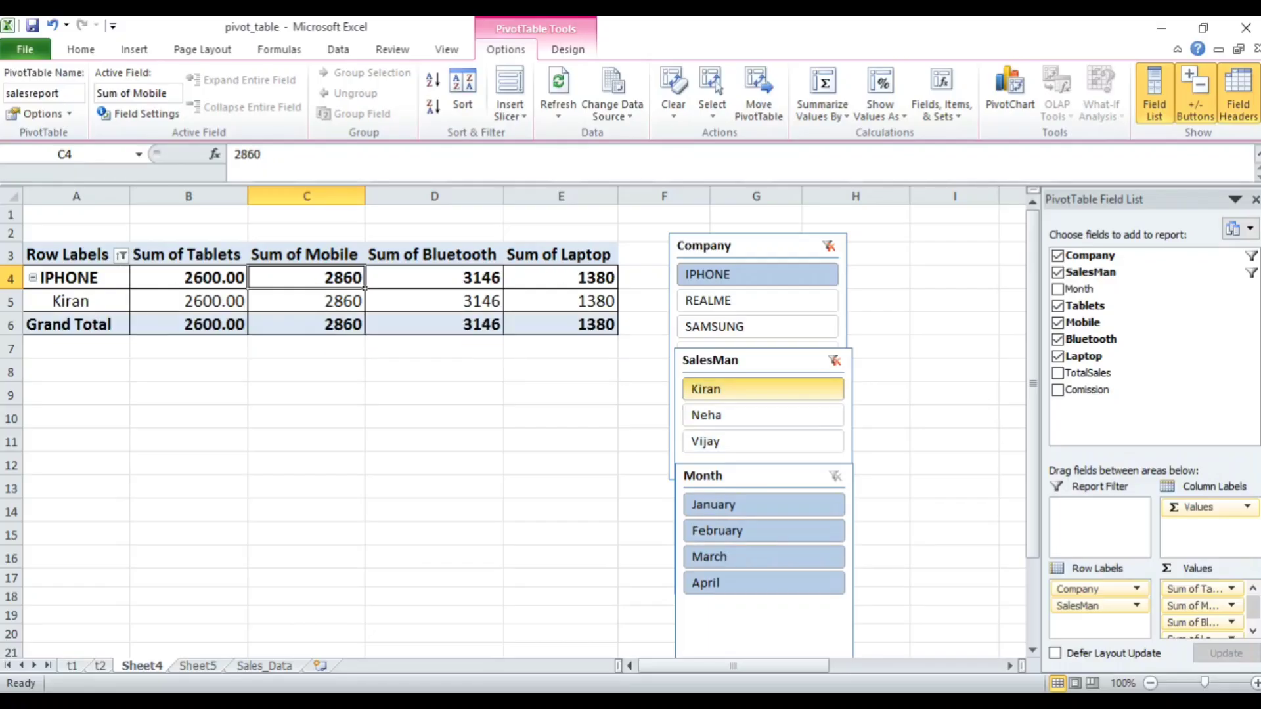
click(762, 415)
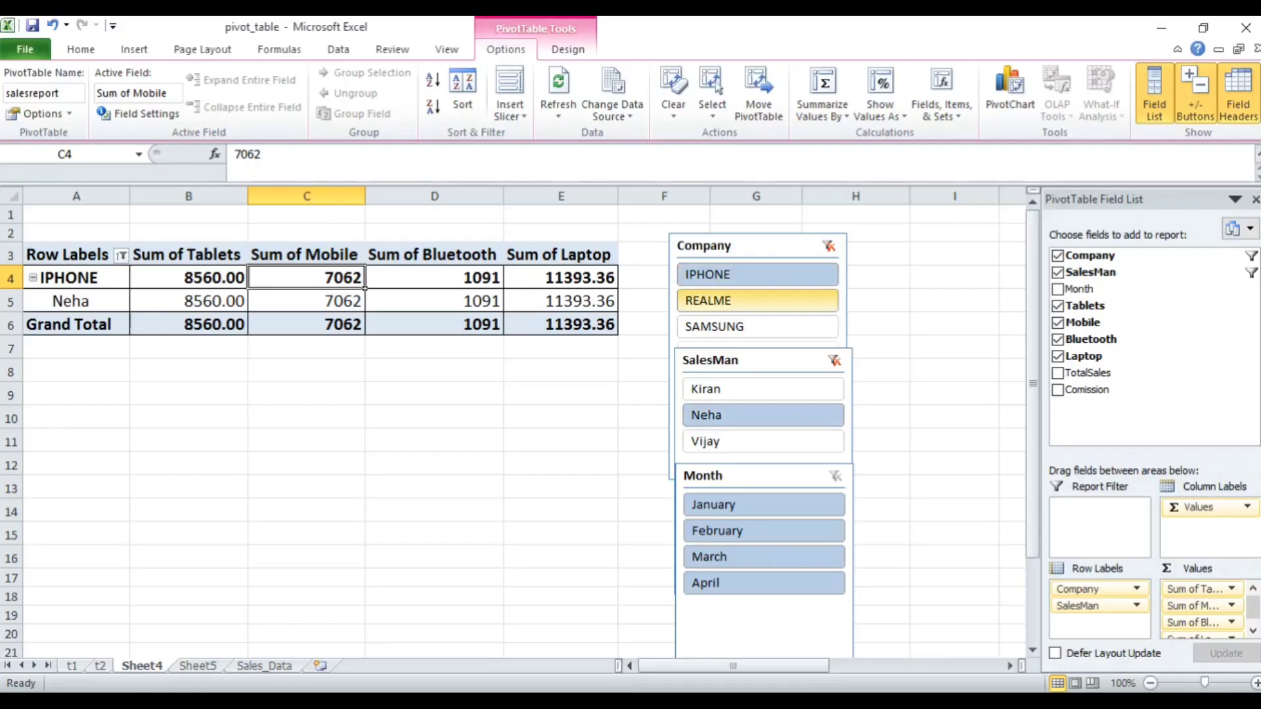
click(757, 300)
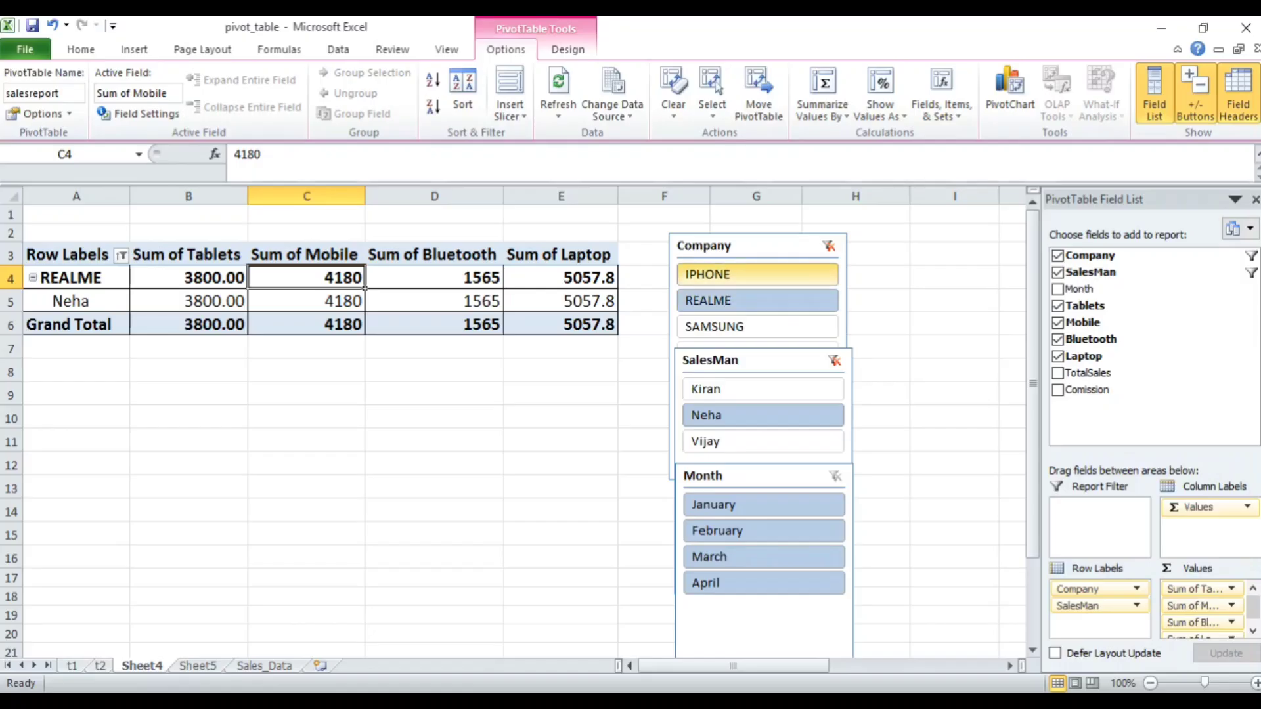
ctrl+click(757, 274)
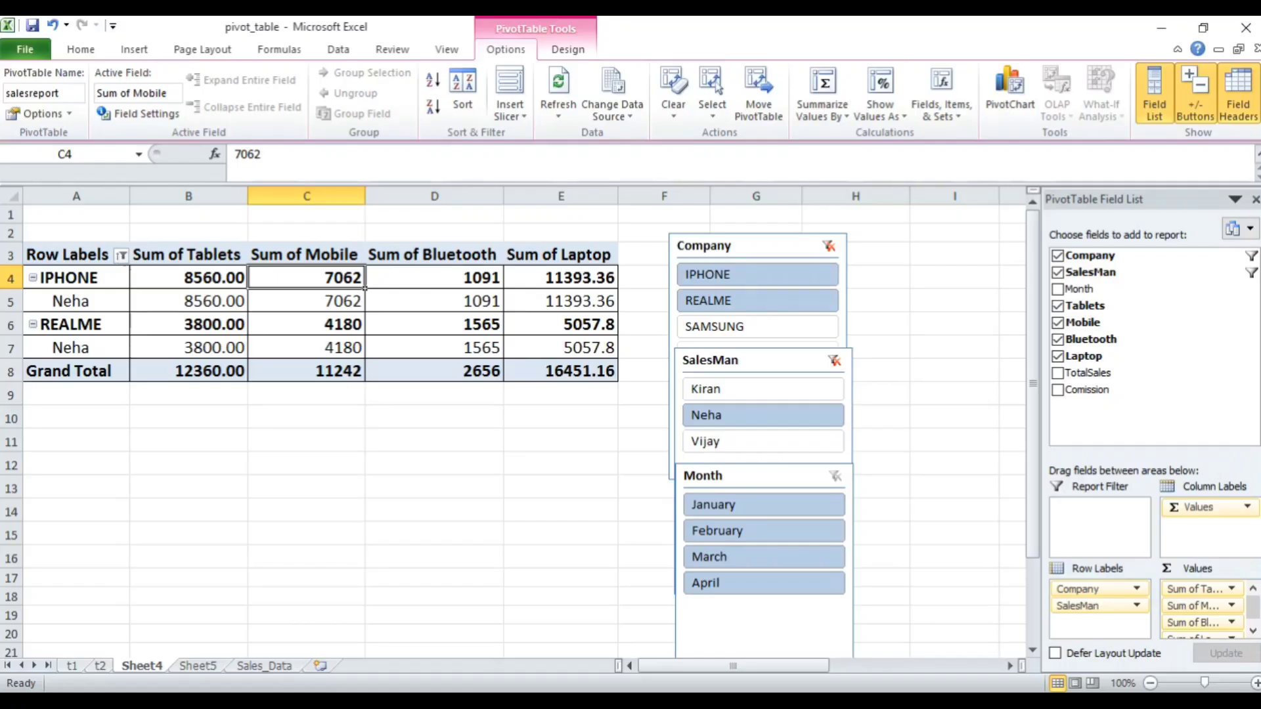
Replace REALME with SAMSUNG in the Company slicer selection, keeping IPHONE selected.
mouse_move(181, 340)
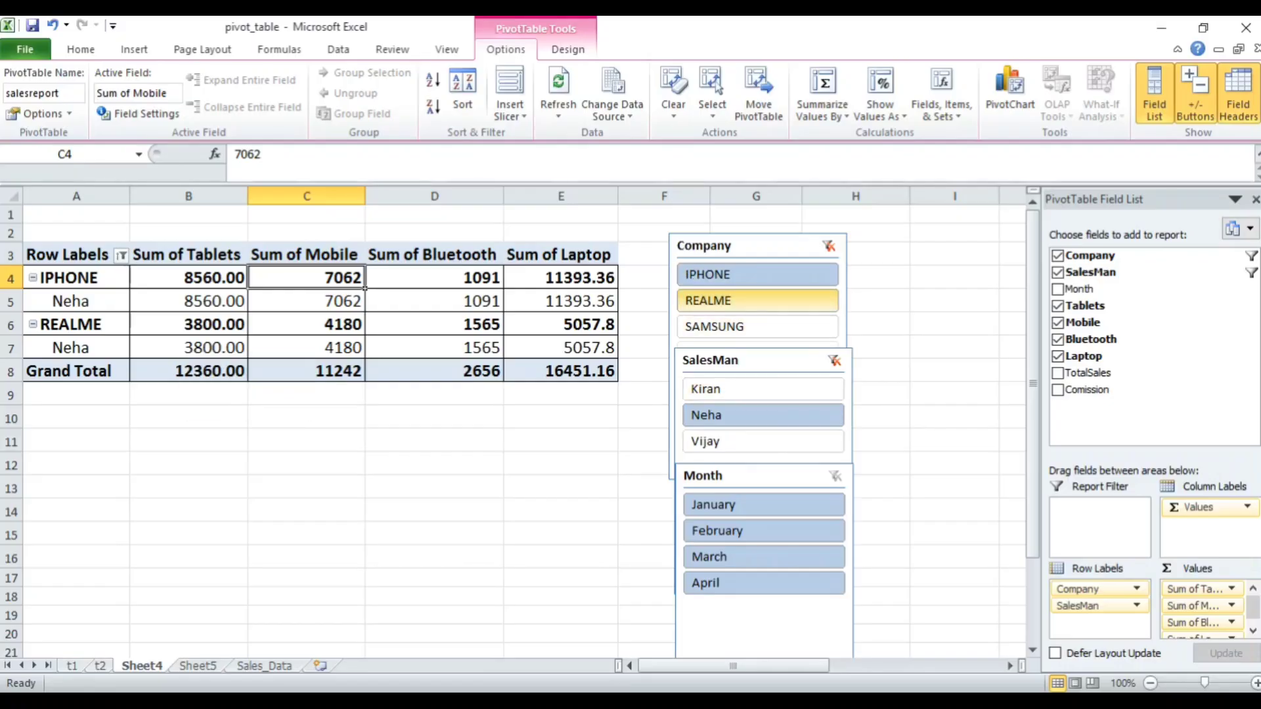
ctrl+click(757, 300)
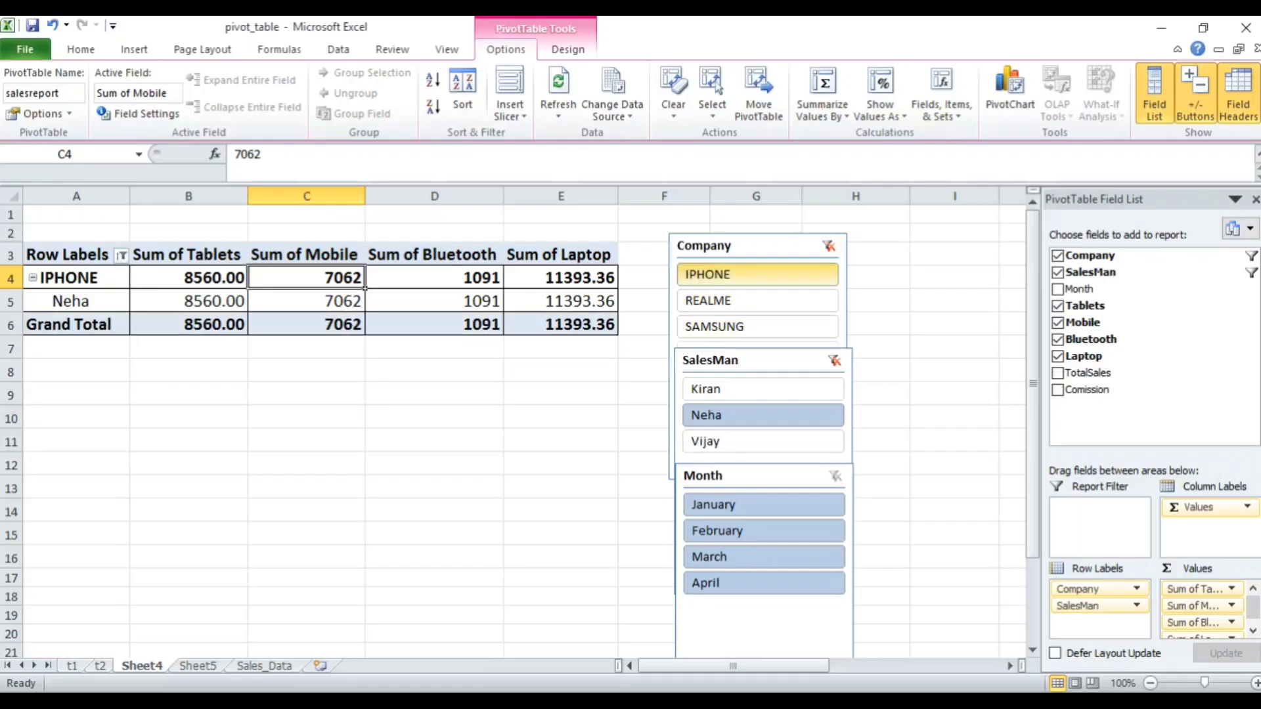
ctrl+click(757, 326)
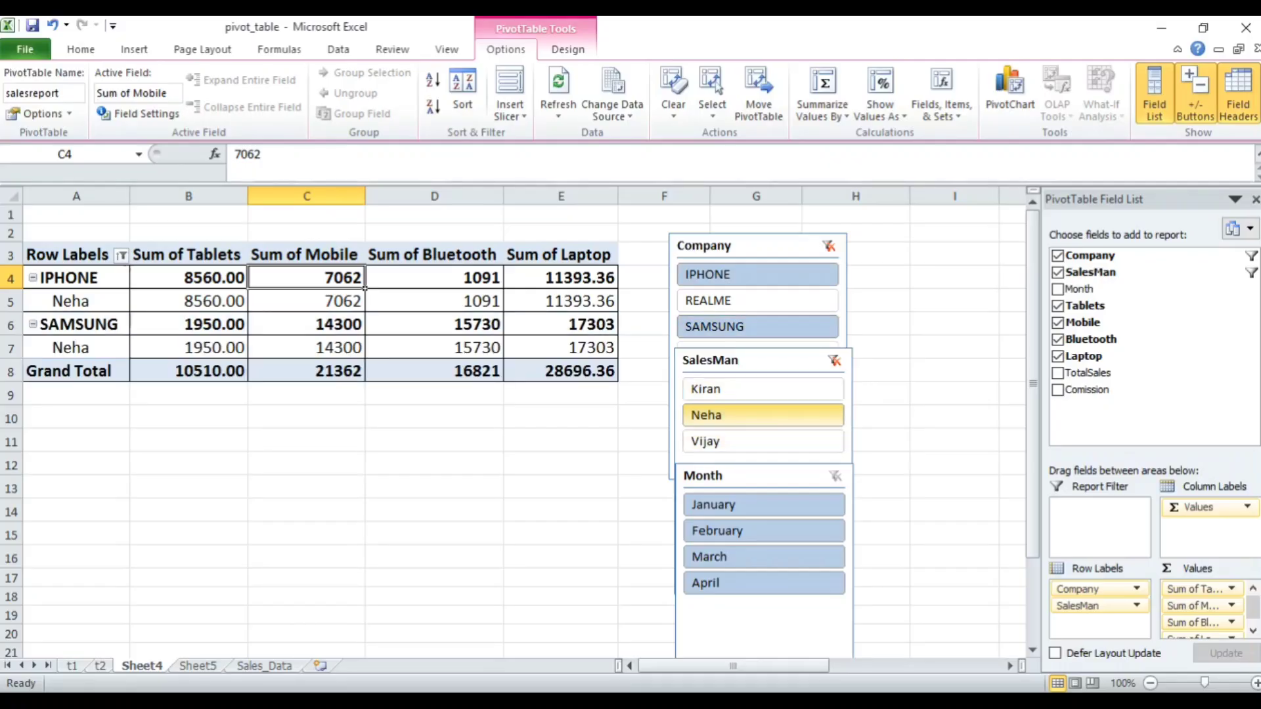
Change the SalesMan slicer selection to the first and third salesmen, leaving out the second.
ctrl+click(763, 415)
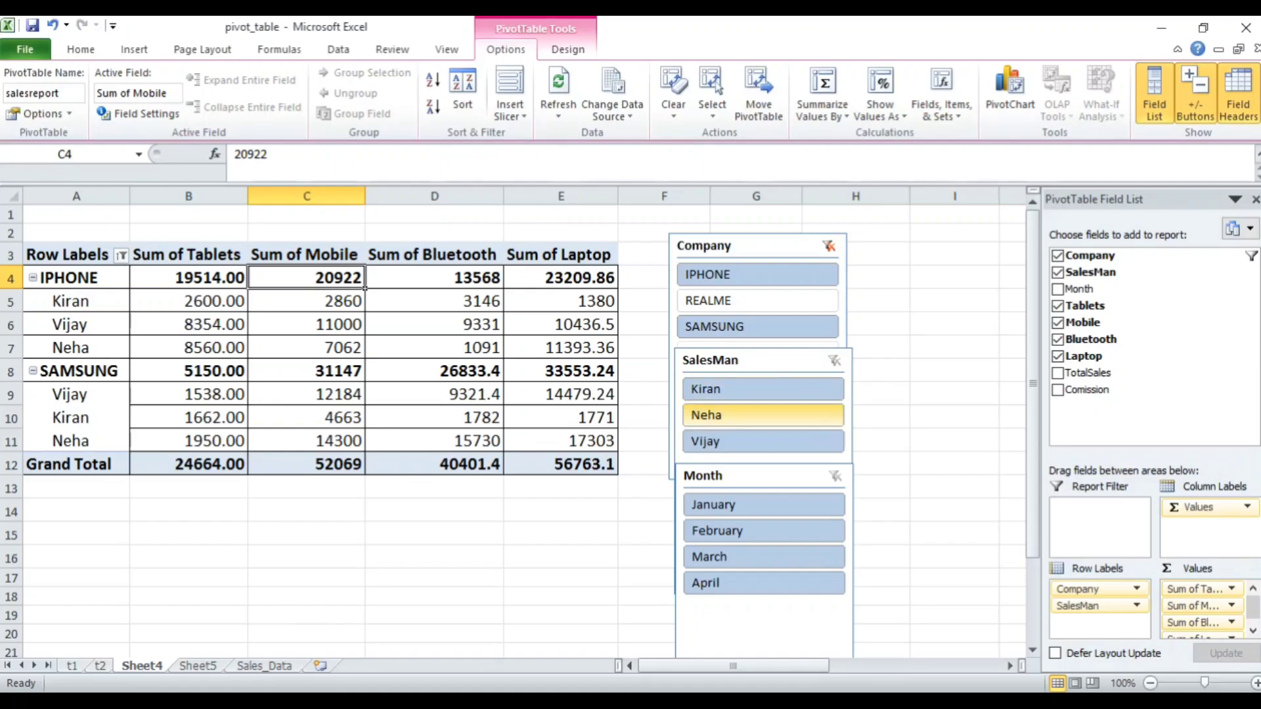
ctrl+click(763, 390)
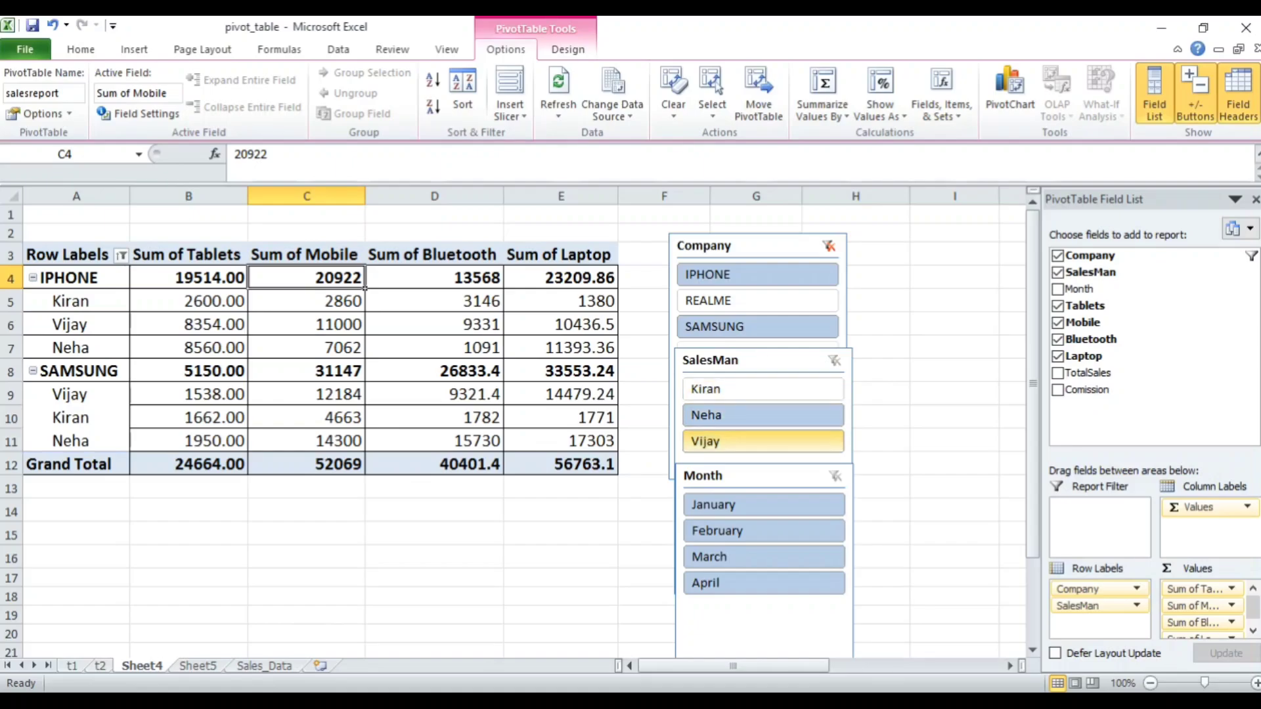
ctrl+click(762, 441)
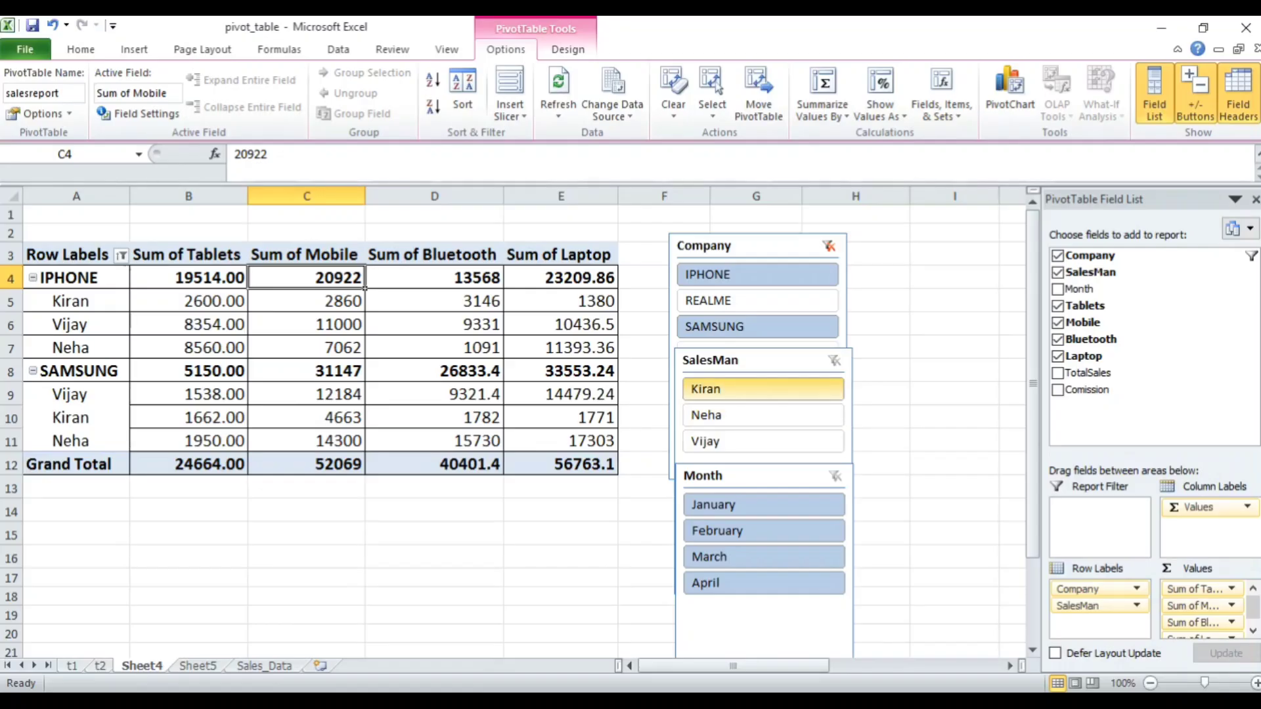
ctrl+click(762, 390)
ctrl+click(762, 441)
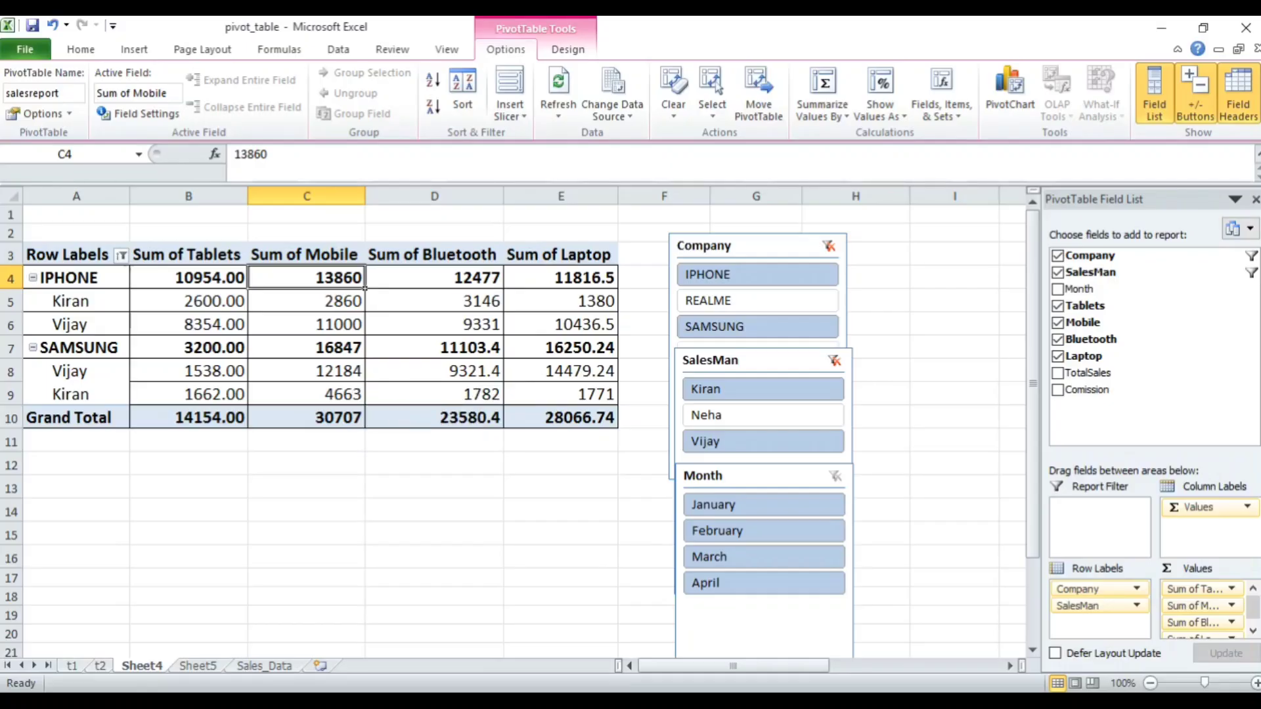
Add REALME back to the Company slicer selection and clear the Company and SalesMan slicer filters.
ctrl+click(708, 300)
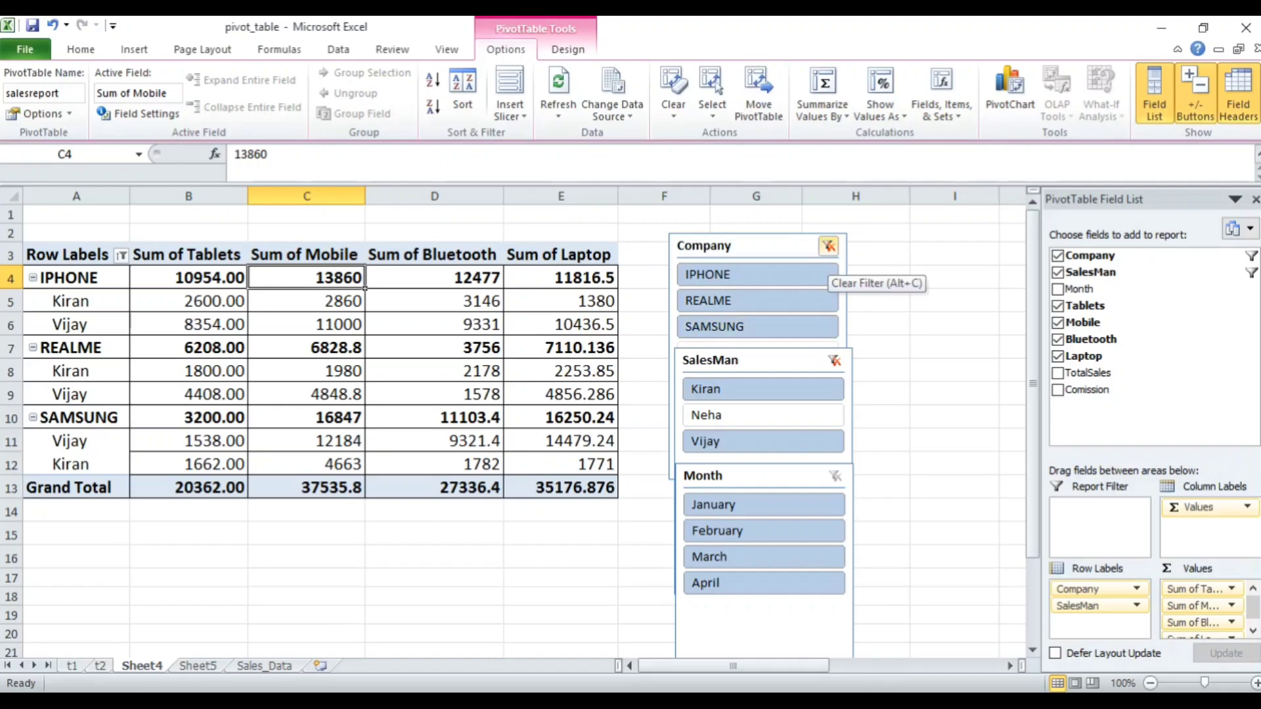
click(829, 246)
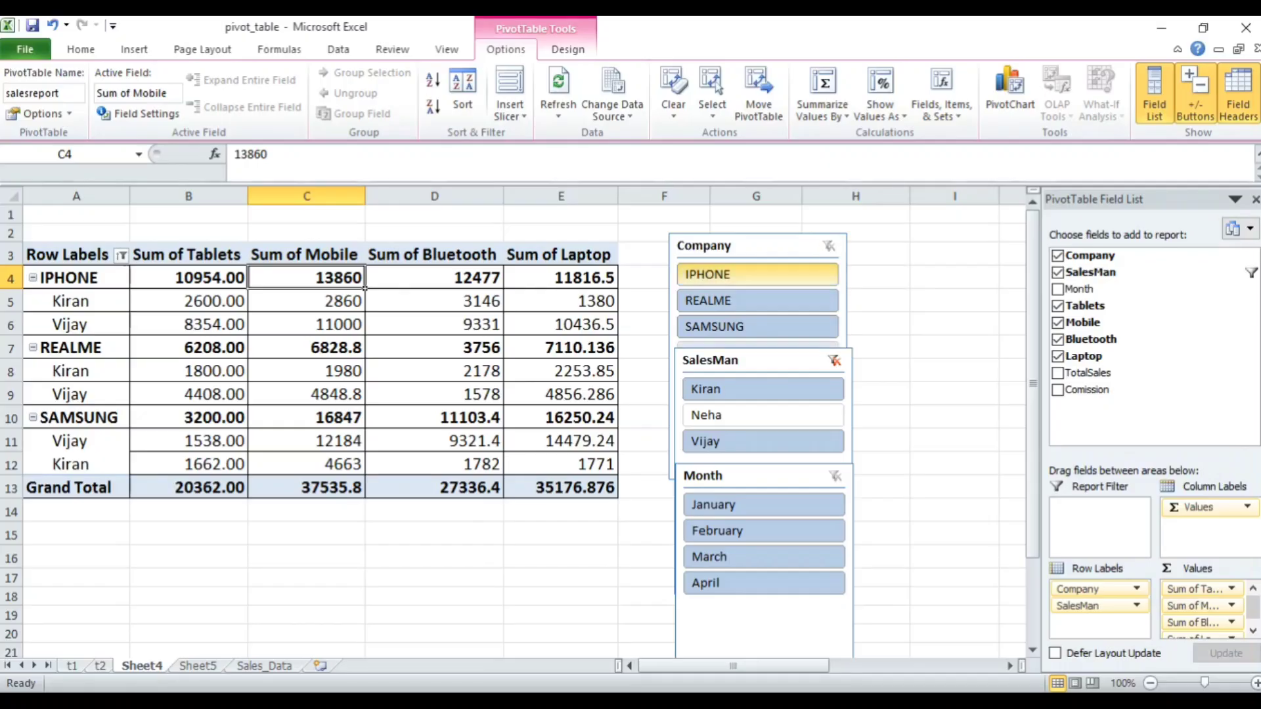
click(834, 361)
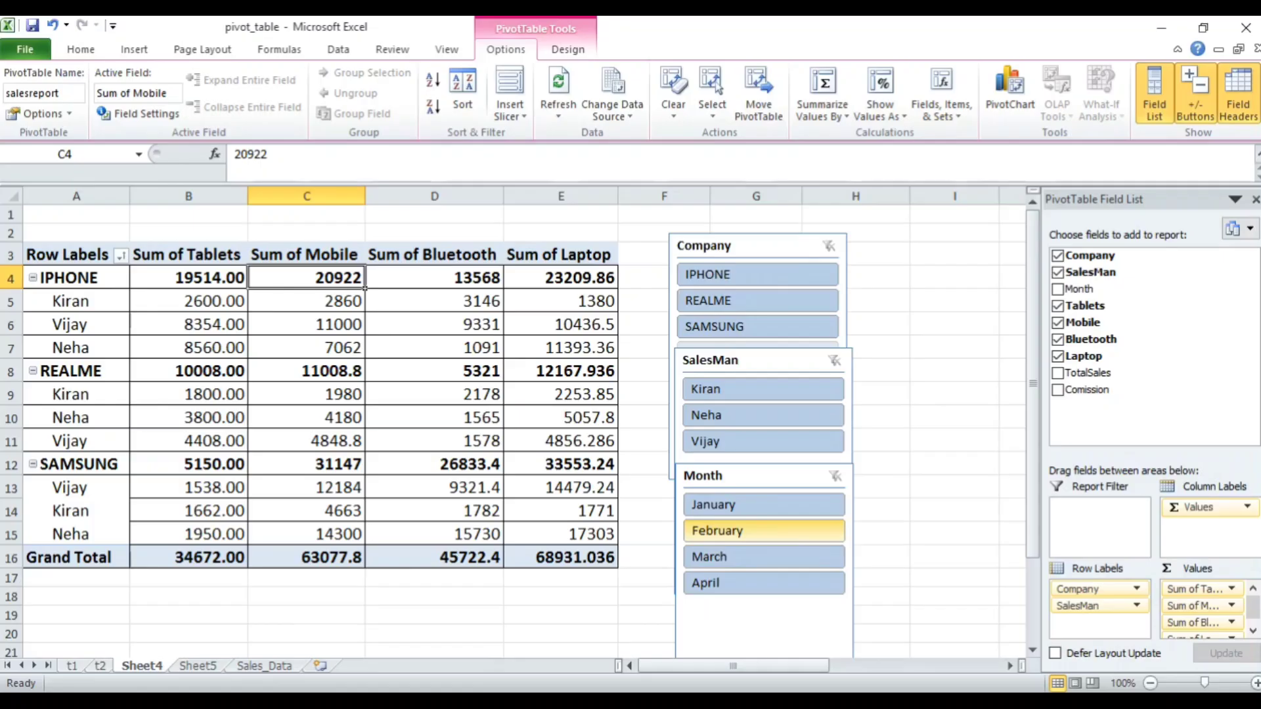
Limit the Month slicer to January and April, and add the Month field below SalesMan in the row labels.
ctrl+click(763, 531)
ctrl+click(763, 557)
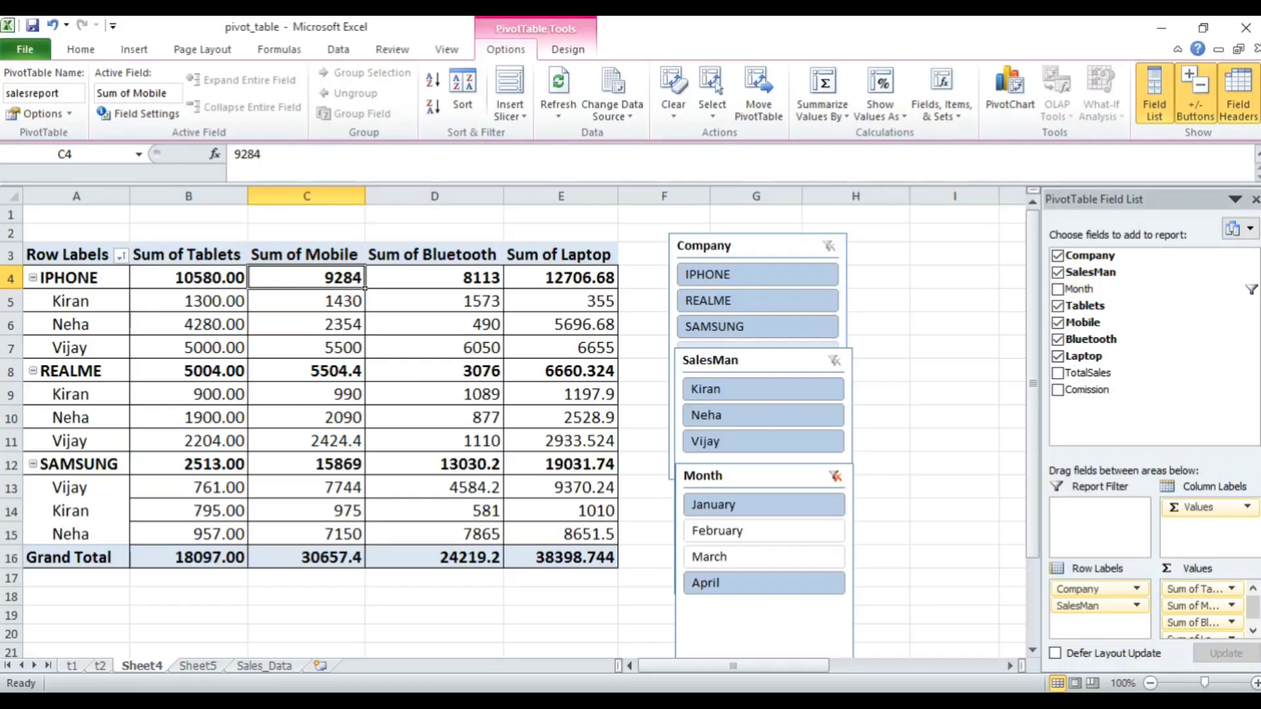
drag(1079, 289, 1099, 623)
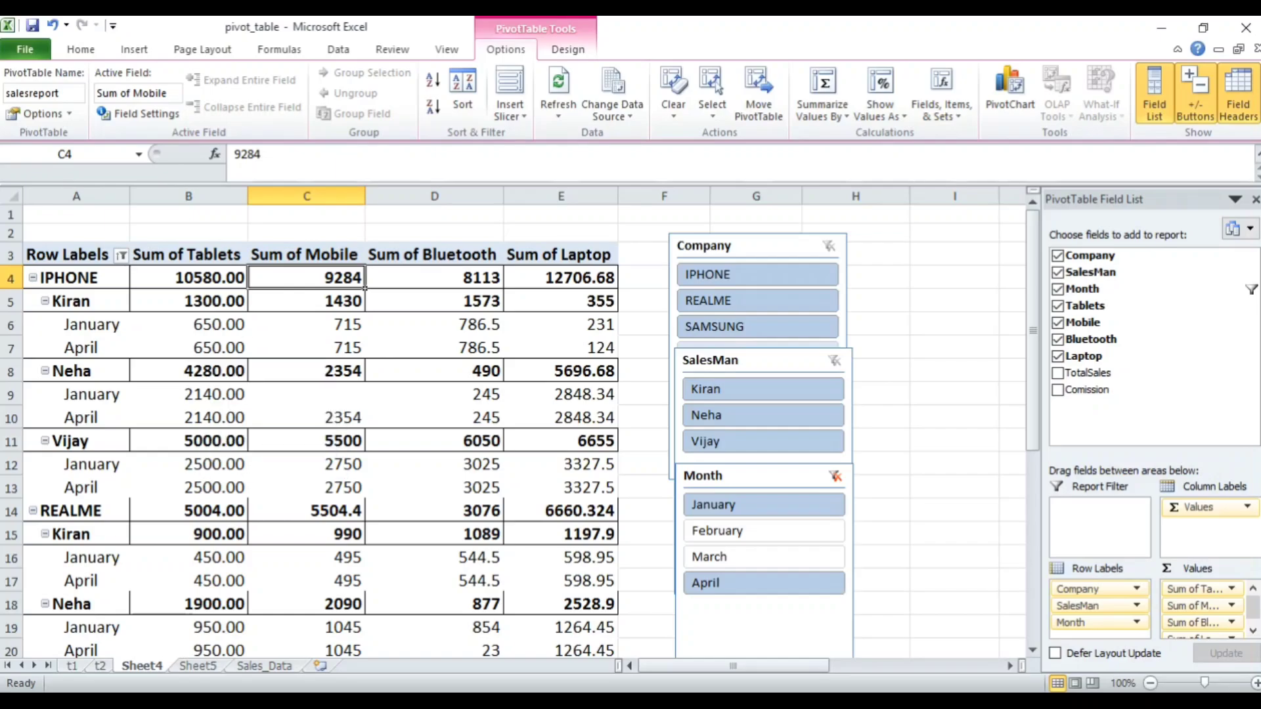
scroll(459, 426, down, 4)
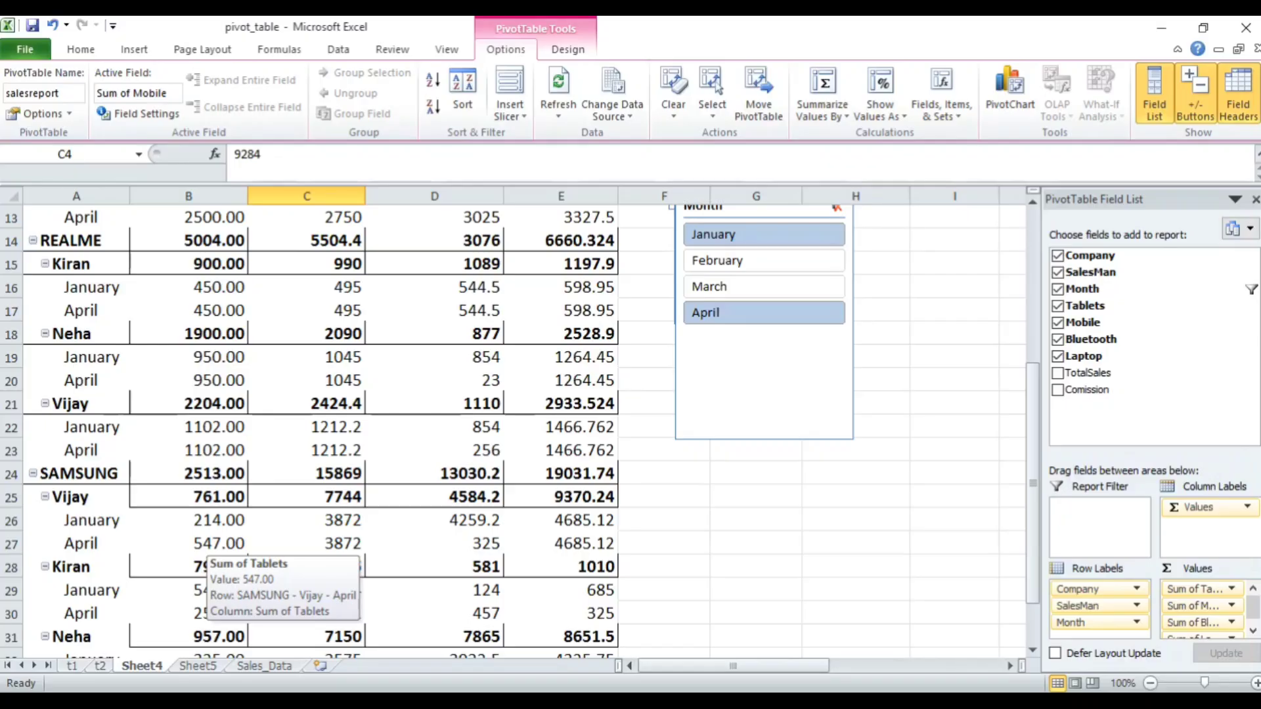
scroll(217, 545, down, 1)
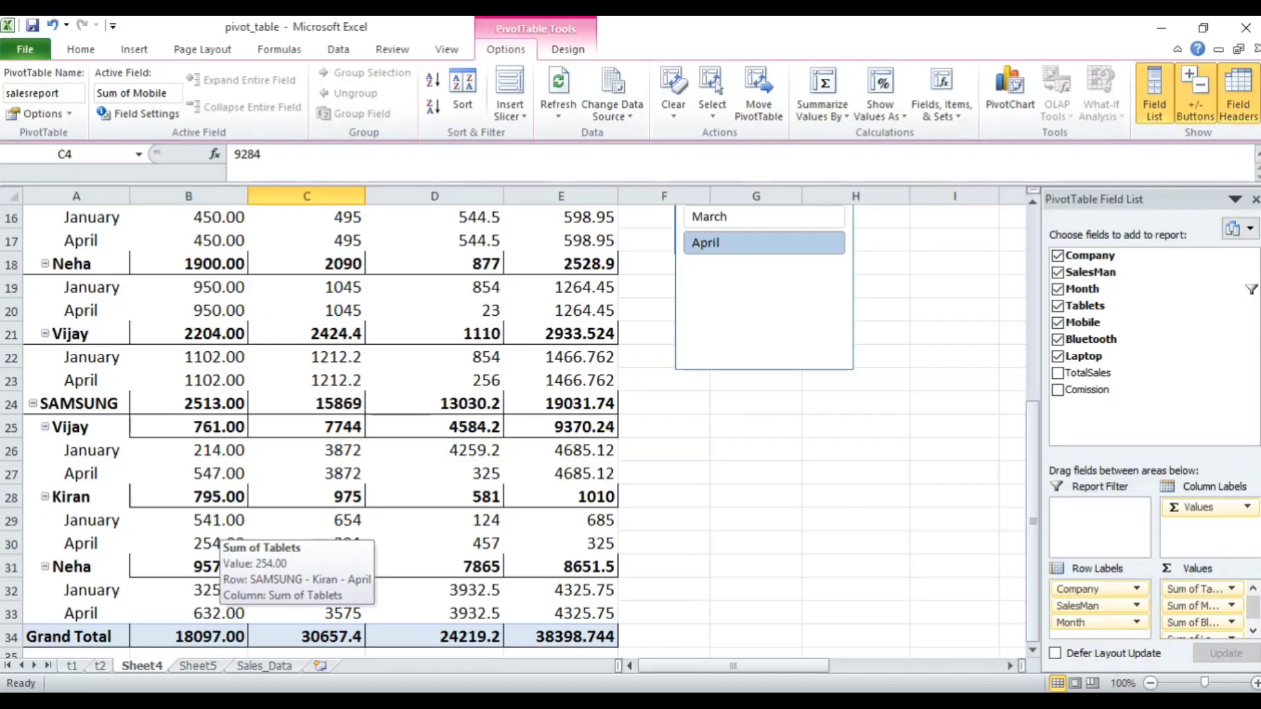
scroll(210, 538, down, 1)
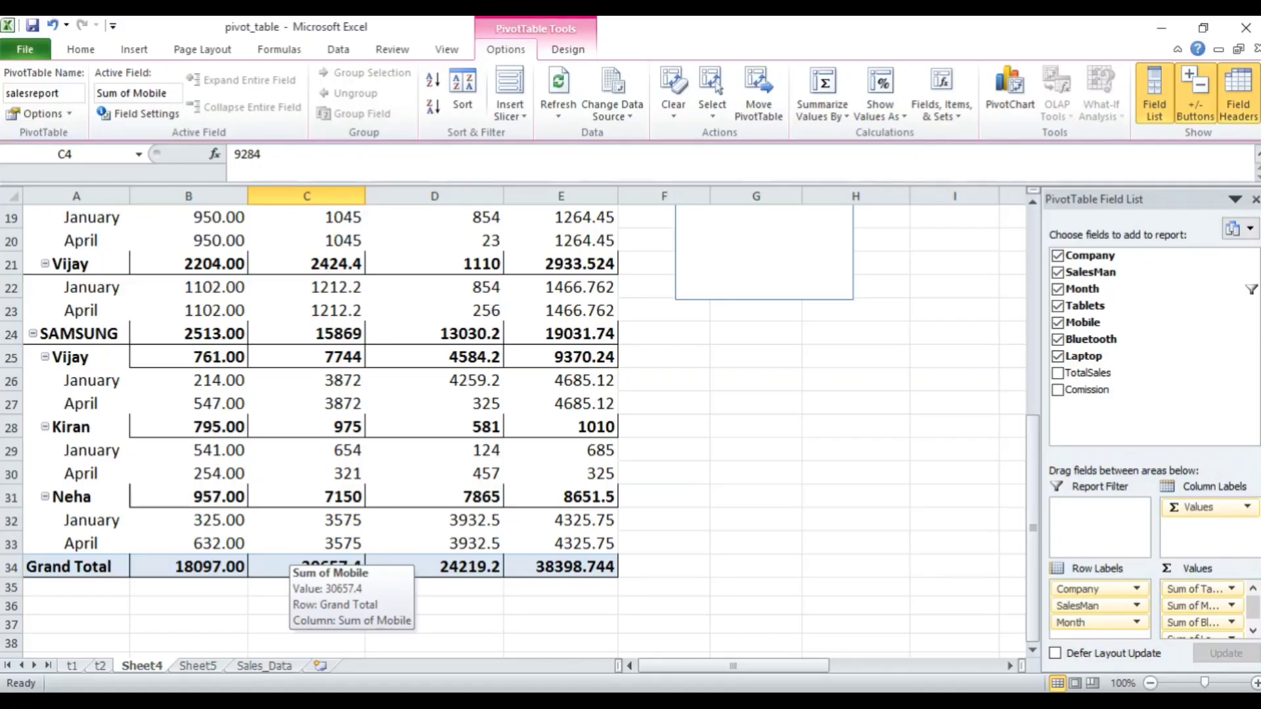
scroll(316, 426, up, 6)
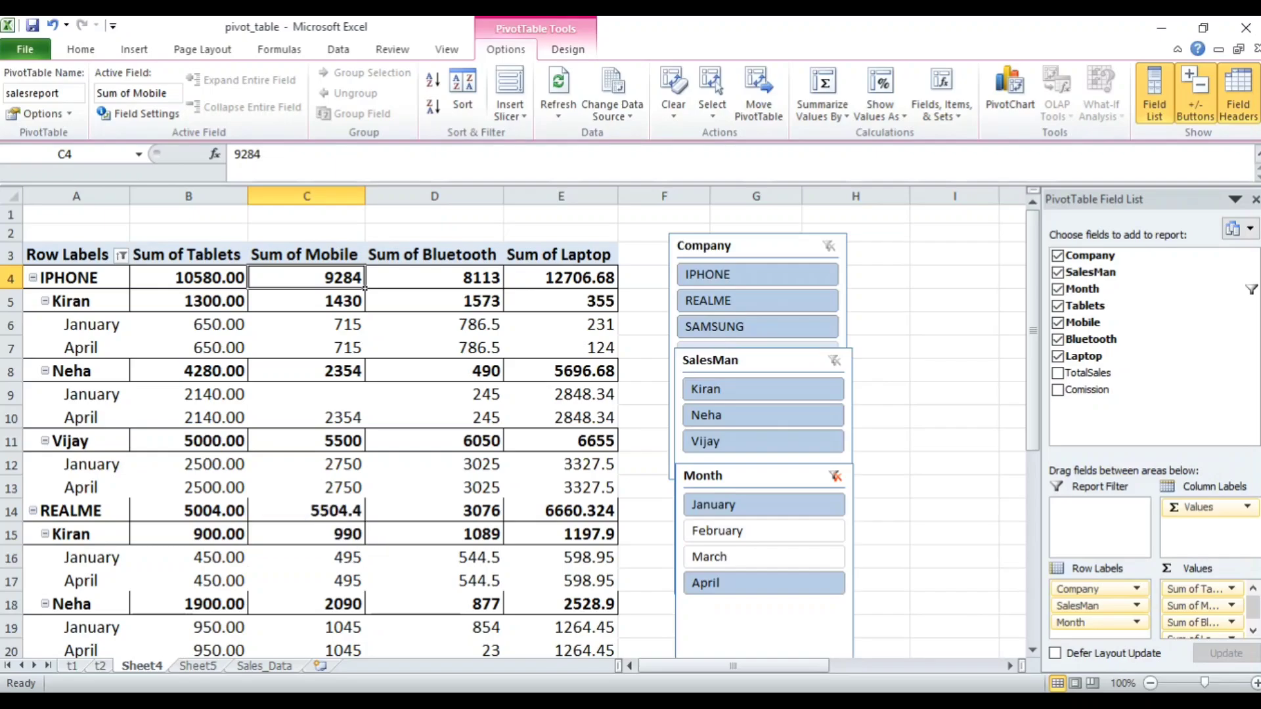
Enter 1254 as the missing Mobile value in cell F8 of the Sales_Data sheet.
click(434, 325)
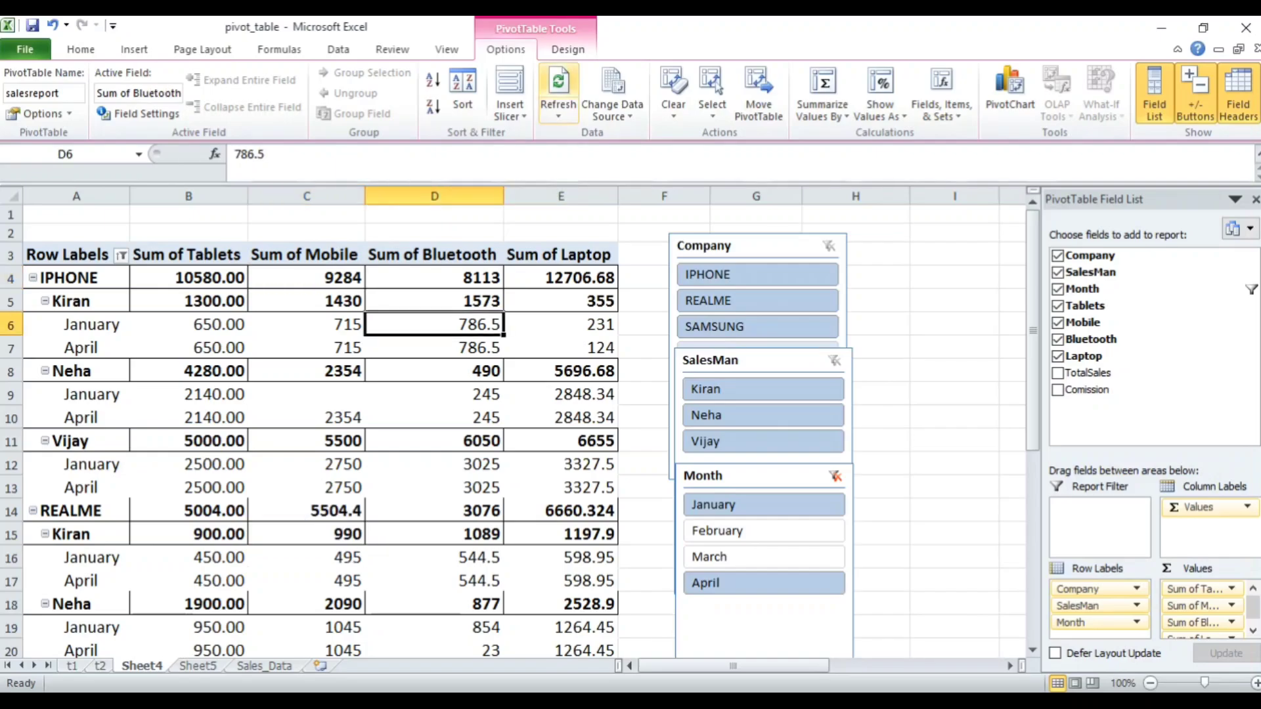
click(558, 82)
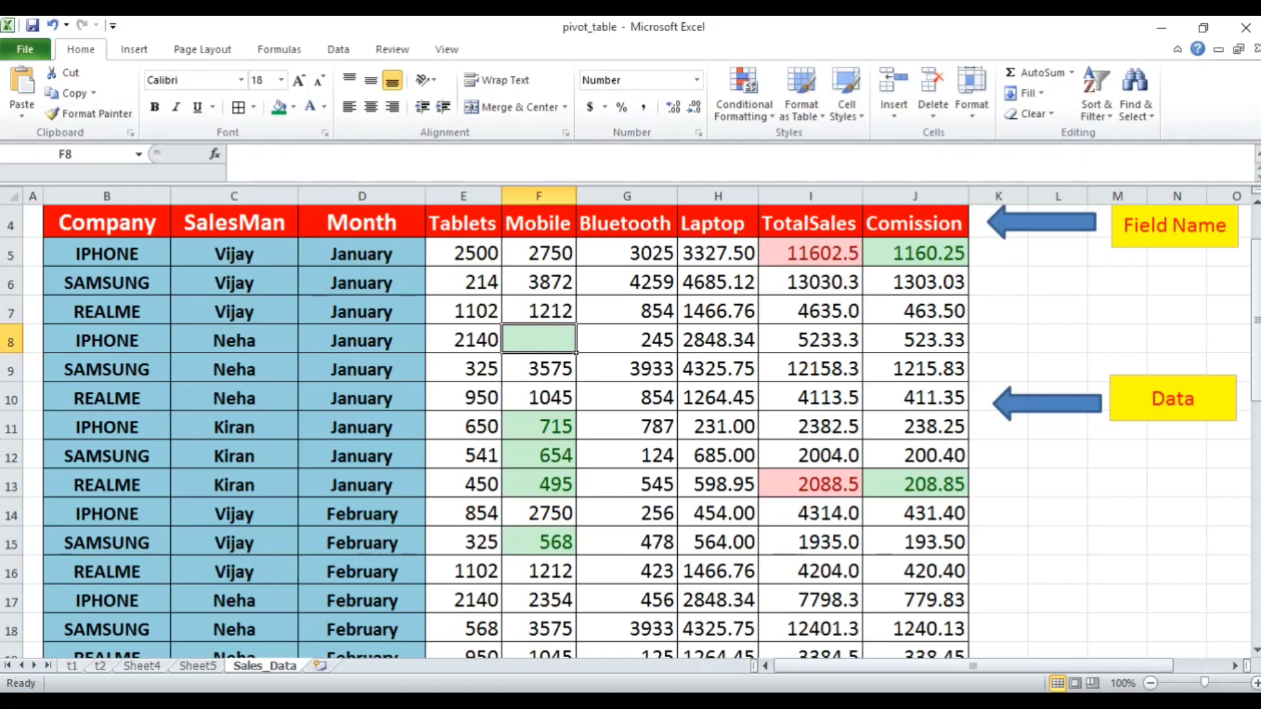
text(1254)
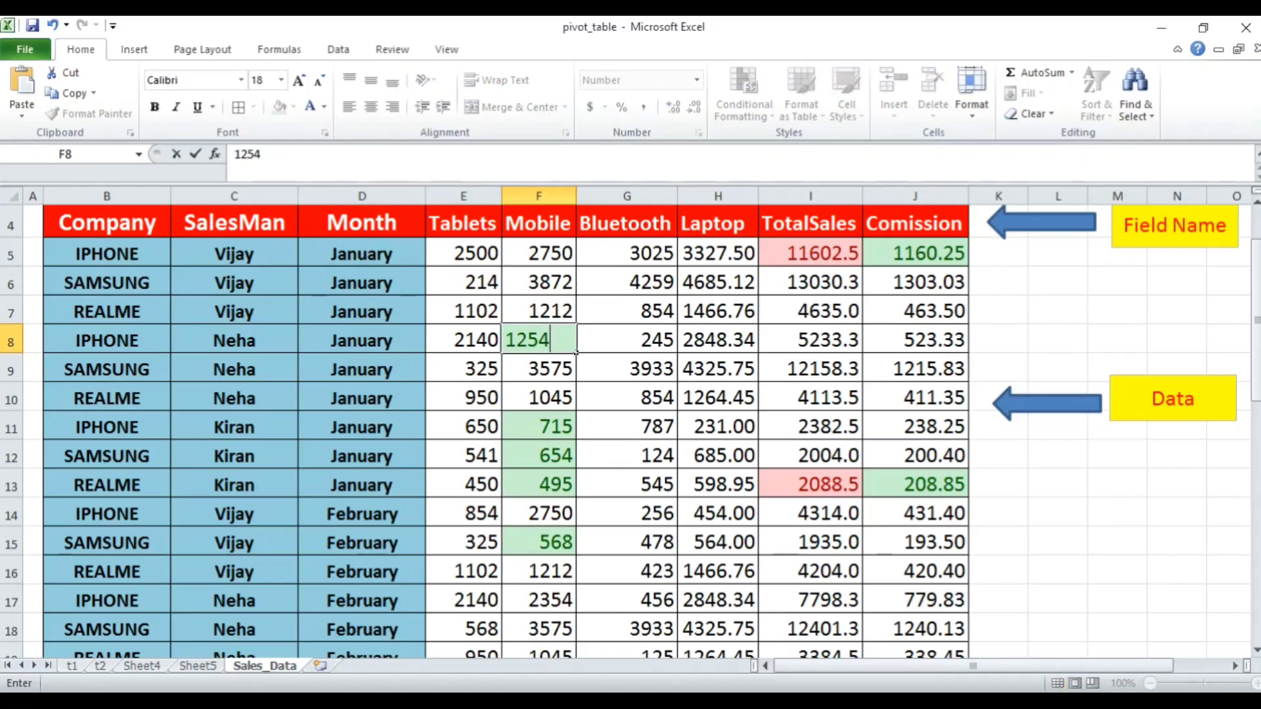
key(Return)
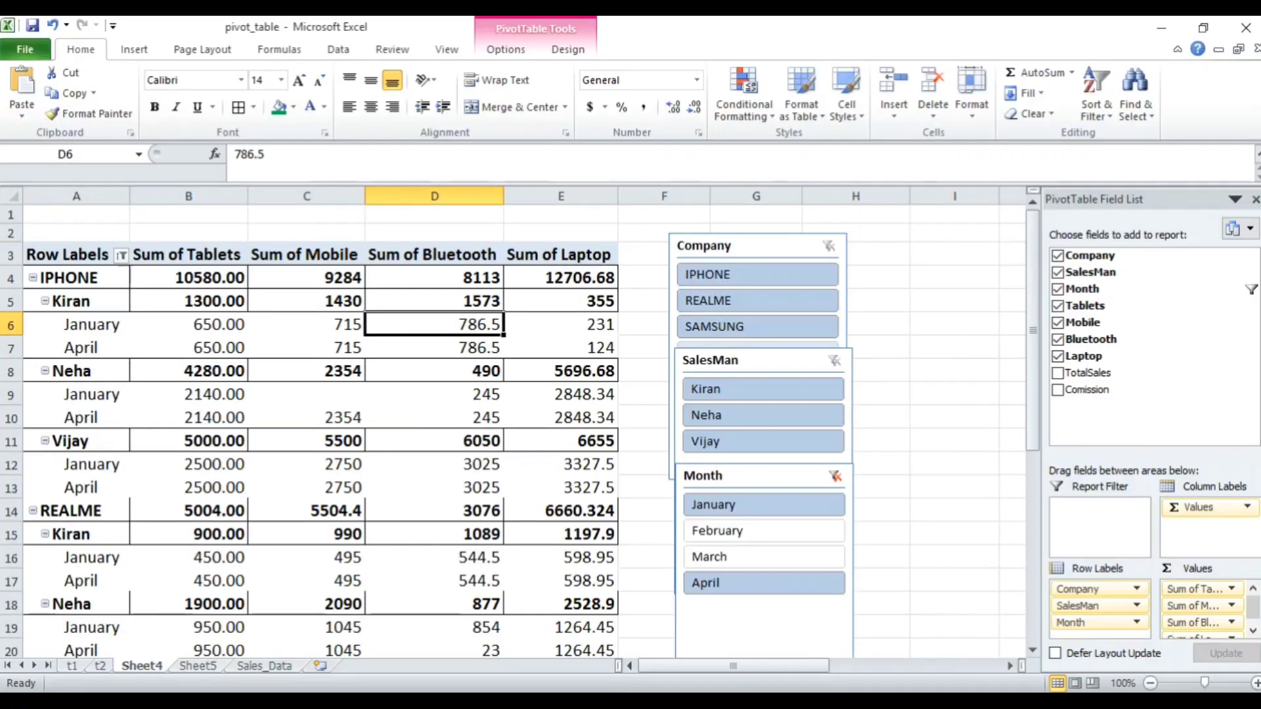
Refresh the PivotTable on Sheet4 to pick up the changed source data.
click(433, 394)
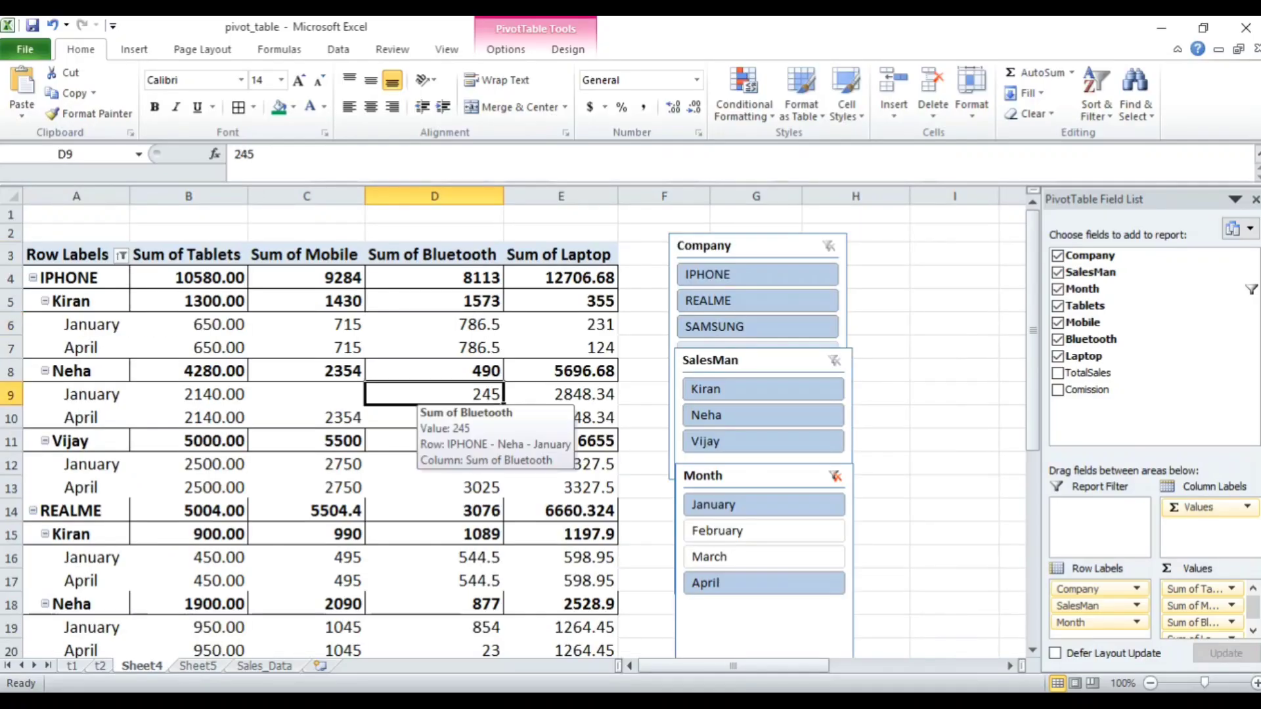
click(506, 49)
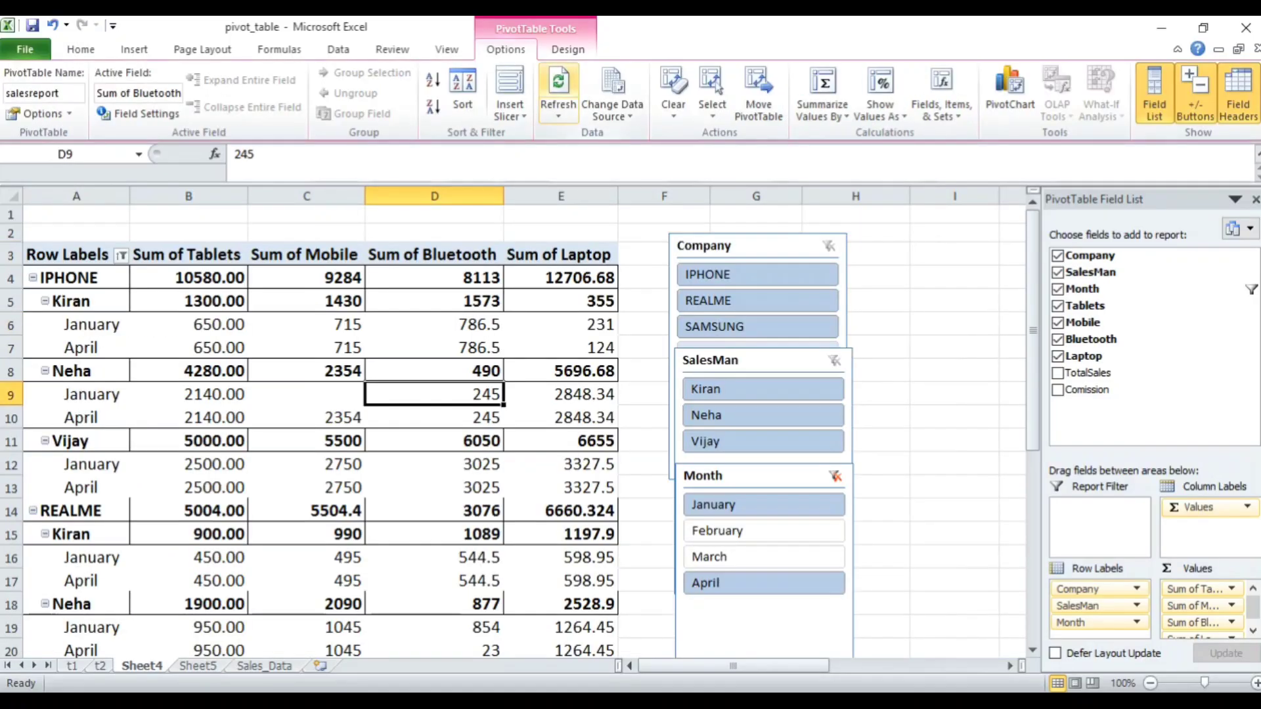
click(558, 85)
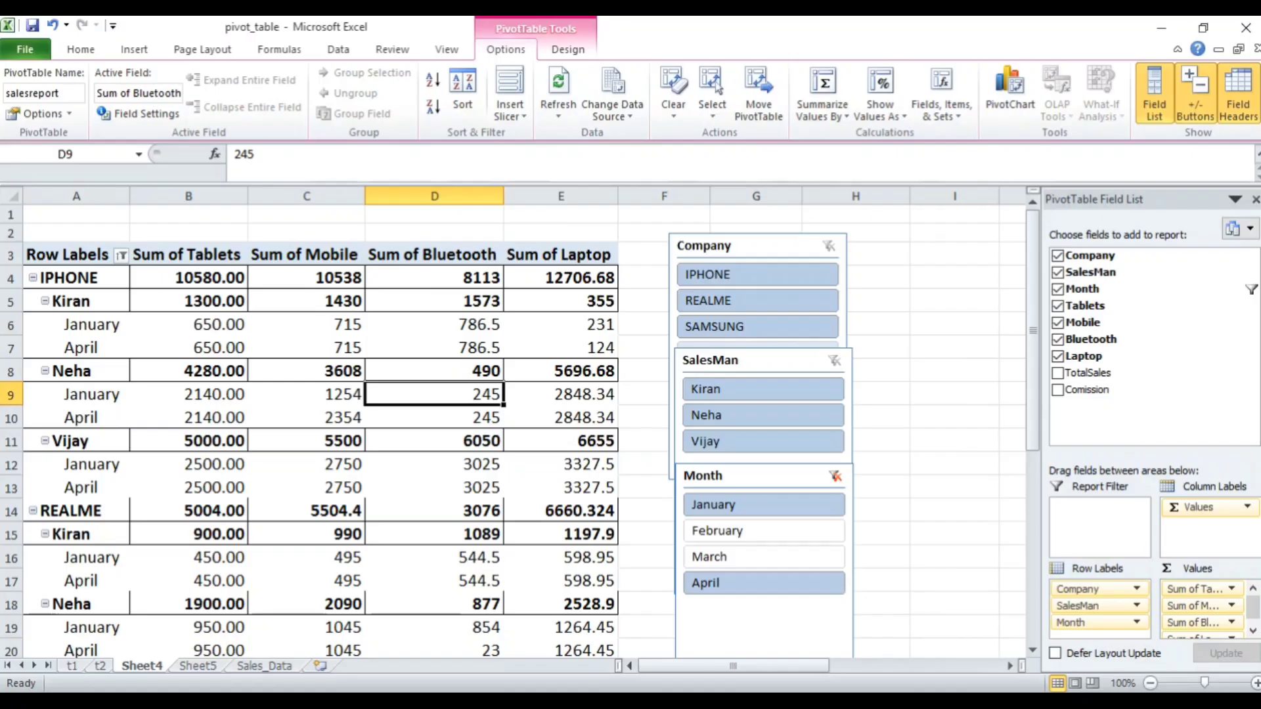
mouse_move(338, 394)
mouse_move(414, 438)
click(612, 105)
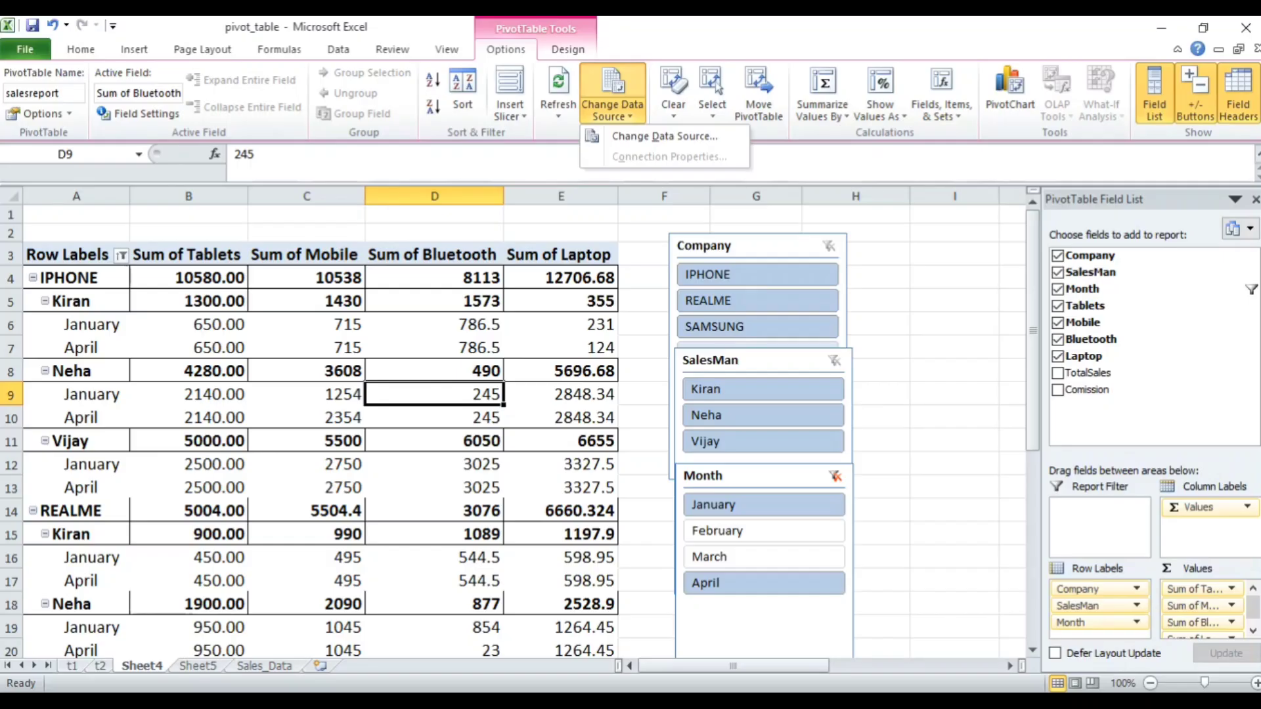
key(Escape)
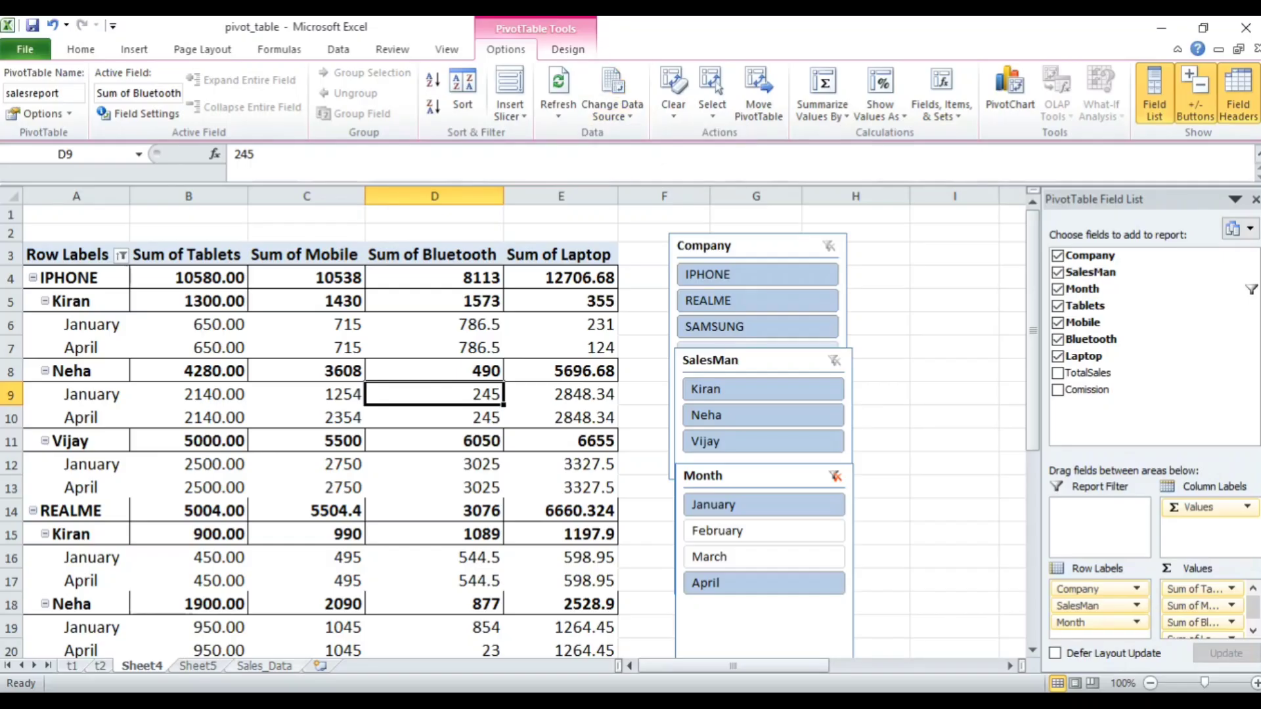
Try to paste a copy of the last three April rows, B38:J40 on the Sales_Data sheet, starting at B41.
click(264, 666)
scroll(630, 431, down, 9)
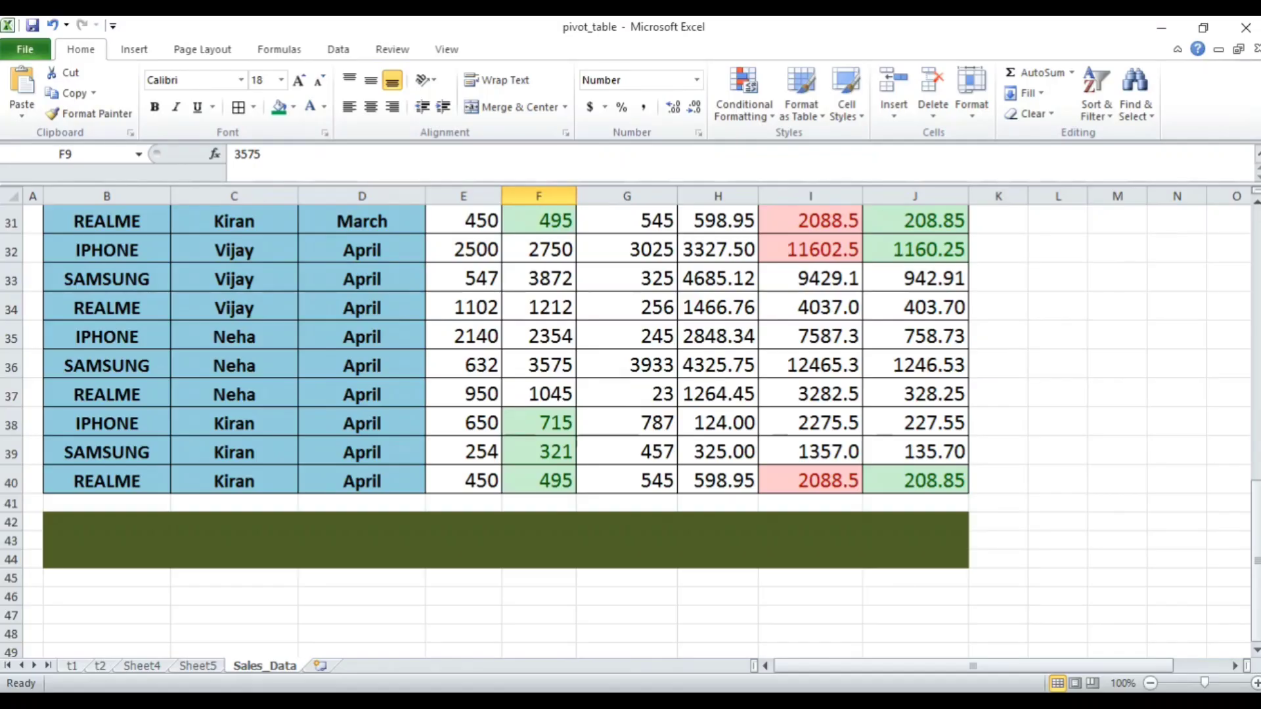
drag(106, 423, 919, 481)
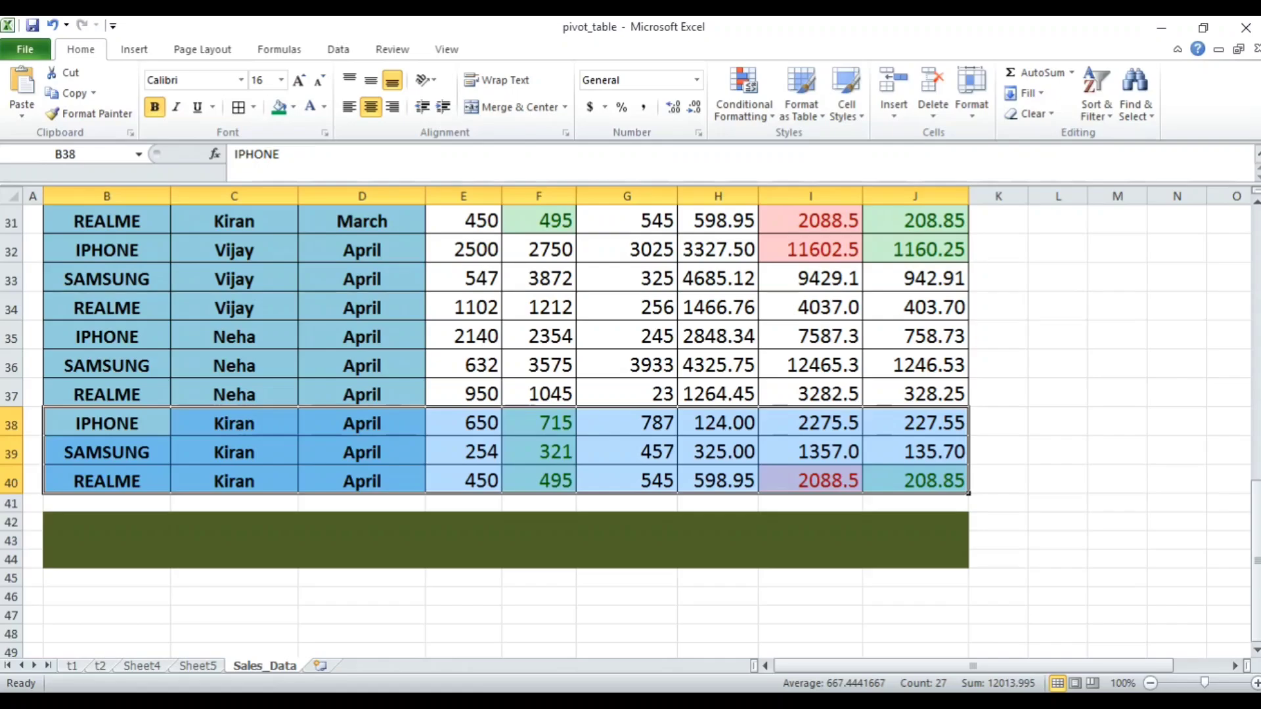
key(ctrl+c)
click(107, 504)
key(ctrl+v)
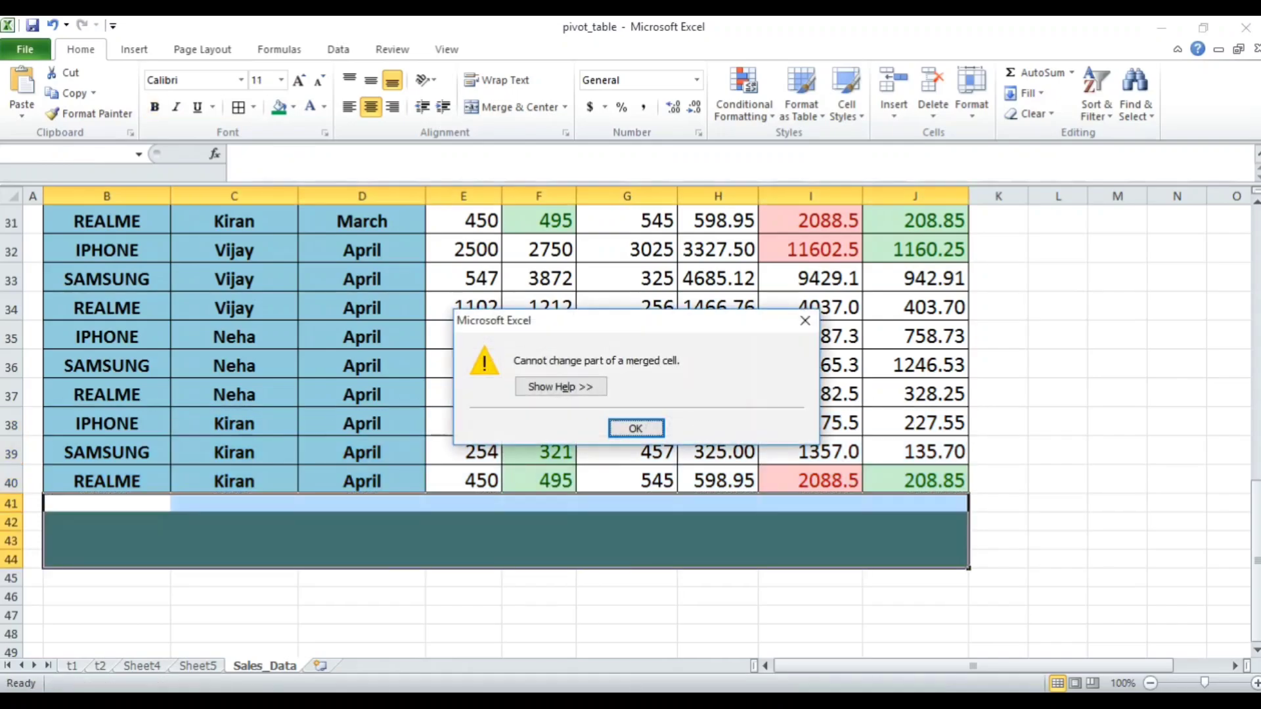
click(636, 429)
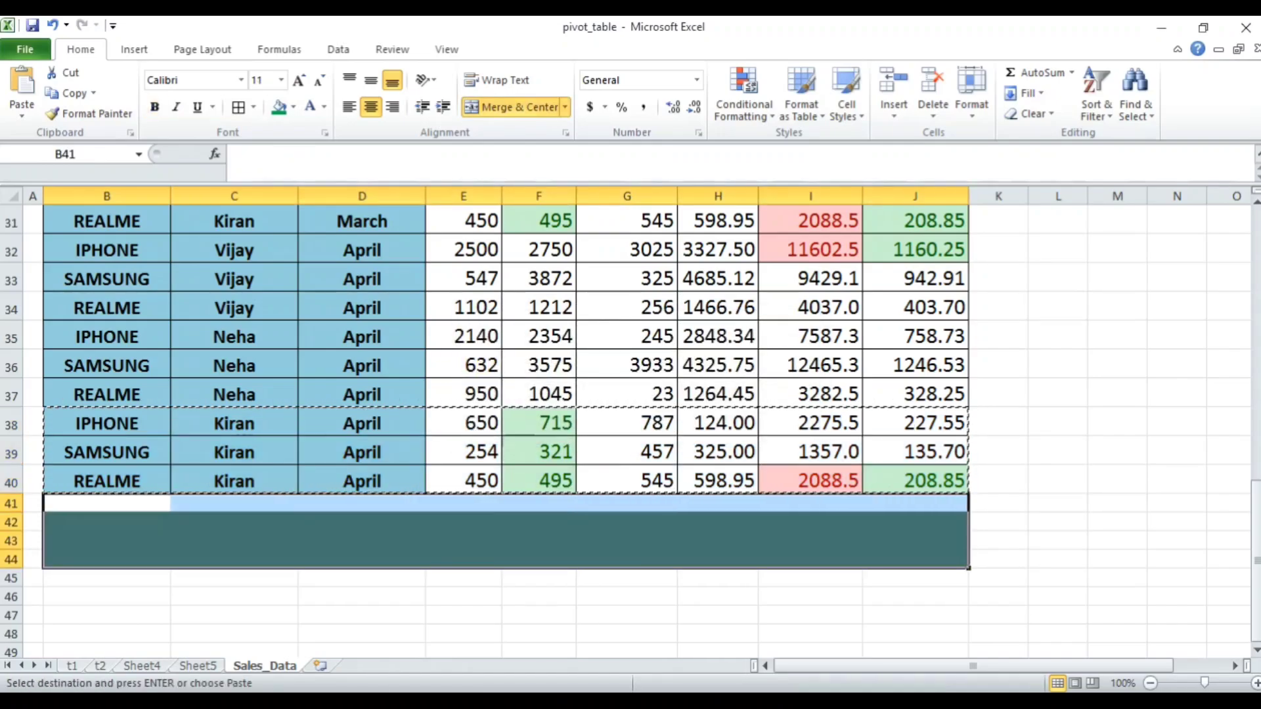
Unmerge the green band below the Sales_Data table and copy B38:J40 to B41, fitting the row heights to the content.
click(617, 540)
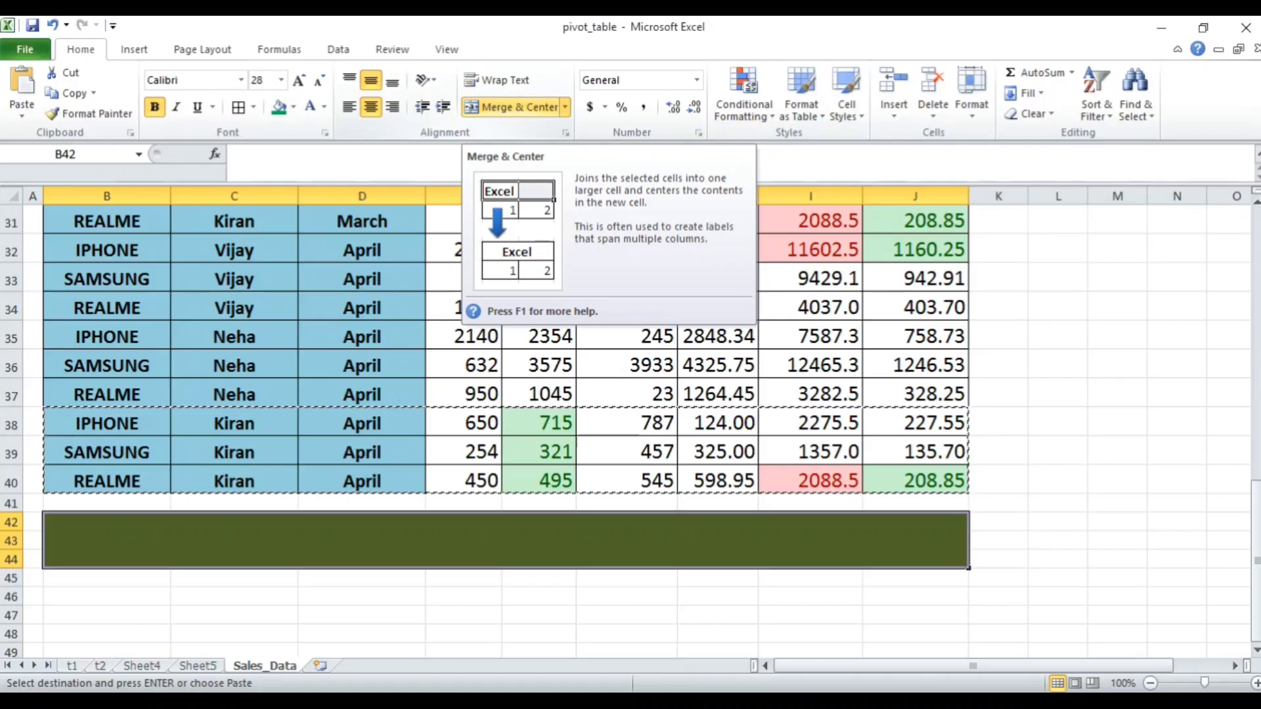
click(516, 107)
drag(106, 424, 914, 482)
key(ctrl+c)
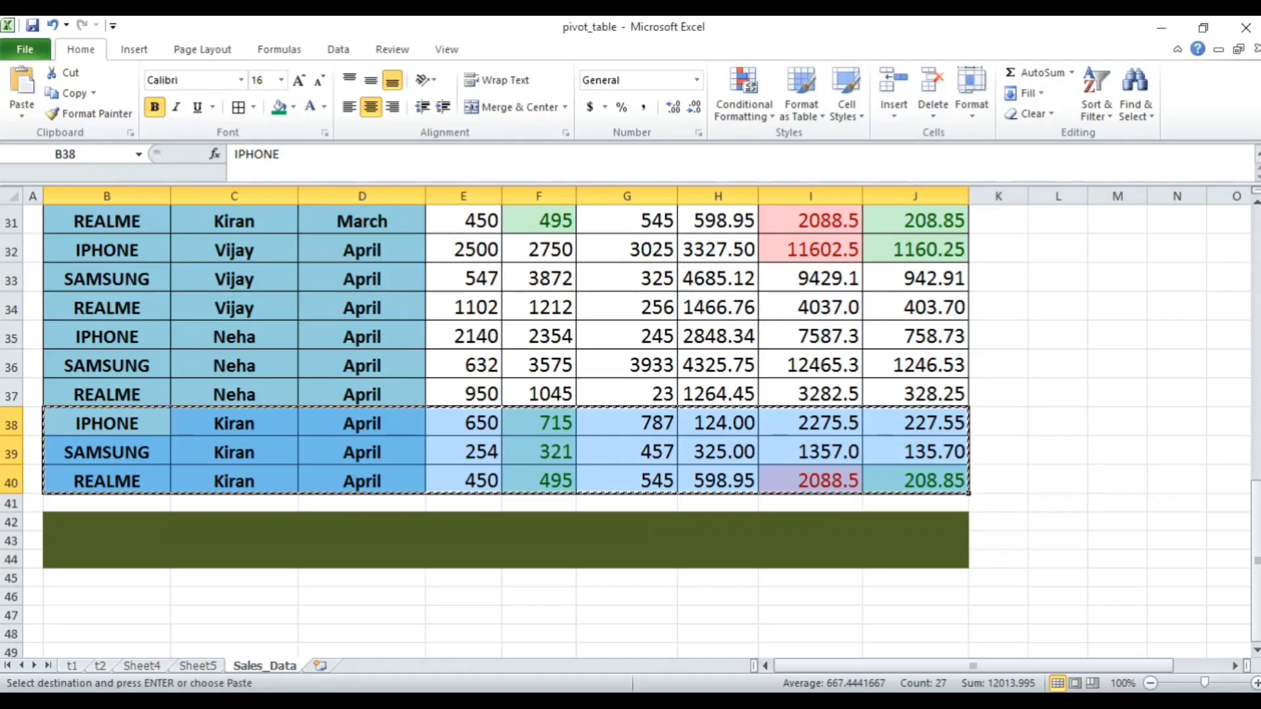
click(106, 504)
key(ctrl+v)
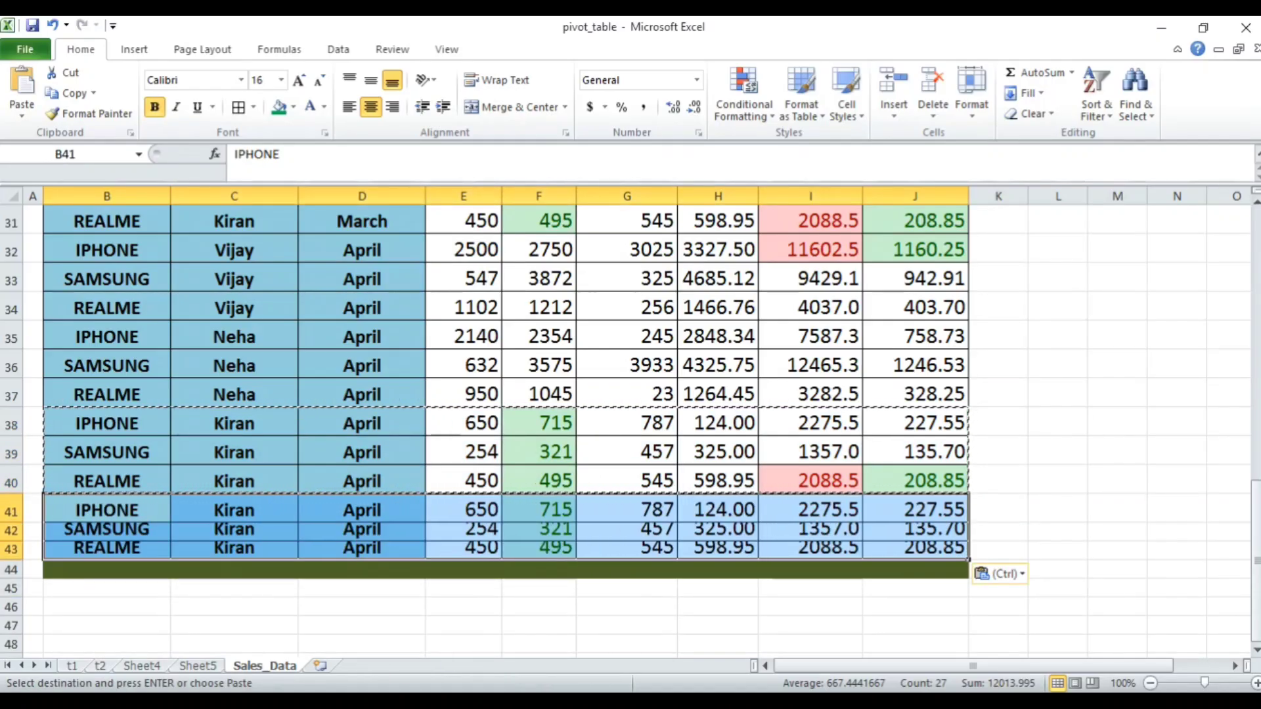
double_click(11, 570)
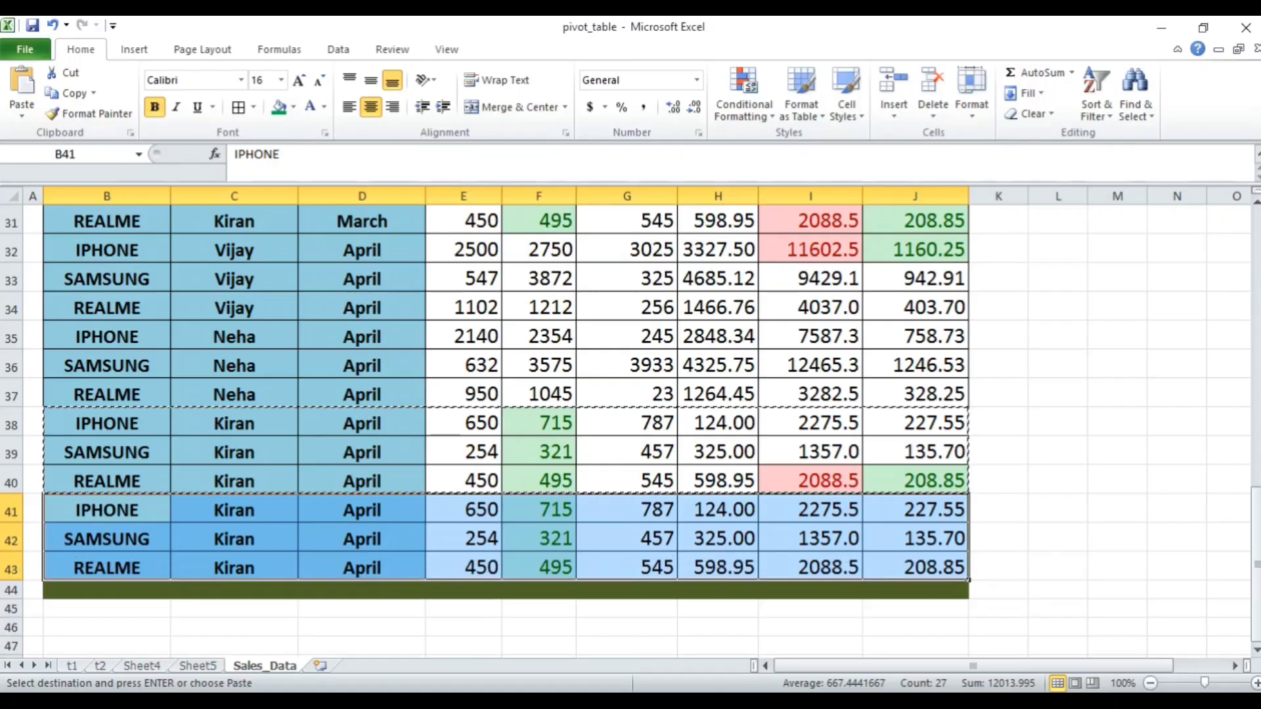
Set the Month of the three copied rows, D41:D43, to May.
click(361, 510)
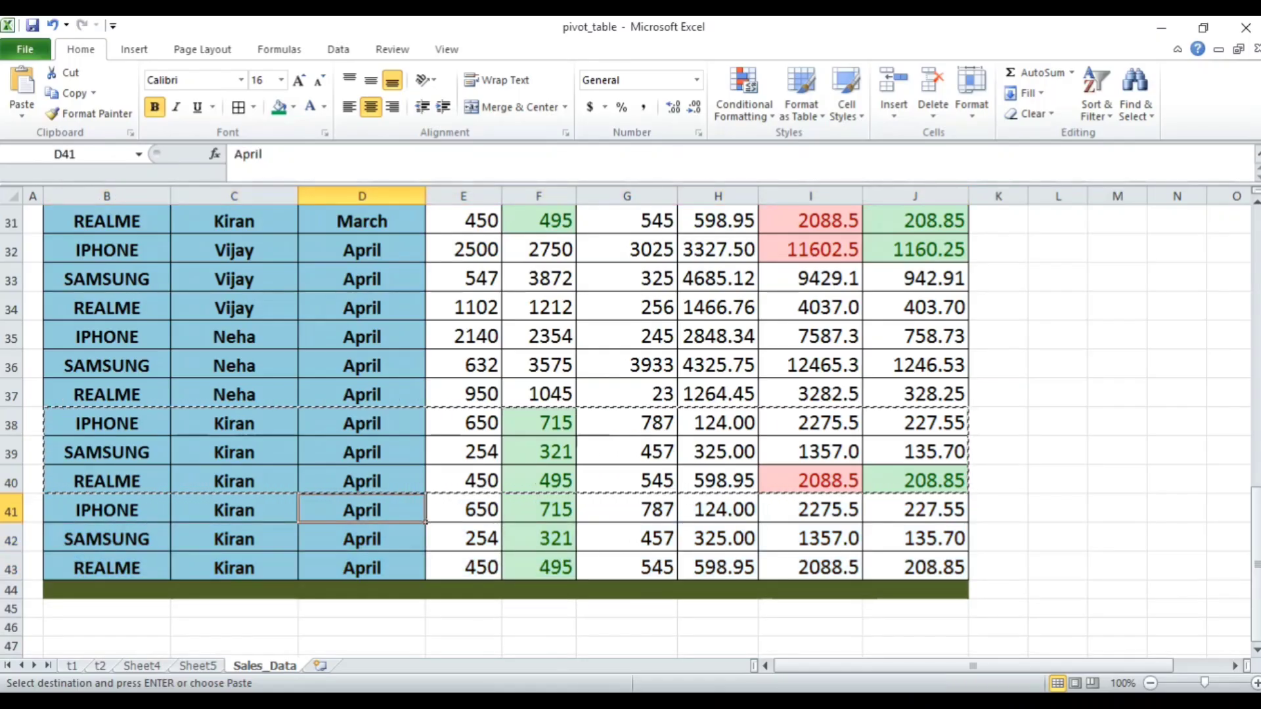
text(May)
key(Return)
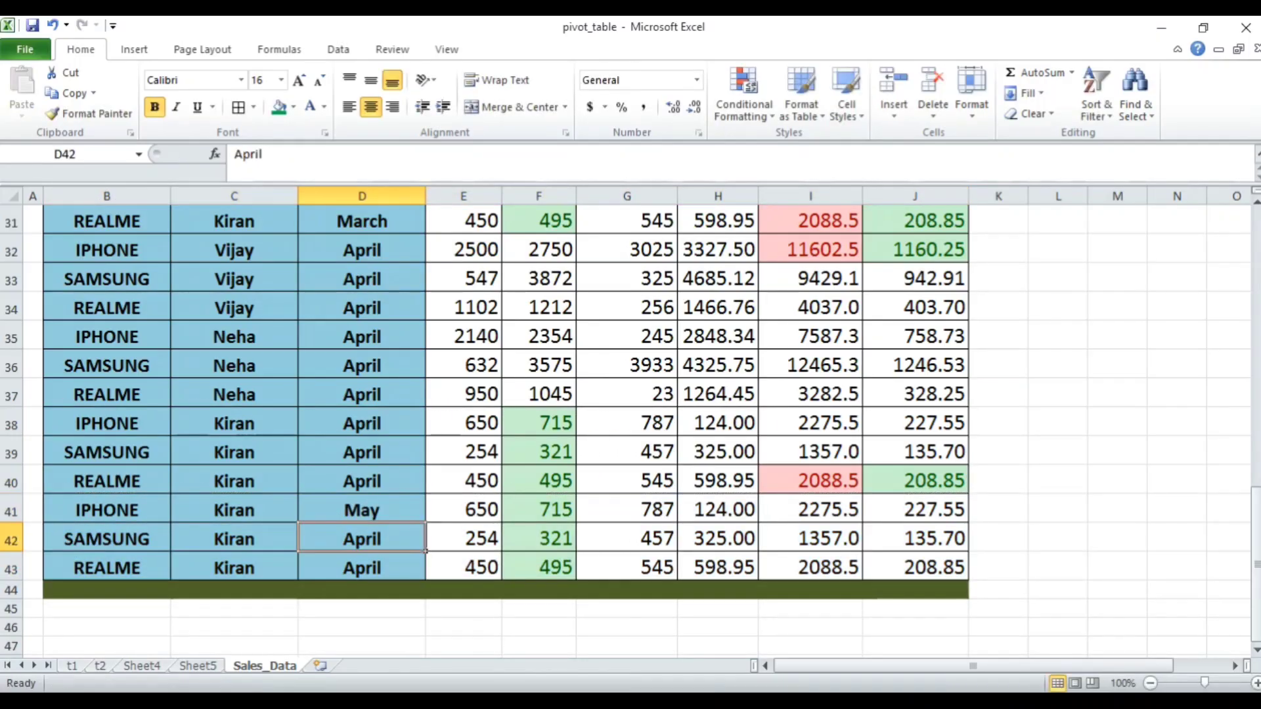
key(ctrl+d)
key(Down)
key(ctrl+d)
Enter the Tablets values 647, 684 and 685 in cells E41:E43 for the May rows.
key(Right)
key(Up)
key(Up)
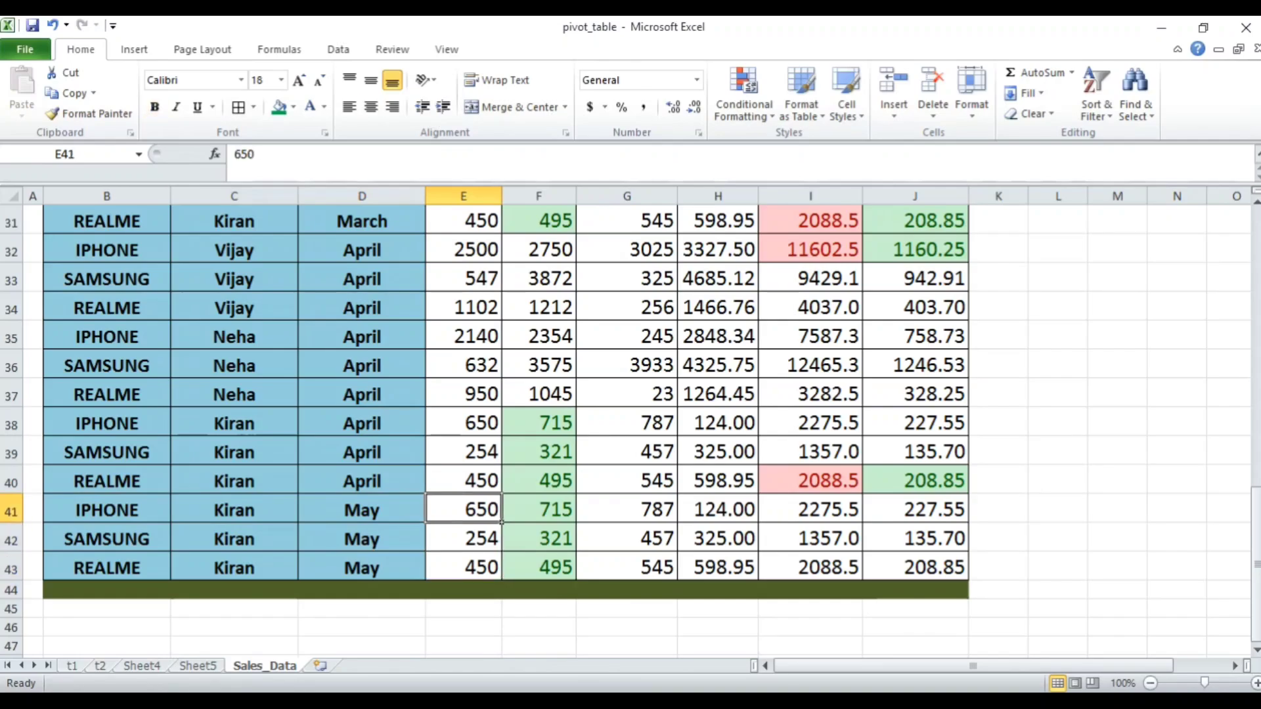
text(647)
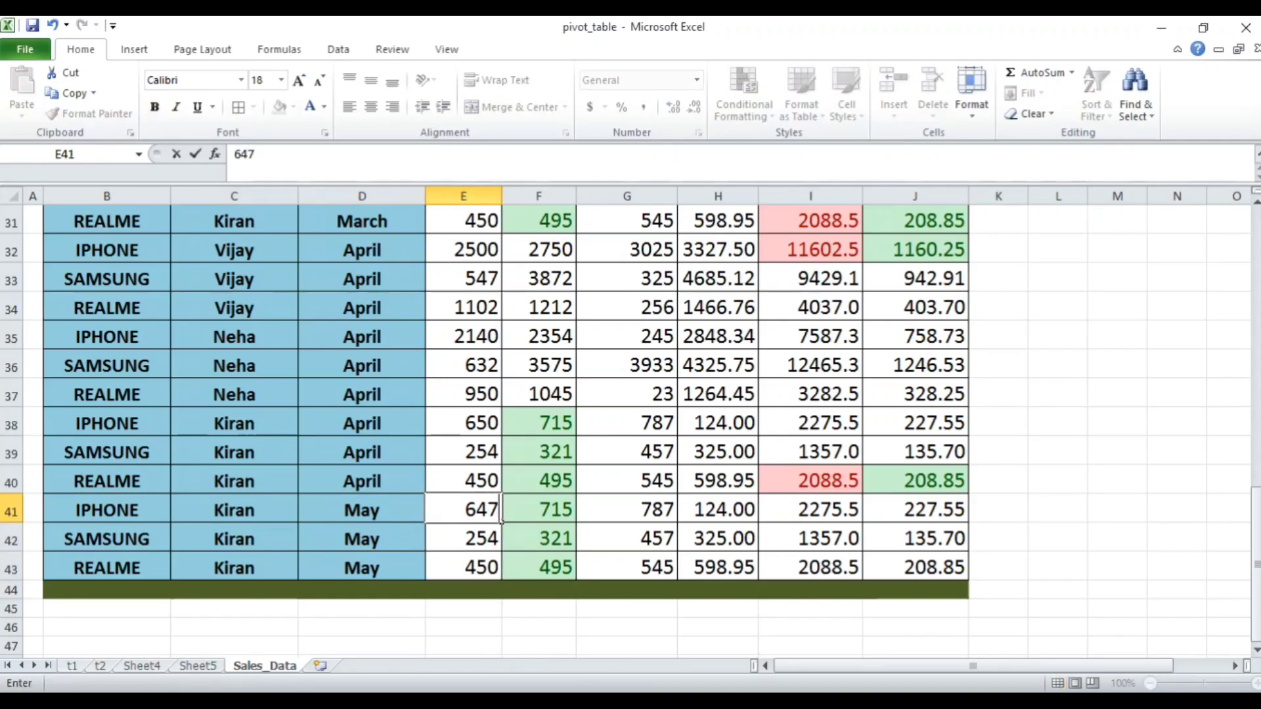
key(Return)
text(684)
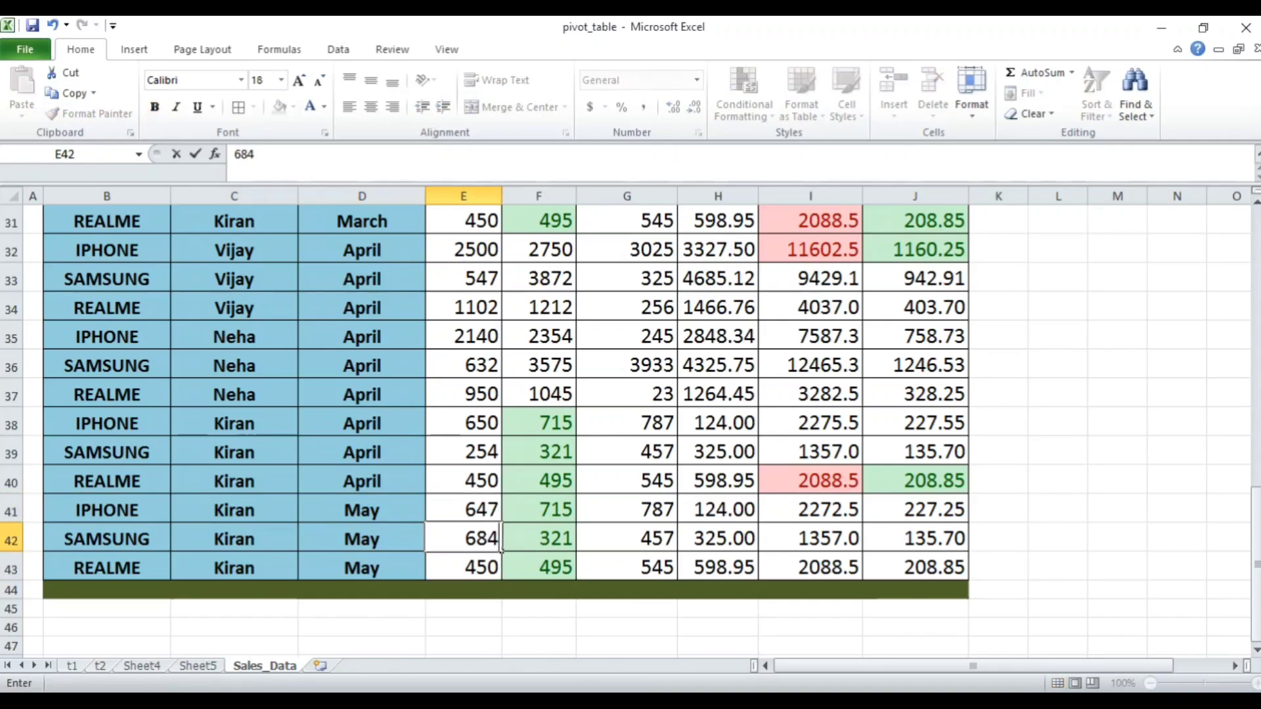
key(Return)
text(685)
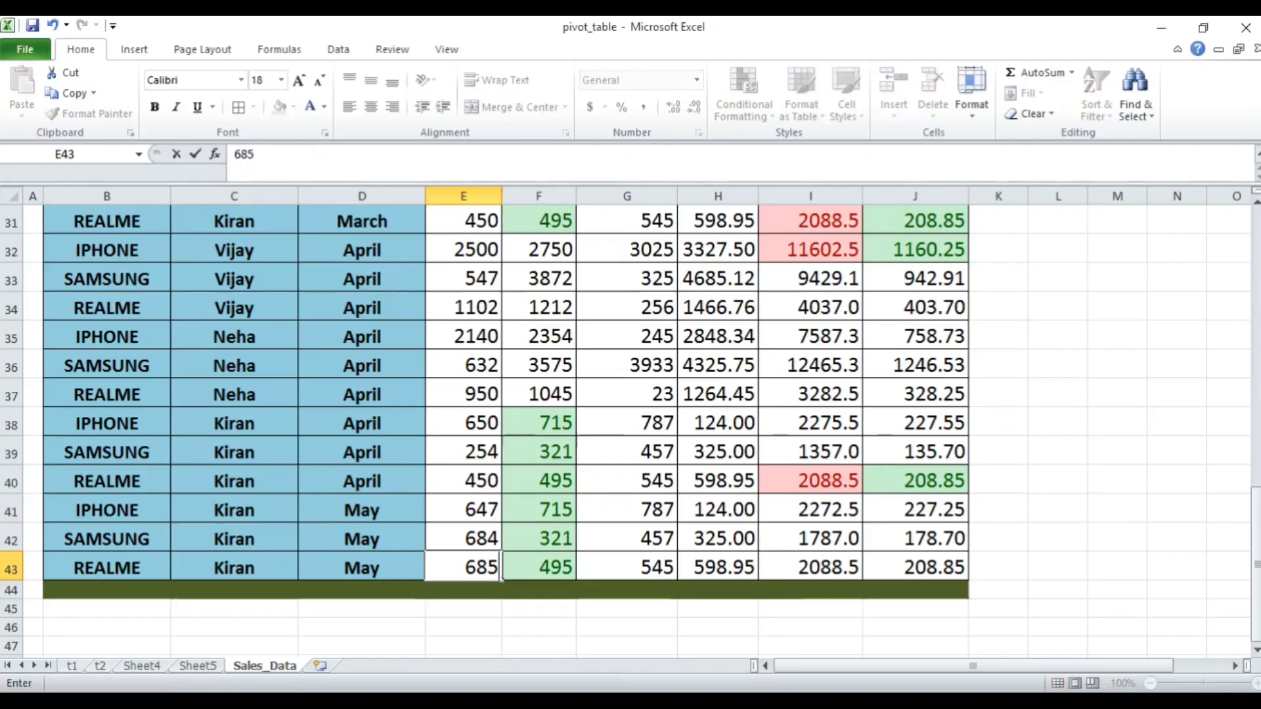
key(Right)
Enter the Mobile values 576, 455 and 343 in cells F41:F43 for the May rows.
key(Up)
key(Up)
text(576)
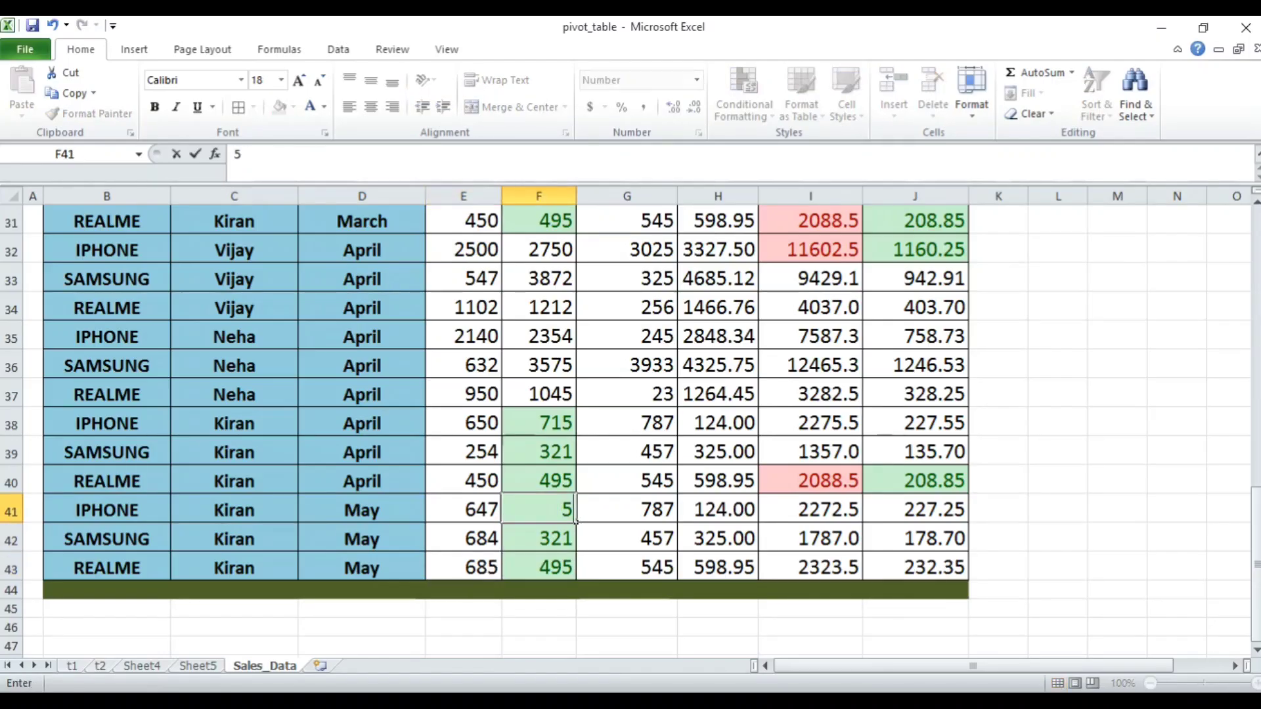
key(Return)
text(455)
key(Return)
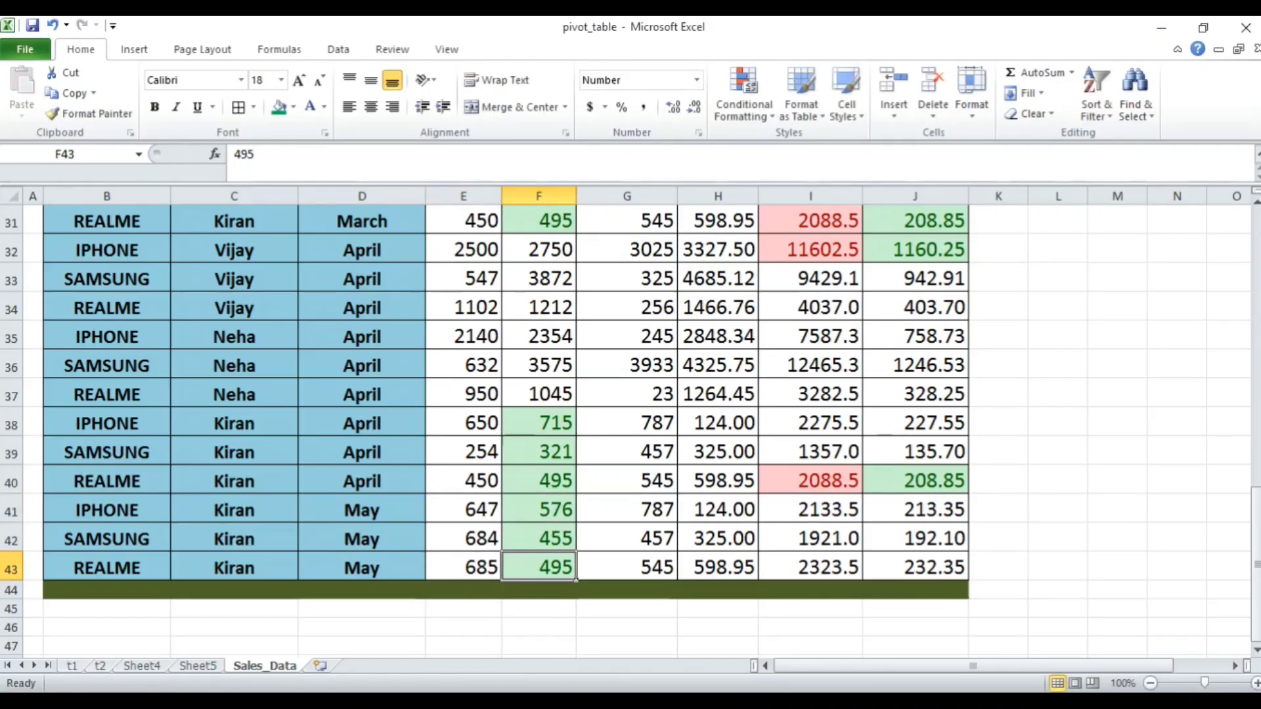
text(343)
key(Right)
Enter the Bluetooth values 345, 345 and 786 in cells G41:G43 for the May rows.
key(Up)
key(Up)
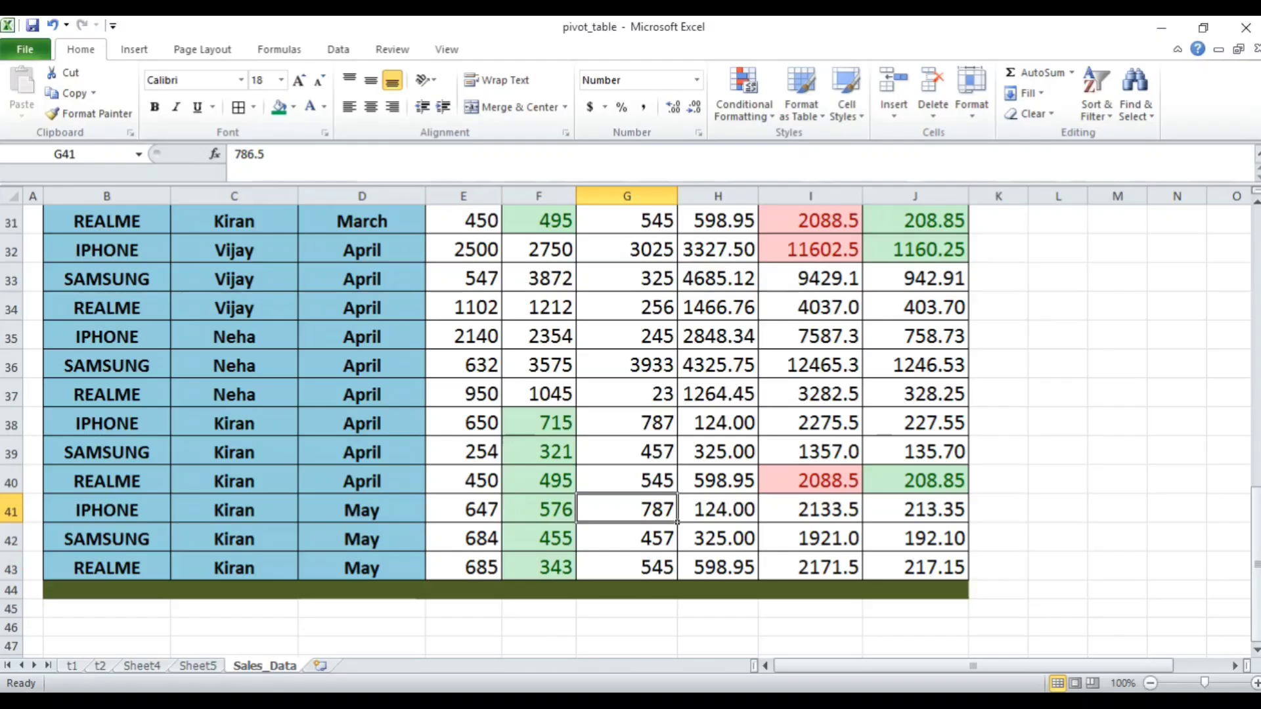
text(345)
key(Return)
text(34534)
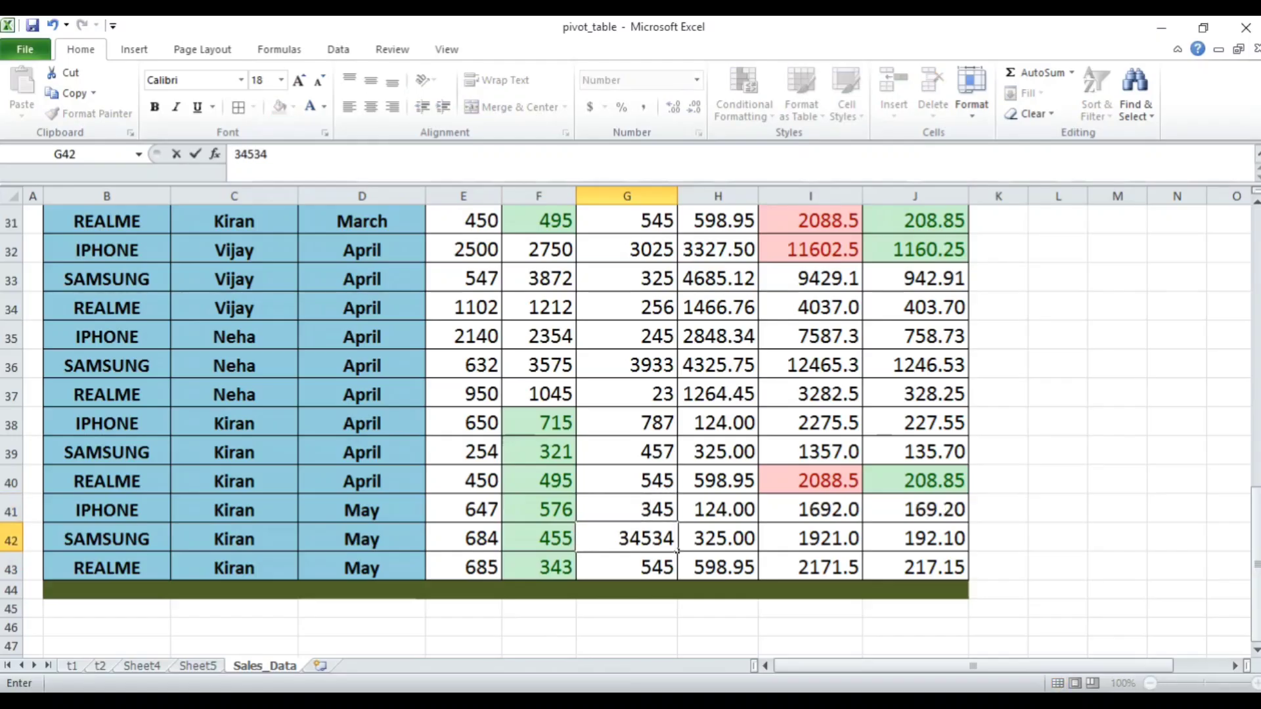
key(BackSpace)
key(BackSpace)
key(Return)
text(78)
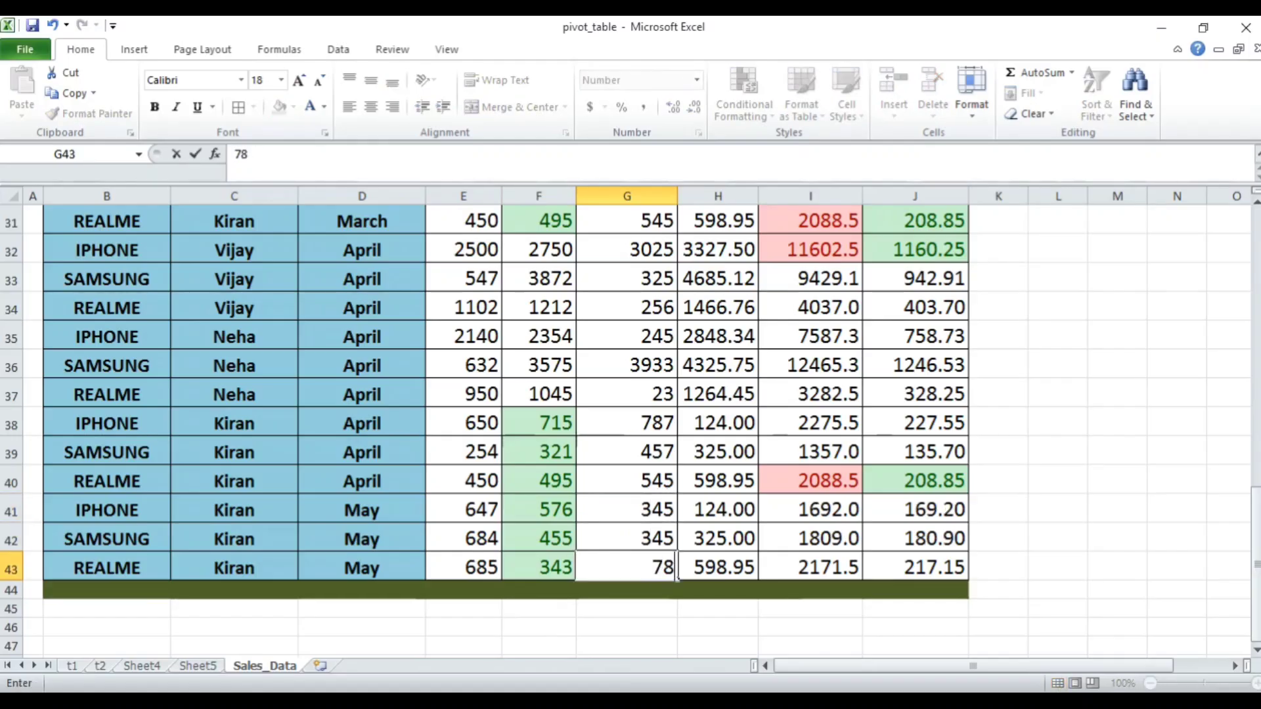
text(6)
key(Return)
Enter the Laptop values 456, 876 and 456 in cells H41:H43 for the May rows.
key(Up)
key(Up)
key(Up)
key(Right)
text(4)
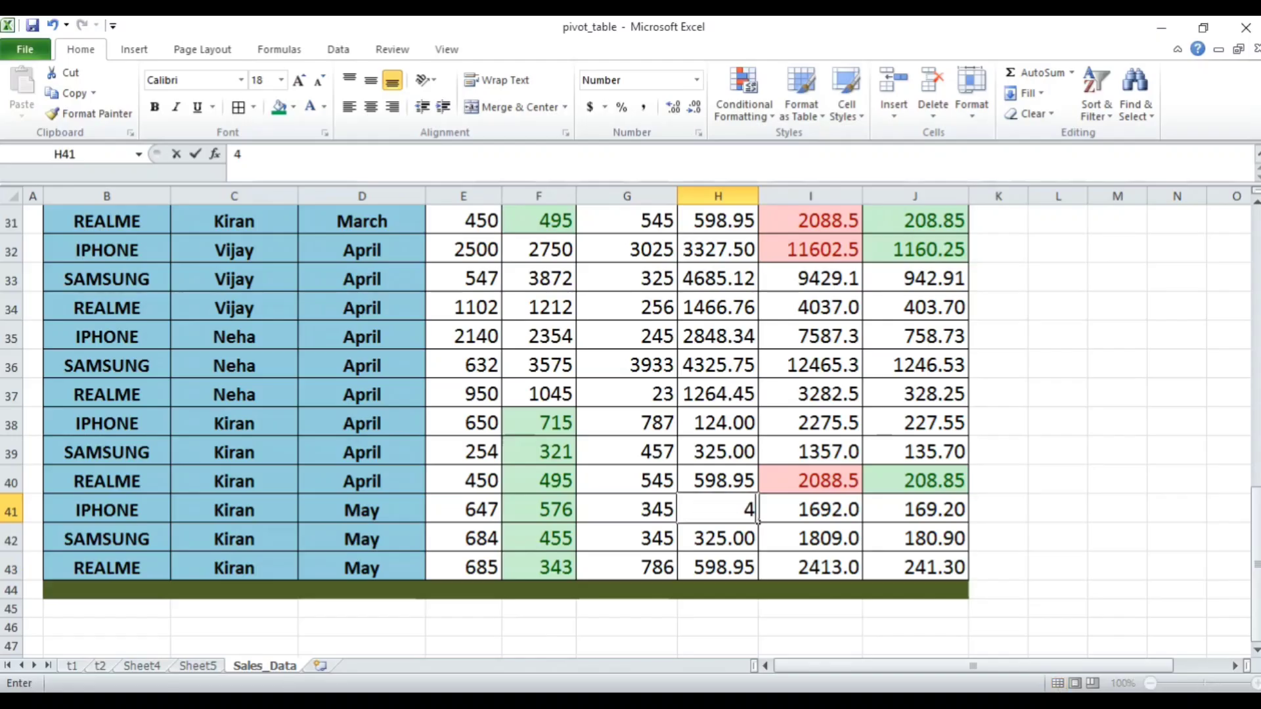
text(56)
key(Return)
text(8)
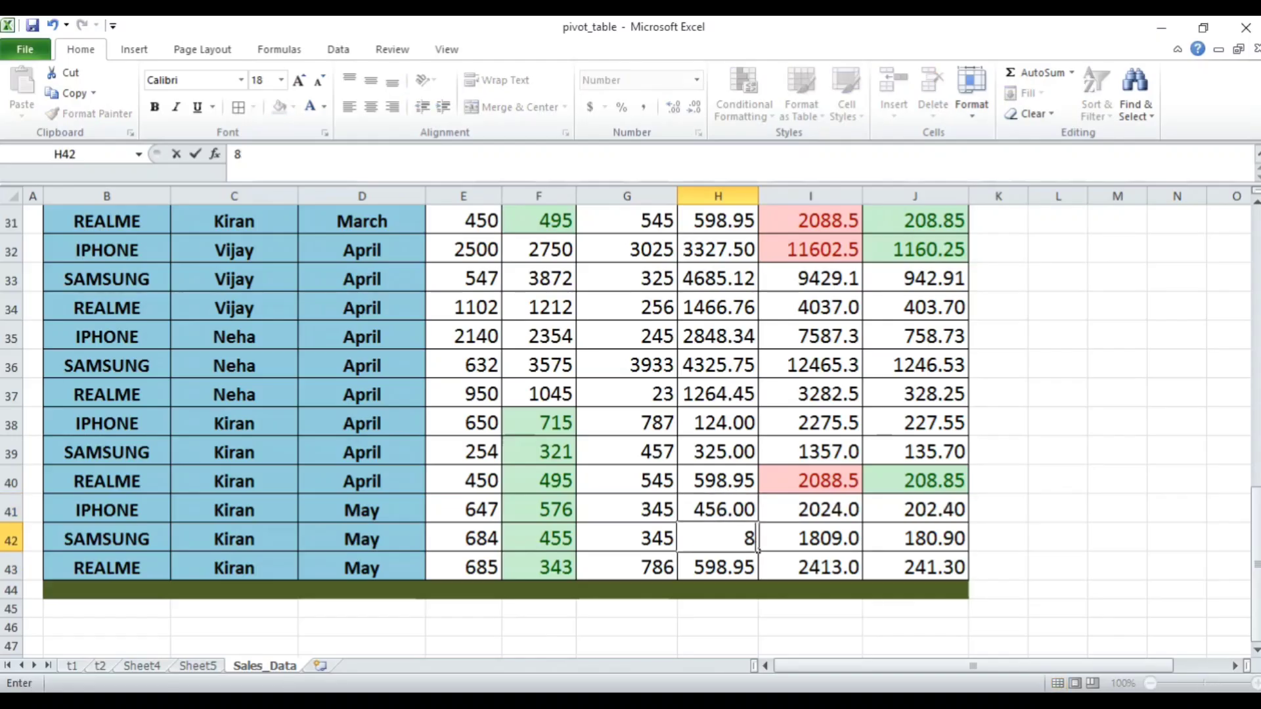
text(76)
key(Return)
text(45)
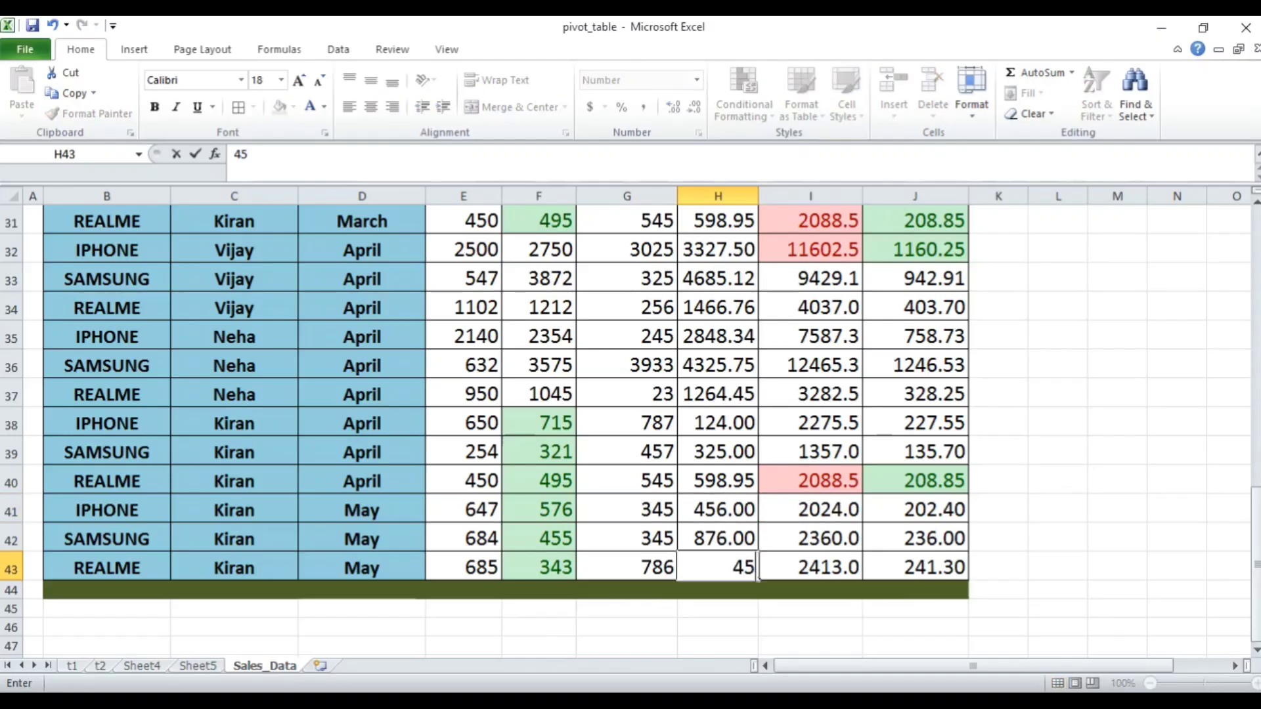
text(6)
key(Return)
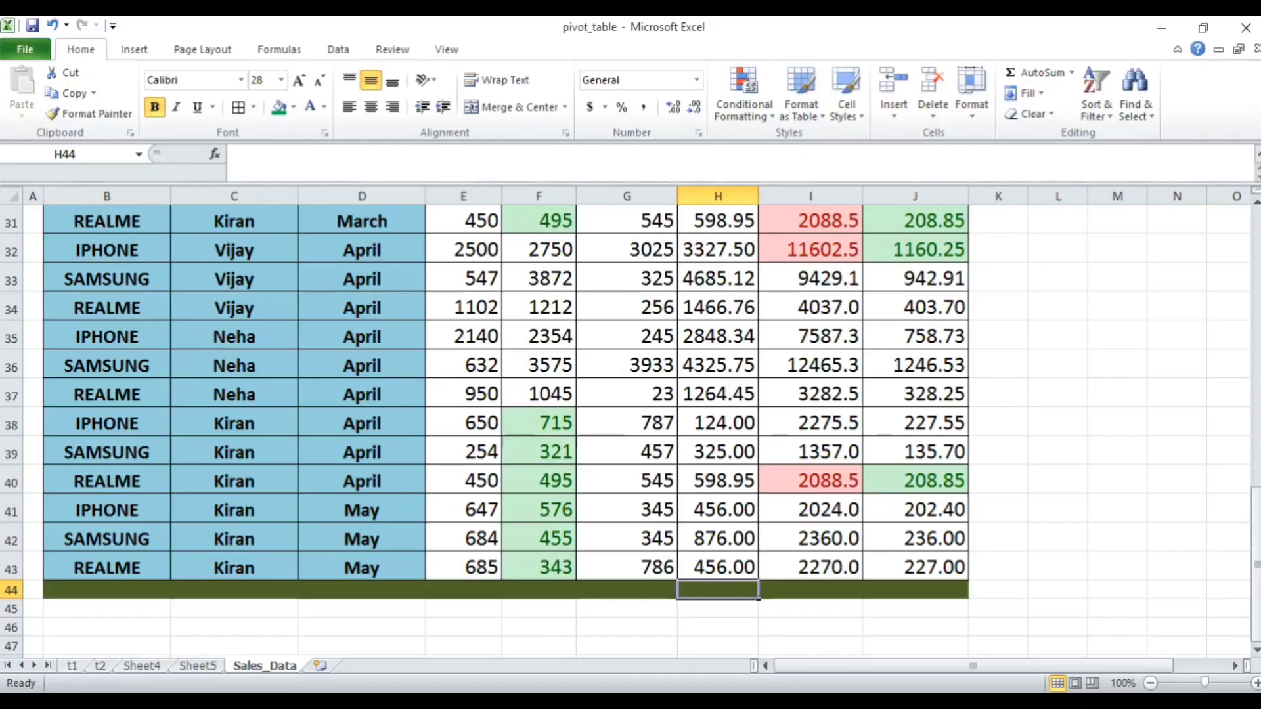
Change the data source of the PivotTable on Sheet4 to the range Sales_Data!$B$4:$J$43.
click(141, 665)
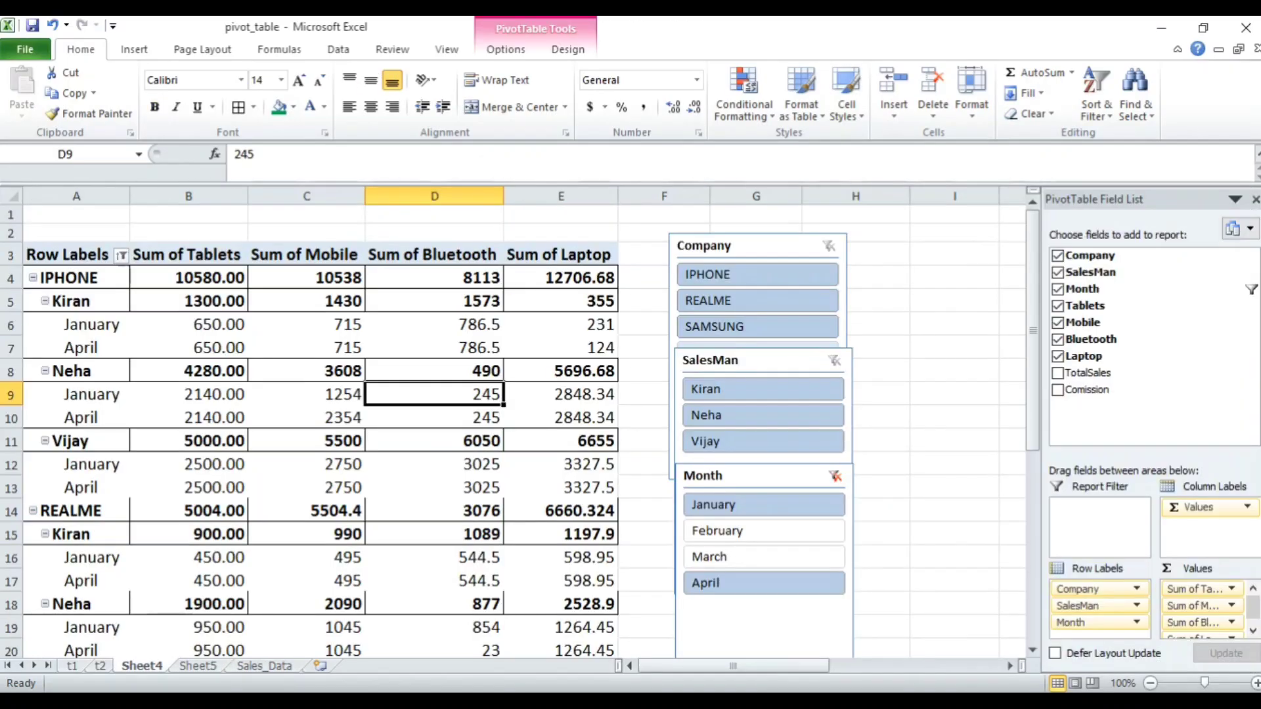
click(460, 325)
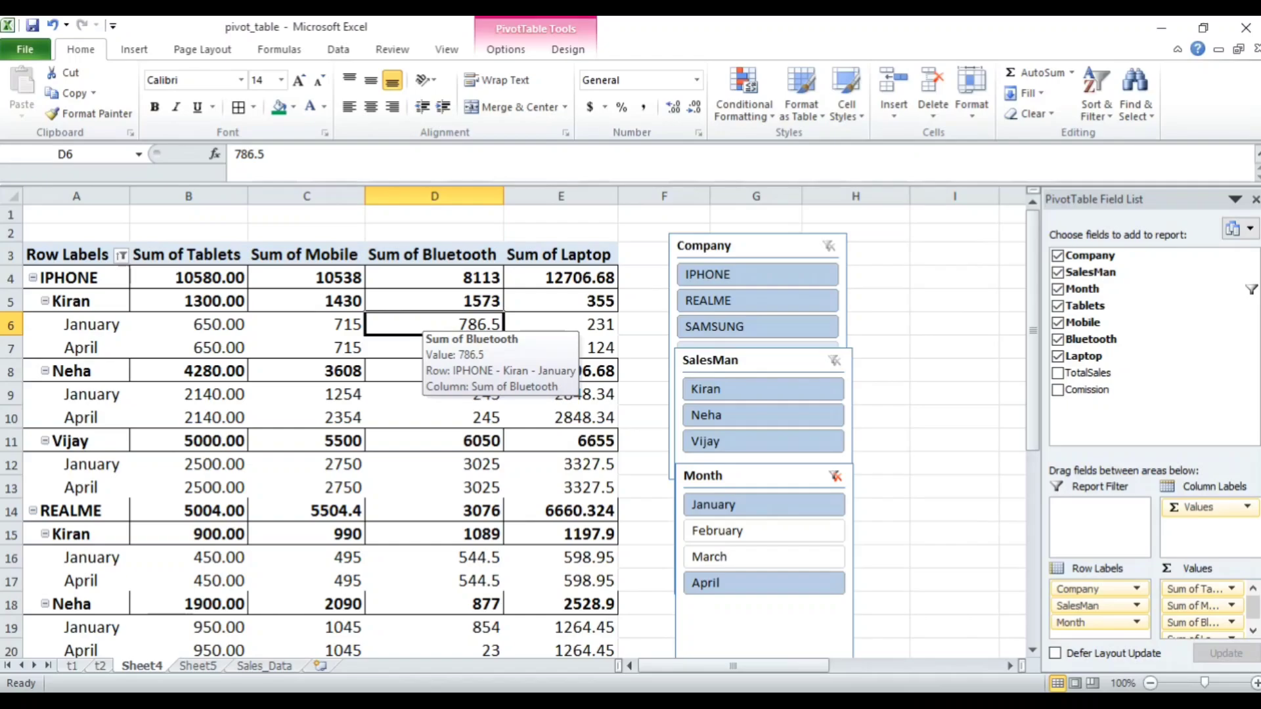
click(506, 49)
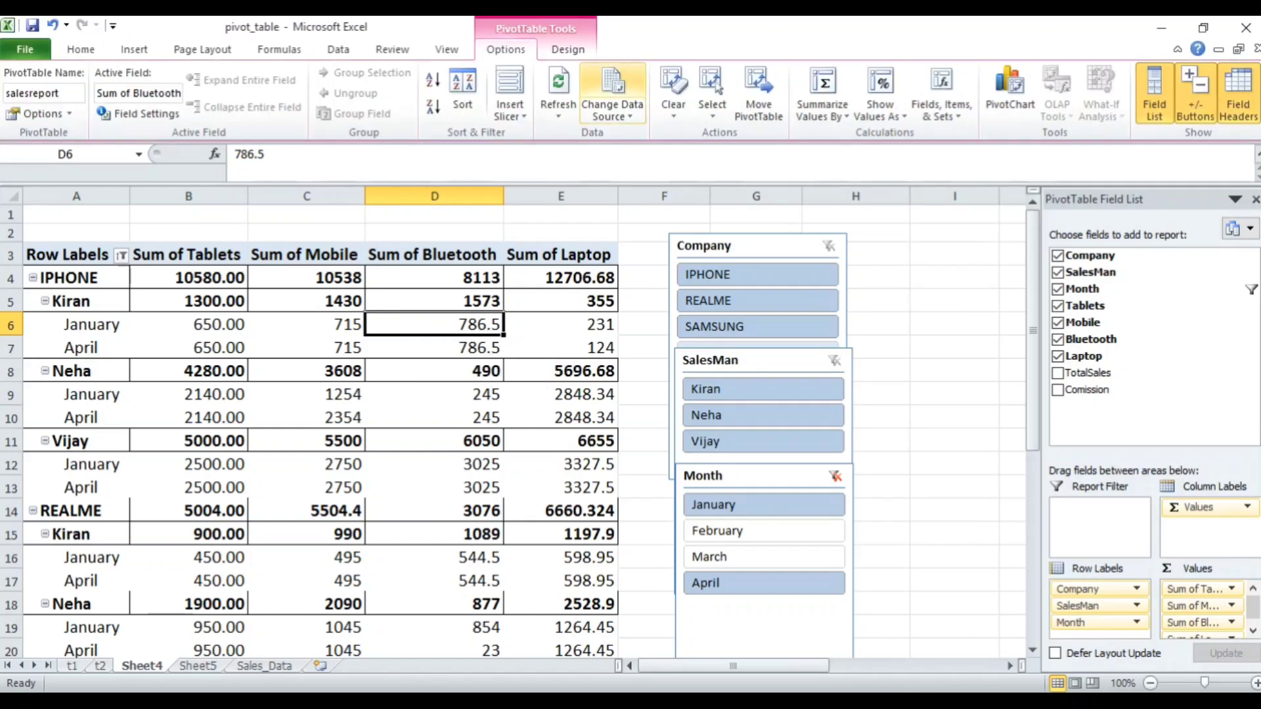
click(612, 89)
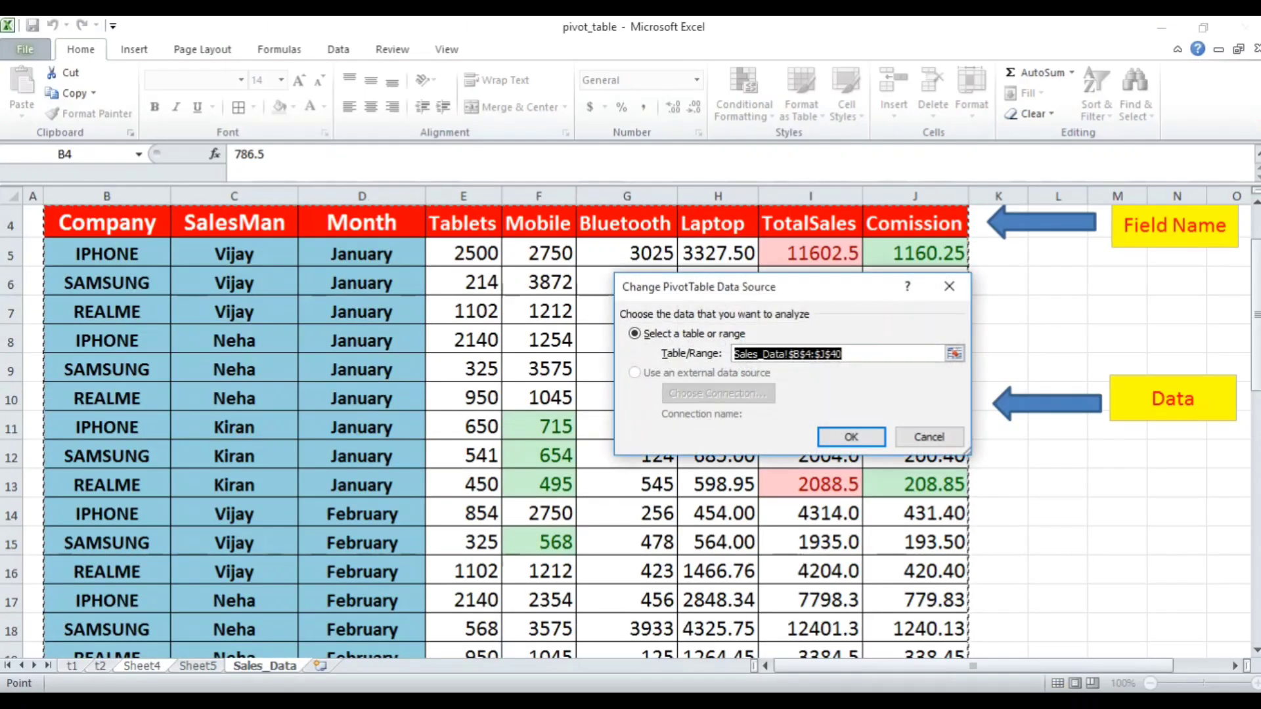
scroll(329, 427, down, 11)
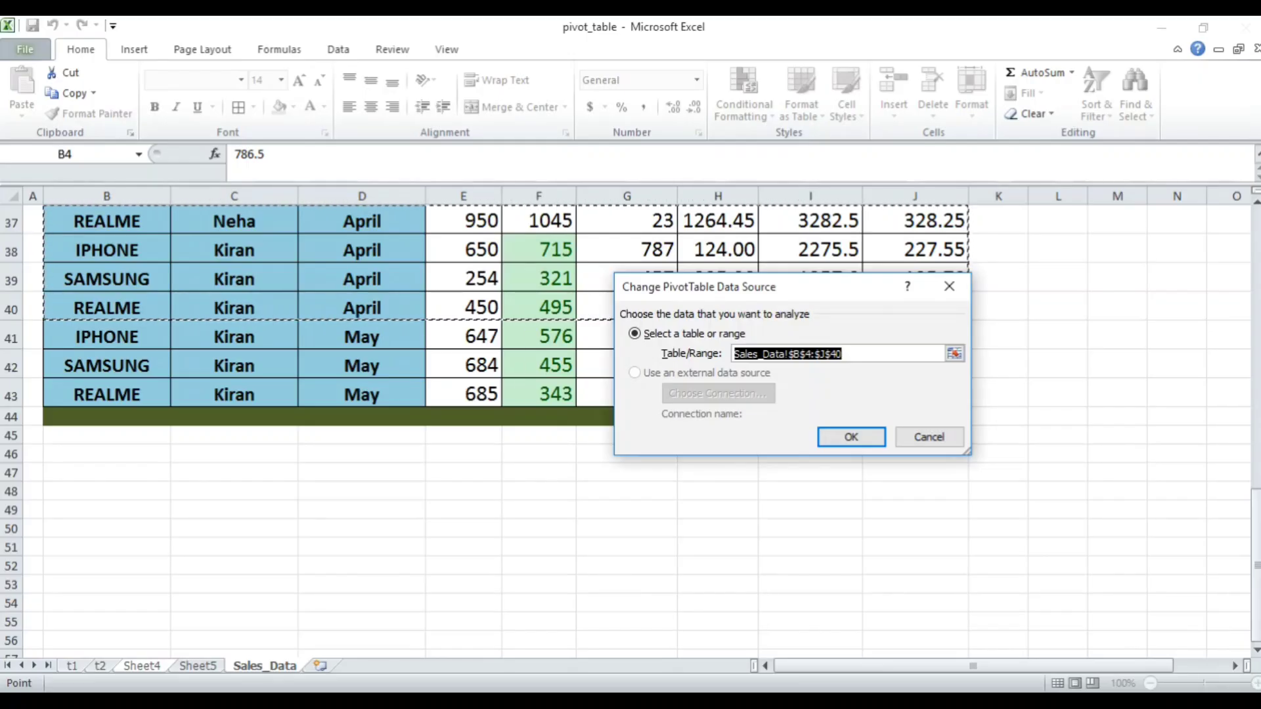
key(shift+Down)
key(shift+Down)
key(shift+Down)
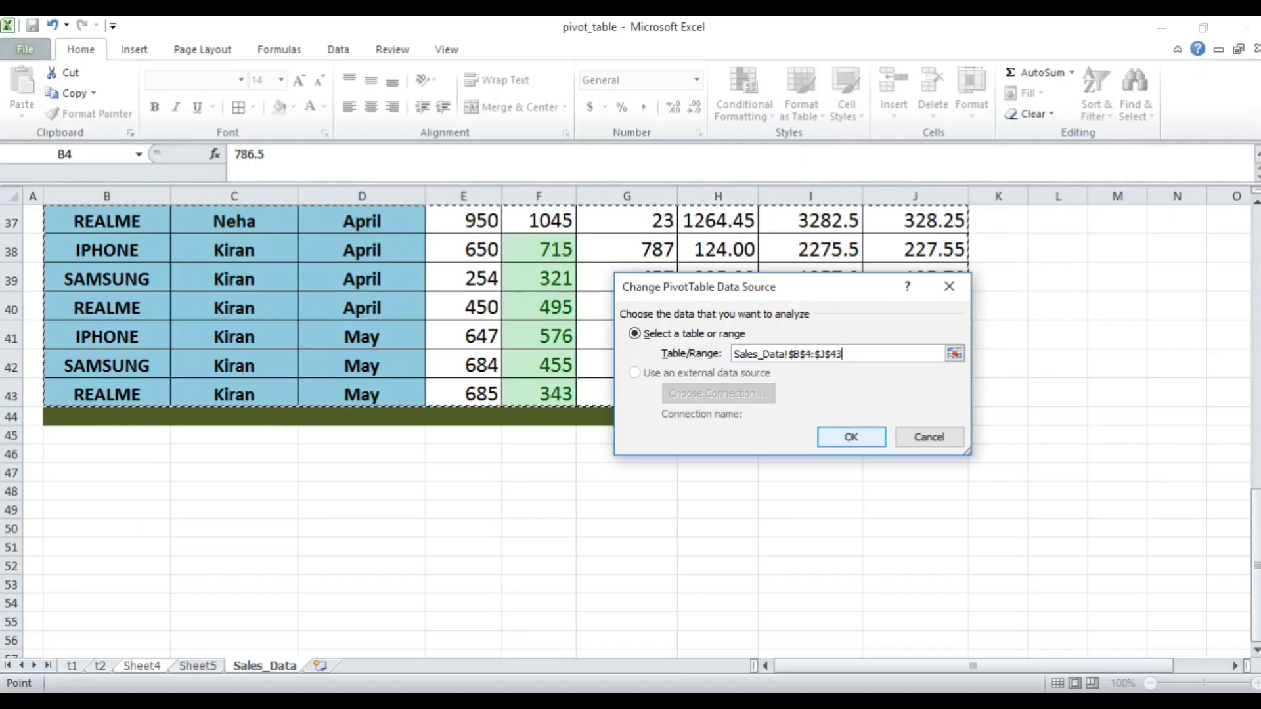
key(Return)
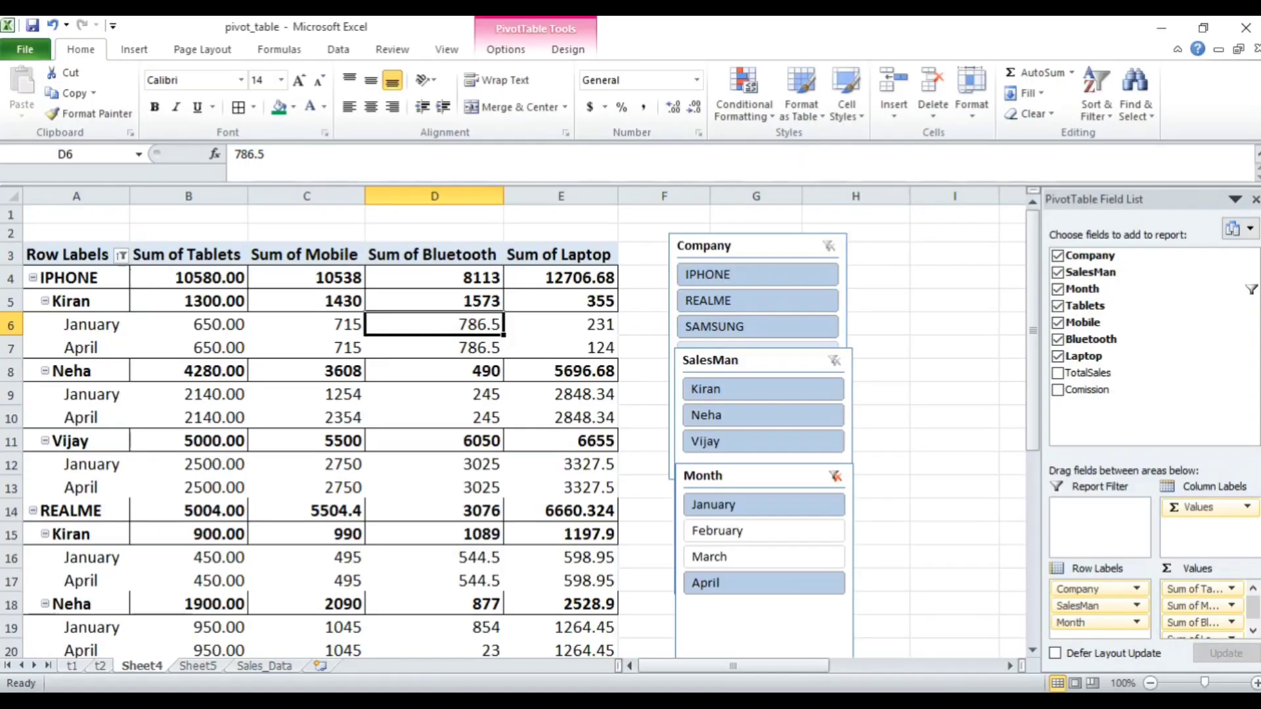
Extend the salesreport PivotTable's source range to Sales_Data!$B$4:$J$43 so it includes the three May rows.
click(506, 49)
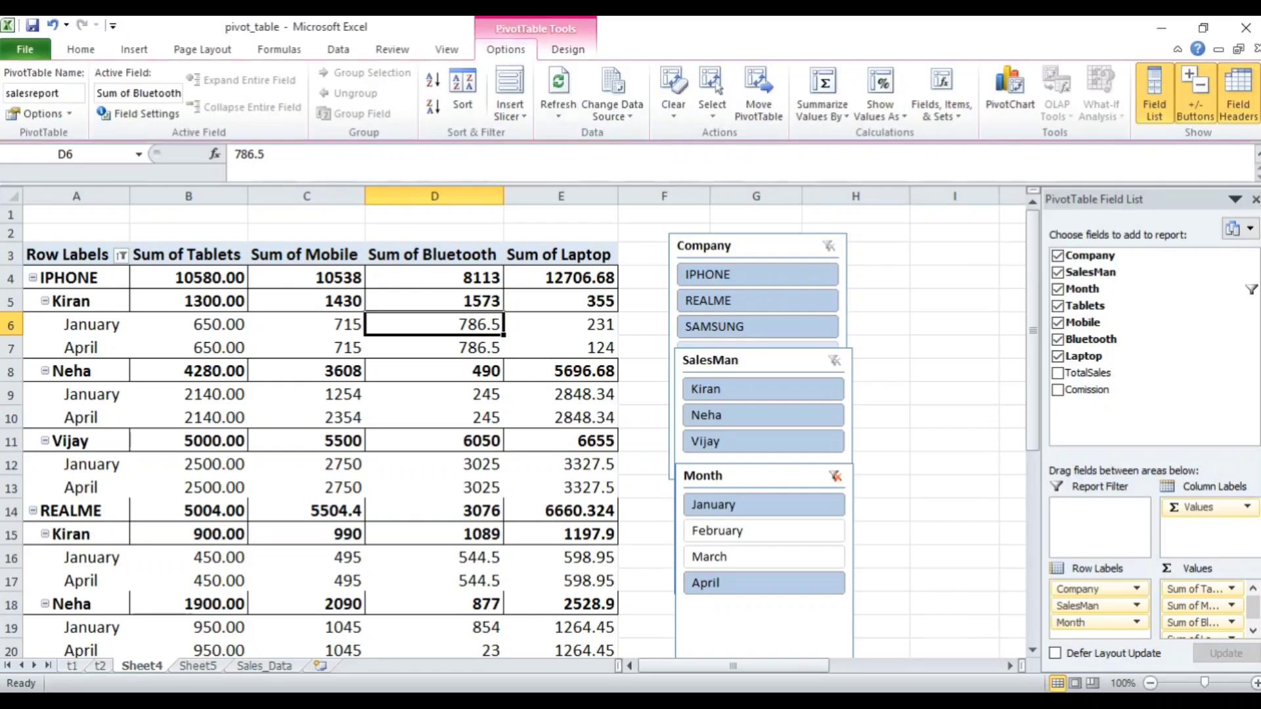
click(612, 89)
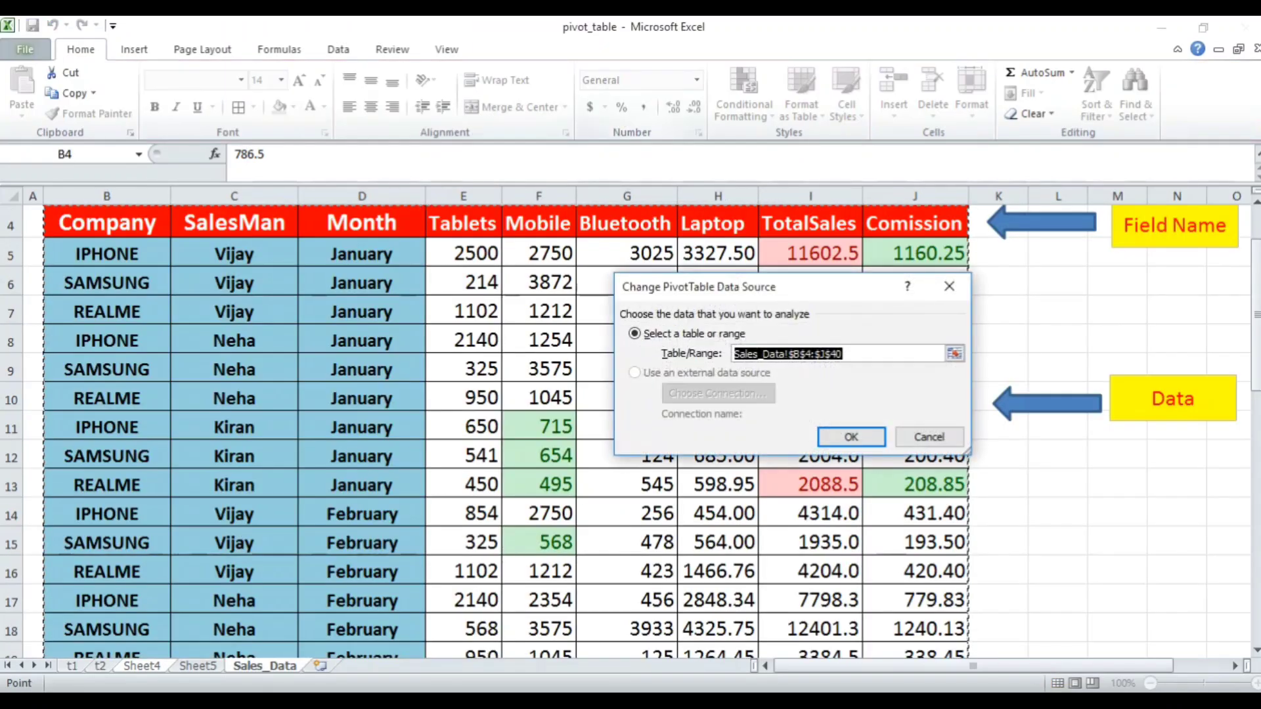
scroll(460, 427, down, 7)
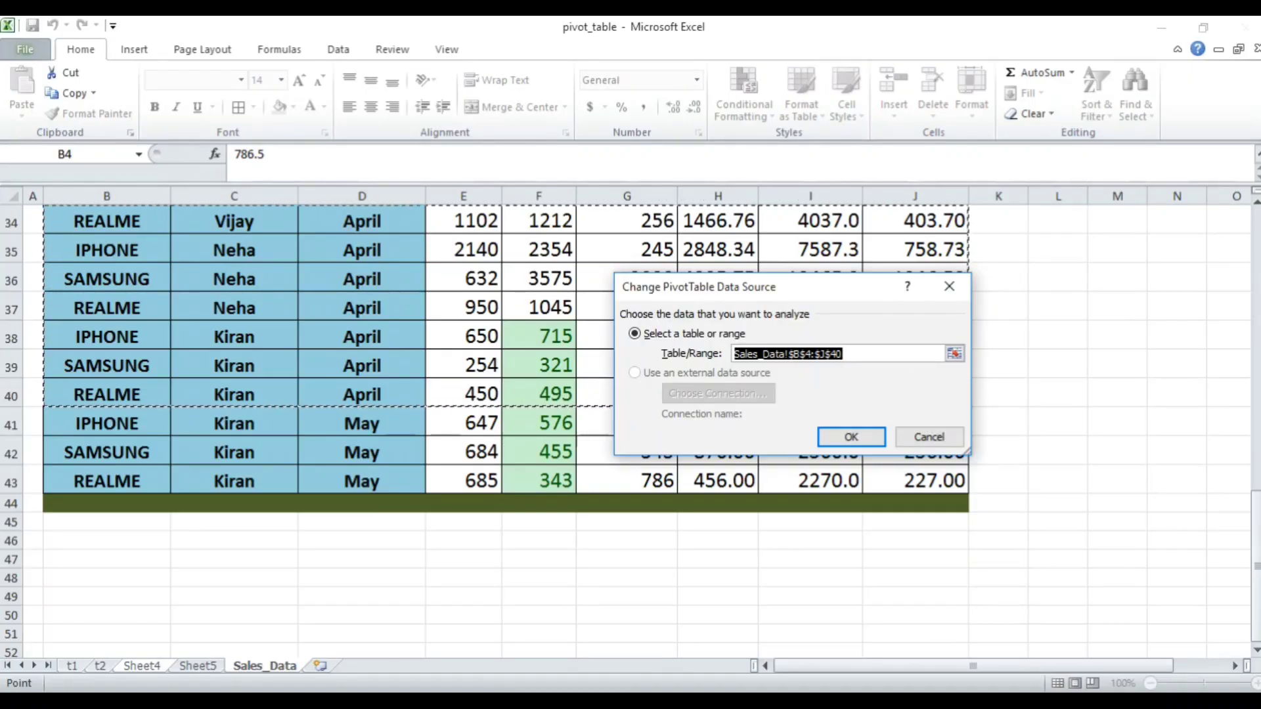
key(shift+Down)
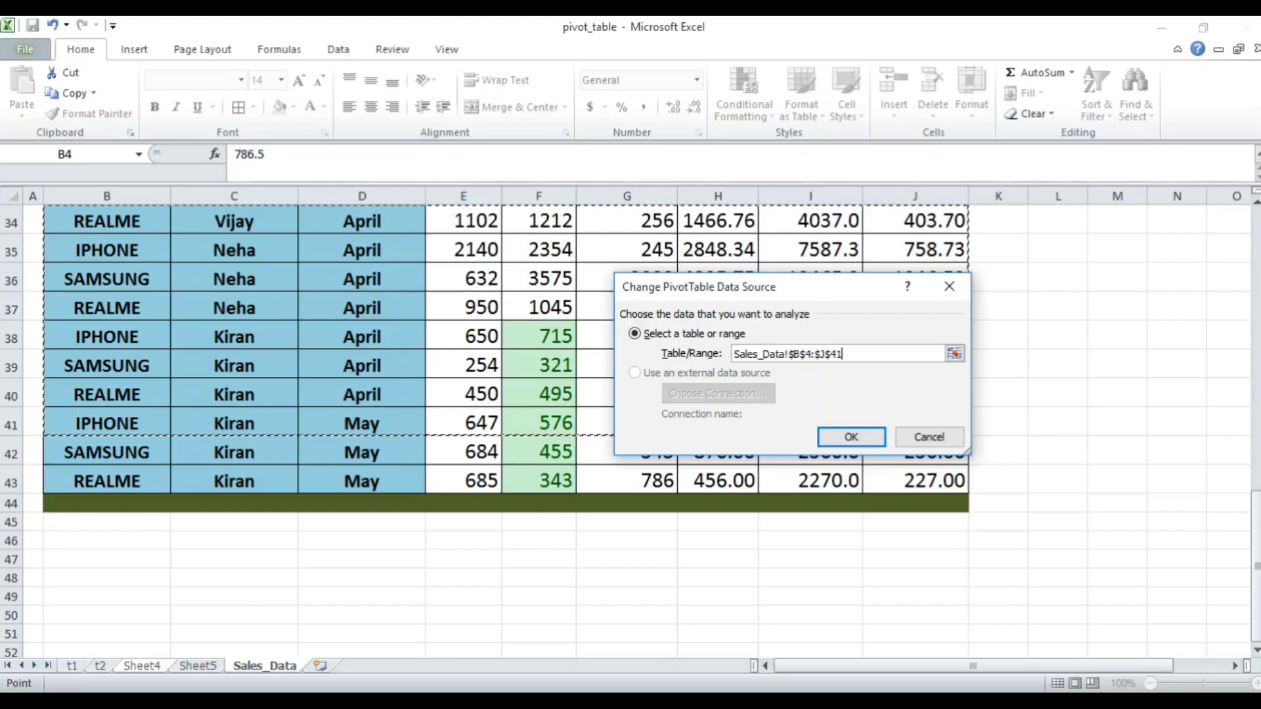
key(shift+Down)
key(shift+Down)
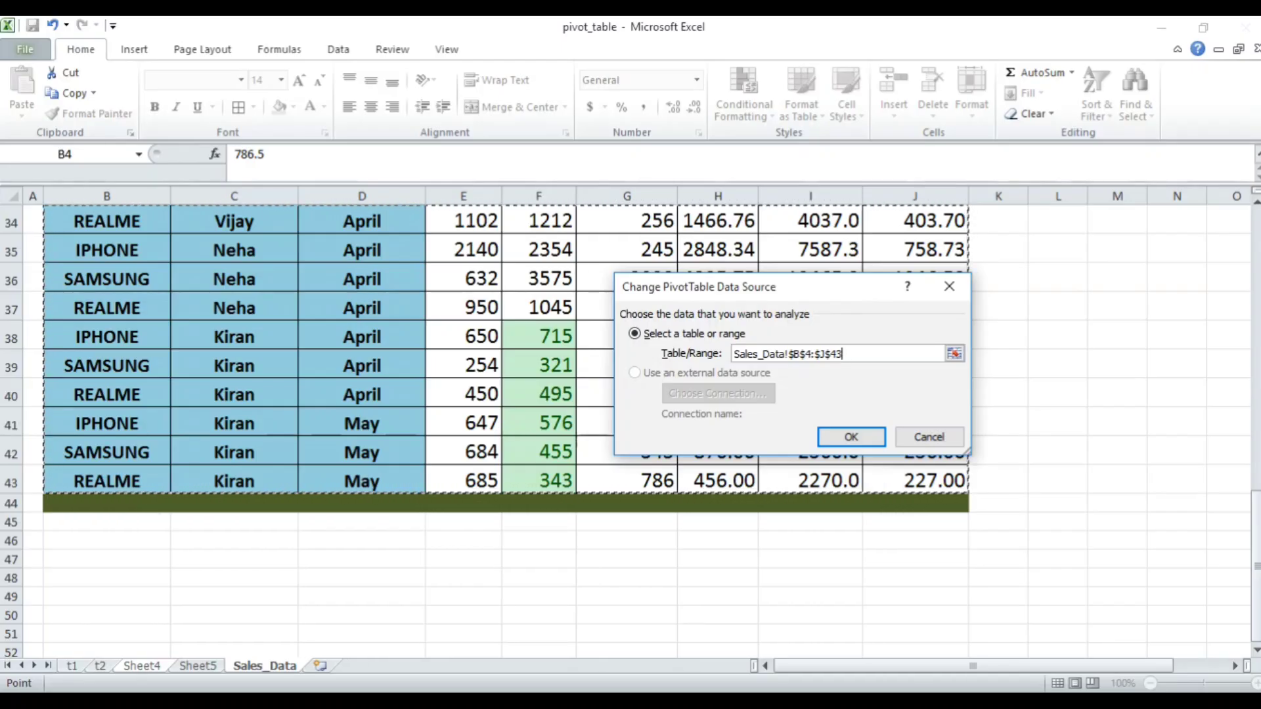
key(Return)
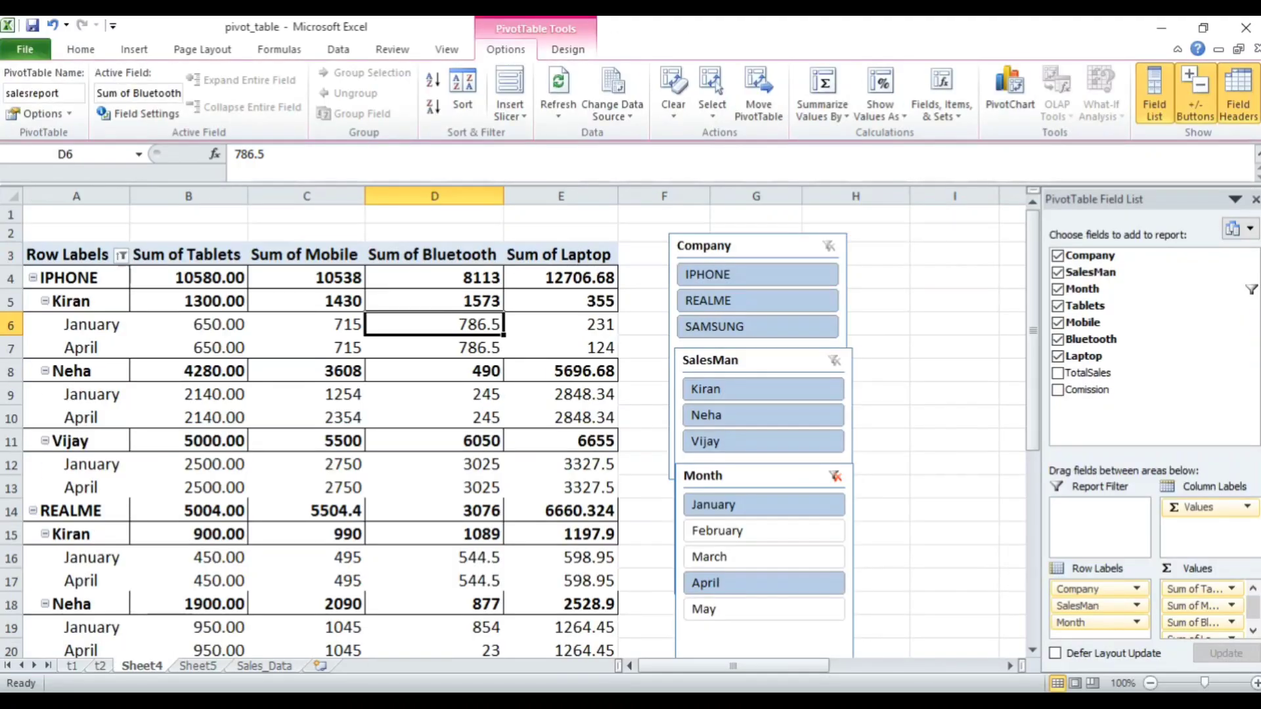
Filter the report to May with the Month slicer and examine the salesman rows under each company.
click(435, 418)
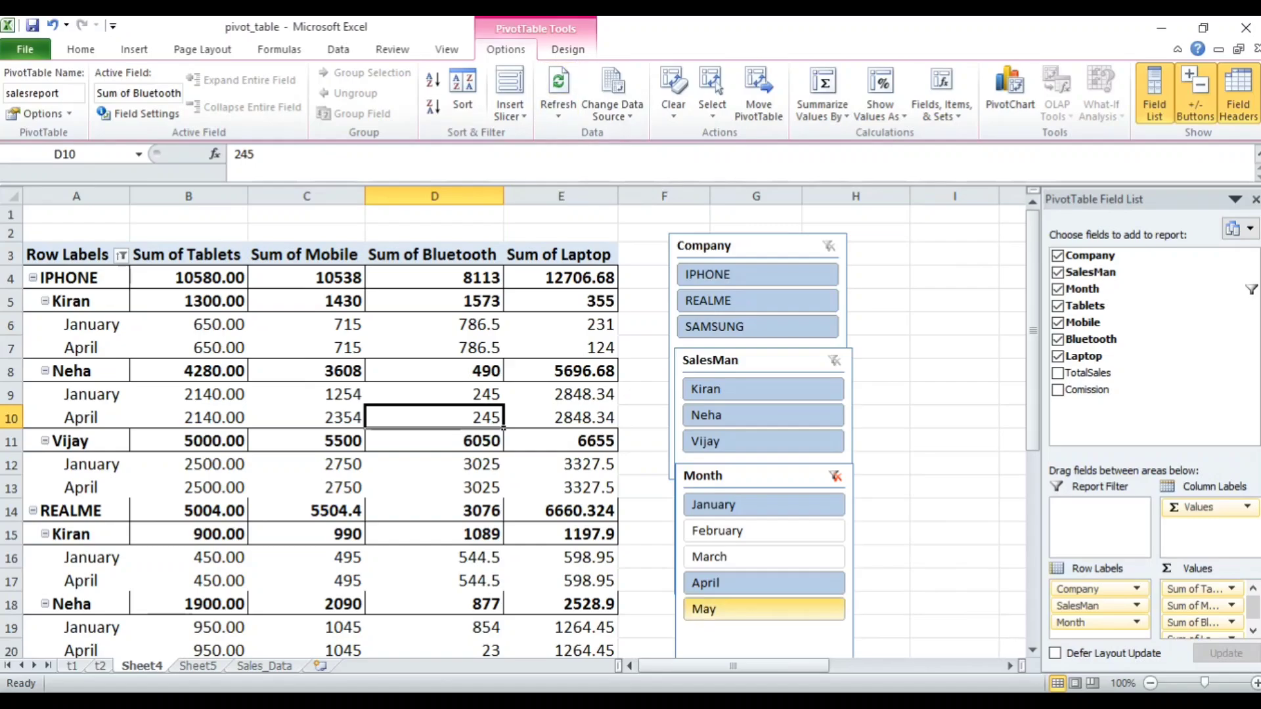
scroll(315, 463, down, 4)
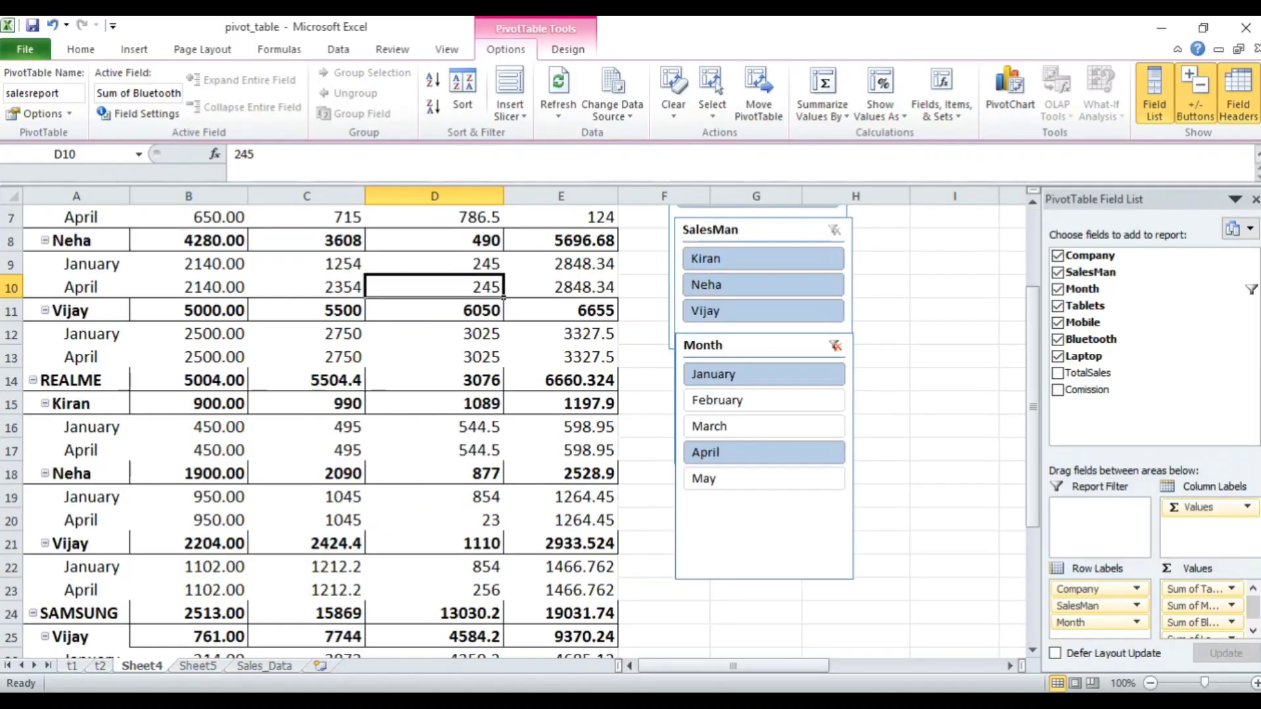
scroll(315, 462, down, 2)
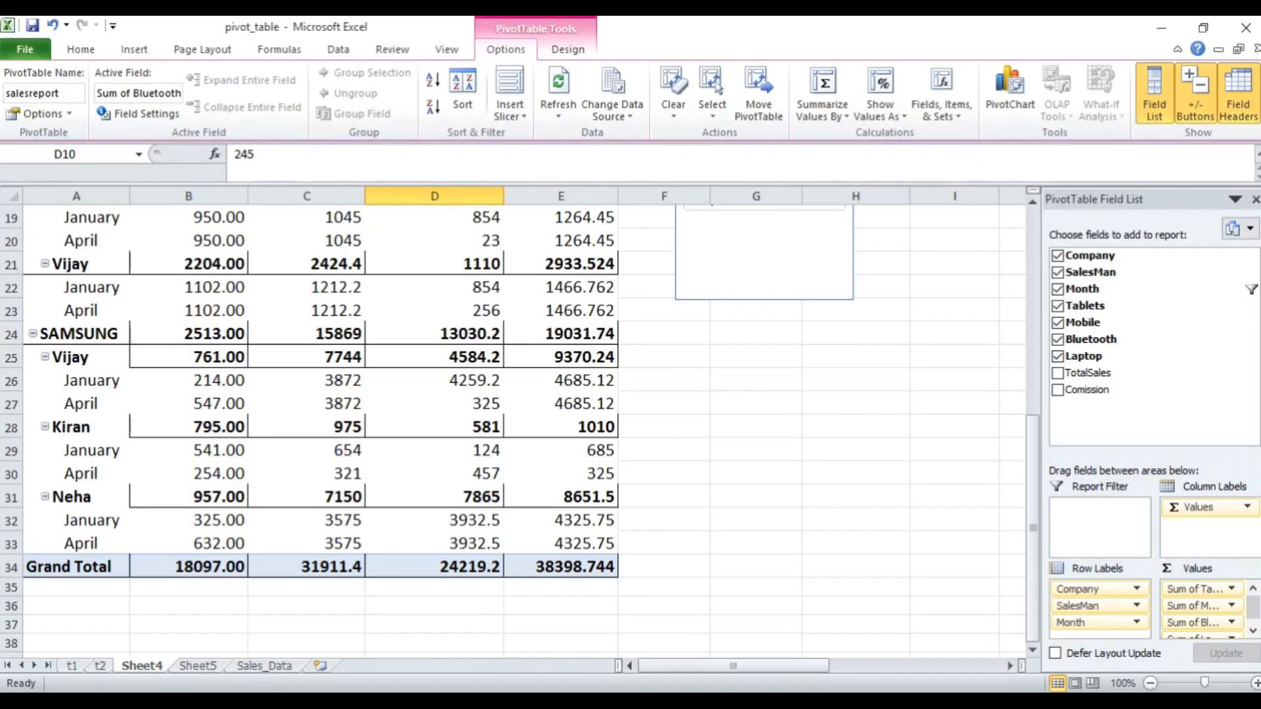
scroll(315, 463, up, 6)
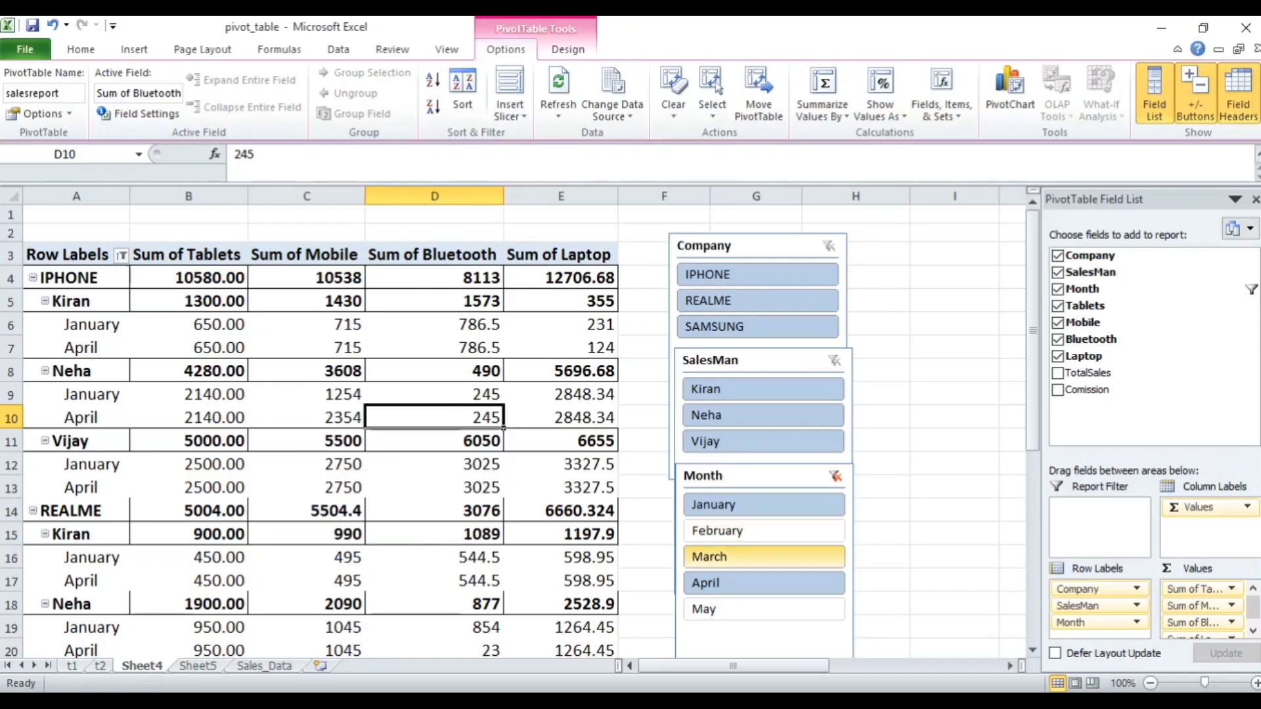
click(763, 609)
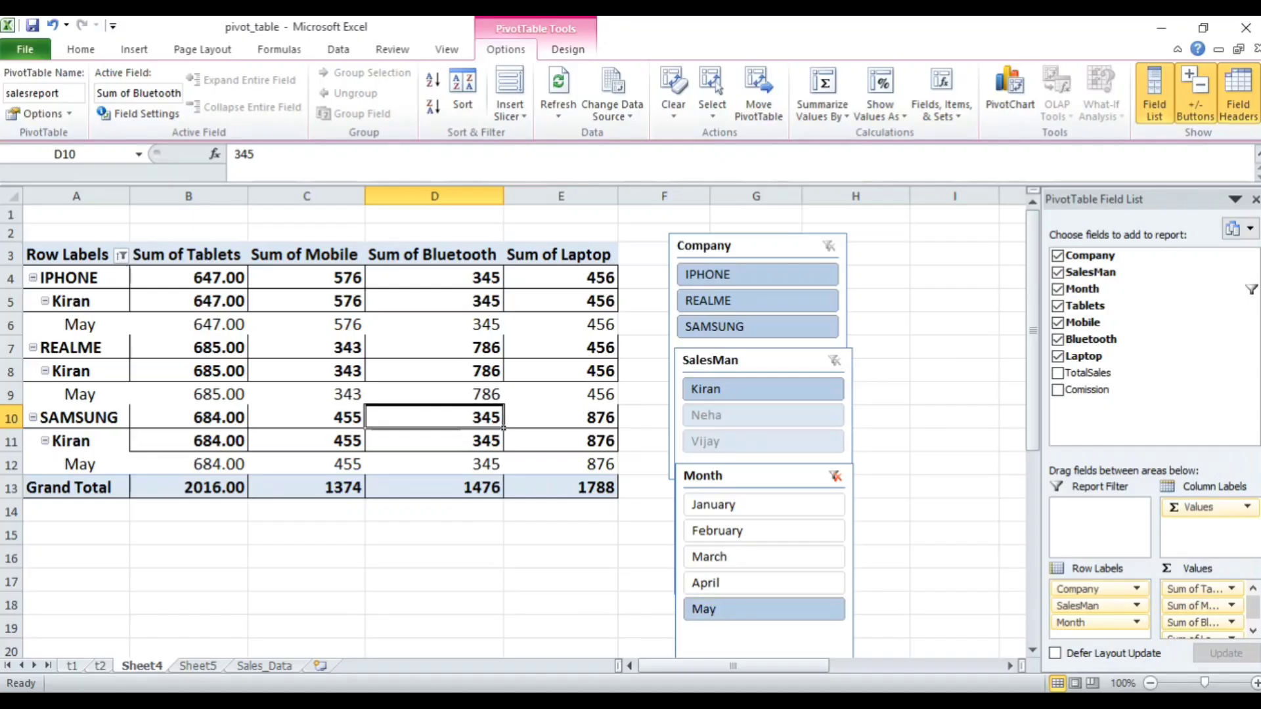
click(92, 301)
click(92, 371)
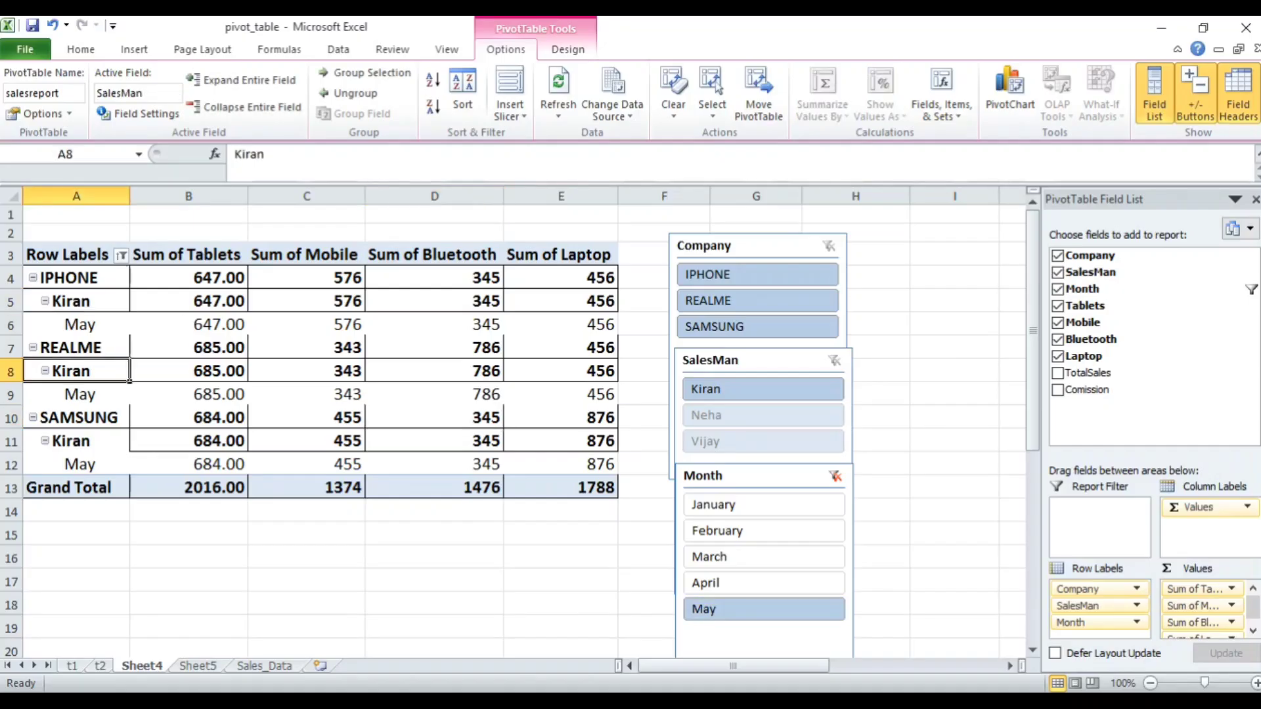
click(92, 441)
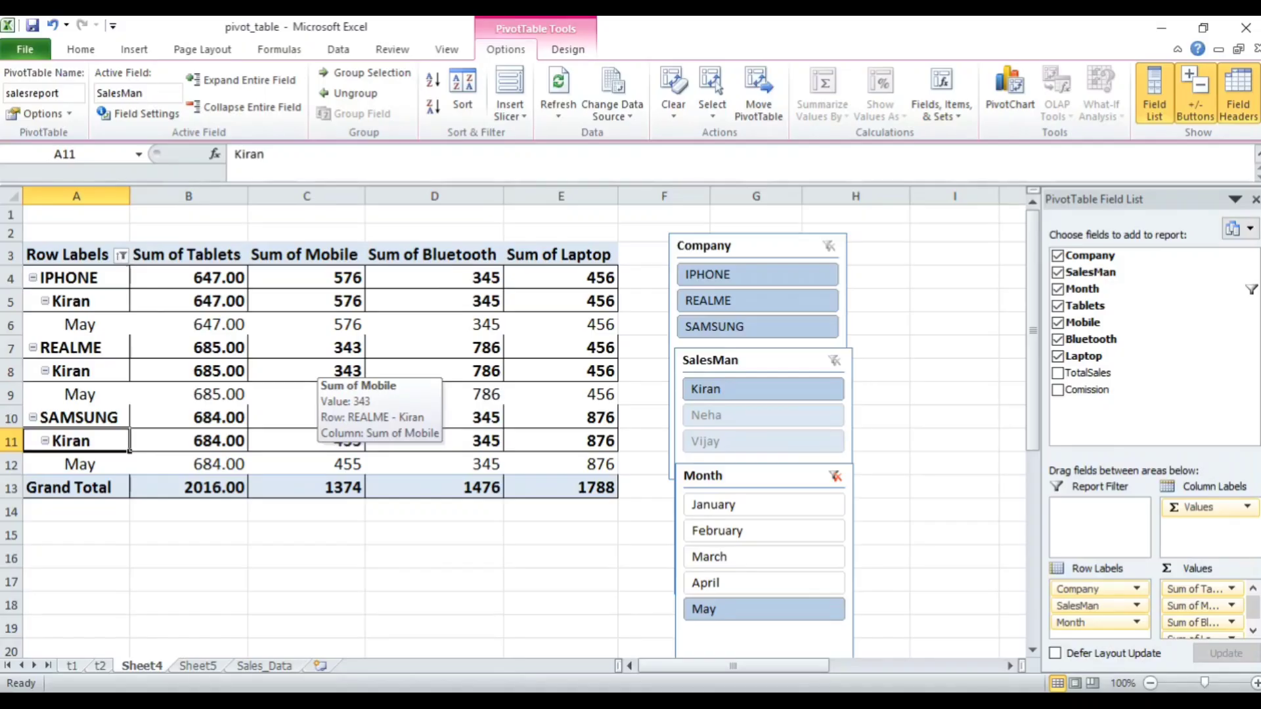
click(309, 300)
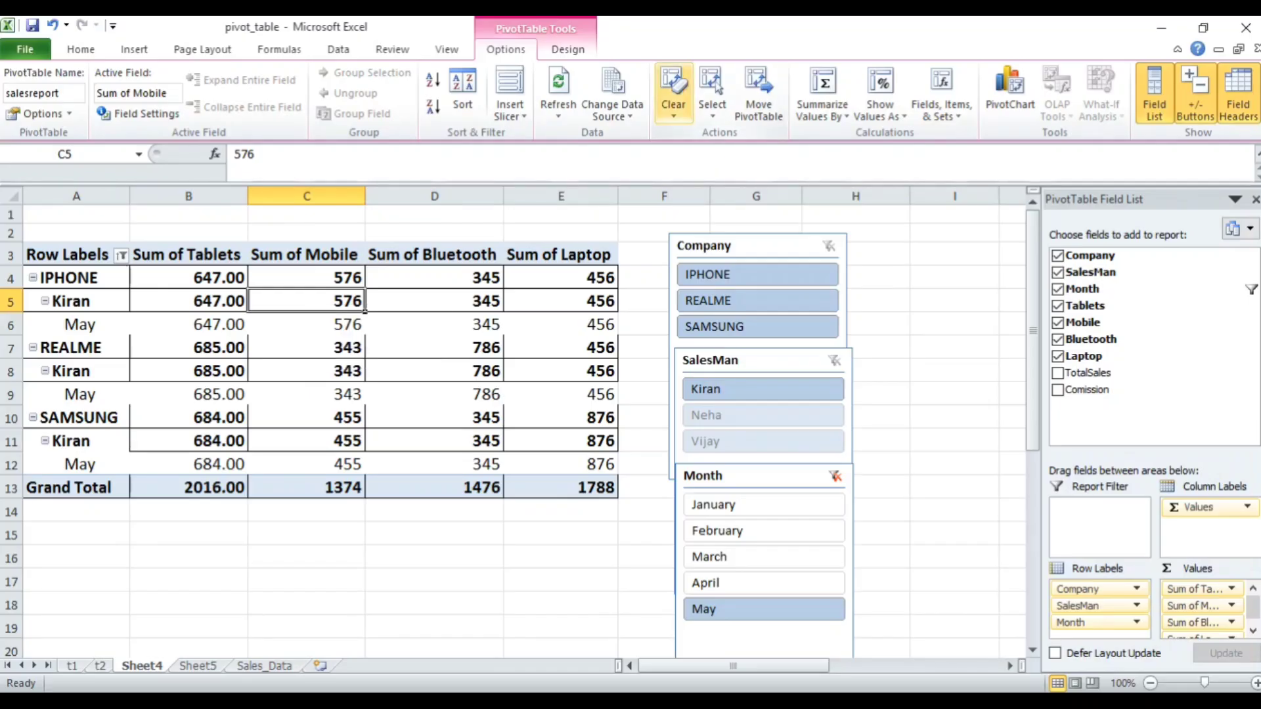
Clear all fields and filters from the salesreport PivotTable.
click(673, 98)
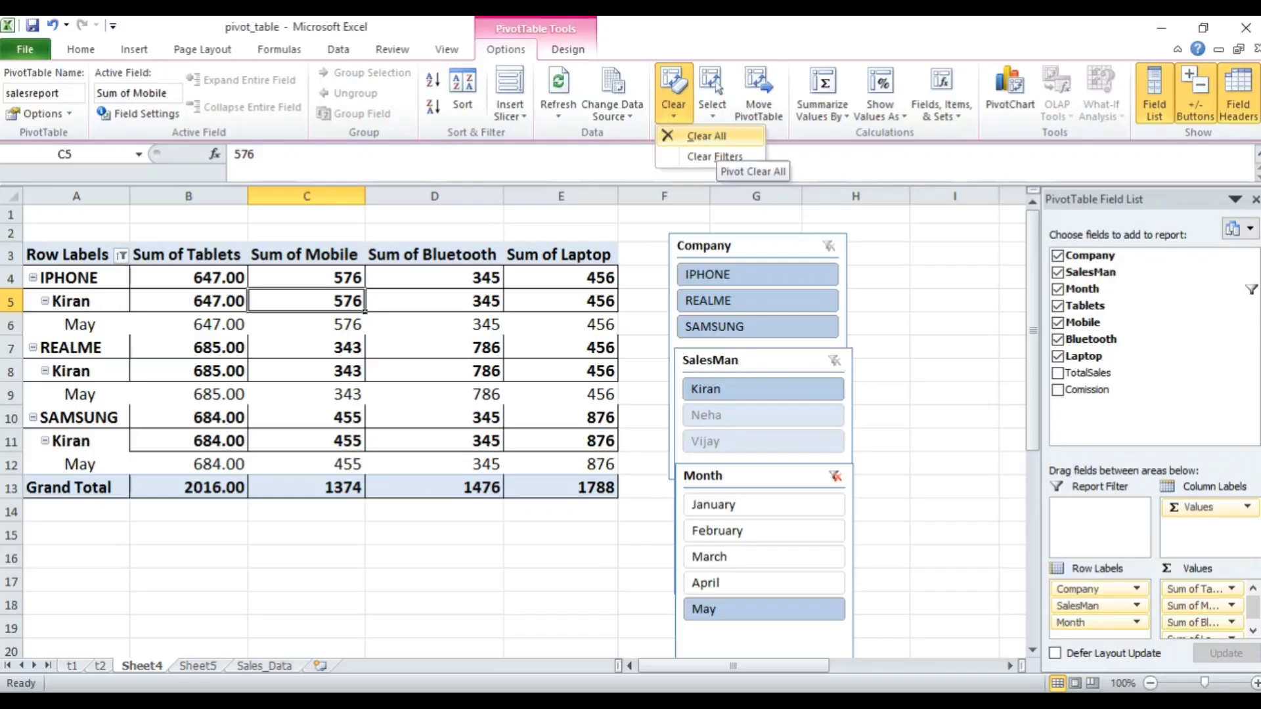
click(706, 135)
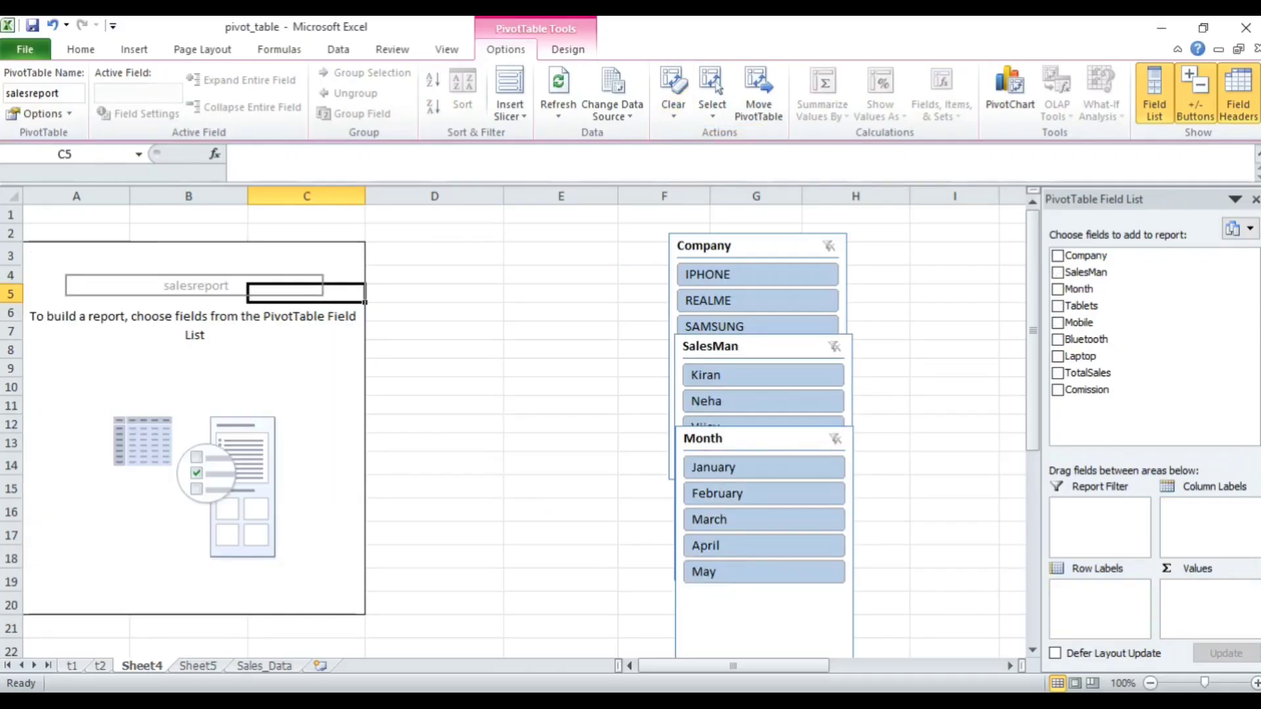
click(189, 368)
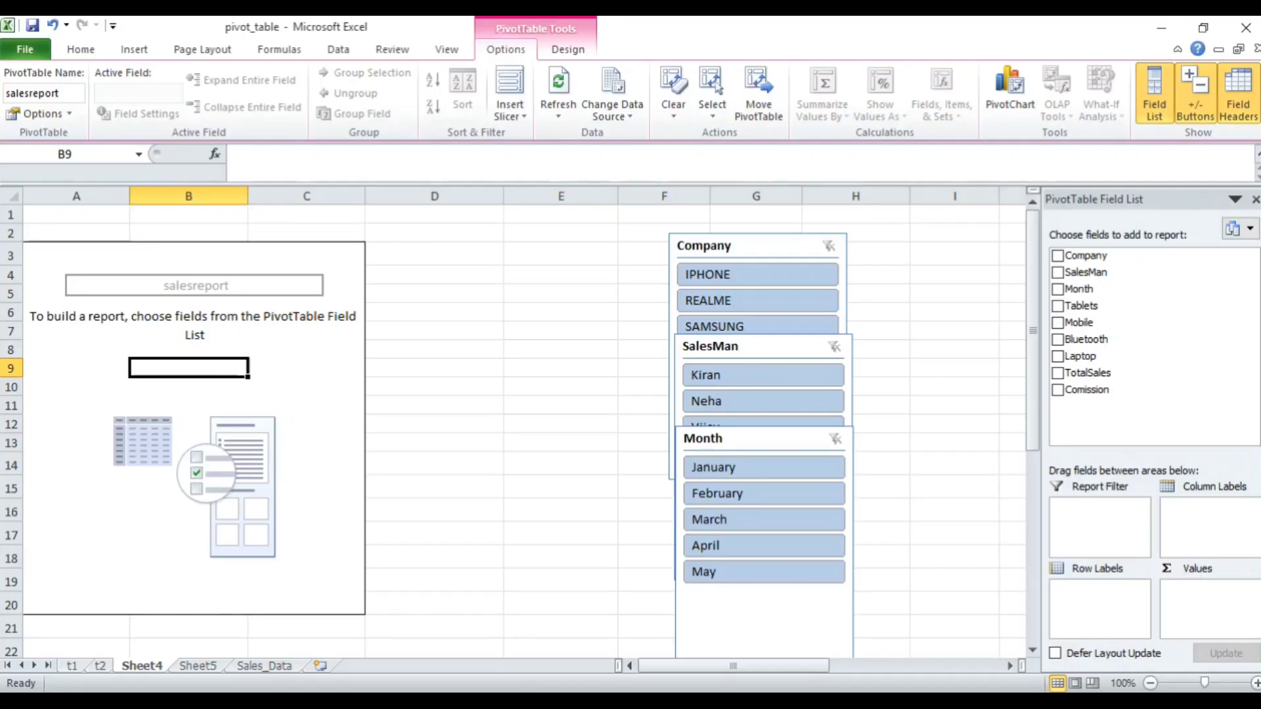
Delete the Month, SalesMan and Company slicers from Sheet4.
click(755, 438)
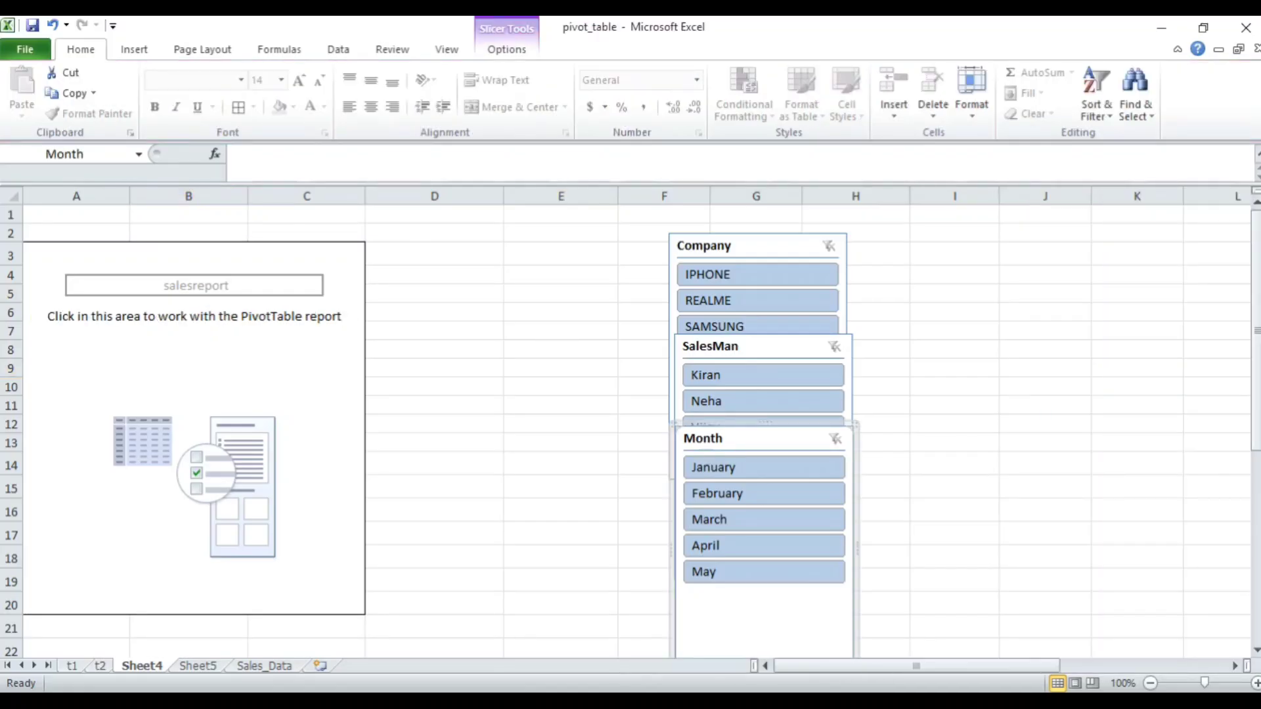
key(Delete)
click(755, 346)
key(Delete)
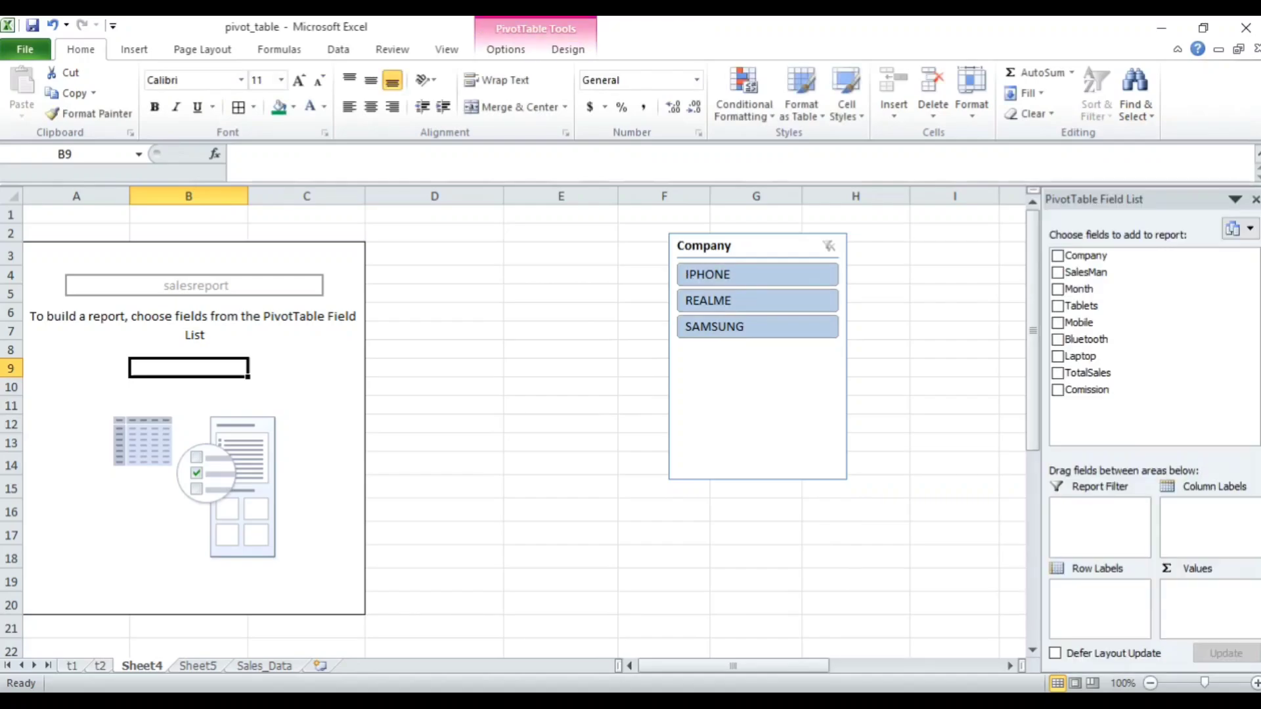
click(756, 407)
key(Delete)
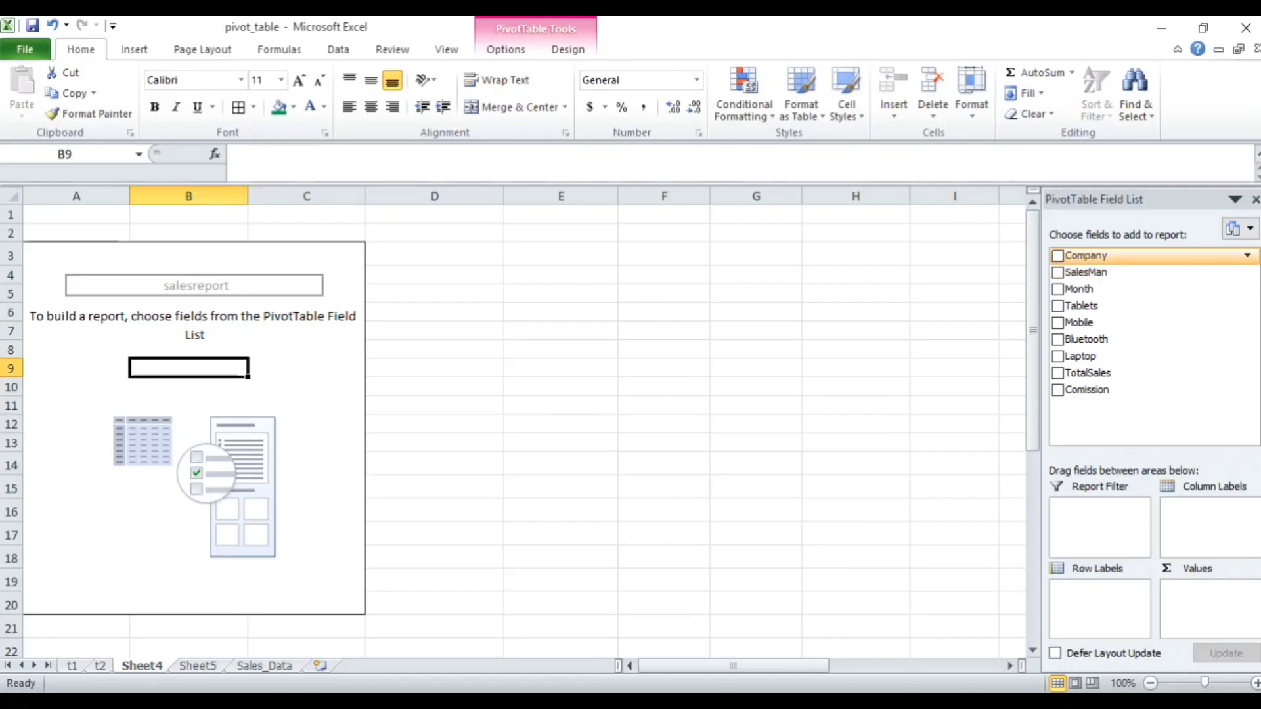
Rebuild the PivotTable with Company and SalesMan as row labels, Month as column labels and Comission as summed values.
click(1057, 256)
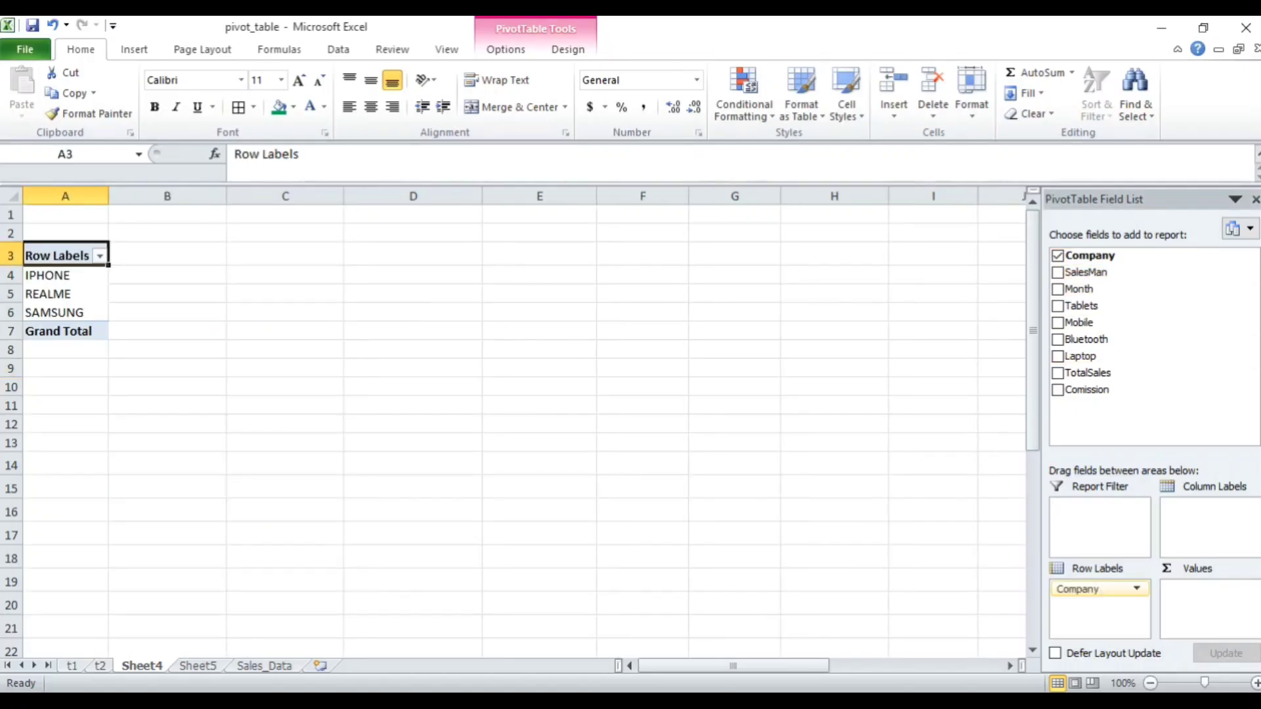
click(1057, 272)
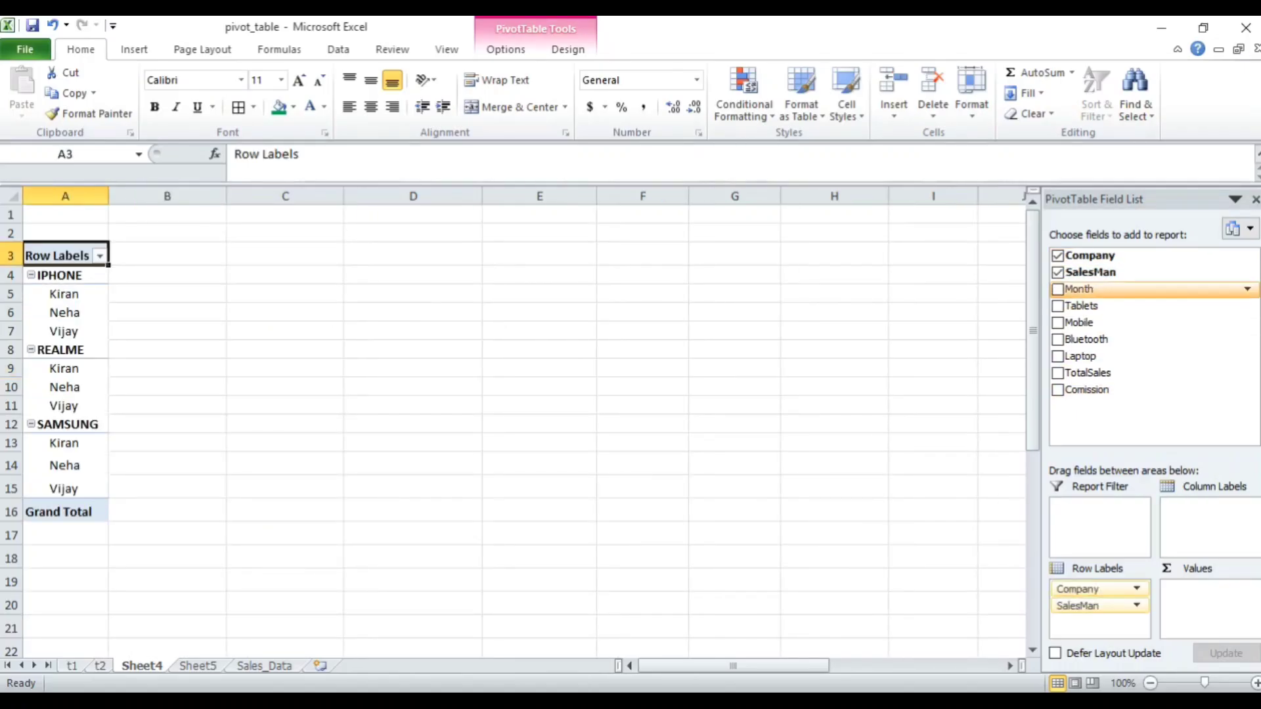
click(1057, 289)
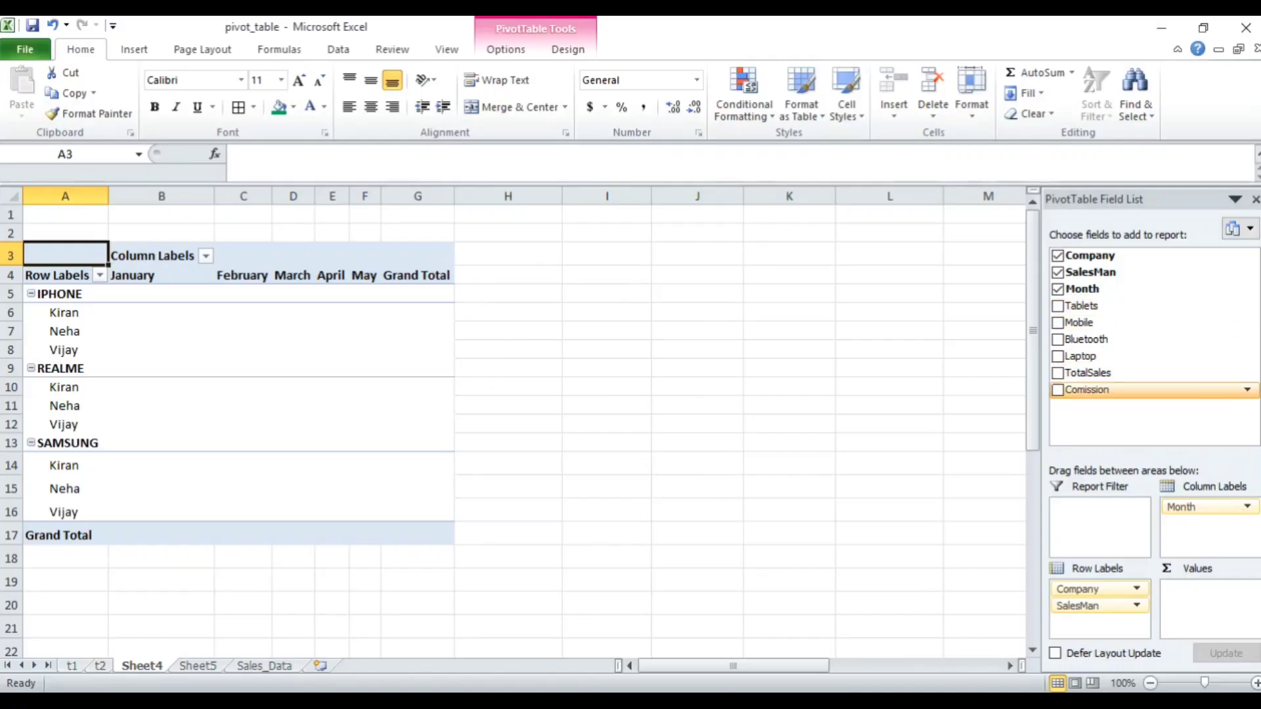
drag(1087, 390, 1208, 603)
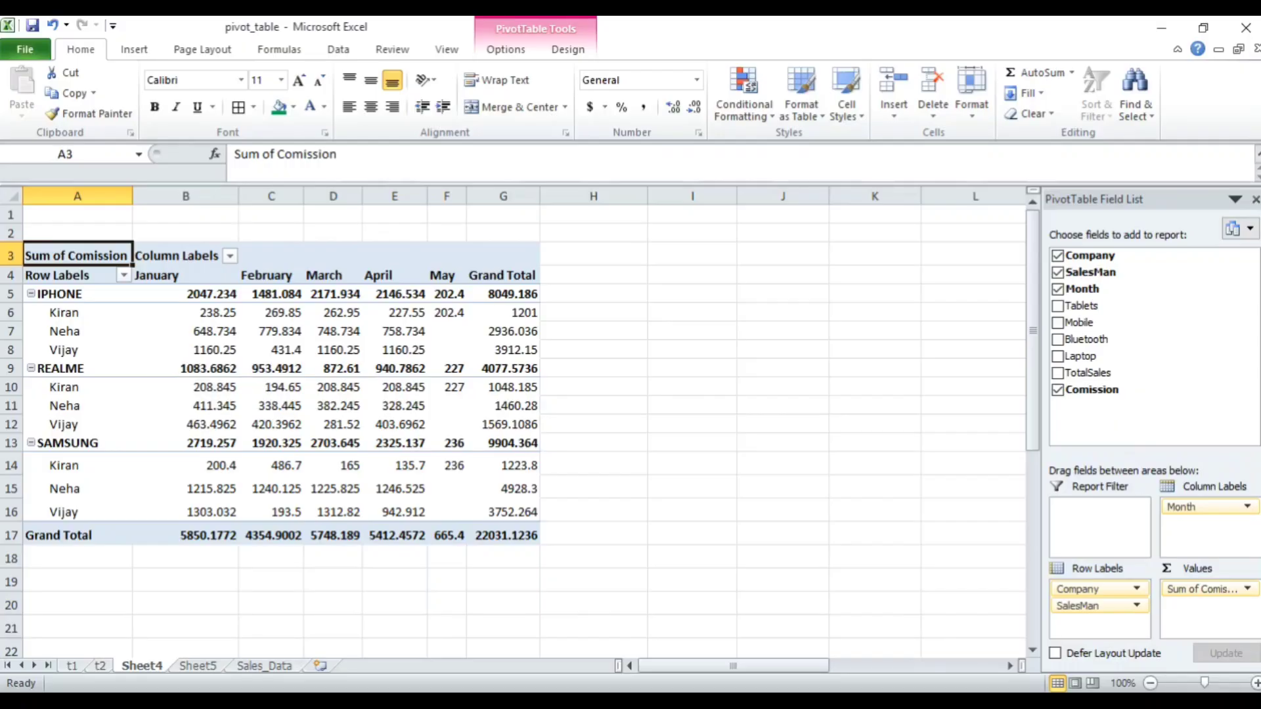
Examine the slicer, Clear and Select options available for the rebuilt PivotTable.
click(271, 331)
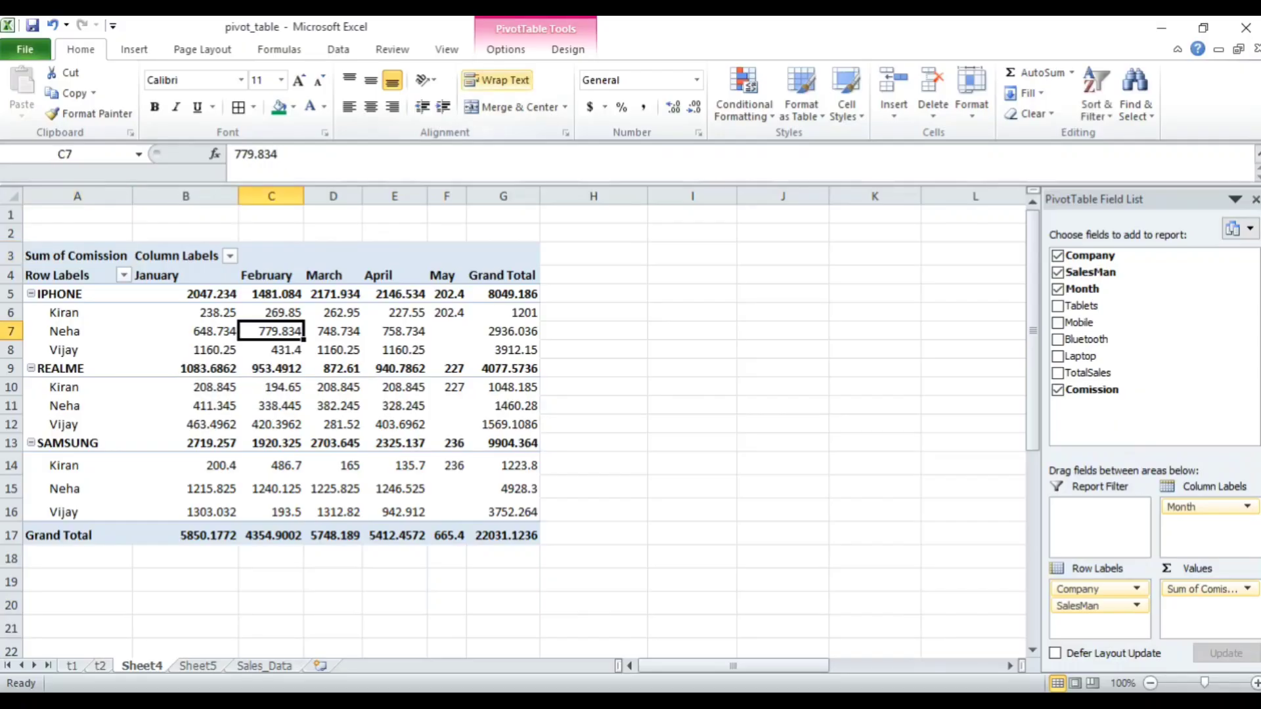
click(506, 50)
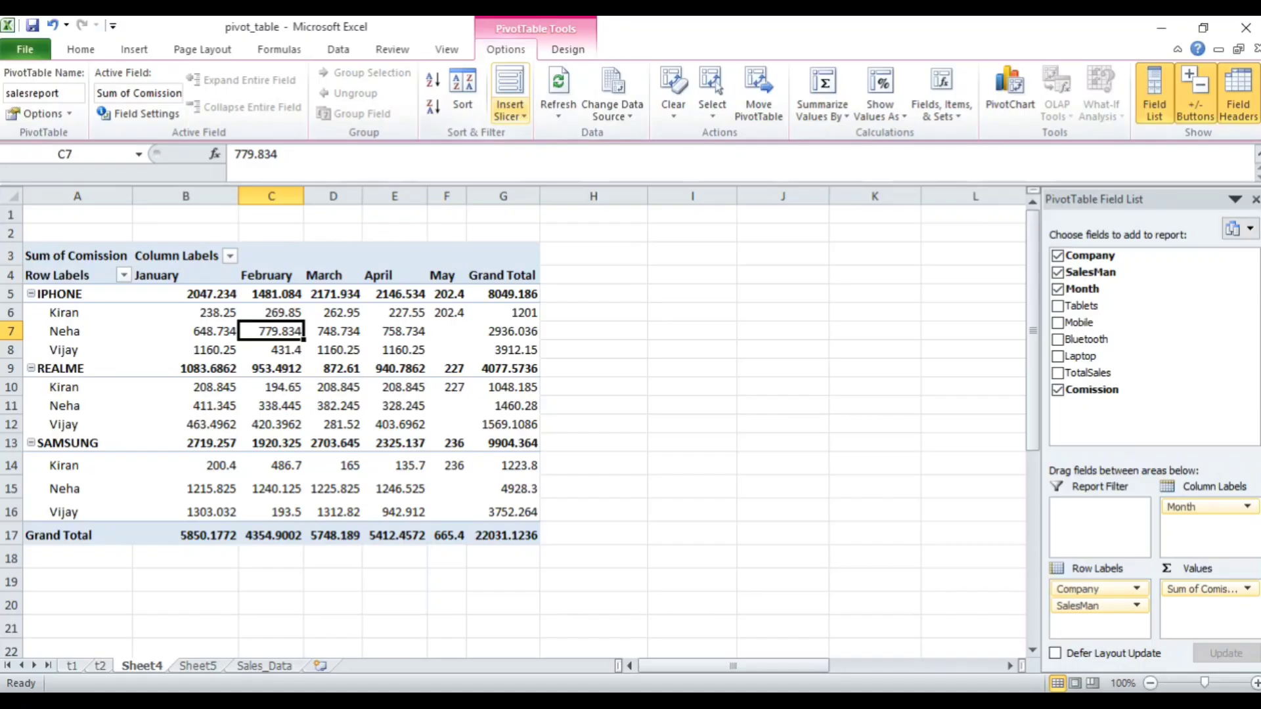
click(510, 111)
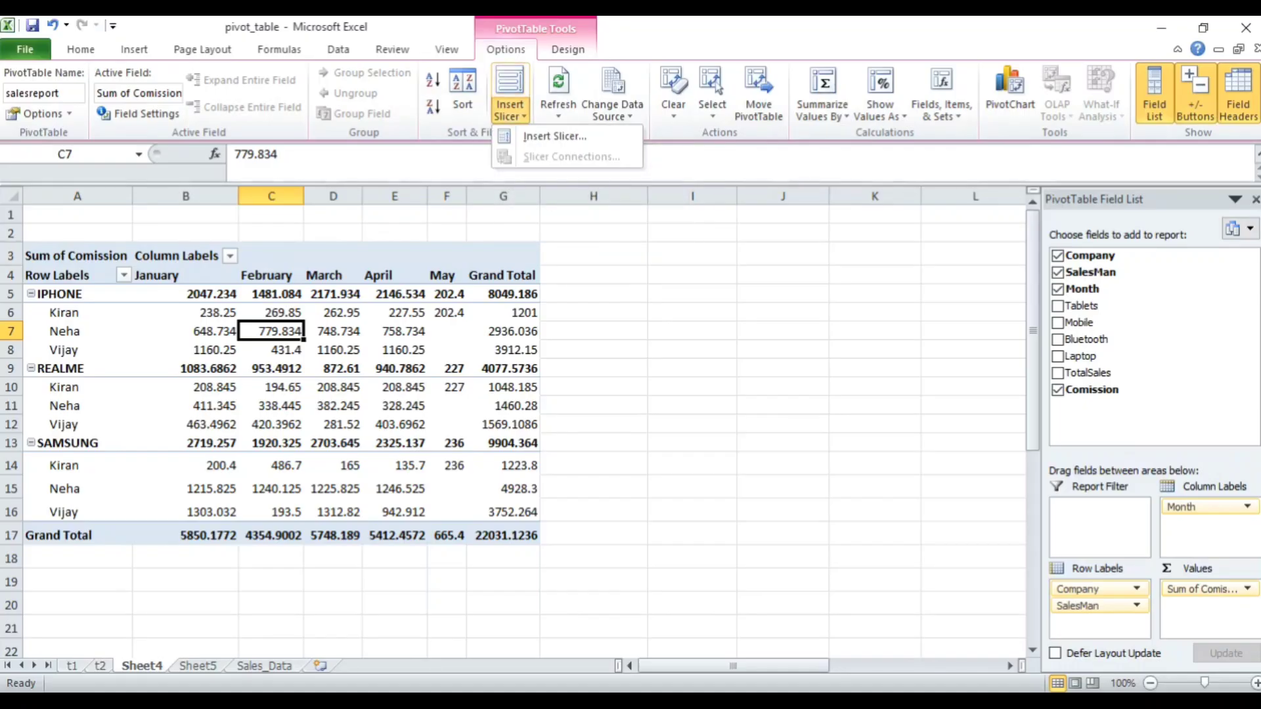
click(510, 111)
click(673, 99)
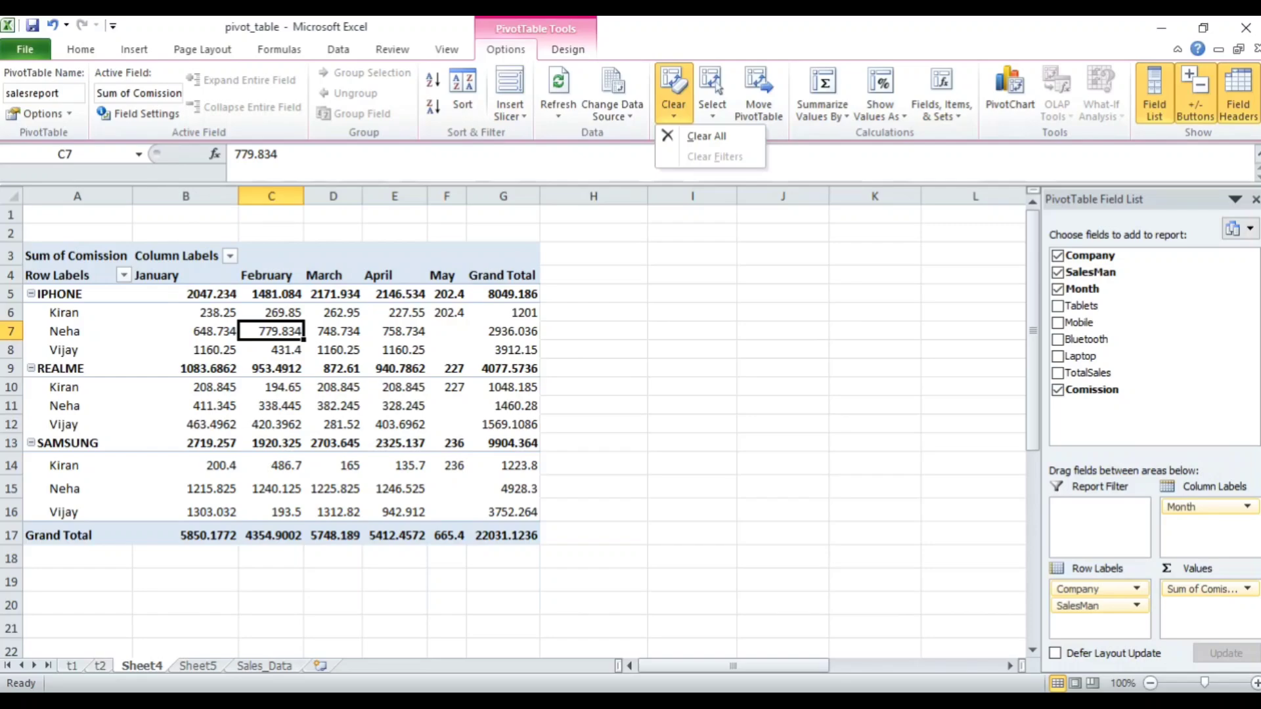
click(716, 89)
key(Down)
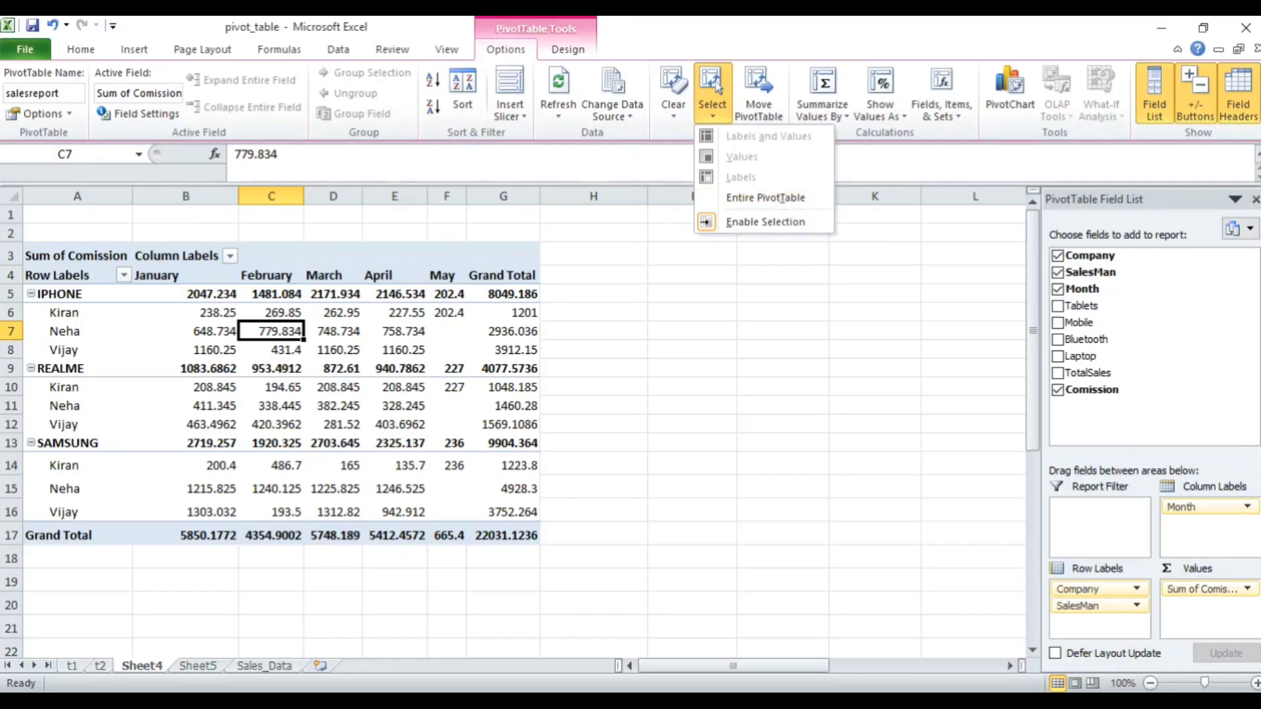
click(185, 350)
click(77, 324)
click(186, 330)
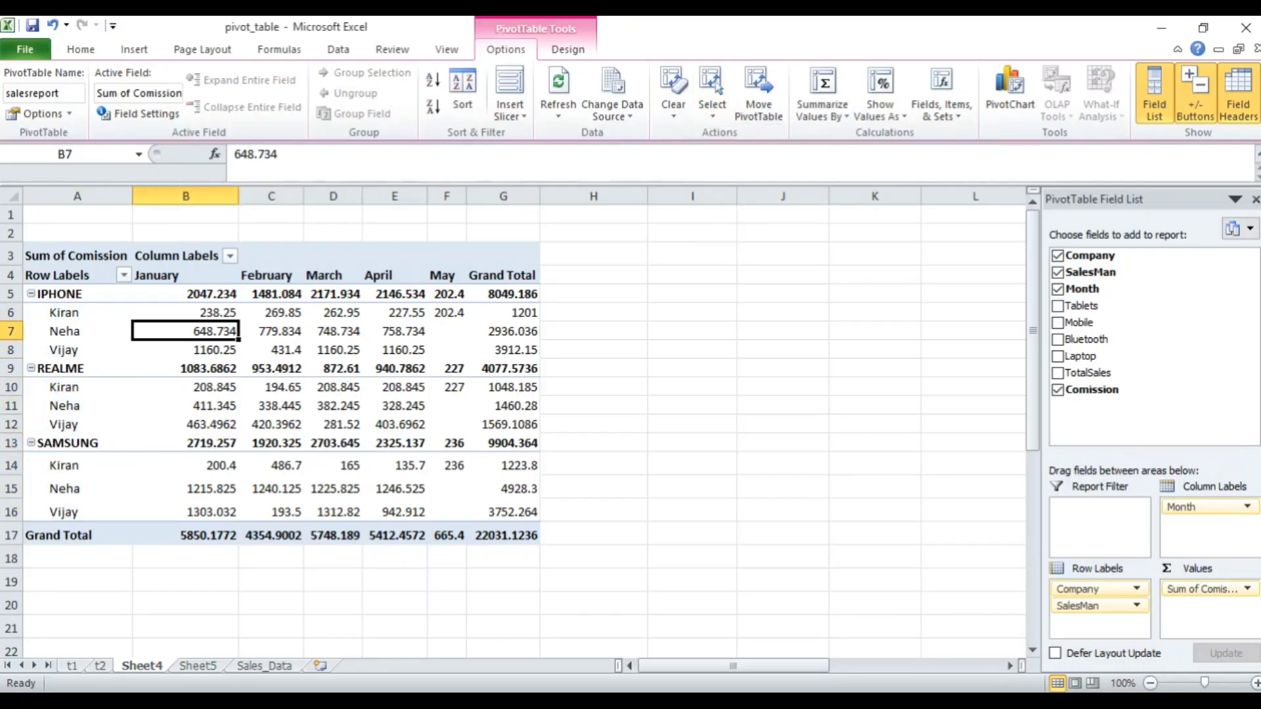
click(78, 294)
click(77, 332)
click(186, 312)
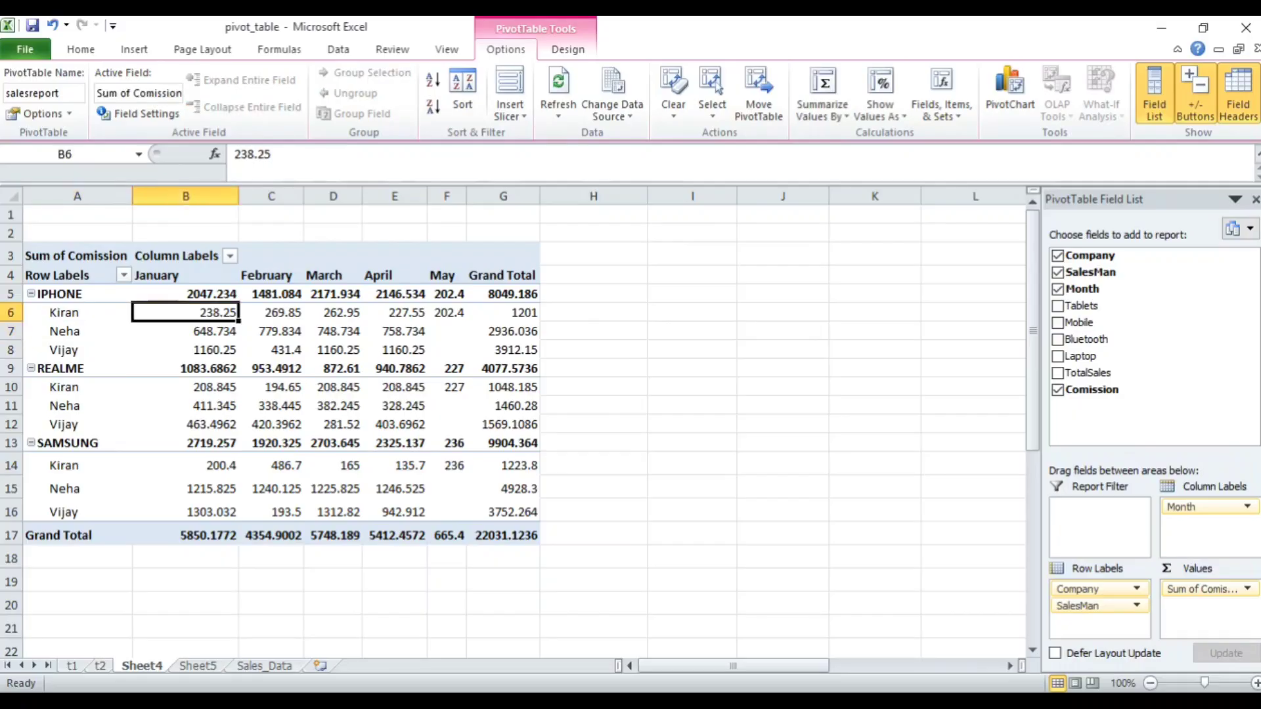
click(271, 331)
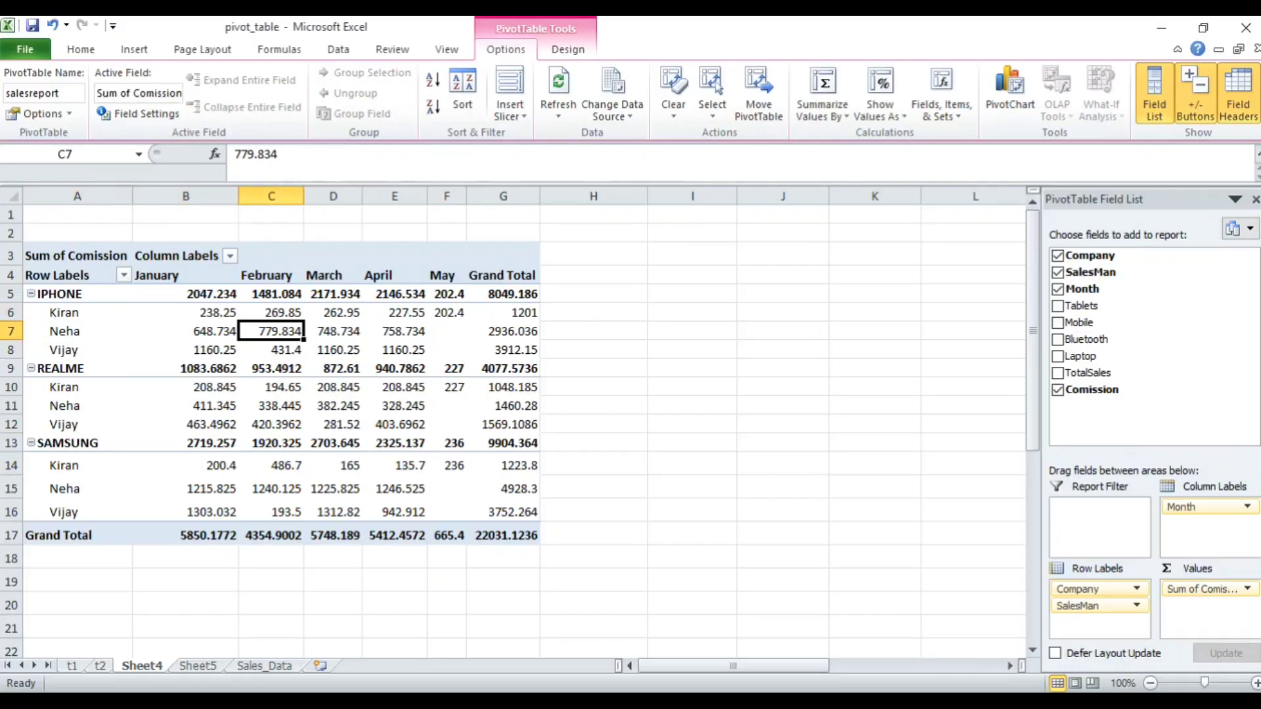
click(717, 86)
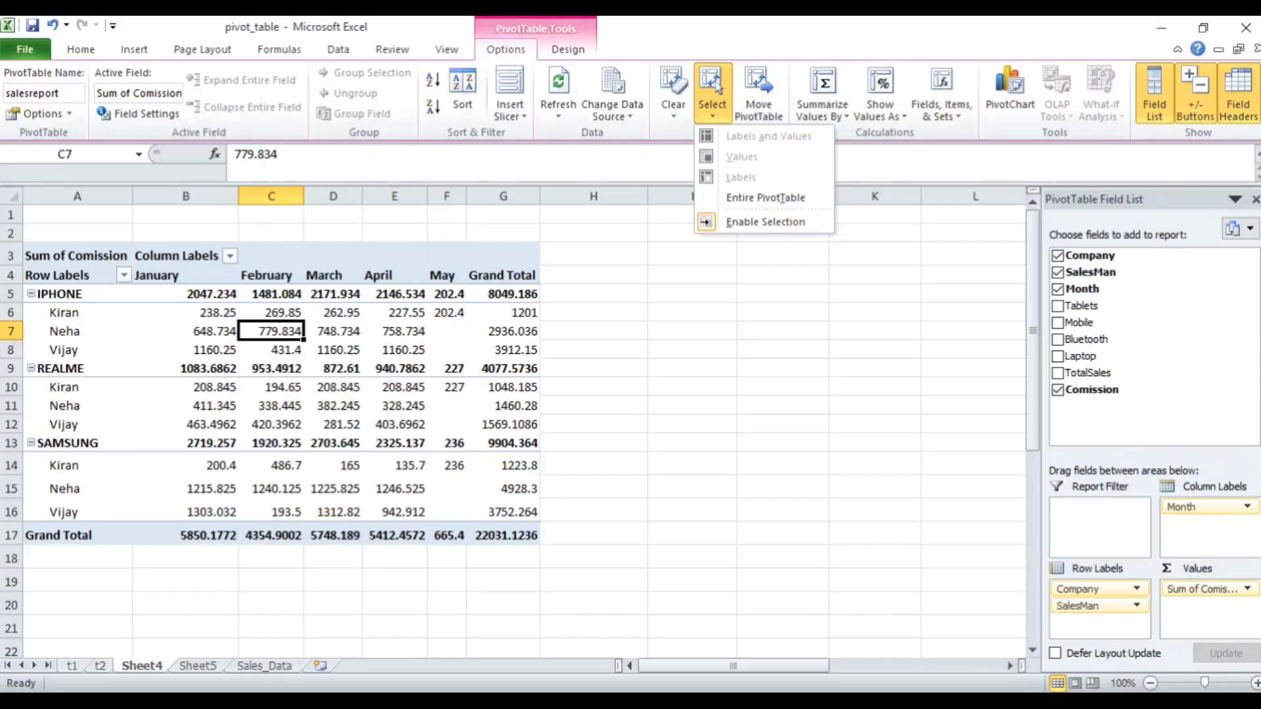
click(717, 86)
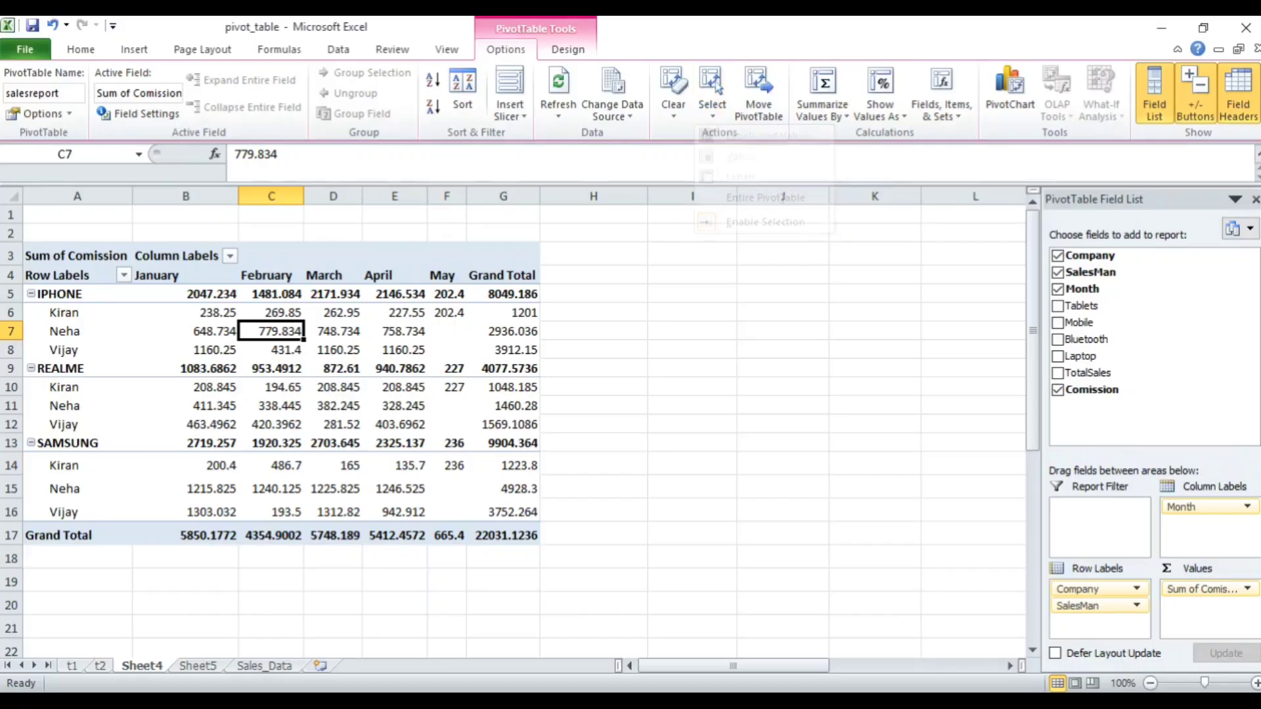
Try to move the salesreport PivotTable to the existing worksheet Sheet5.
click(758, 91)
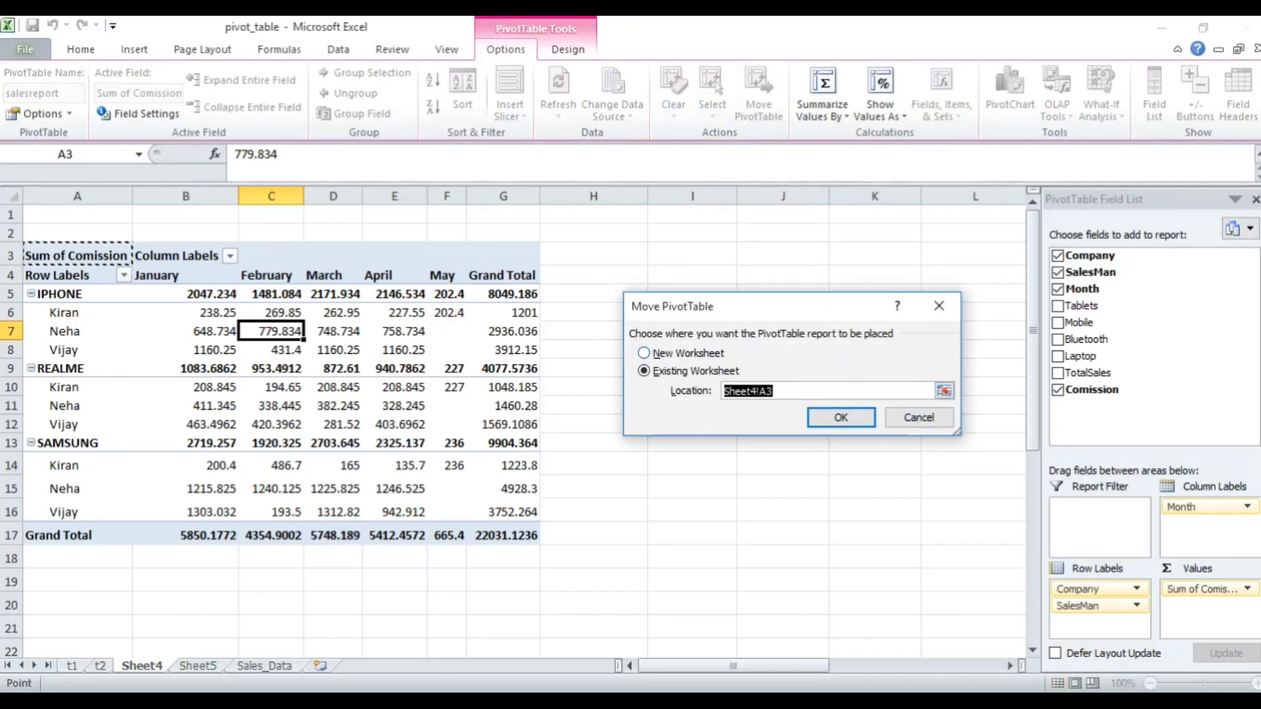
click(944, 391)
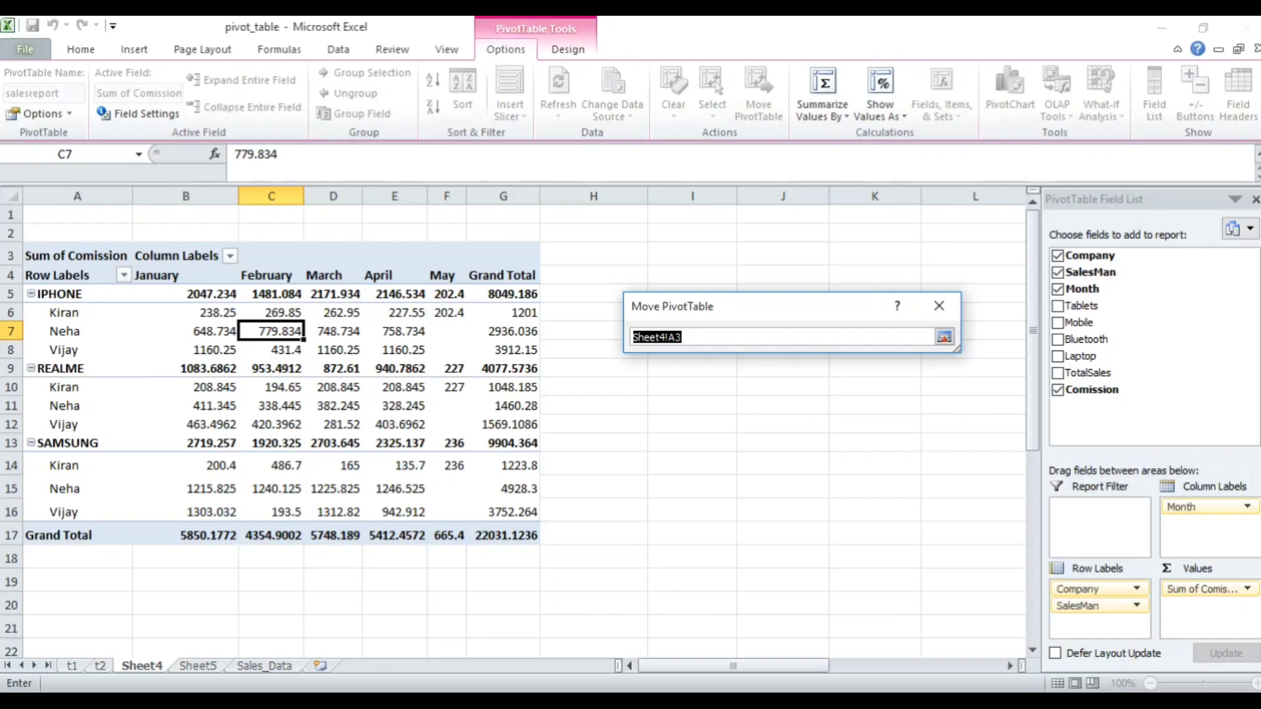
click(198, 666)
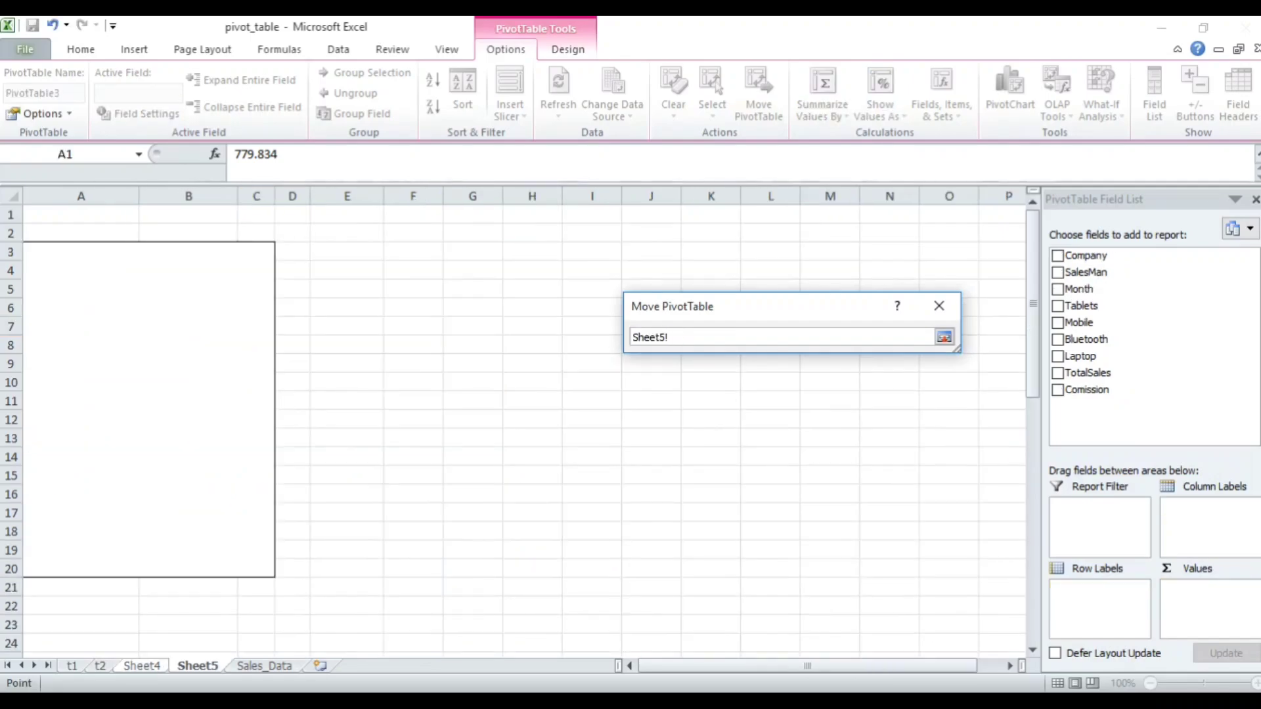
click(945, 337)
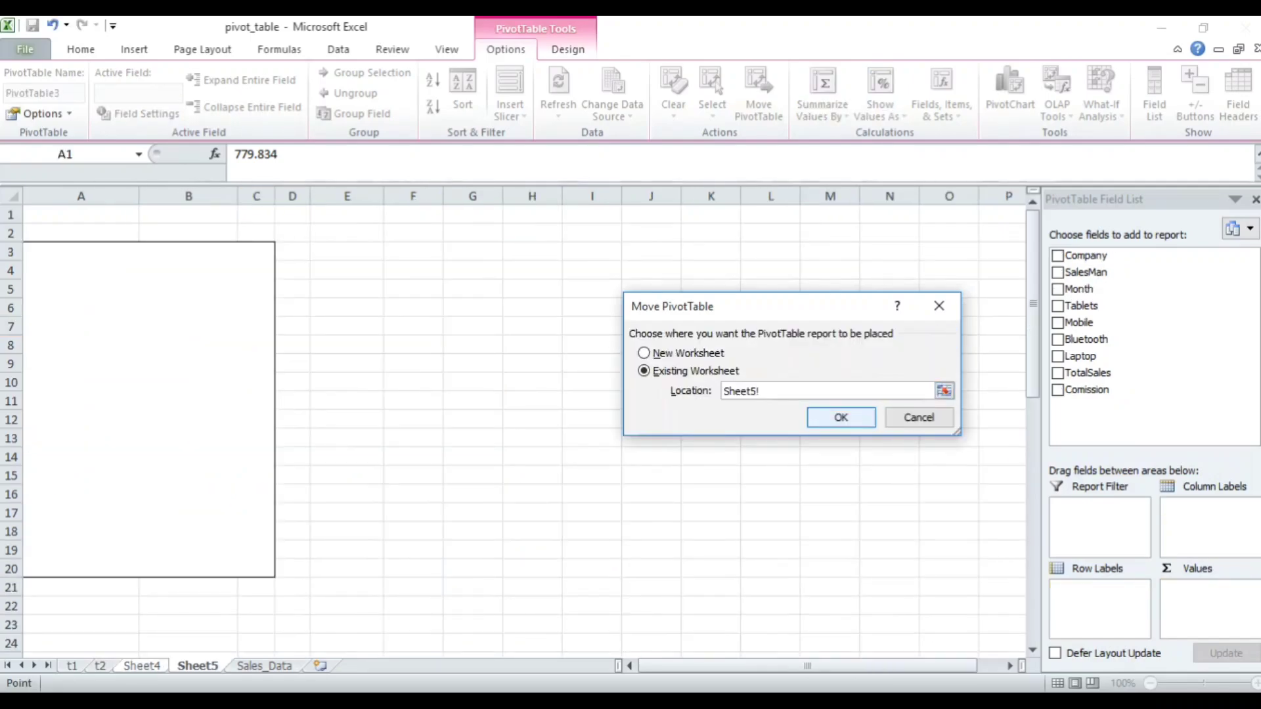
key(Return)
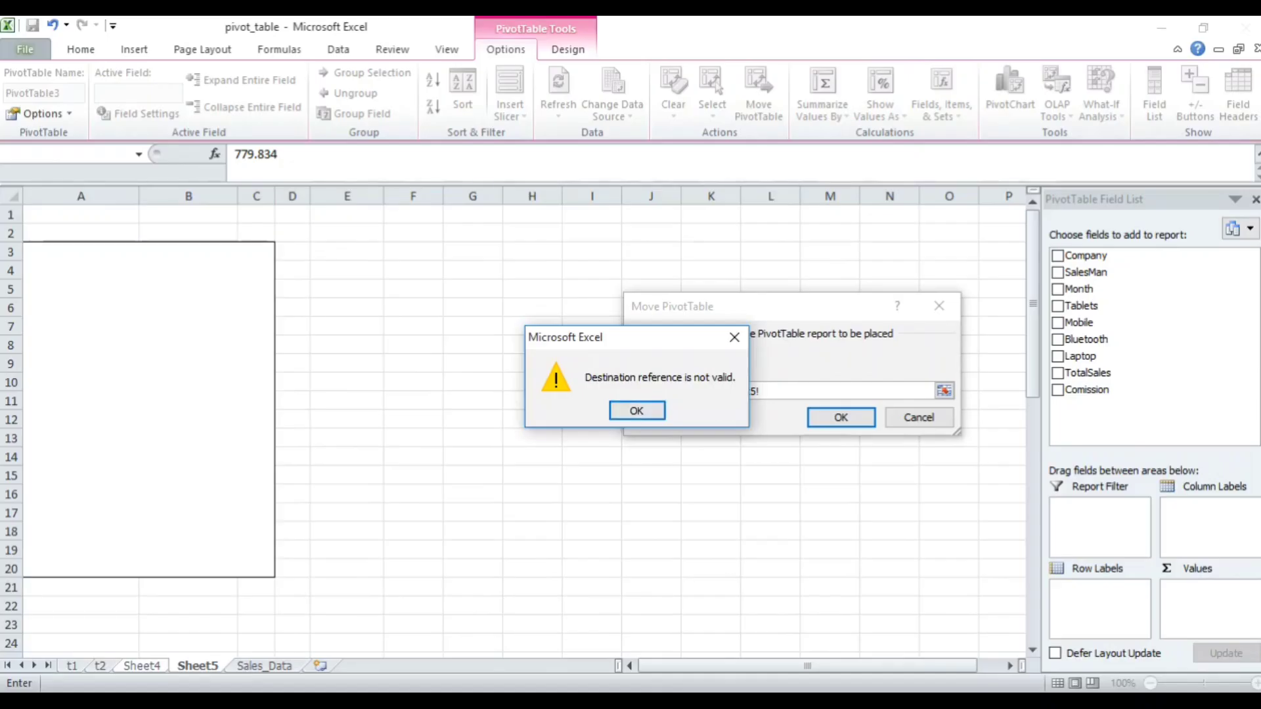
key(Return)
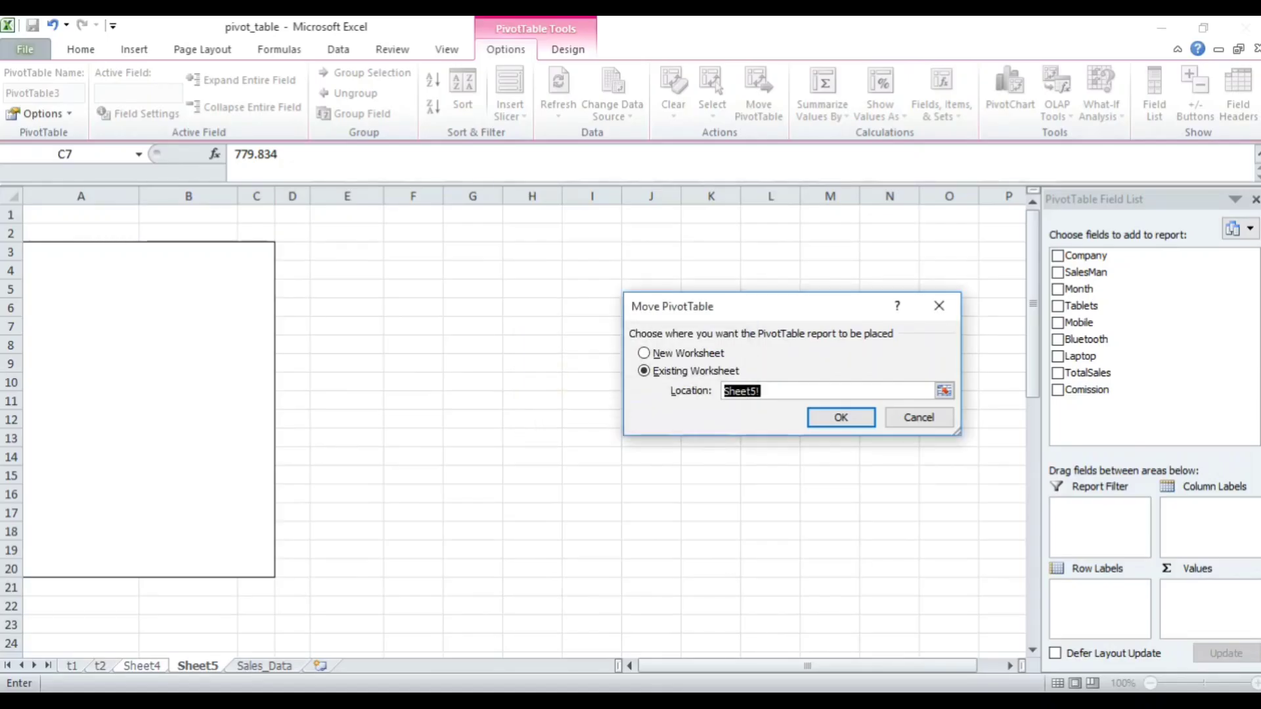
key(Escape)
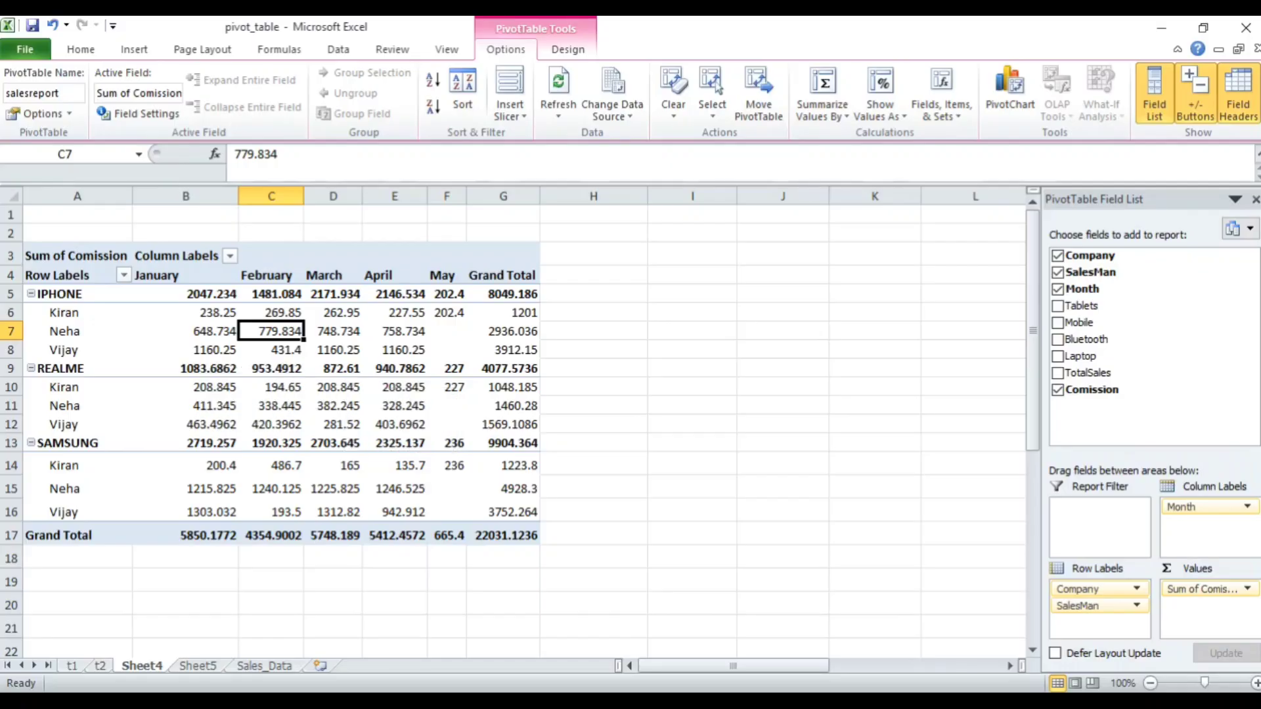
Summarize the PivotTable's Comission values by Count, and switch the calculation to Average.
click(822, 99)
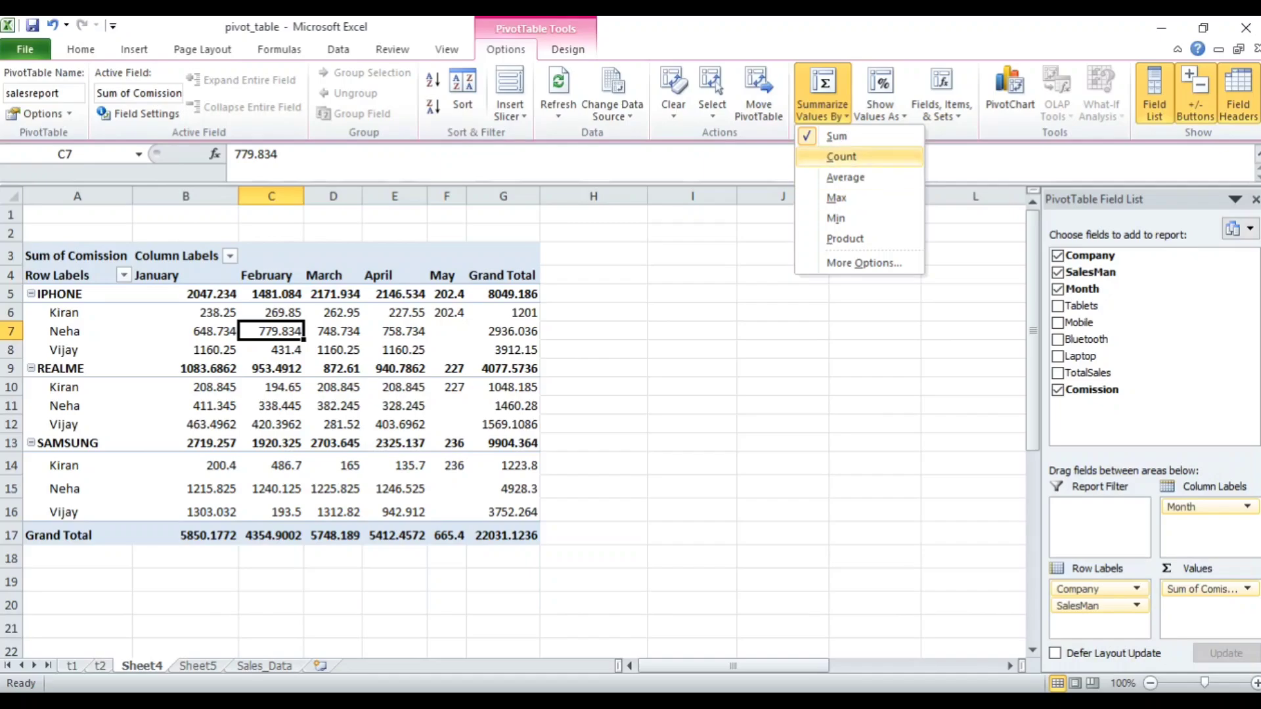
click(841, 157)
click(823, 98)
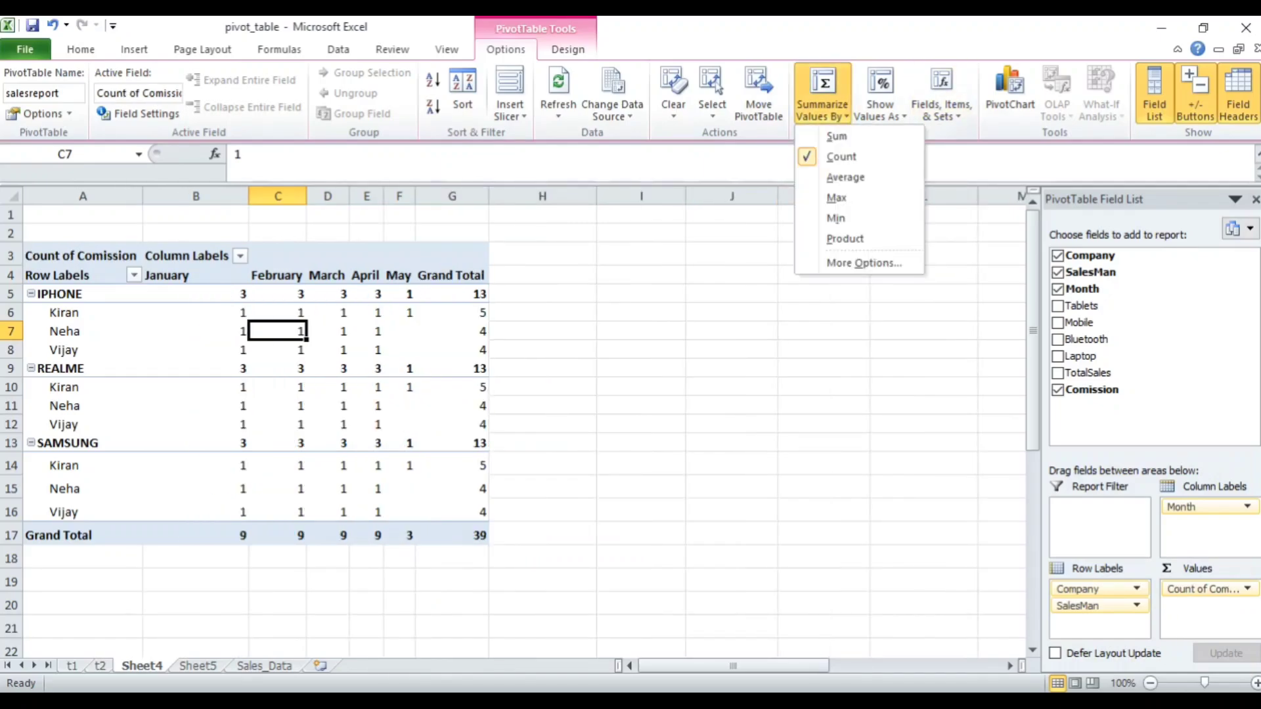
click(847, 174)
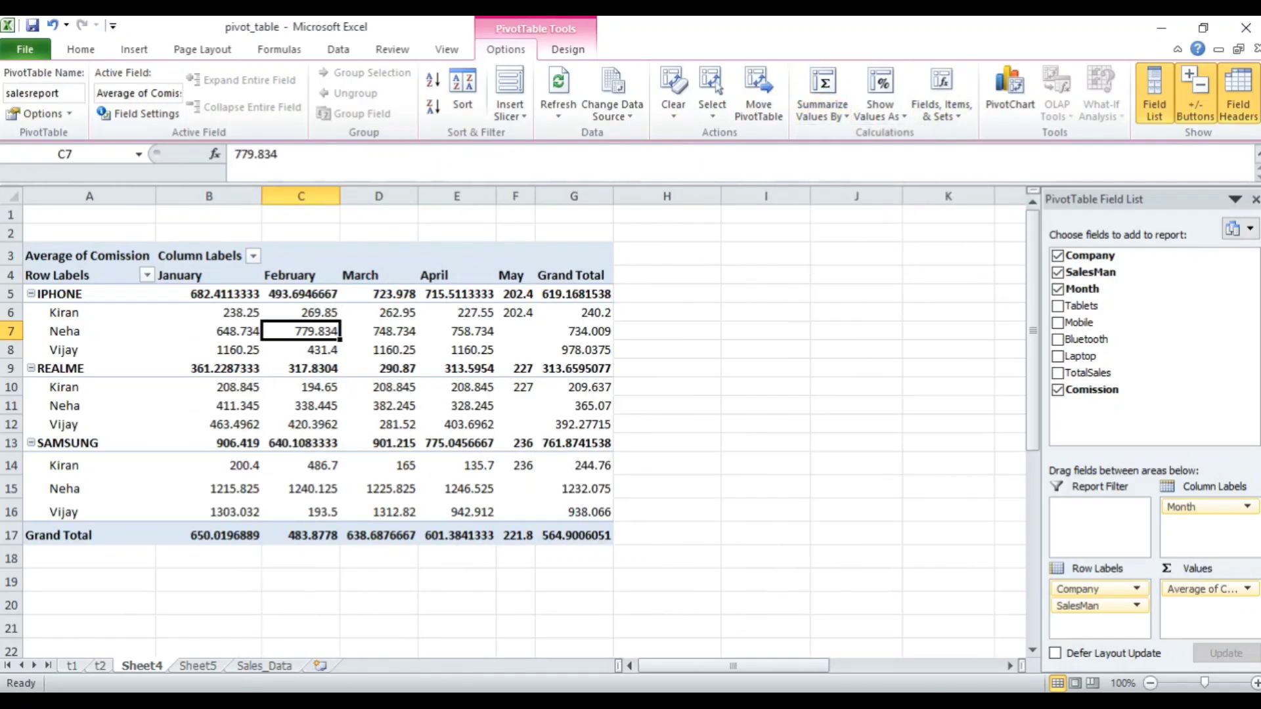
Format all PivotTable values in B5:G17 with two decimal places and autofit the May column.
drag(209, 293, 573, 535)
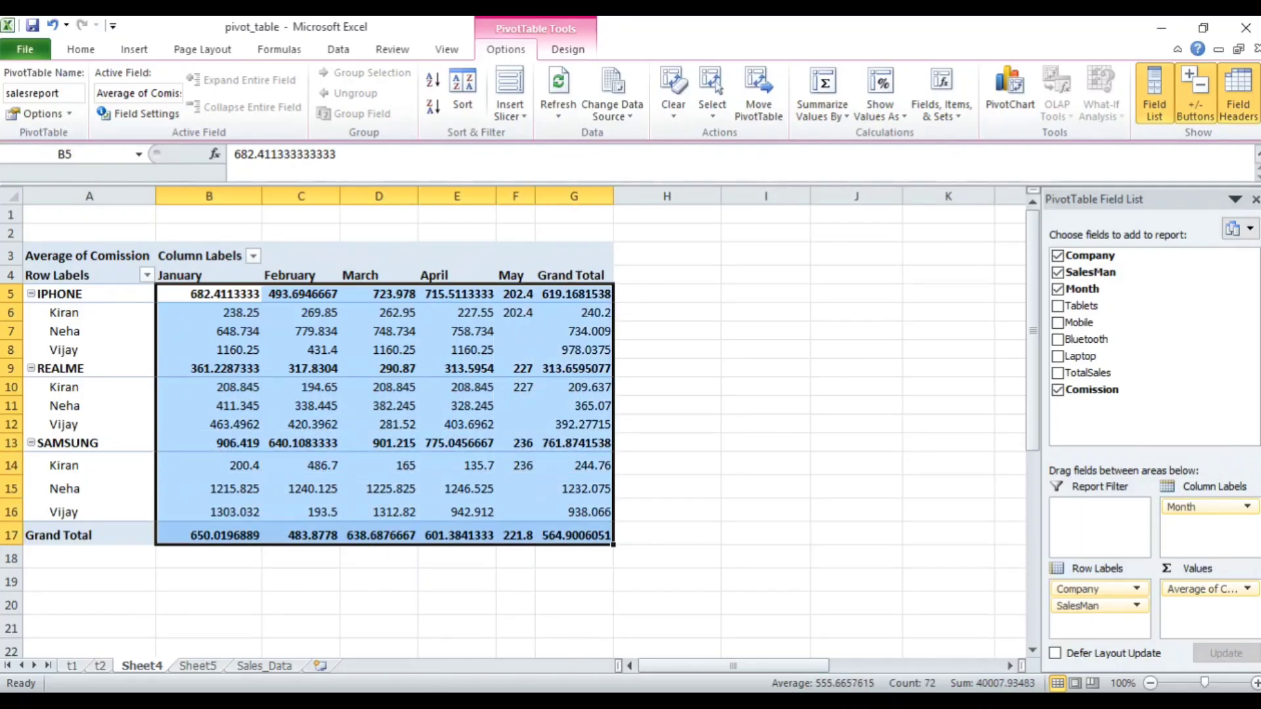
click(80, 50)
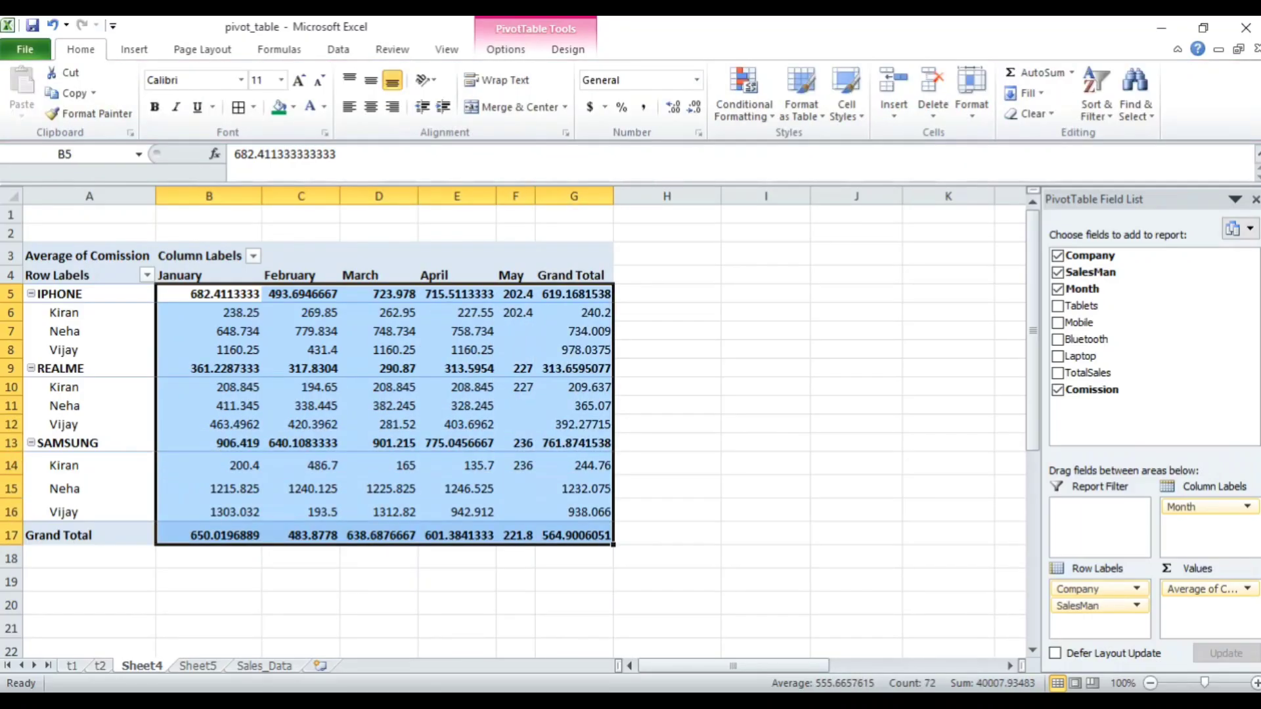
click(694, 107)
click(694, 107)
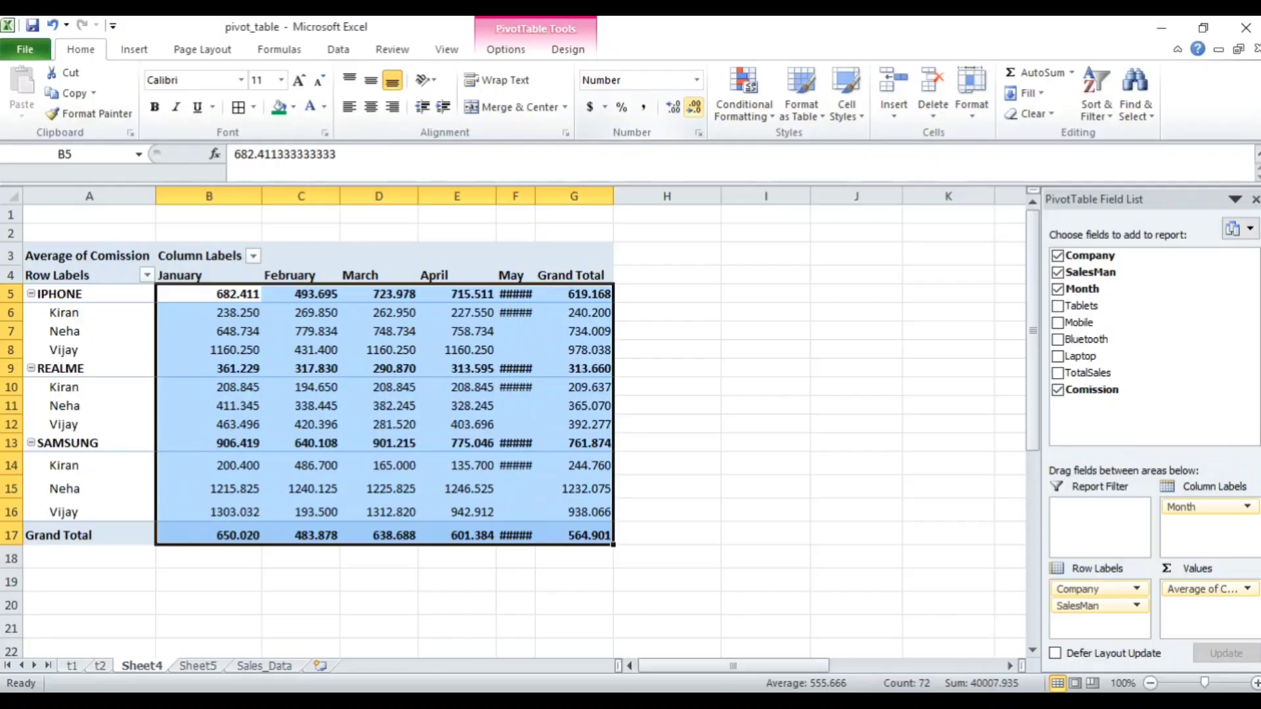
click(694, 107)
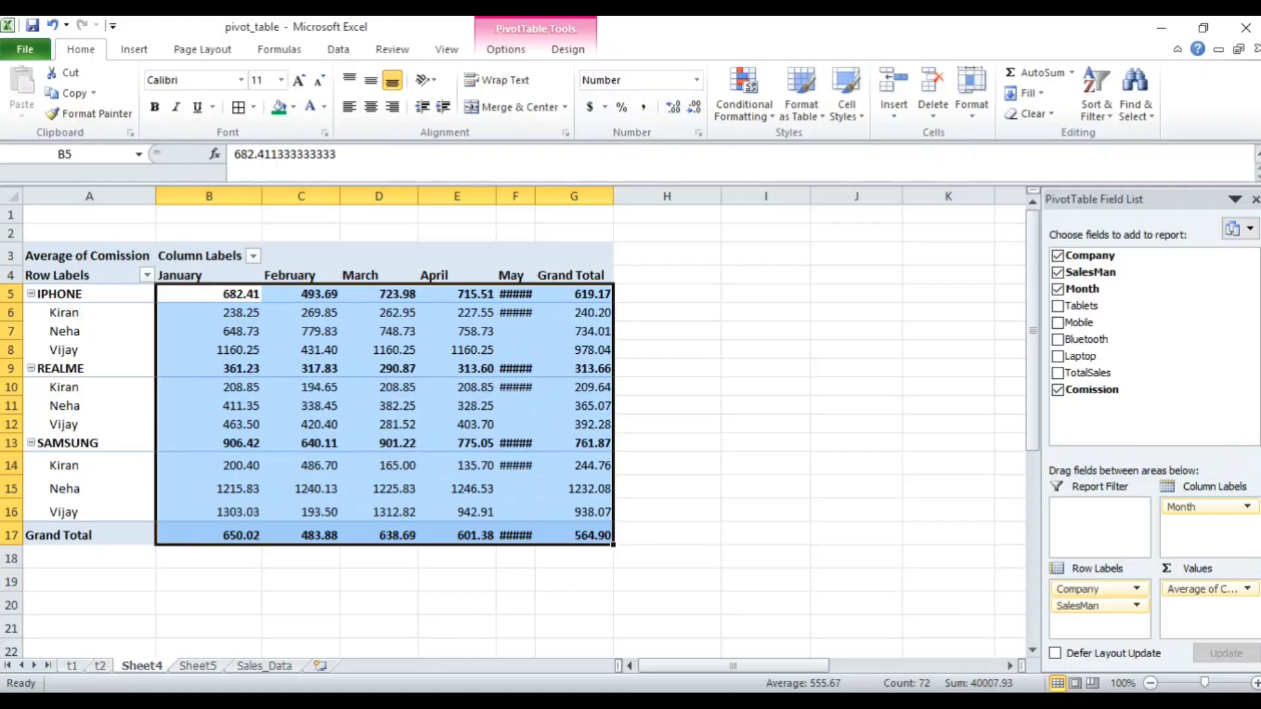
double_click(535, 196)
click(379, 369)
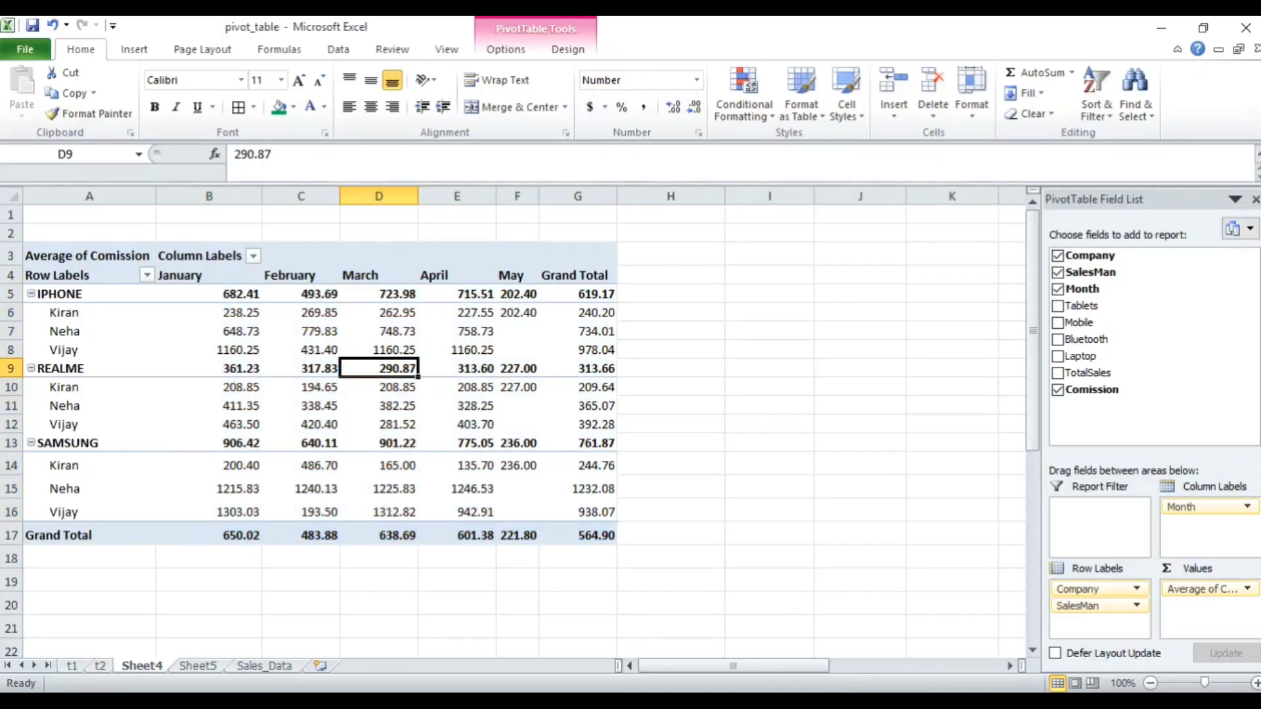
Summarize the Comission values by Max, compare with Min, and switch back to Max.
click(506, 49)
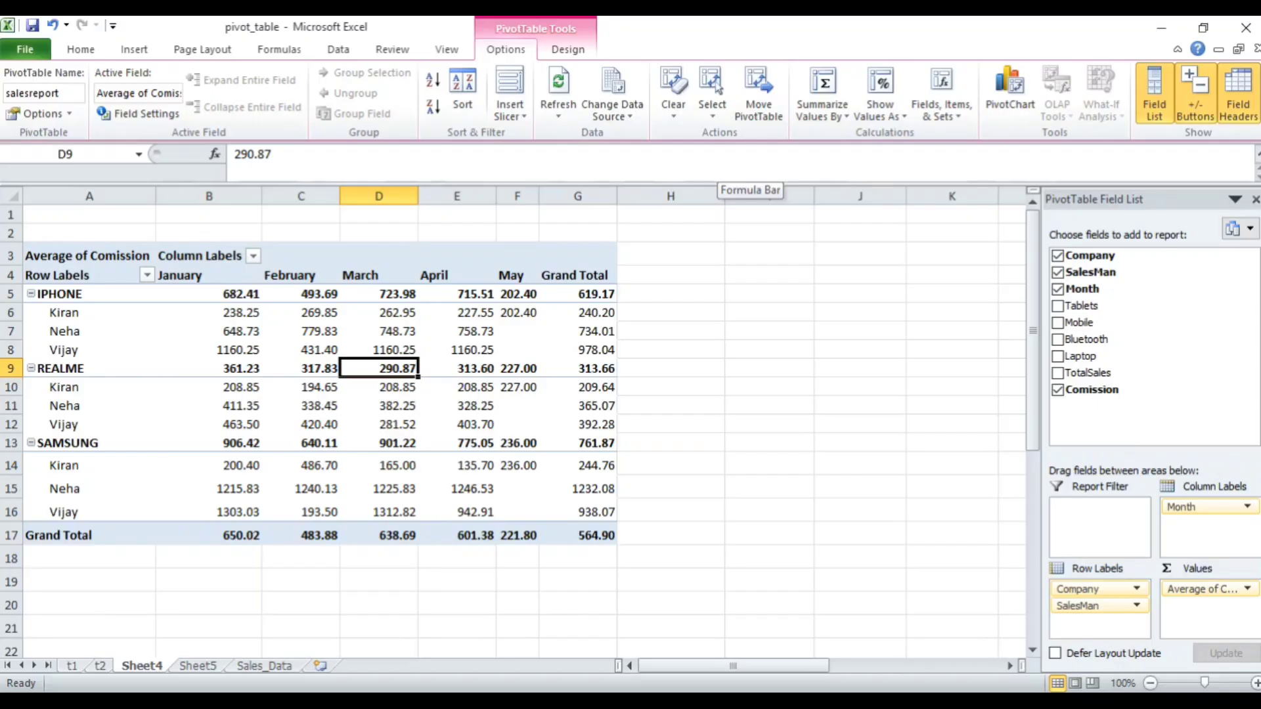
click(822, 99)
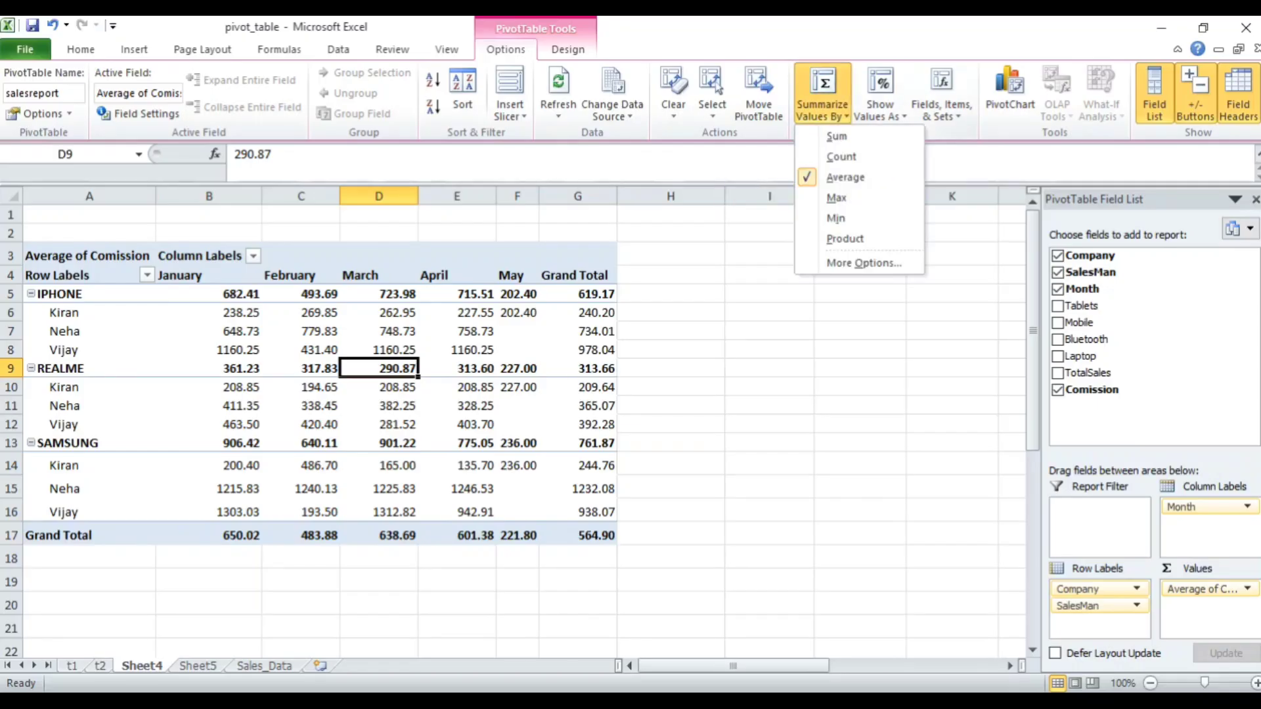
click(836, 197)
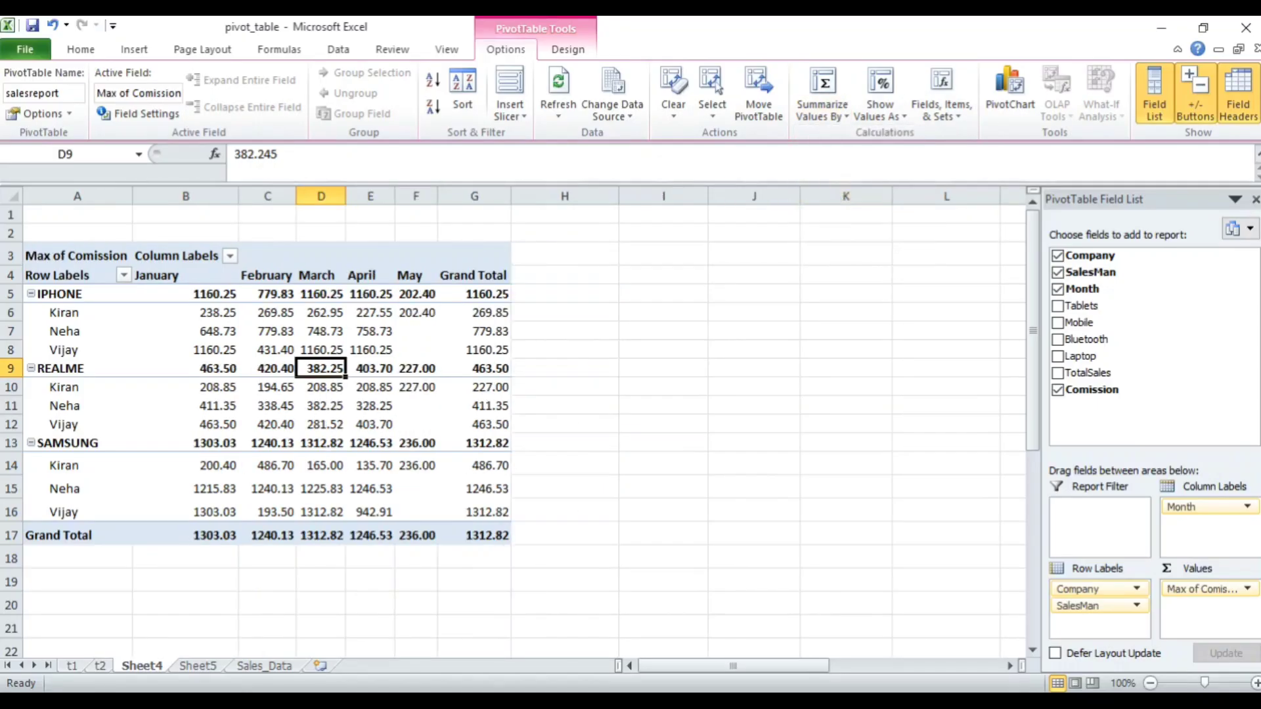
click(822, 99)
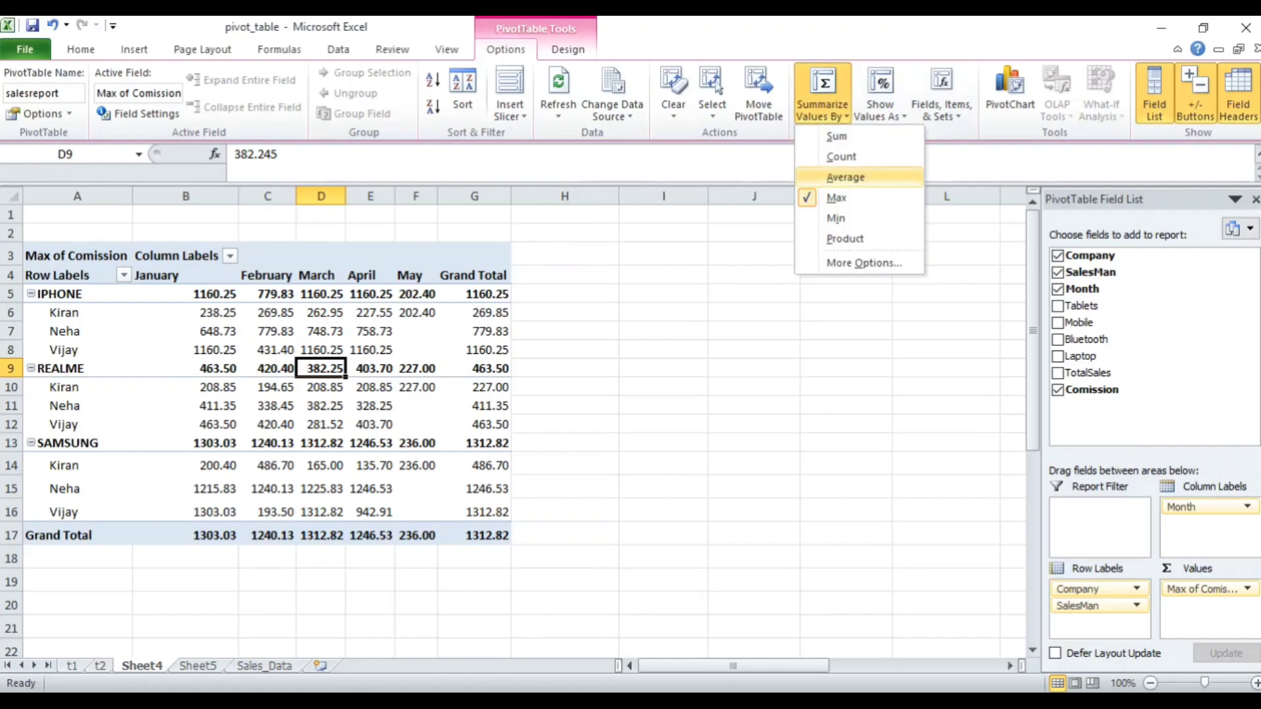
click(836, 218)
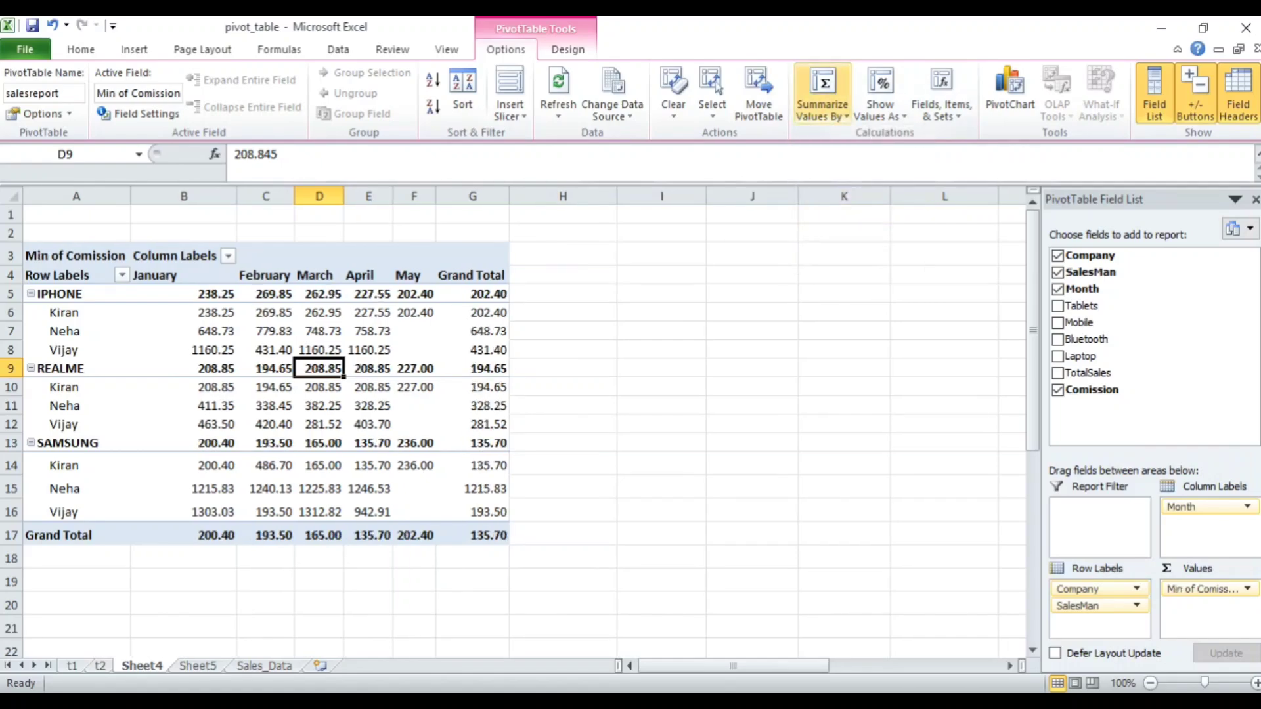
click(822, 99)
click(836, 197)
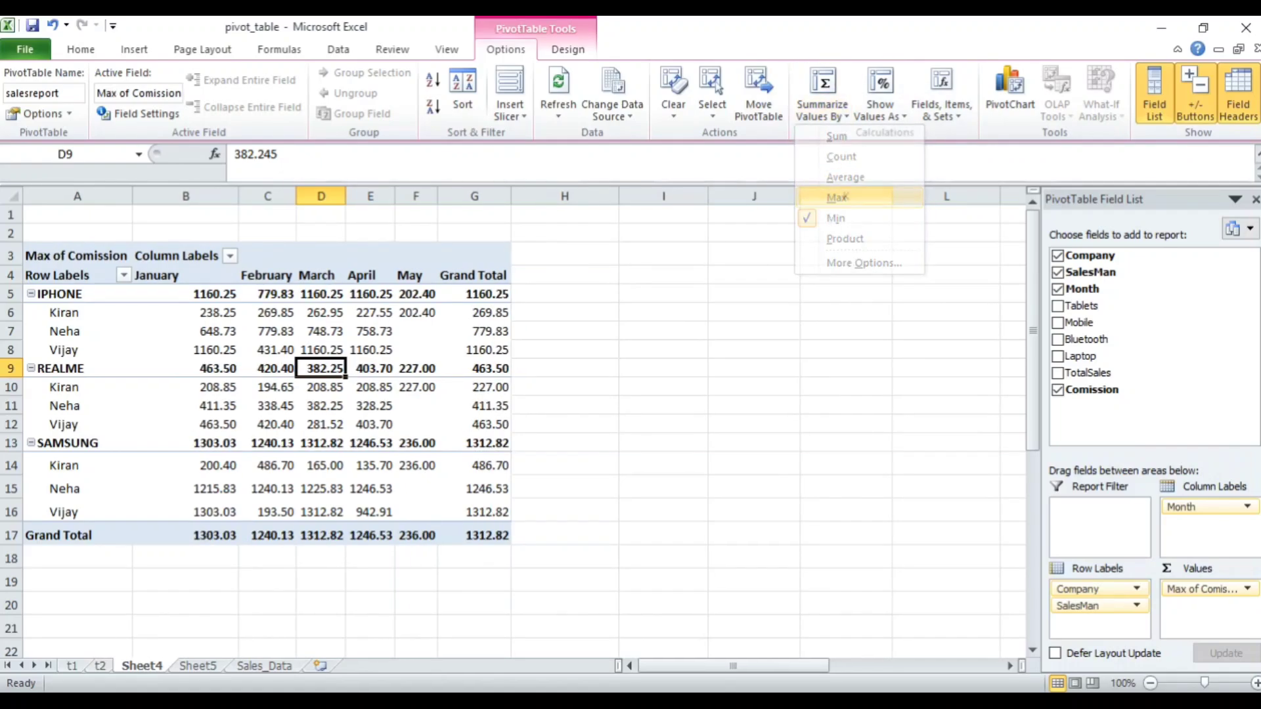
Compare each company's maximum commission for January and February with the individual salesman values beneath it.
click(207, 312)
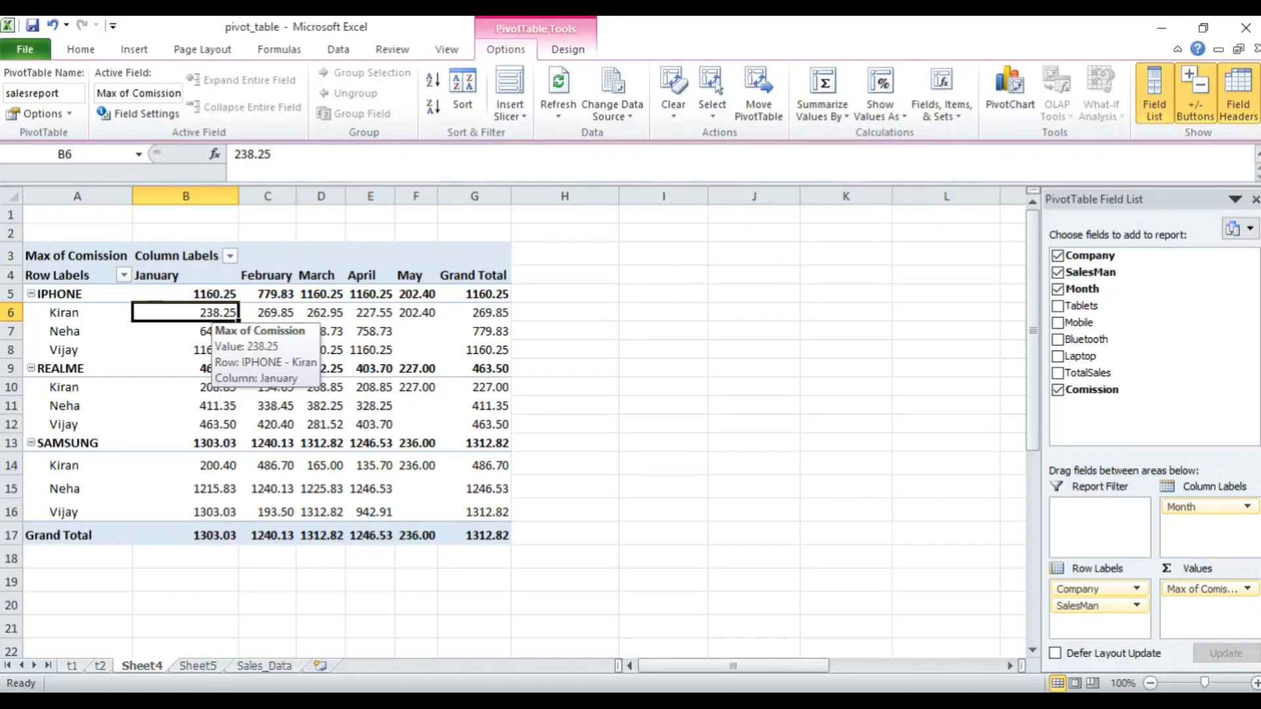
click(197, 350)
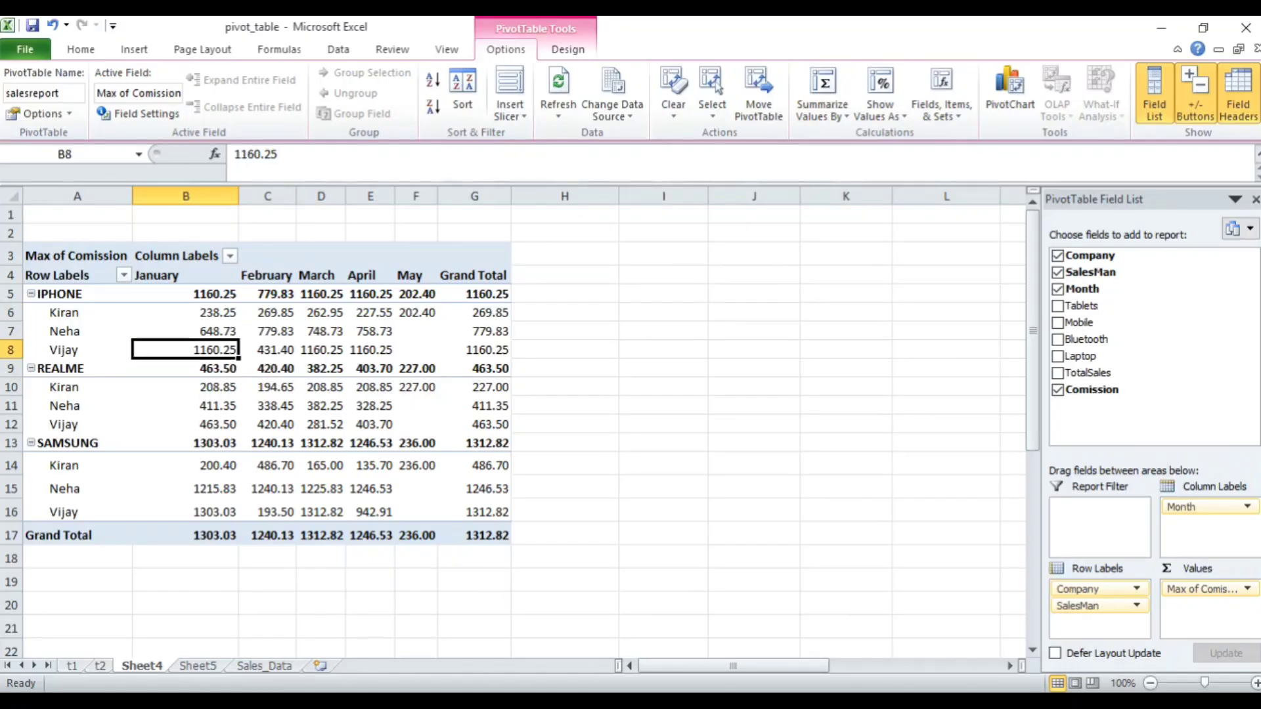
click(194, 511)
click(197, 350)
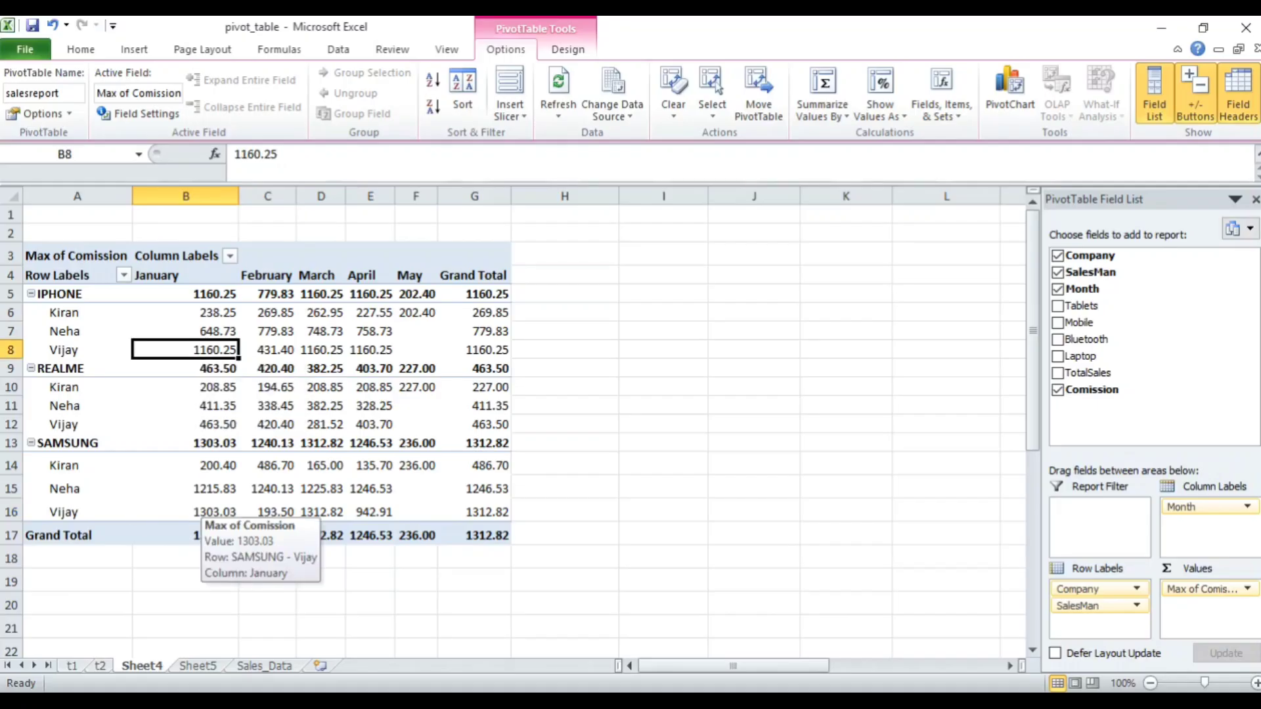
click(194, 511)
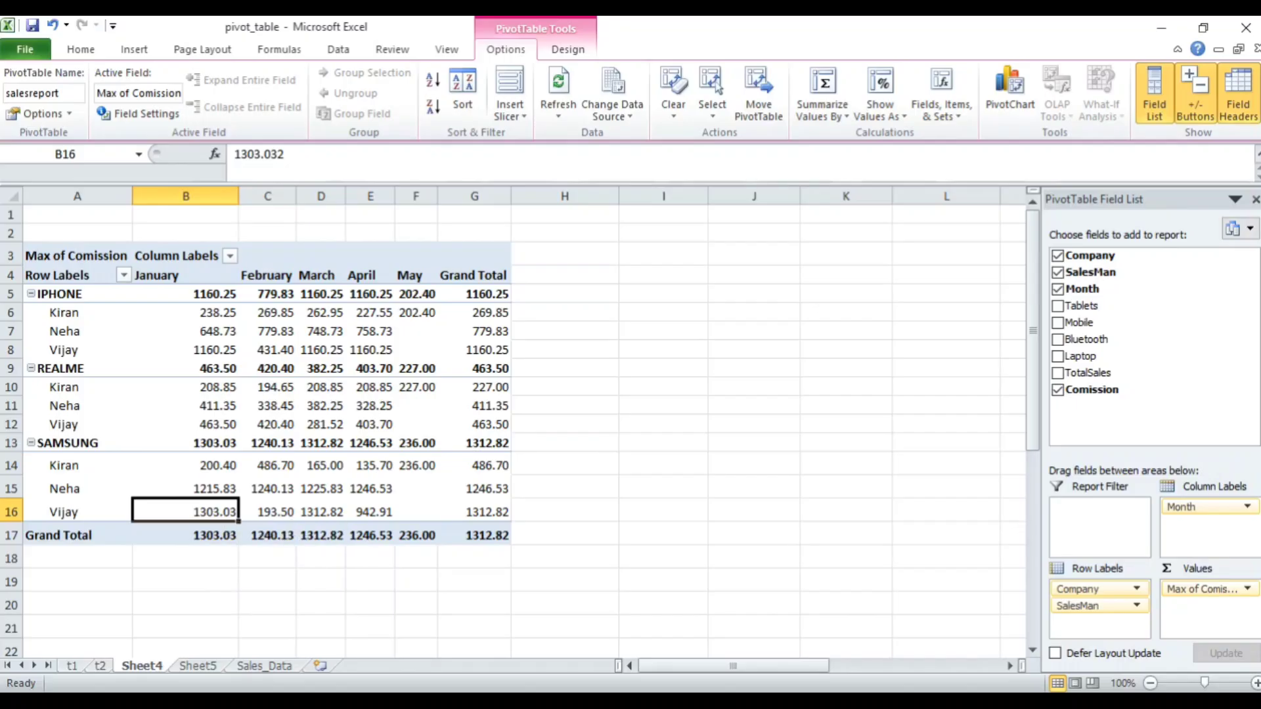
click(199, 424)
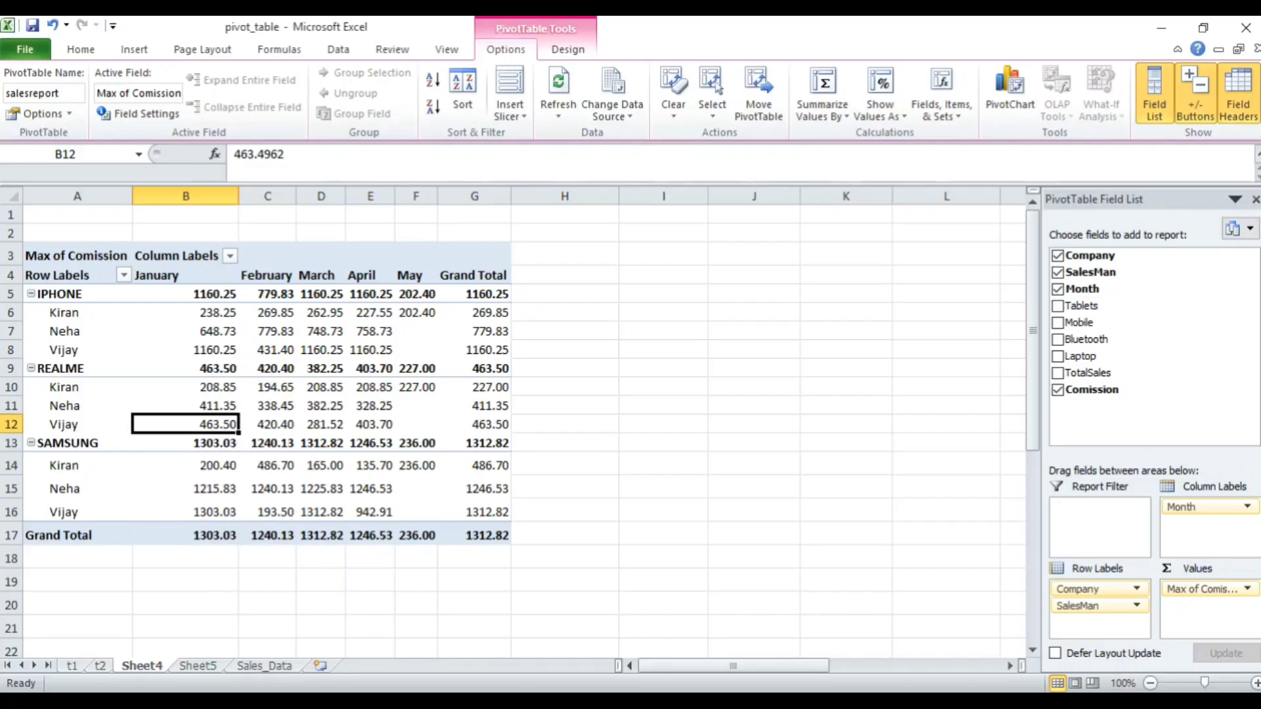
click(268, 312)
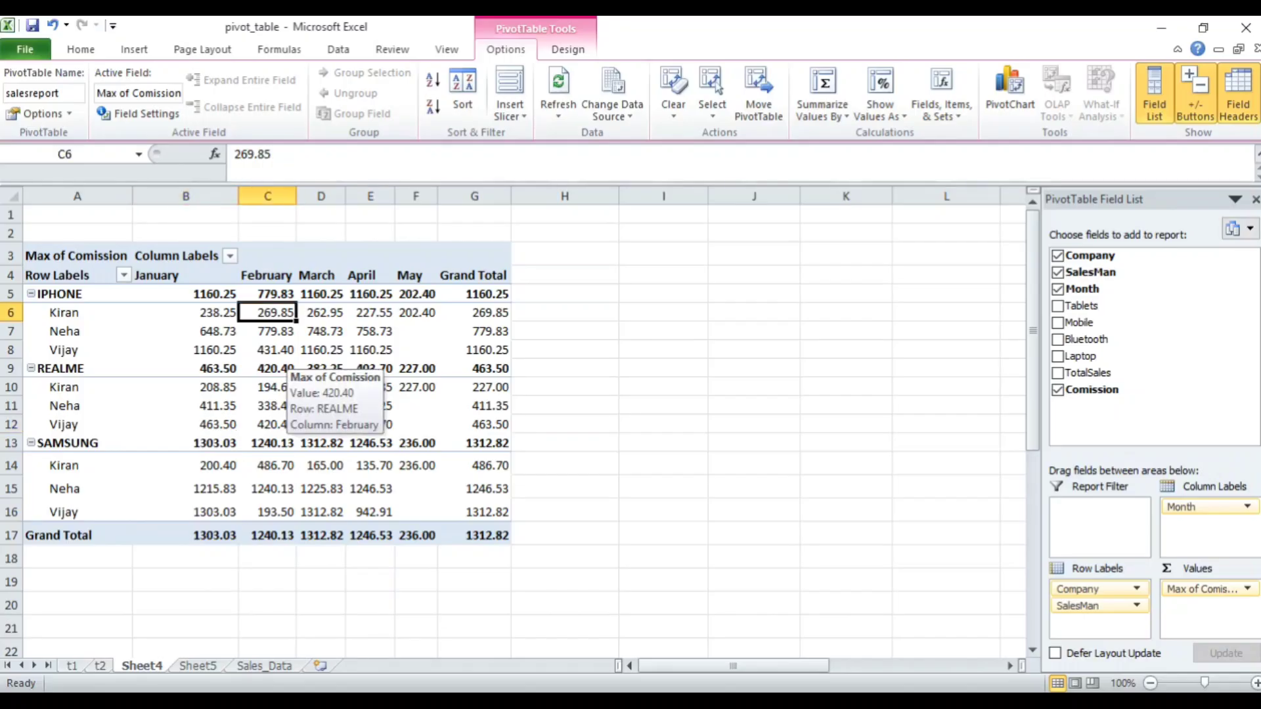
click(276, 424)
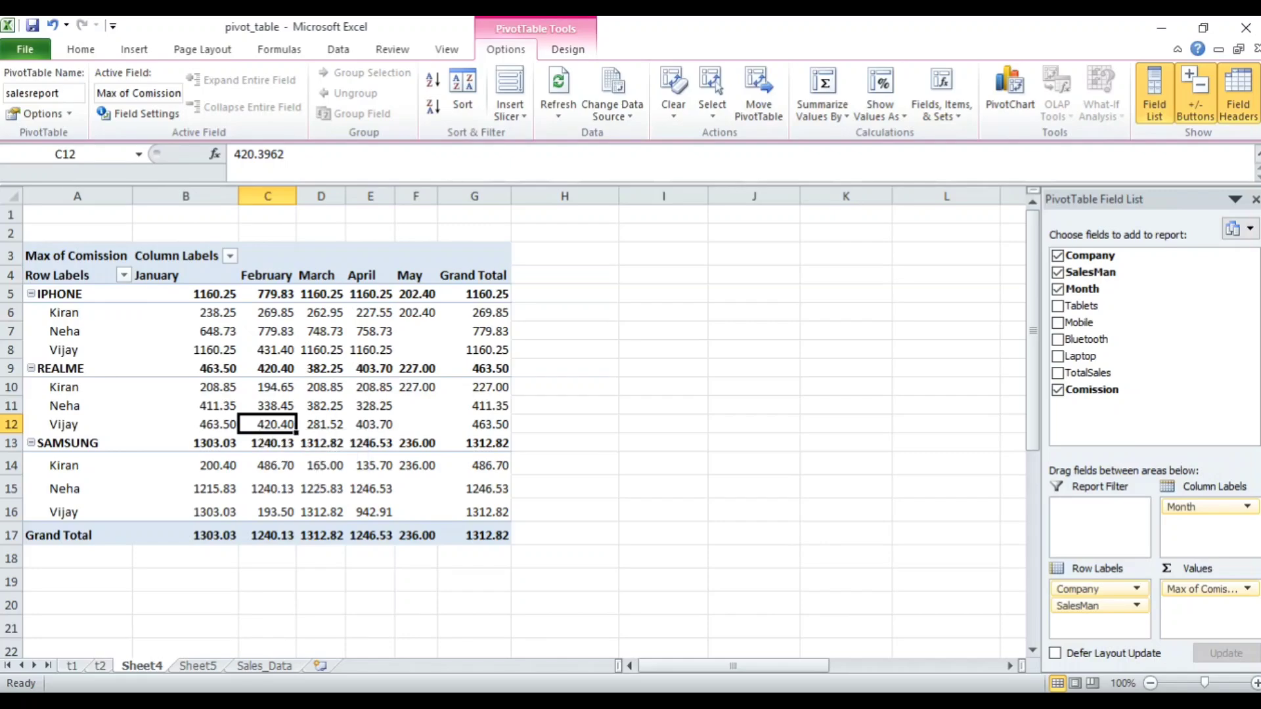
click(822, 98)
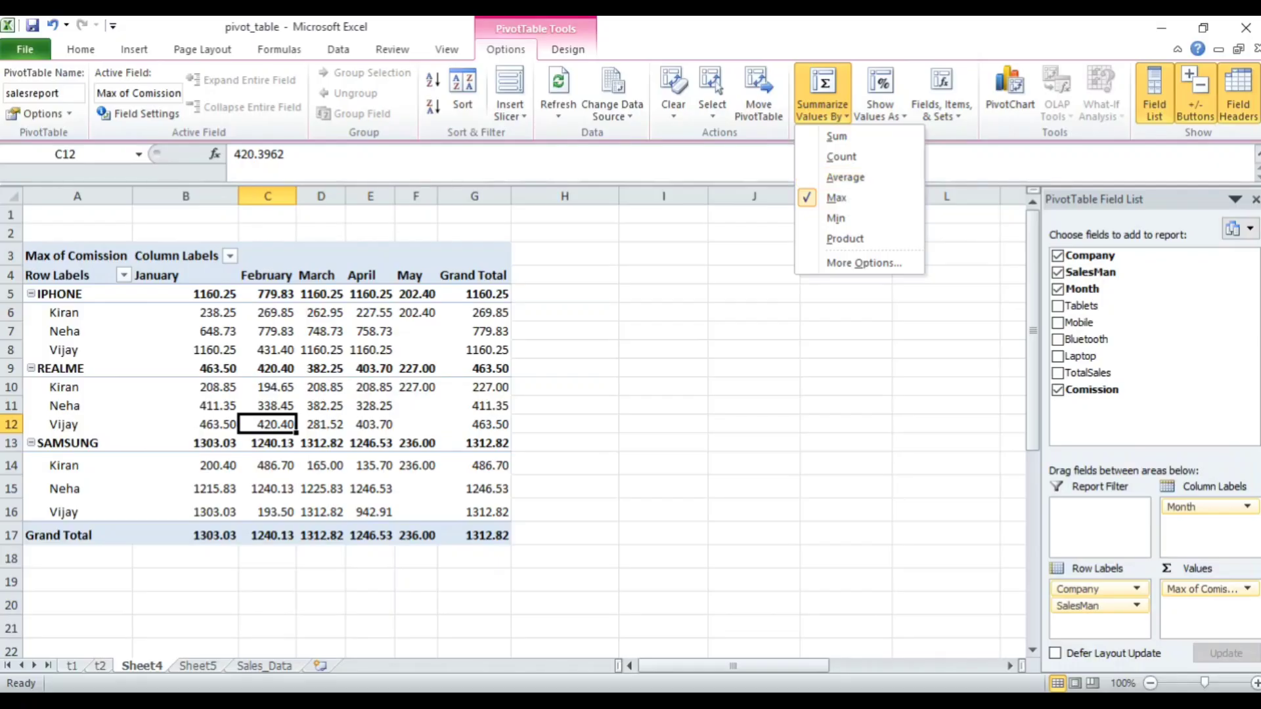
click(302, 335)
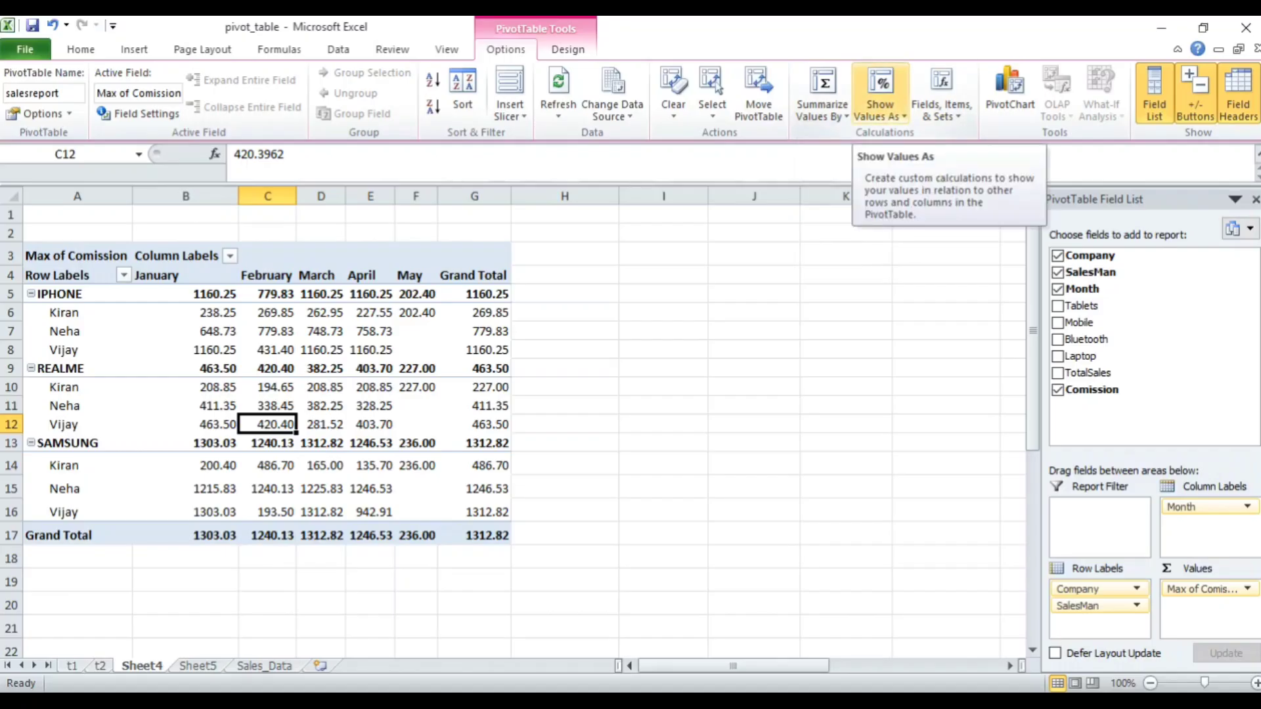
Show the Max of Comission values as % of Grand Total and inspect the January percentages.
click(879, 98)
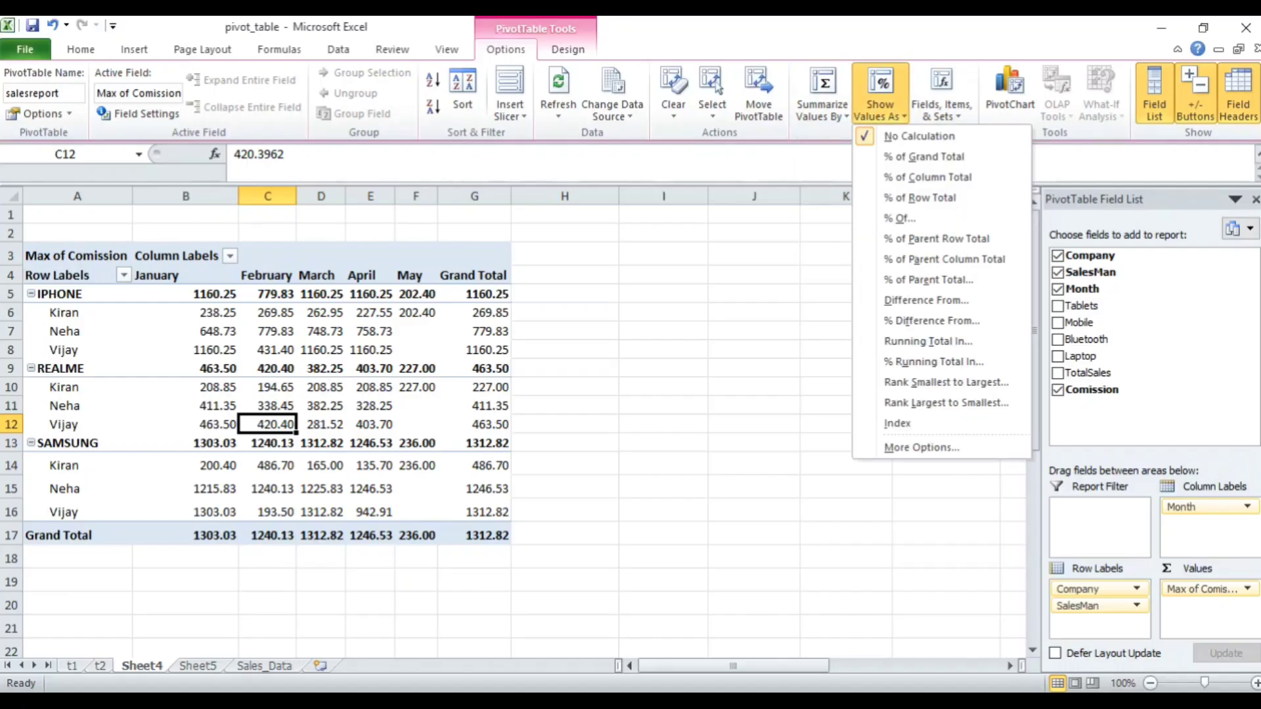
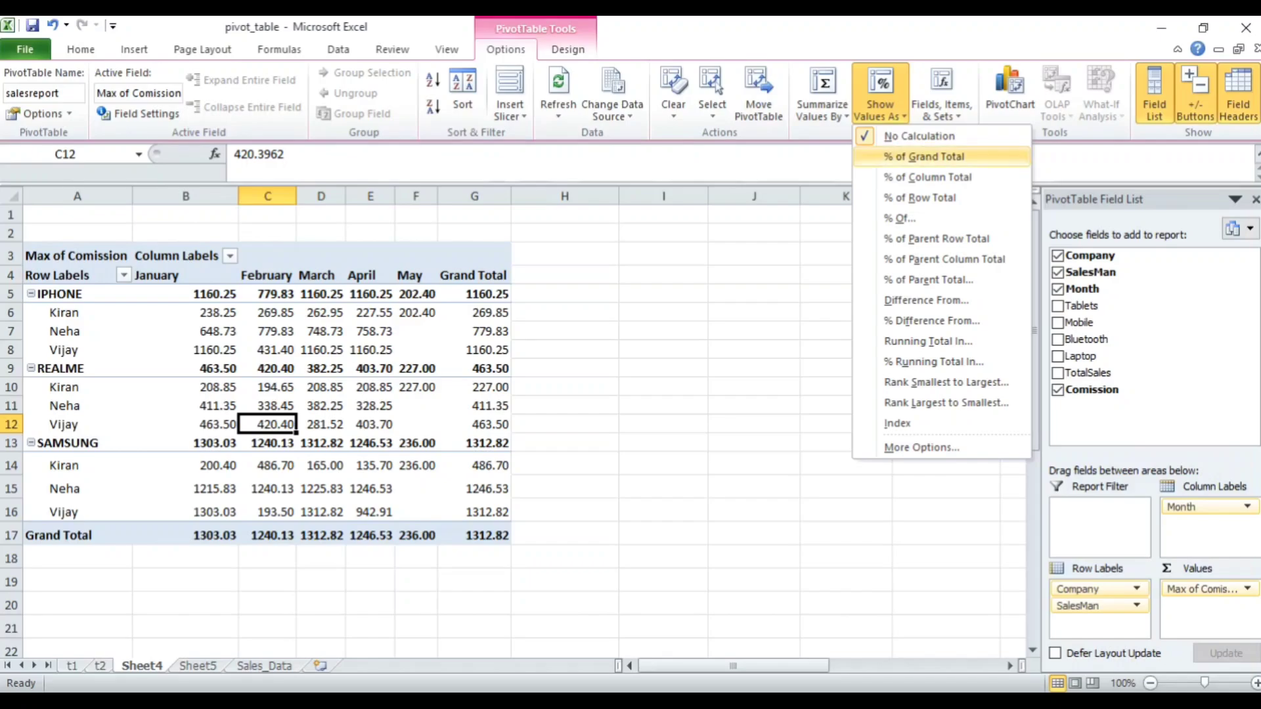
click(924, 157)
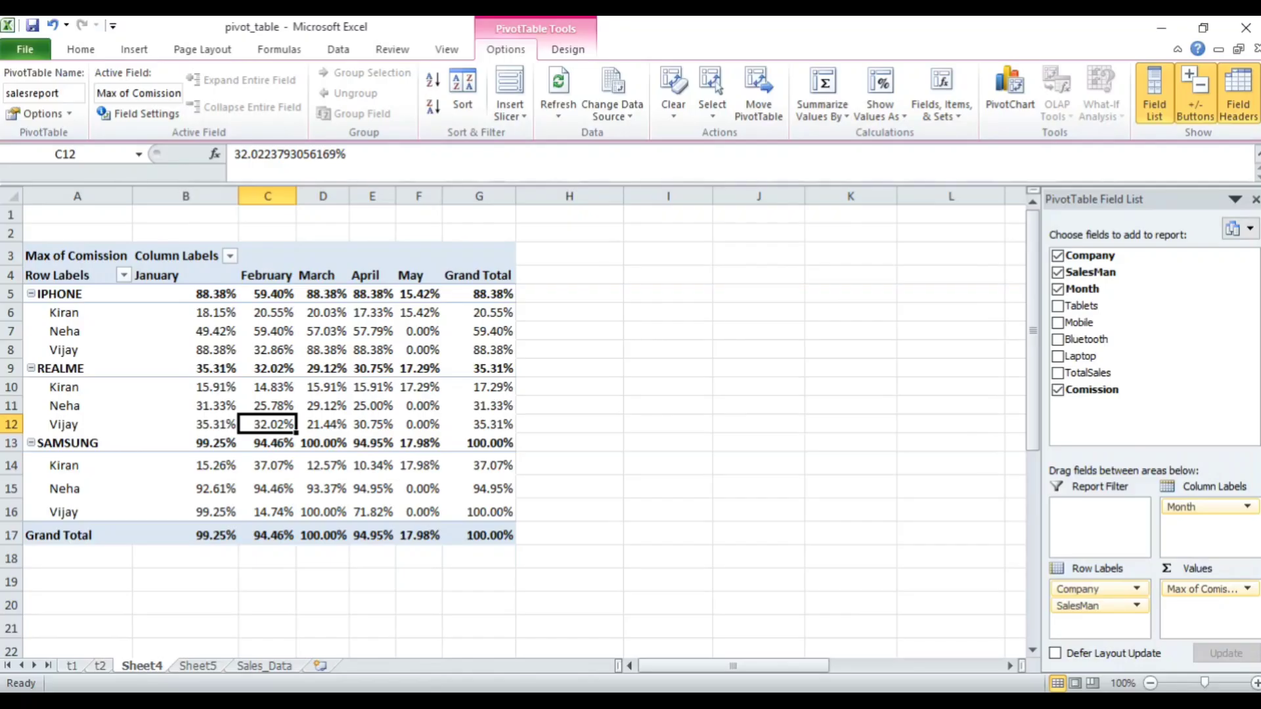
click(186, 534)
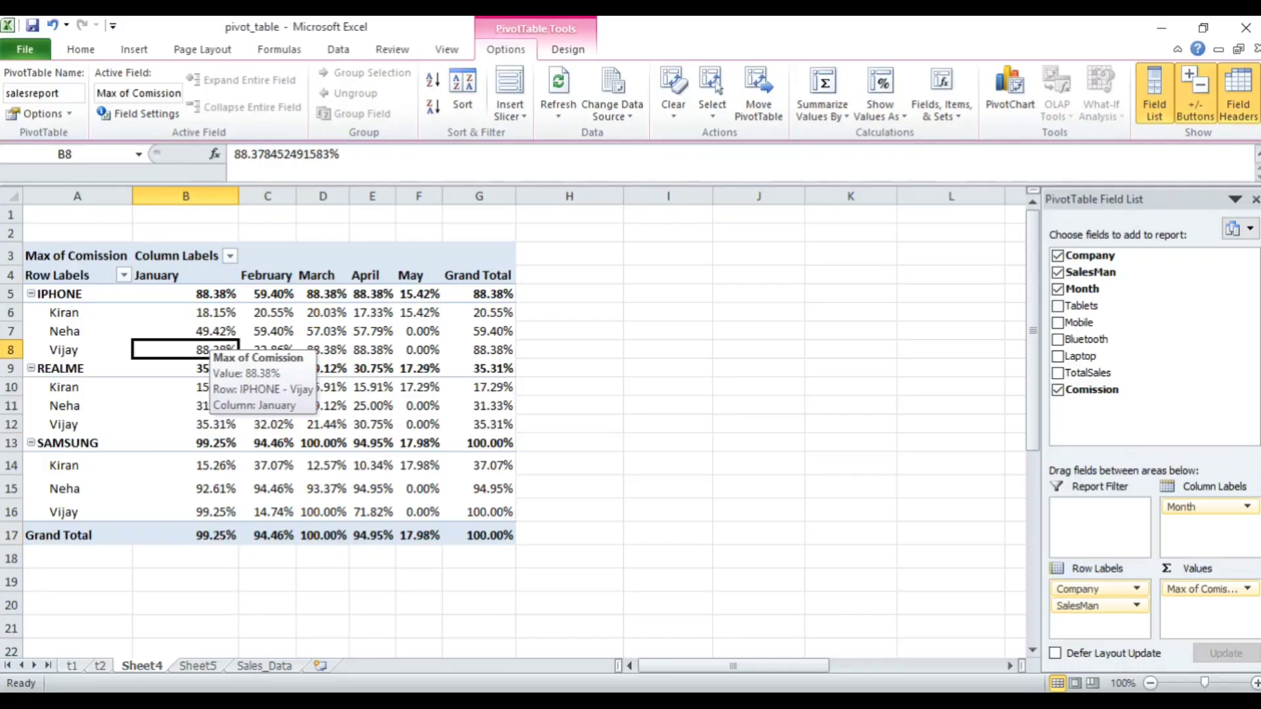
click(197, 349)
Show the Max of Comission values as % of Column Total and examine the SAMSUNG rows against the January grand total.
click(880, 109)
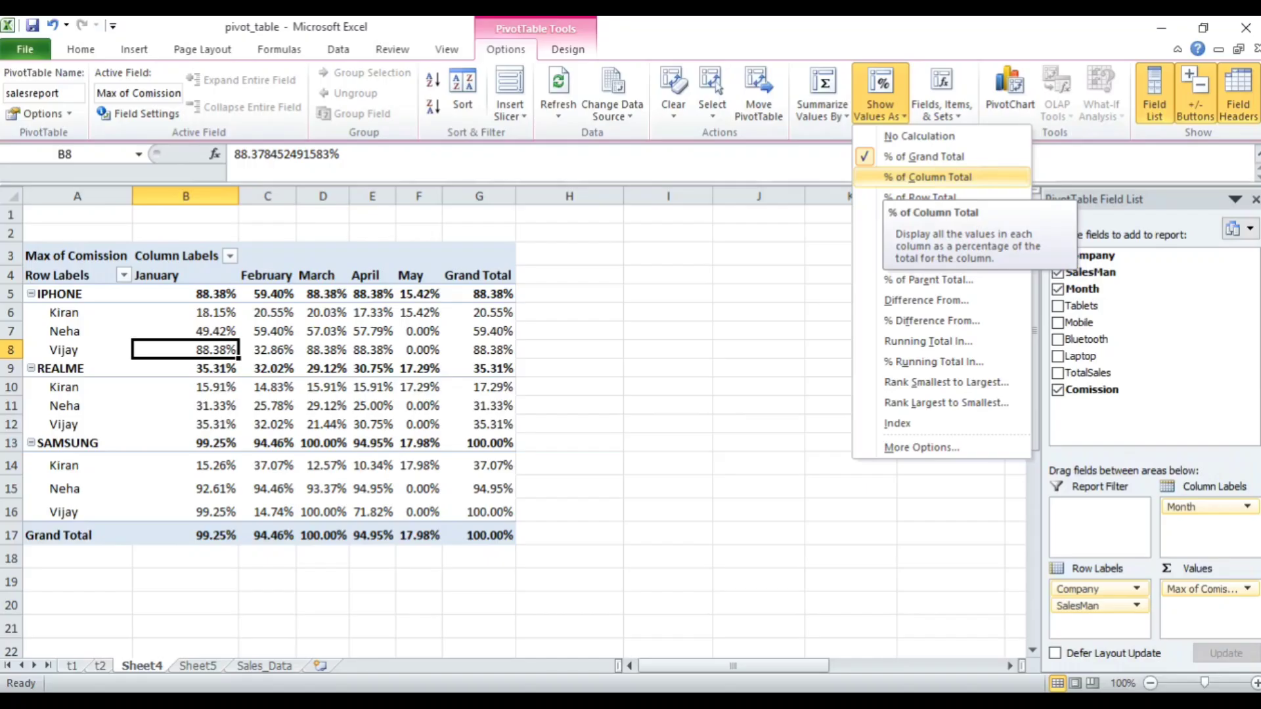
click(926, 176)
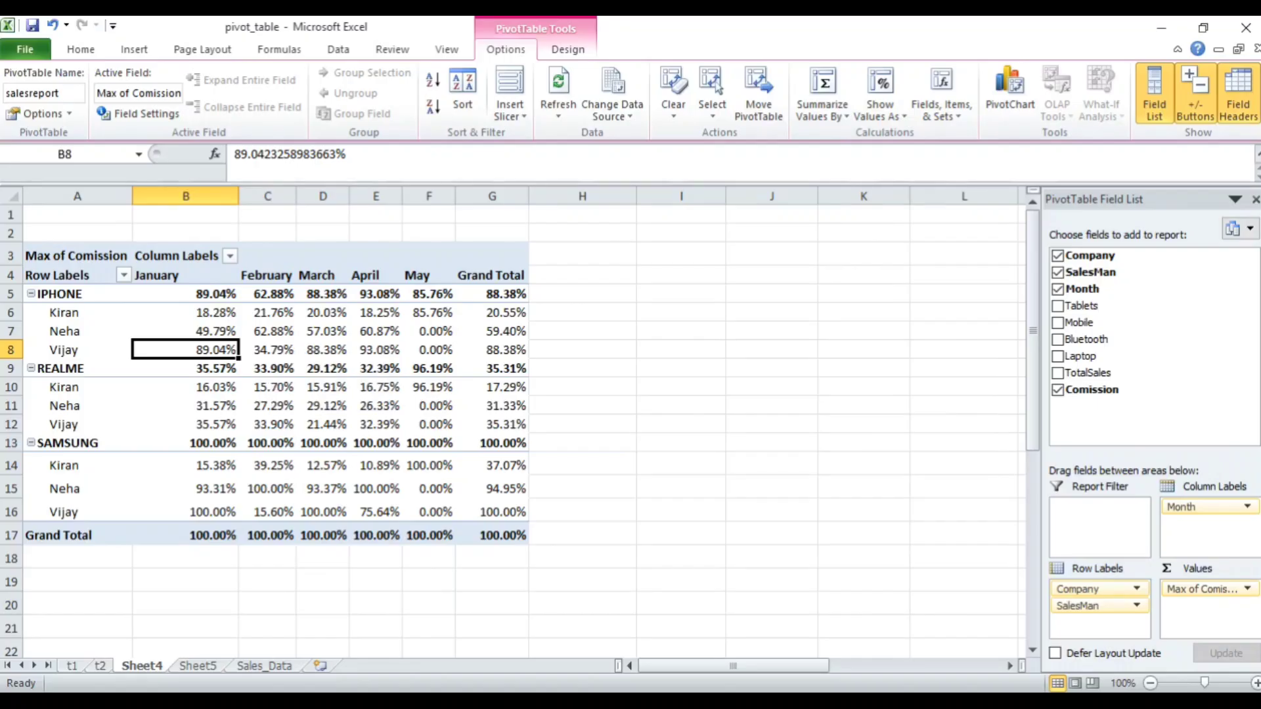
click(192, 534)
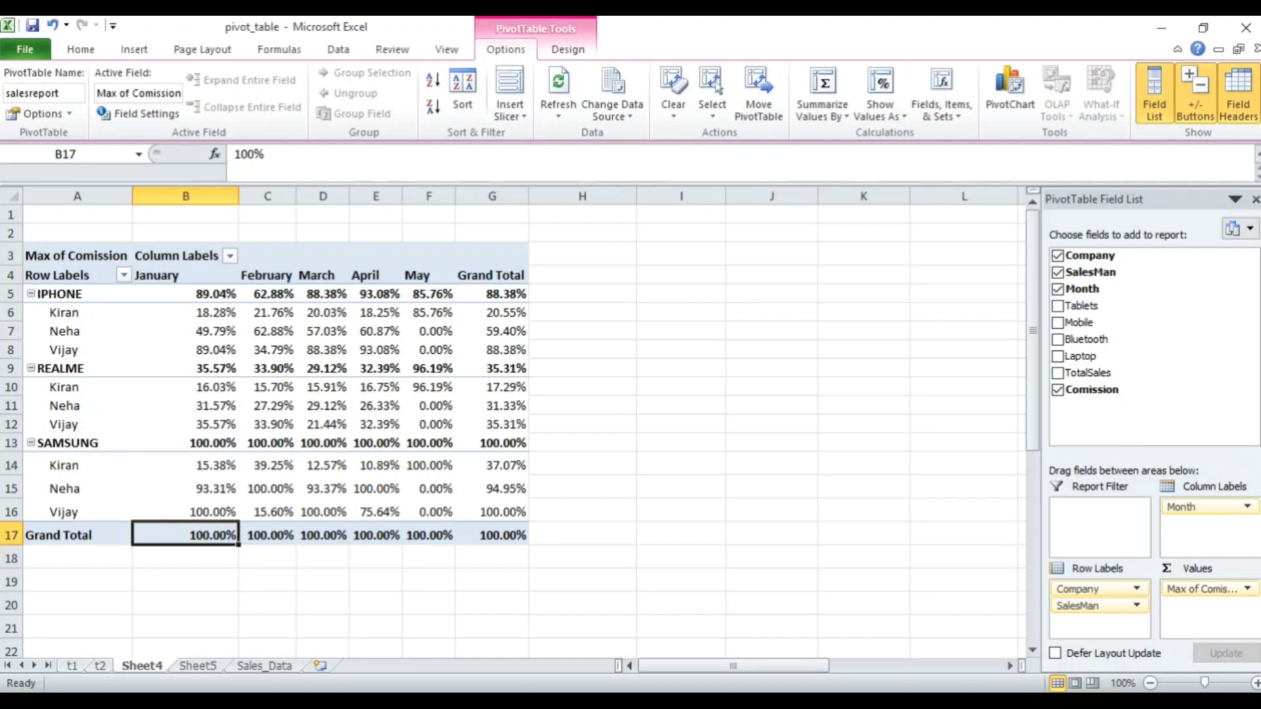
click(205, 511)
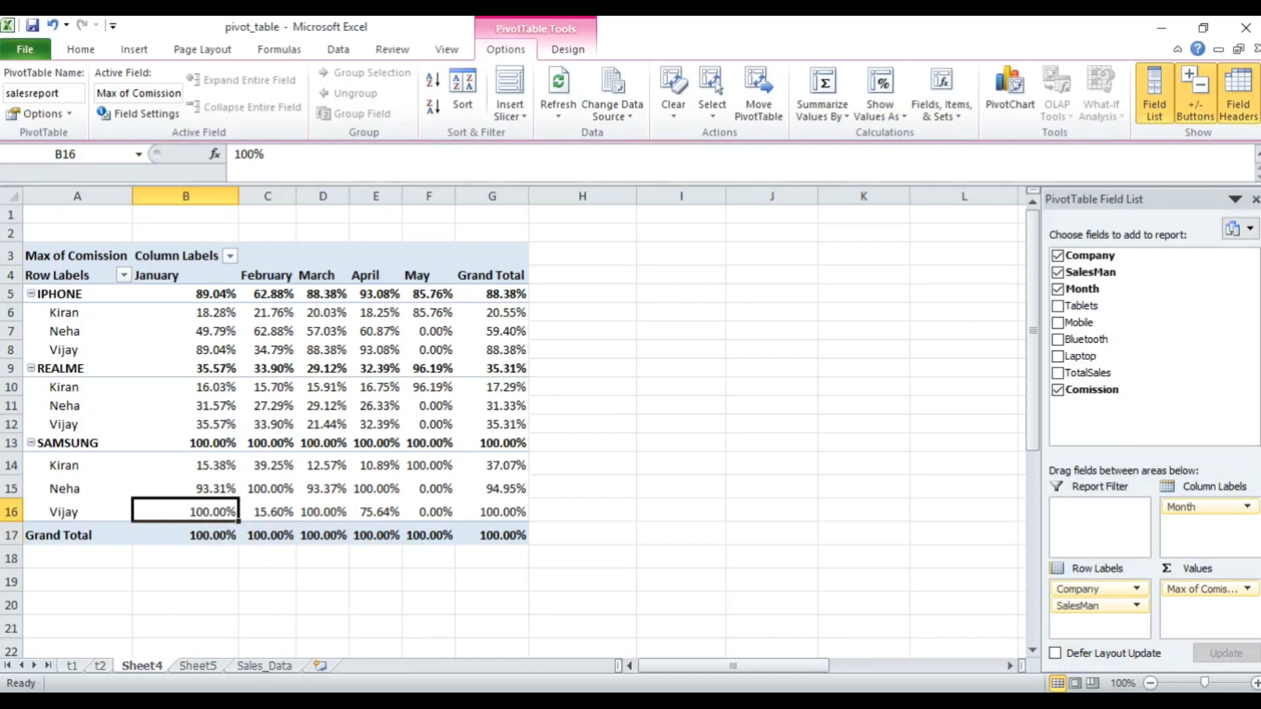
click(199, 486)
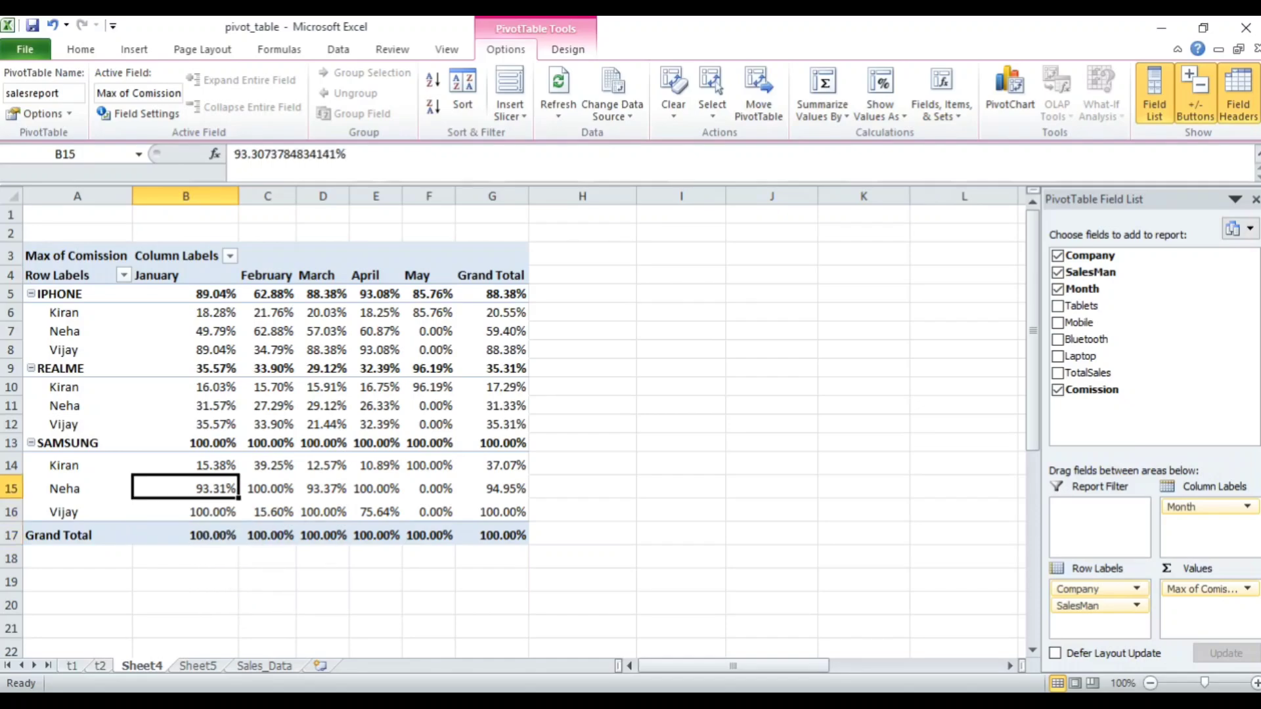
click(197, 465)
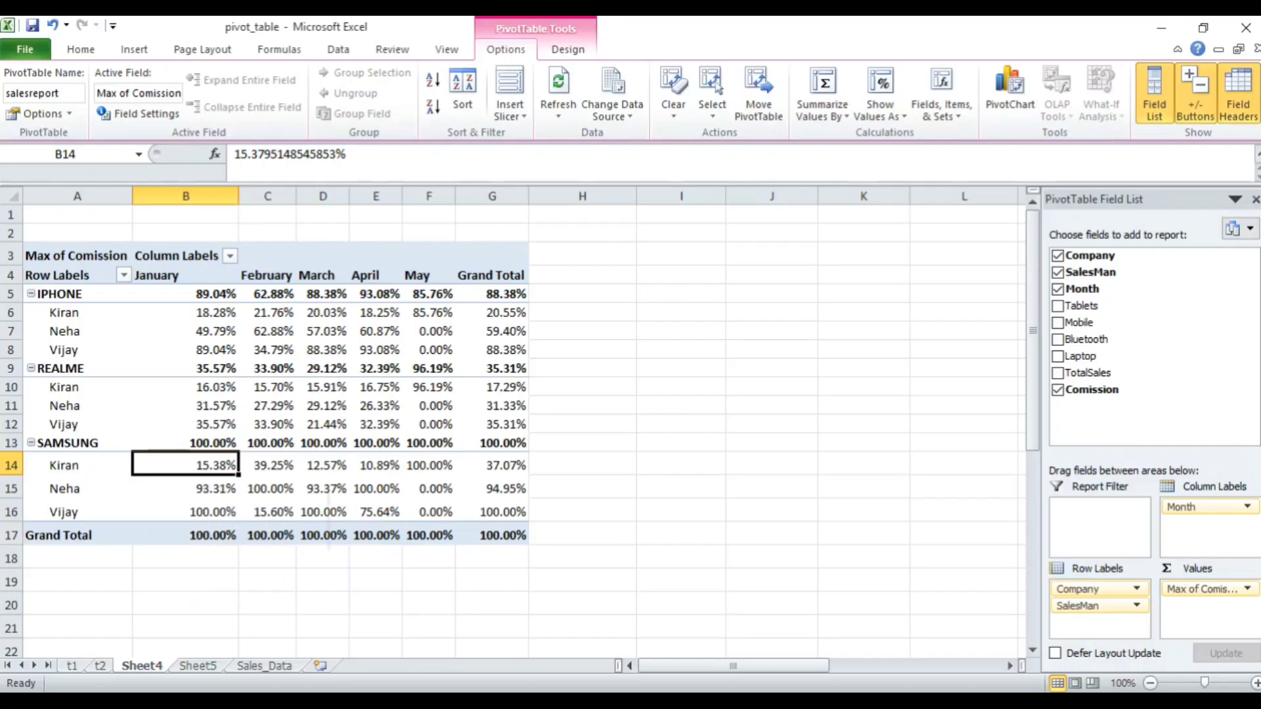
key(shift+Right)
key(shift+Right)
key(shift+Right)
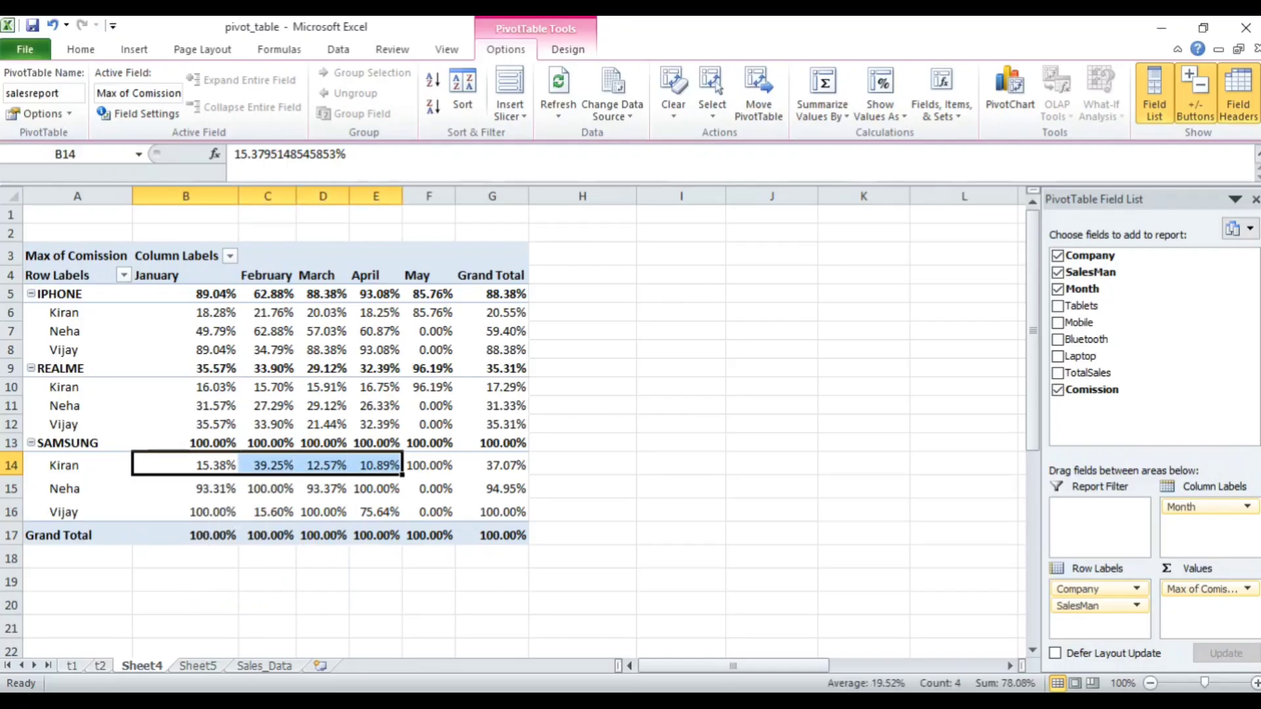
key(shift+Left)
key(shift+Left)
key(shift+Left)
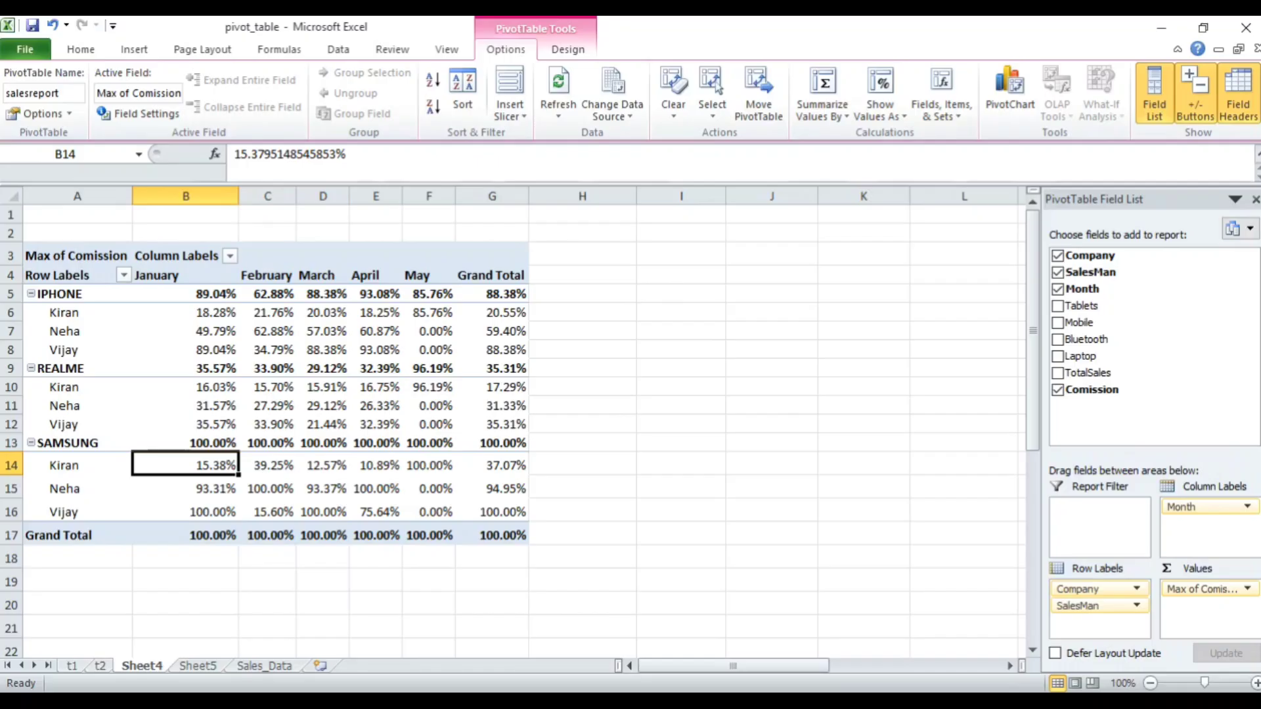
Show the Max of Comission values as % of Row Total and inspect the first IPHONE salesman's January percentage.
click(880, 99)
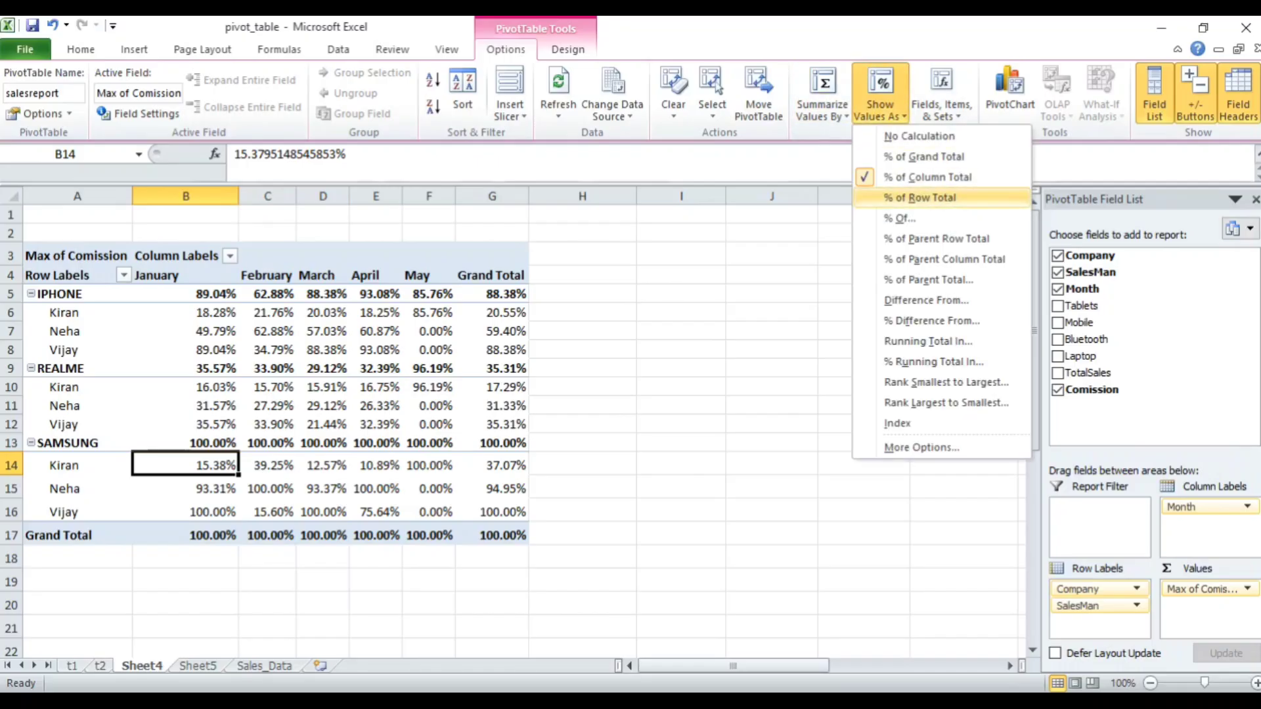
key(Return)
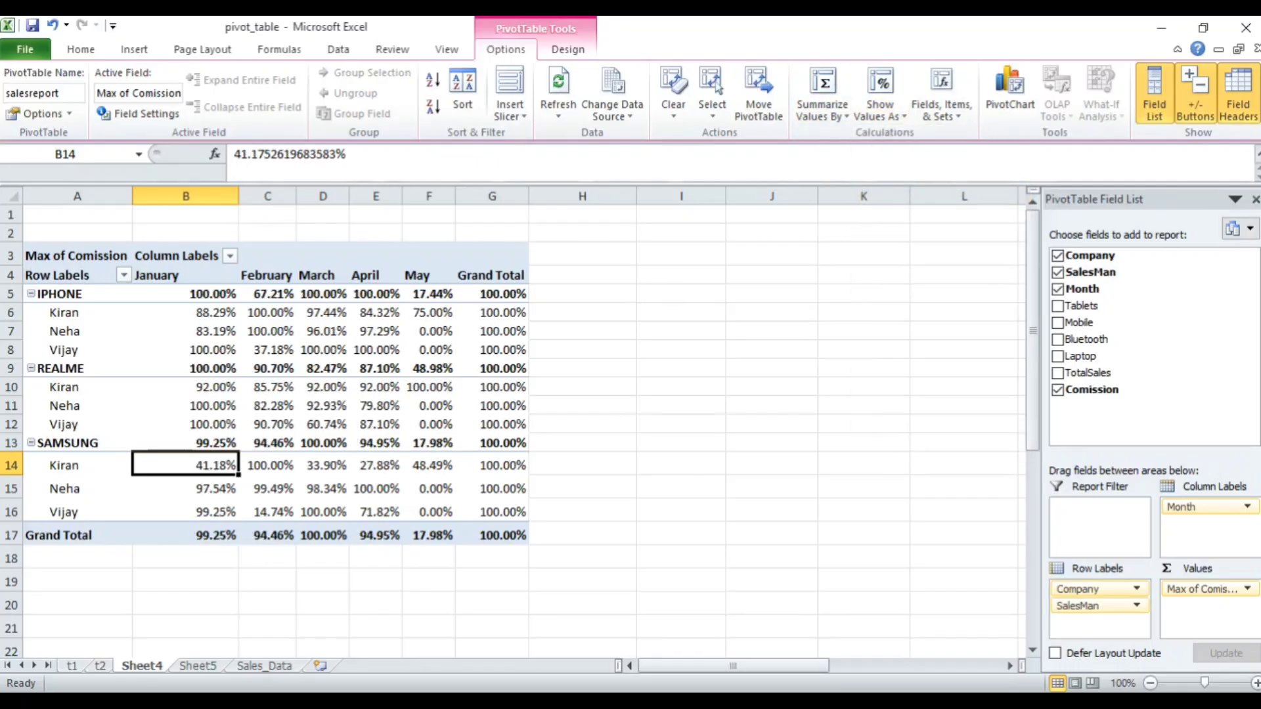
click(197, 312)
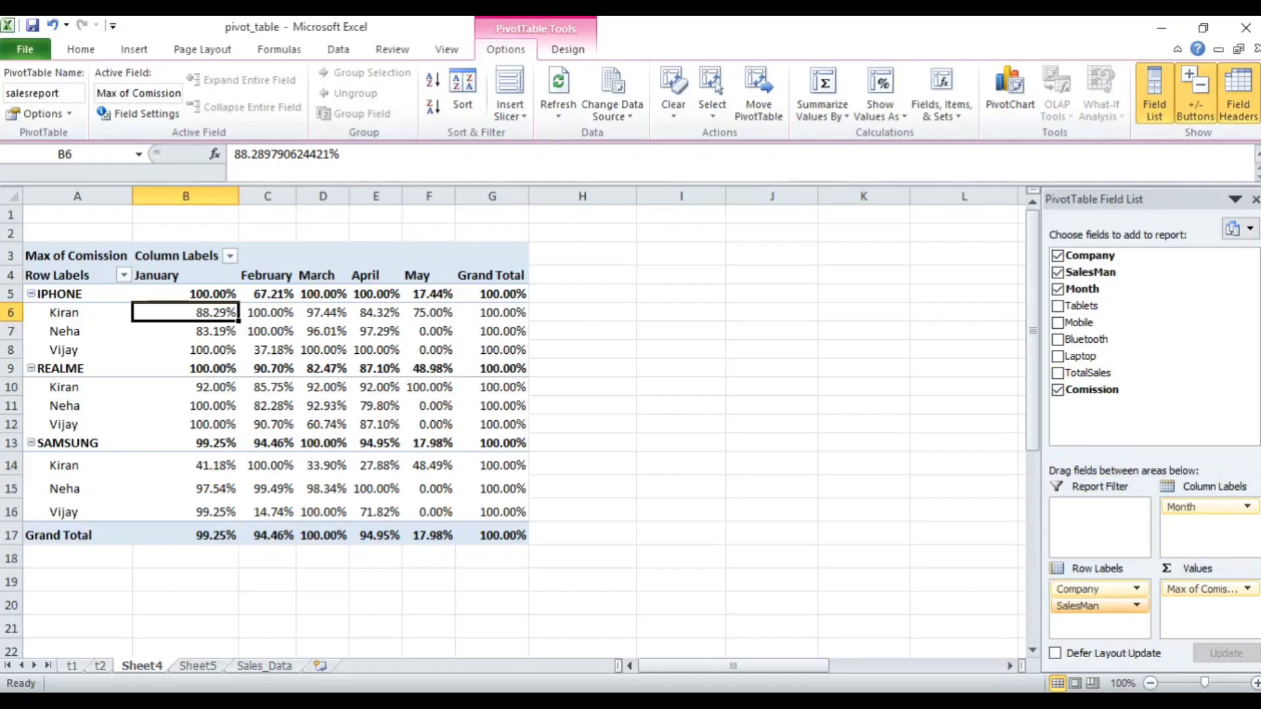
Remove the Month field from the PivotTable columns and show the Max of Comission values as % of Grand Total.
drag(1199, 507, 853, 460)
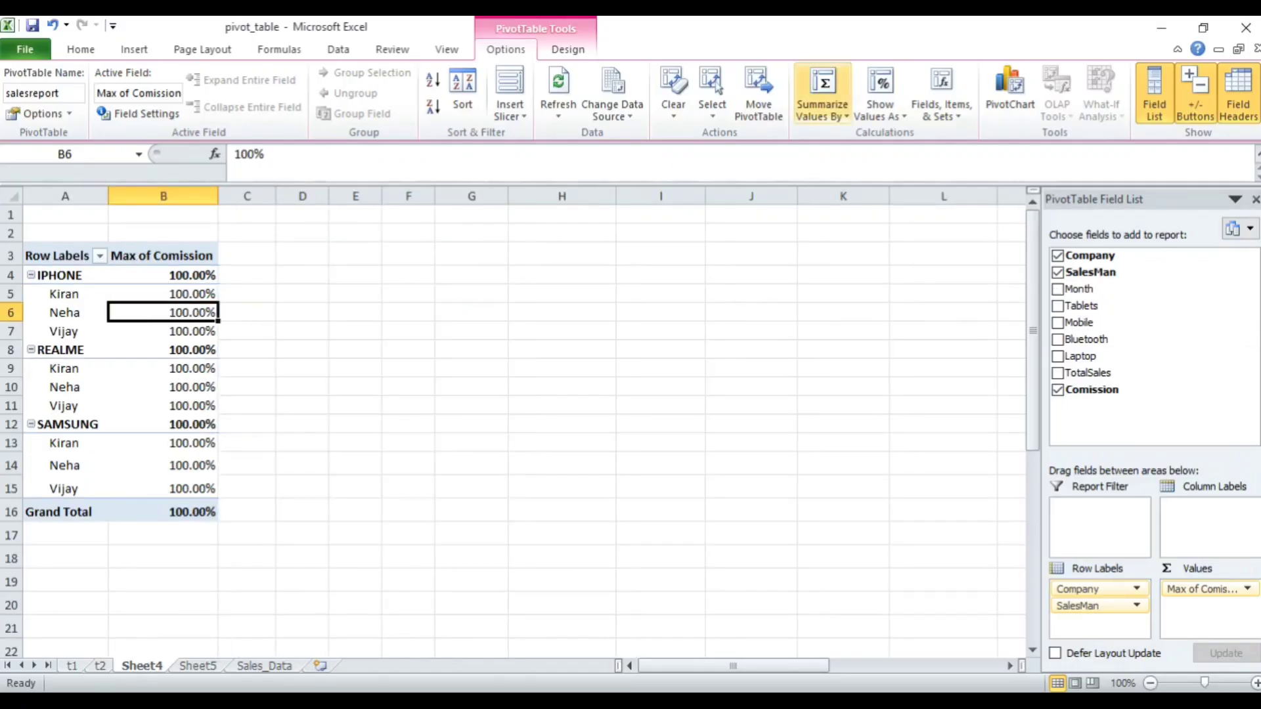
click(880, 99)
click(924, 156)
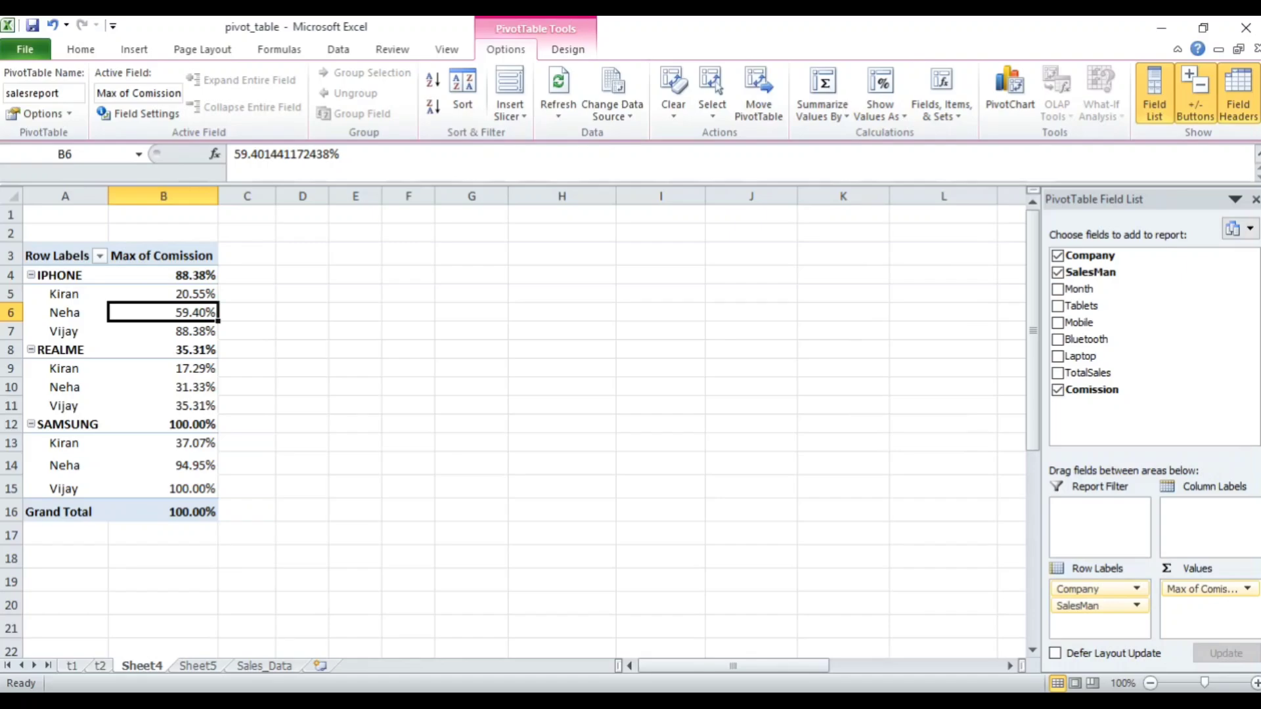
Enlarge the text of the whole PivotTable in A3:B16 to size 16 and autofit columns A and B.
drag(59, 255, 197, 512)
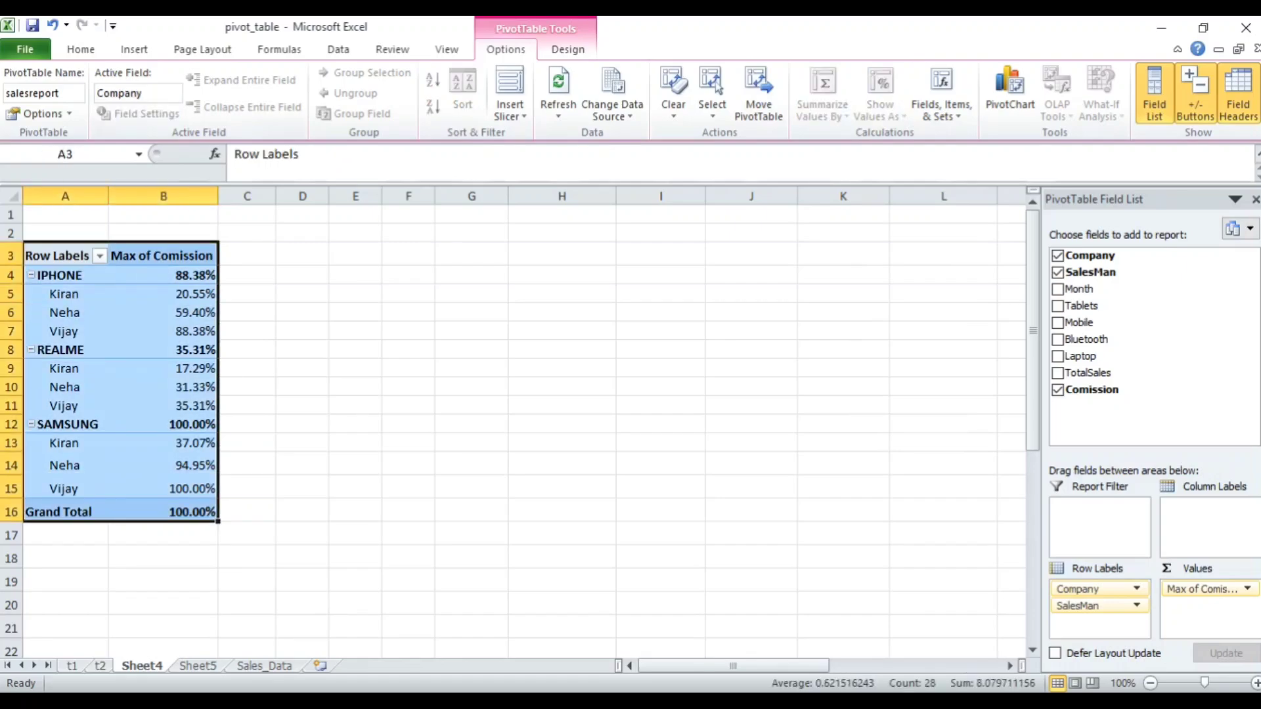
click(81, 50)
click(299, 79)
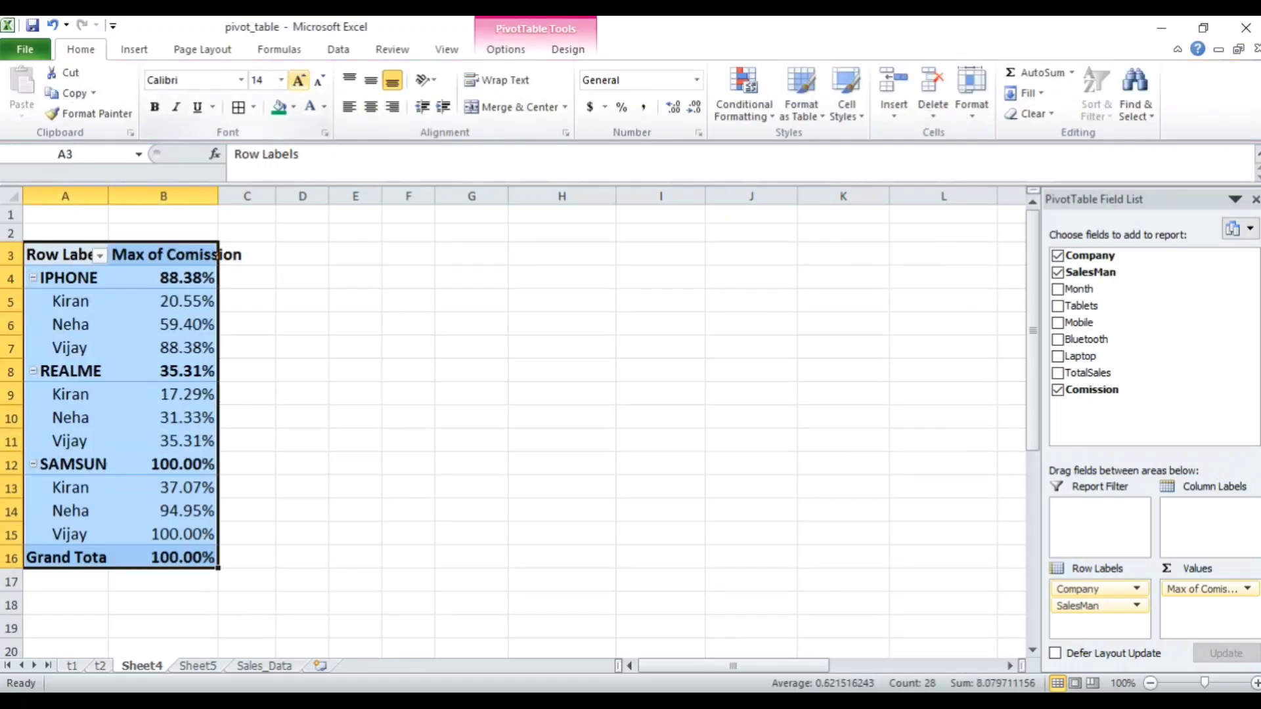
click(299, 79)
double_click(218, 196)
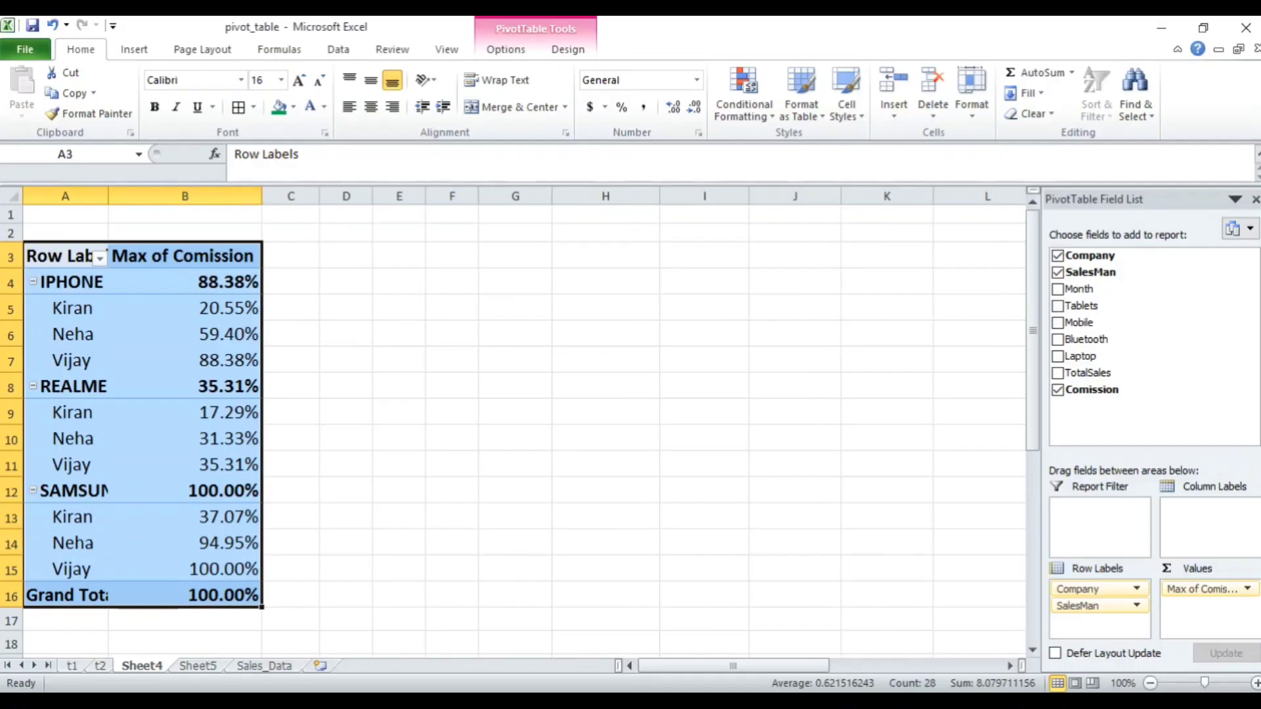
double_click(108, 196)
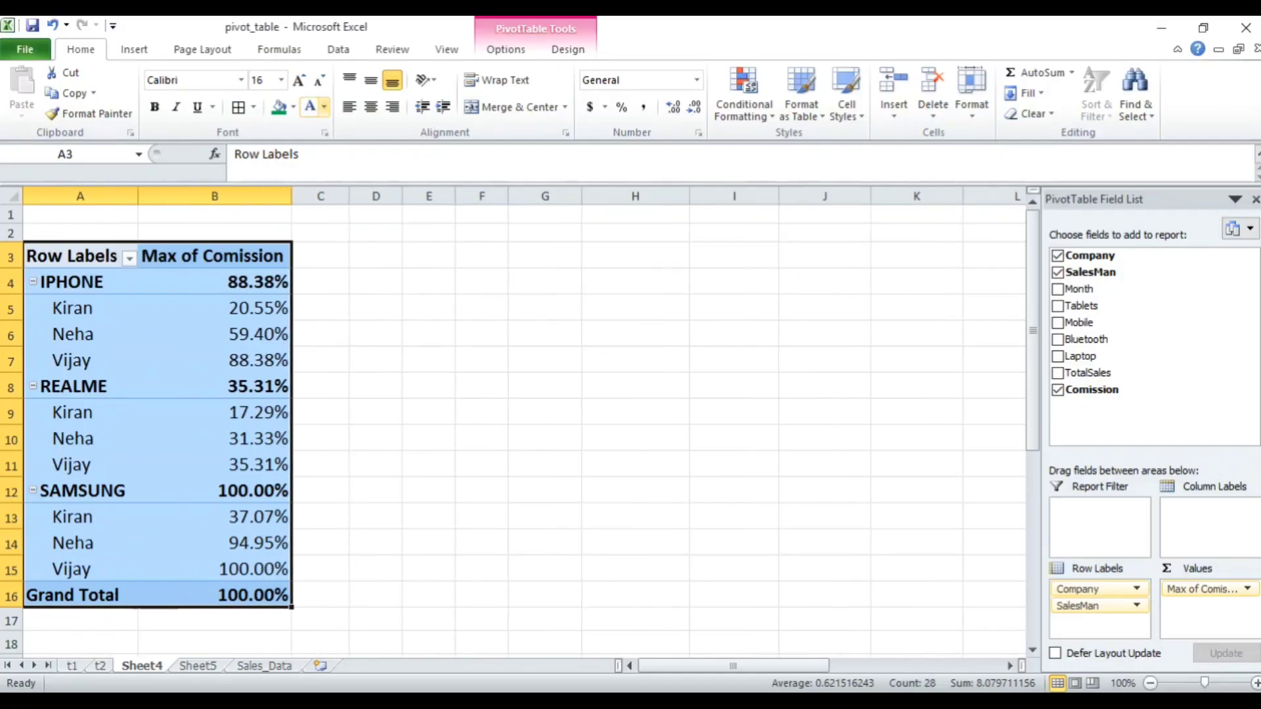
Add borders to all cells of the PivotTable and compare IPHONE's maximum percentage with the salesman percentages beneath it.
click(239, 107)
click(207, 309)
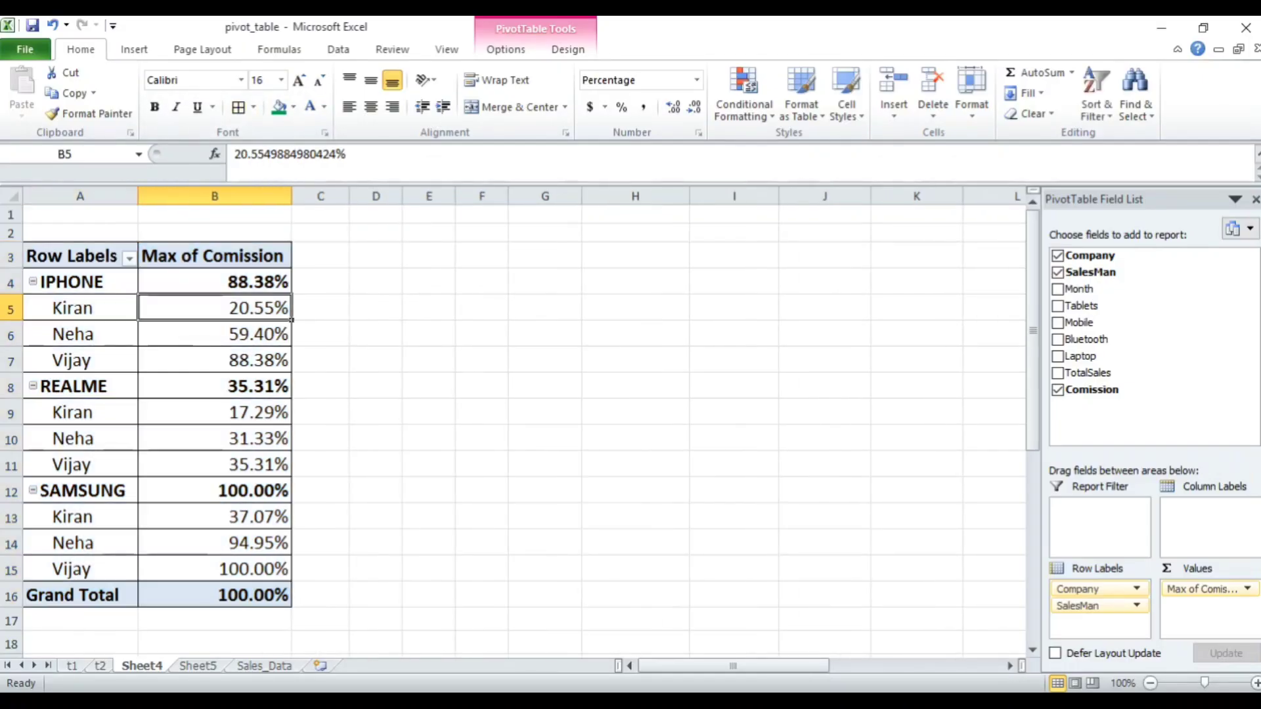
click(275, 281)
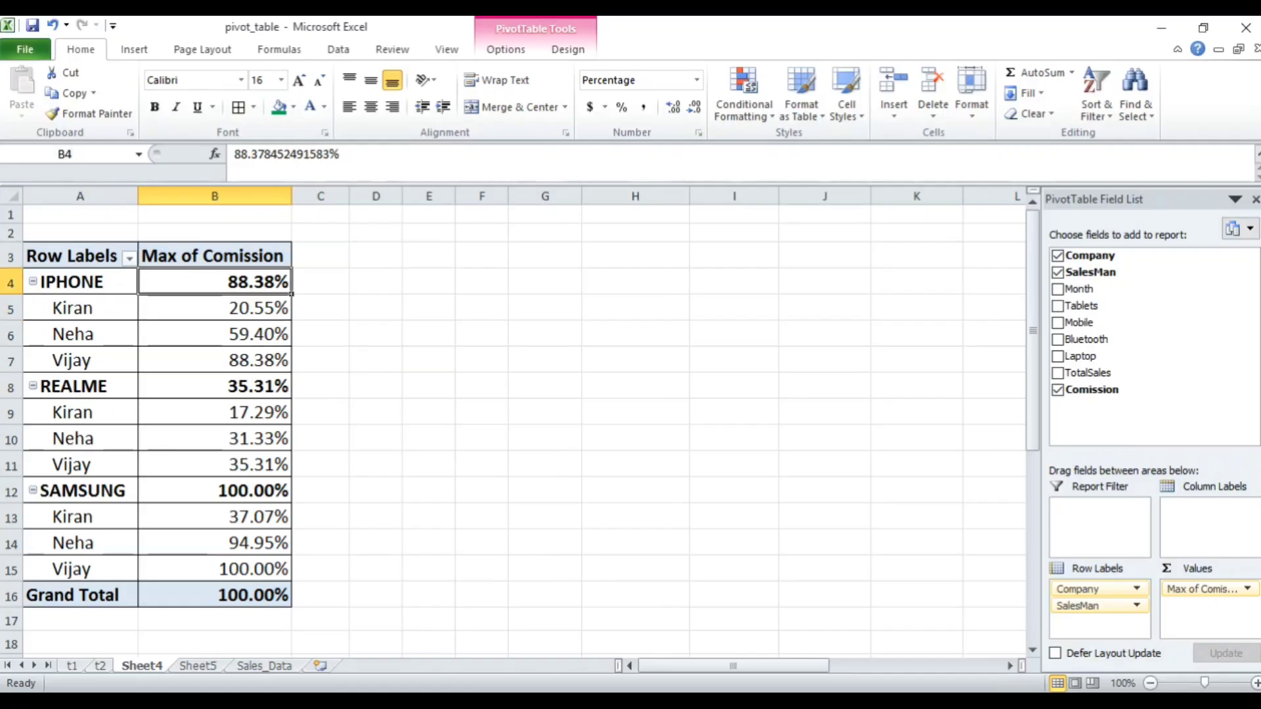
click(253, 361)
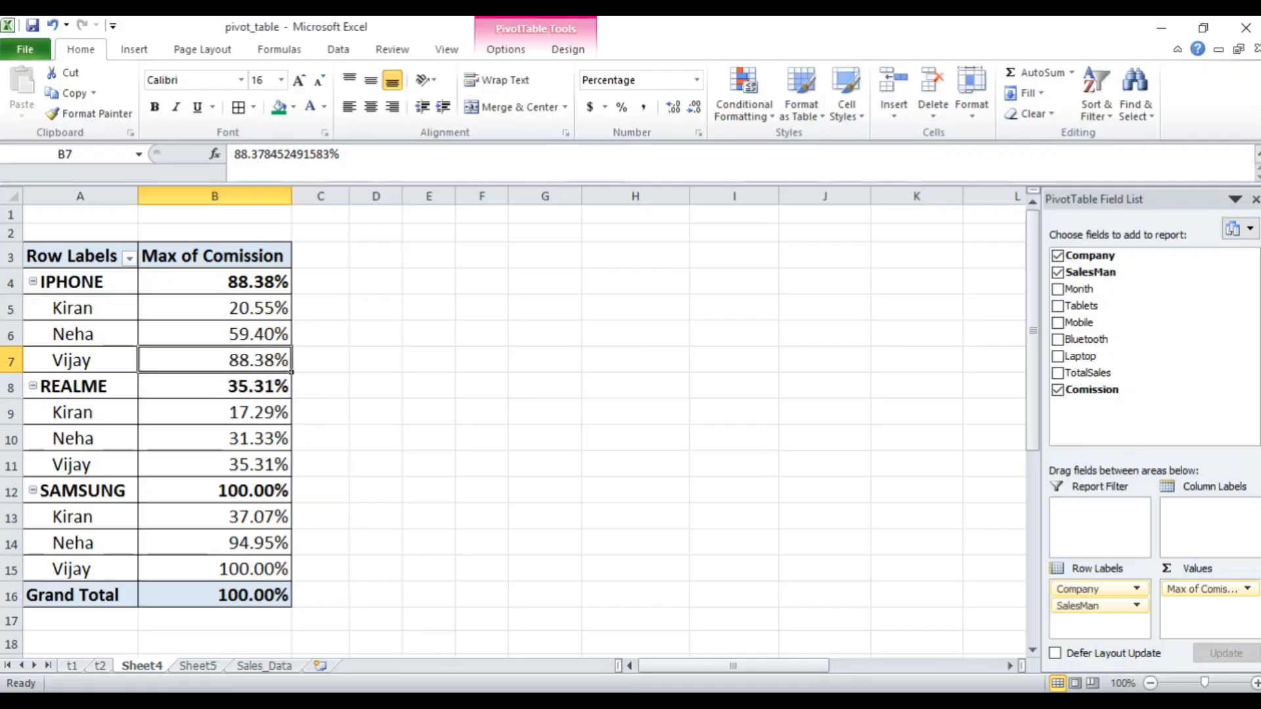
Summarize the Comission values by Sum instead of Max.
click(203, 256)
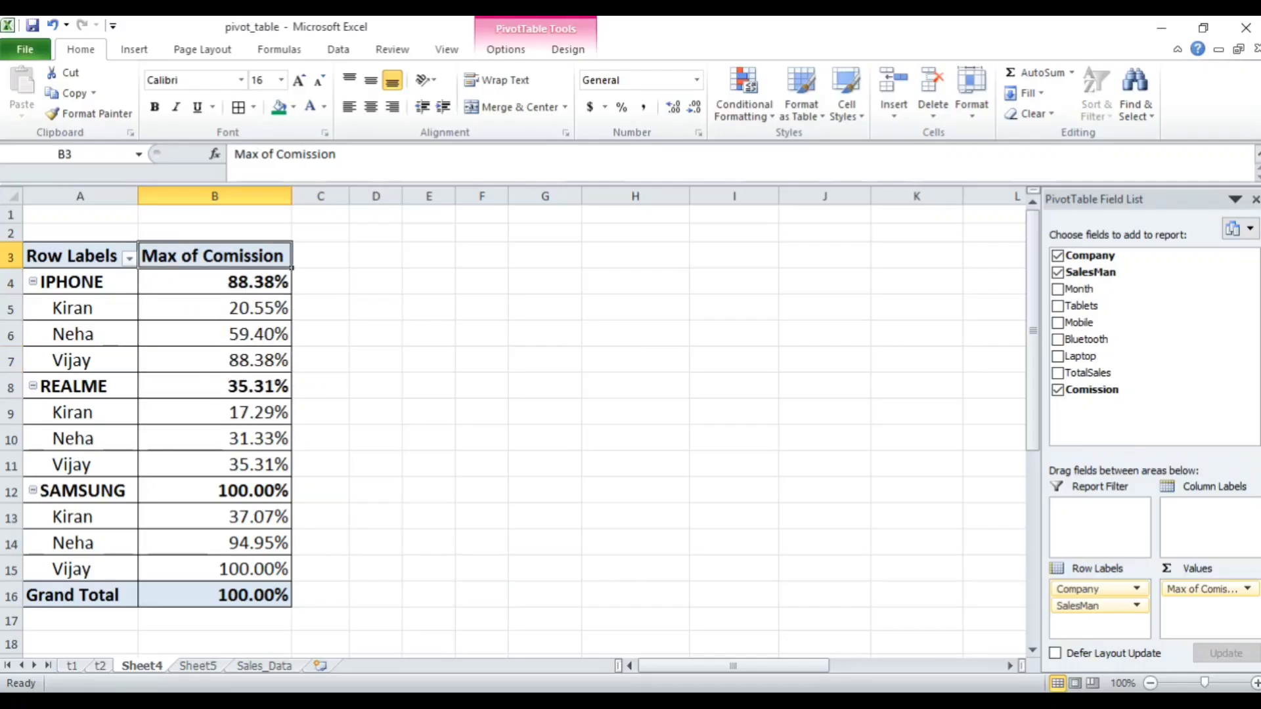
click(505, 48)
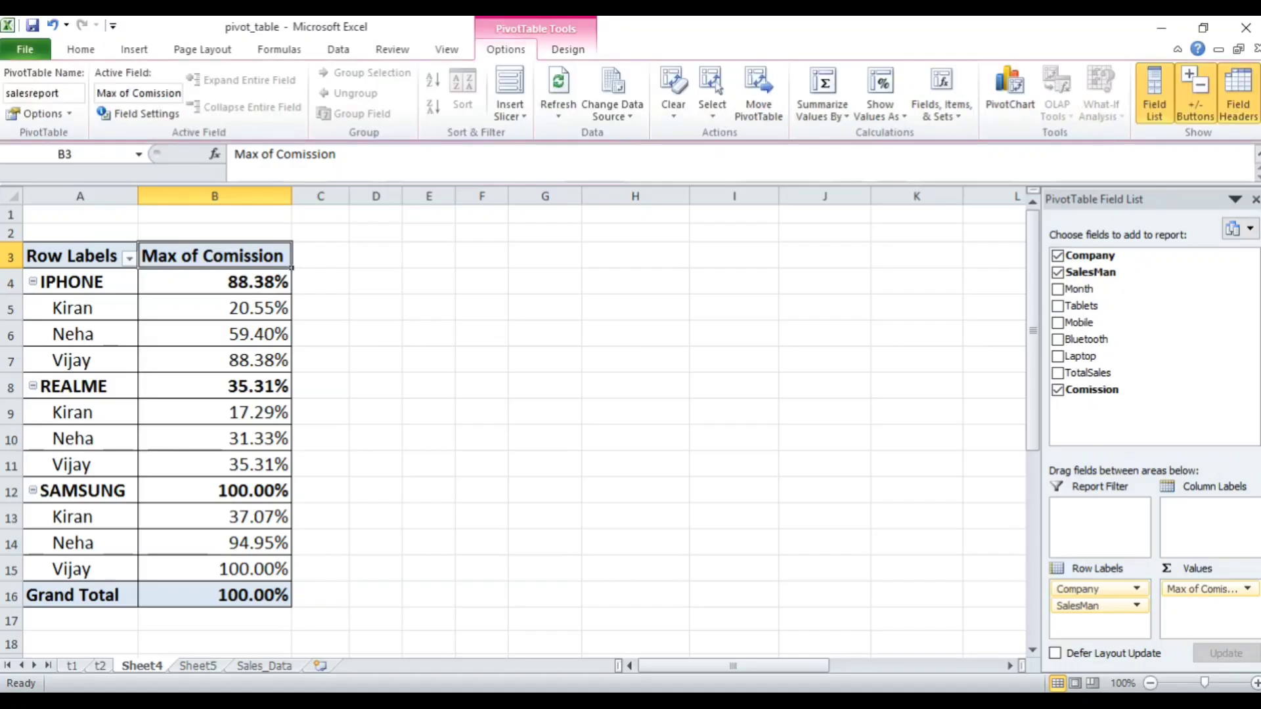
click(822, 115)
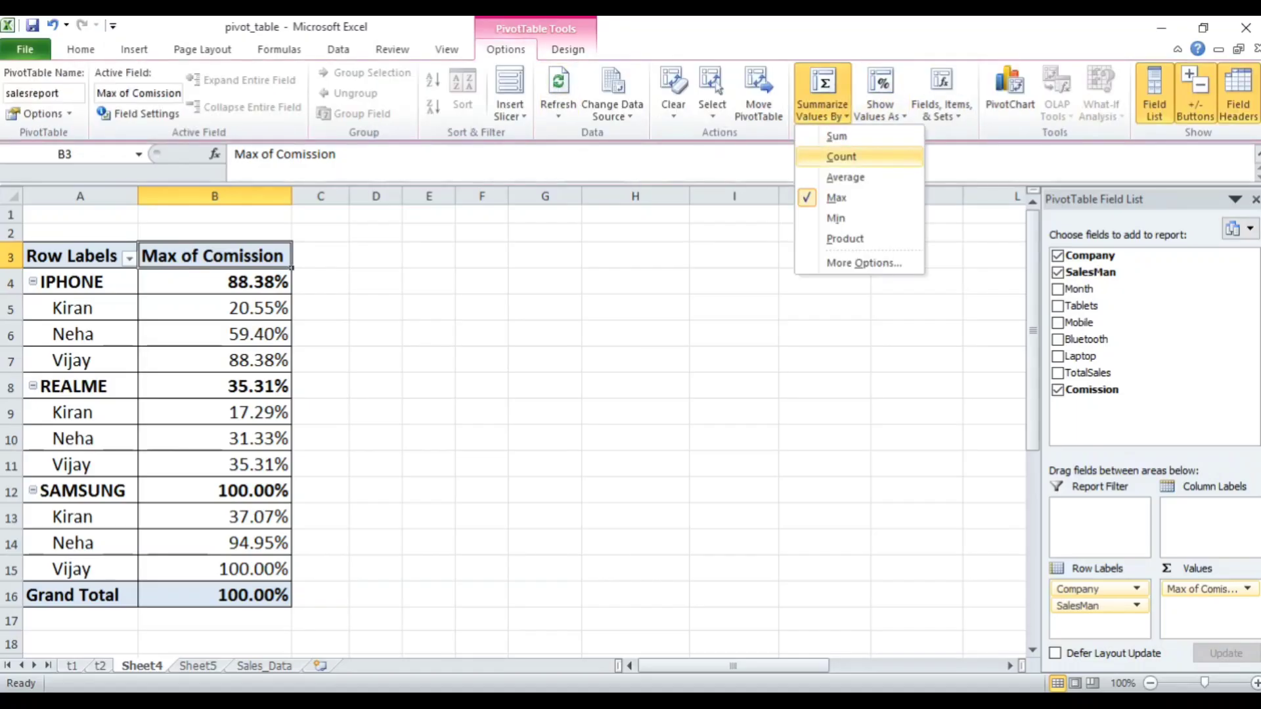
key(Return)
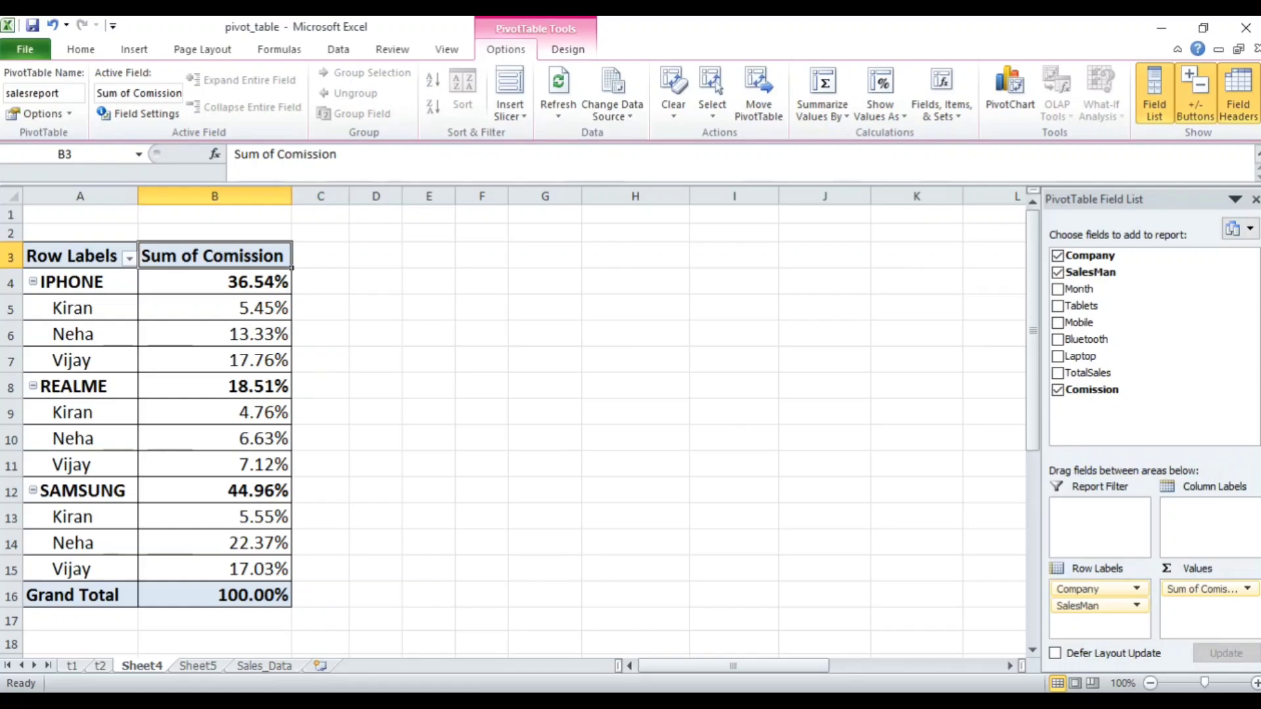
Compare the grand total of Sum of Comission with each company's percentage and IPHONE's salesman percentages.
click(205, 594)
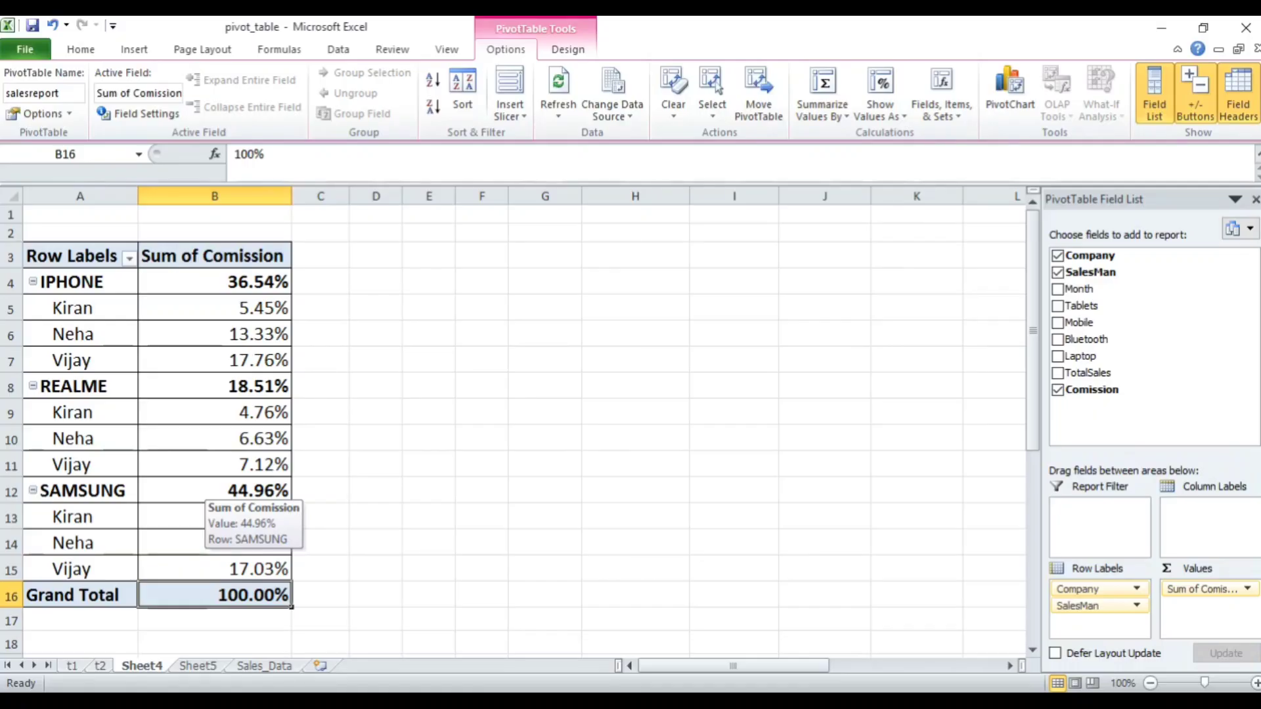
click(204, 490)
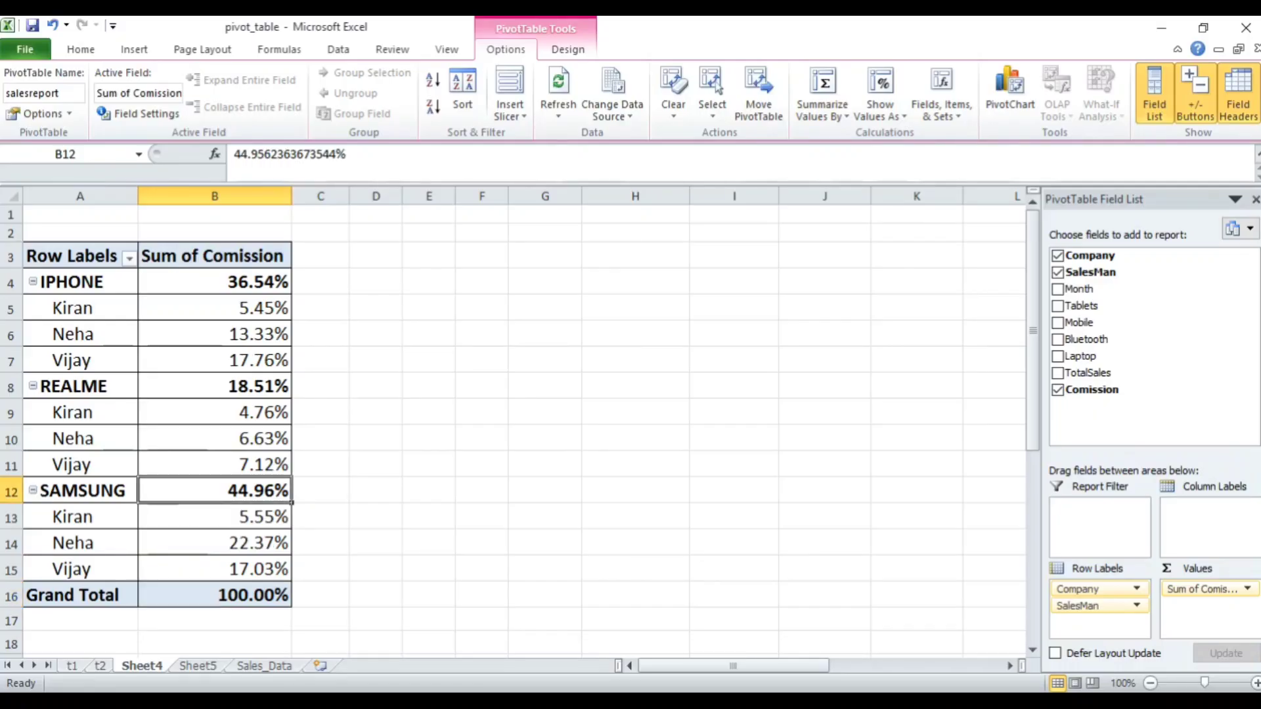
click(206, 385)
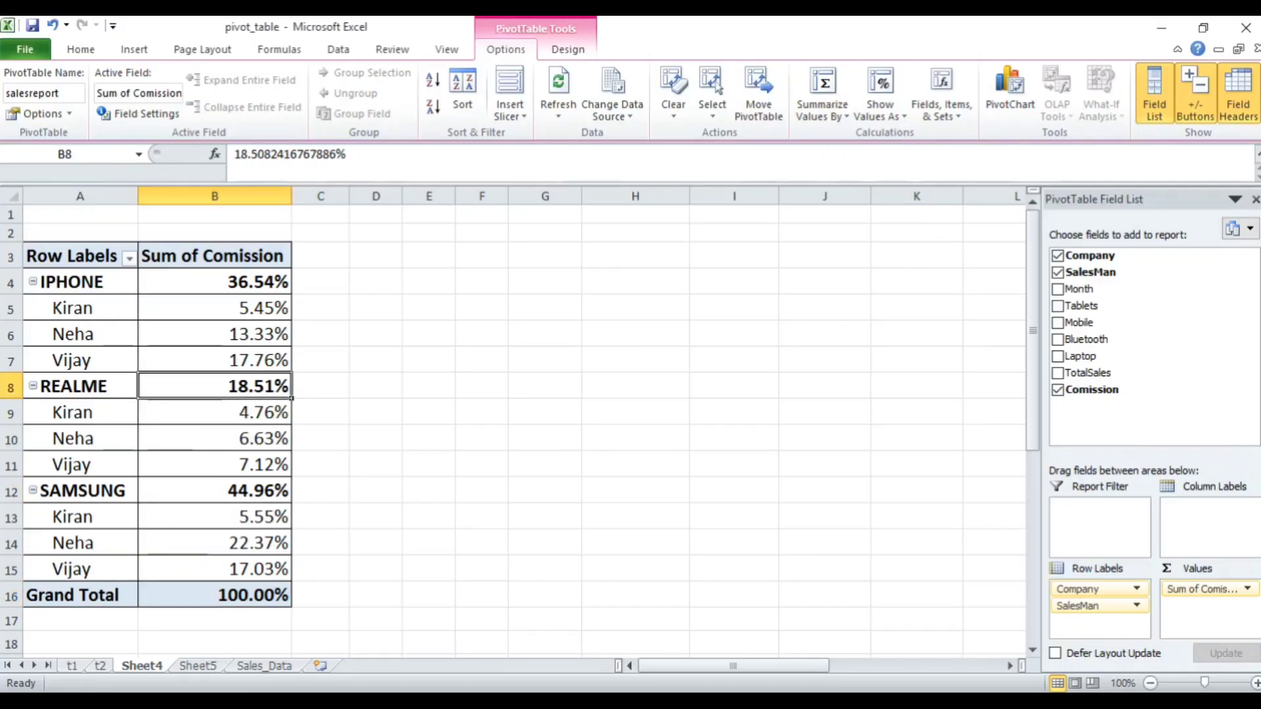
click(206, 281)
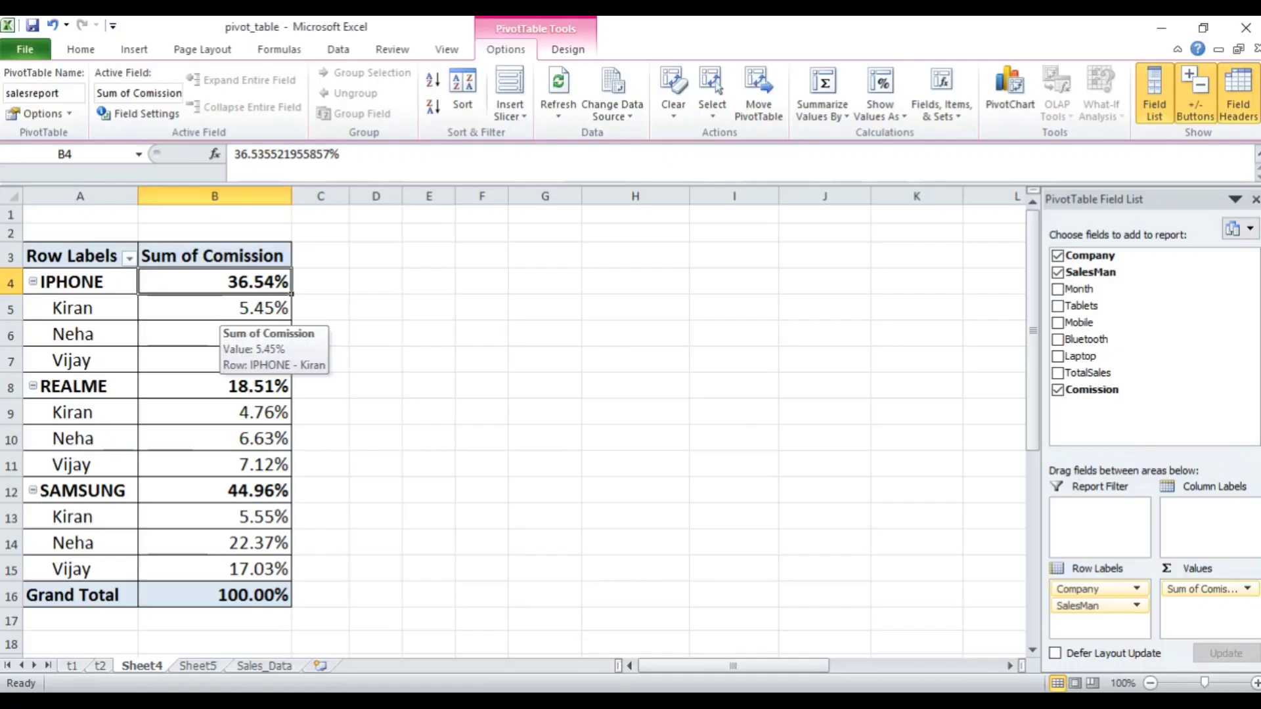
click(215, 595)
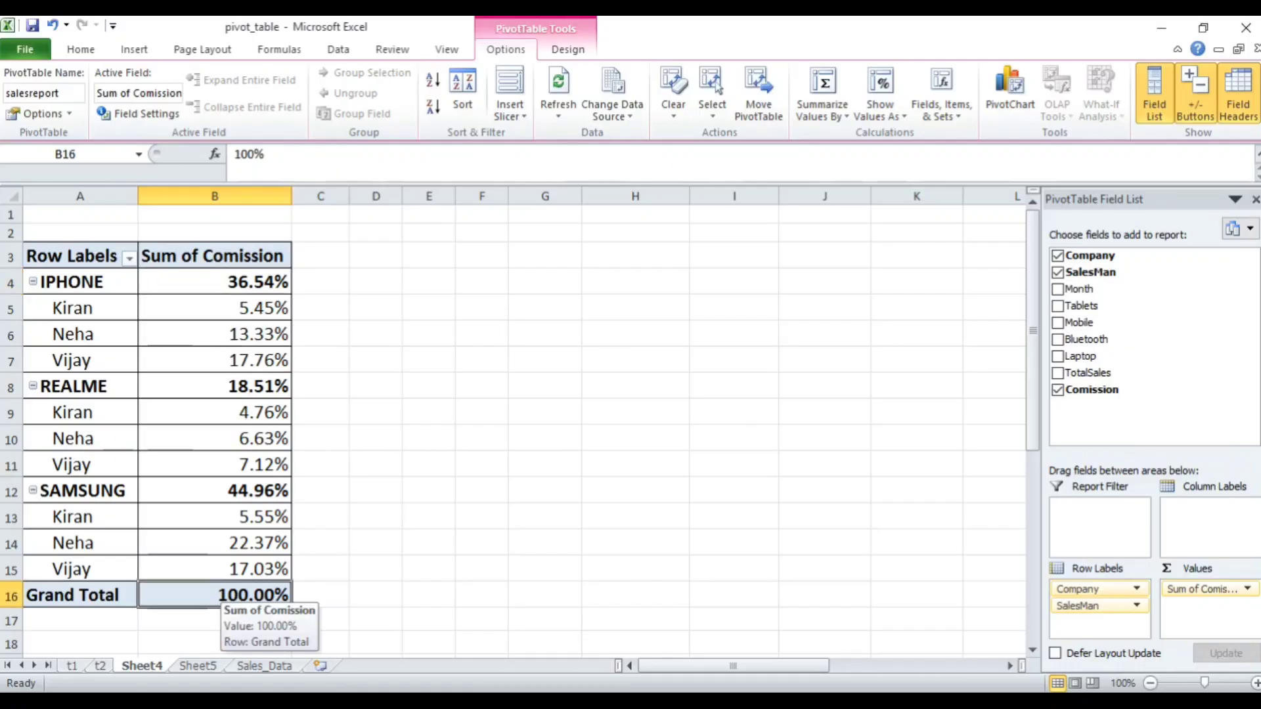
click(211, 281)
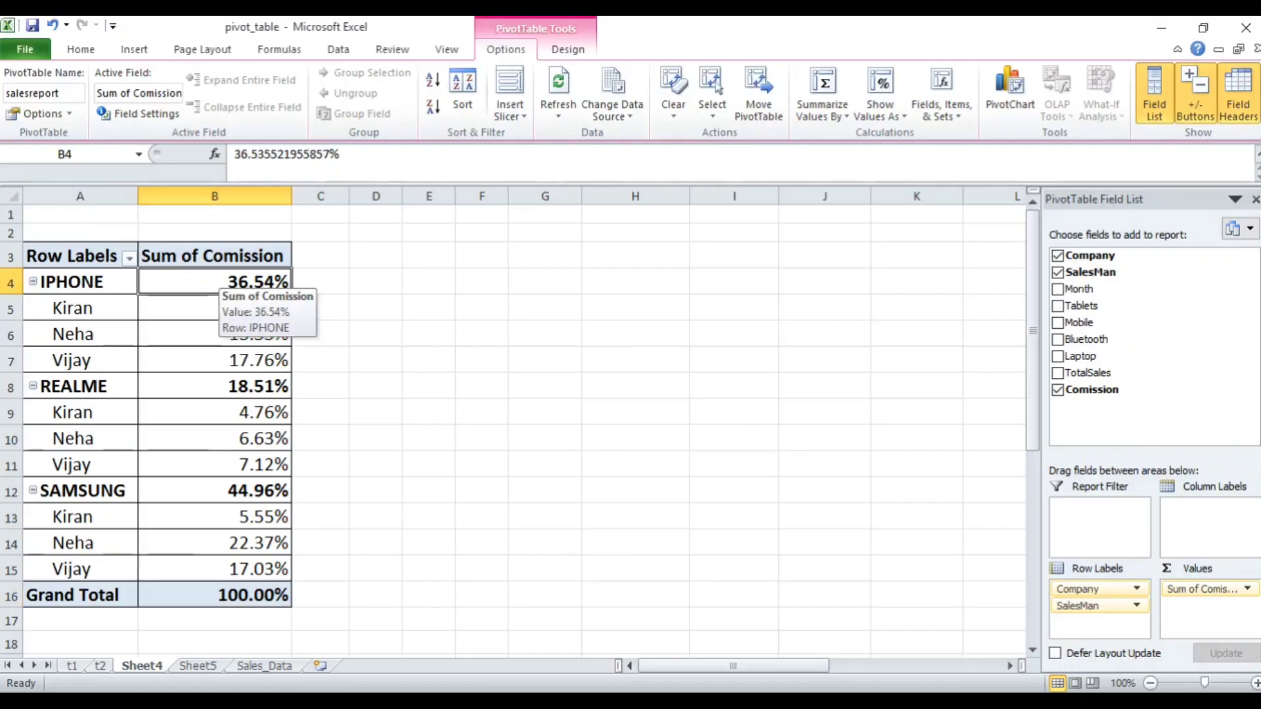
click(212, 306)
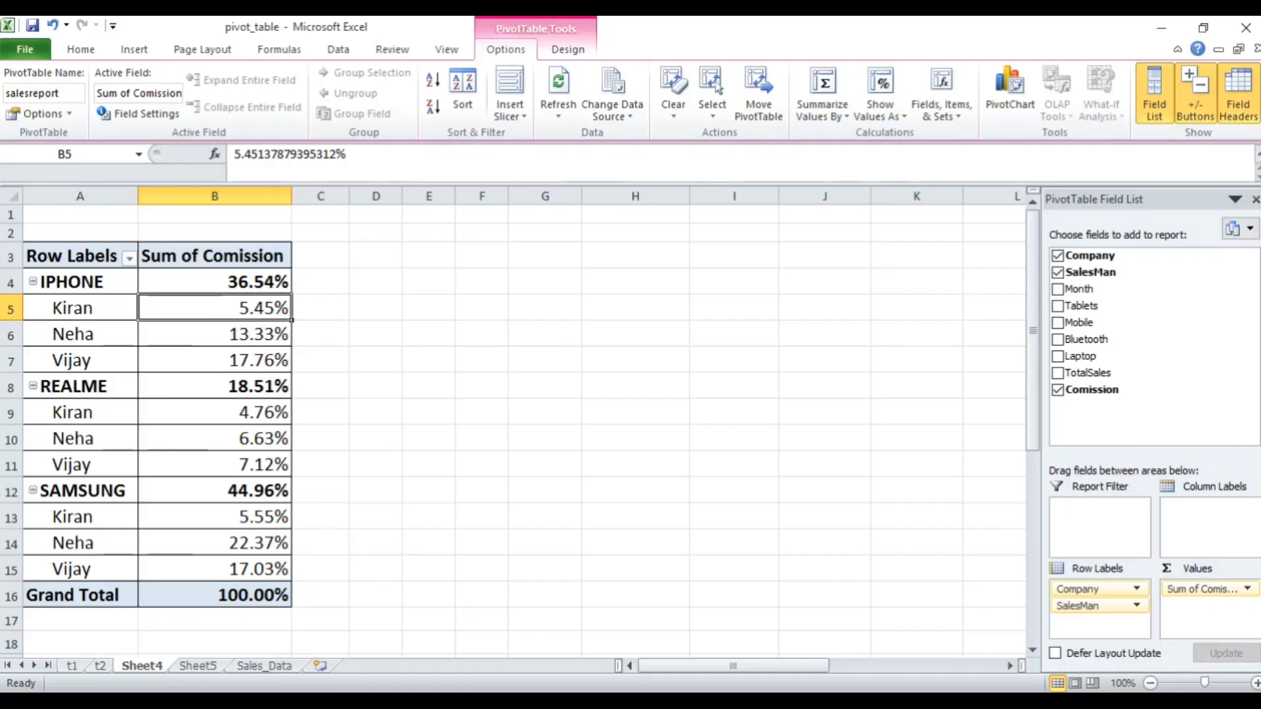
click(212, 334)
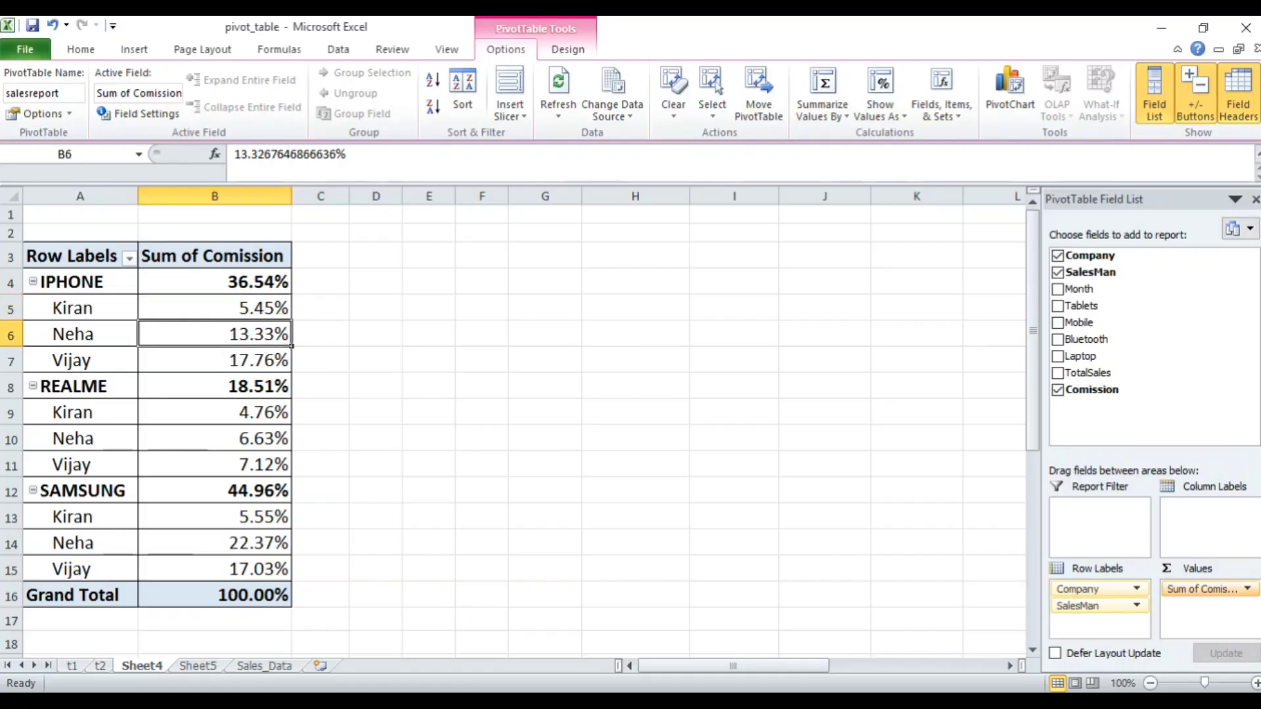
Replace Comission with TotalSales in the PivotTable values and show the totals as % of Grand Total.
click(1058, 389)
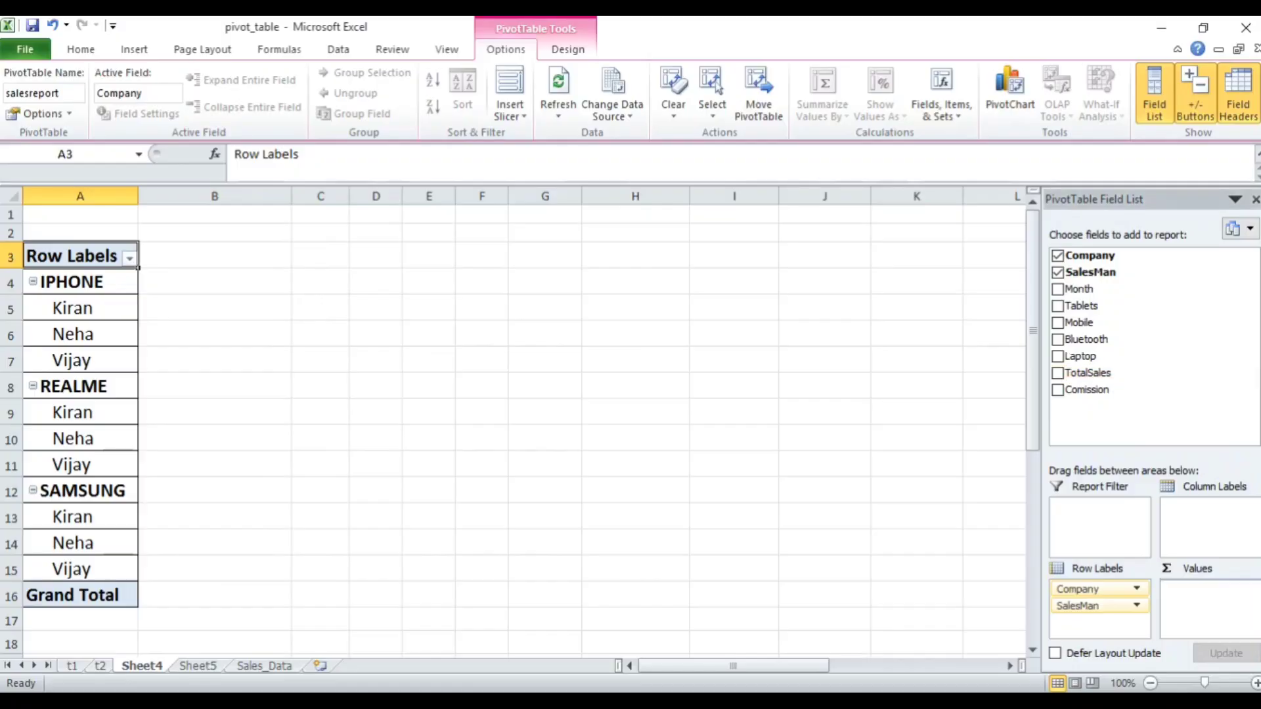
click(1058, 372)
click(216, 334)
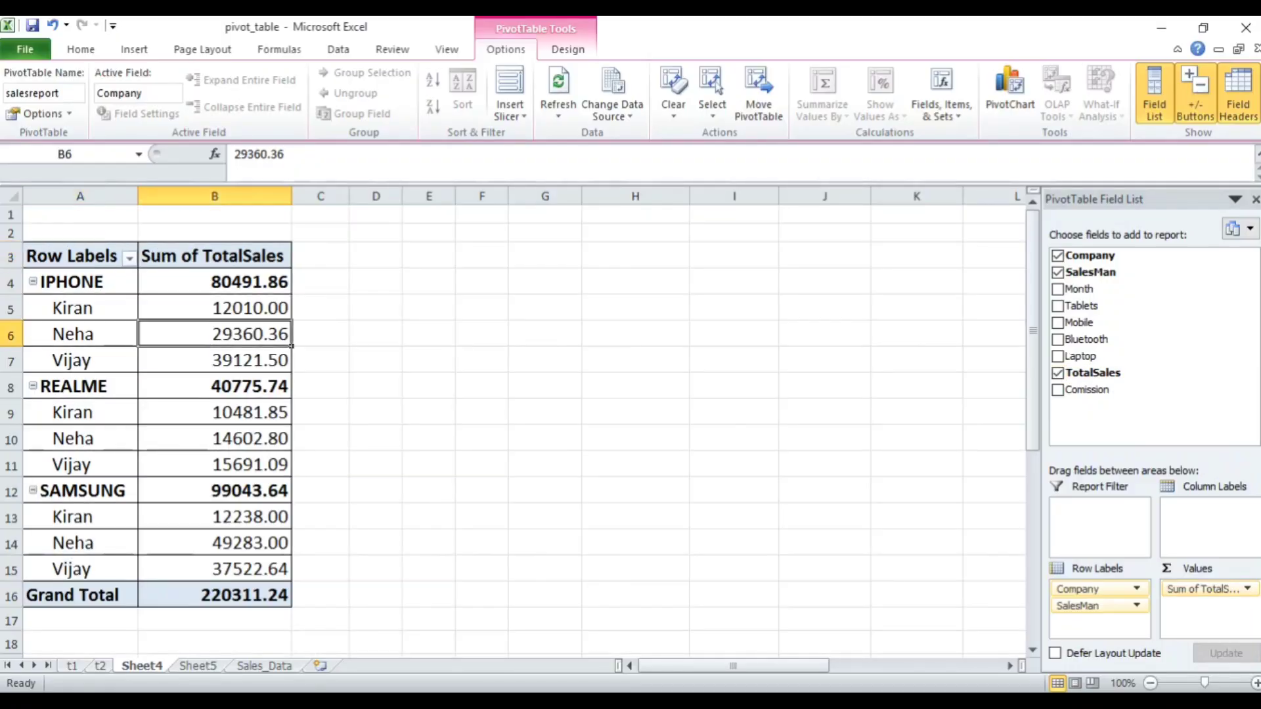
click(880, 108)
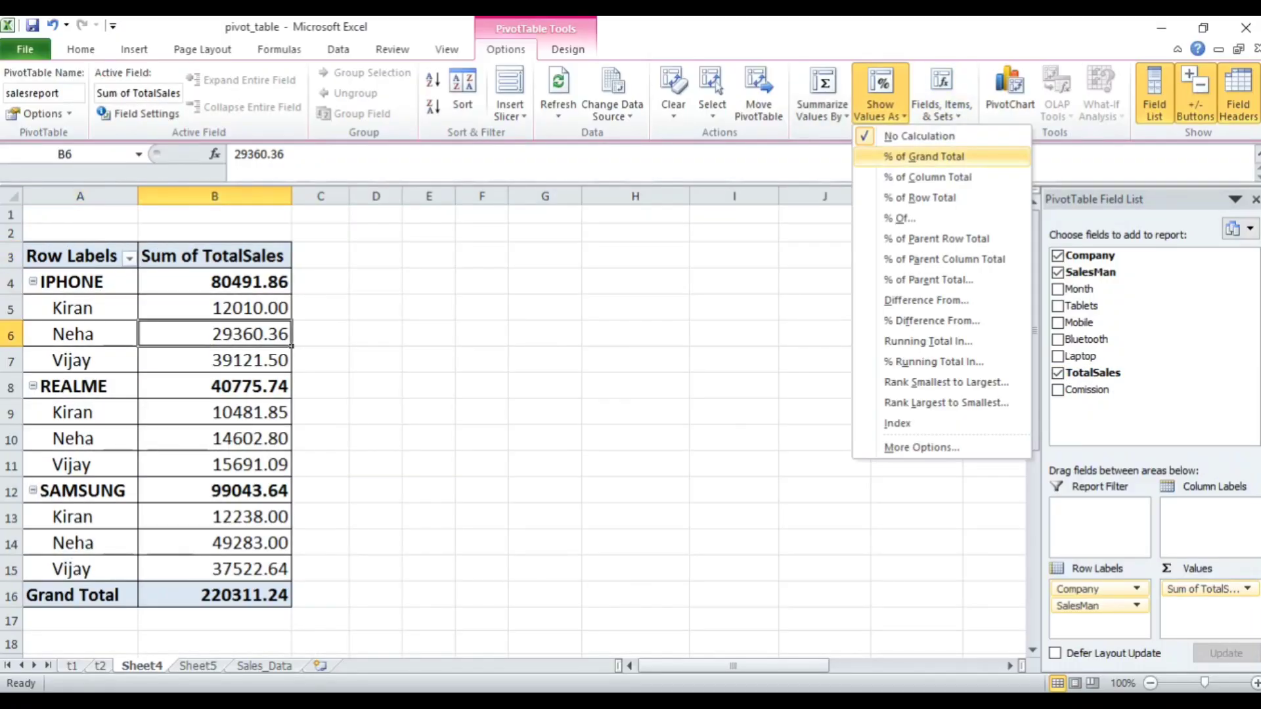
click(932, 157)
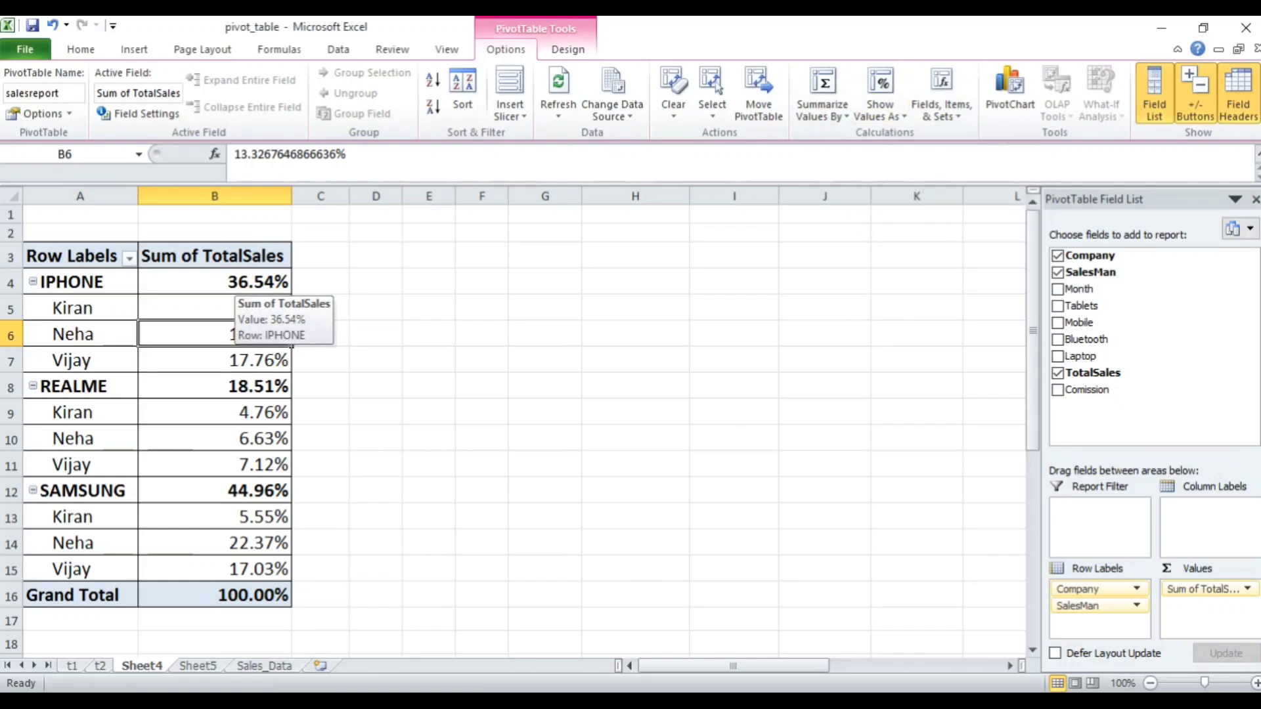
Compare the total sales percentages of IPHONE, SAMSUNG and REALME in the PivotTable.
click(224, 276)
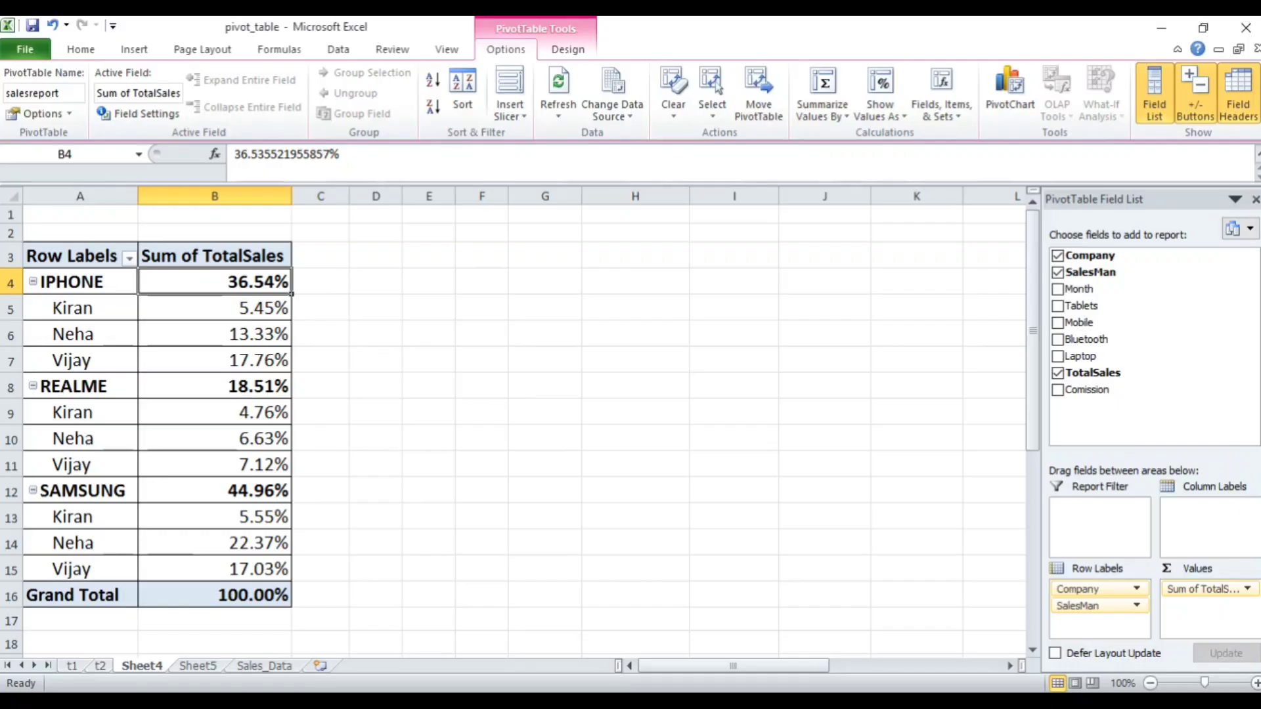
click(217, 491)
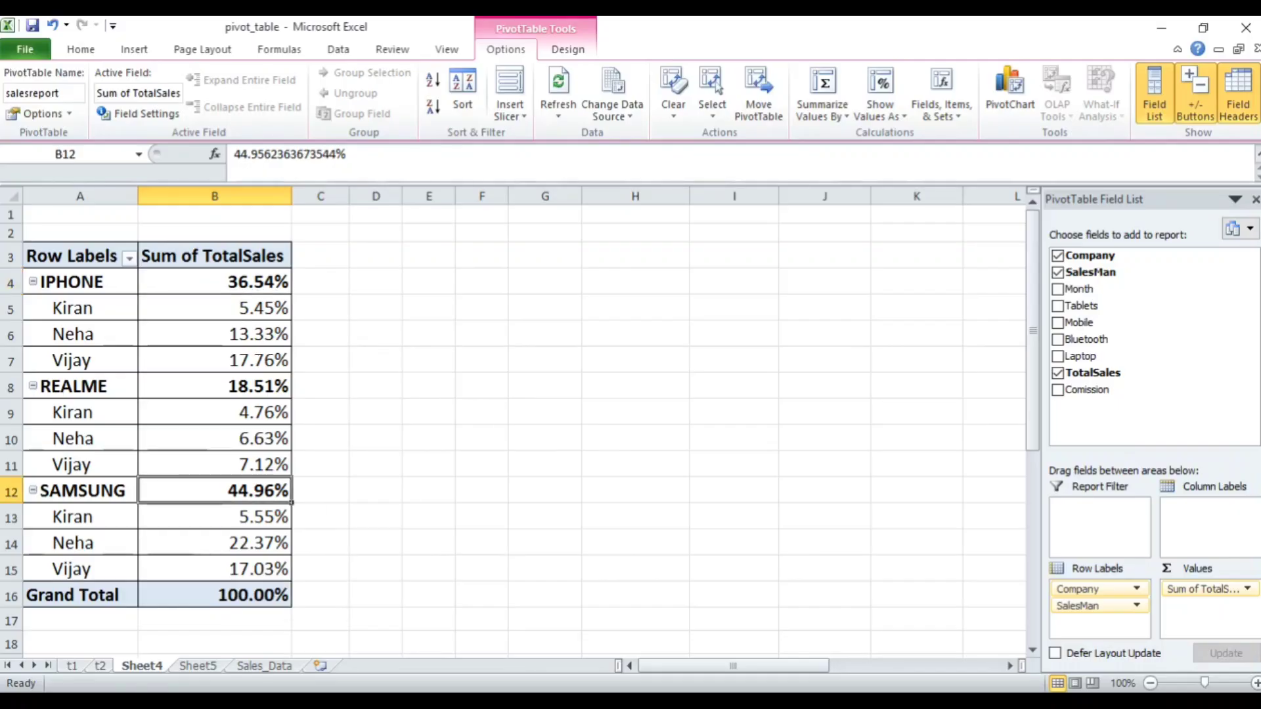
click(195, 385)
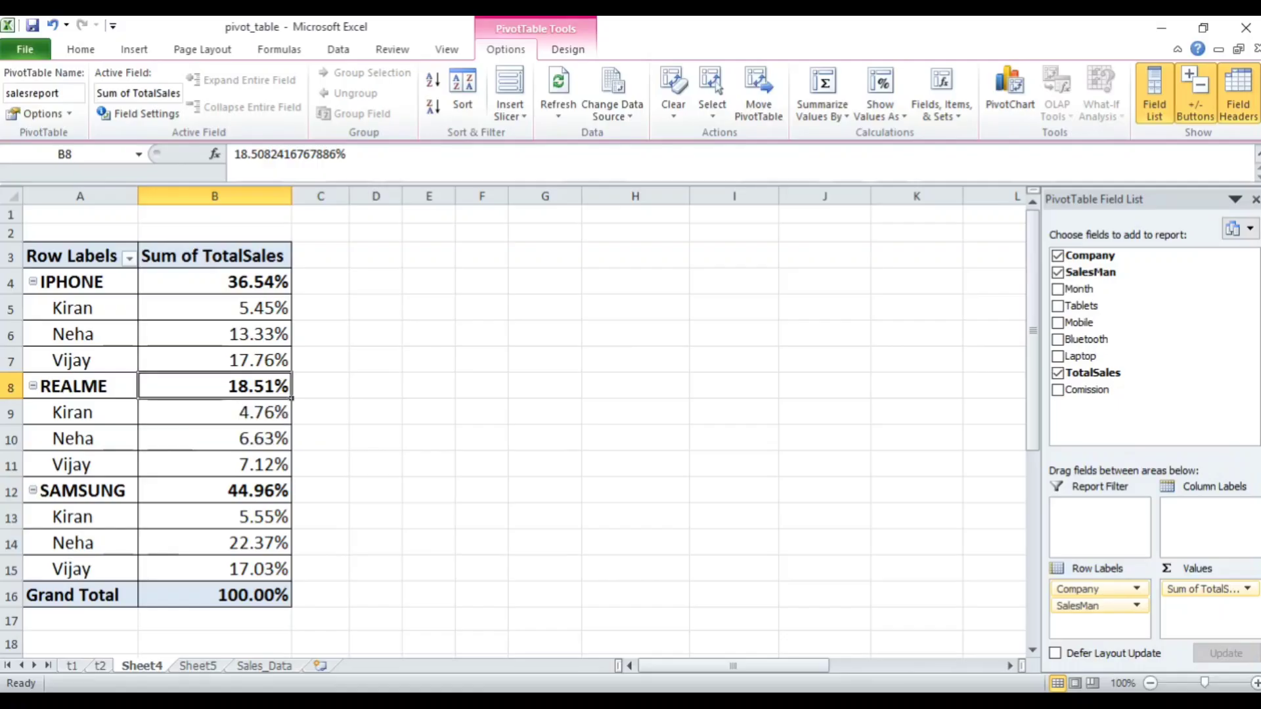
click(197, 282)
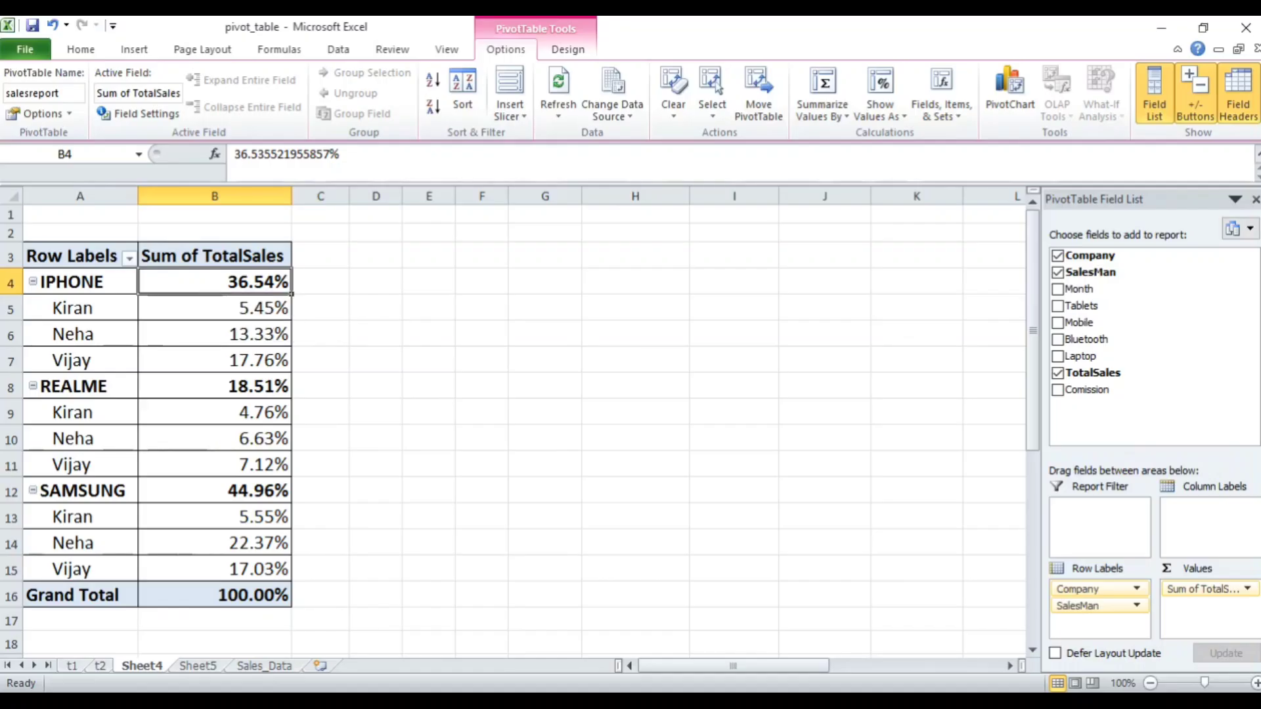
Remove SalesMan from the row labels and insert a standard 2-D pie PivotChart of total sales by company.
drag(1080, 606, 1095, 357)
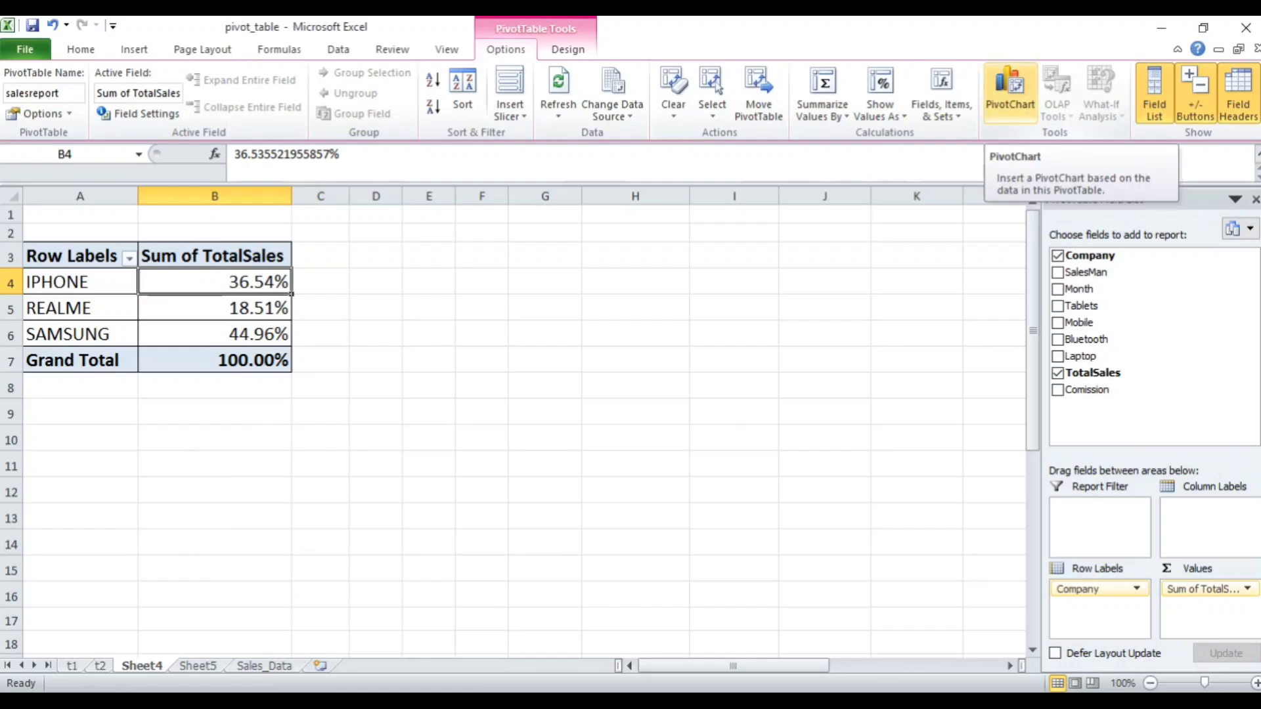
click(880, 98)
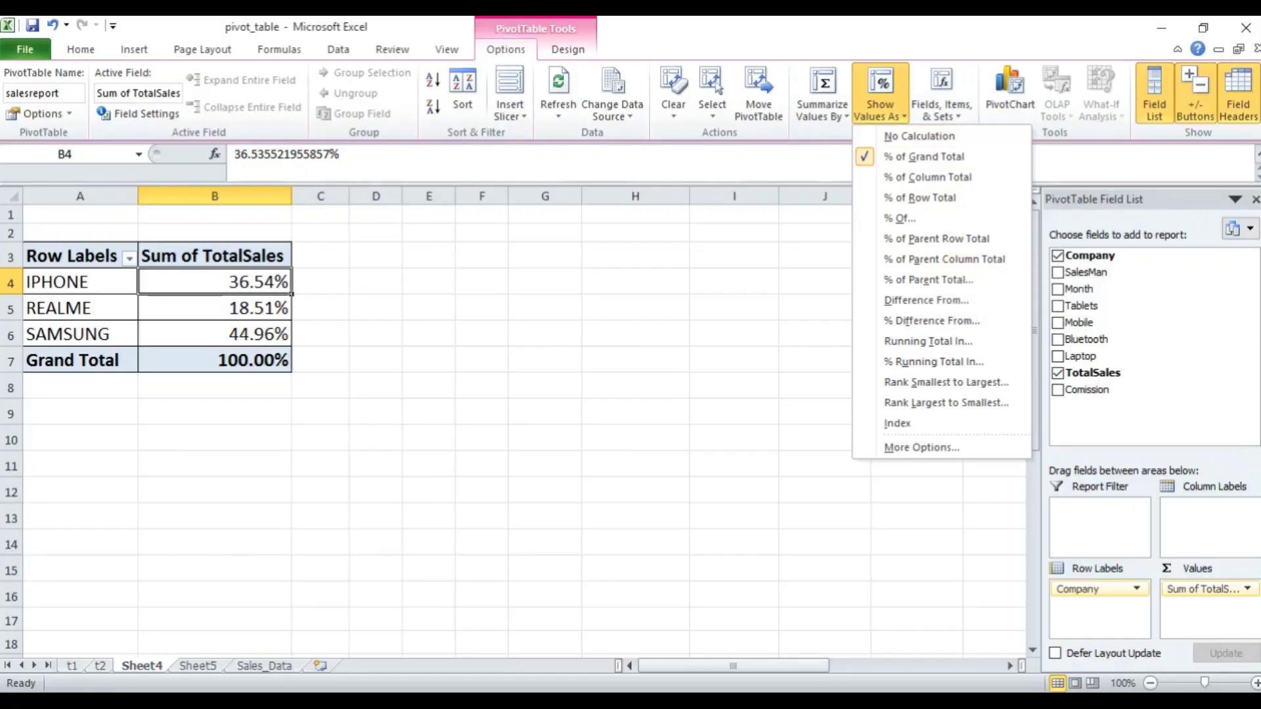
click(1010, 92)
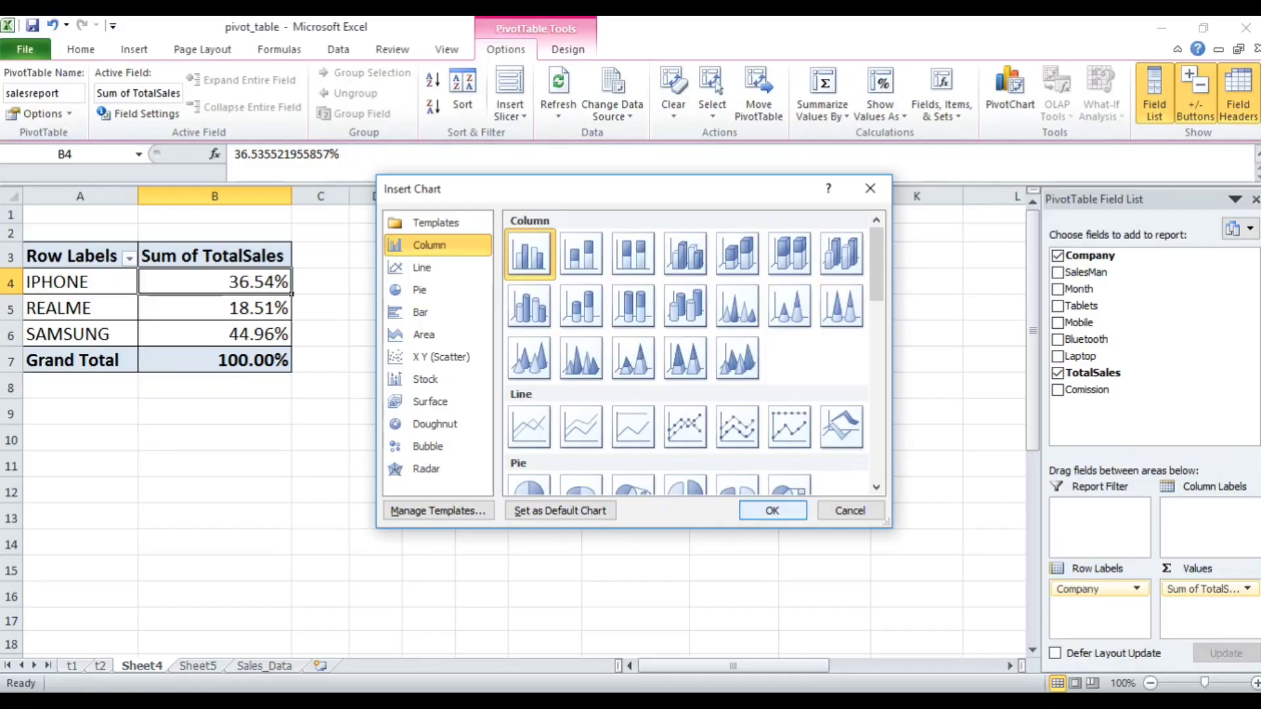
scroll(841, 306, down, 2)
scroll(528, 386, down, 1)
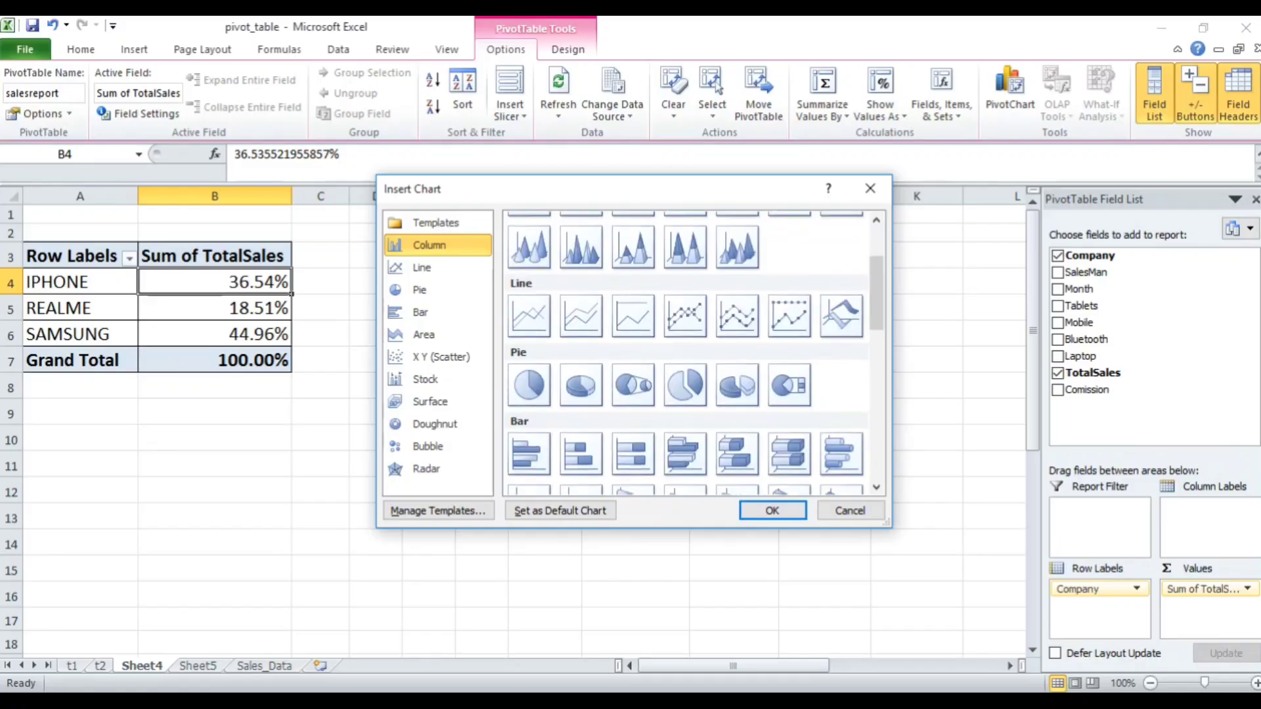
click(529, 385)
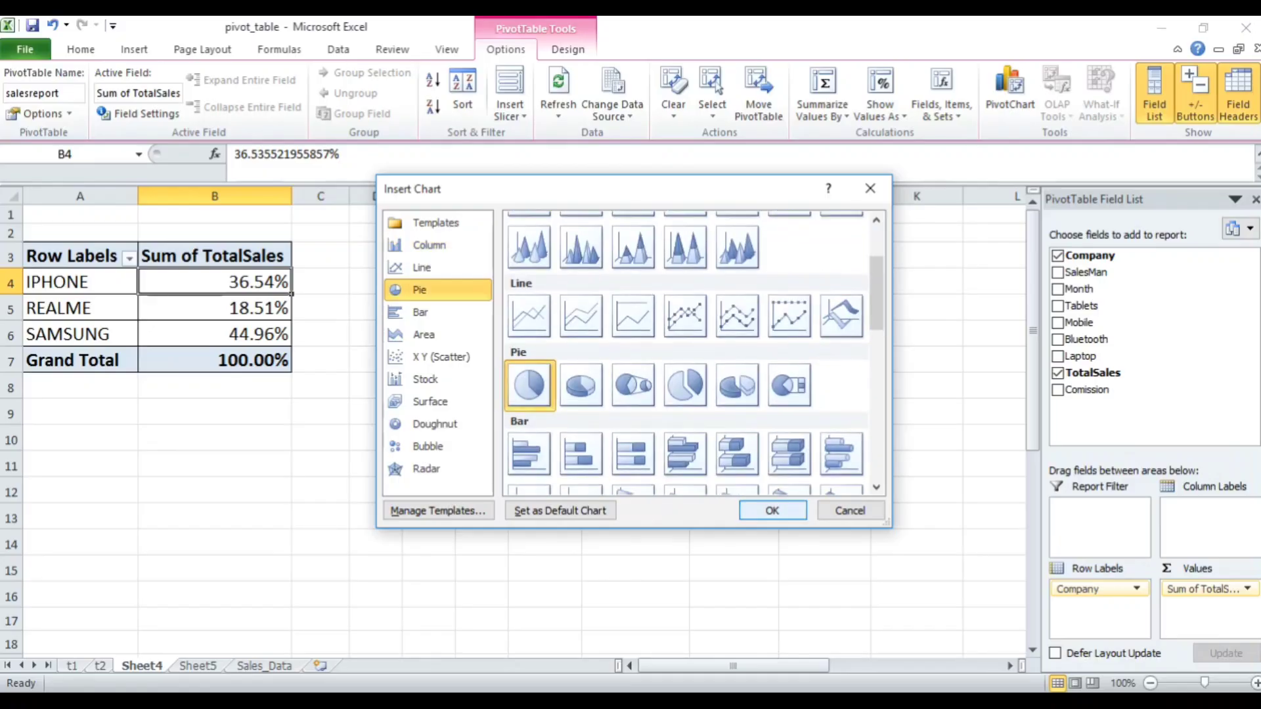
click(772, 510)
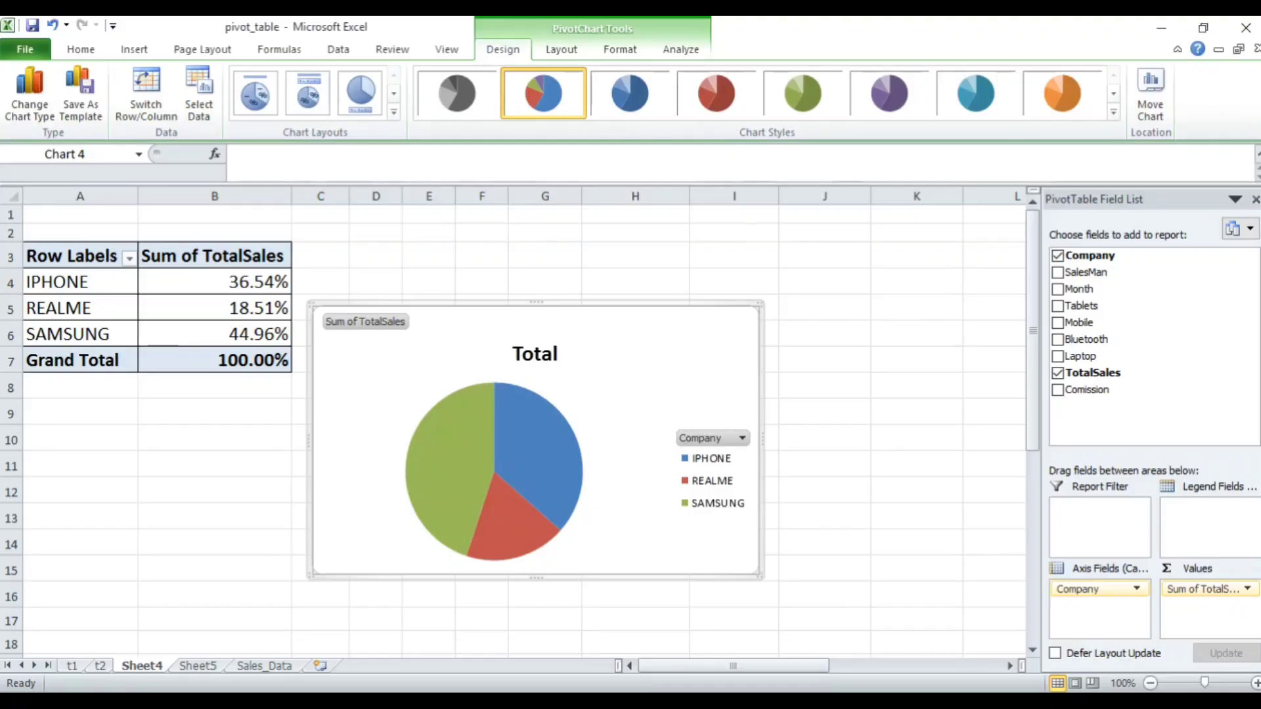
Move the pie chart farther away from the PivotTable and compare its slices with the company percentages.
drag(624, 323, 768, 292)
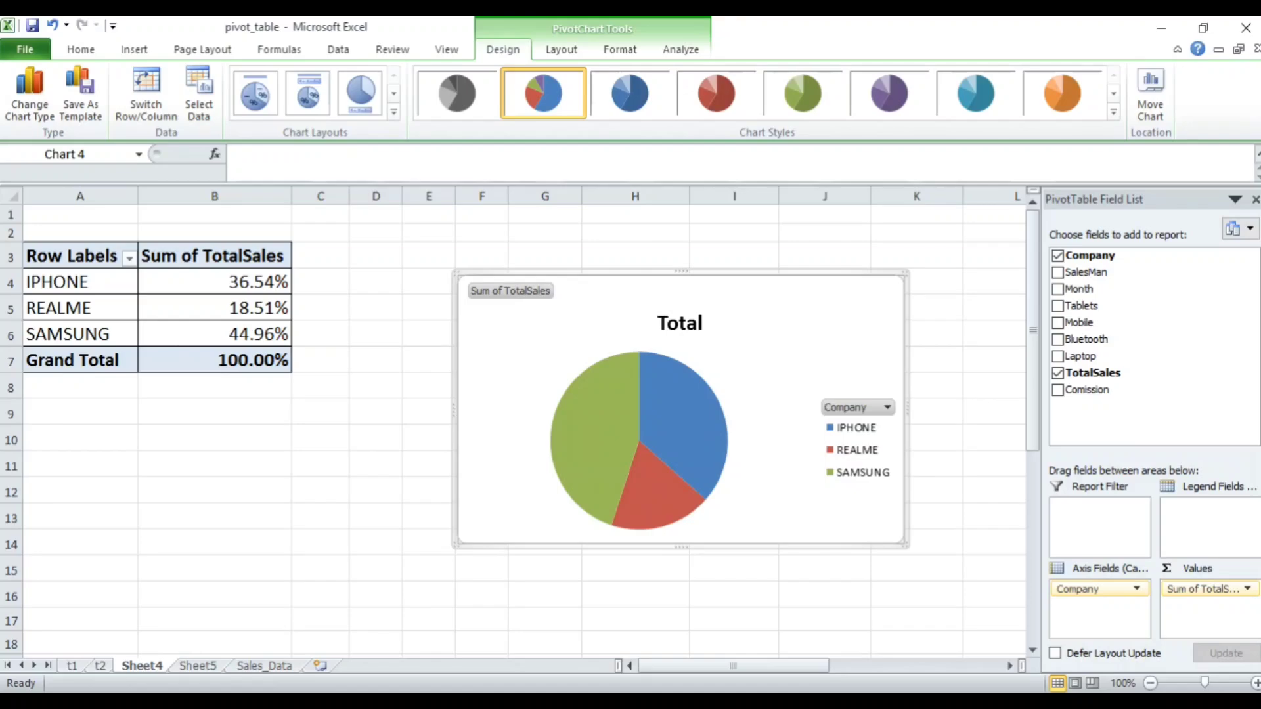
mouse_move(683, 497)
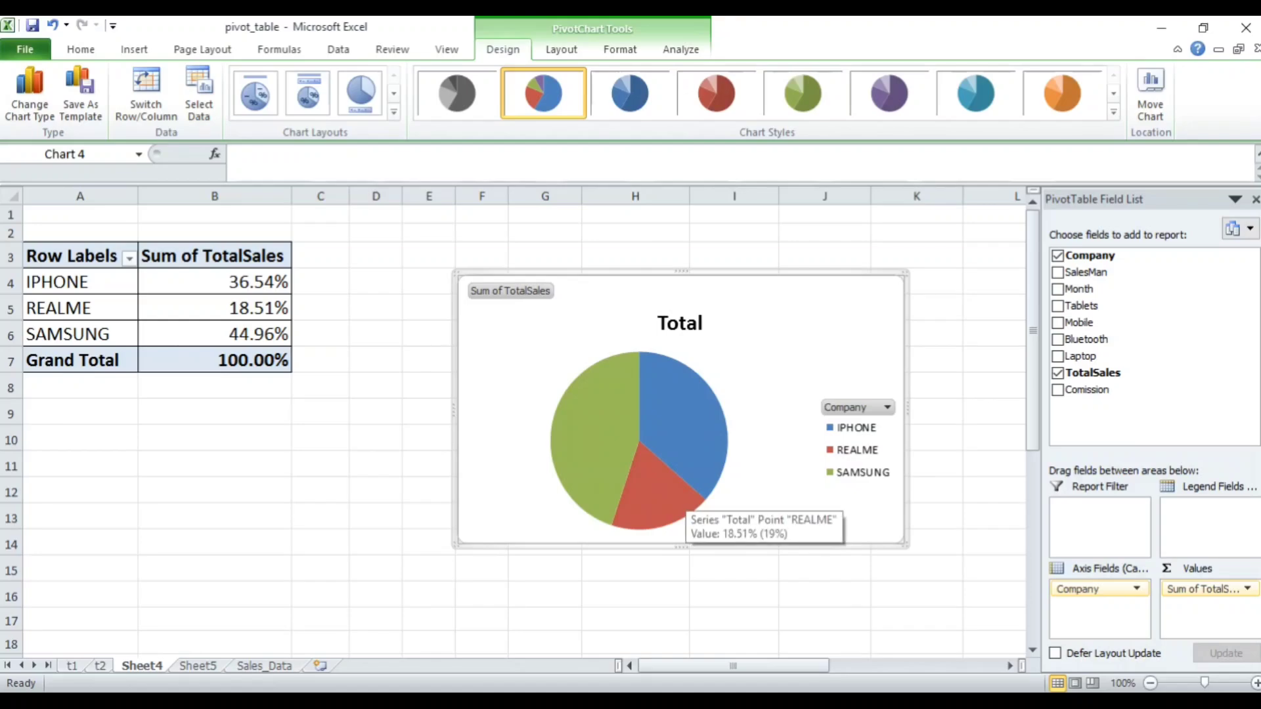
click(217, 282)
click(218, 328)
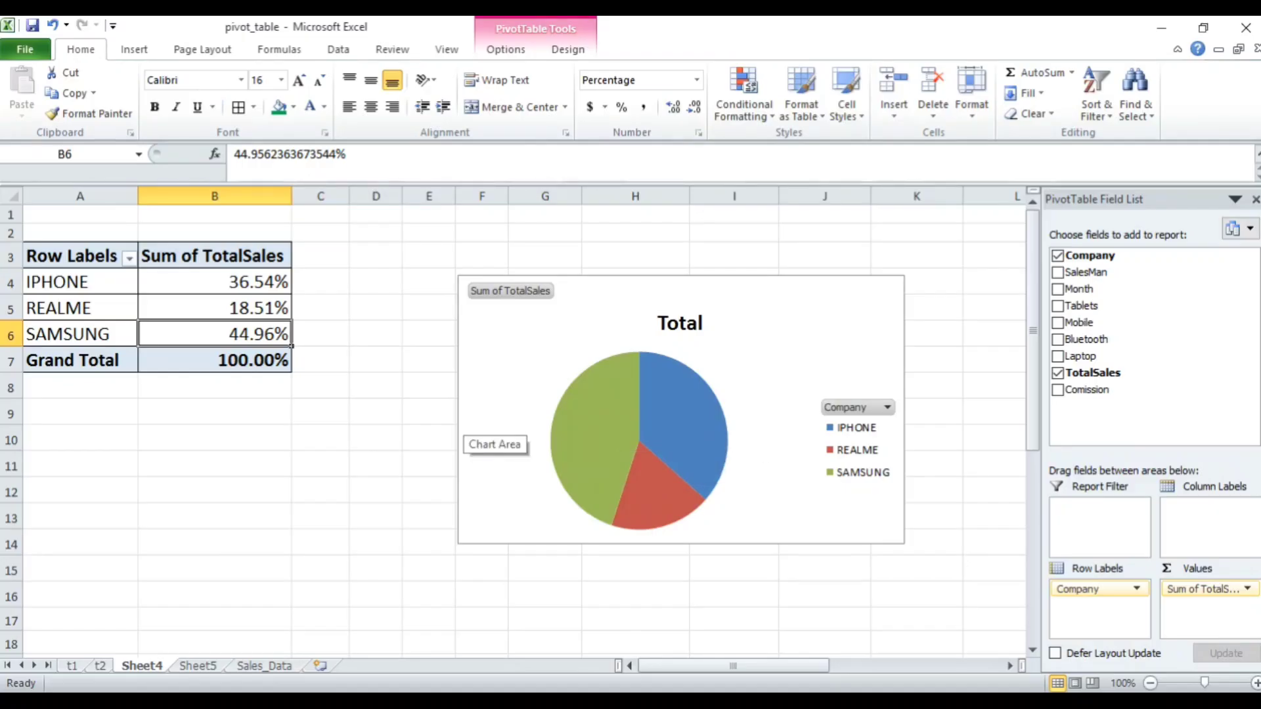
mouse_move(629, 452)
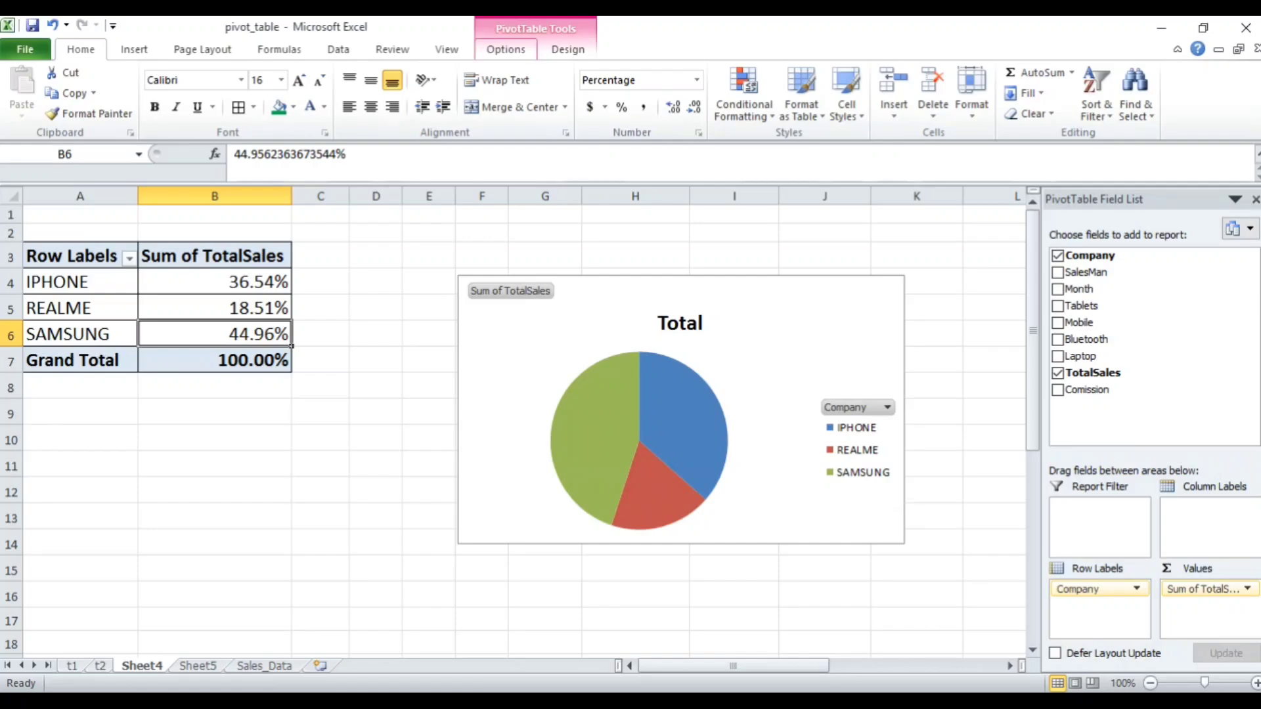
Show the Sum of TotalSales values with No Calculation instead of as percentages.
click(506, 49)
click(880, 98)
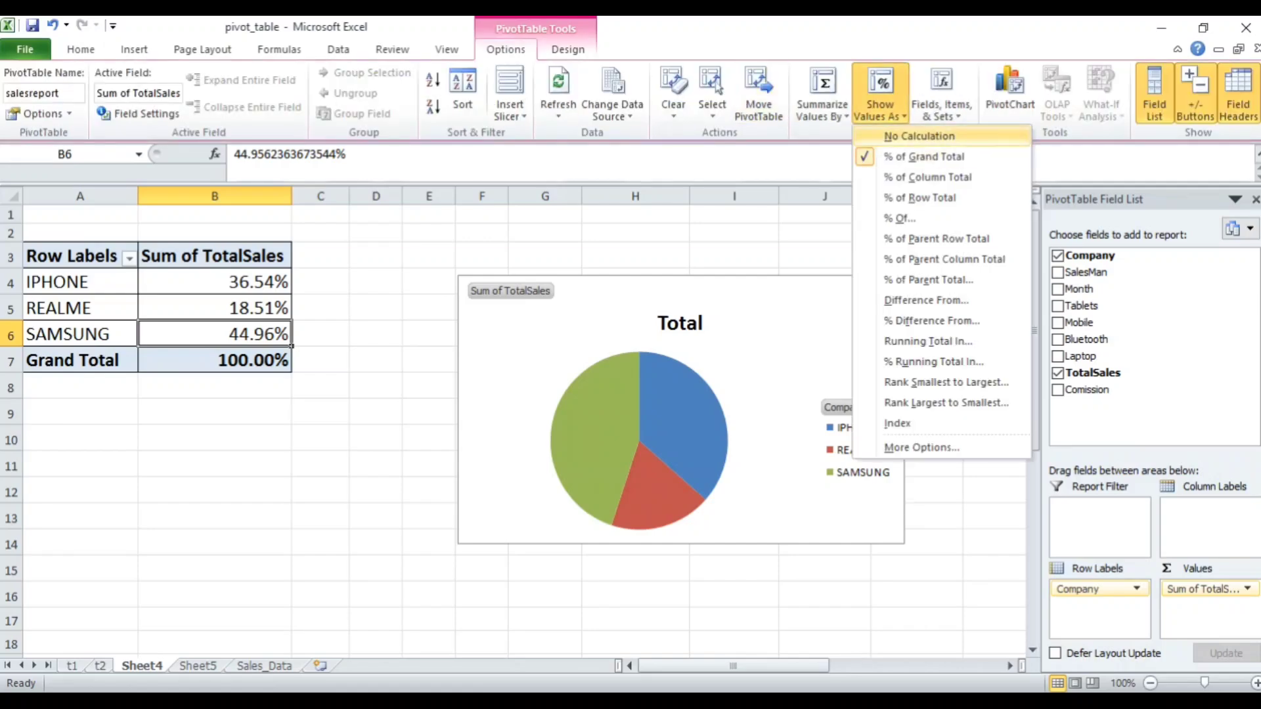
click(903, 133)
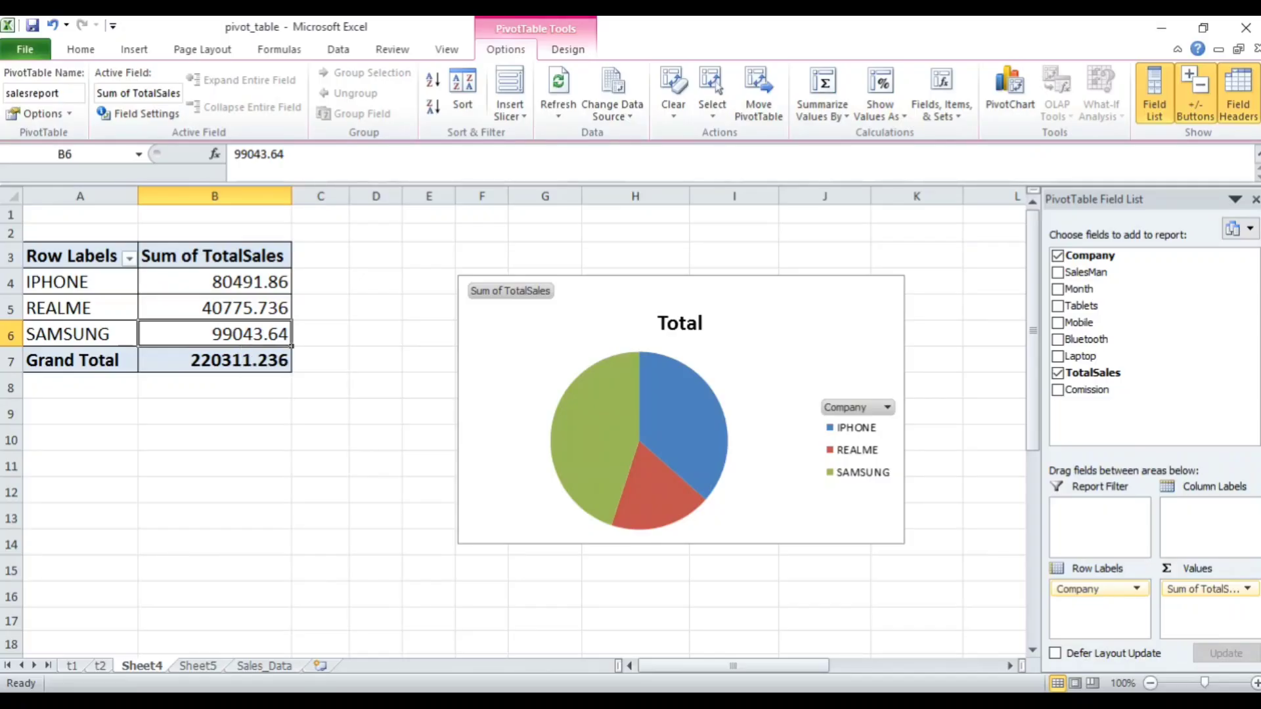
Compare the total sales amounts of IPHONE, REALME and SAMSUNG with their slices in the pie chart.
key(Up)
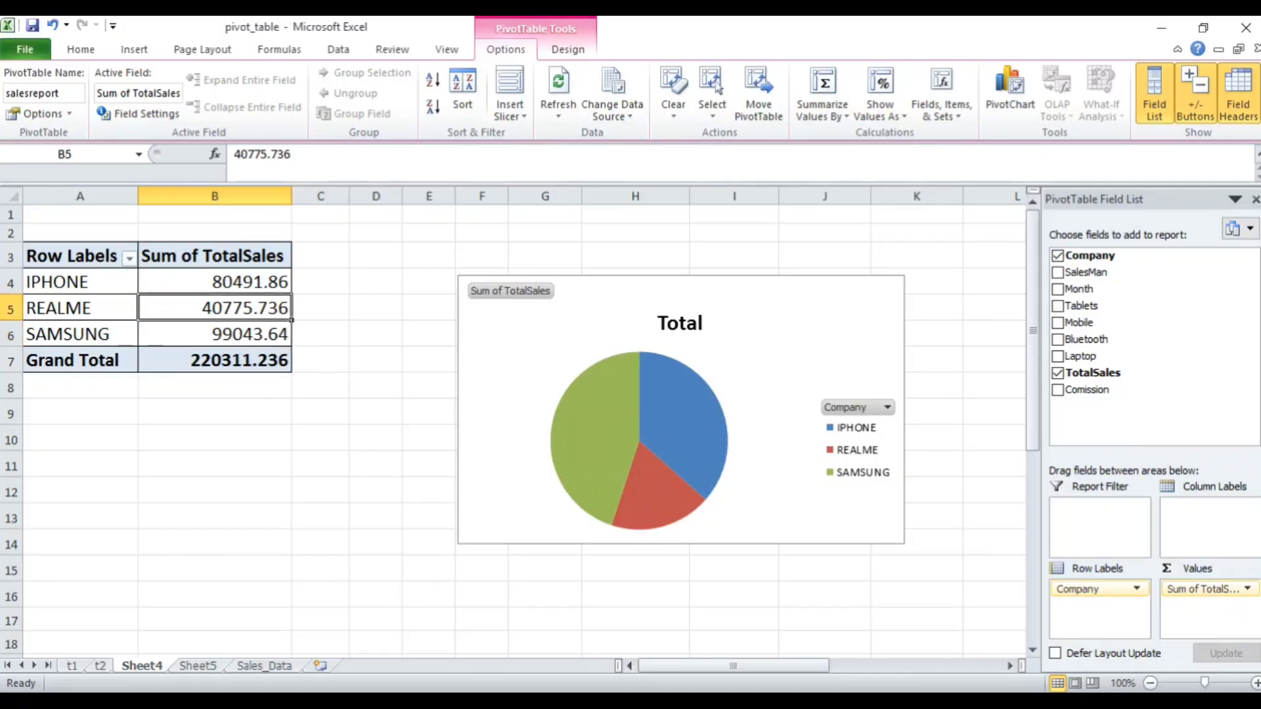
key(Down)
key(Up)
key(Up)
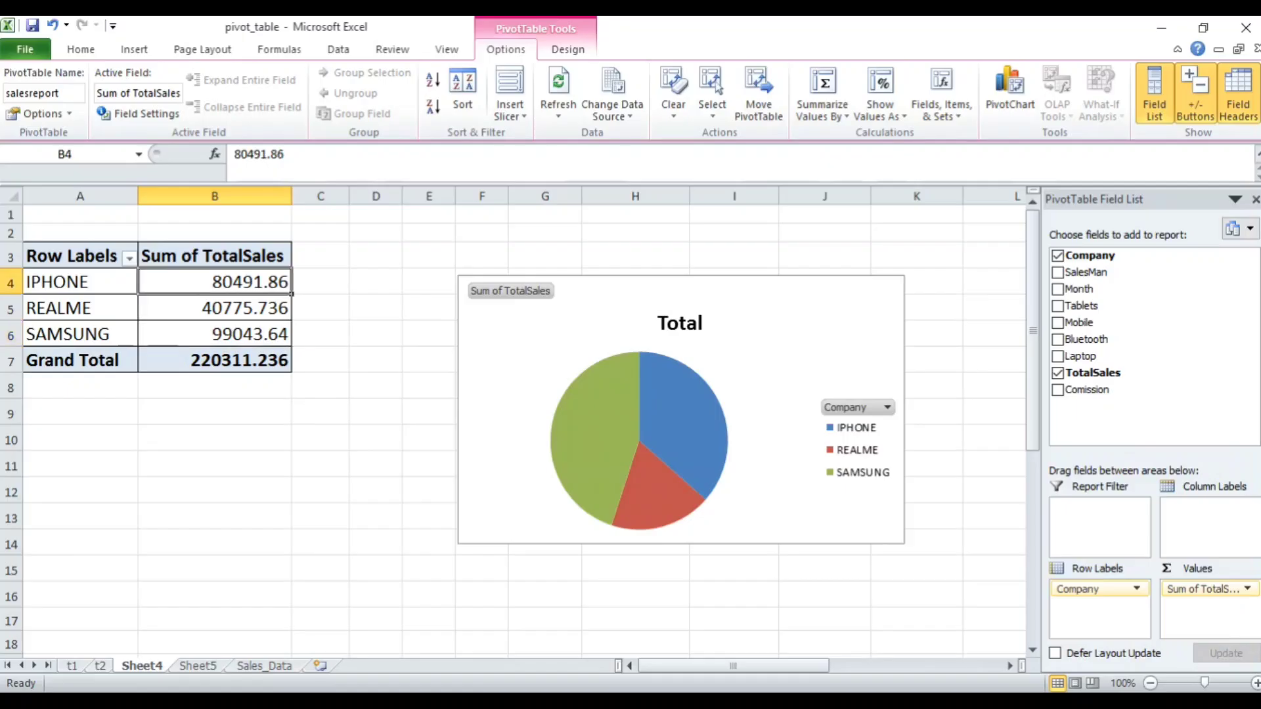
key(Down)
key(Down)
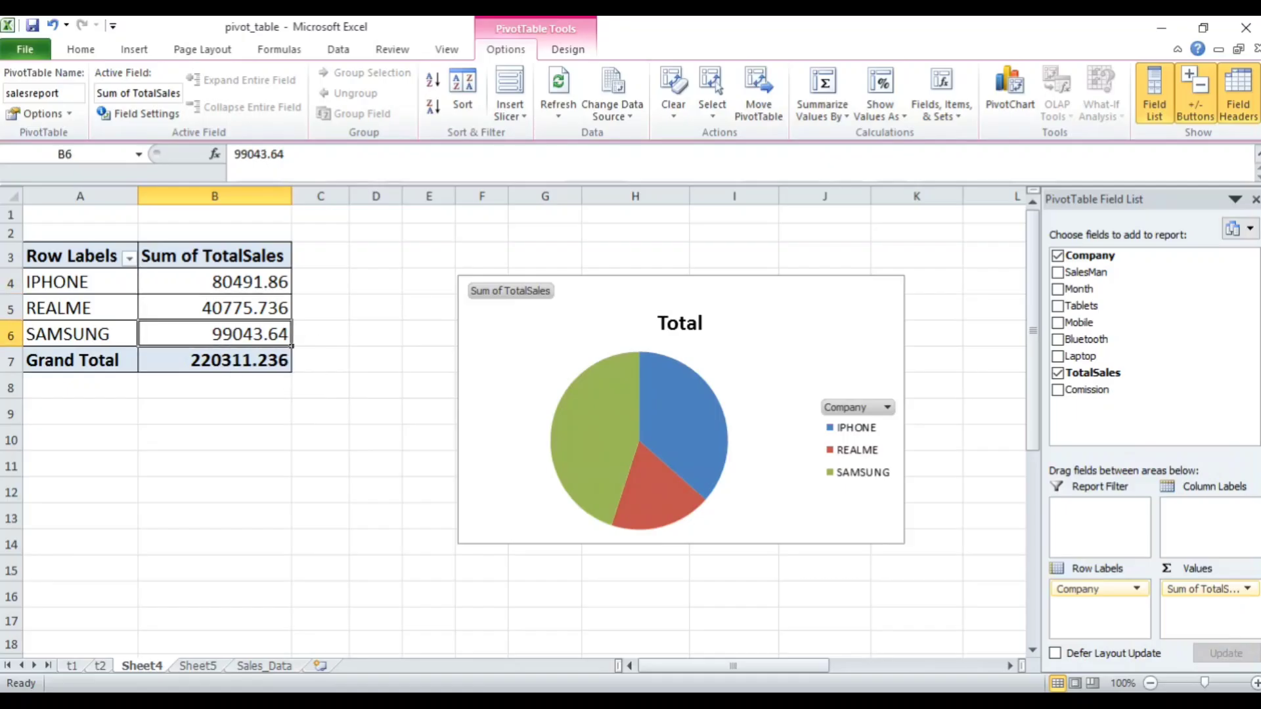
key(Up)
key(Up)
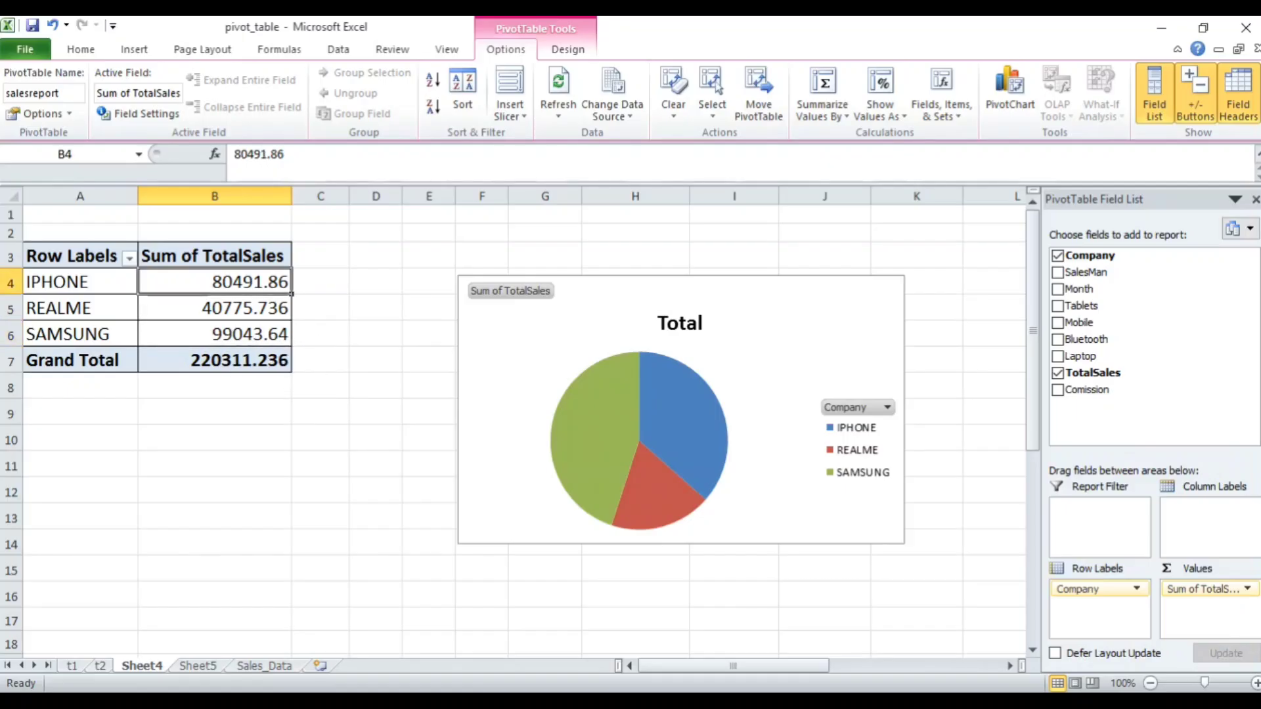
key(Down)
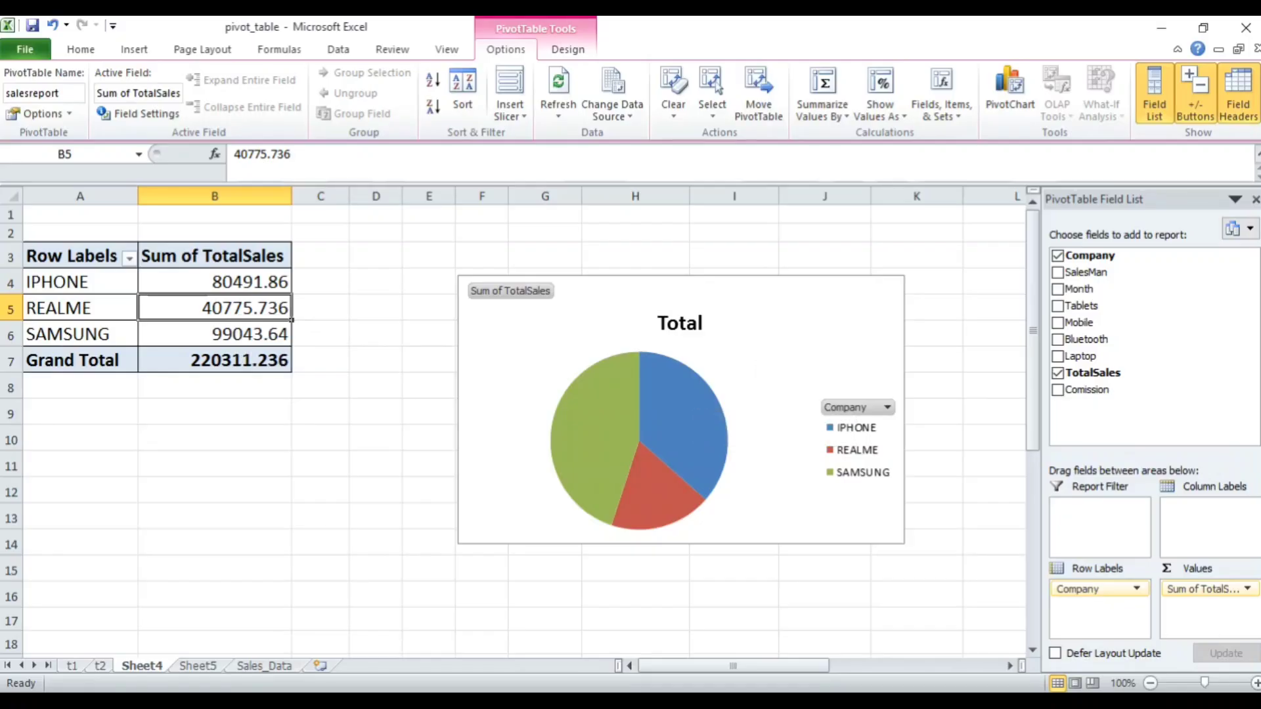
mouse_move(614, 409)
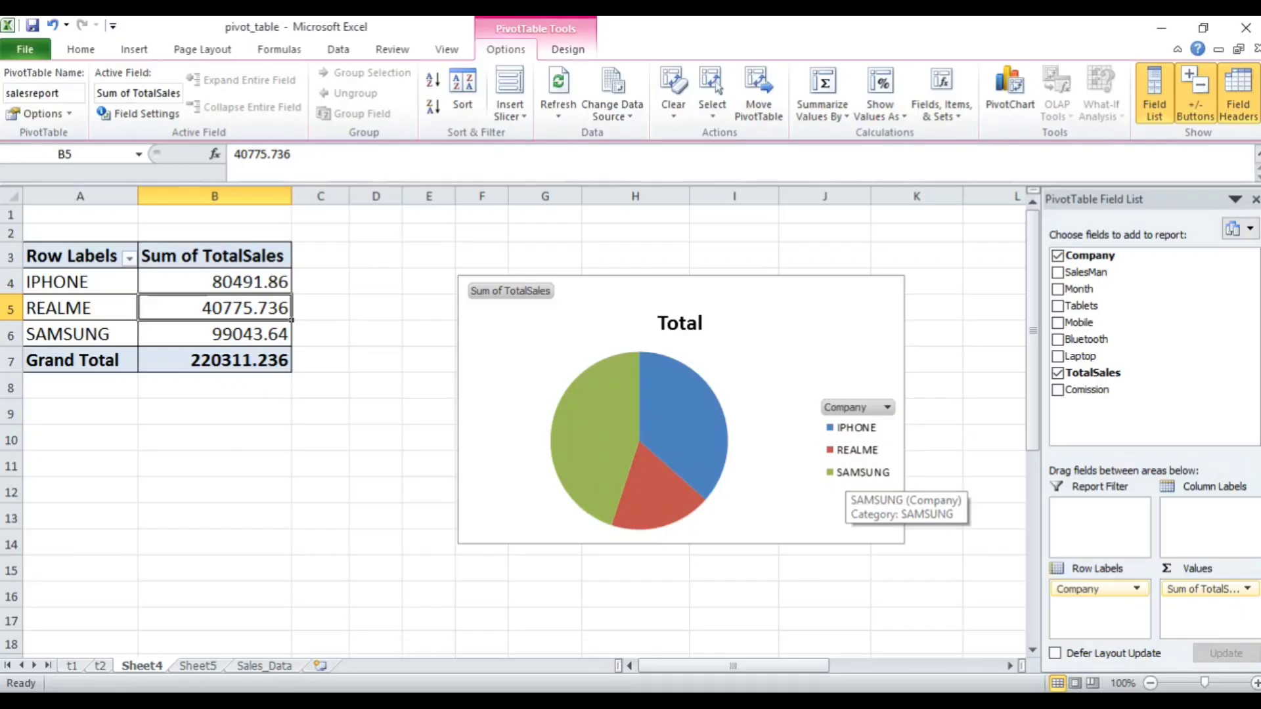
Move the pie chart closer to the PivotTable and apply the red shaded chart style.
click(794, 367)
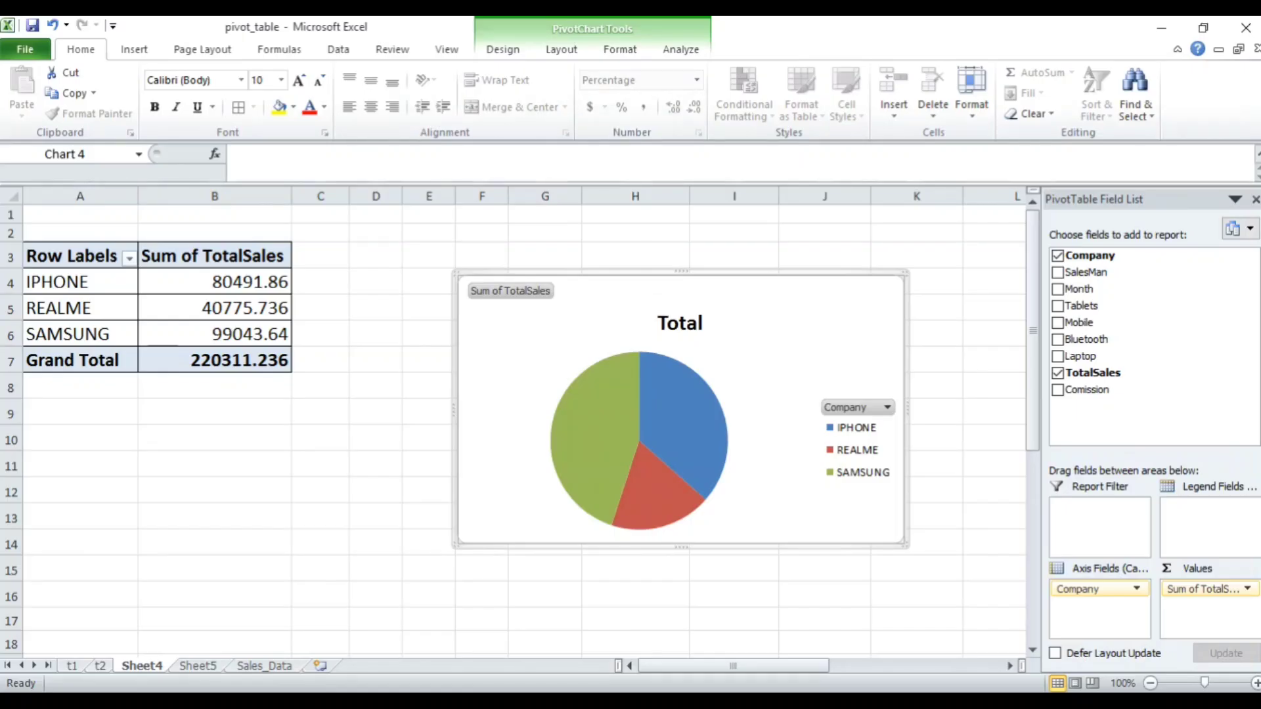
drag(716, 308, 652, 299)
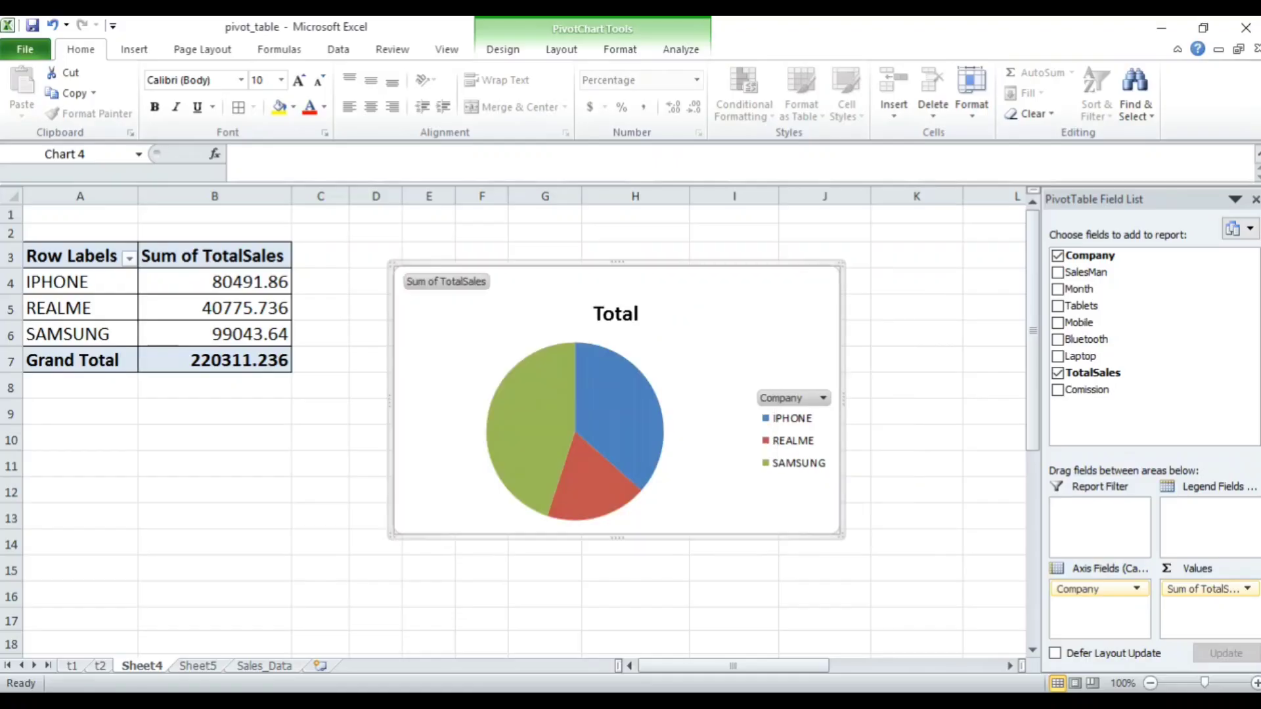
click(502, 49)
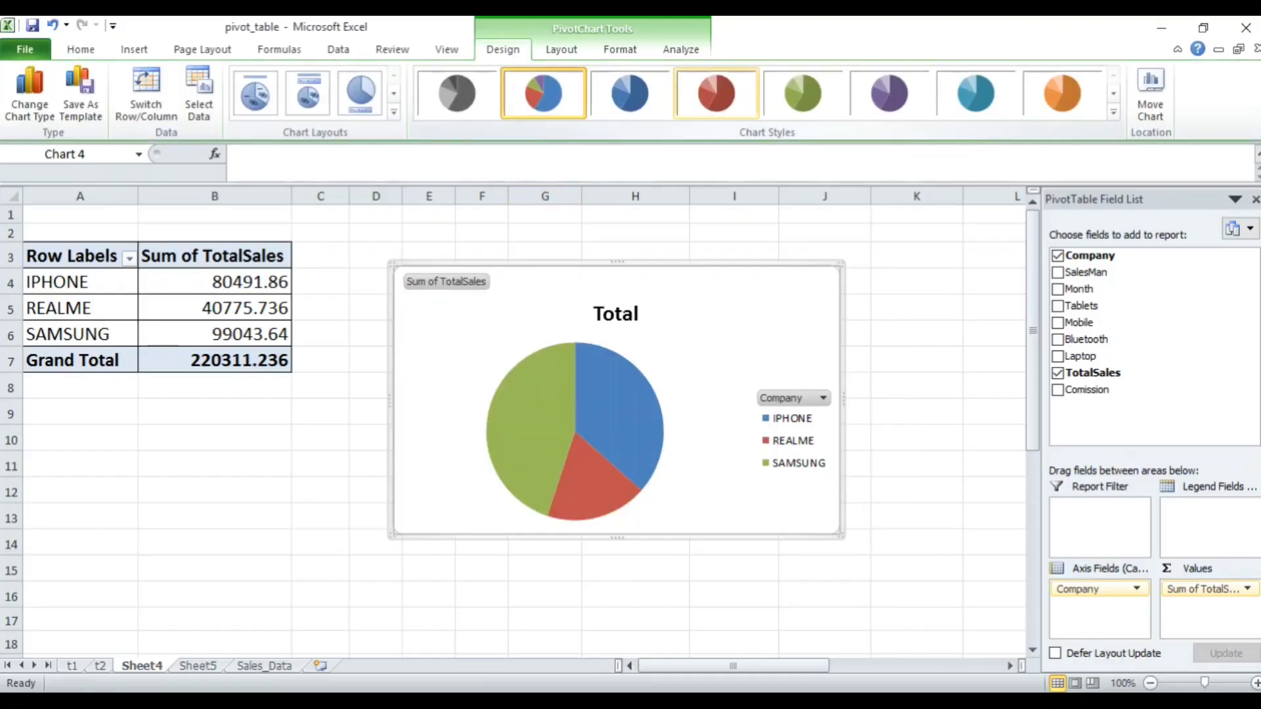
click(716, 92)
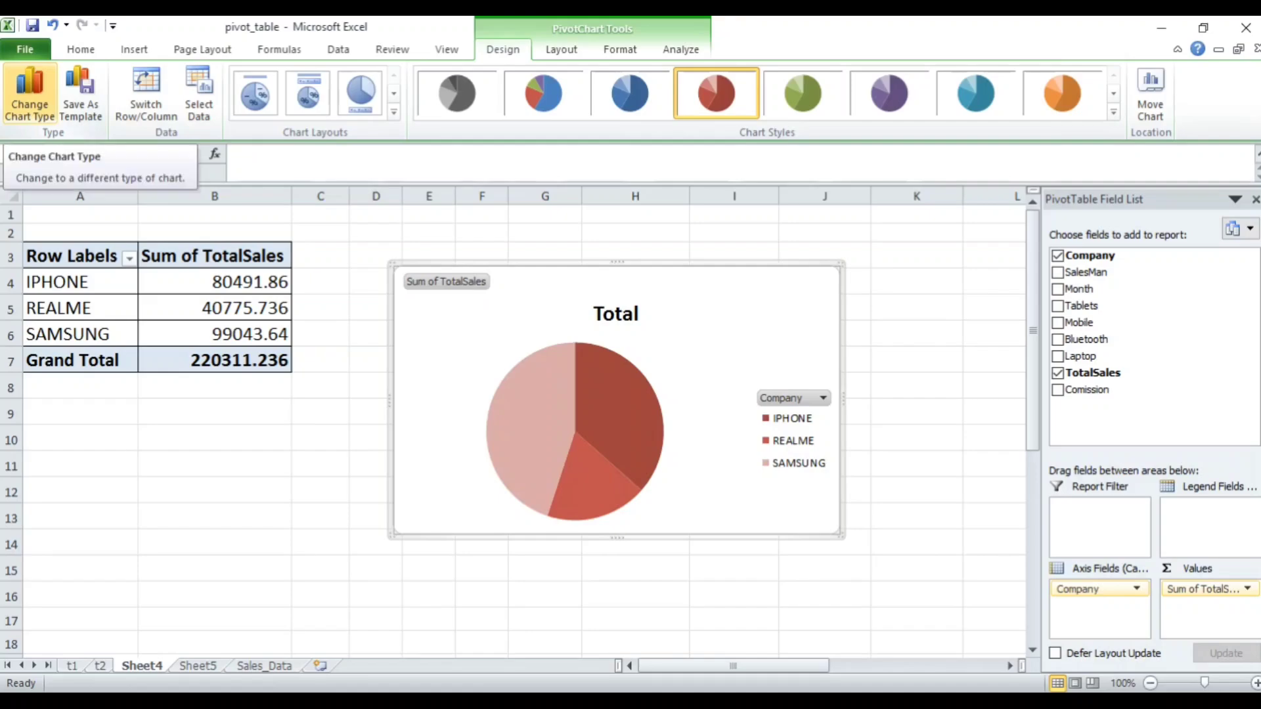
Change the PivotChart from a pie to a clustered column chart.
click(29, 95)
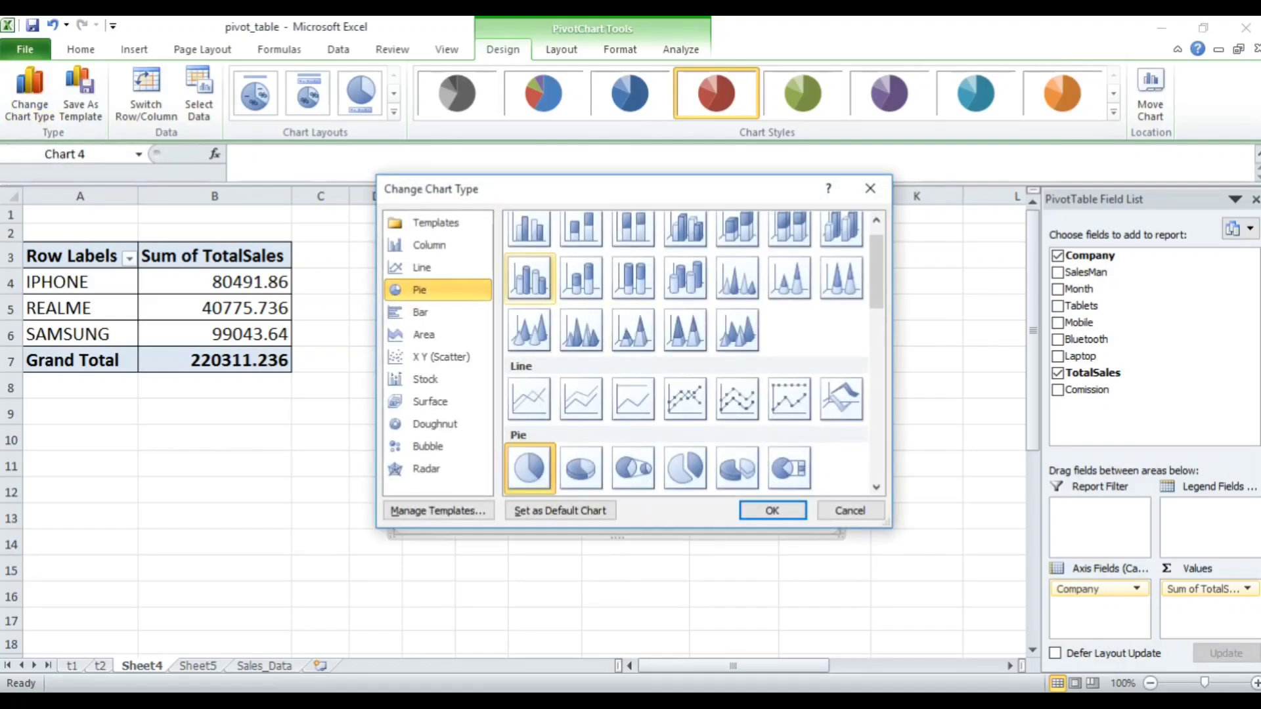
click(529, 231)
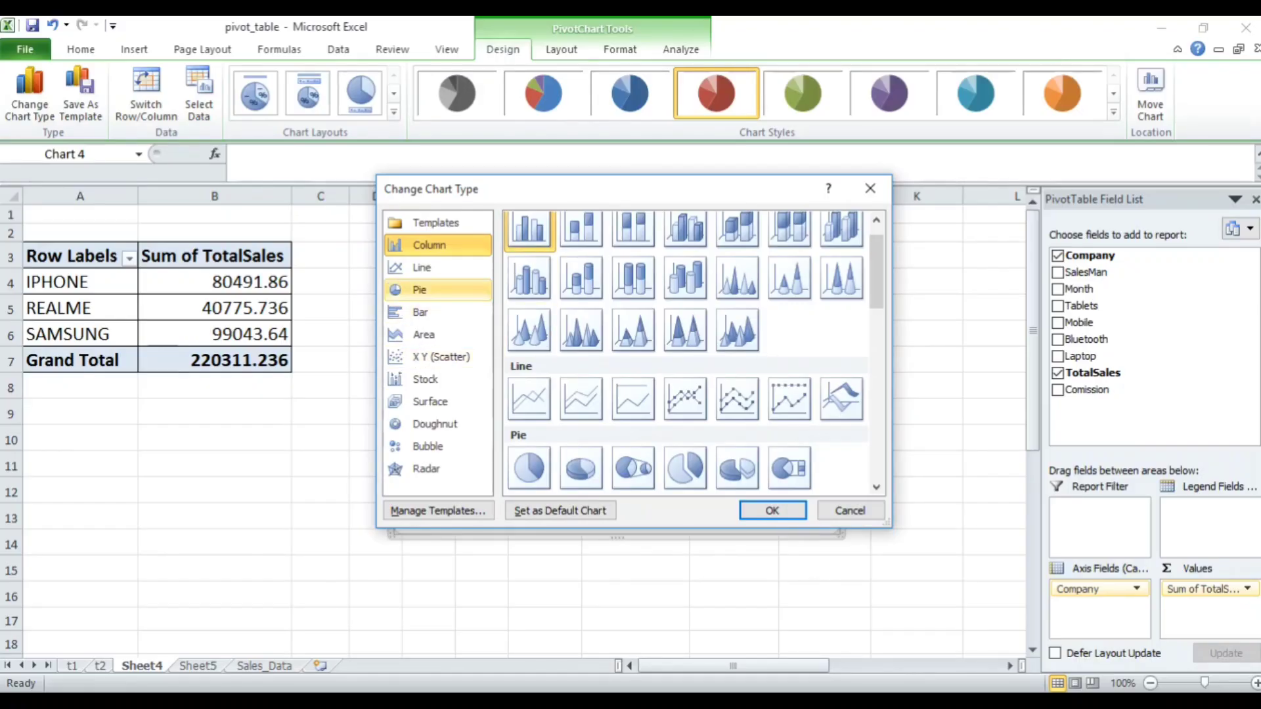
click(772, 510)
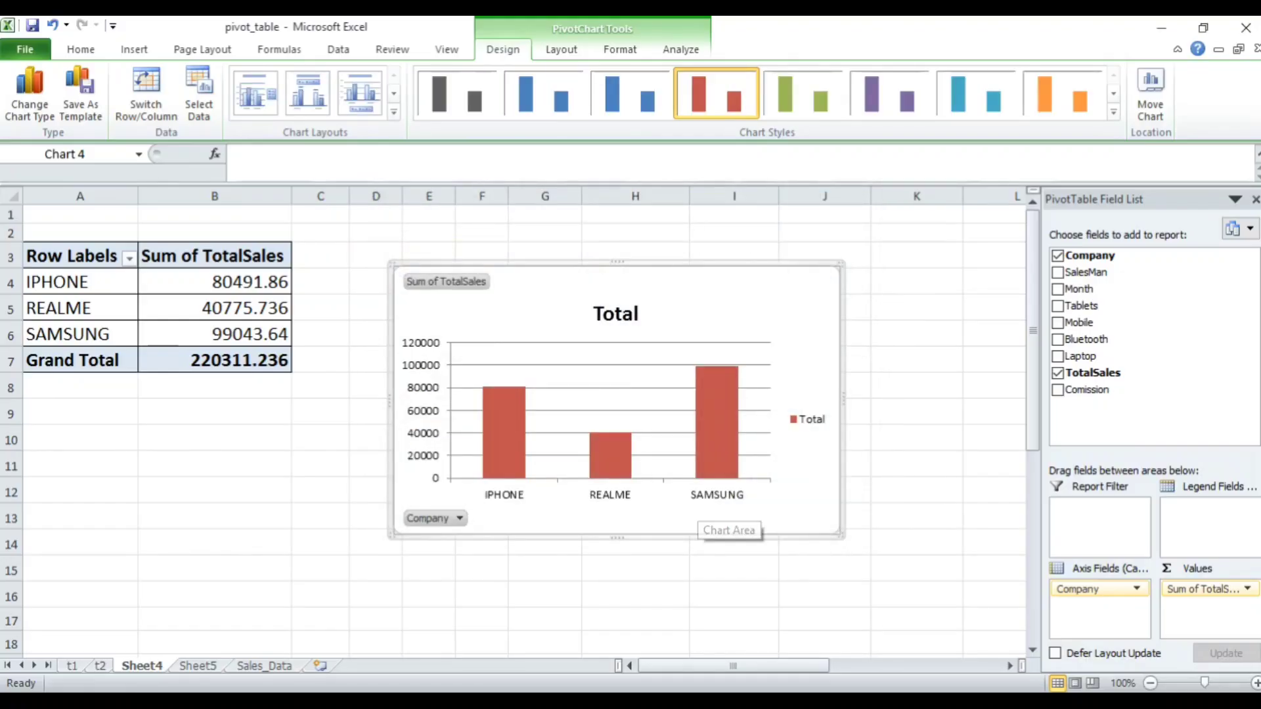
Try the flat blue chart style on the column PivotChart, and replace it with the purple beveled style.
click(543, 92)
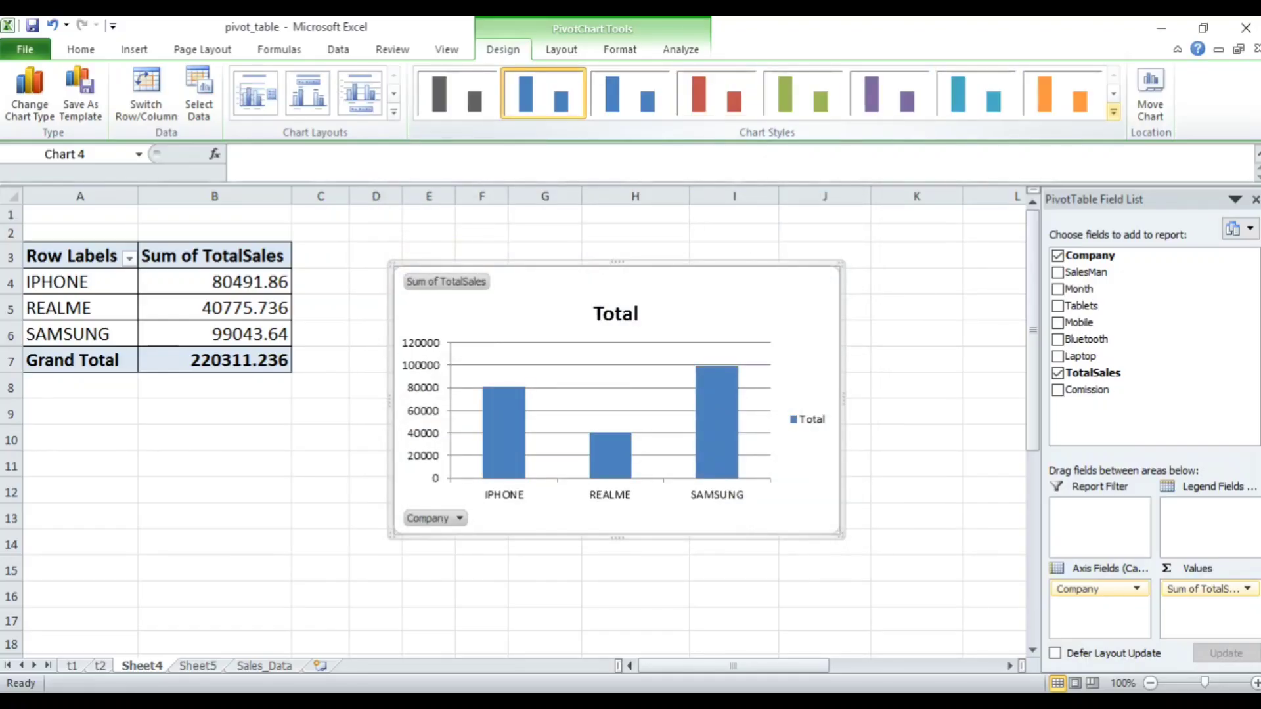
click(1113, 113)
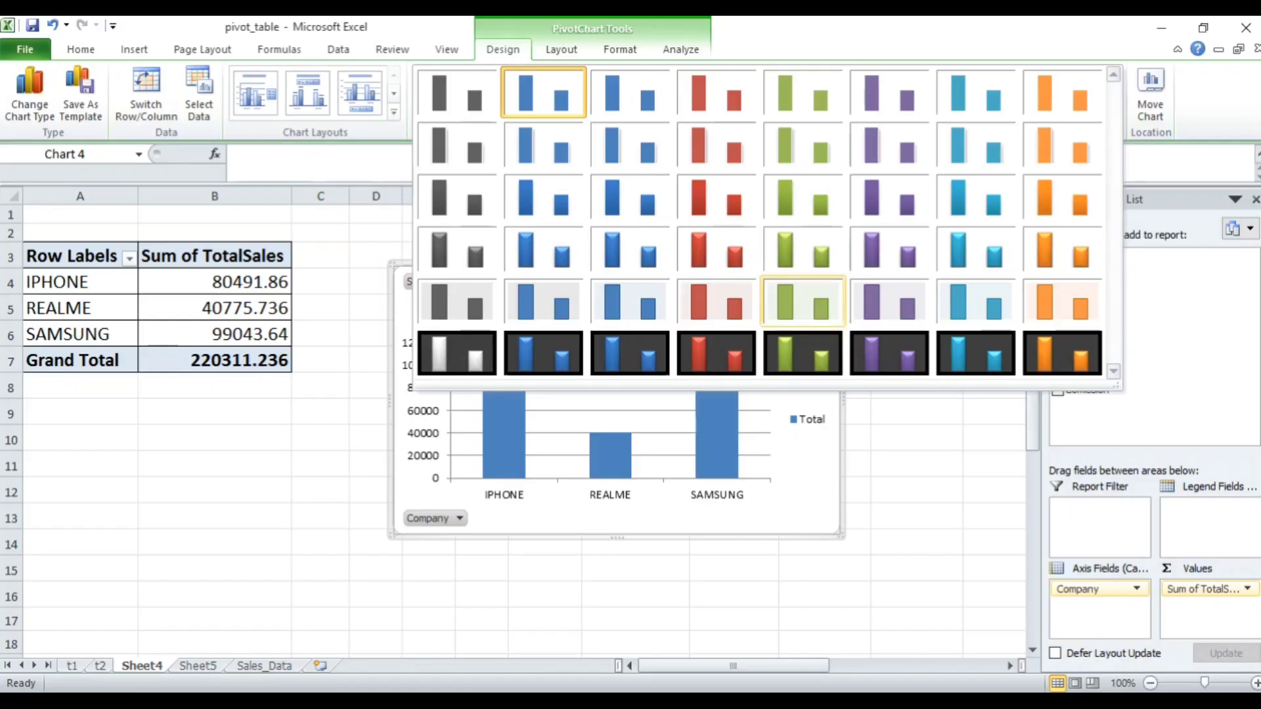
click(889, 250)
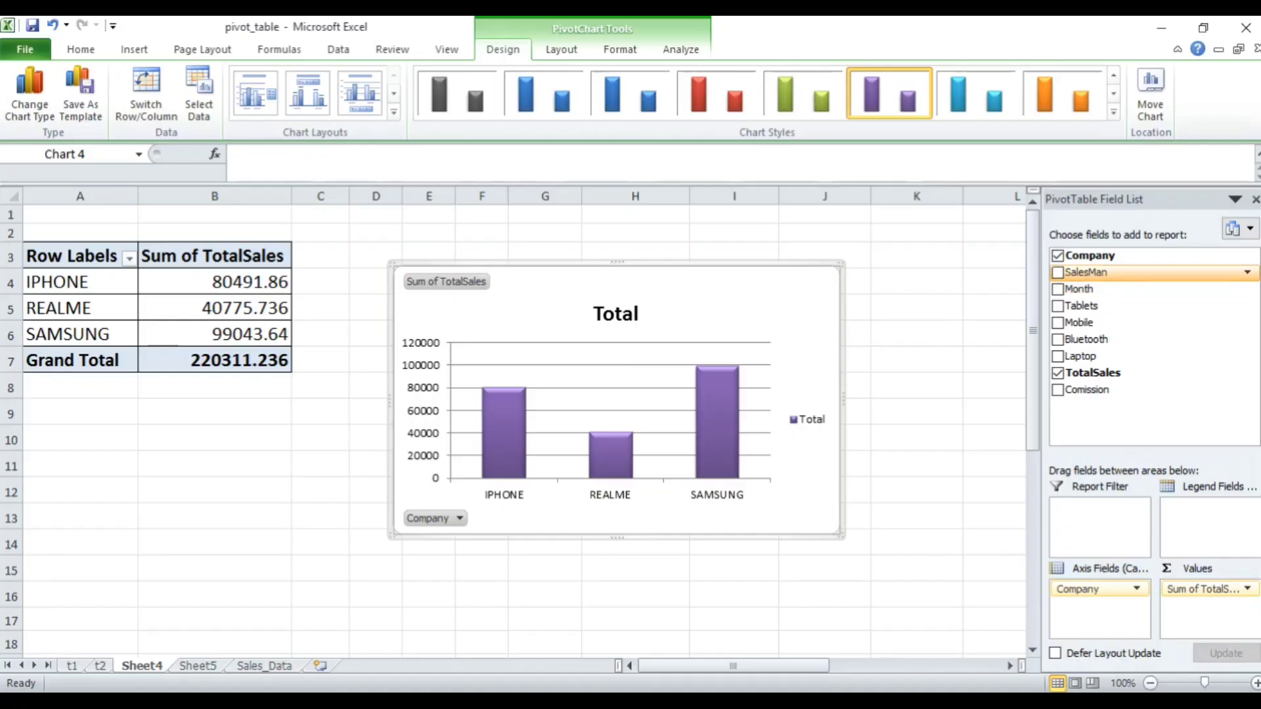
Add SalesMan below Company in the axis fields, and give the PivotChart the red beveled style after moving it away from the PivotTable.
drag(1085, 272, 1100, 605)
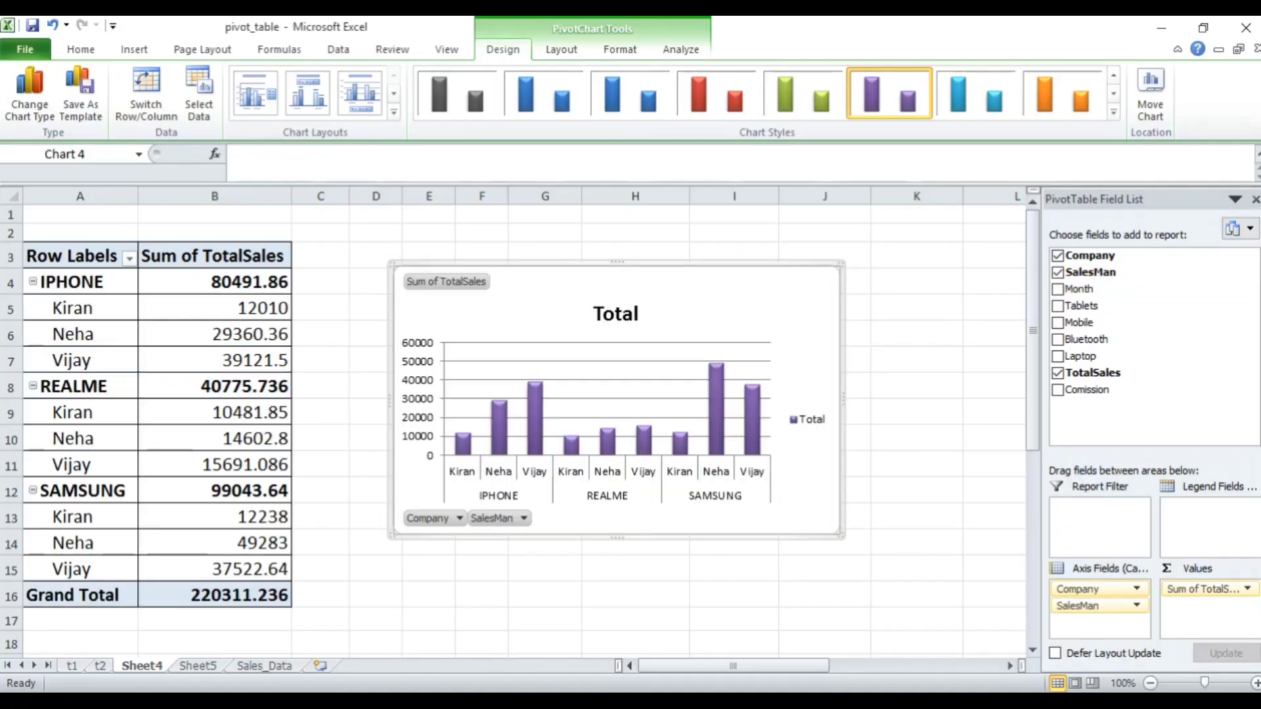
drag(526, 308, 624, 314)
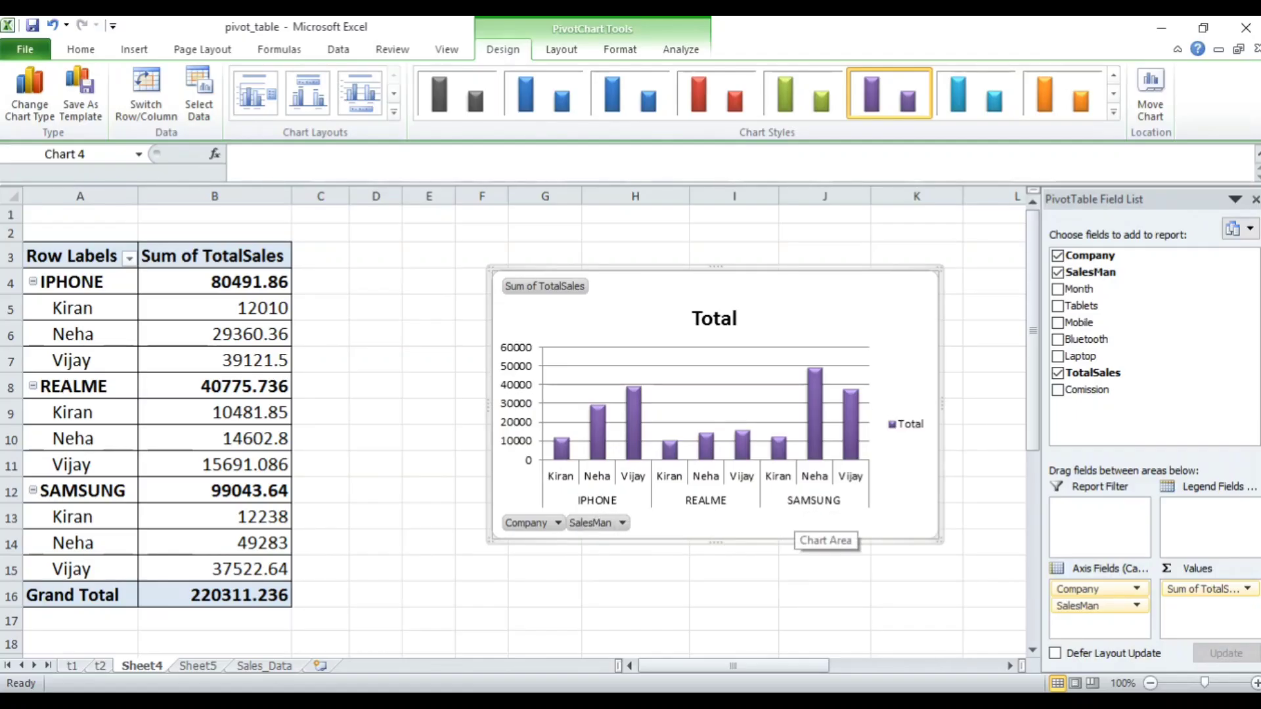
click(717, 93)
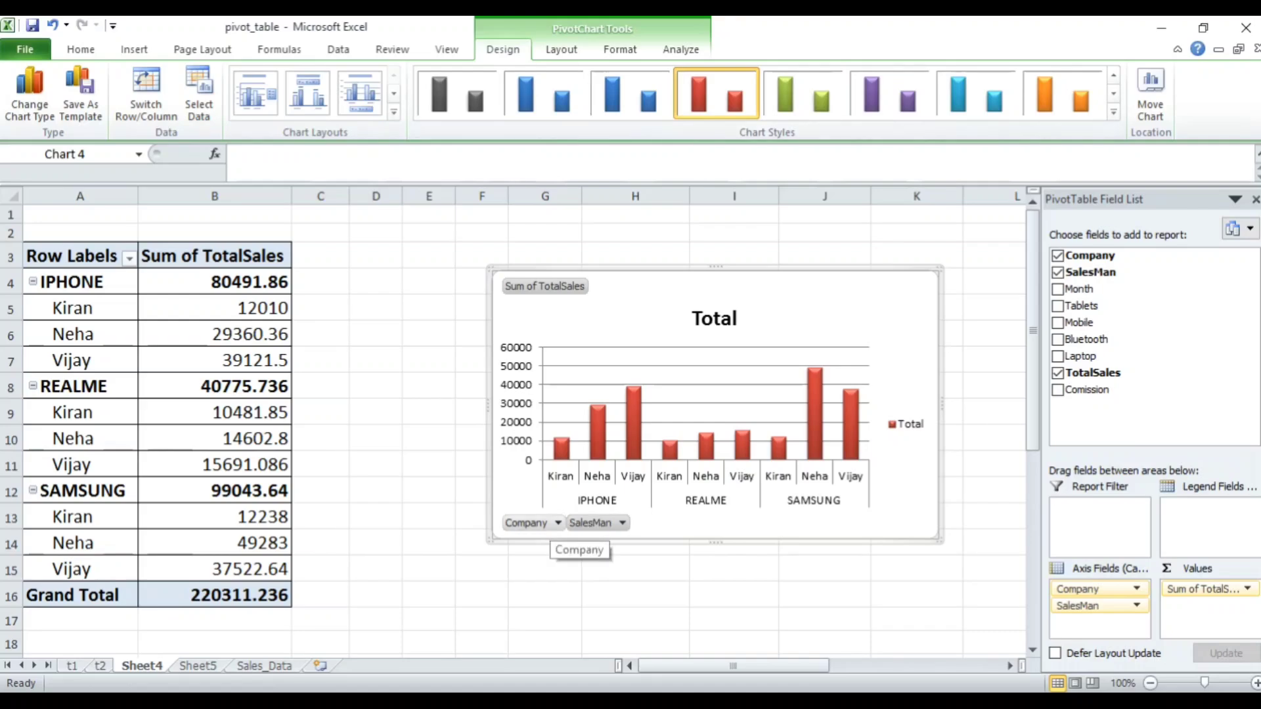
Filter the PivotChart's Company field to include only IPHONE, excluding REALME and SAMSUNG.
click(557, 522)
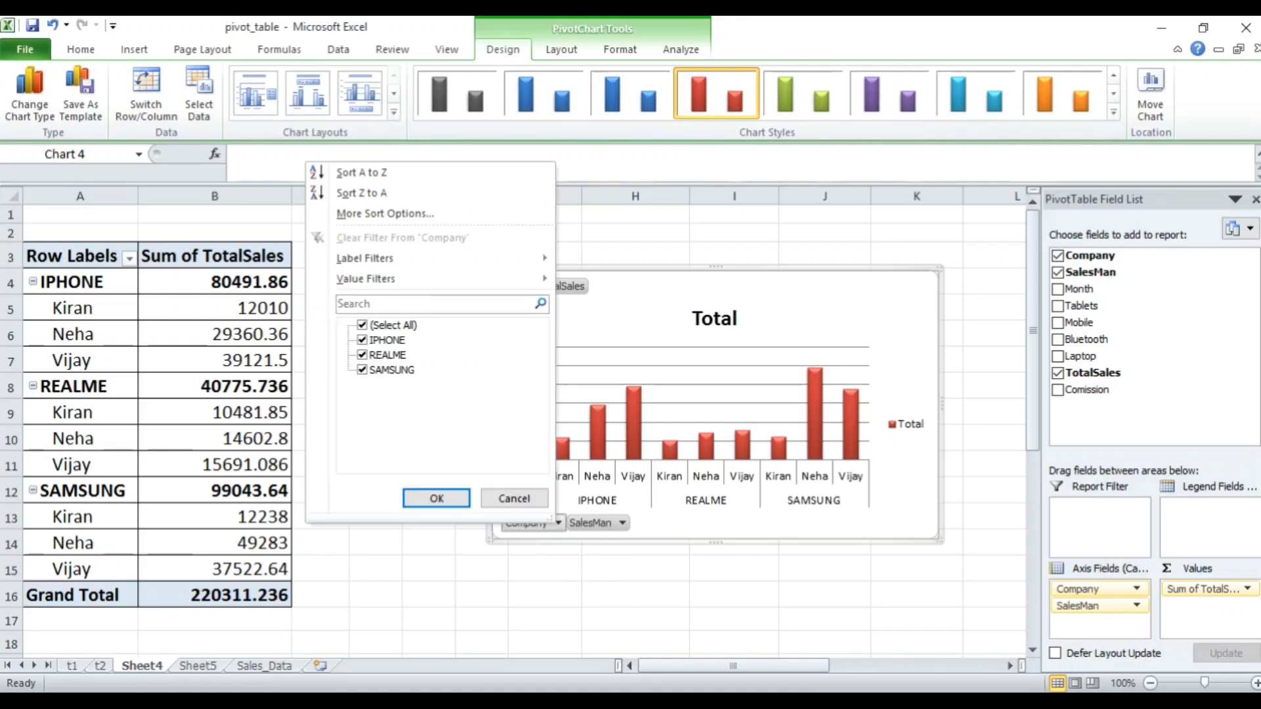
click(386, 340)
click(388, 355)
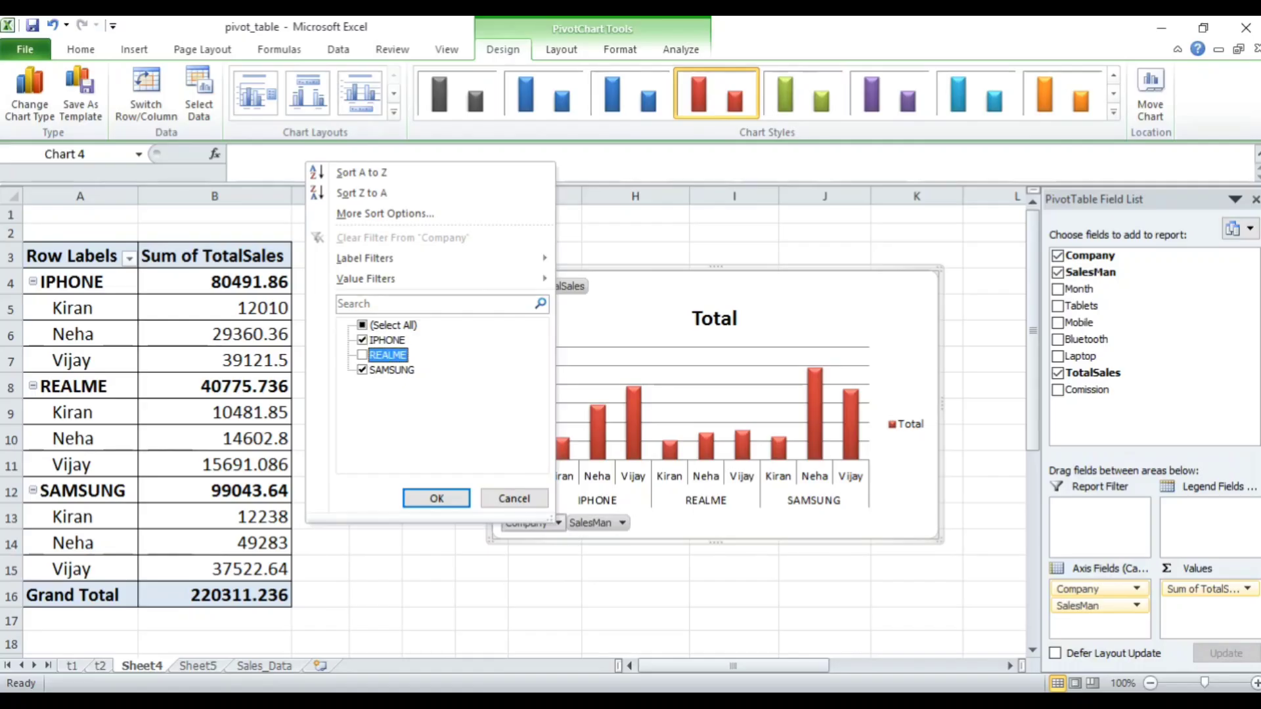
click(391, 370)
click(436, 498)
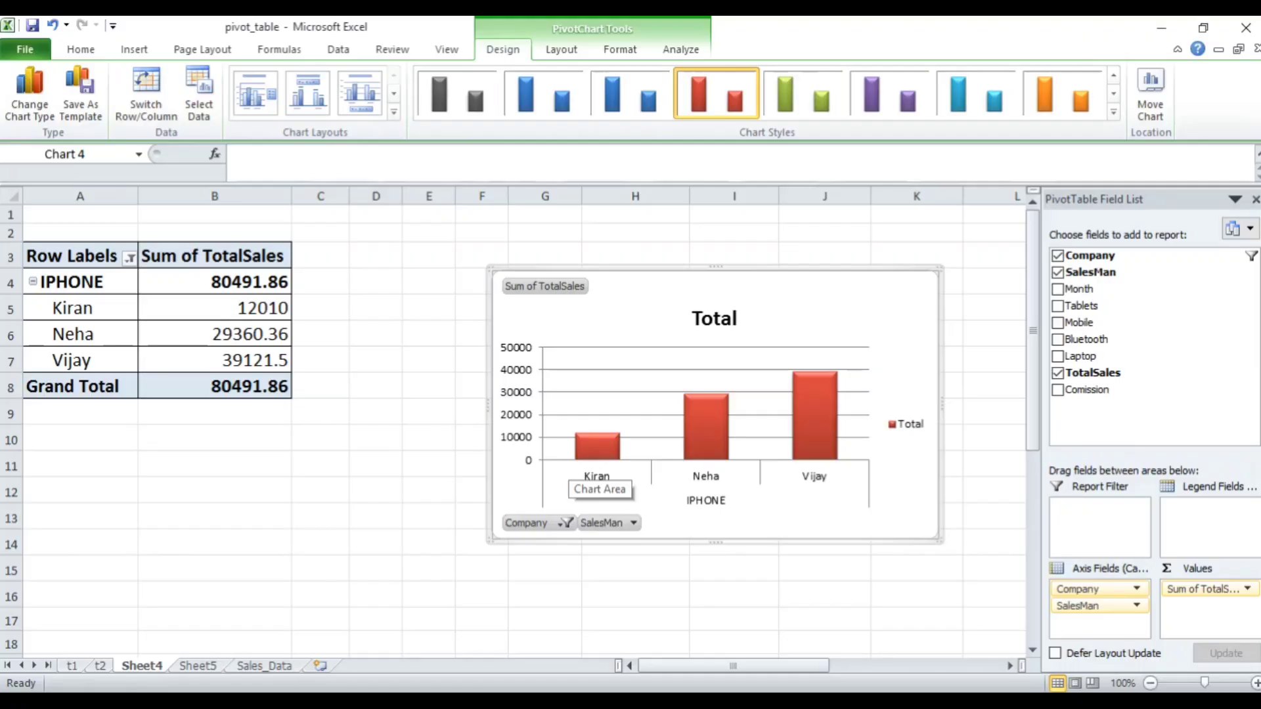
Move the PivotChart slightly closer to the PivotTable and select cell B5 with the PivotTable options displayed.
click(215, 281)
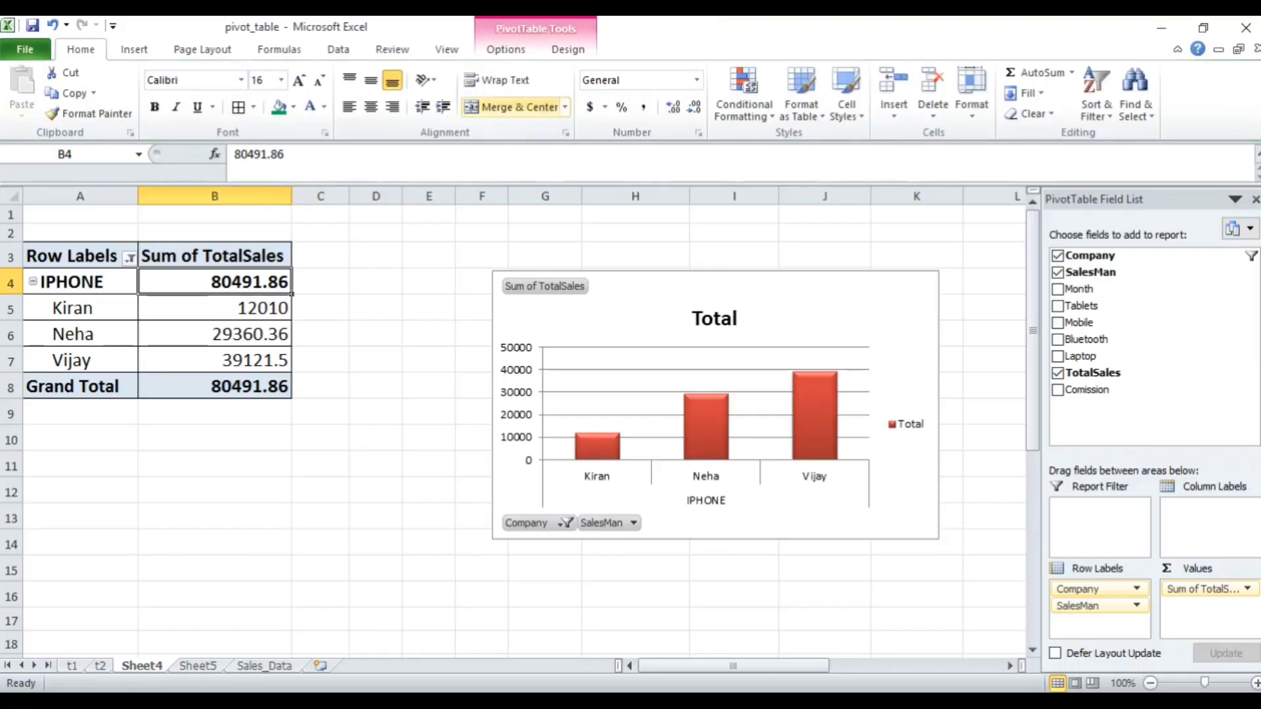
click(506, 50)
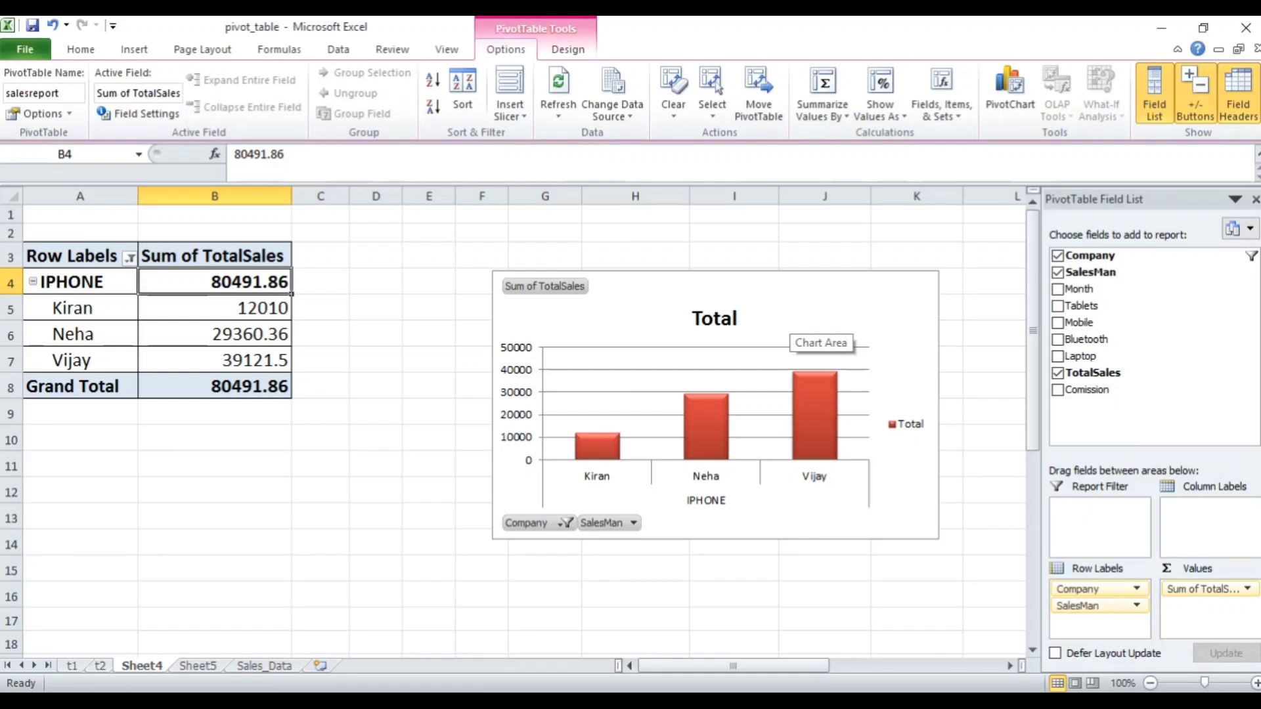
drag(785, 332, 747, 327)
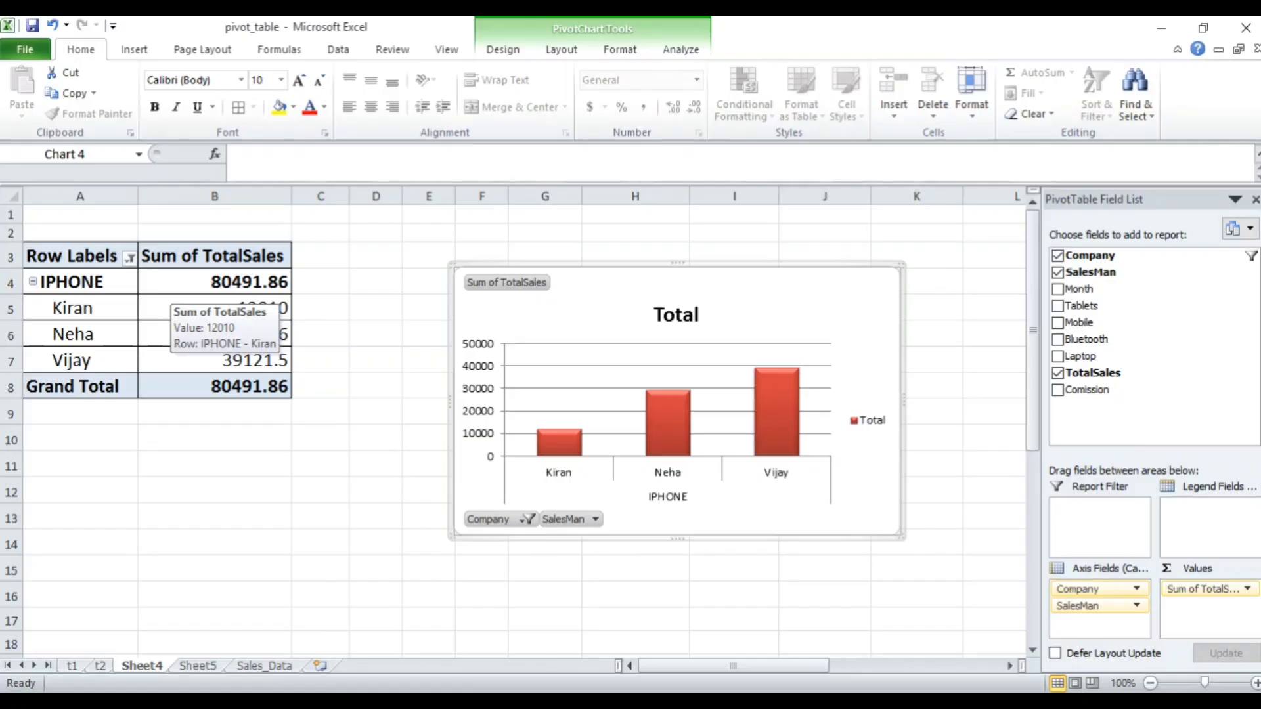
click(197, 309)
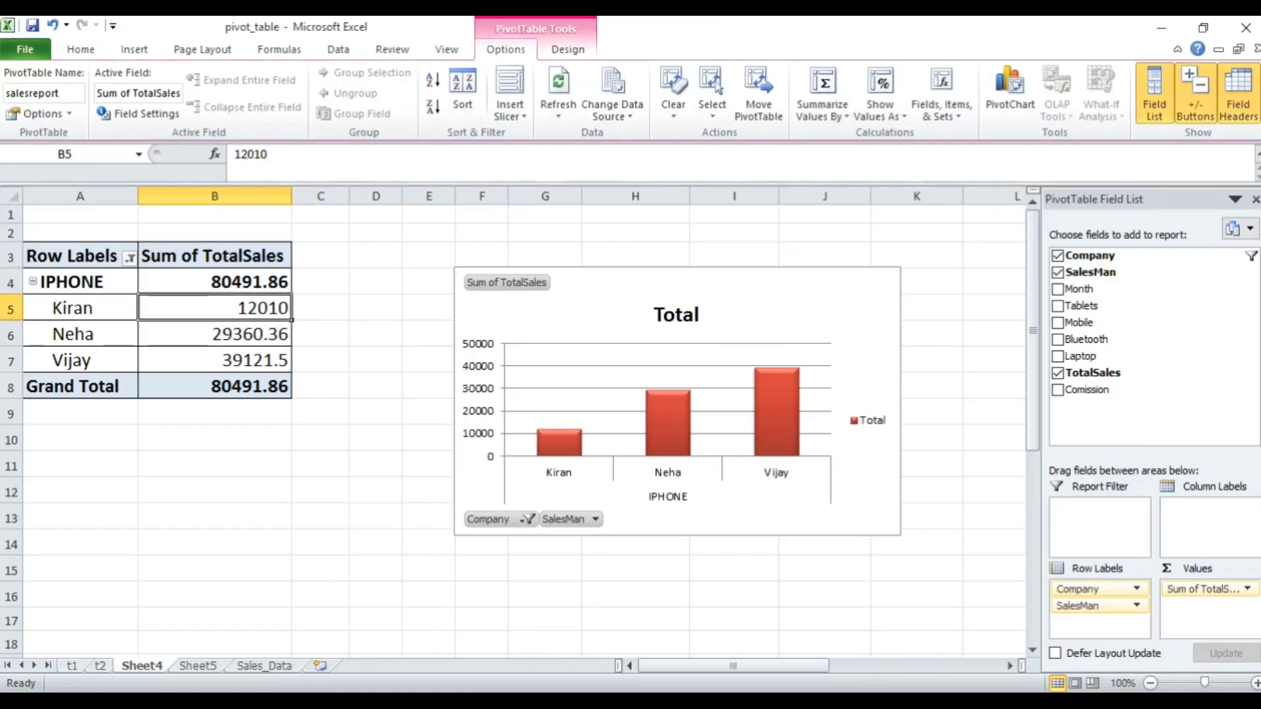